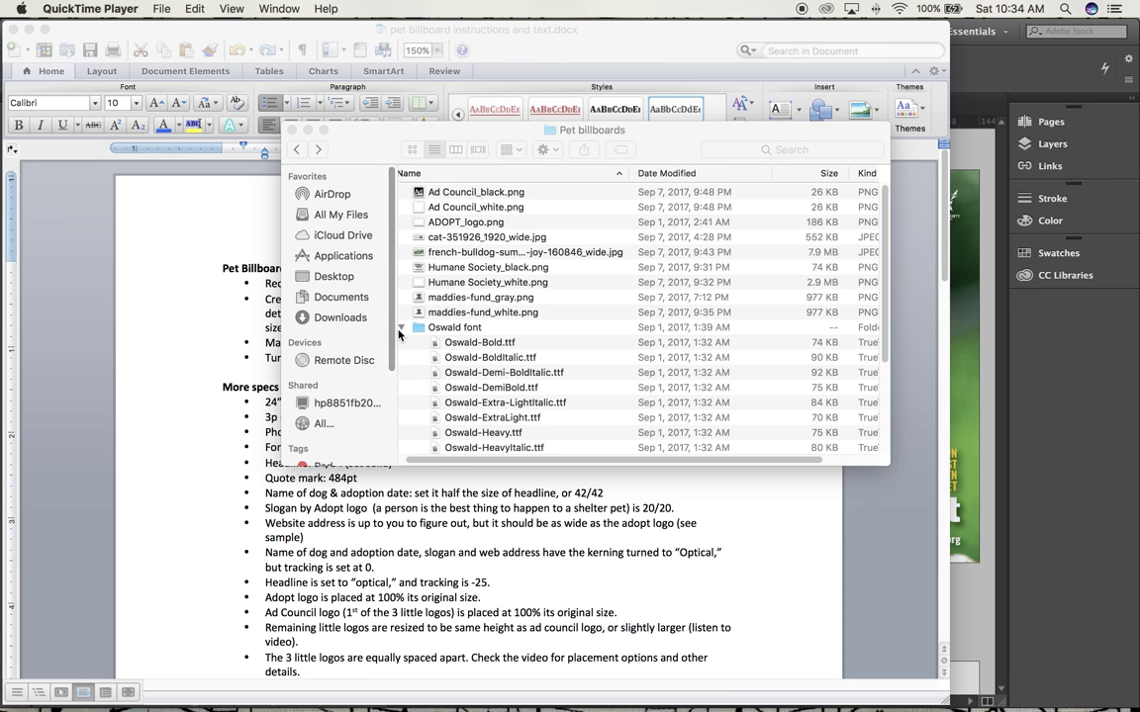
Look through the Oswald font folder and preview Oswald-Bold.ttf without installing it, leaving the folder collapsed
left_click(400, 330)
left_click(401, 328)
left_click(399, 330)
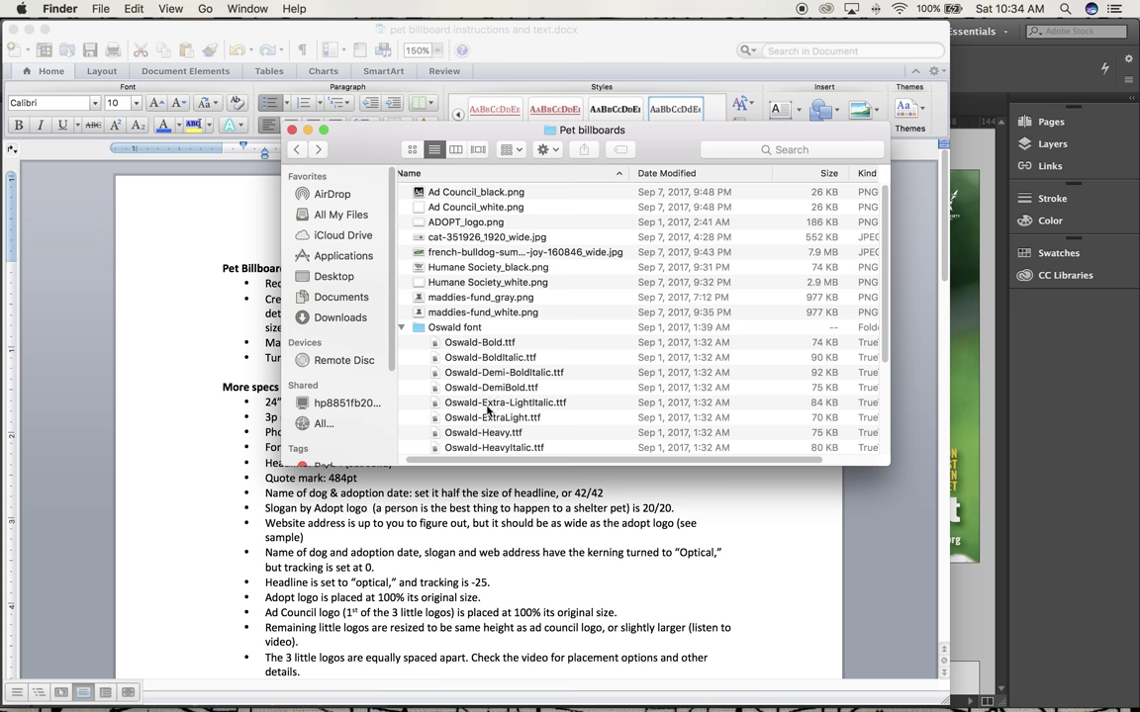
scroll(487, 411, "down", 4)
scroll(487, 411, "down", 3)
scroll(483, 391, "up", 5)
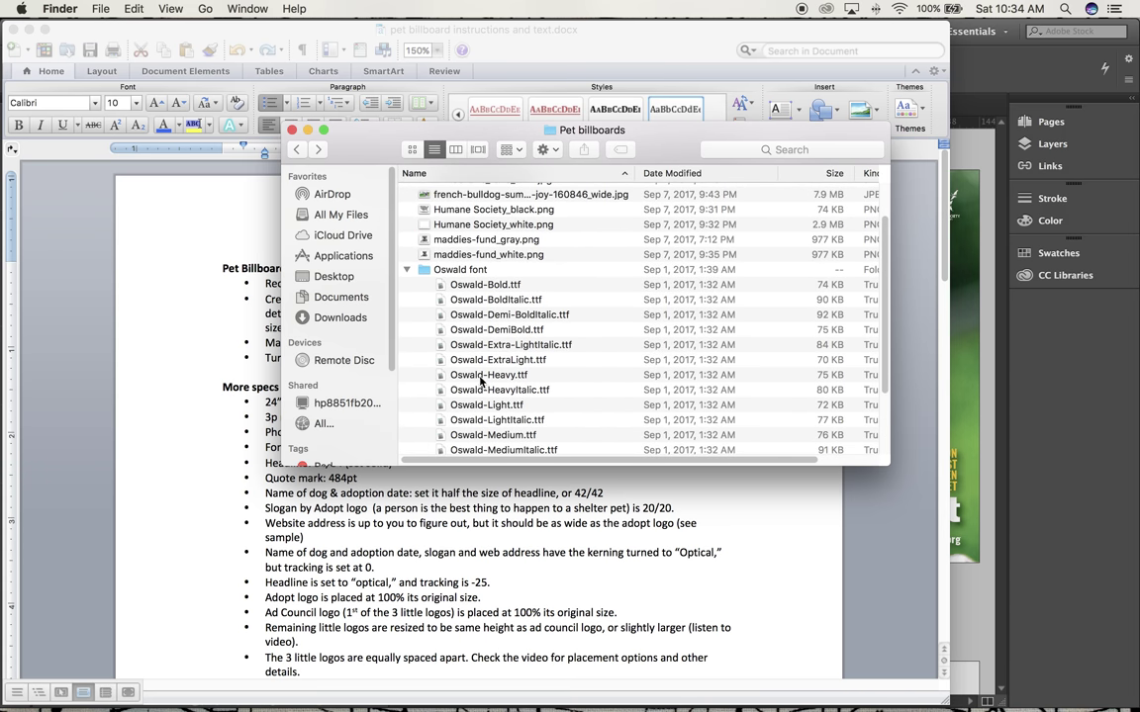
double_click(476, 285)
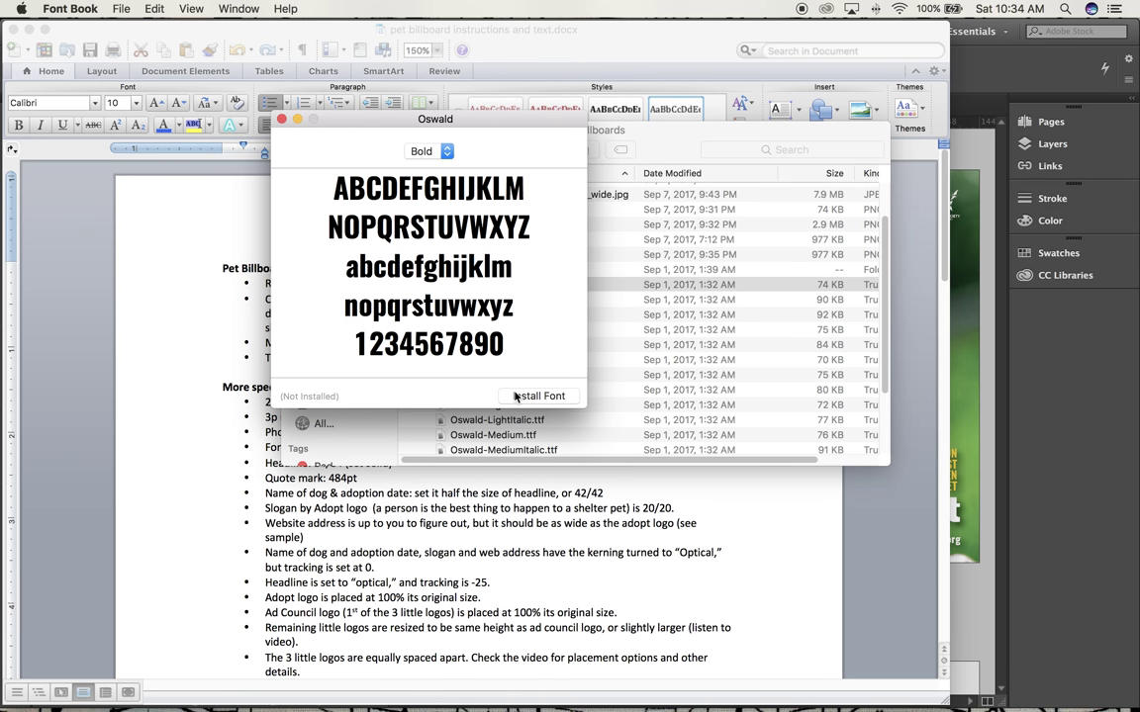
key("super+q")
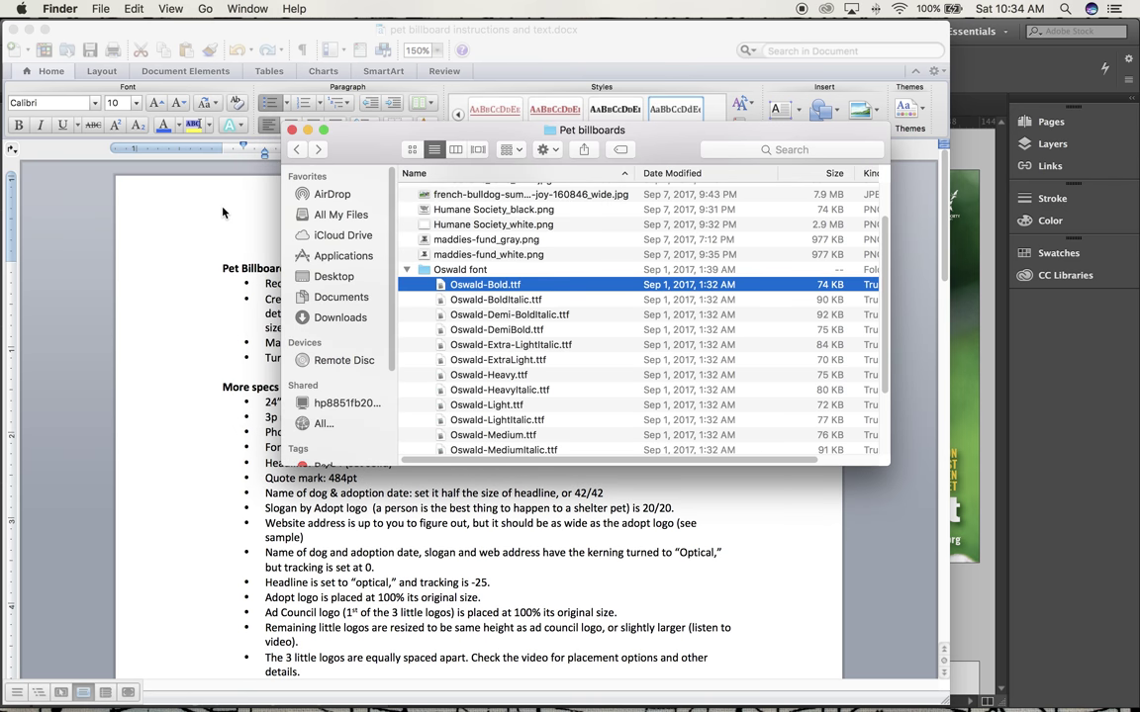
scroll(445, 269, "up", 3)
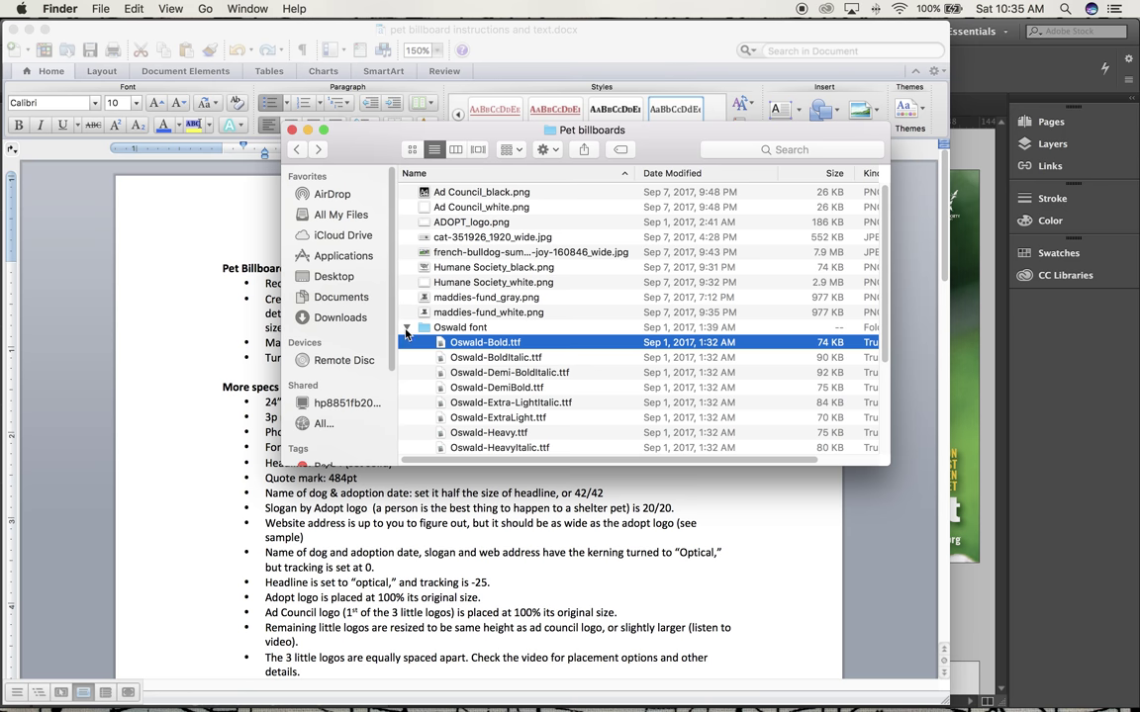
left_click(405, 330)
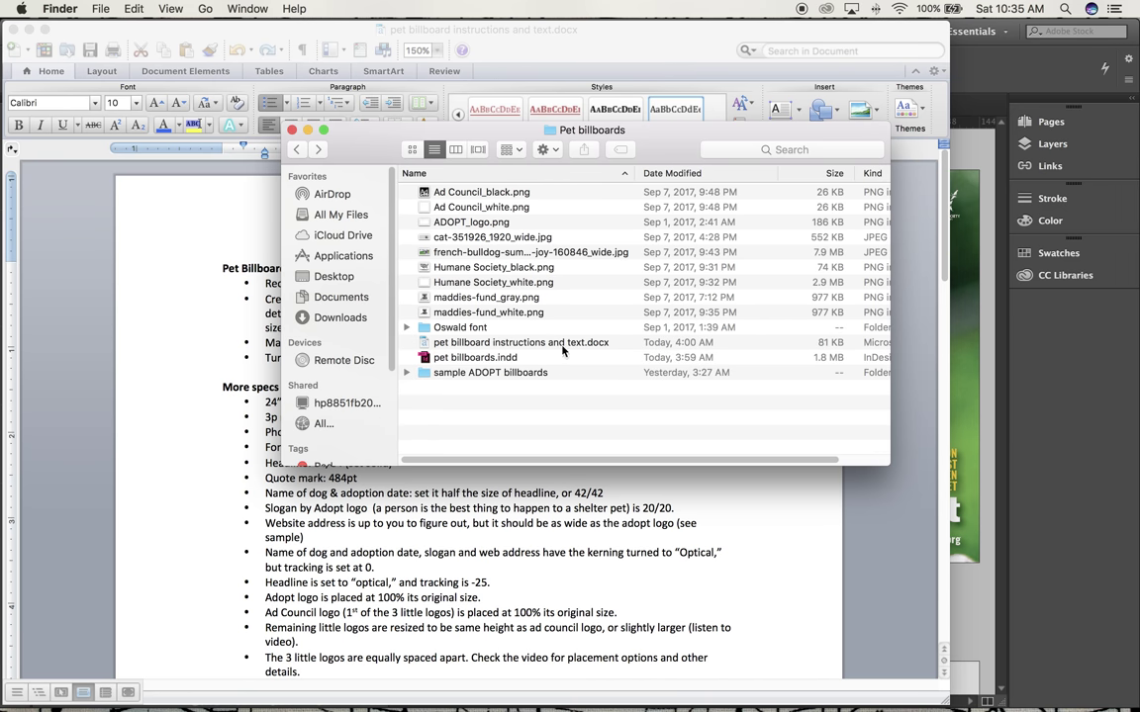
Read through the pet billboard instructions document, covering the project brief, specs, headlines and mandatories
left_click(196, 209)
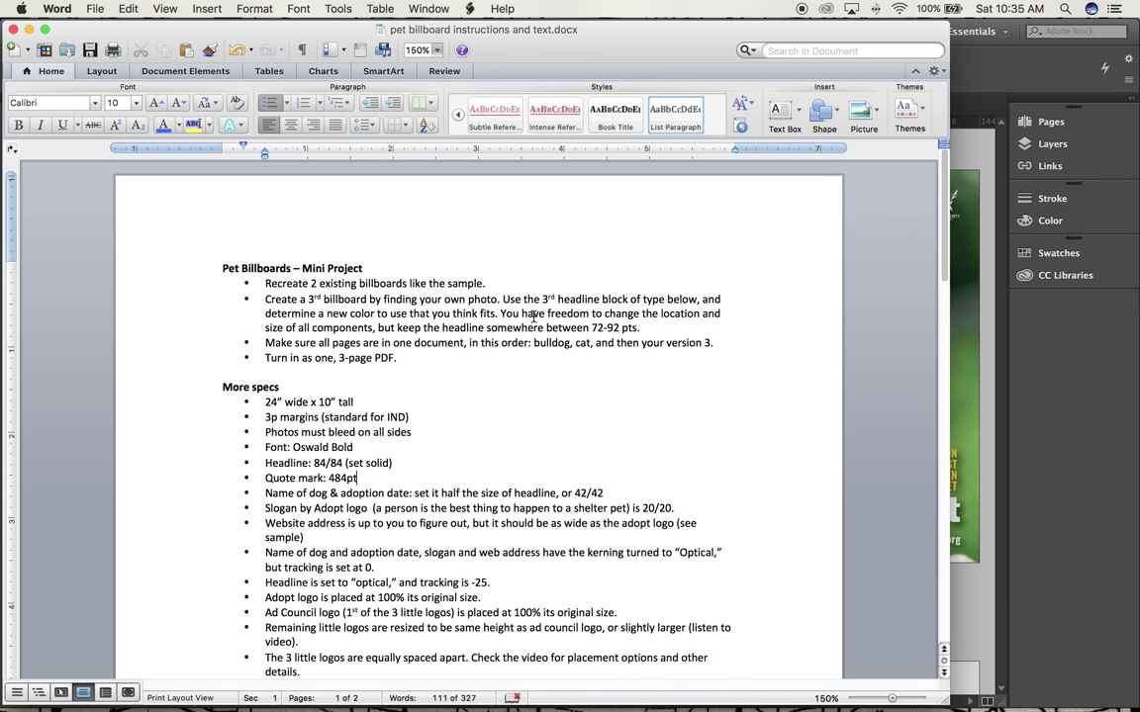
scroll(490, 394, "down", 3)
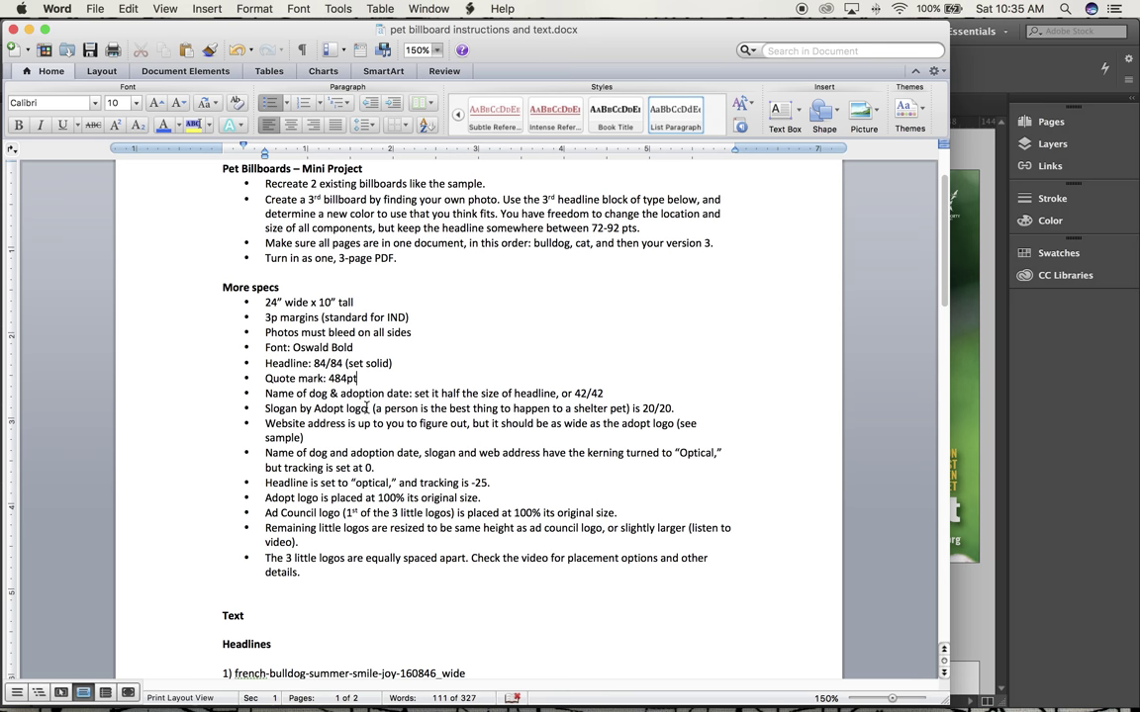
scroll(380, 460, "down", 10)
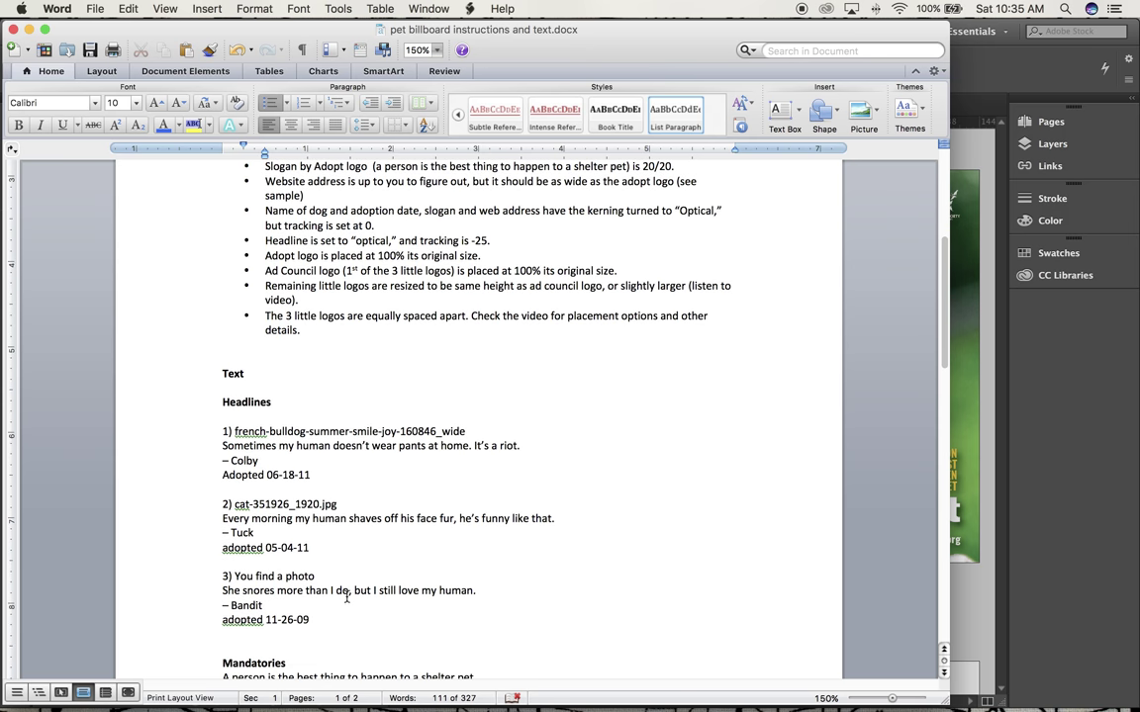
scroll(349, 516, "down", 5)
scroll(385, 576, "up", 19)
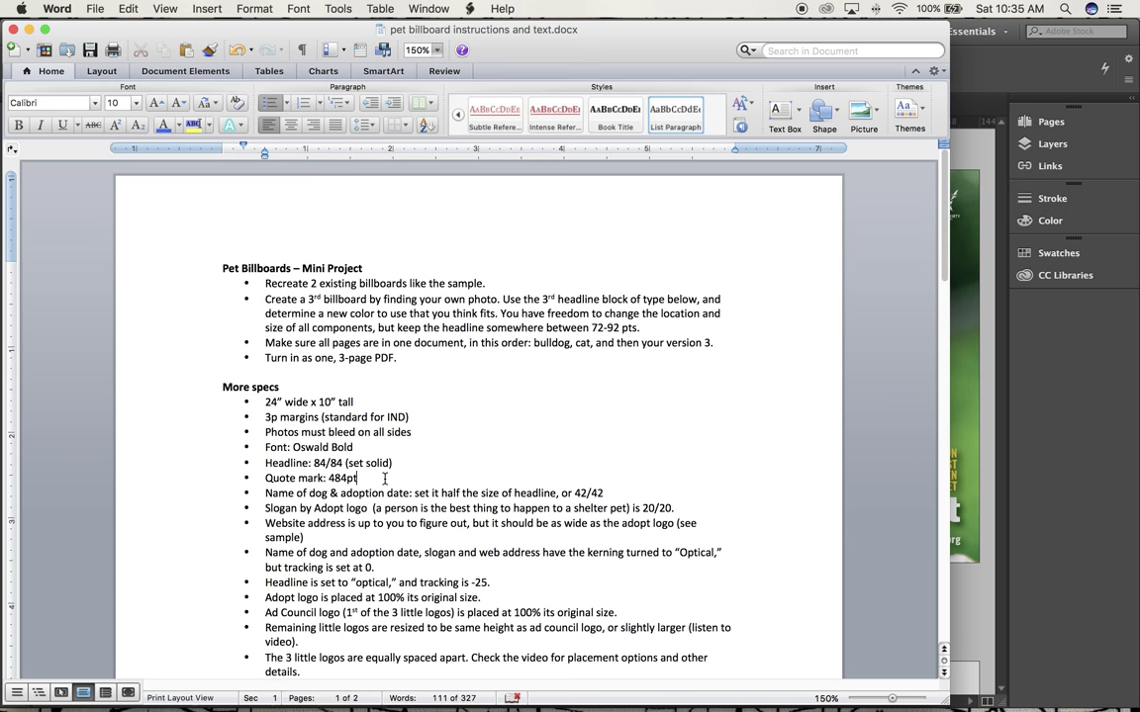
Switch to InDesign and create a new single-page document, 24 in wide and 10 in high, without facing pages
key("super+Tab")
key("super+Tab")
key("super+Tab")
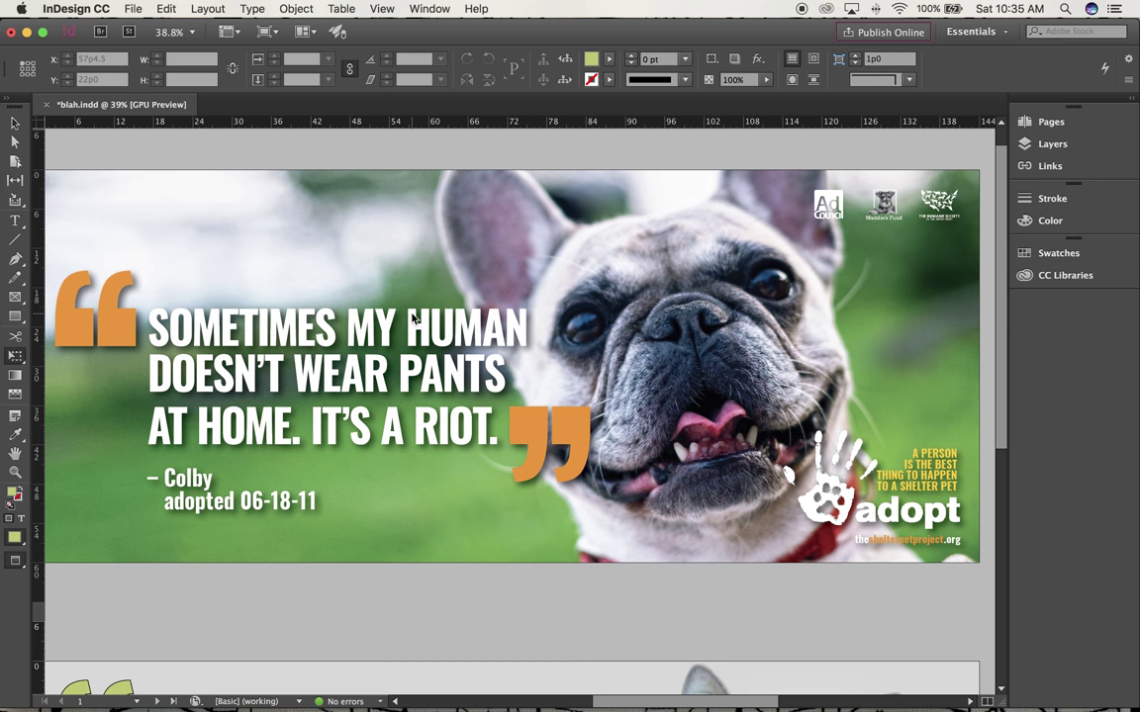
key("super+n")
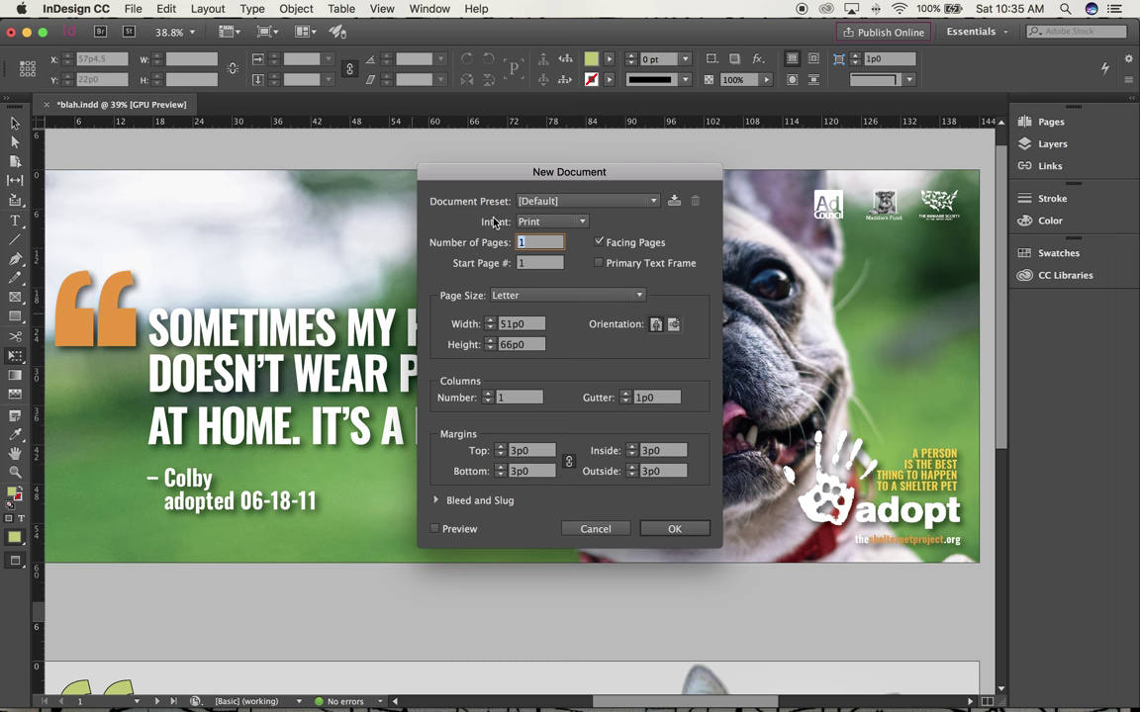
left_click(599, 244)
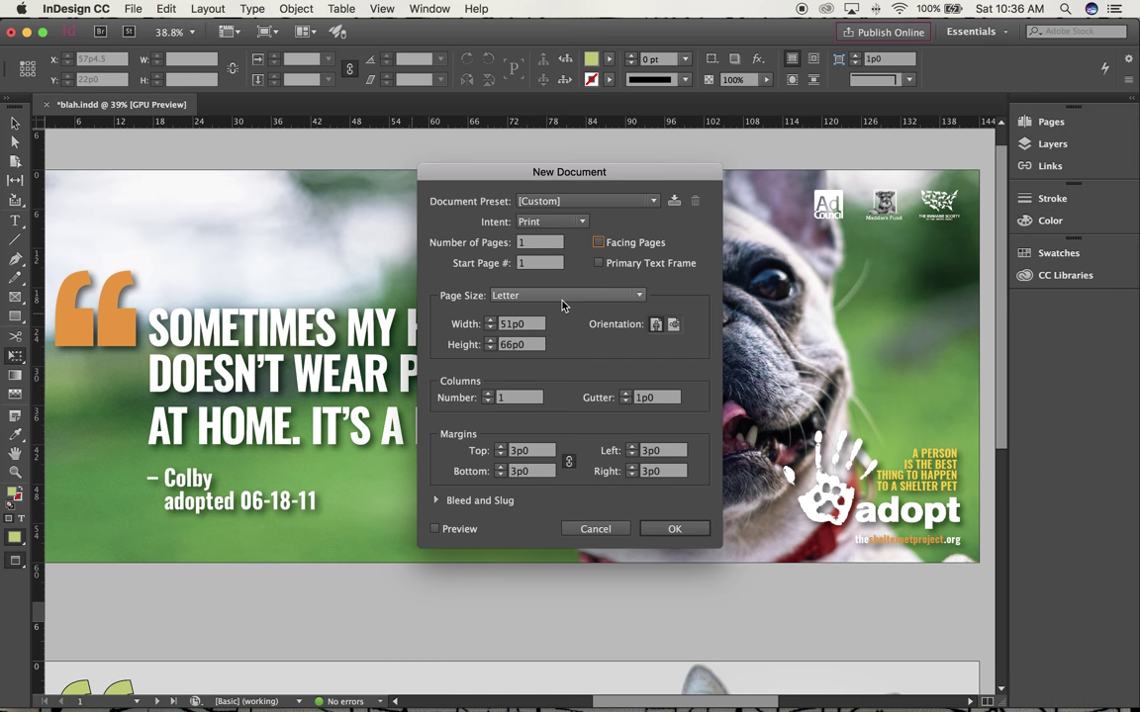
double_click(521, 324)
type("24in")
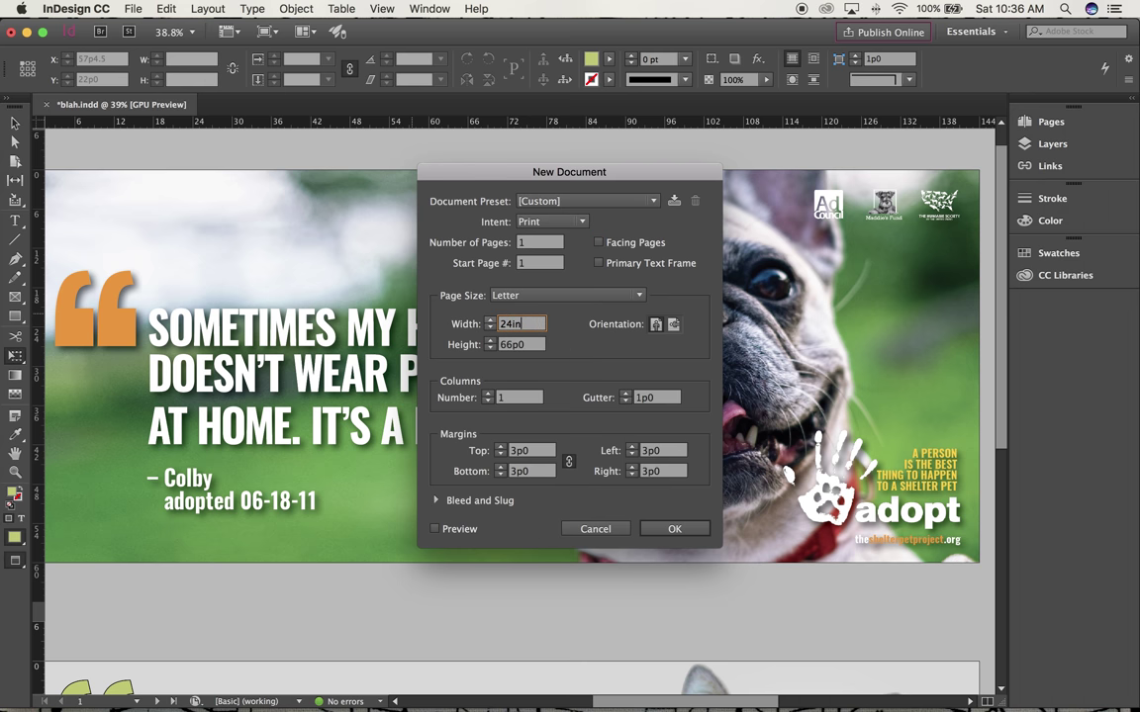
key("Tab")
type("10")
key("Tab")
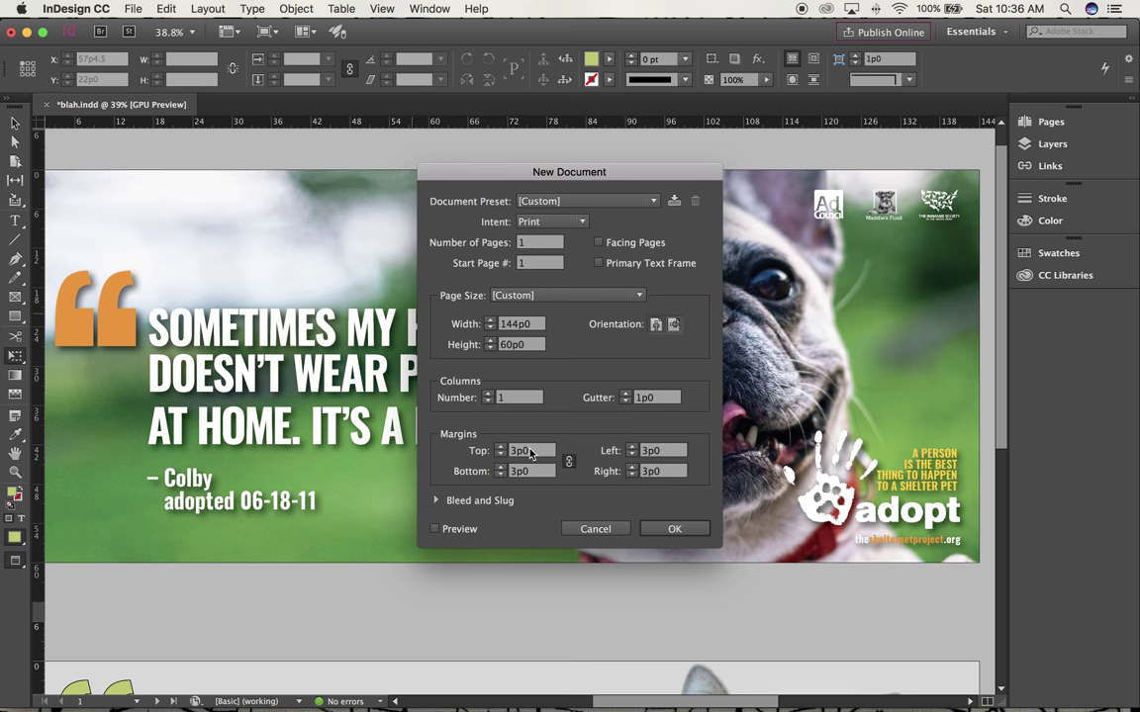
left_click(669, 528)
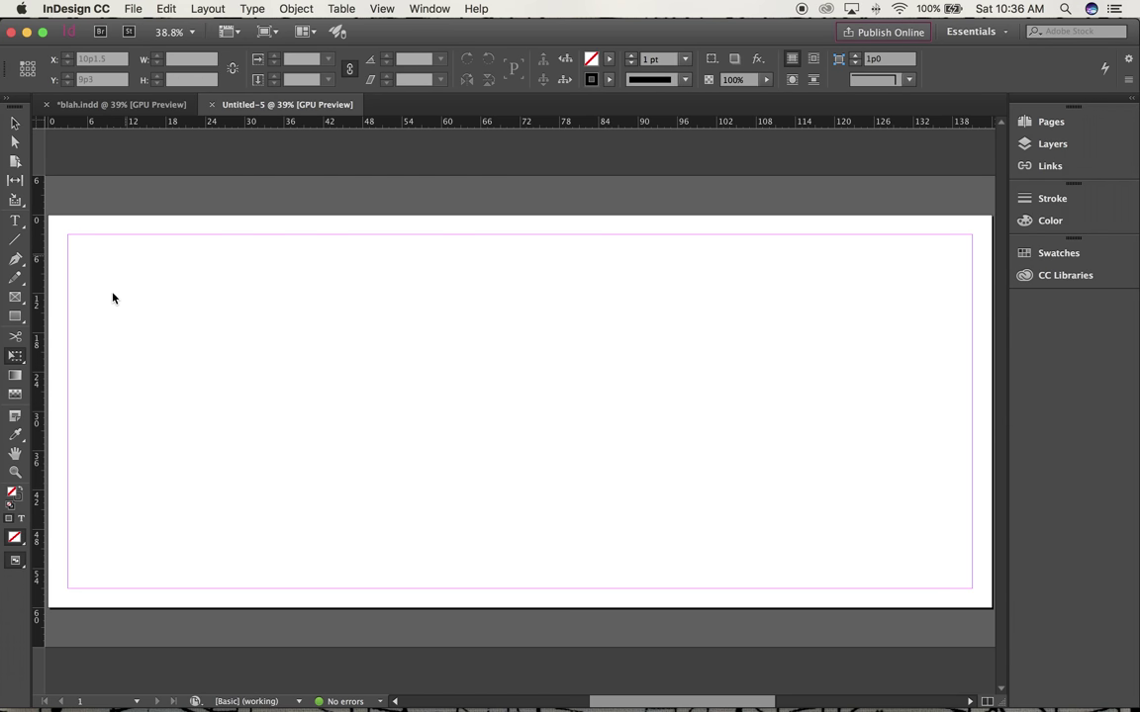
Create a 144p by 60p rectangle frame and align it exactly with the page edges
left_click(16, 298)
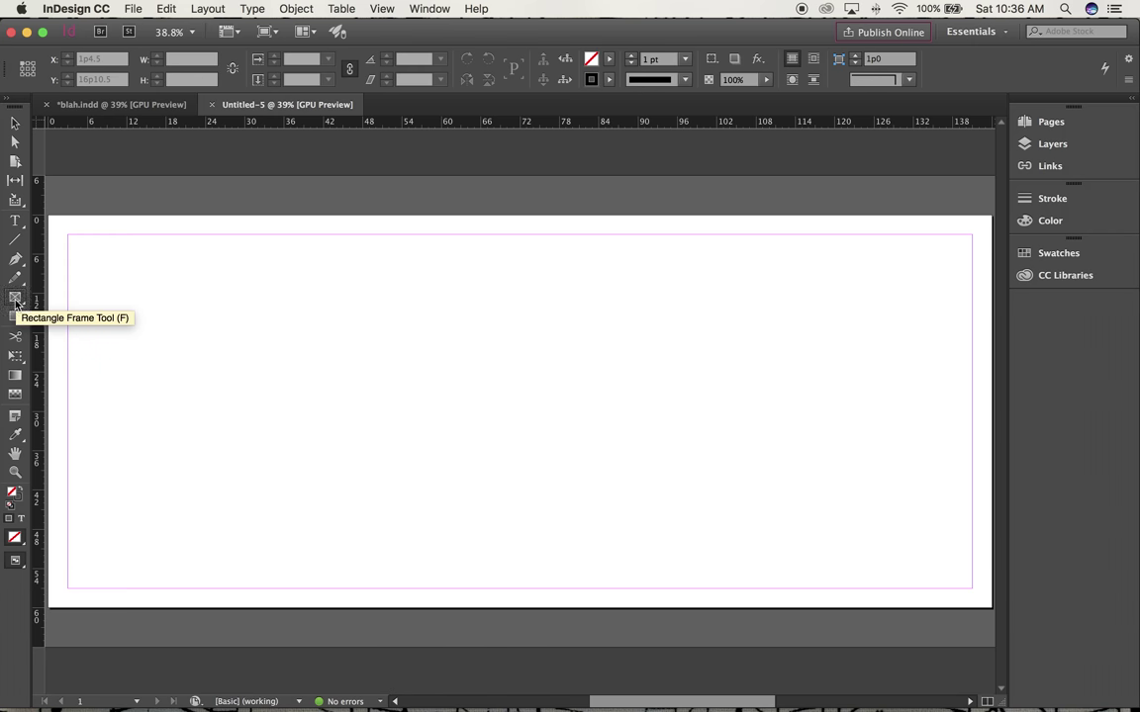
left_click(59, 222)
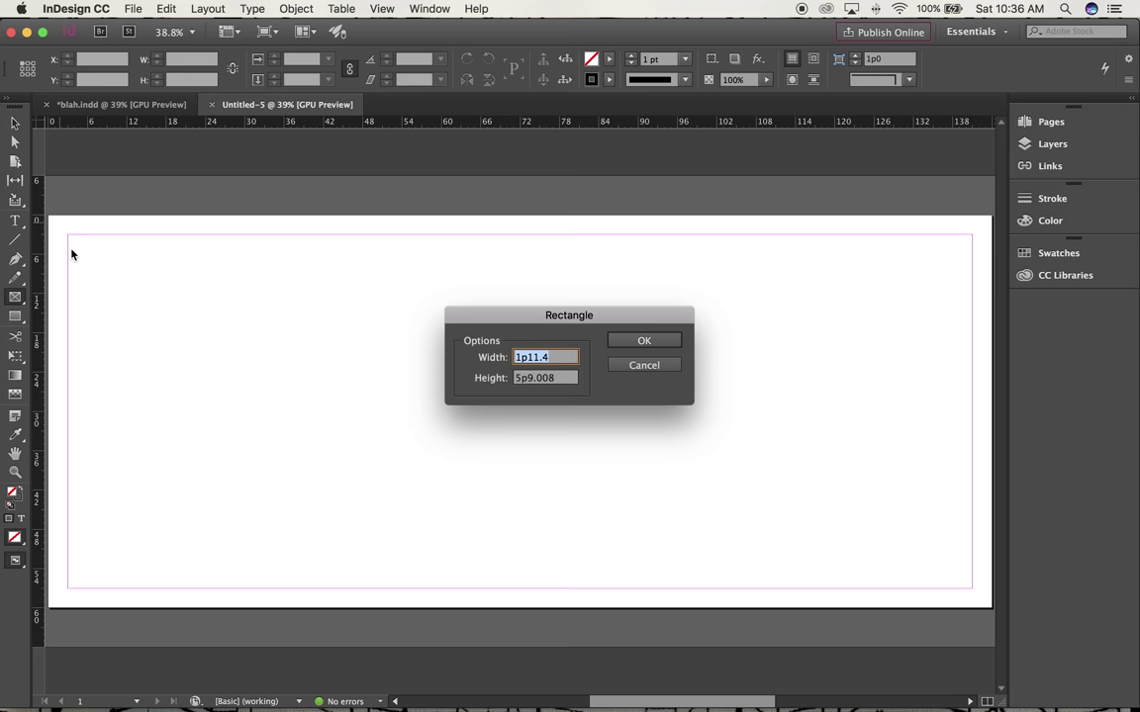
type("144p")
key("Tab")
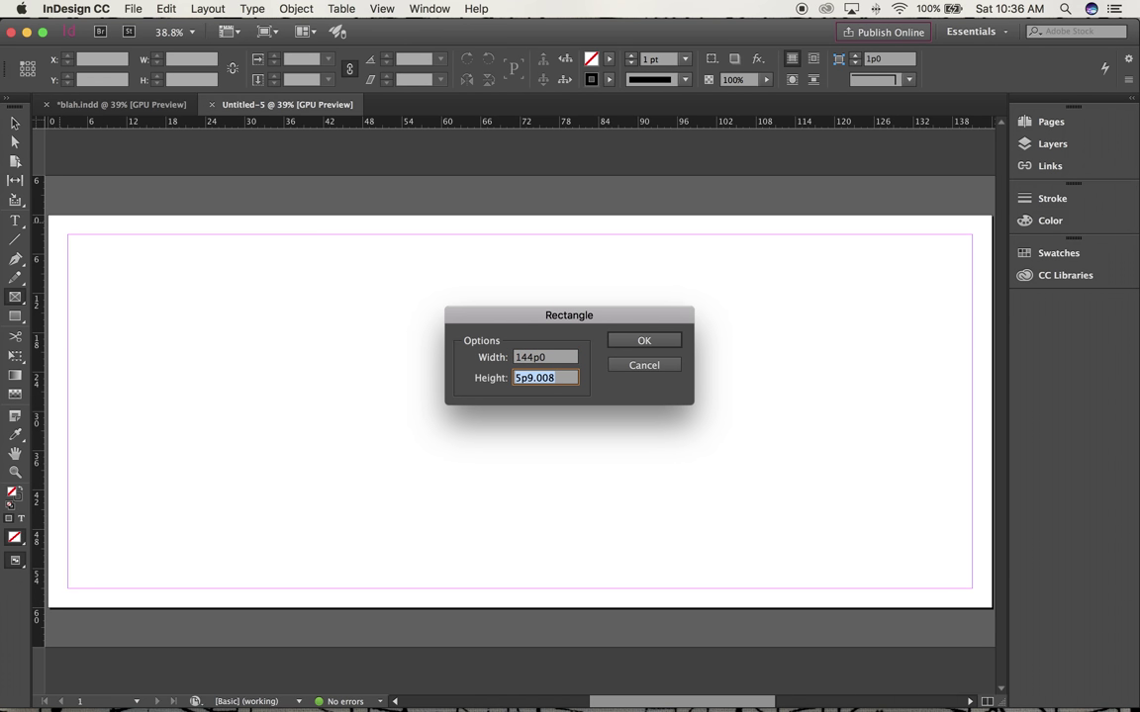
type("60p")
key("Return")
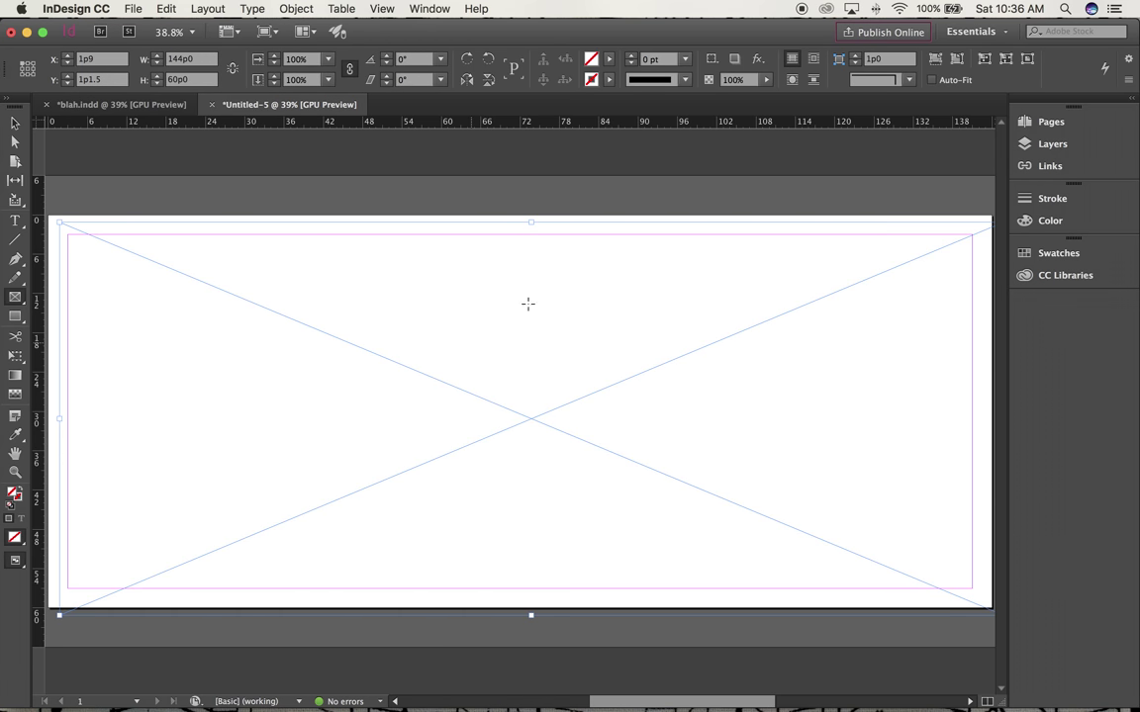
left_click(15, 122)
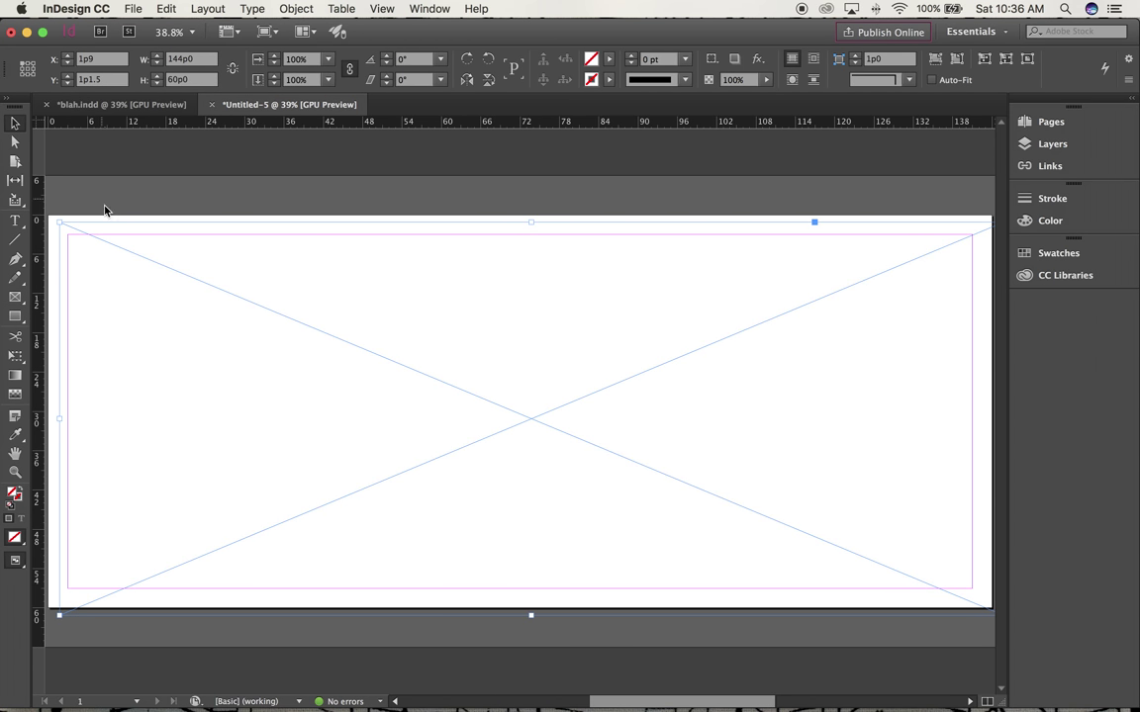
left_click_drag(102, 226, 92, 220)
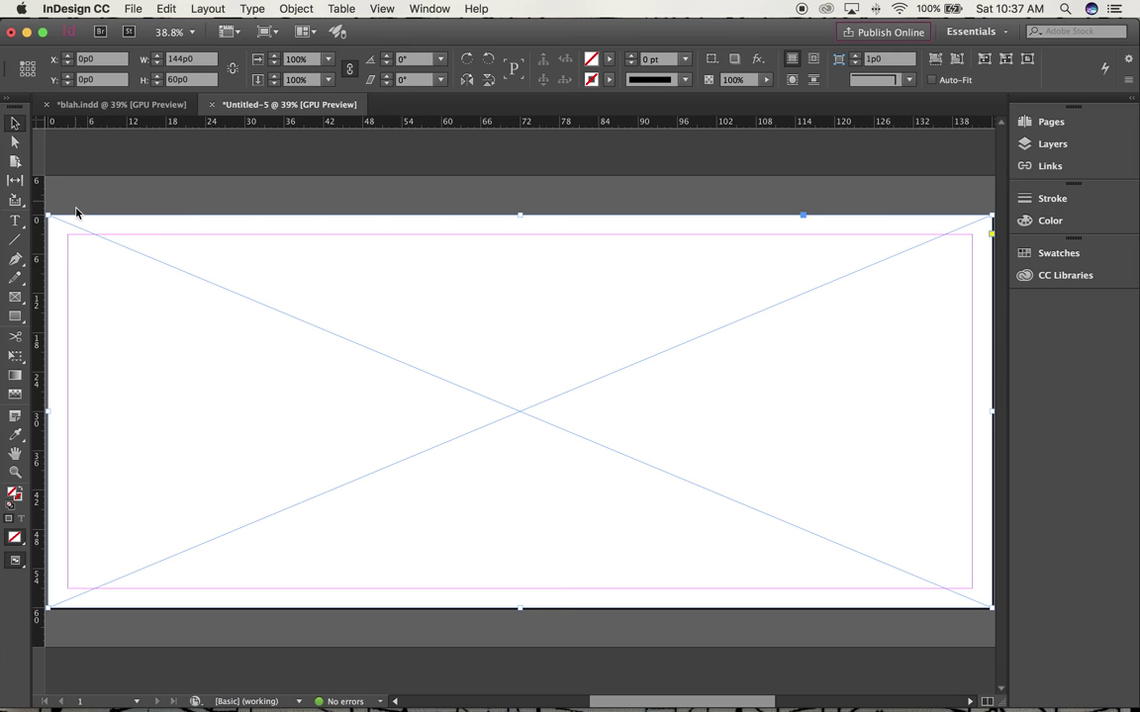
Place french-bulldog-summer-smile-joy-160846_wide.jpg from the Pet billboards folder into the full-page frame
left_click(16, 123)
left_click(133, 9)
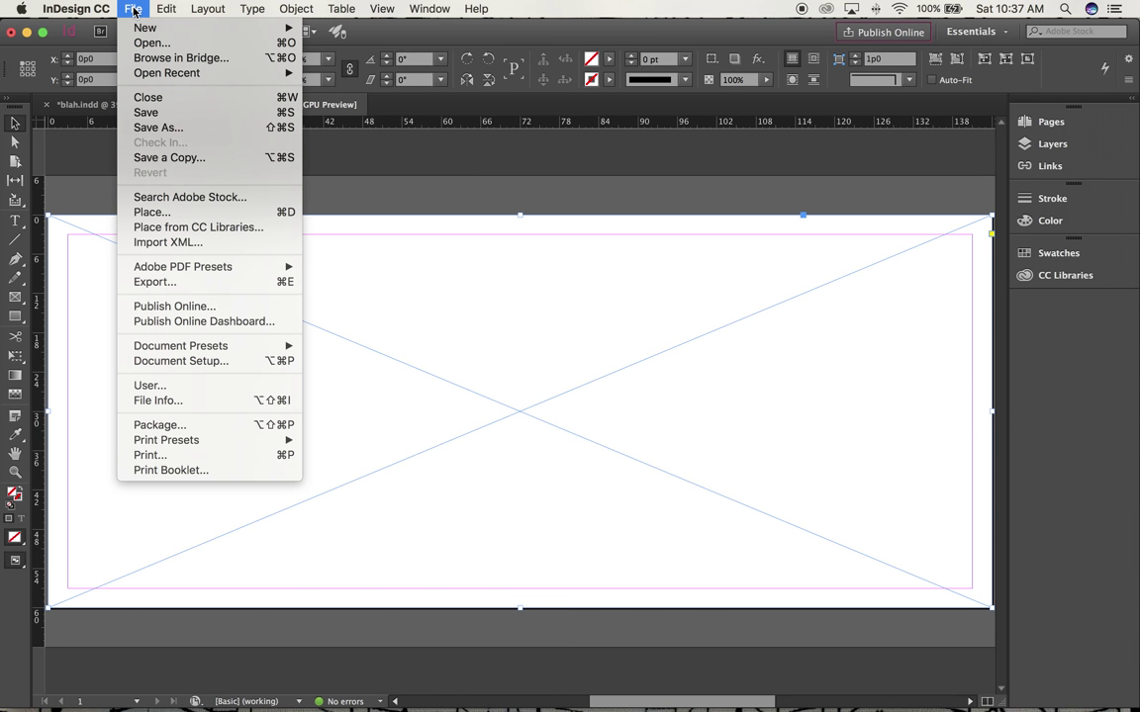
left_click(164, 213)
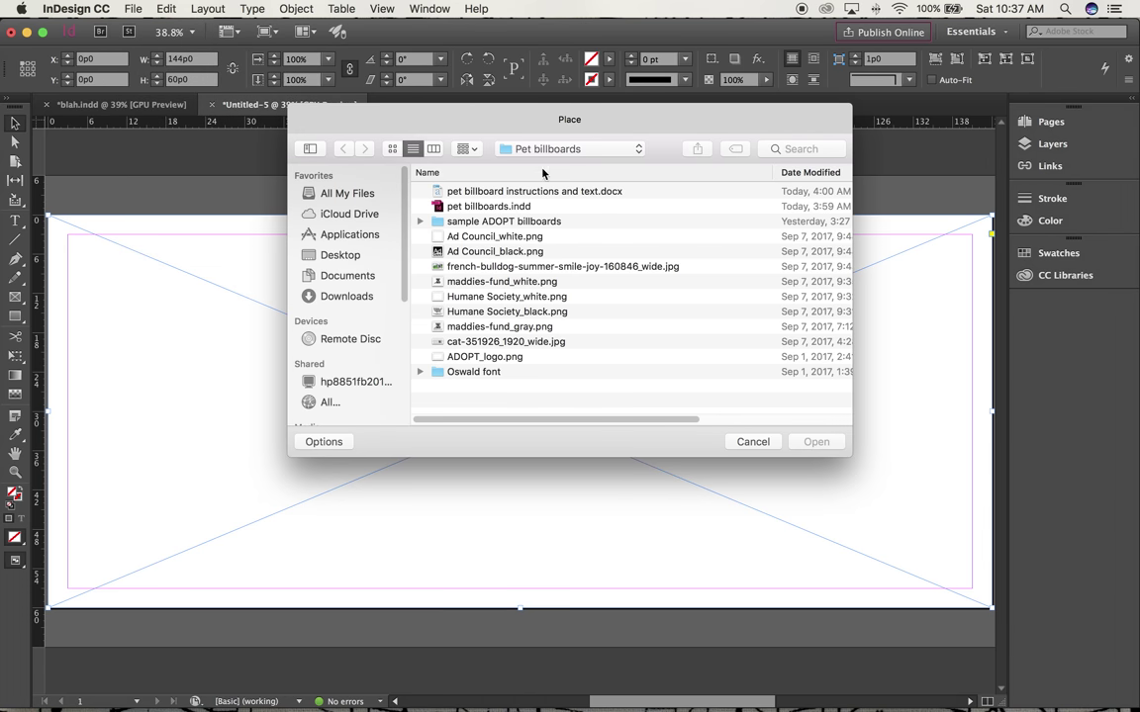
left_click(505, 269)
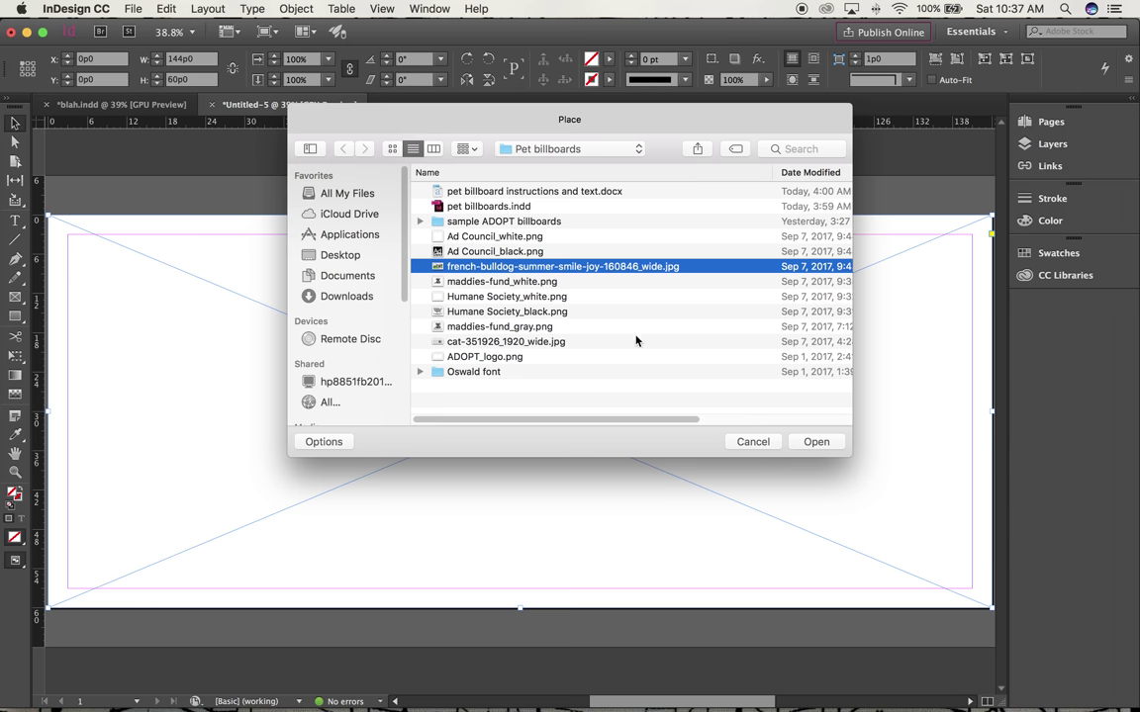
left_click(813, 442)
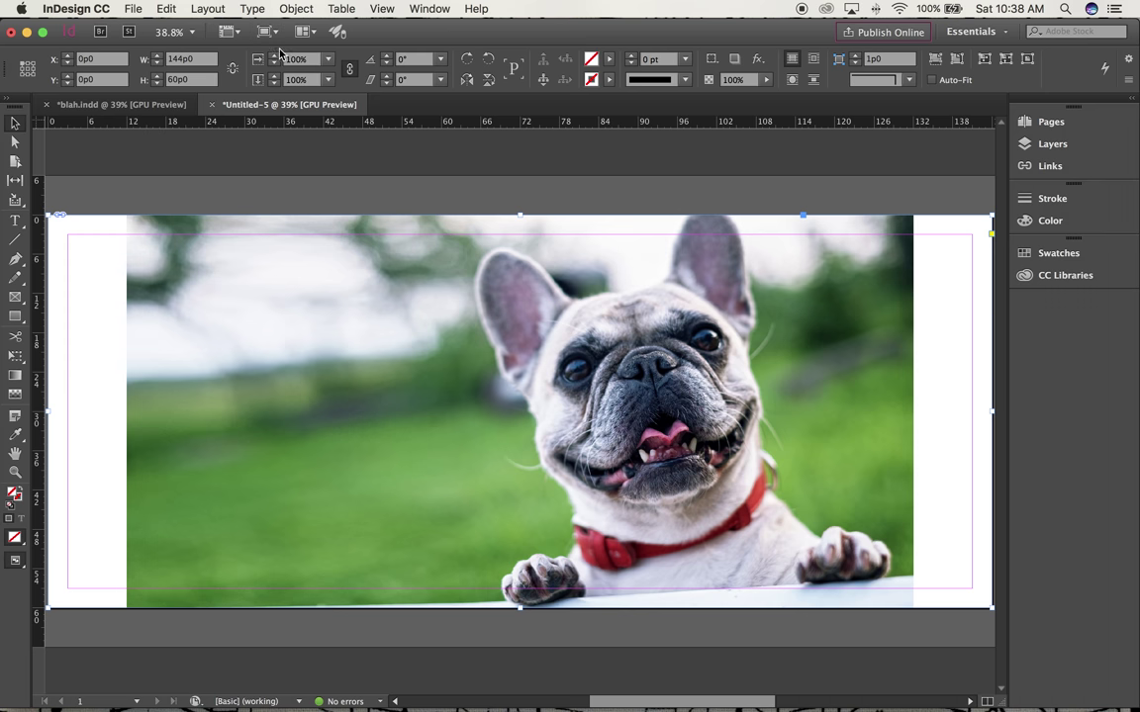
Fit the bulldog photo so that it fills the frame proportionally
left_click(295, 9)
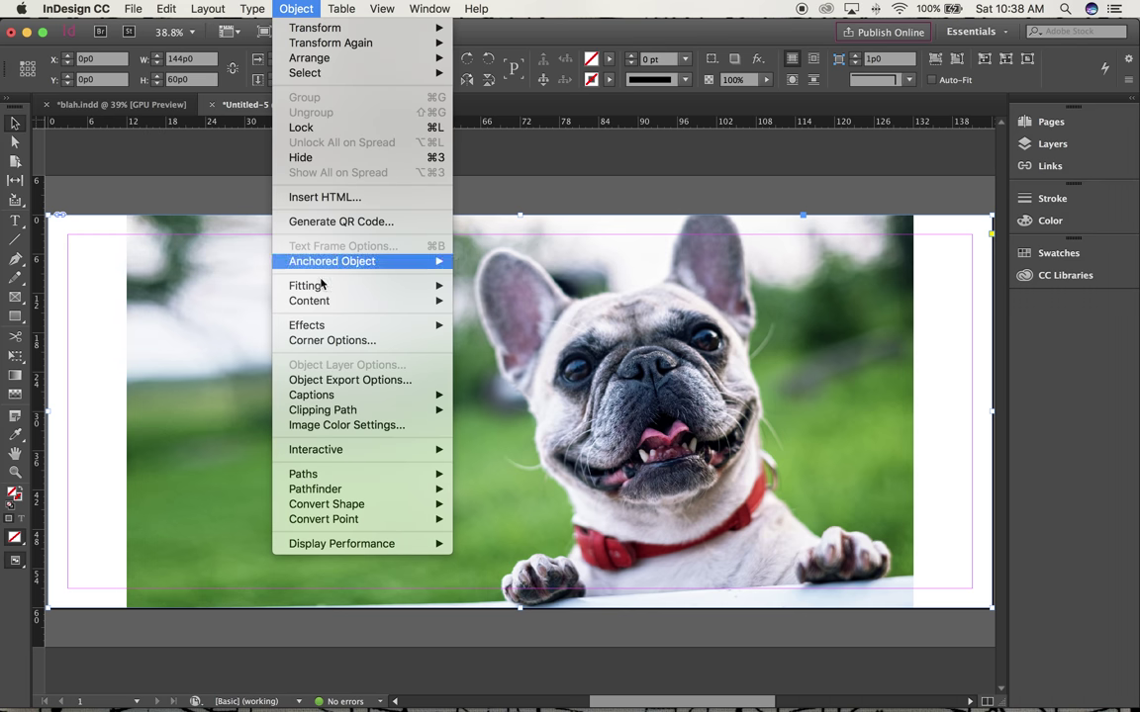
mouse_move(313, 287)
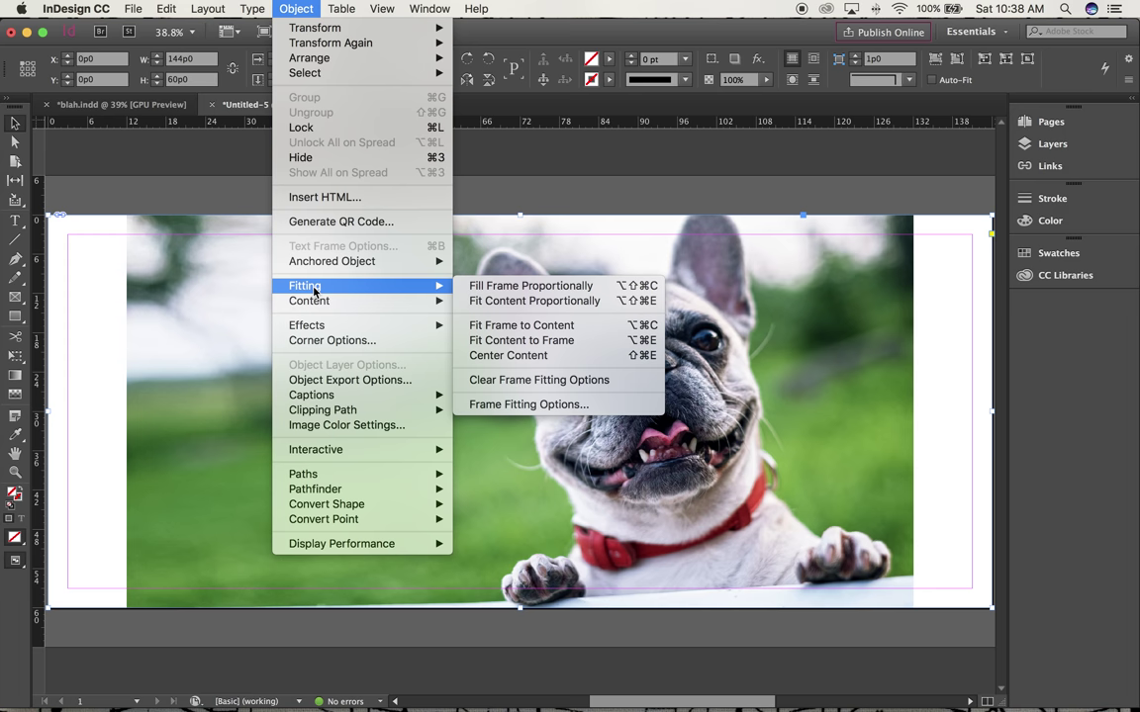
left_click(515, 288)
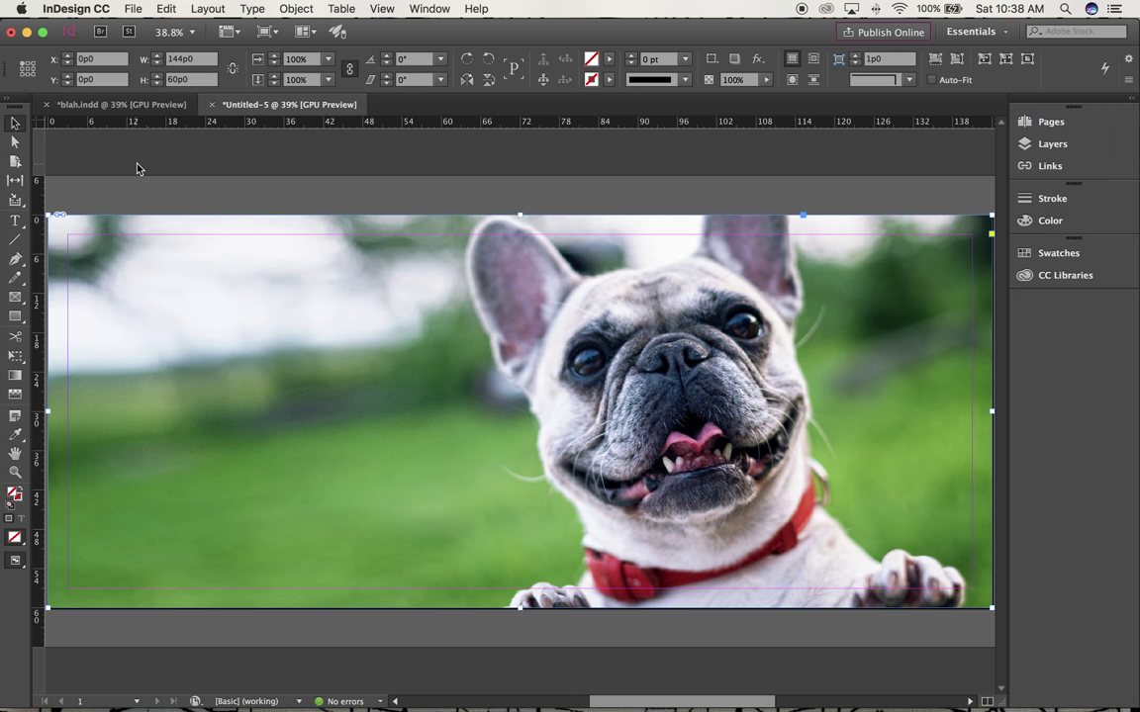
Try fitting the bulldog photo's content proportionally, and return to filling the frame proportionally
left_click(292, 8)
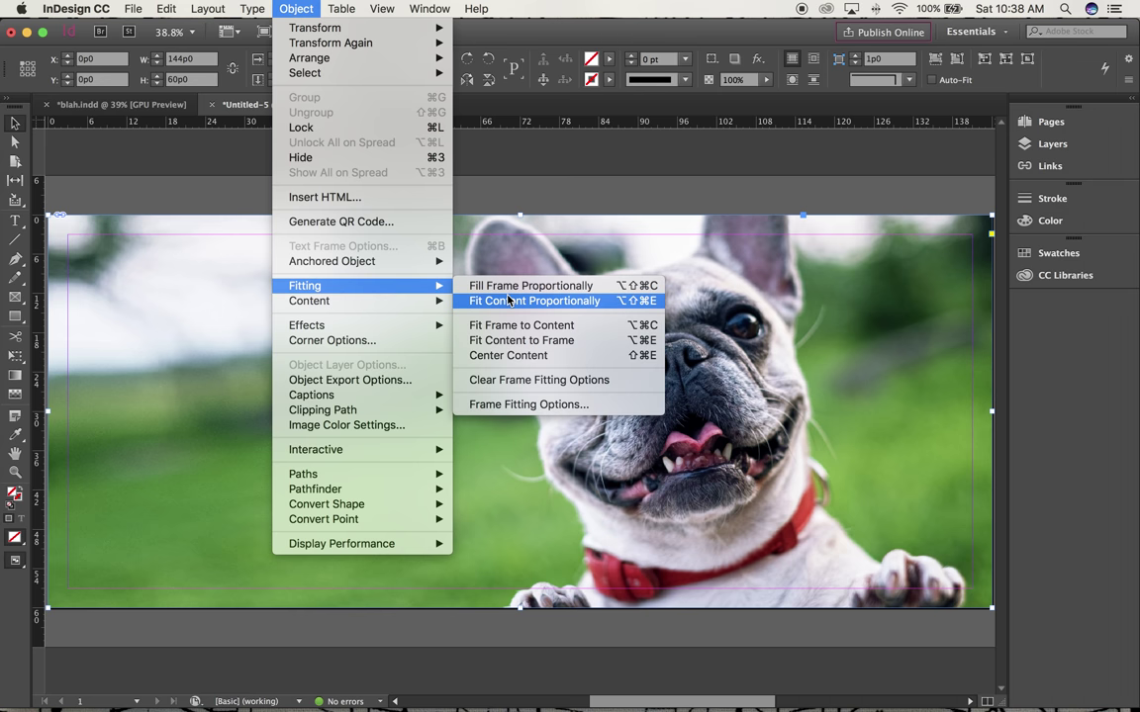
left_click(505, 302)
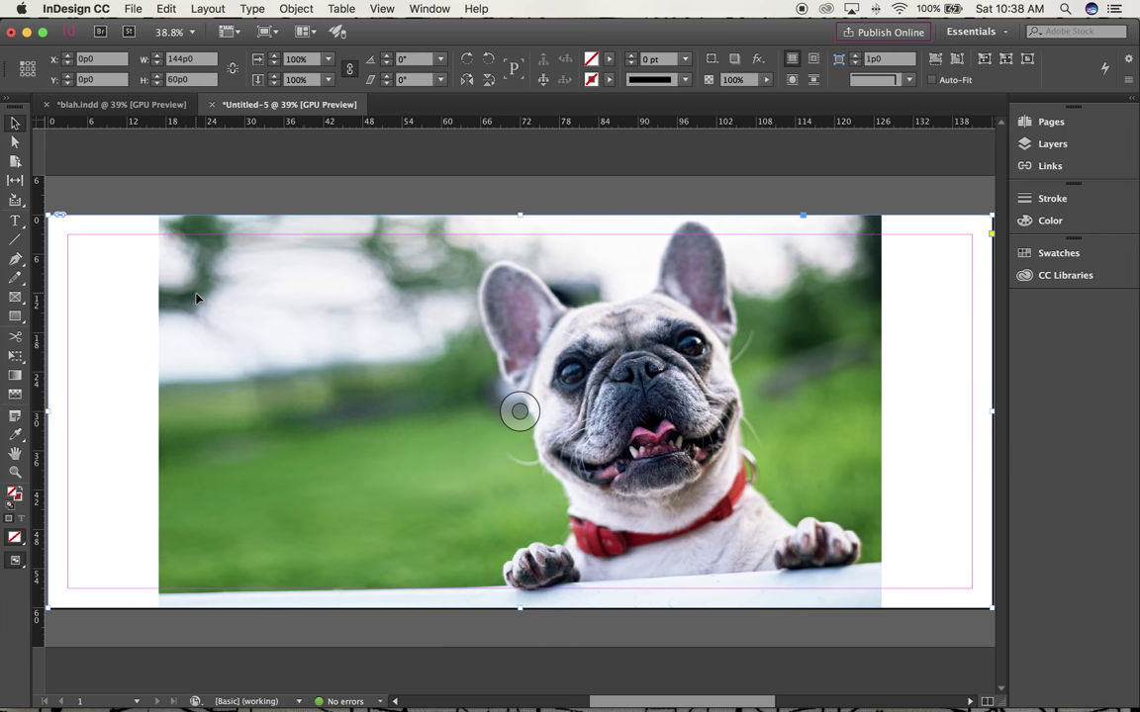
left_click(289, 9)
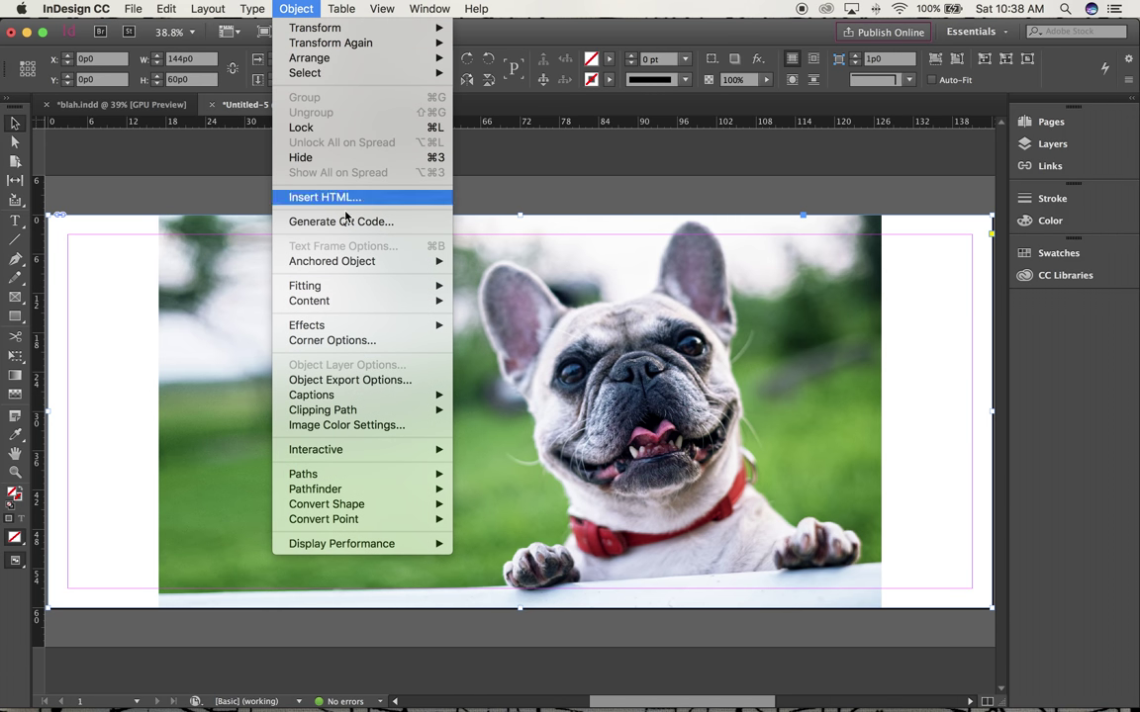
mouse_move(346, 300)
left_click(499, 286)
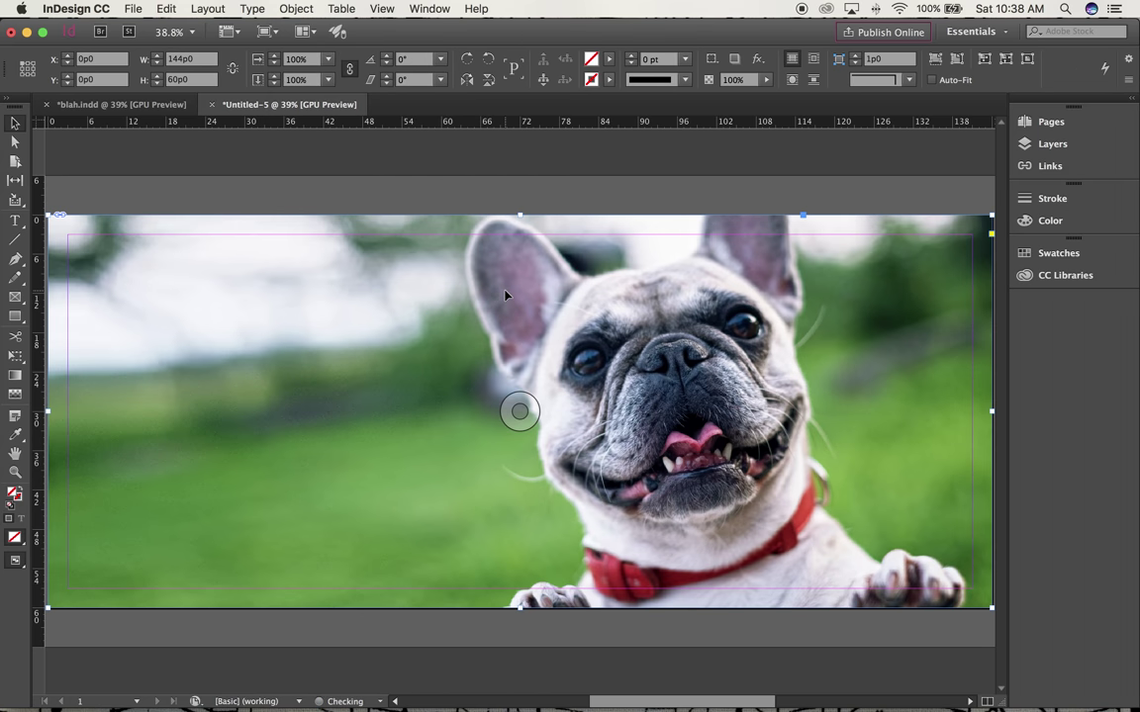
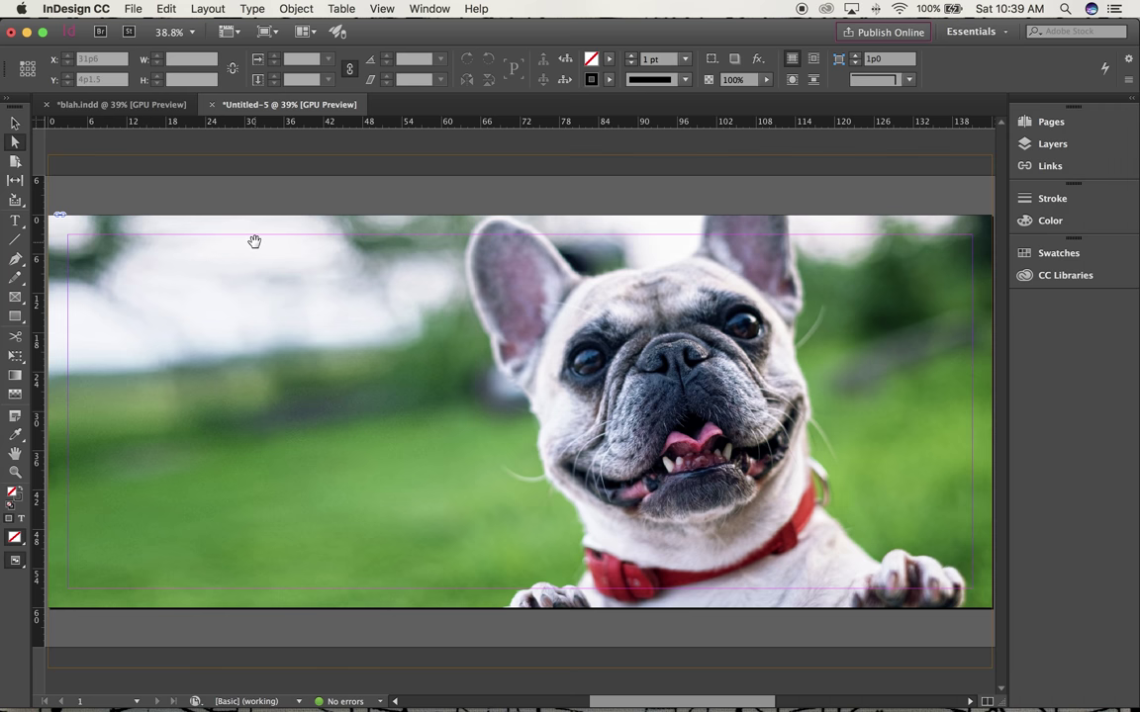
Scale the bulldog photo up proportionally inside its frame to about 146.4%
left_click(480, 327)
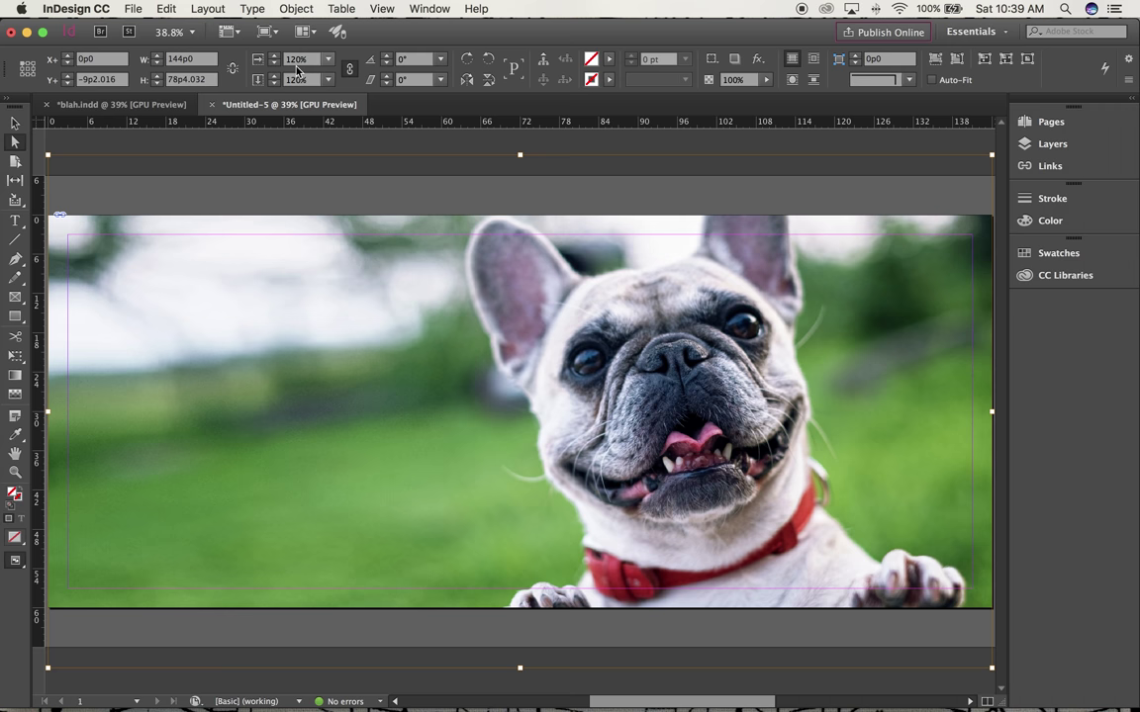
left_click(350, 71)
key("super+alt+period")
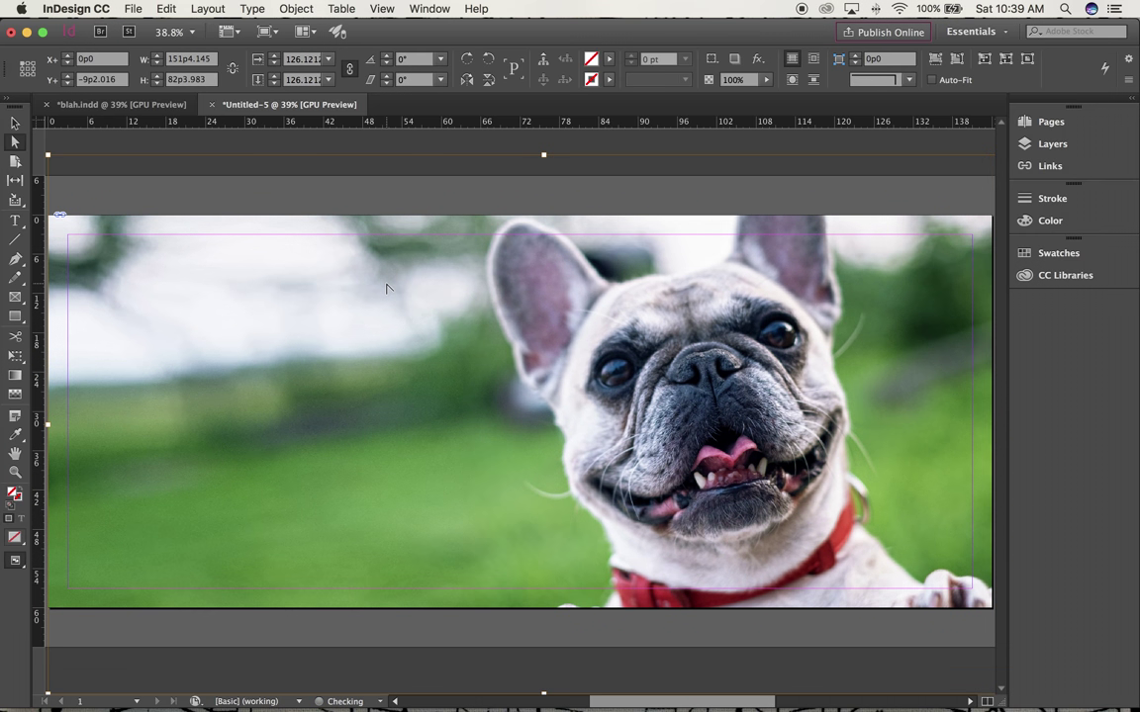
key("super+alt+period")
key("super+alt+period")
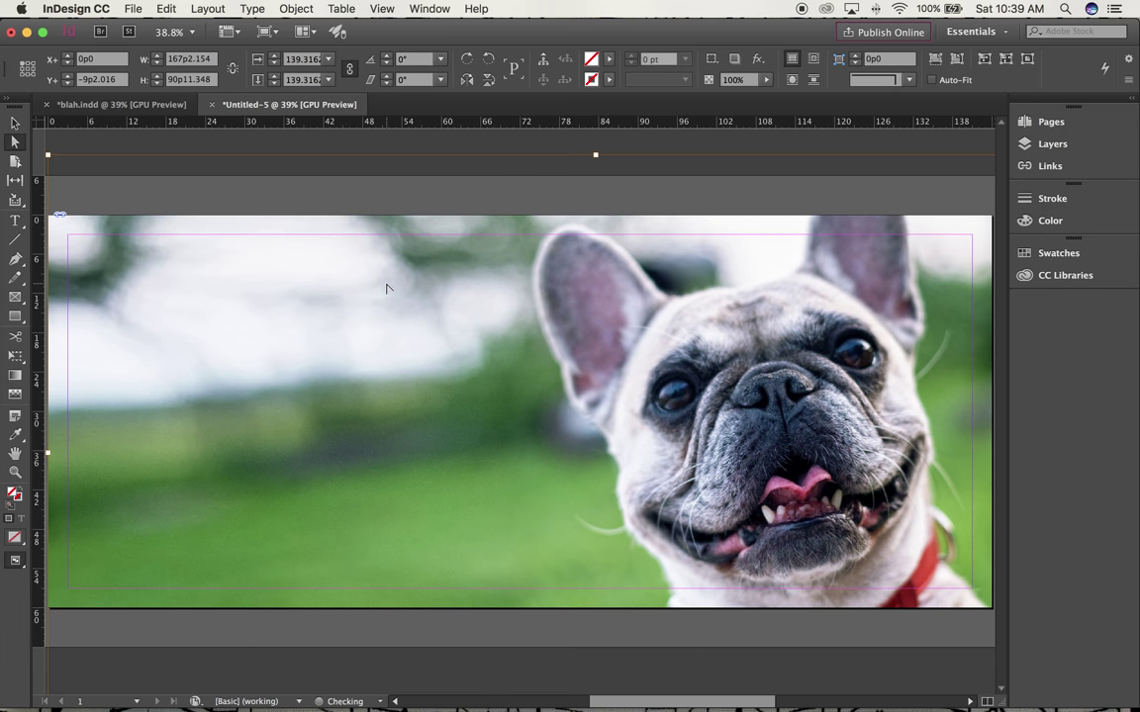
key("super+alt+period")
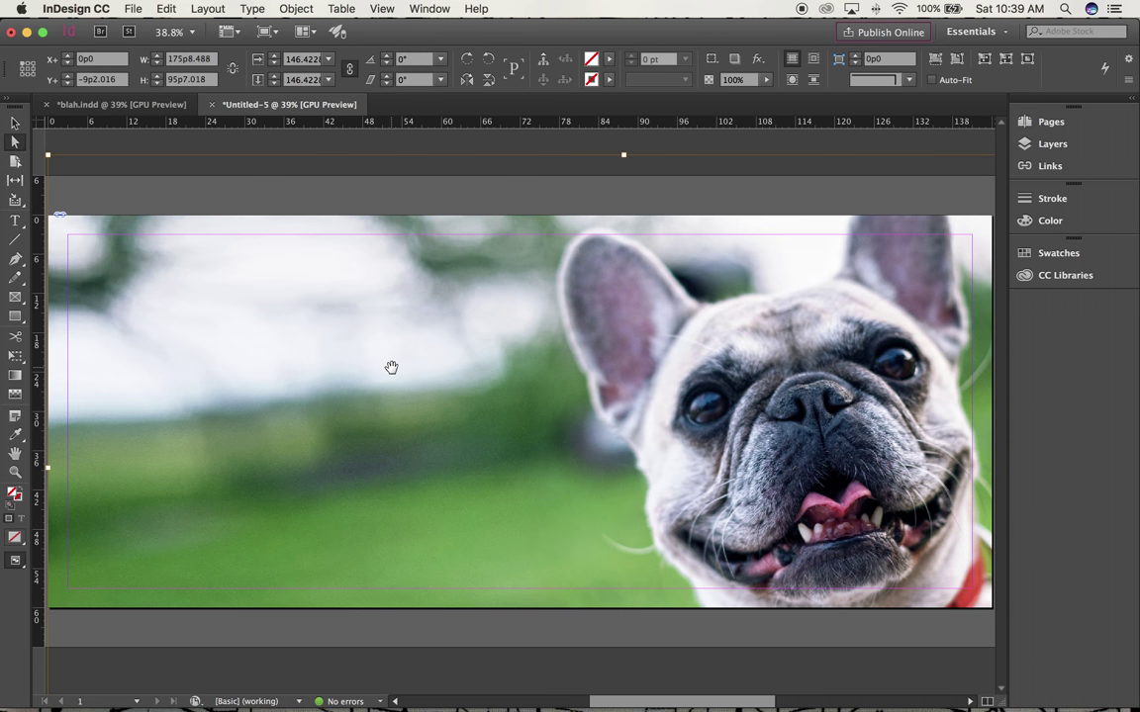
Reposition the enlarged photo within its frame to about X -15p10, Y -14p6, comparing the crop with blah.indd, and deselect it
left_click(463, 386)
left_click_drag(463, 386, 387, 377)
left_click_drag(658, 447, 648, 438)
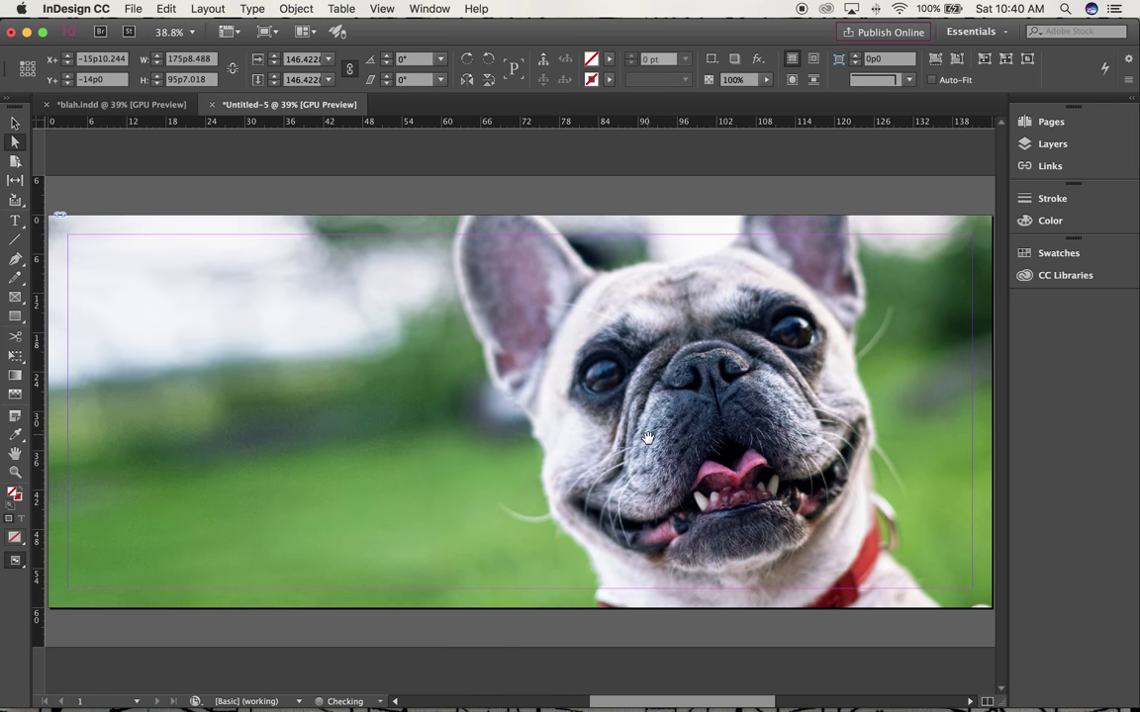
left_click_drag(584, 400, 584, 397)
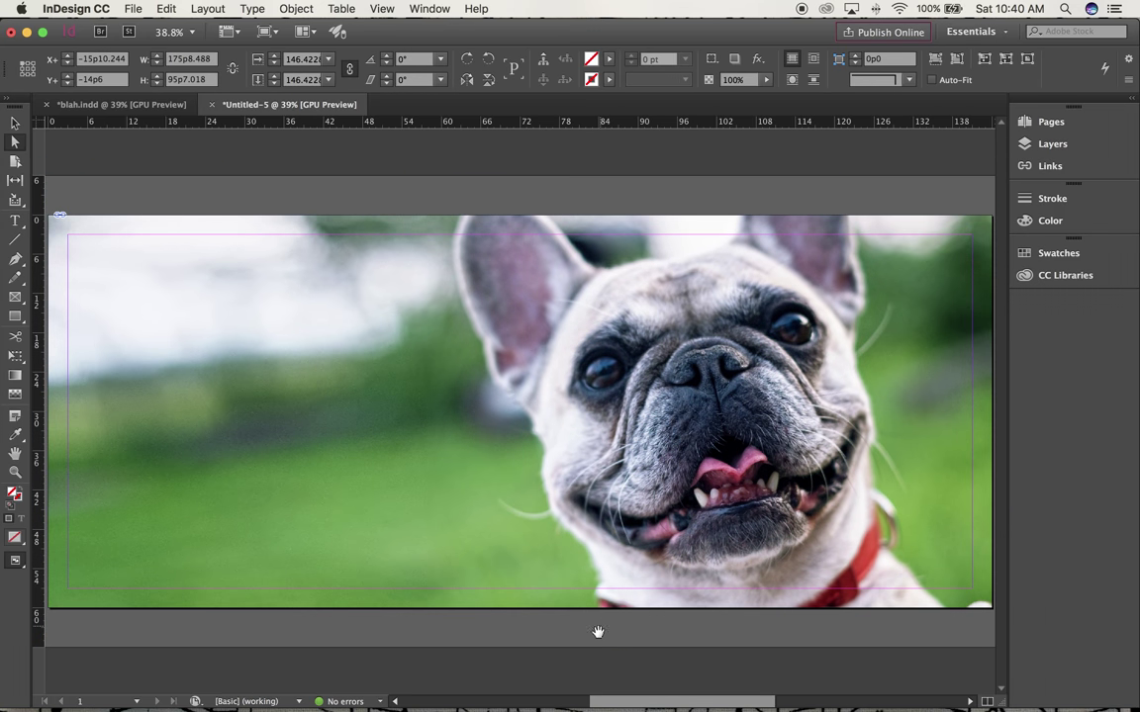
left_click(136, 109)
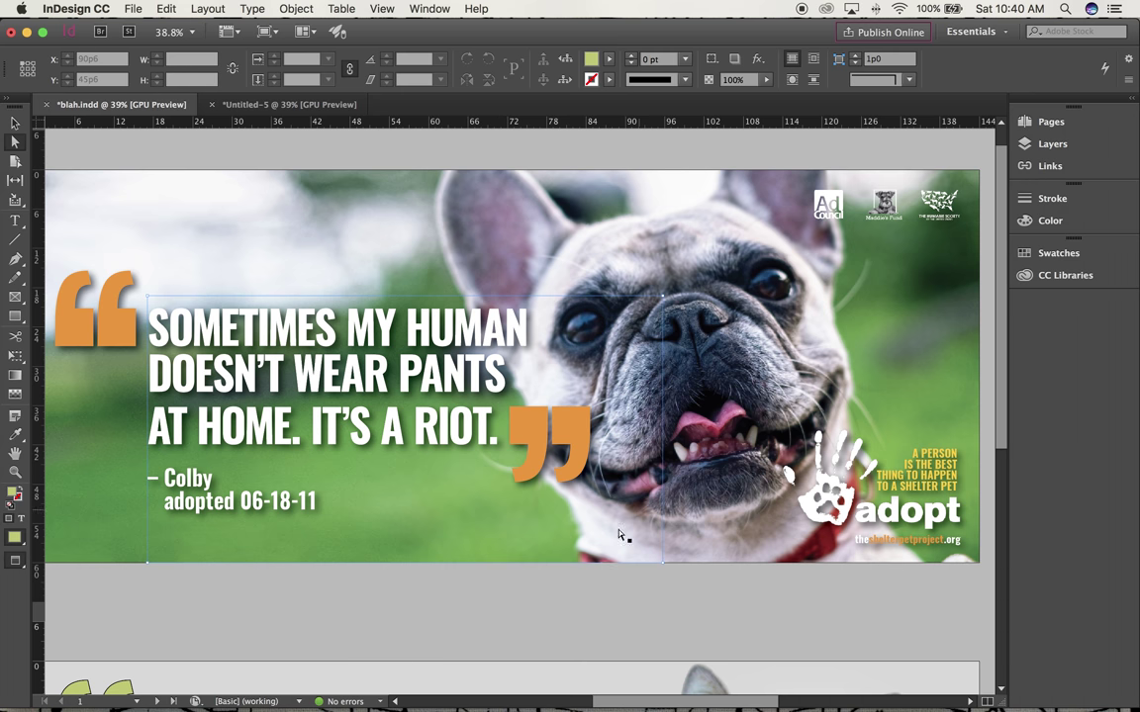
left_click(290, 107)
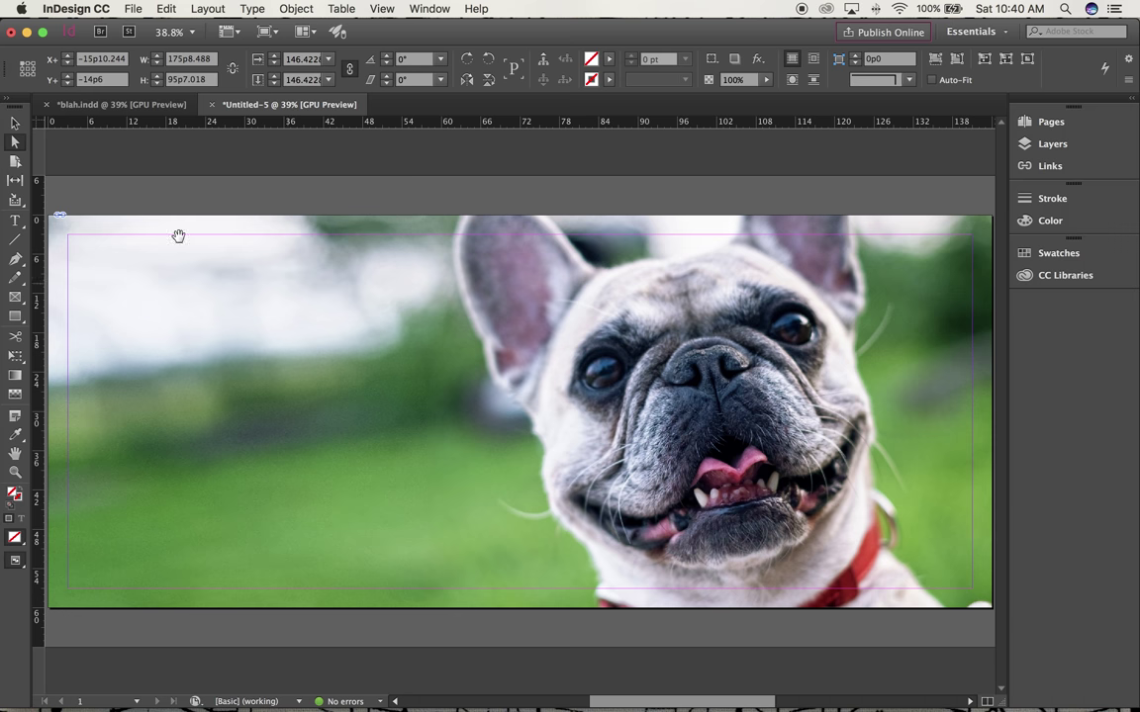
left_click(14, 122)
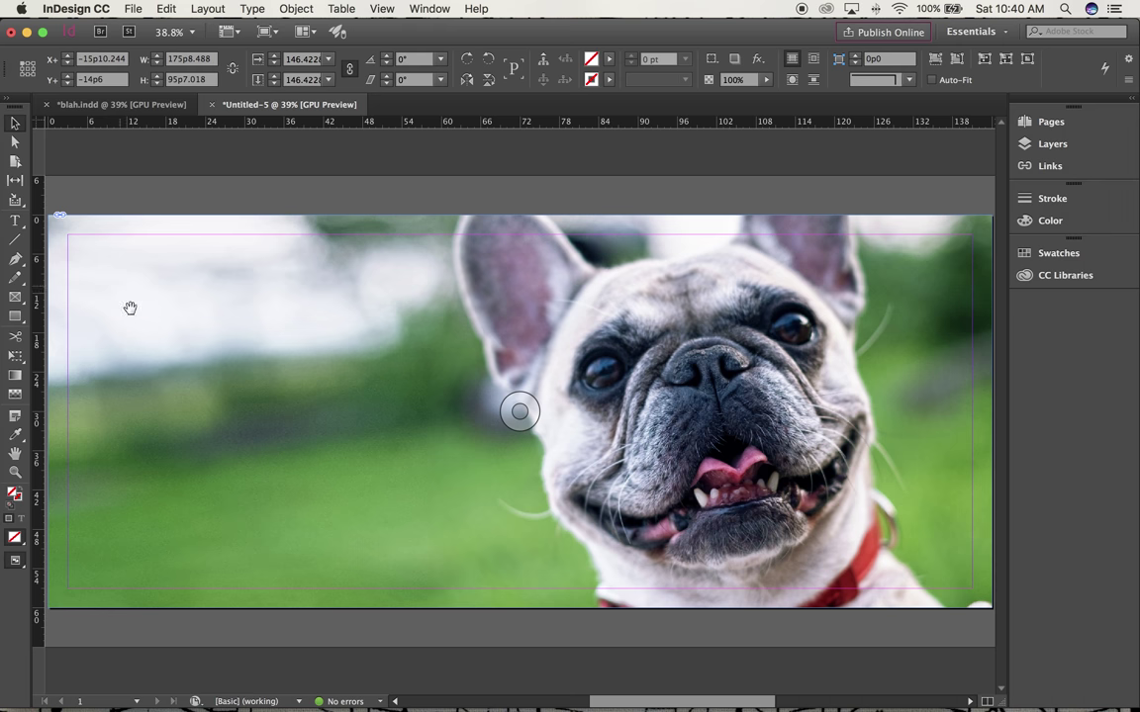
left_click(112, 204)
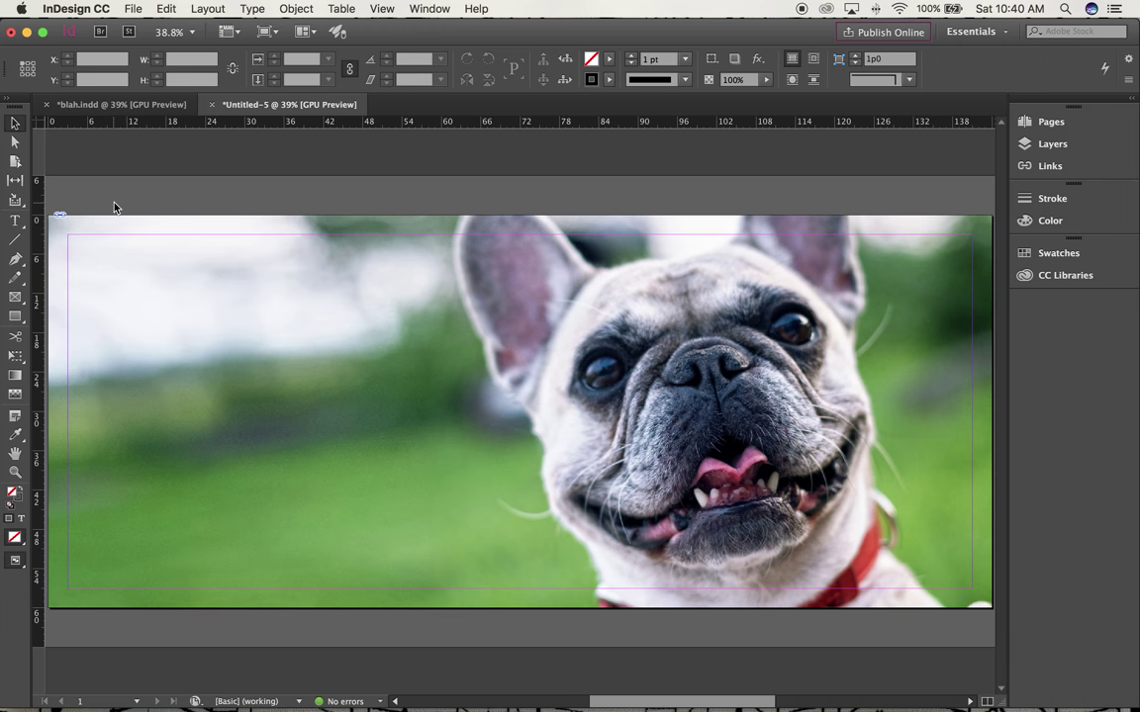
Place pet billboard instructions and text.docx in a text frame about 49p by 61p on the pasteboard left of the page
left_click_drag(614, 702, 495, 699)
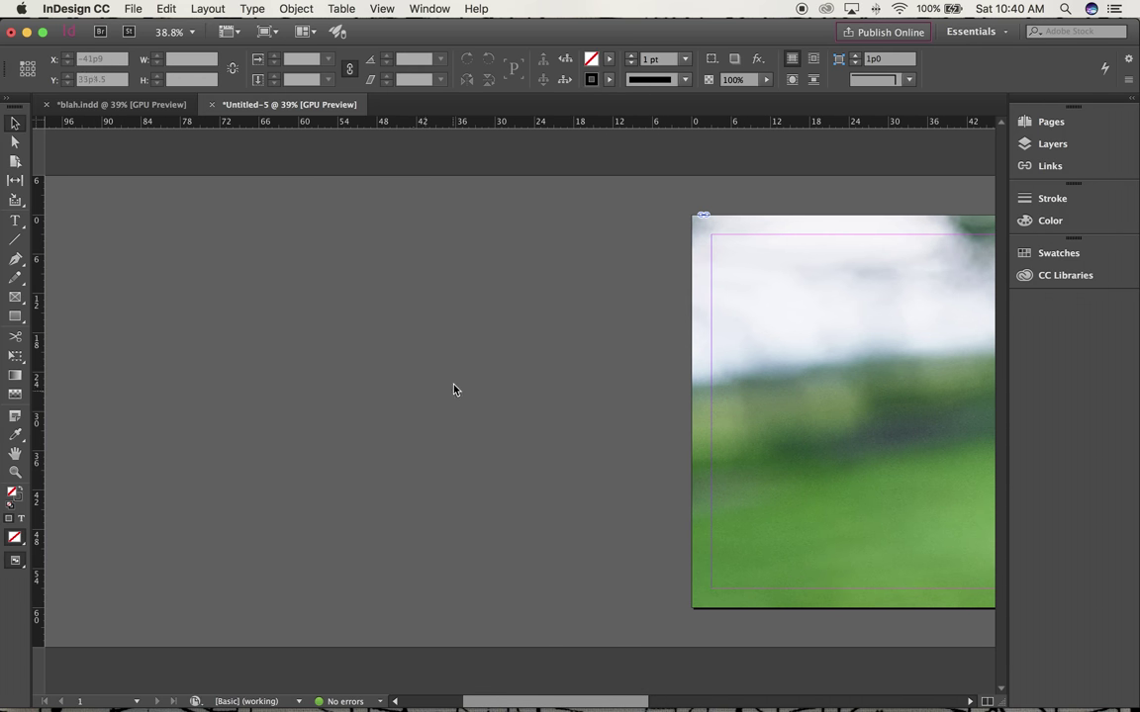
left_click(132, 8)
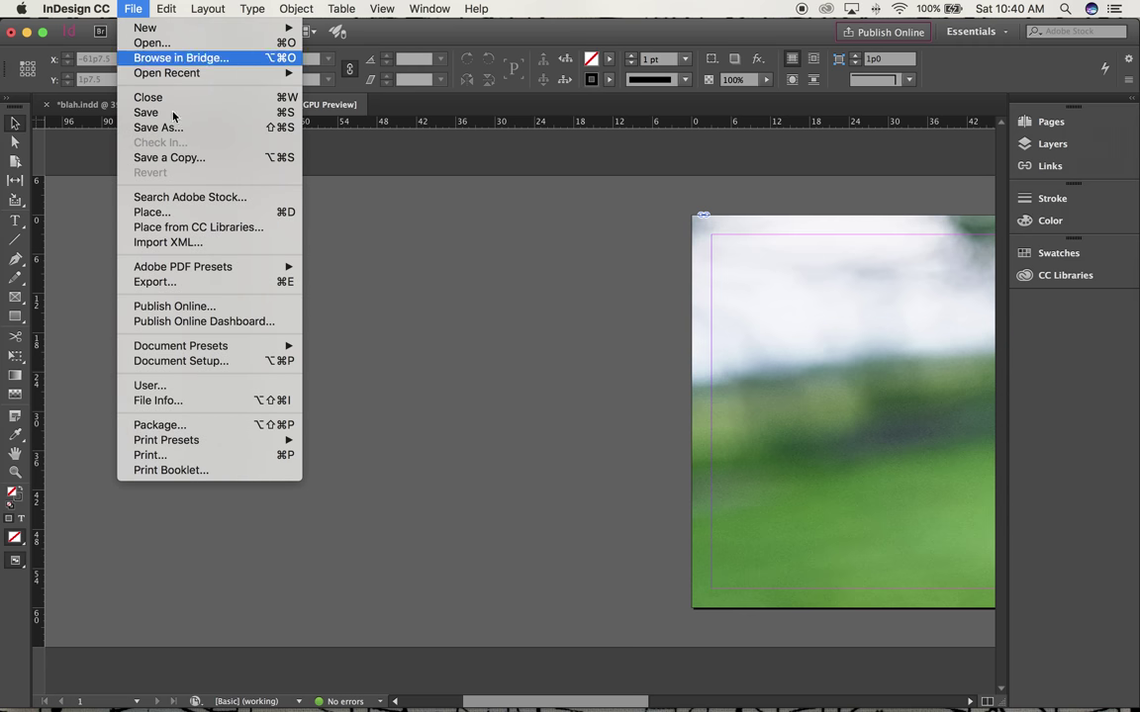
left_click(173, 211)
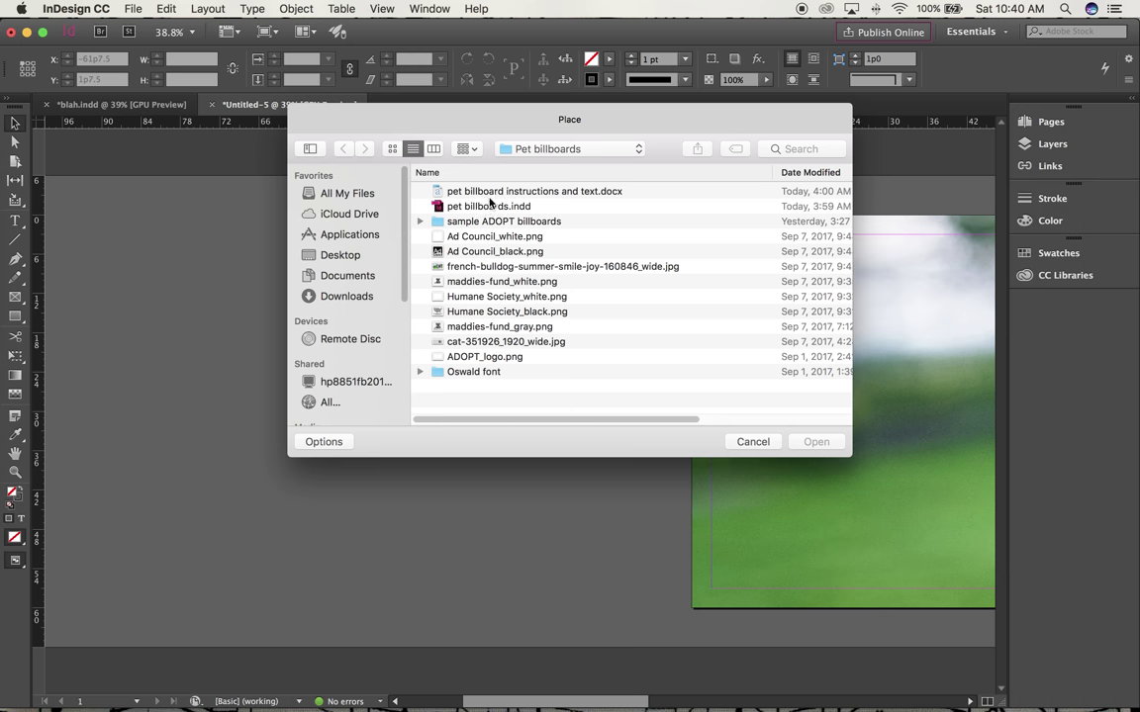
left_click(490, 191)
left_click(816, 441)
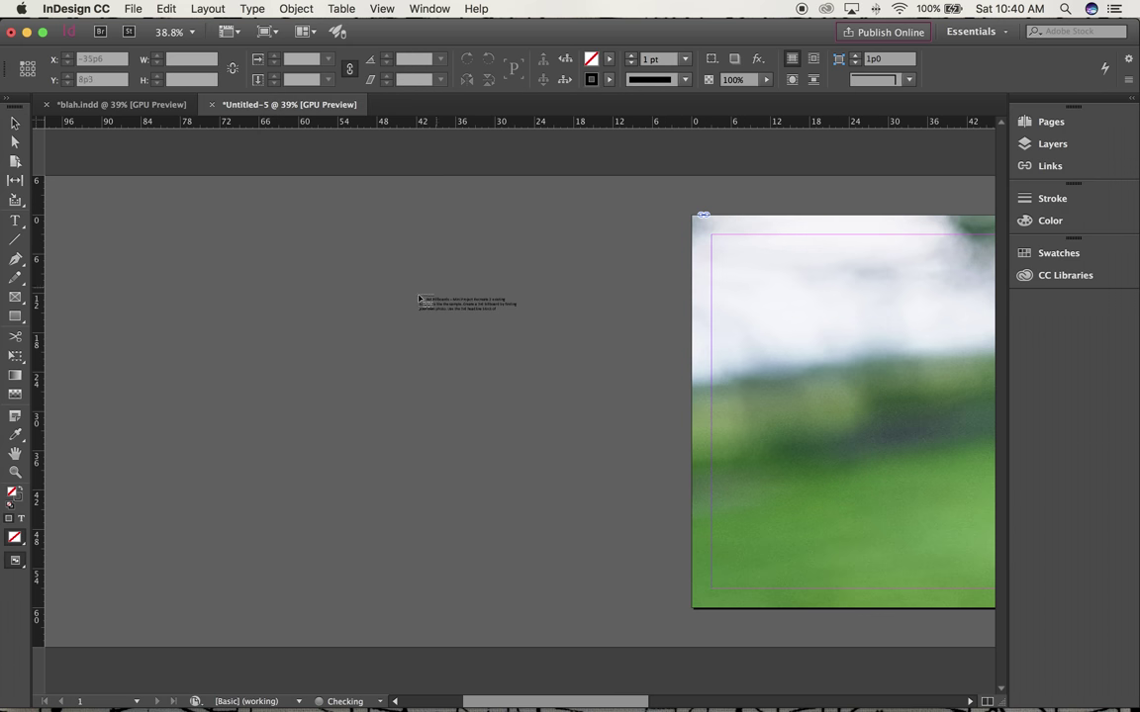
left_click_drag(361, 281, 811, 589)
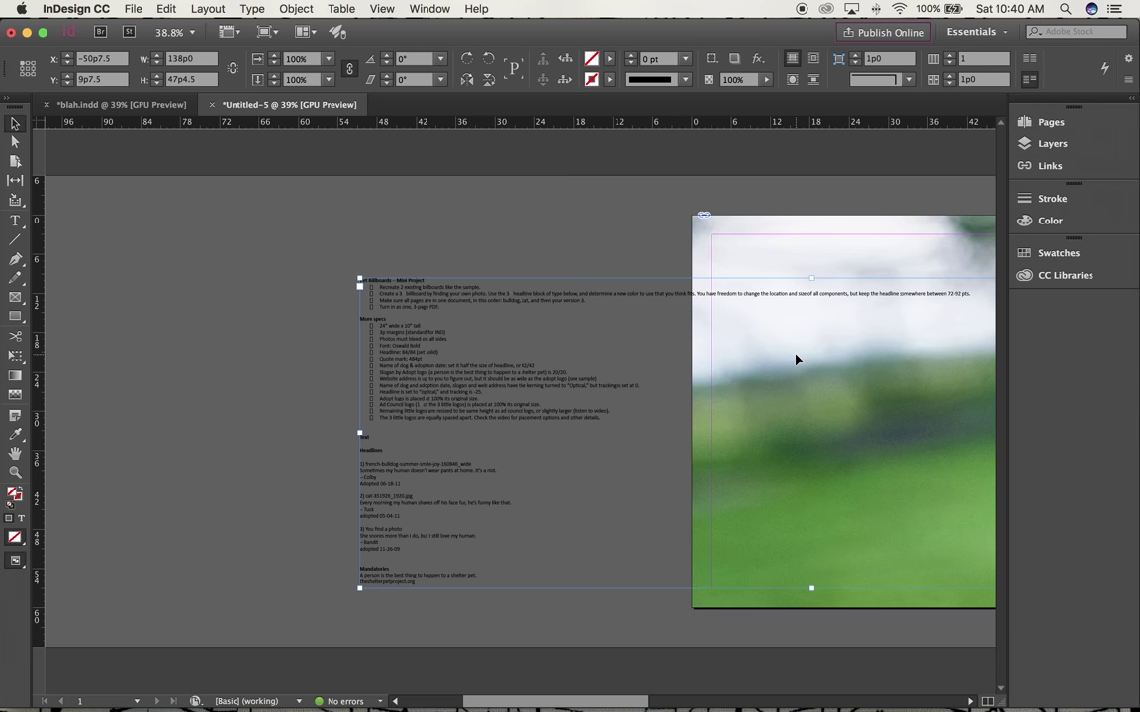
key("super+z")
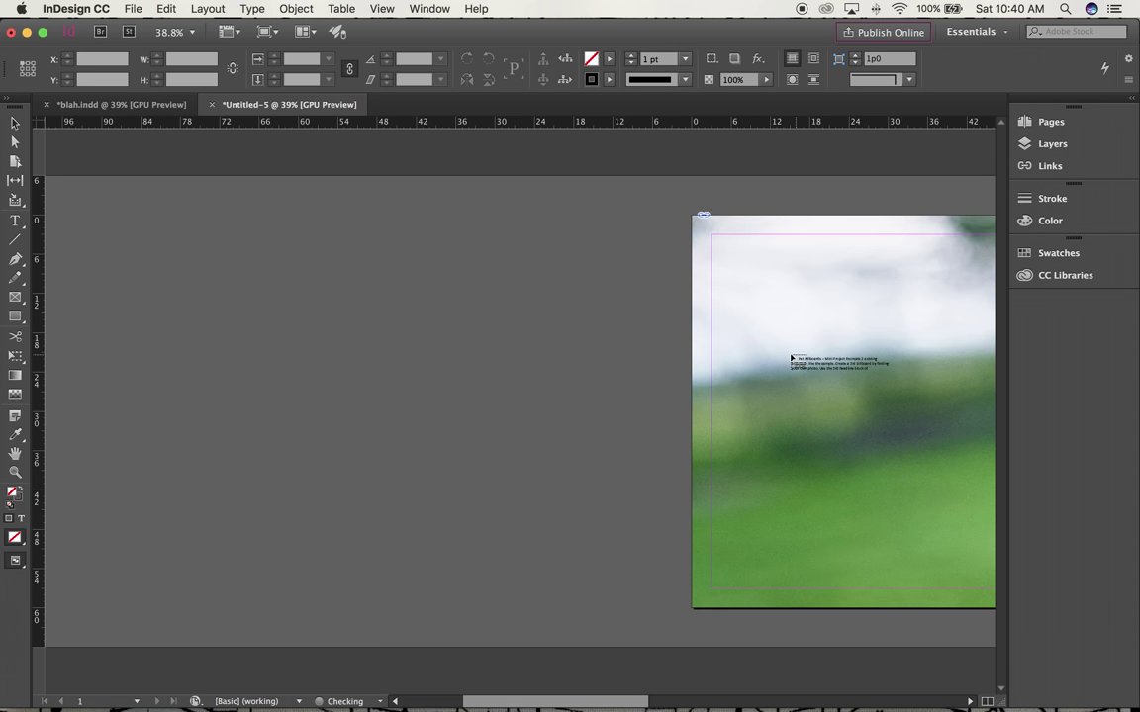
left_click_drag(338, 220, 660, 617)
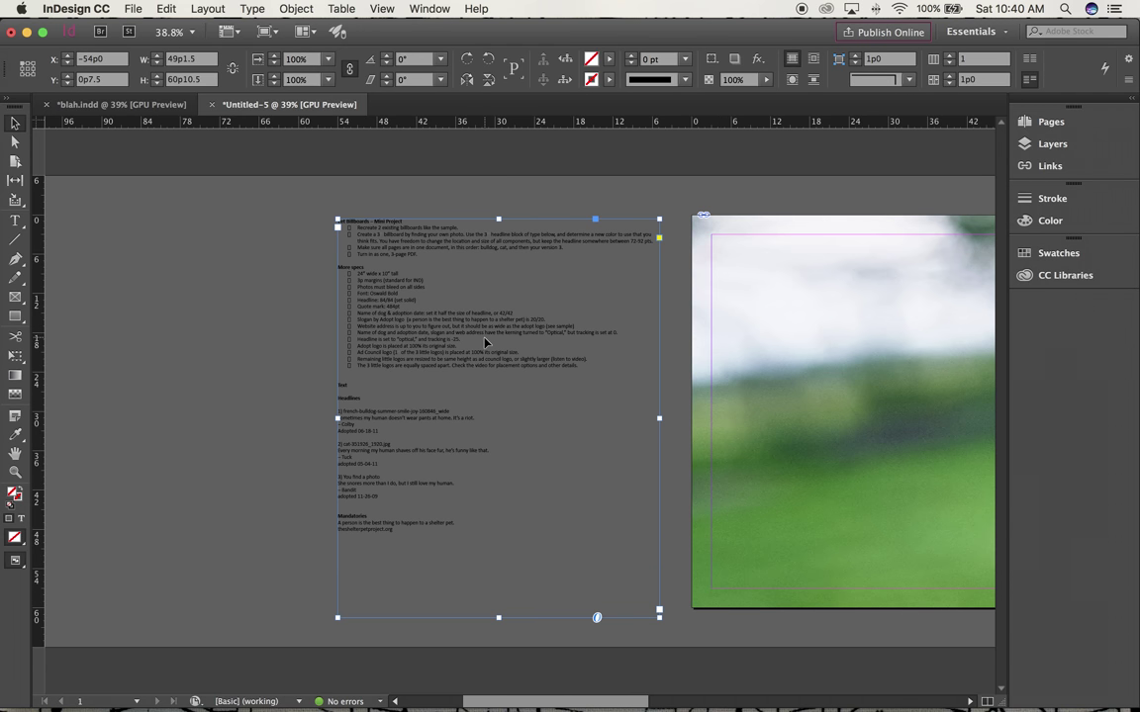
Copy the bulldog headline, dog's name and adoption date lines from the placed instructions text
key("super+1")
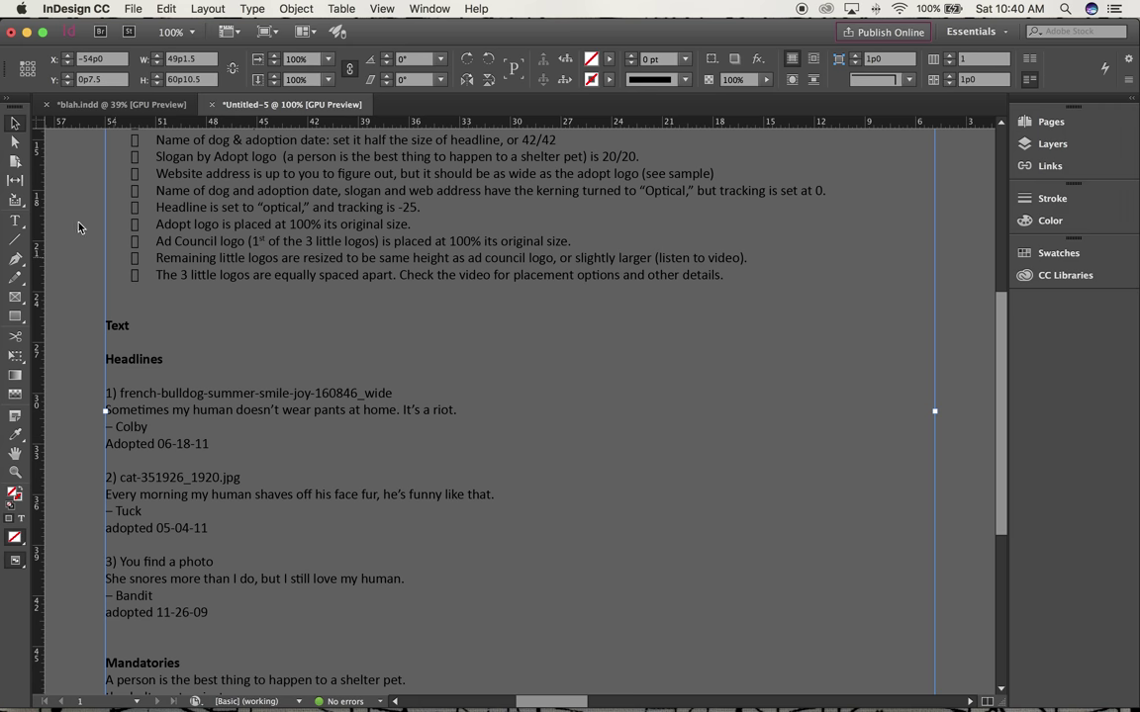
left_click(16, 221)
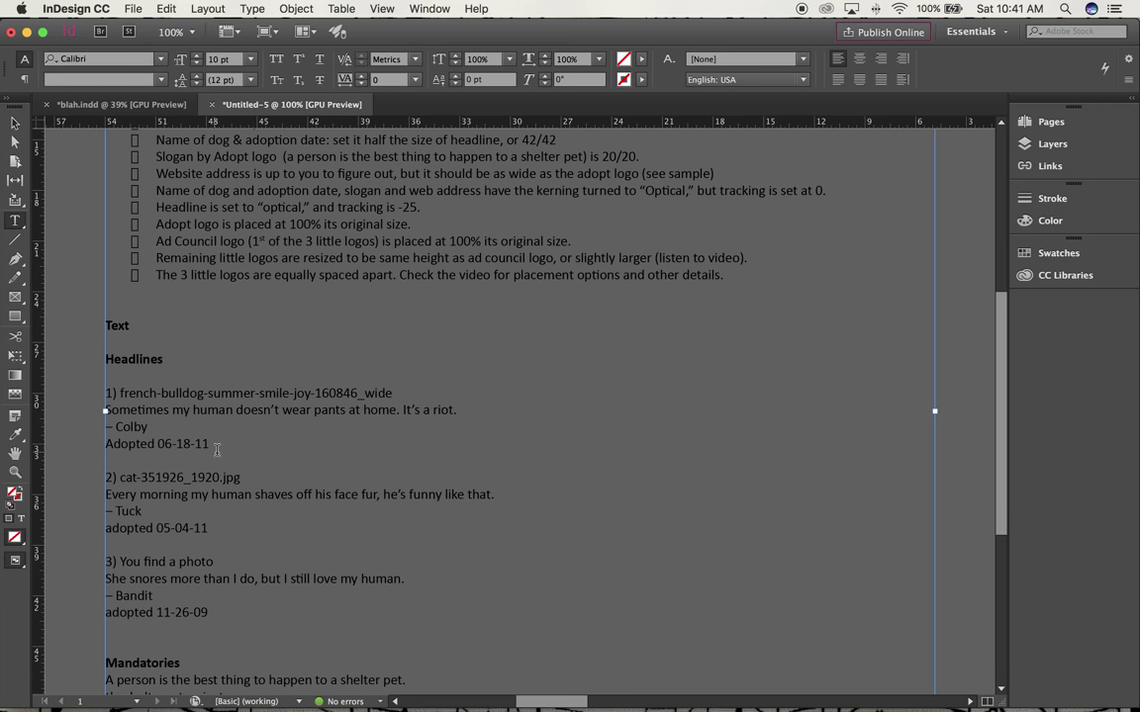
left_click_drag(211, 444, 106, 411)
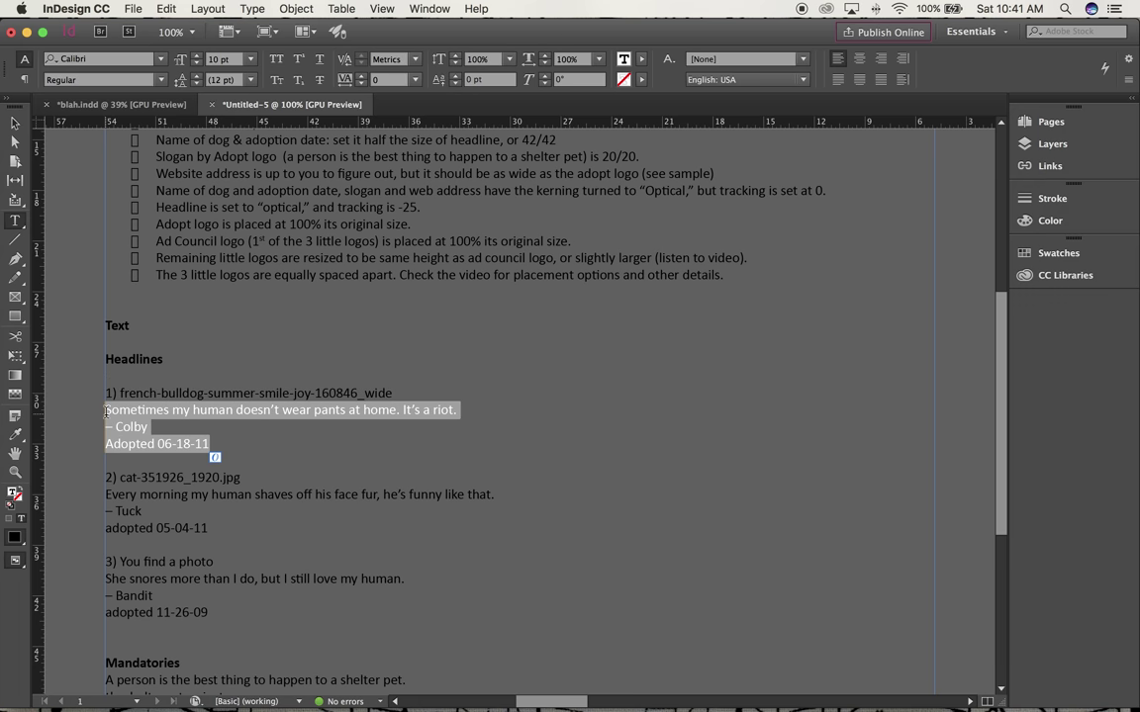
left_click(165, 9)
left_click(181, 83)
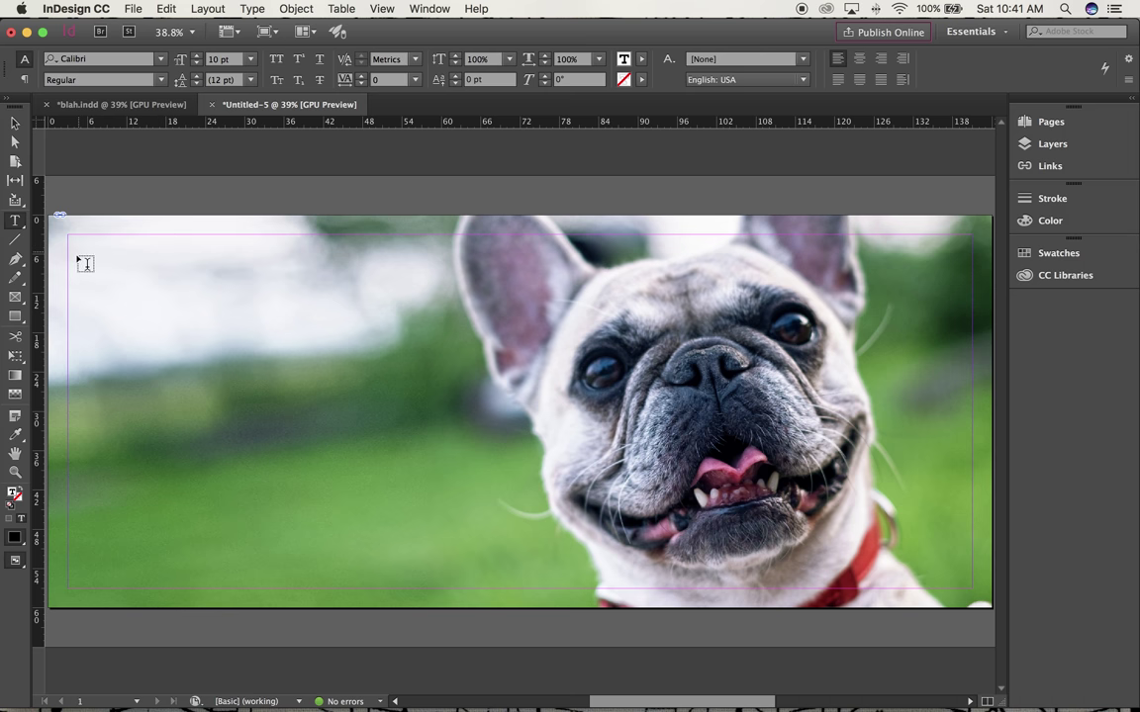
Create a text frame from the page's left margin to the dog's face and paste the copied text into it
left_click_drag(70, 254, 550, 528)
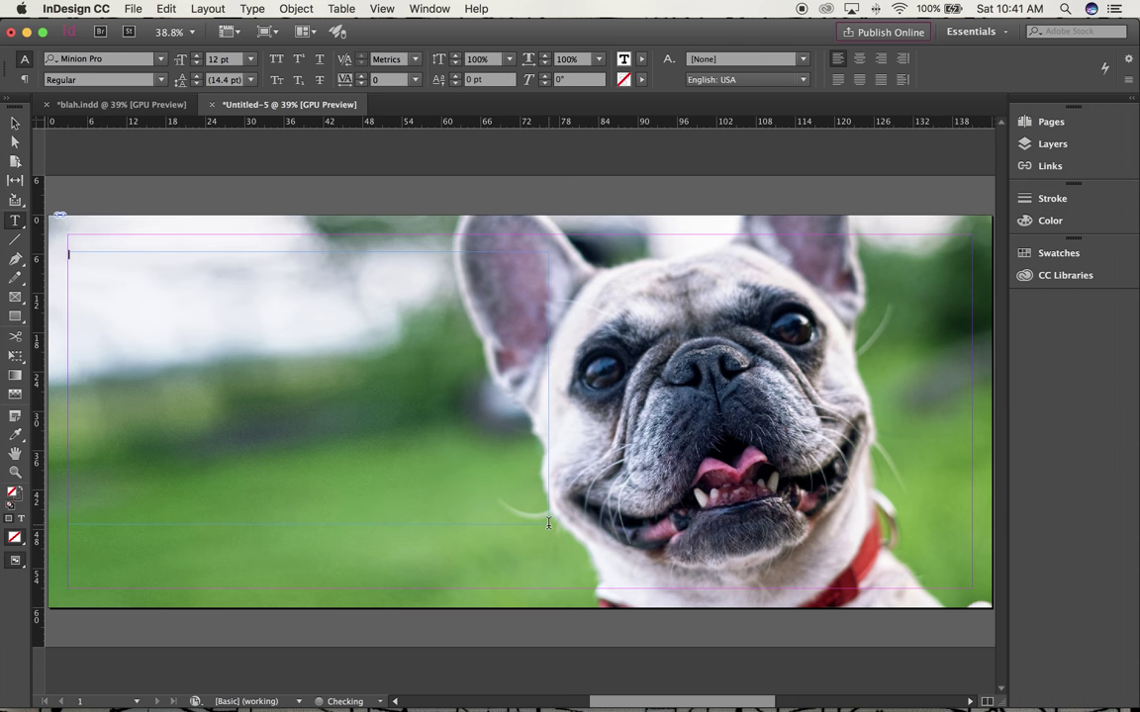
left_click(166, 9)
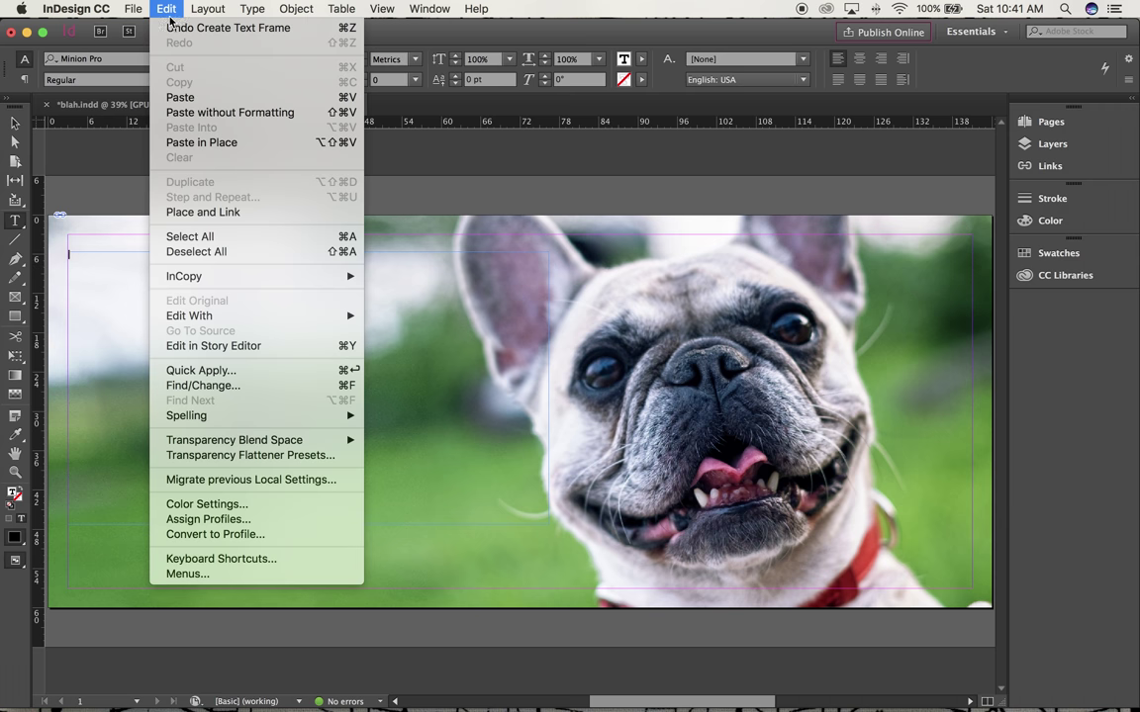
left_click(188, 97)
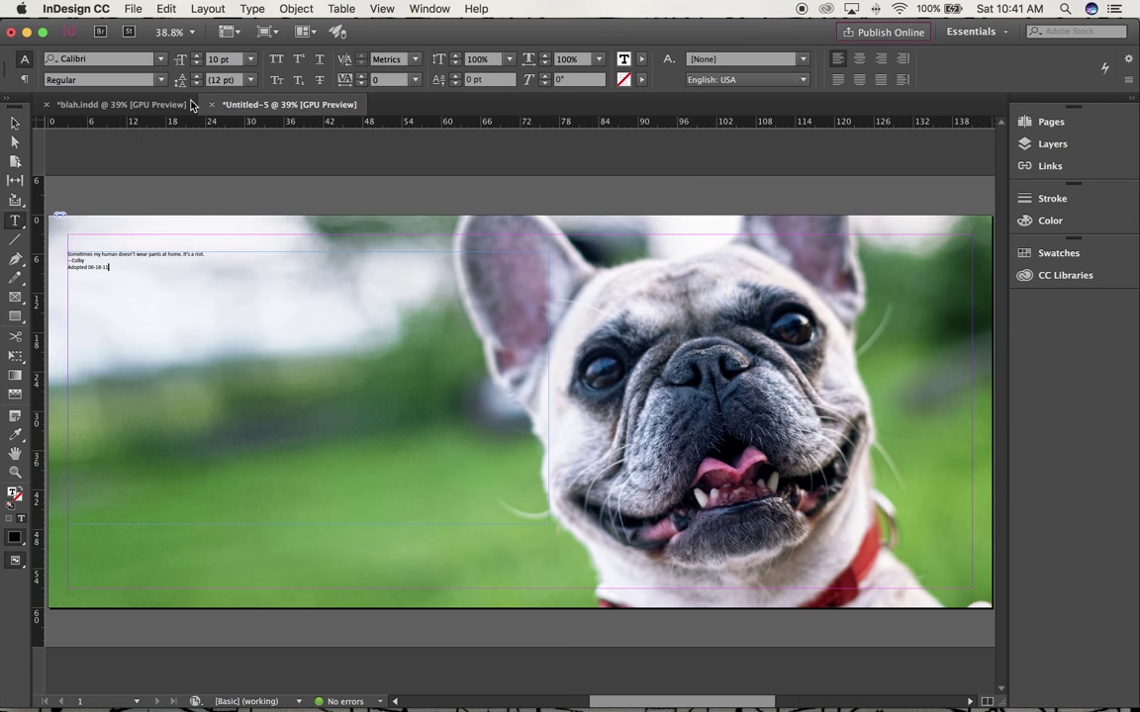
Set all the text in the new headline frame to the Oswald Bold font
key("super+a")
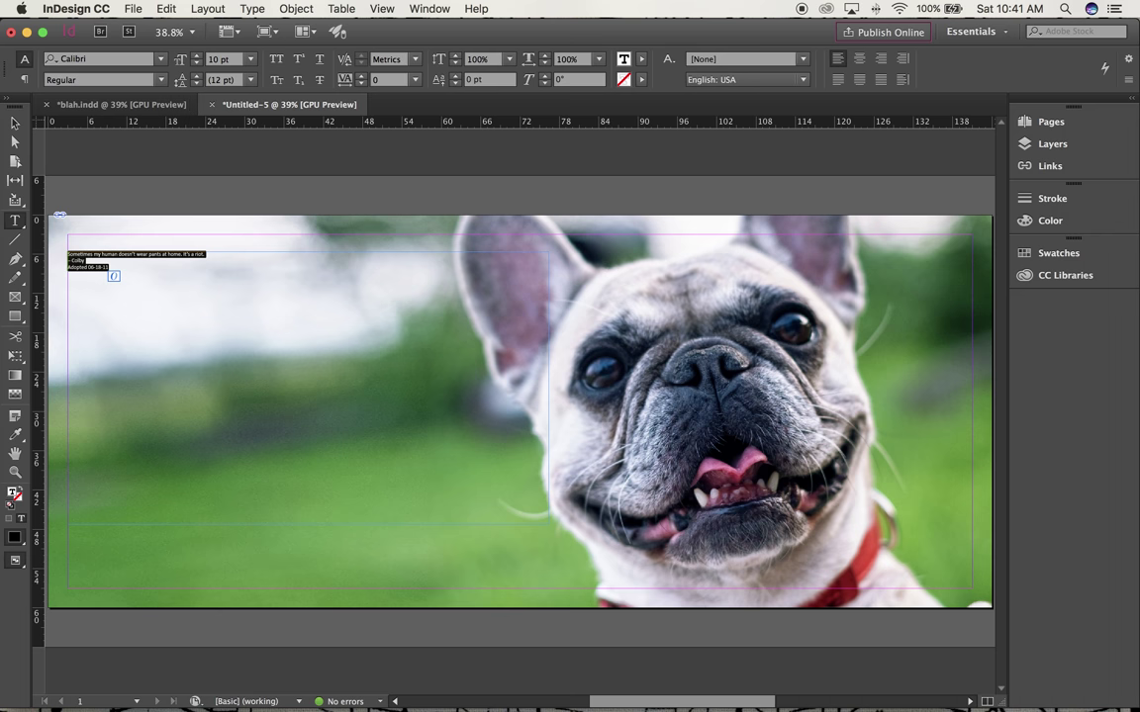
left_click(78, 59)
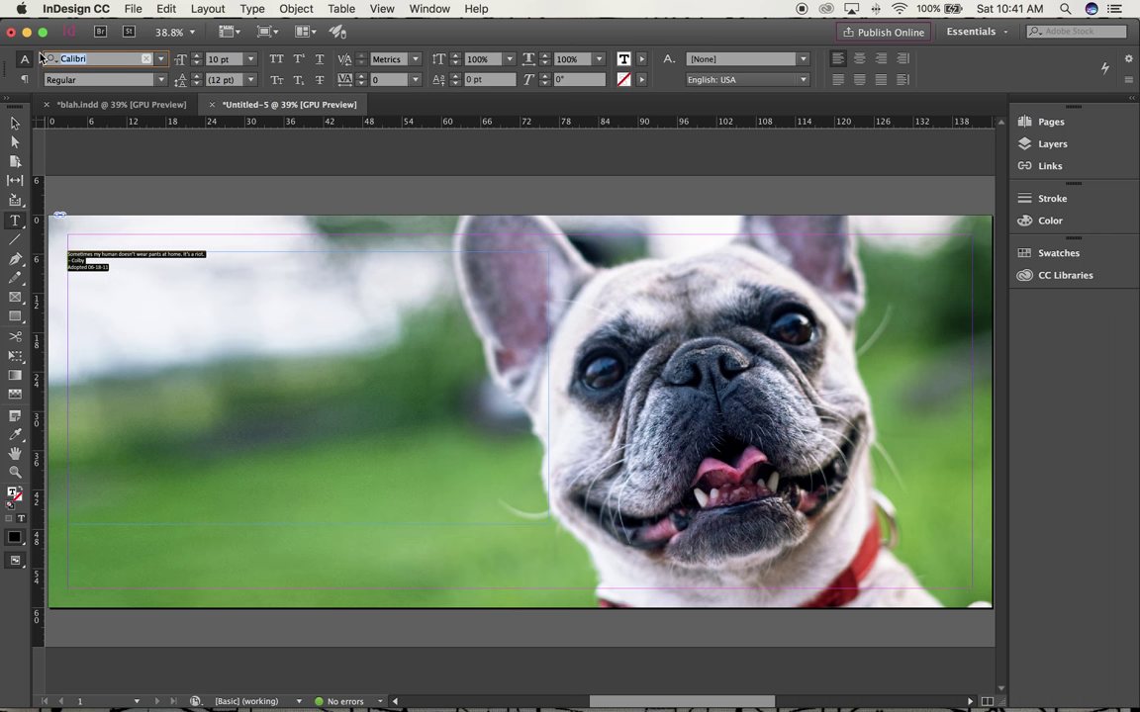
type("oswalad")
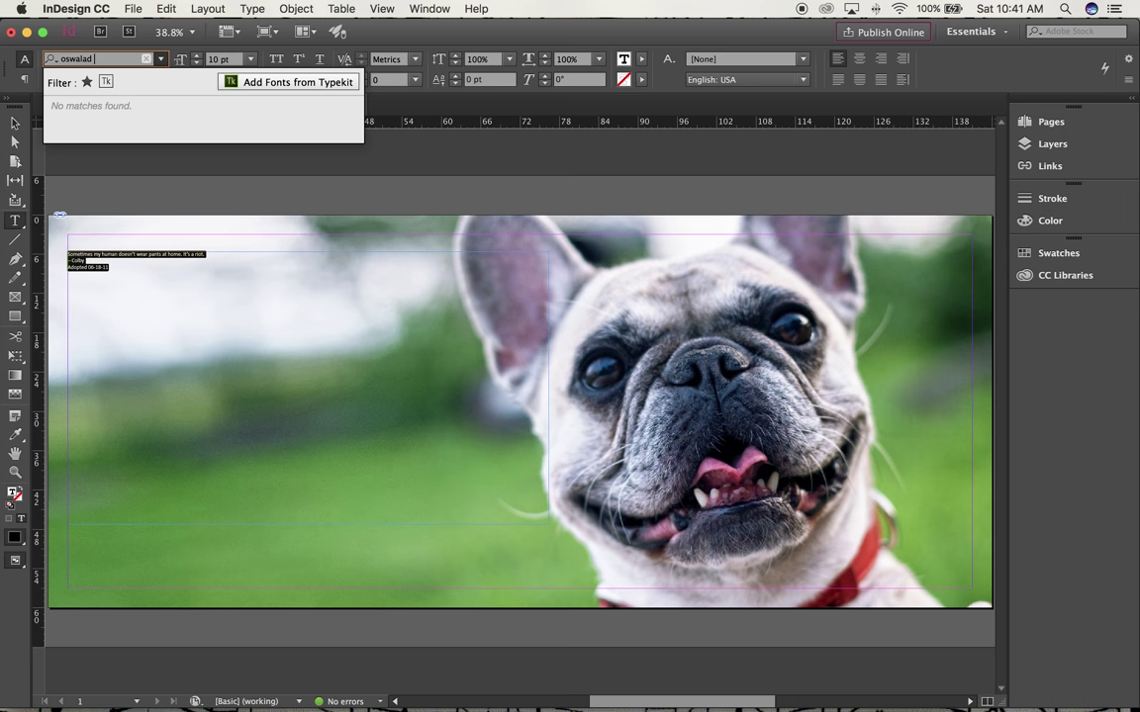
key("BackSpace")
key("BackSpace")
type("d")
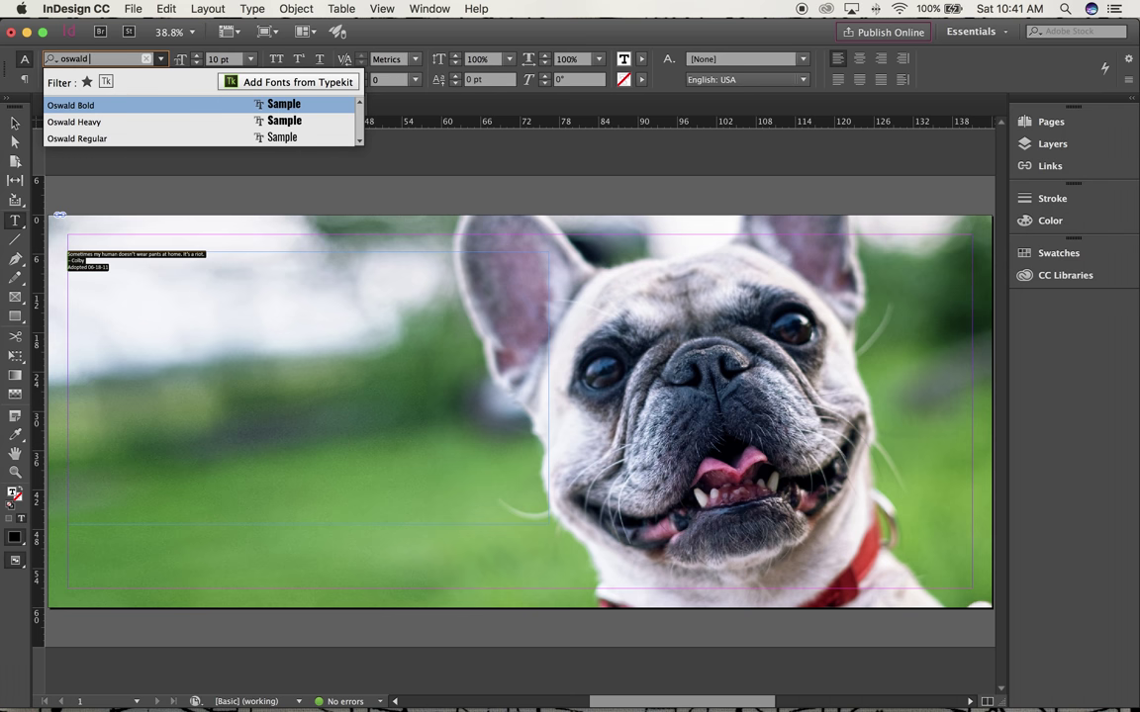
type(" bold")
key("Return")
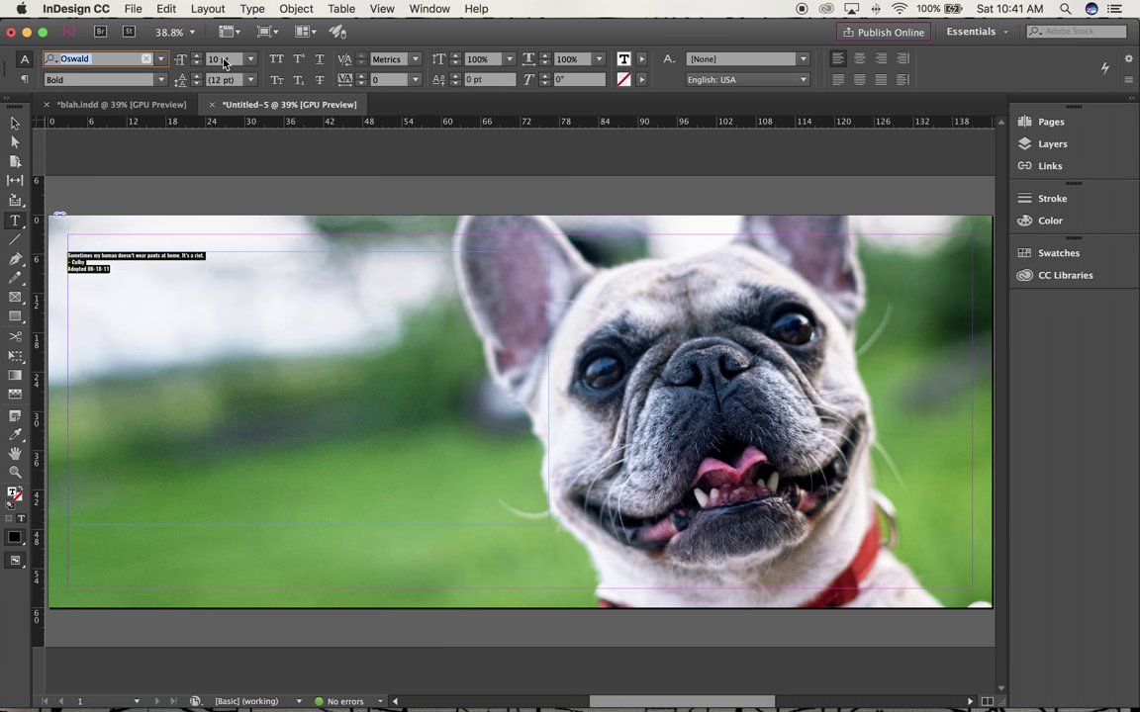
Set the headline frame's text to 84 pt size with 84 pt leading
left_click(228, 61)
left_click_drag(227, 62, 197, 61)
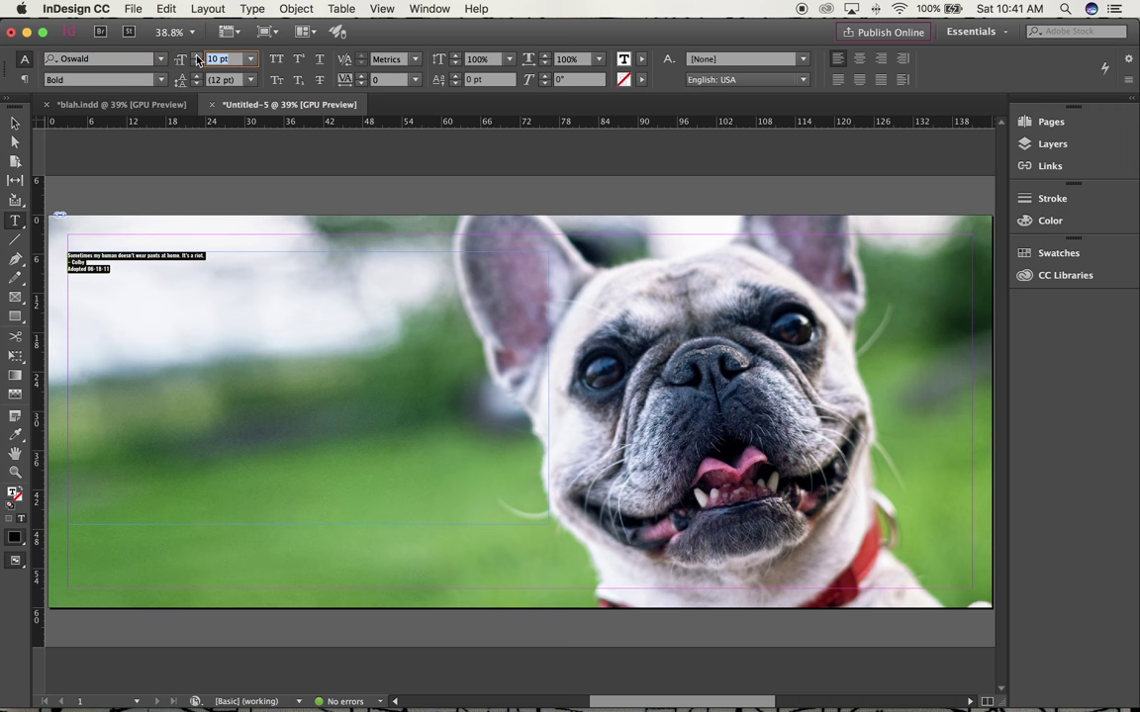
type("84")
key("Tab")
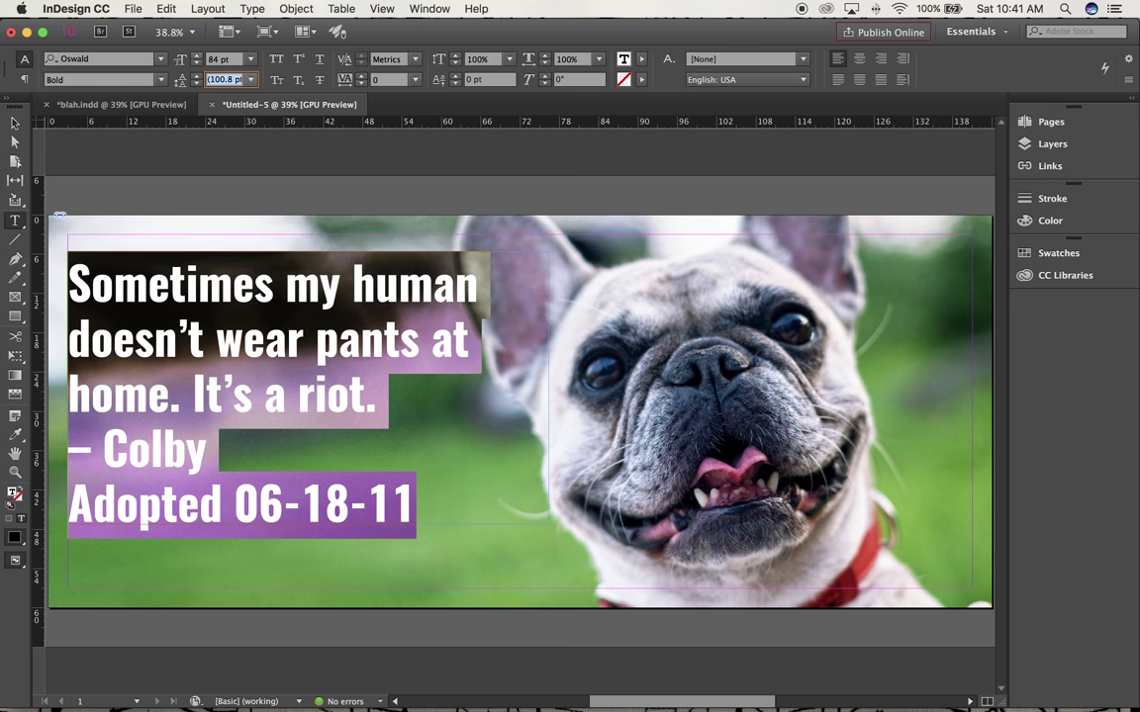
type("84")
key("Return")
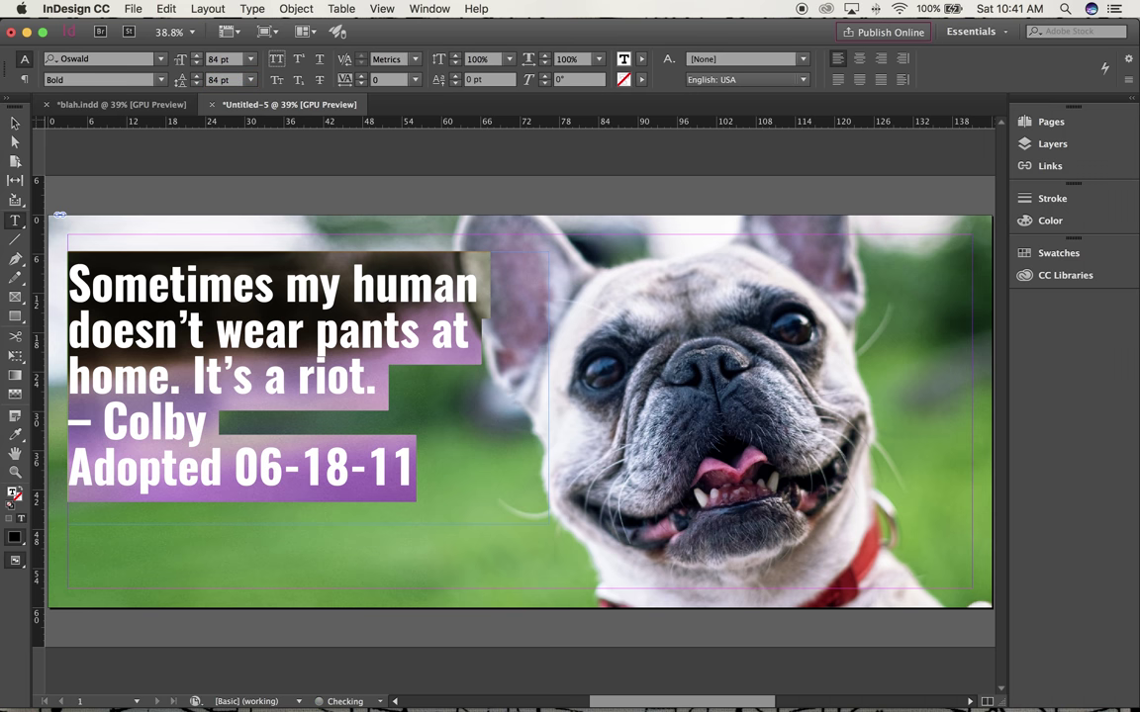
Set the headline frame's text to Optical kerning with -25 tracking
left_click(417, 62)
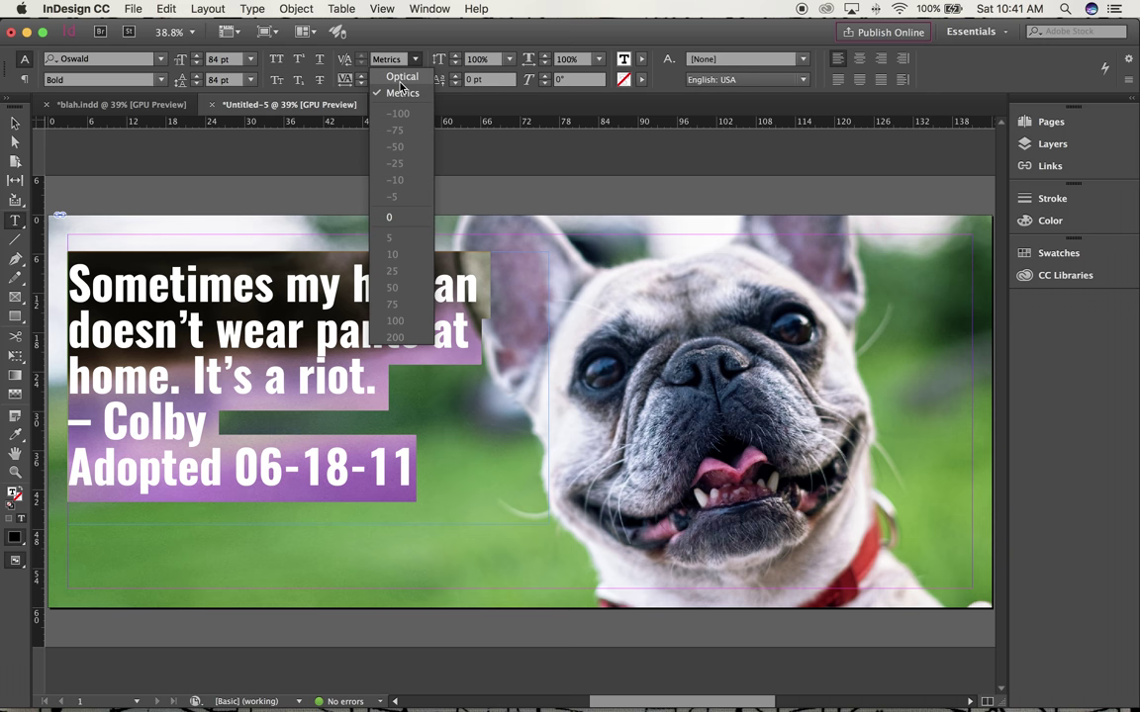
left_click(402, 77)
left_click(389, 81)
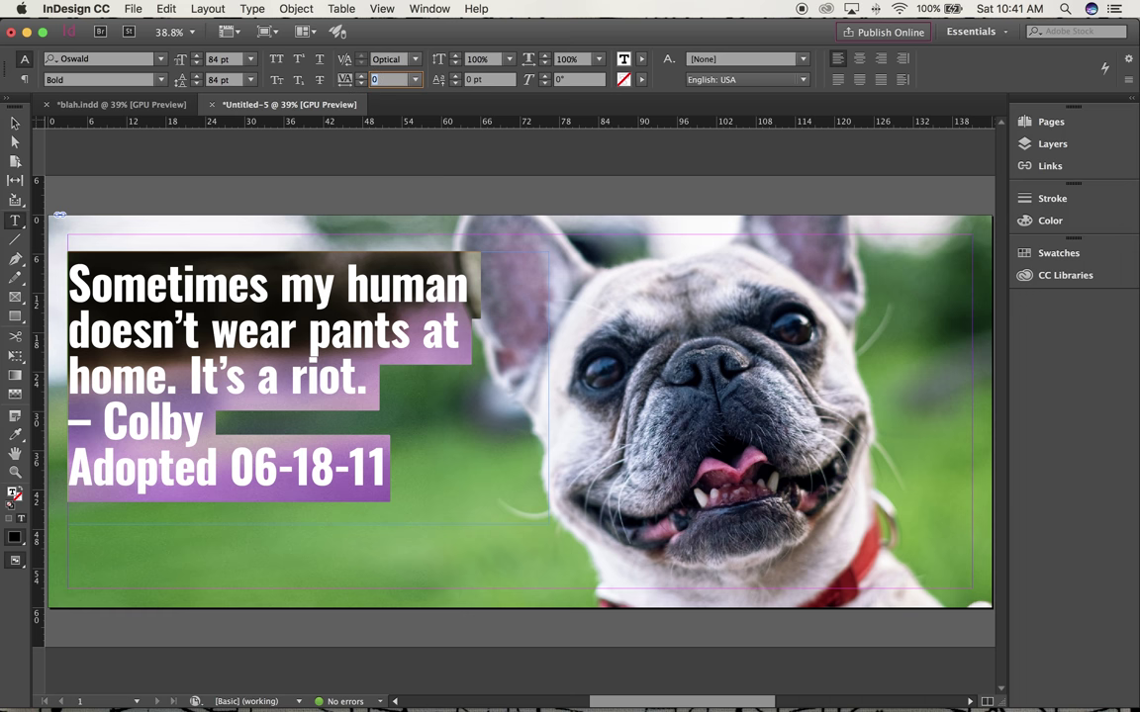
key("Return")
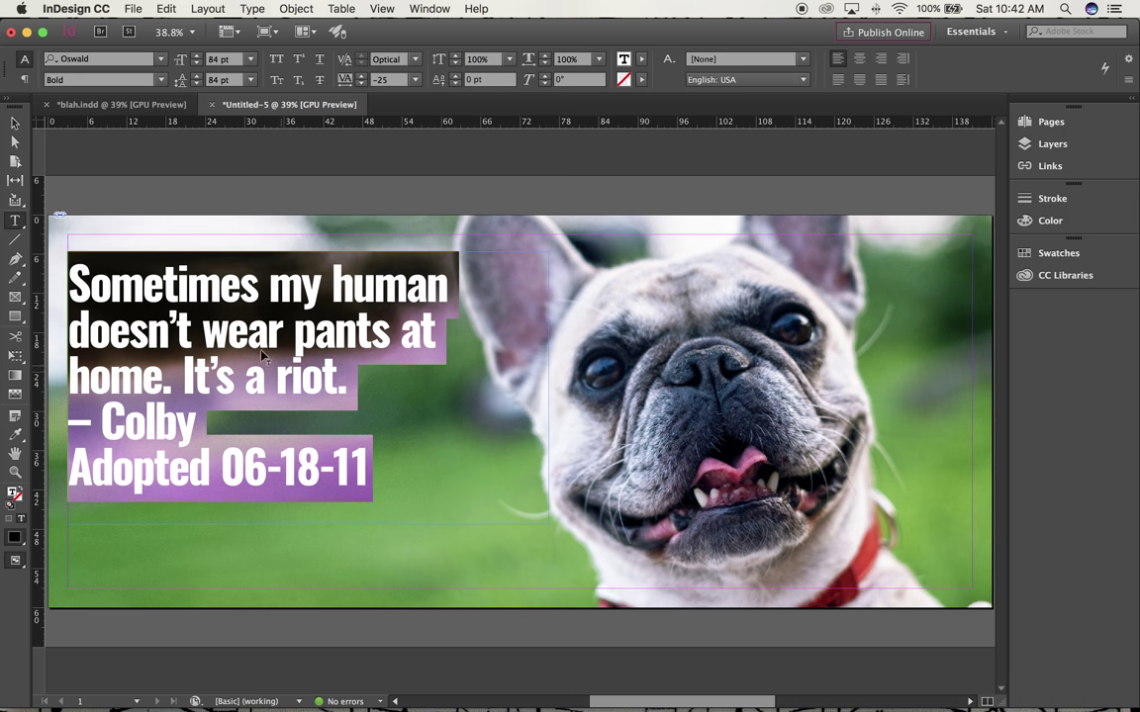
Apply All Caps to the headline sentence, leaving out the attribution and adoption date lines
left_click(349, 379)
left_click_drag(349, 379, 67, 265)
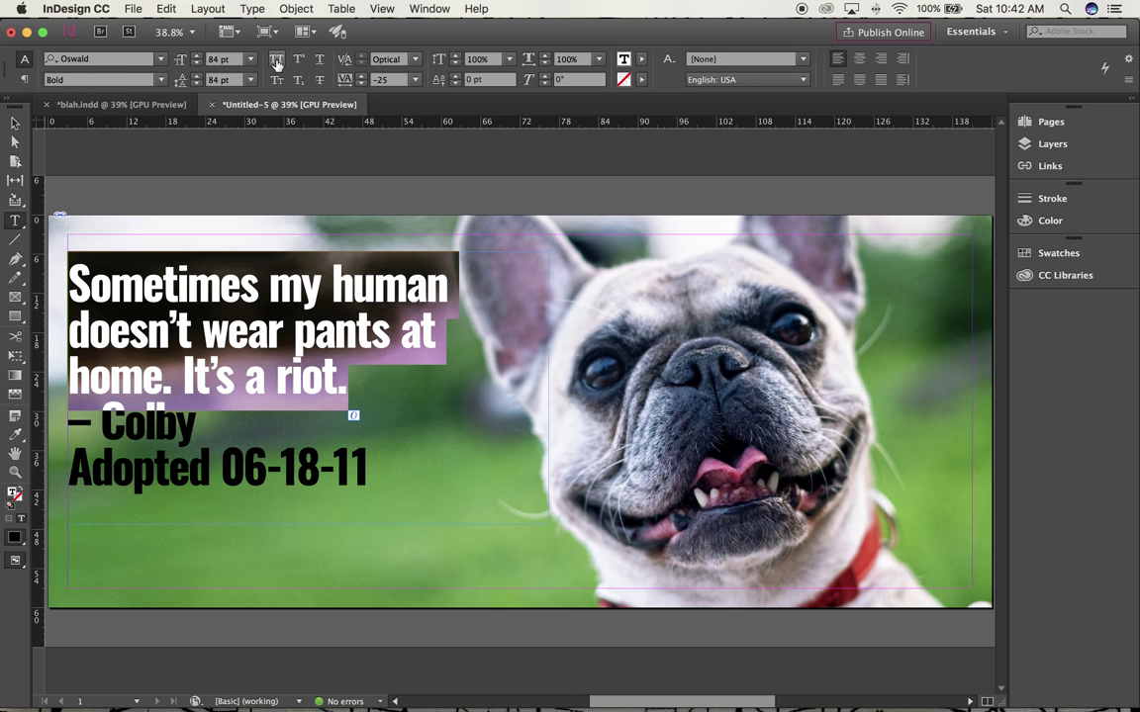
left_click(277, 60)
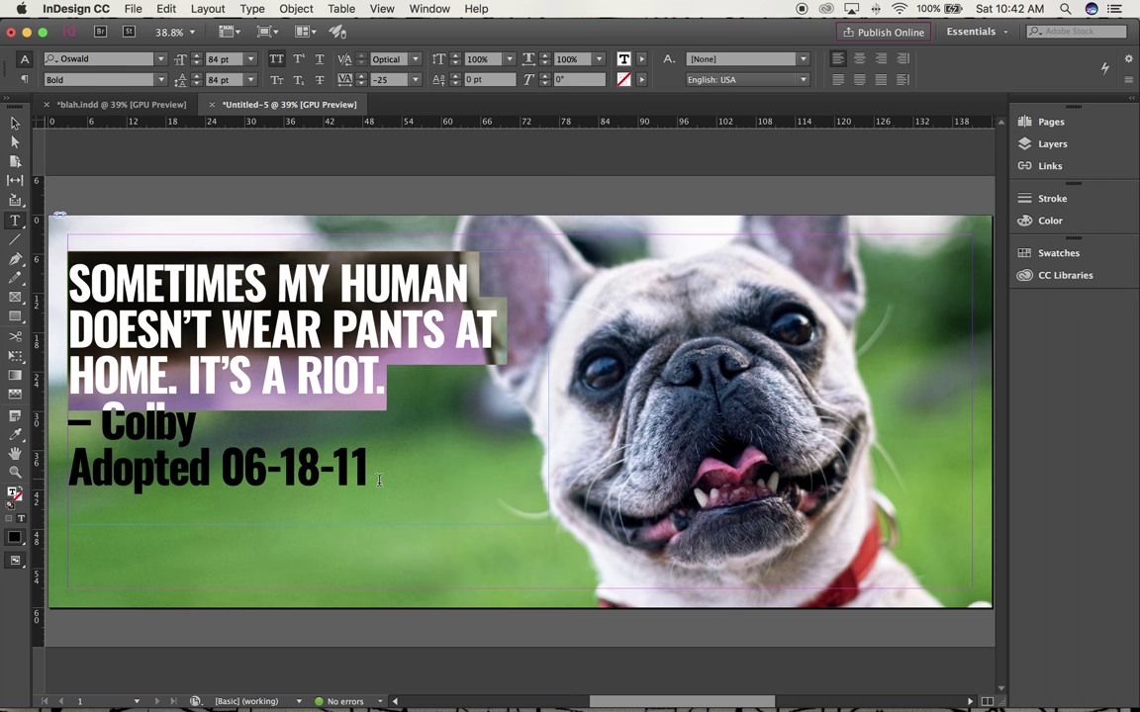
Set the attribution and adoption date lines to 42 pt size with 42 pt leading
left_click_drag(370, 478, 67, 427)
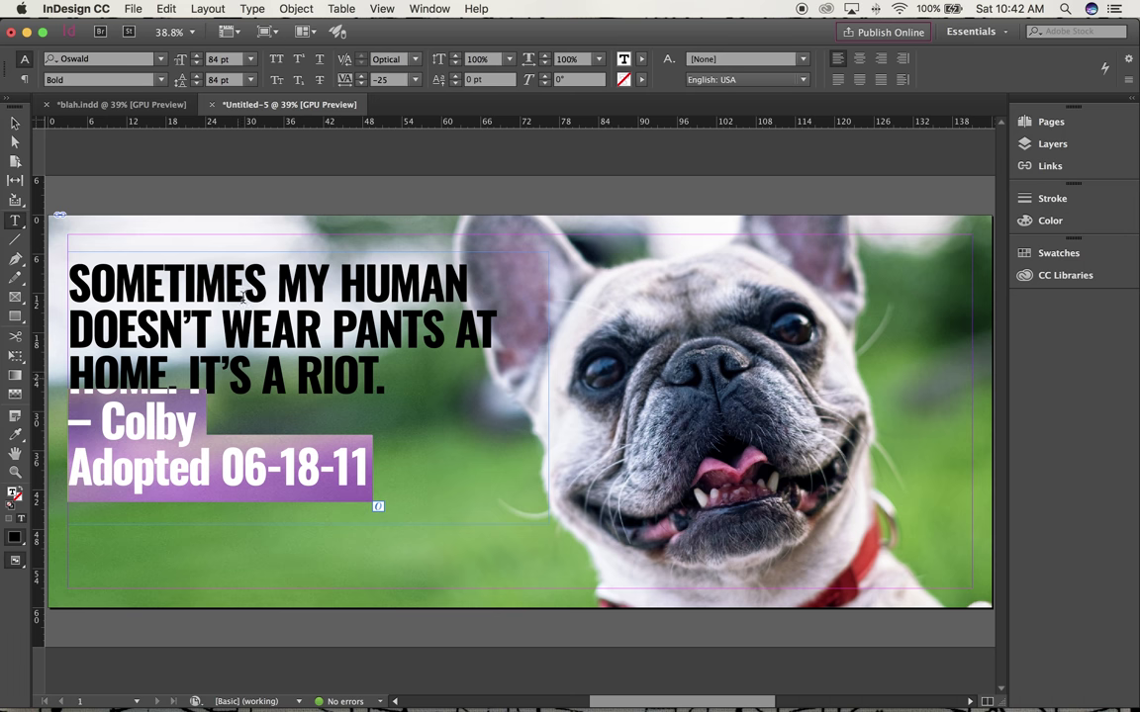
left_click(215, 60)
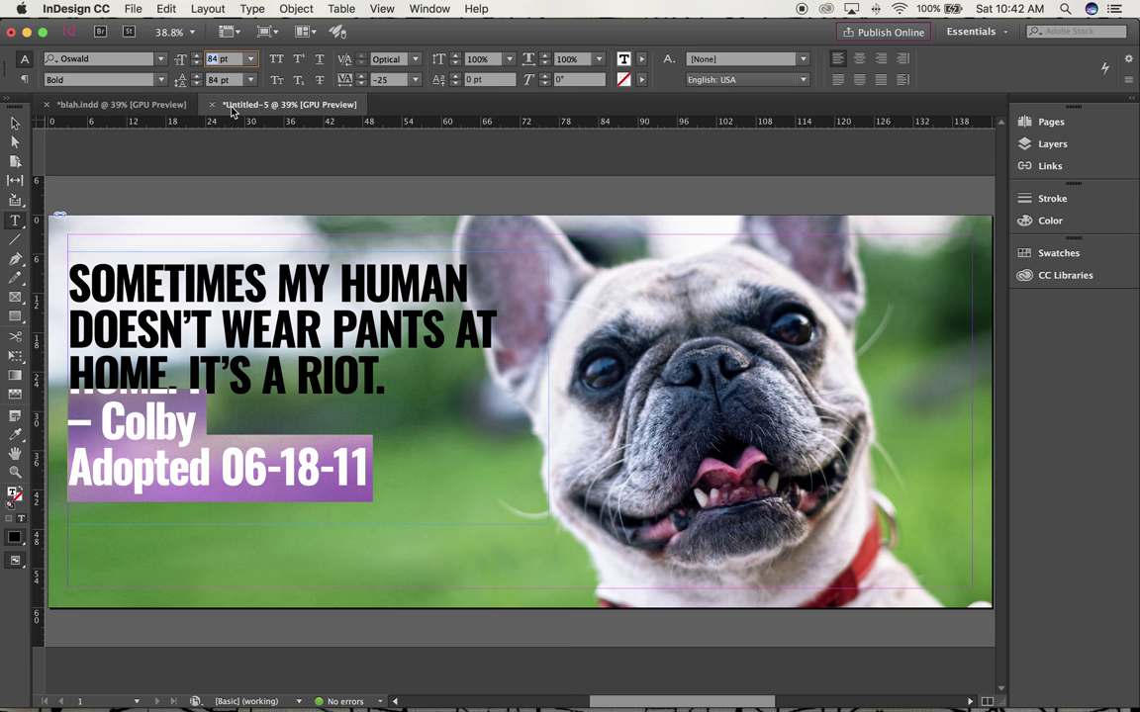
type("4")
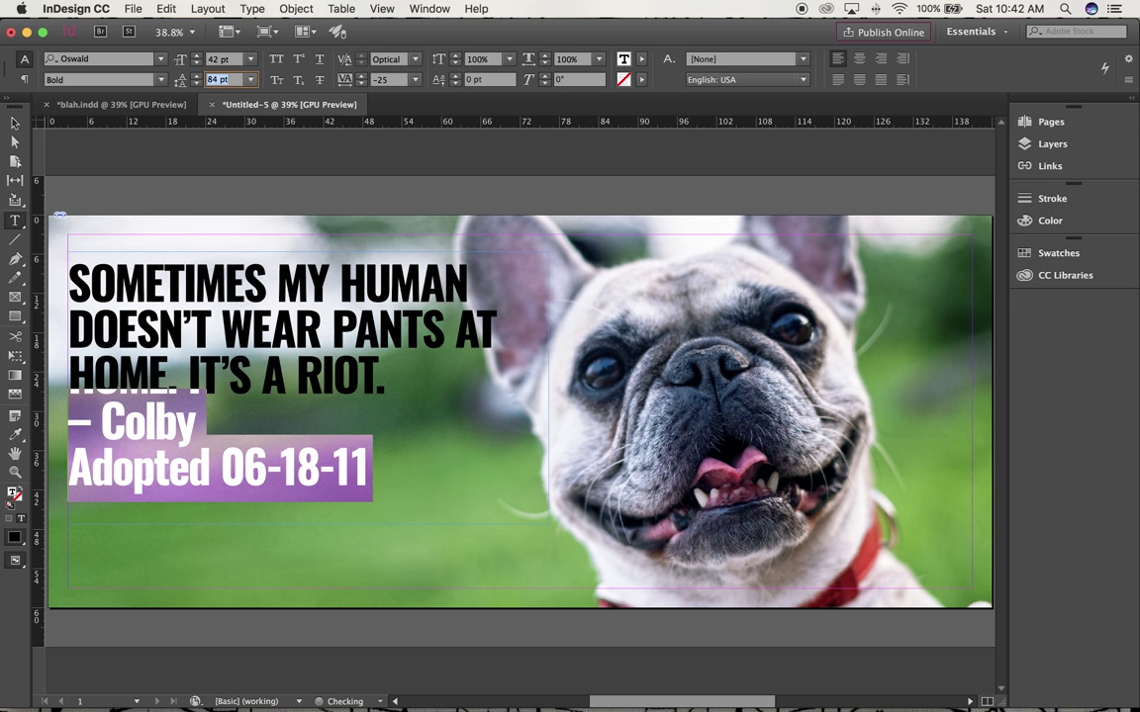
key("Return")
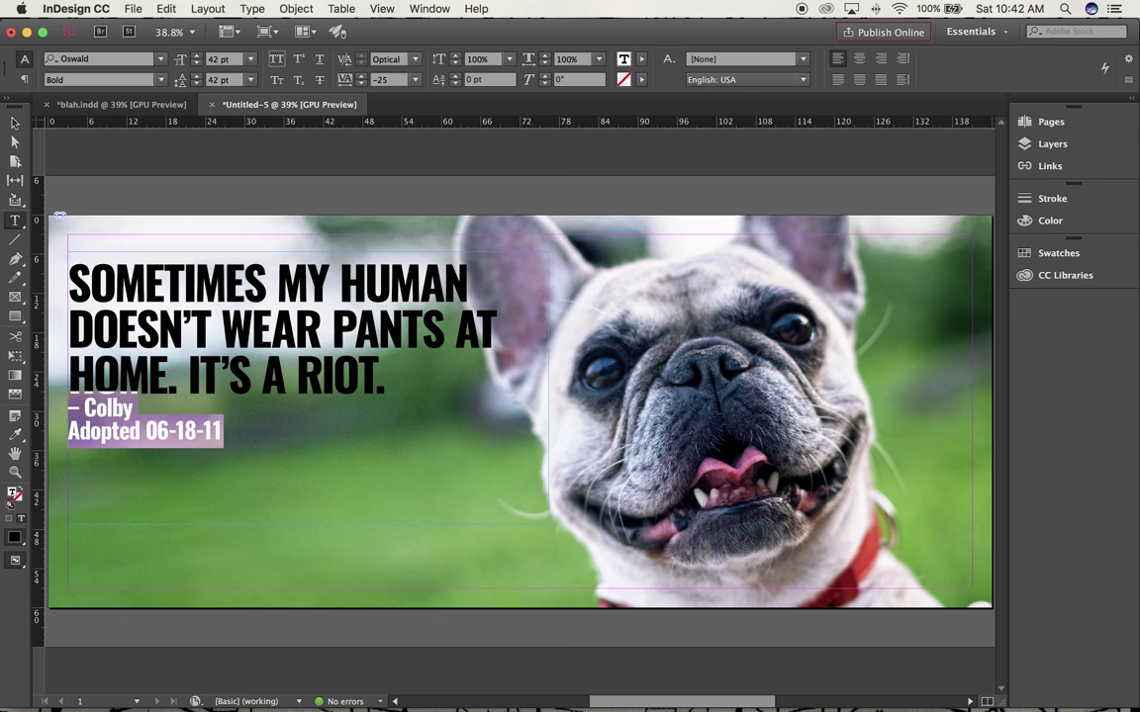
Add 3p0 of space before the "– Colby" attribution line
triple_click(102, 413)
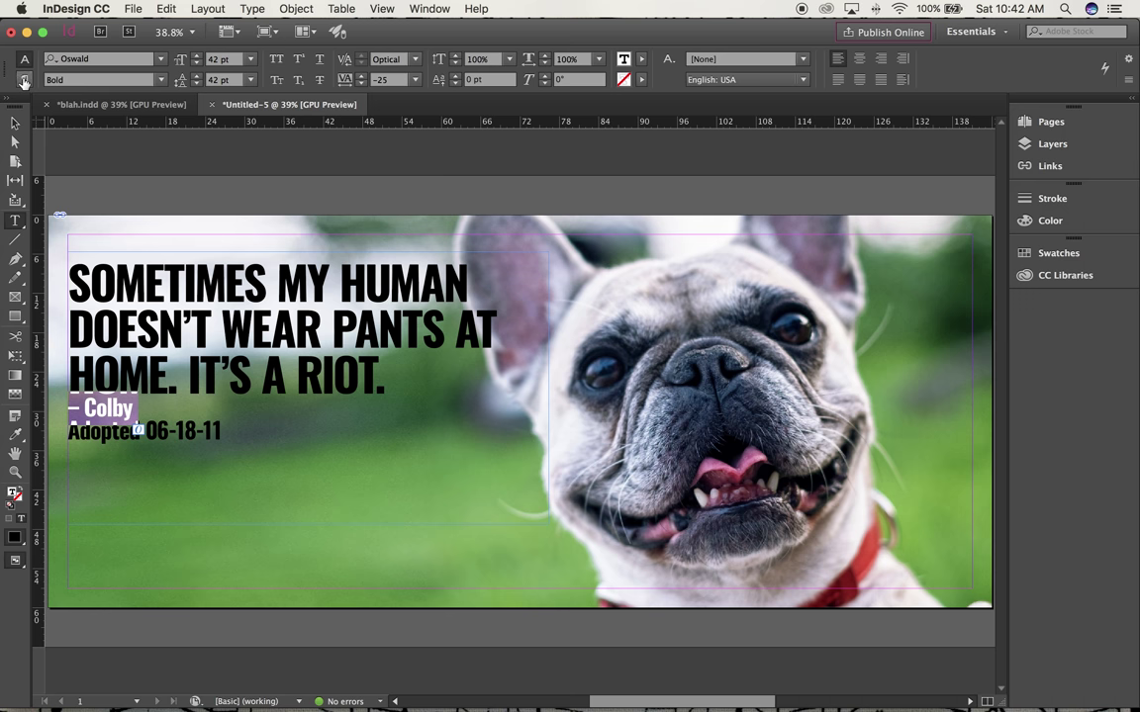
left_click(25, 80)
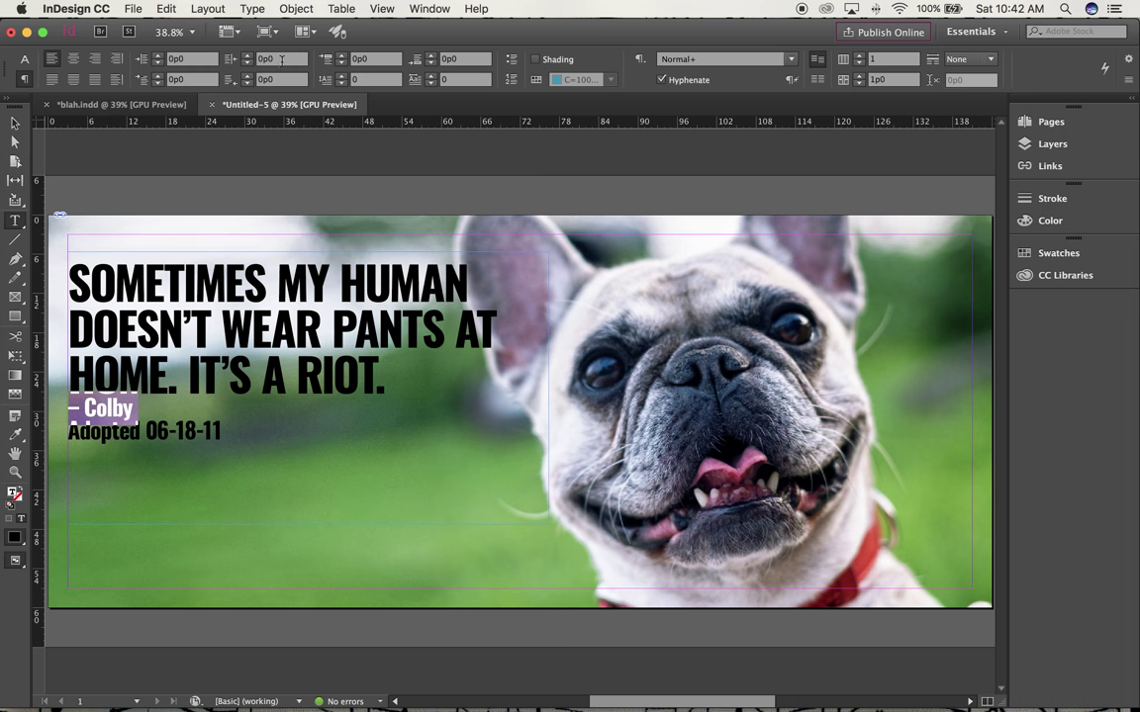
left_click(340, 60)
type("3p")
key("Return")
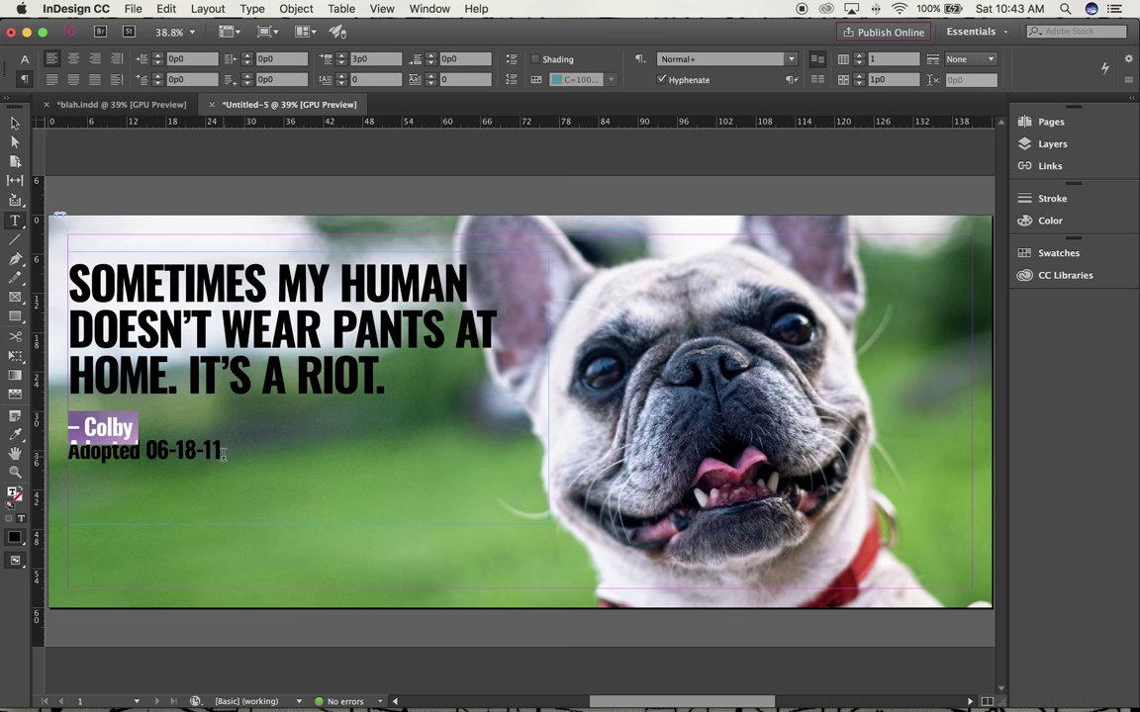
Set the left indent of the adoption date line to 2p6
left_click_drag(225, 452, 74, 457)
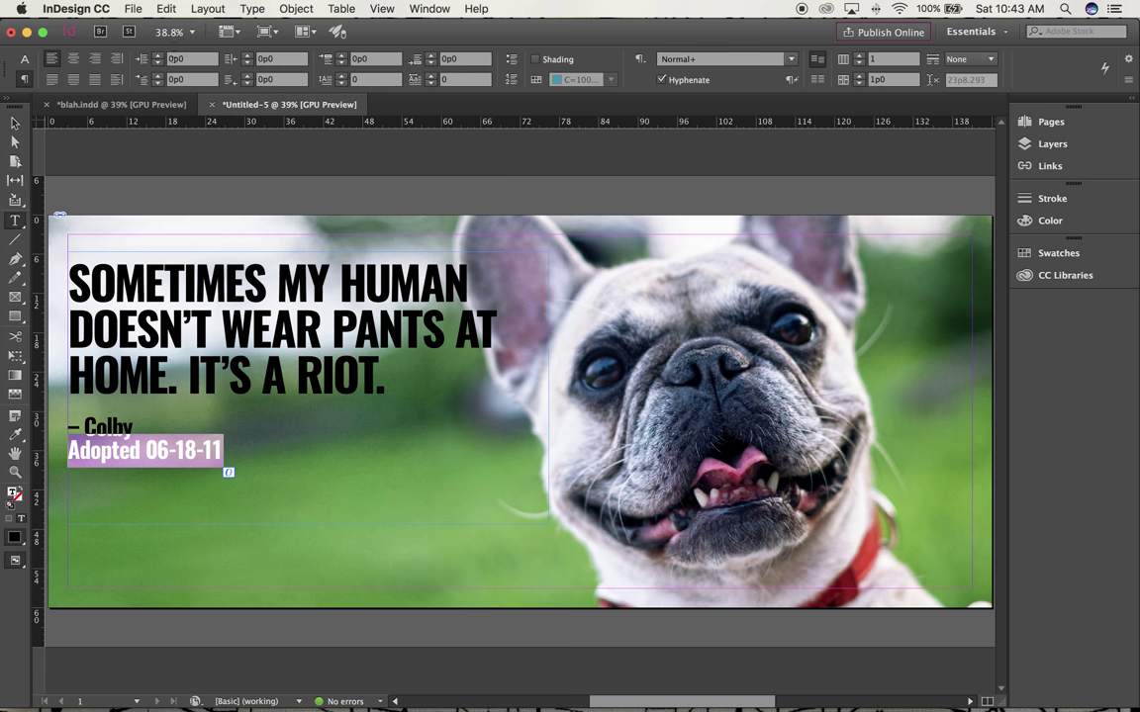
left_click(193, 59)
type("2p6")
key("Tab")
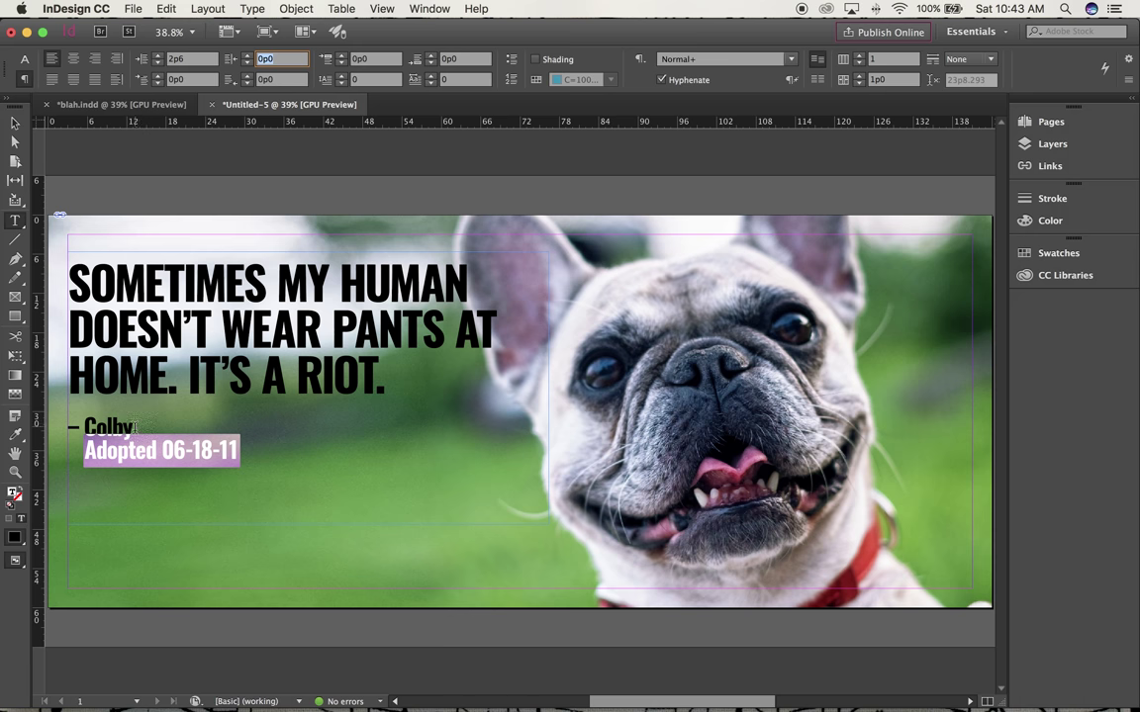
Add a left tab stop at 2p6 to the attribution line and replace the space after its dash with a tab
left_click_drag(137, 427, 89, 439)
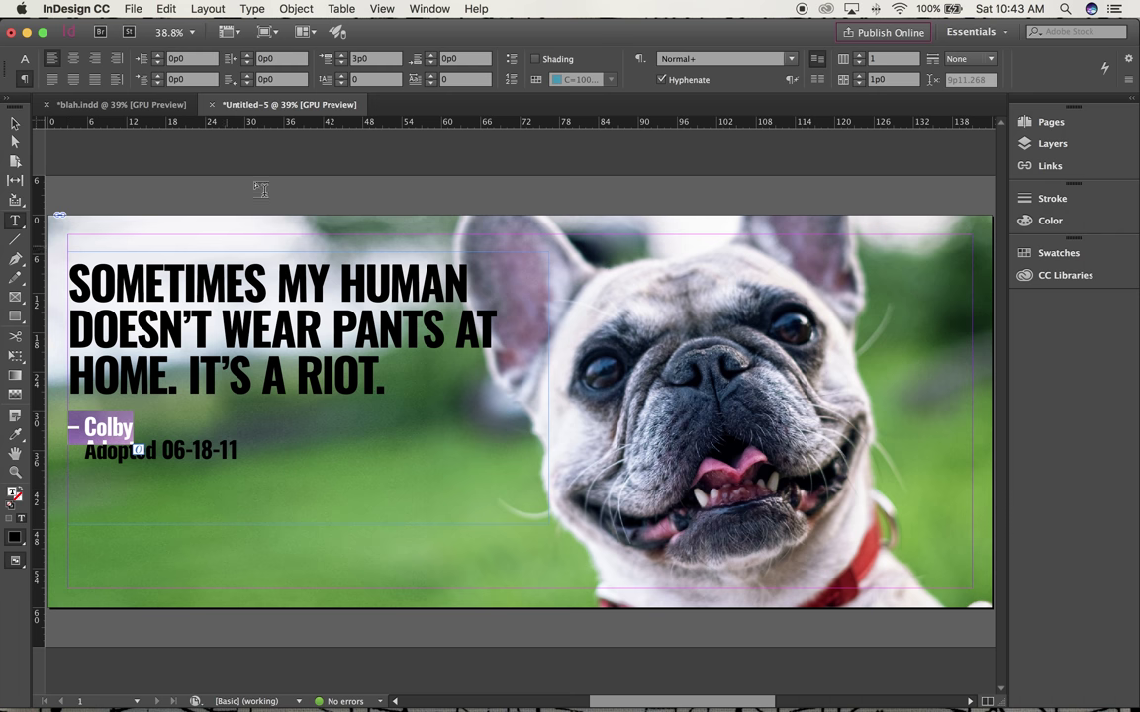
left_click(256, 10)
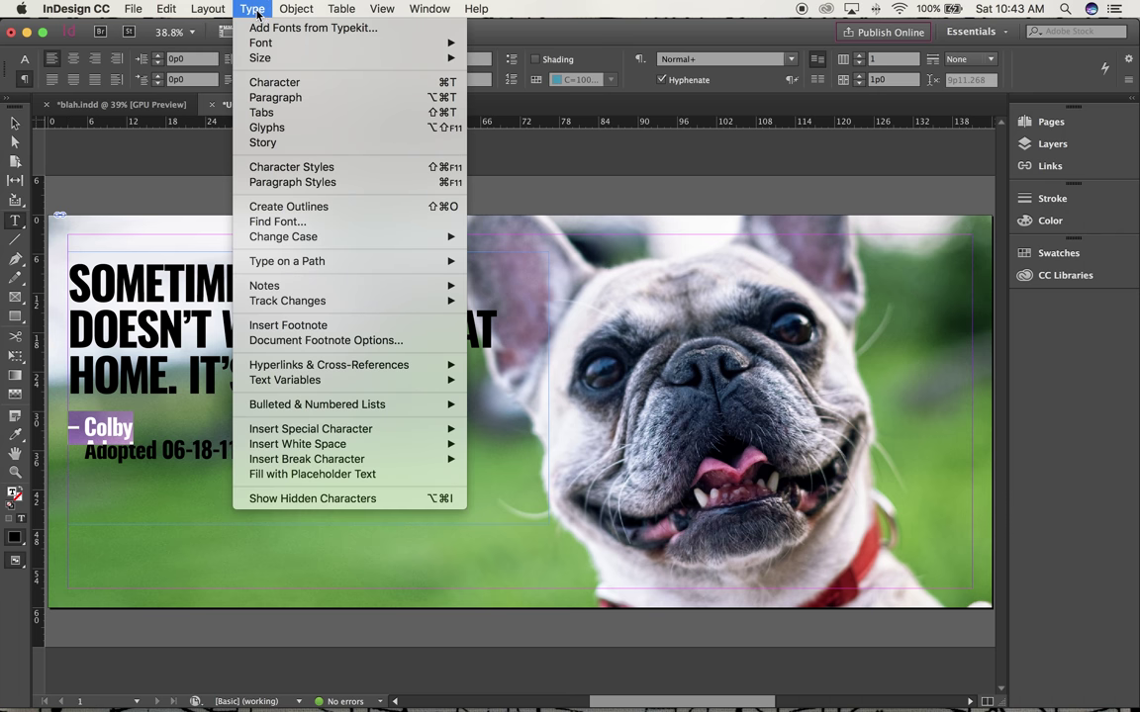
left_click(261, 112)
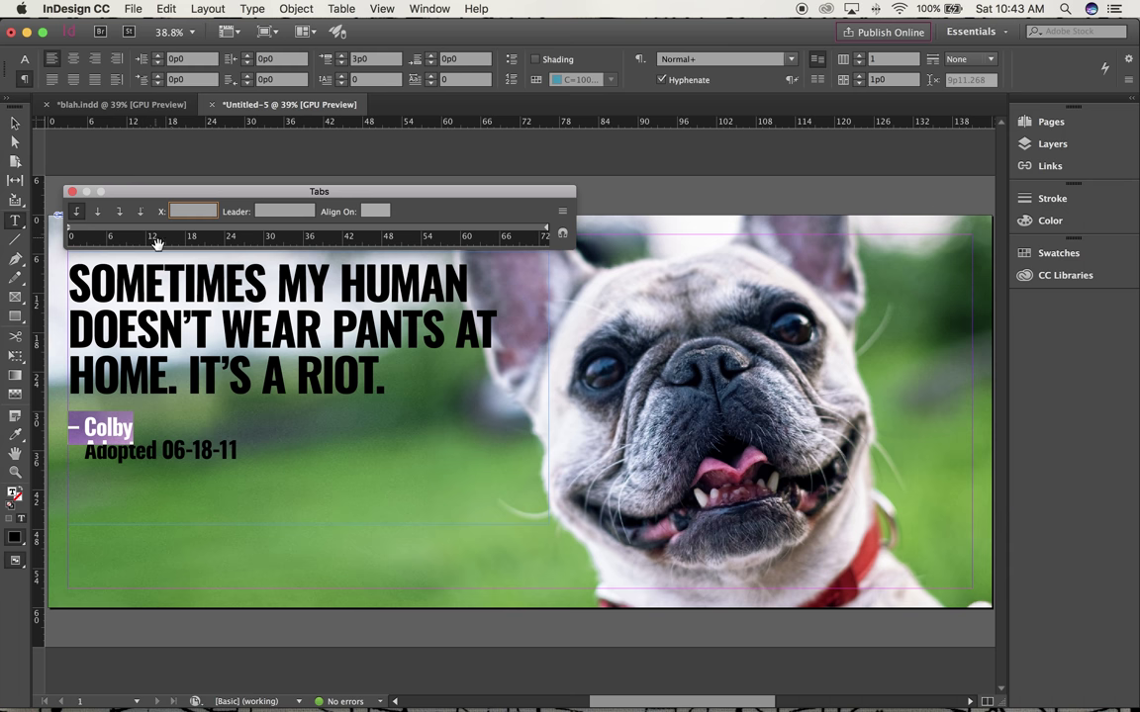
left_click(94, 230)
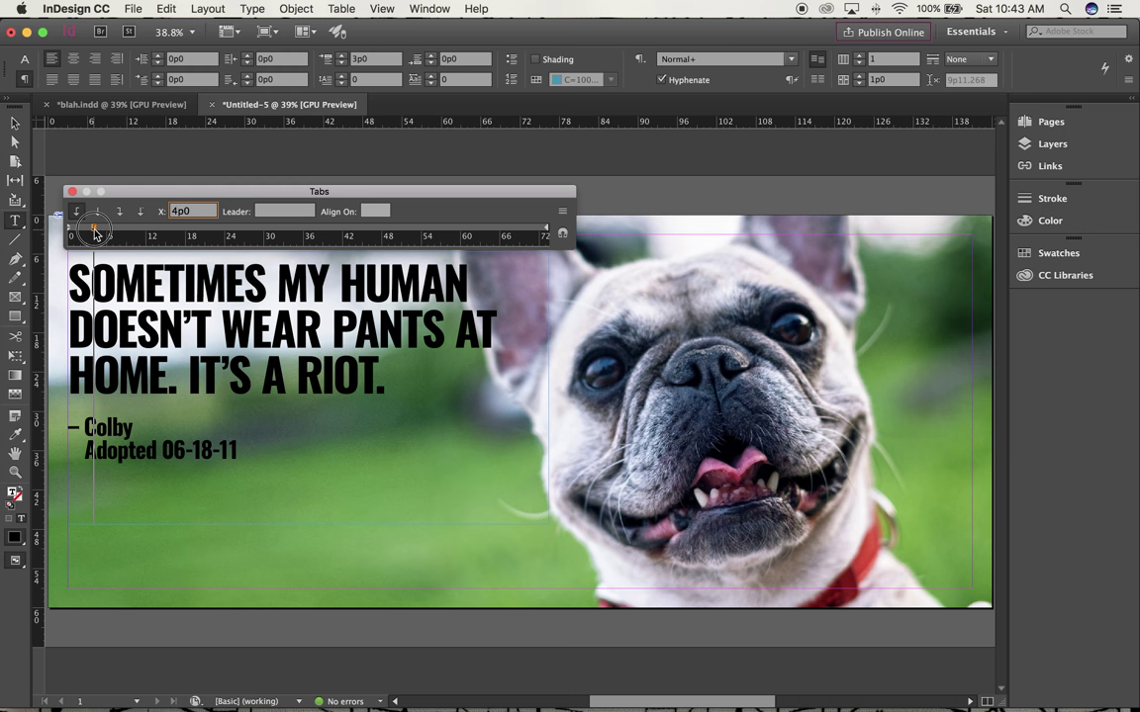
left_click_drag(96, 233, 84, 232)
triple_click(92, 436)
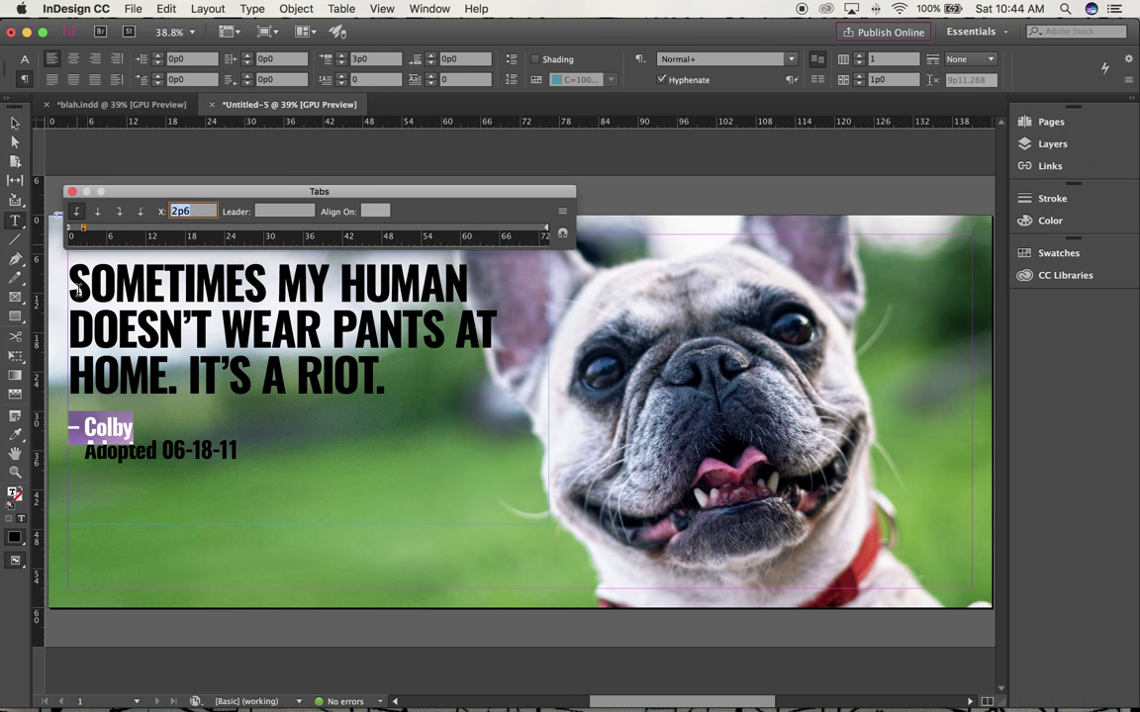
left_click(84, 428)
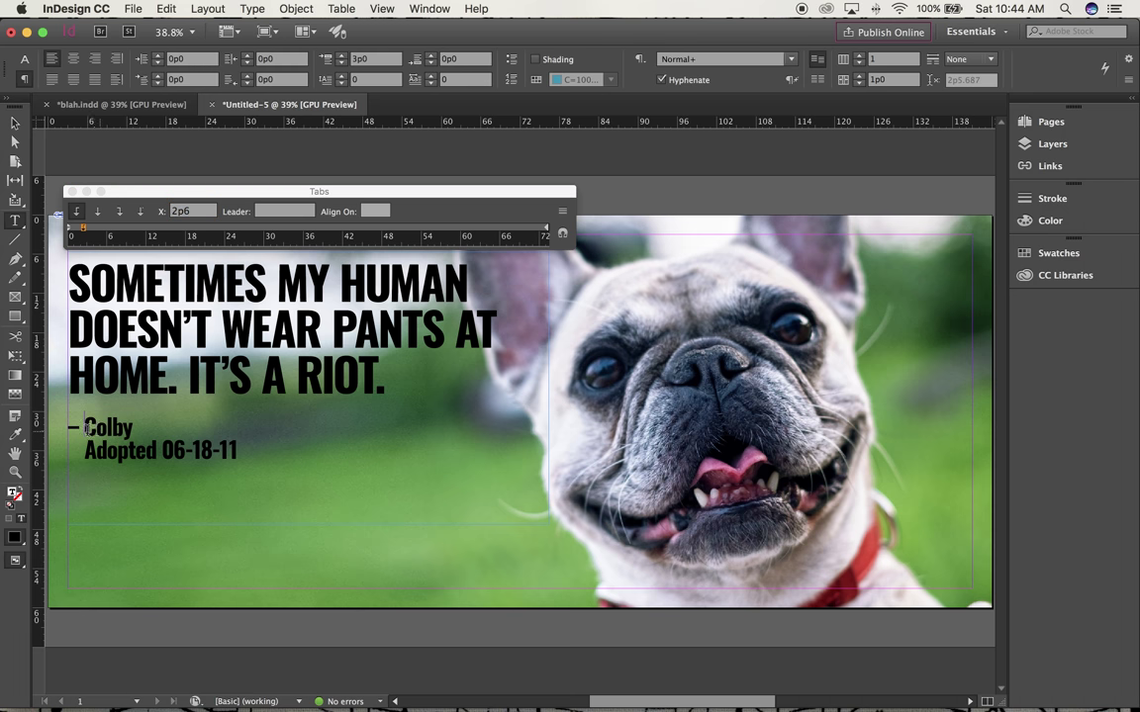
key("BackSpace")
left_click(71, 192)
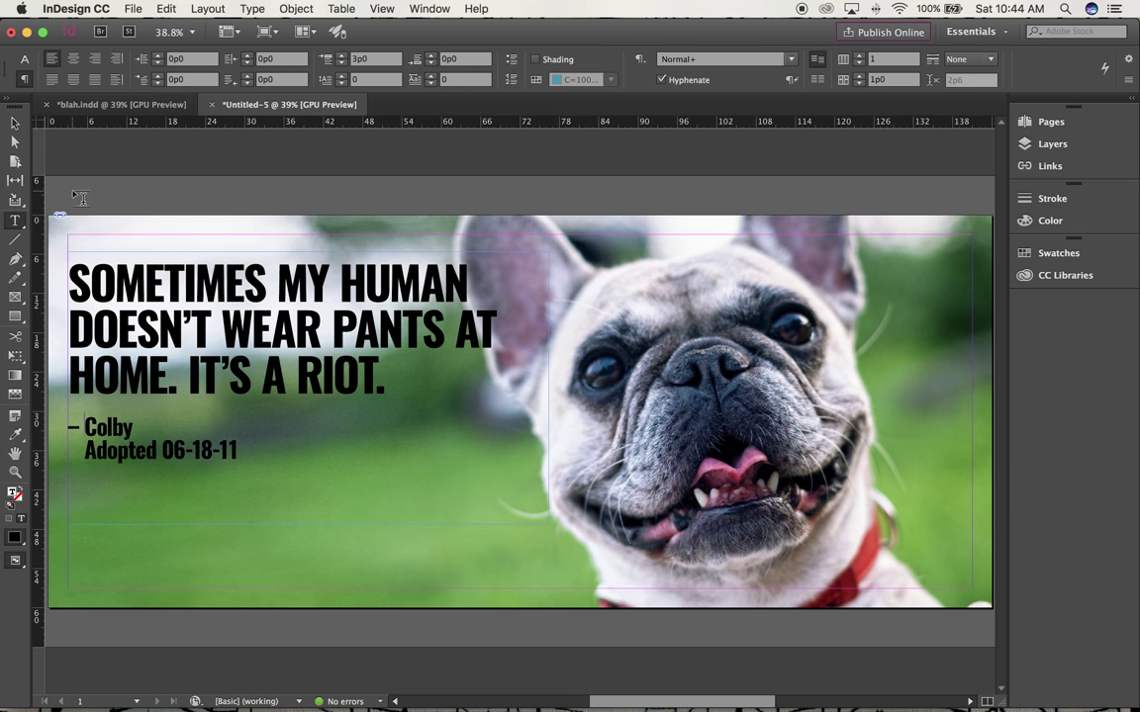
Try to insert an opening quotation mark at the start of the headline and enlarge it to 200 pt, using blah.indd as reference
left_click(15, 123)
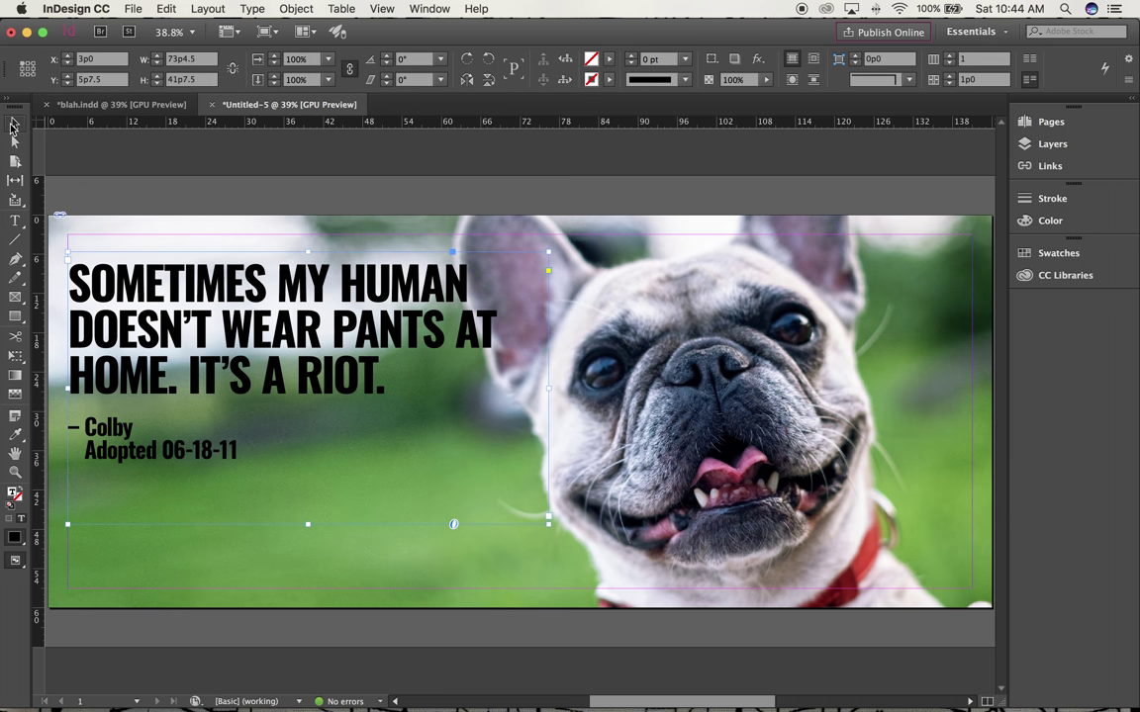
left_click(126, 105)
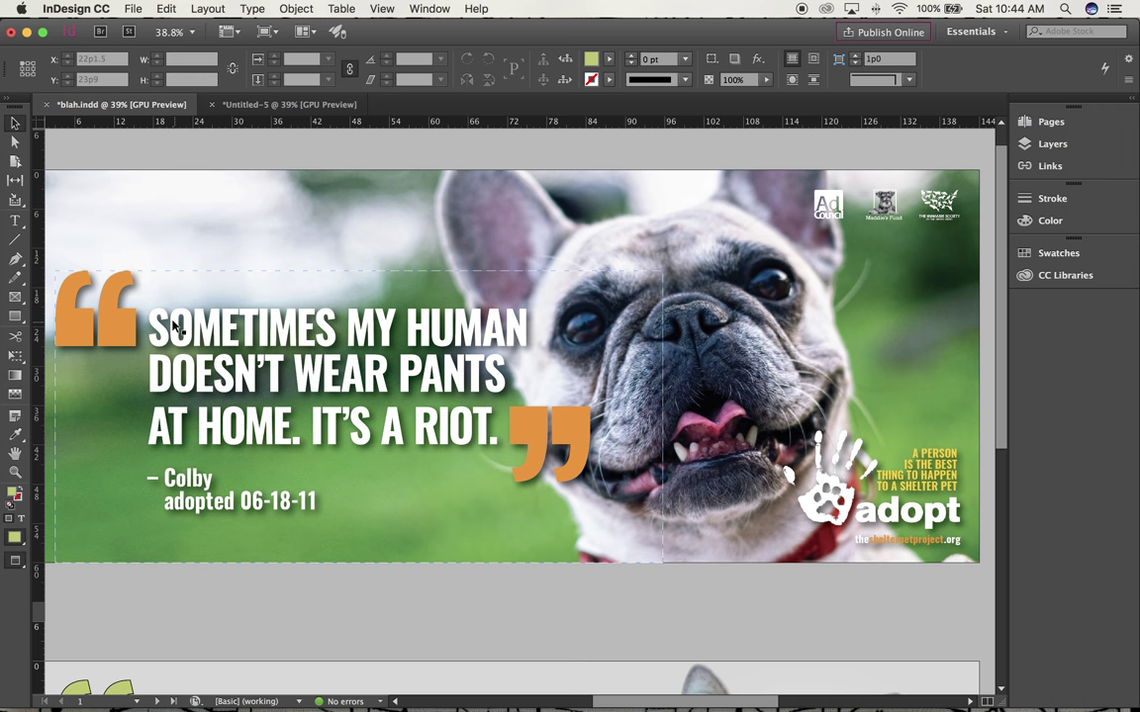
left_click(240, 105)
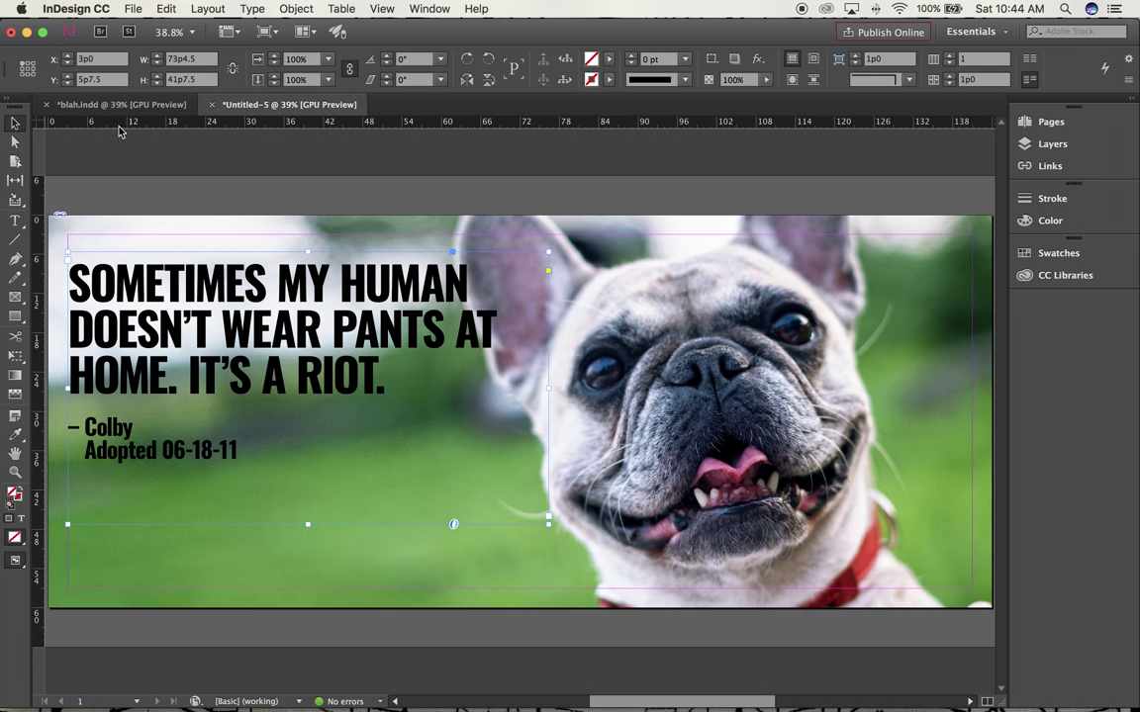
left_click(16, 222)
left_click(72, 288)
type("“")
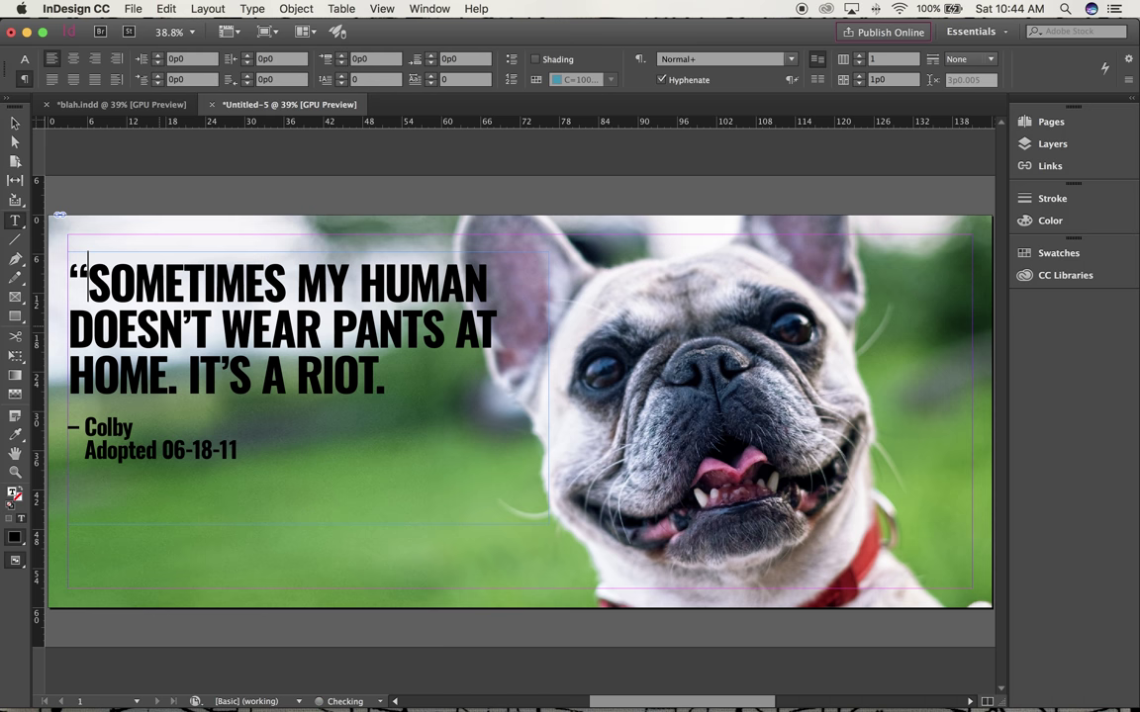
double_click(69, 269)
key("super+shift+period")
key("super+shift+period")
key("super+shift+period")
key("super+shift+period")
key("super+shift+period")
key("super+shift+period")
key("super+shift+period")
key("super+shift+period")
key("super+shift+period")
key("super+shift+period")
key("super+shift+period")
key("super+shift+period")
key("super+shift+period")
key("super+shift+period")
key("super+shift+period")
key("super+shift+period")
key("super+shift+period")
key("super+shift+period")
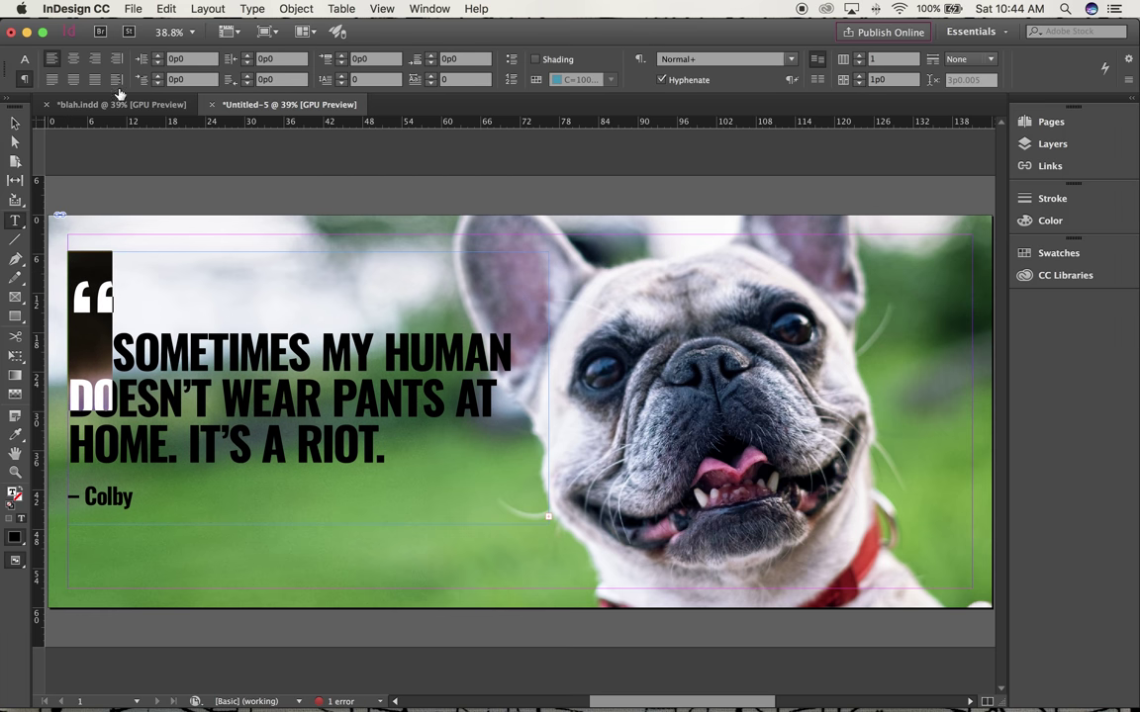
Try to lower the enlarged quotation mark with a -2 pt baseline shift
left_click(28, 63)
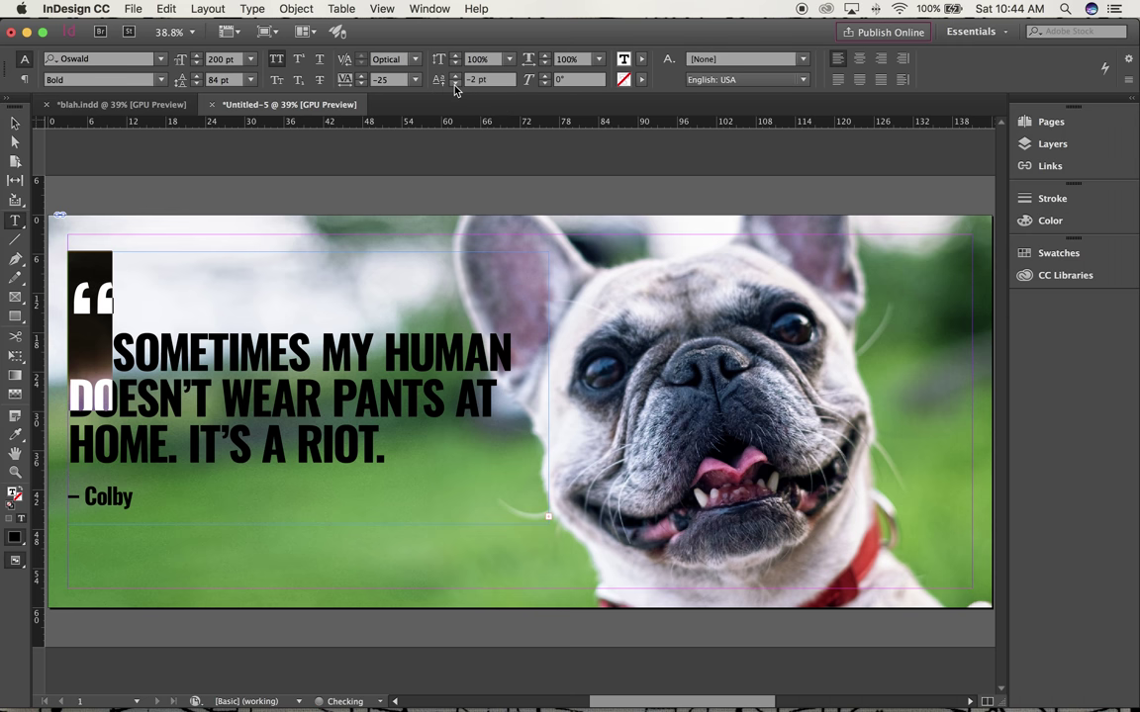
left_click(455, 85)
left_click(453, 77)
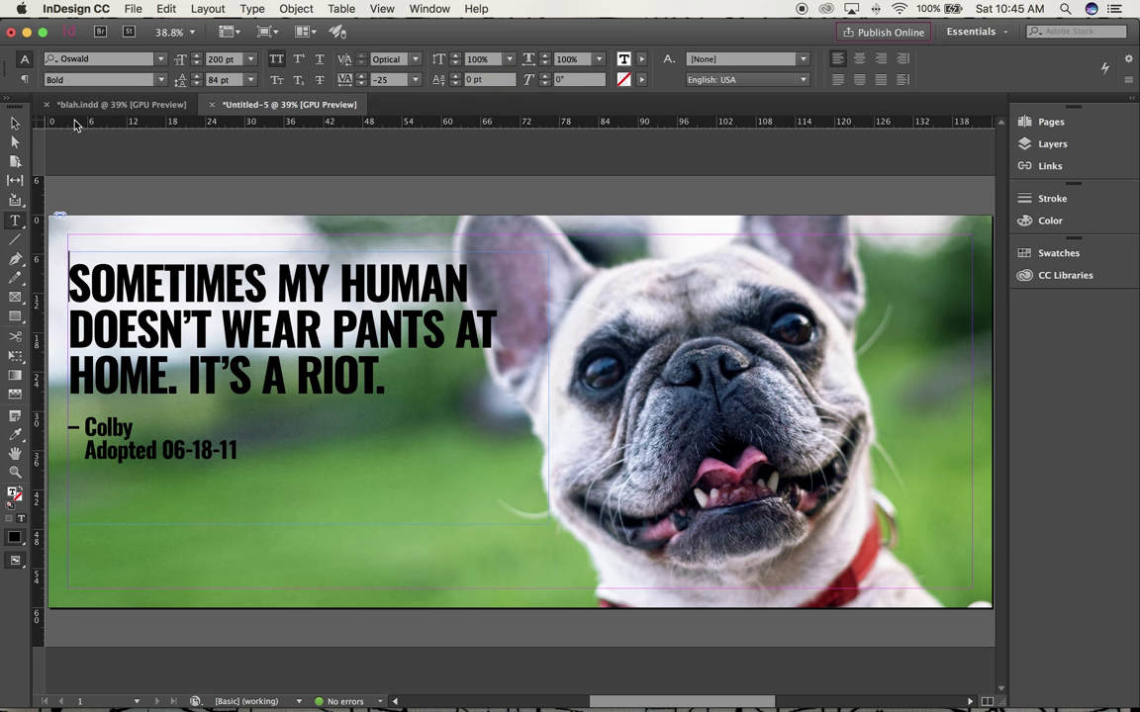
Compare with the blah.indd sample and move the headline frame toward the dog, to X 32p7.5 and Y 1p4.5
left_click(85, 103)
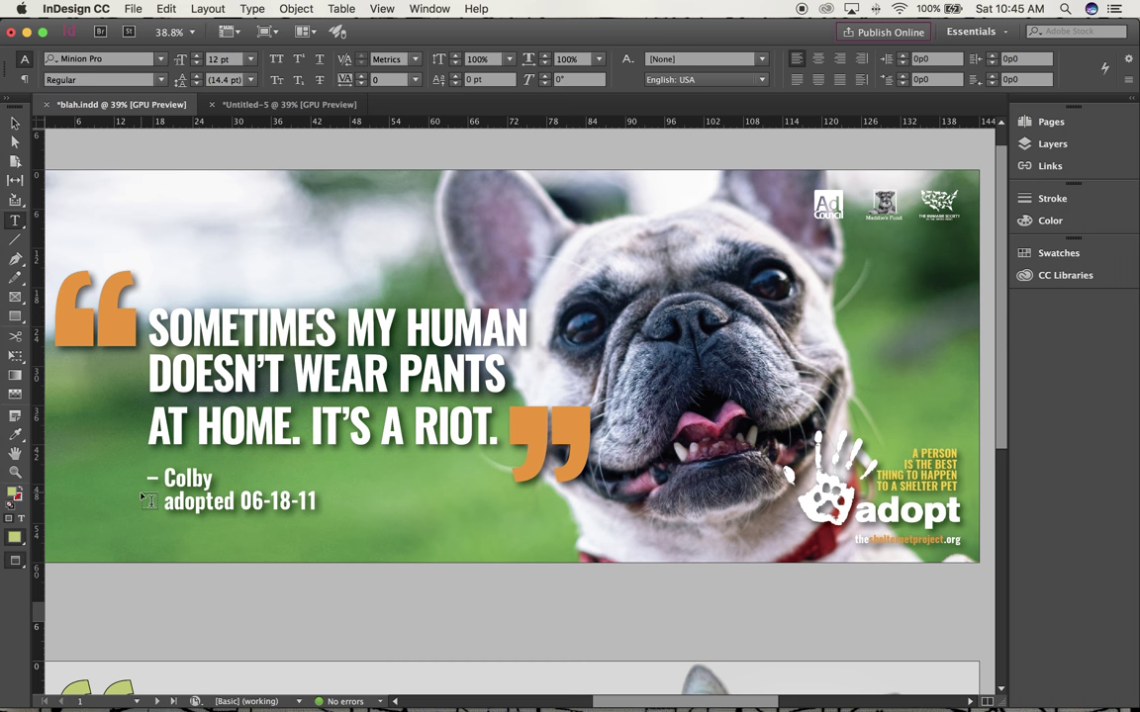
left_click(254, 103)
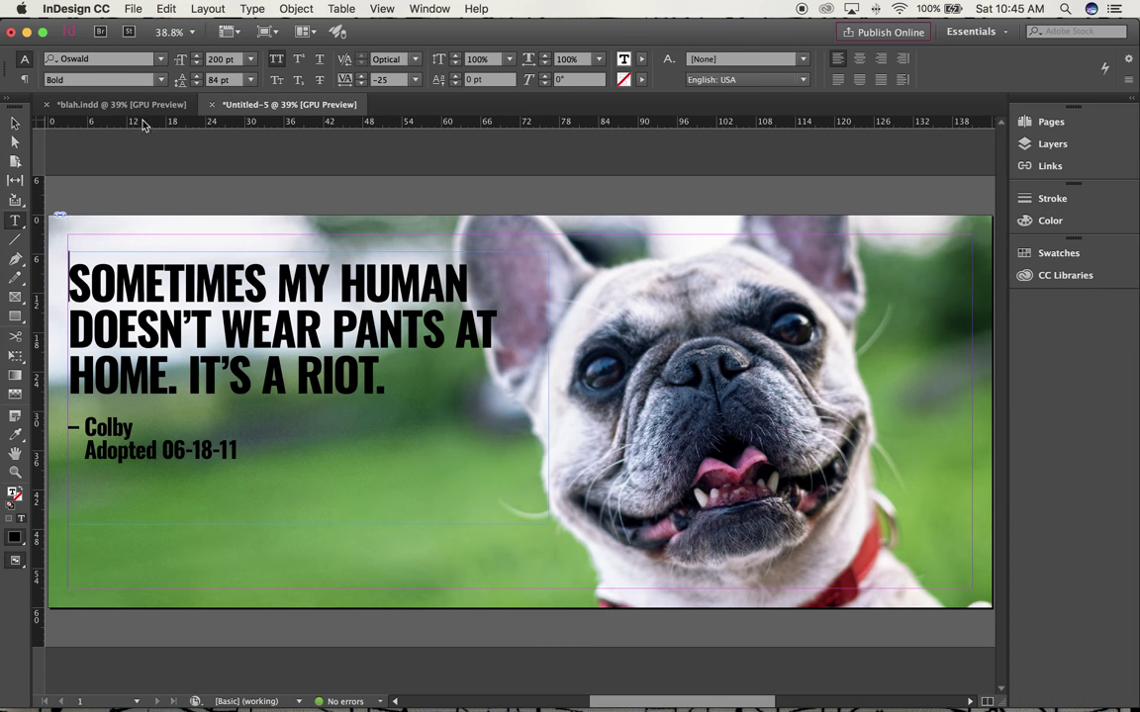
key("Escape")
left_click_drag(127, 252, 376, 270)
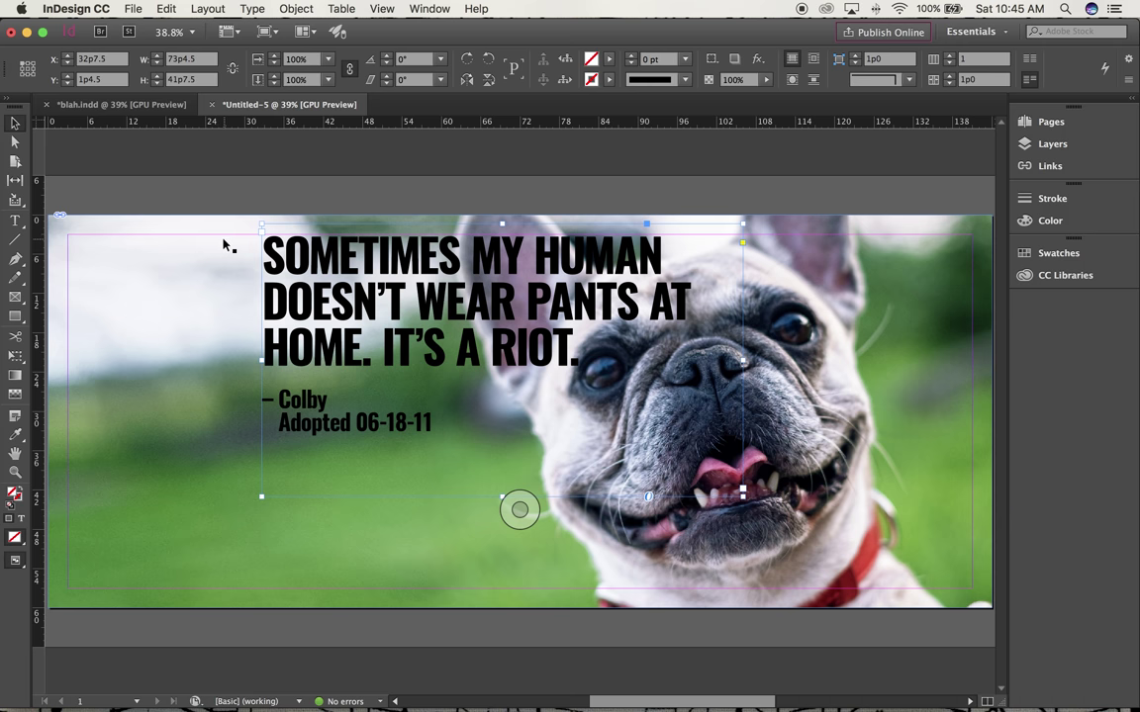
left_click(60, 202)
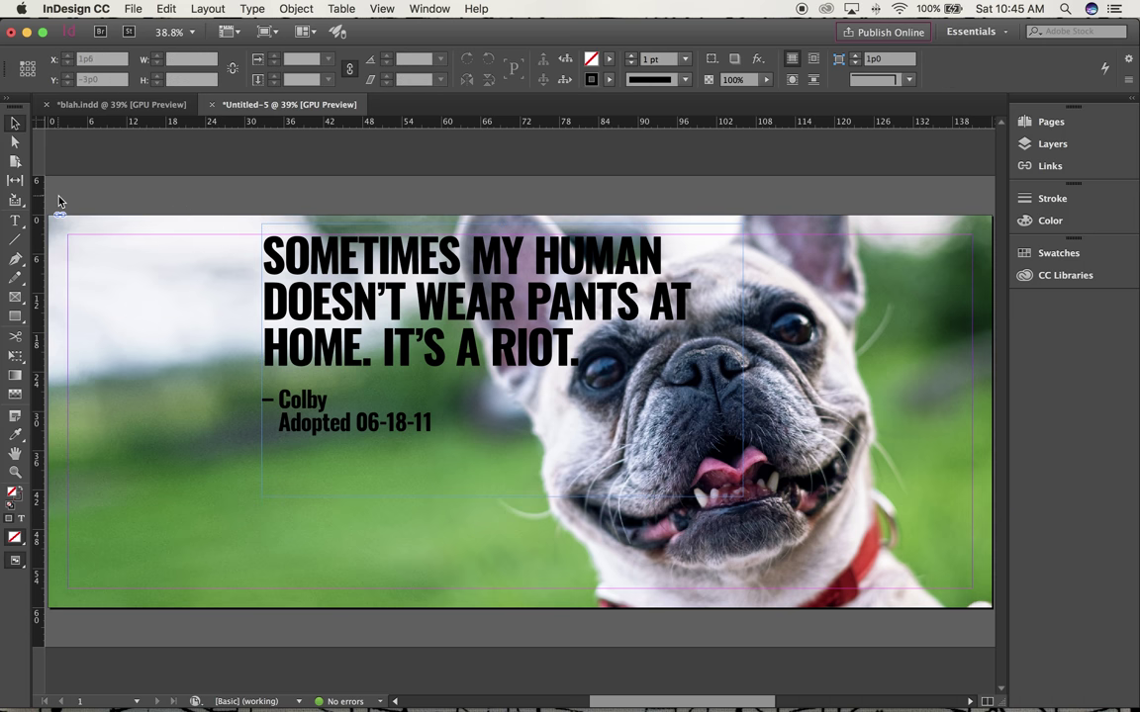
Create a tall text frame between the page's left edge and the headline, holding an opening quotation mark in Oswald Bold
left_click(15, 219)
left_click_drag(66, 231, 259, 586)
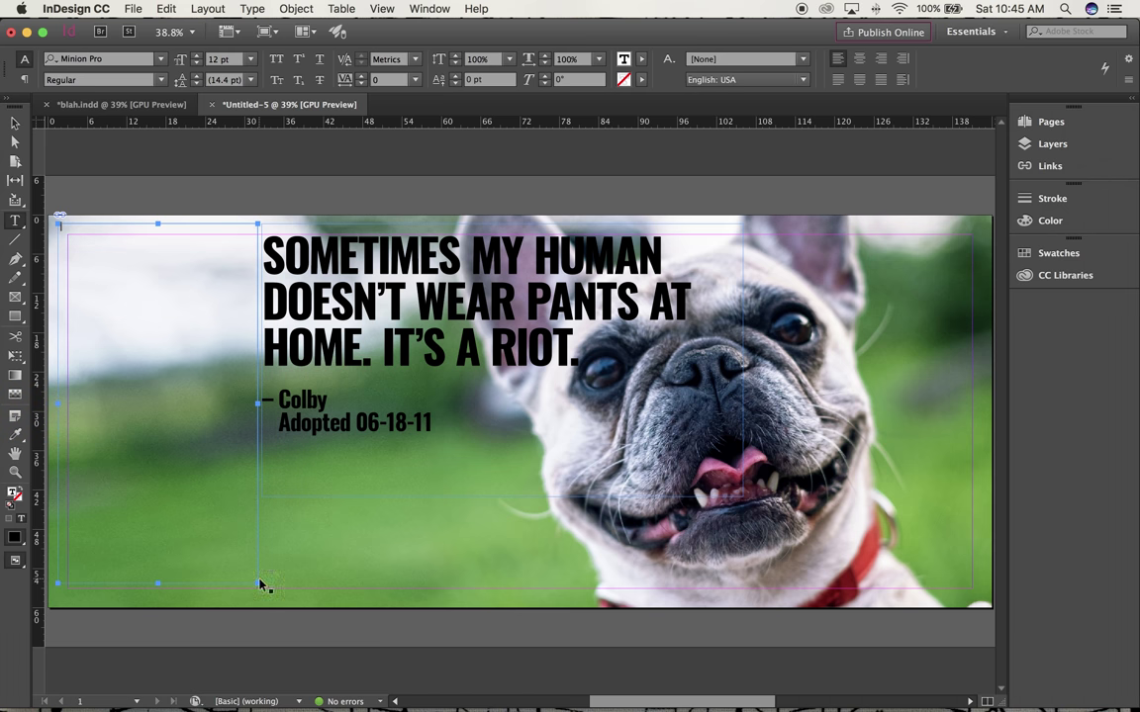
left_click(62, 60)
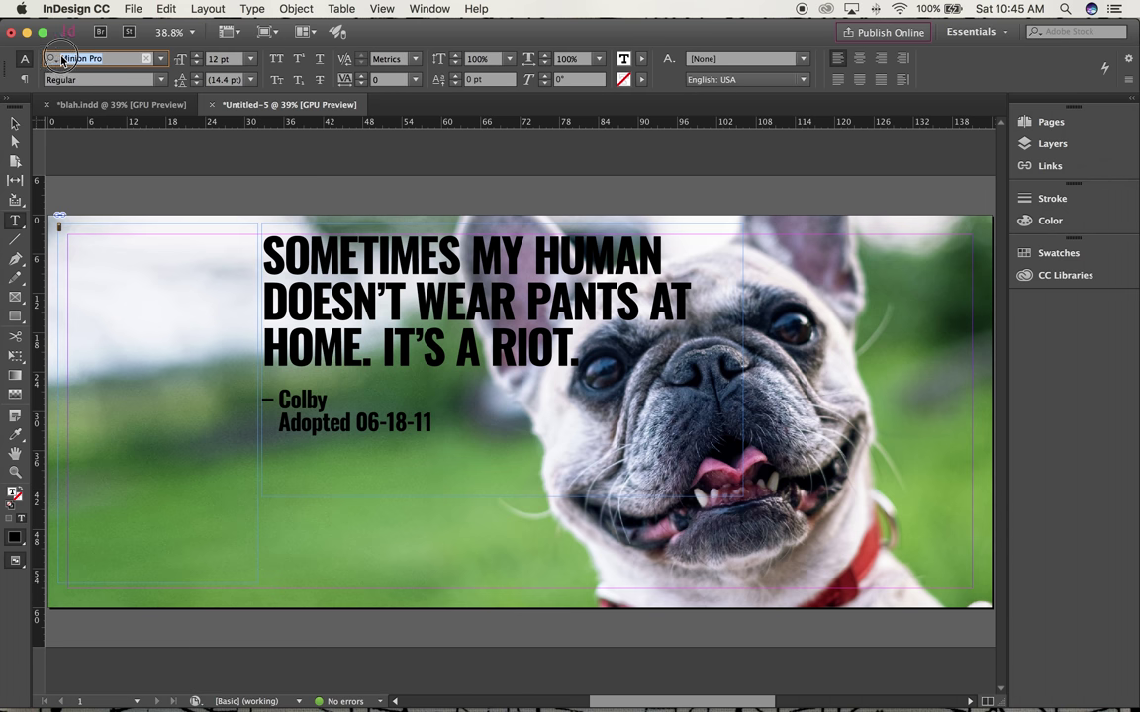
type("oswald")
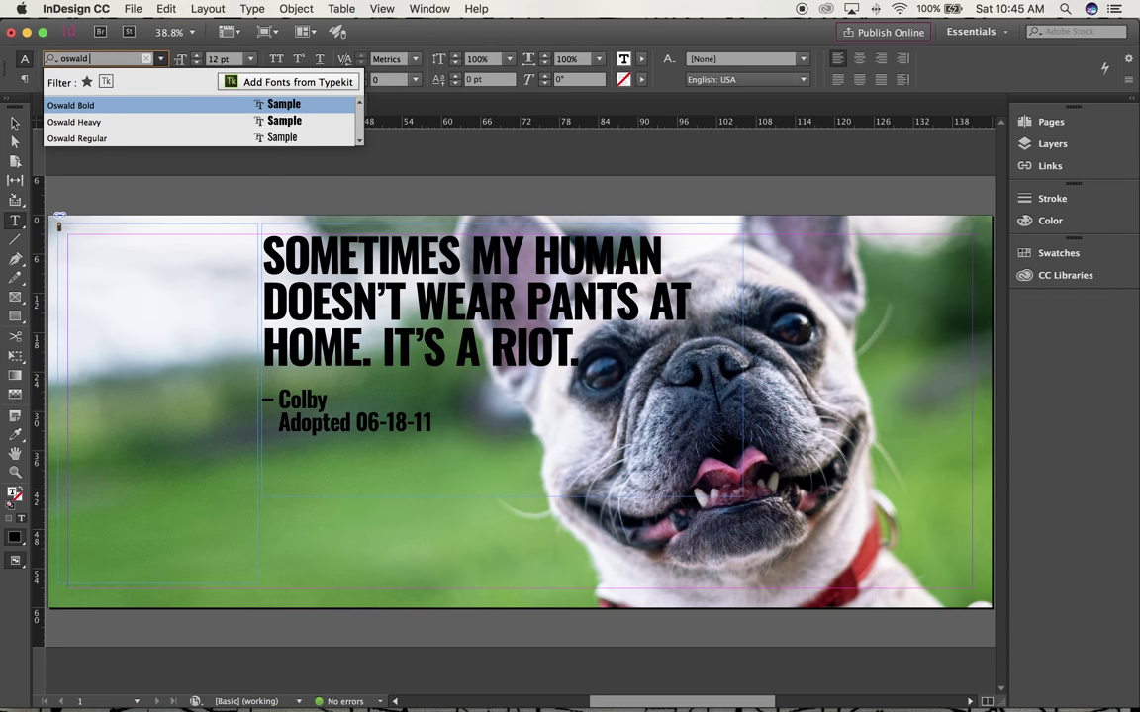
type(" bol")
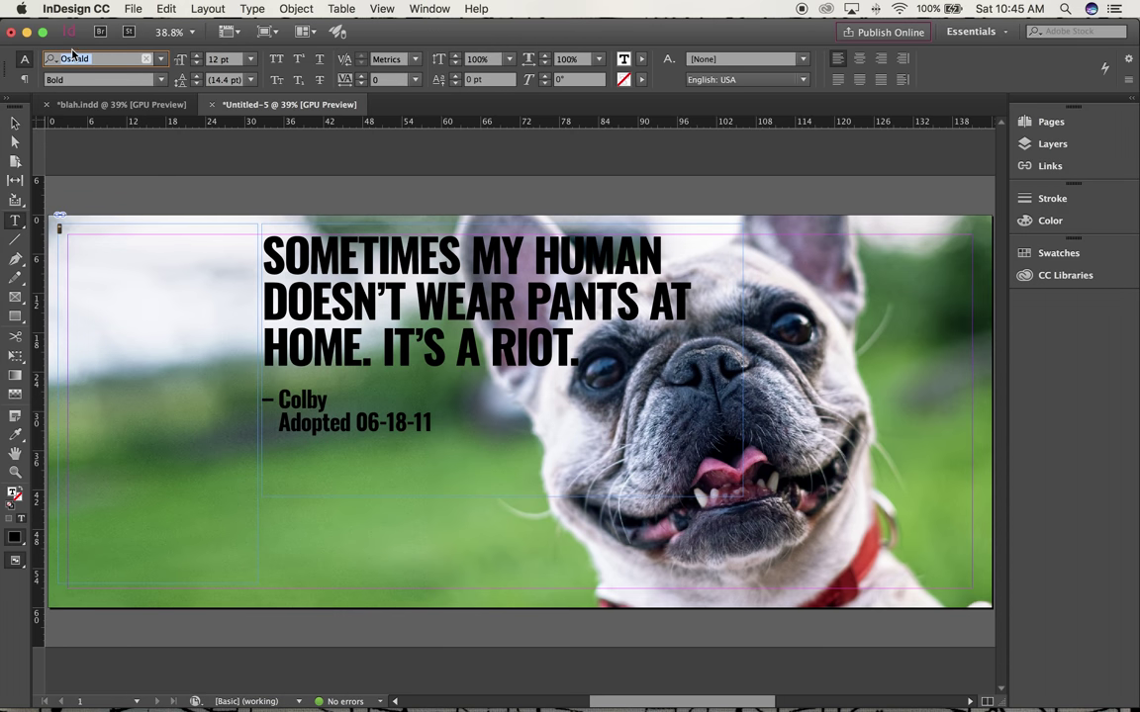
Set the size of the opening quotation mark in its separate frame to 500 pt
left_click(202, 60)
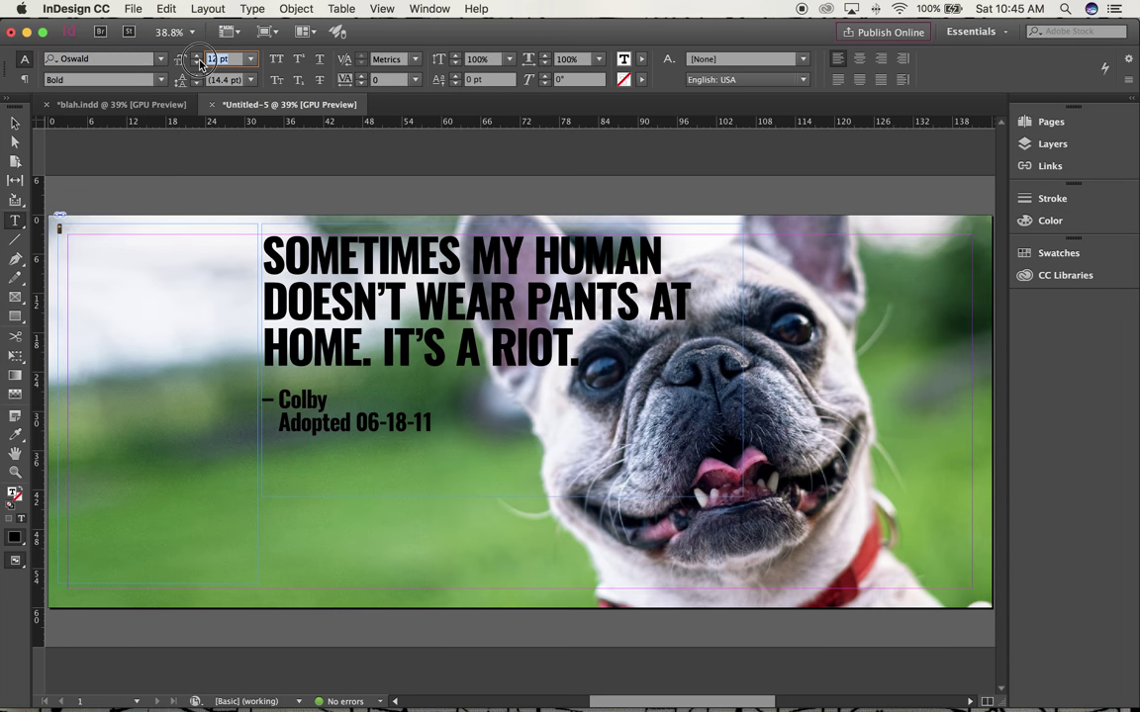
type("500")
key("Return")
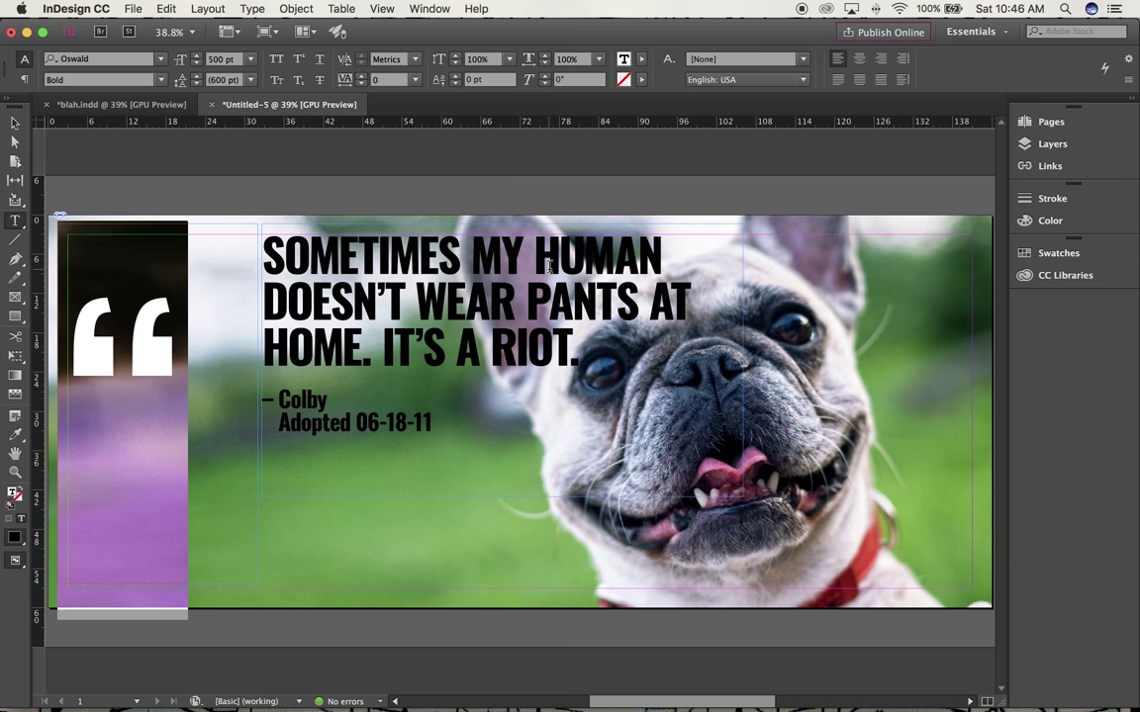
Replace the large opening double quotation mark with two separate single opening quotation marks and select both
key("ctrl+z")
key("ctrl+shift+z")
key("ctrl+shift+z")
key("ctrl+z")
key("ctrl+z")
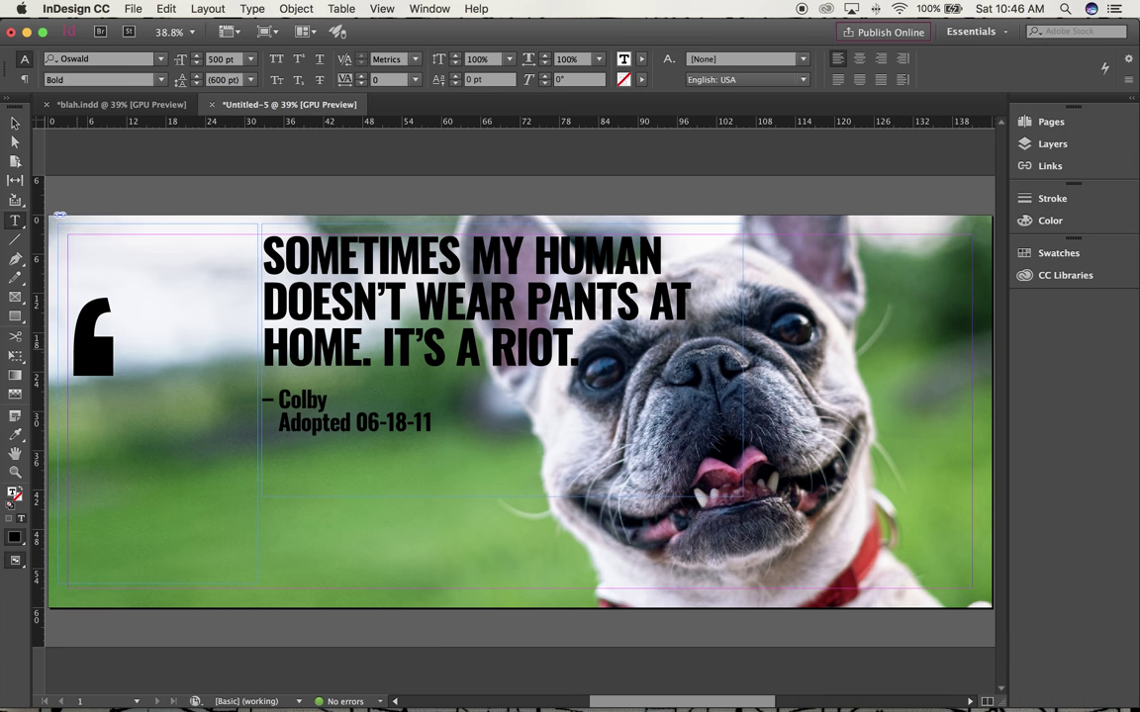
key("ctrl+shift+z")
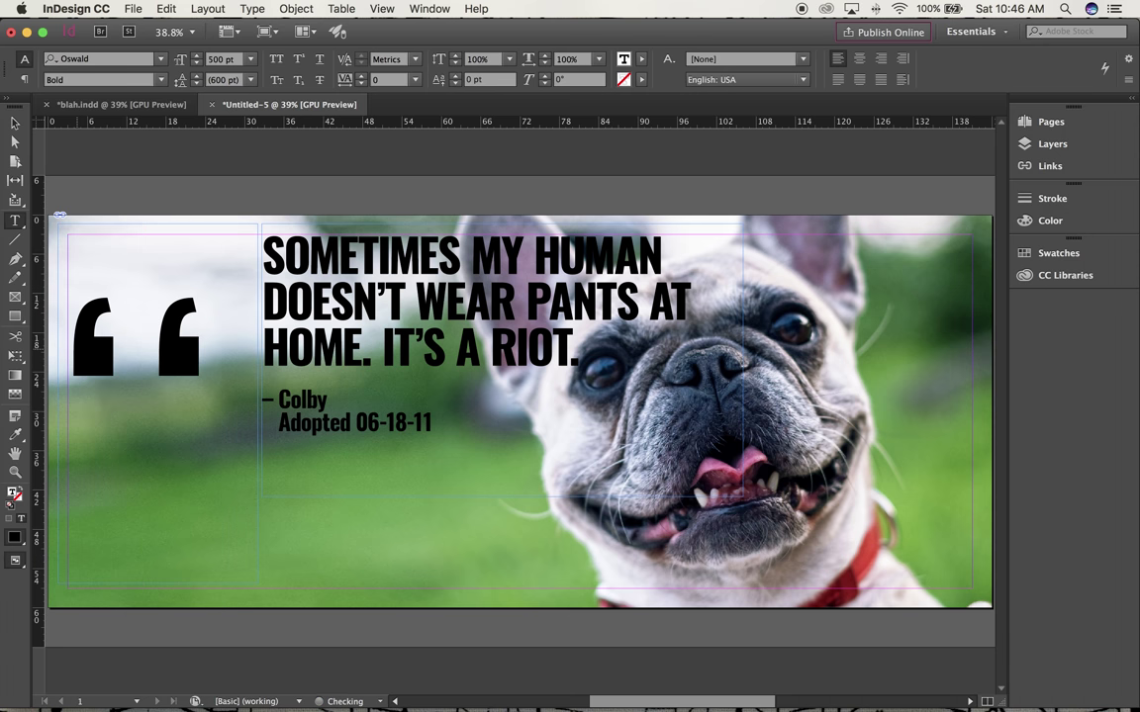
key("ctrl+shift+z")
key("ctrl+shift+z")
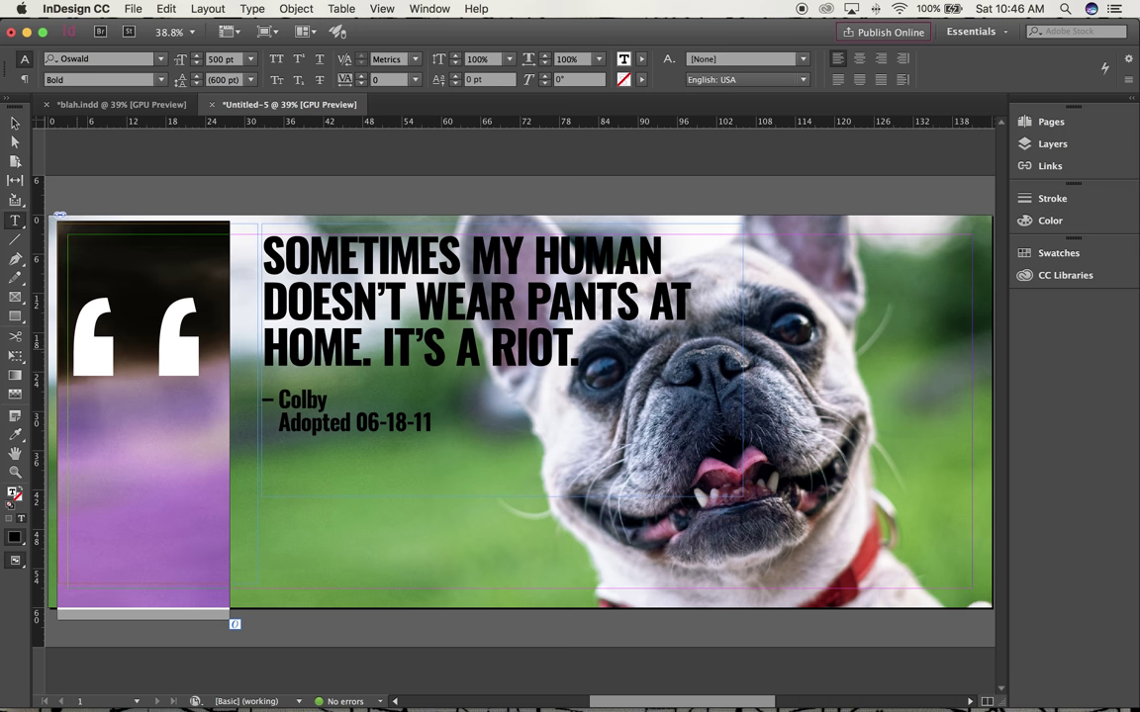
Apply Optical kerning and -100 tracking to the two large single quotation marks
left_click(414, 60)
left_click(404, 77)
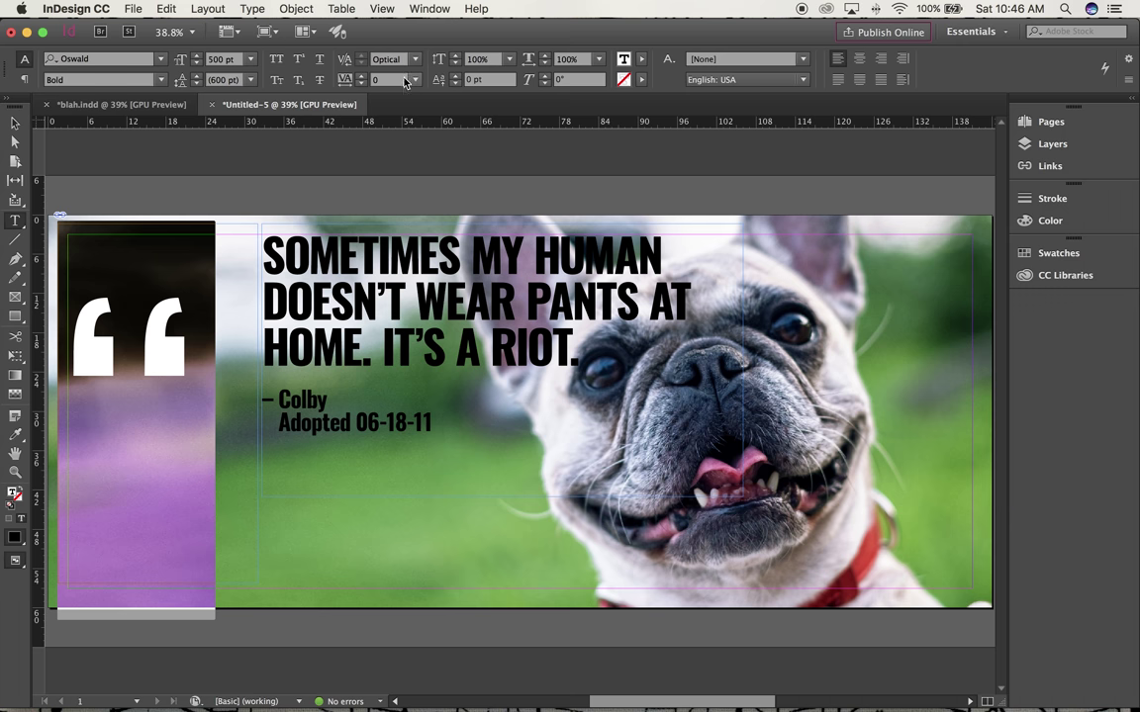
left_click(377, 80)
left_click_drag(377, 80, 364, 80)
type("-")
key("Return")
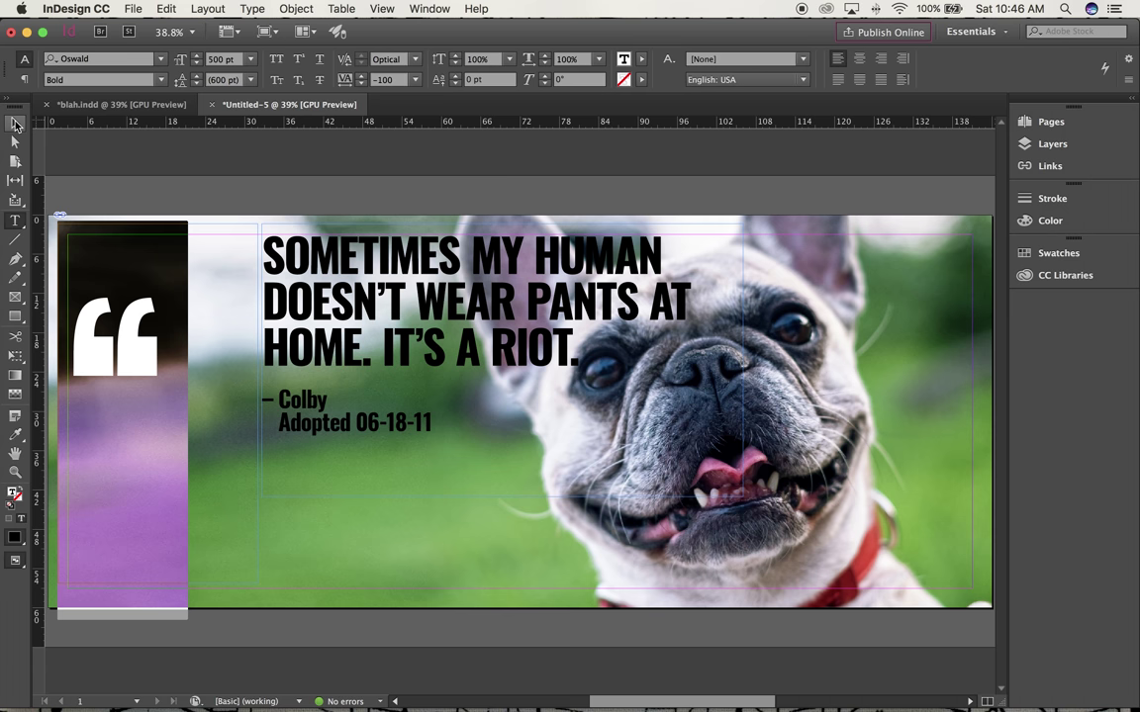
Move the quotation mark frame up beside the headline, to X 16p6 and Y -14p3, and set the marks' size to 484 pt
key("Escape")
left_click_drag(129, 358, 227, 254)
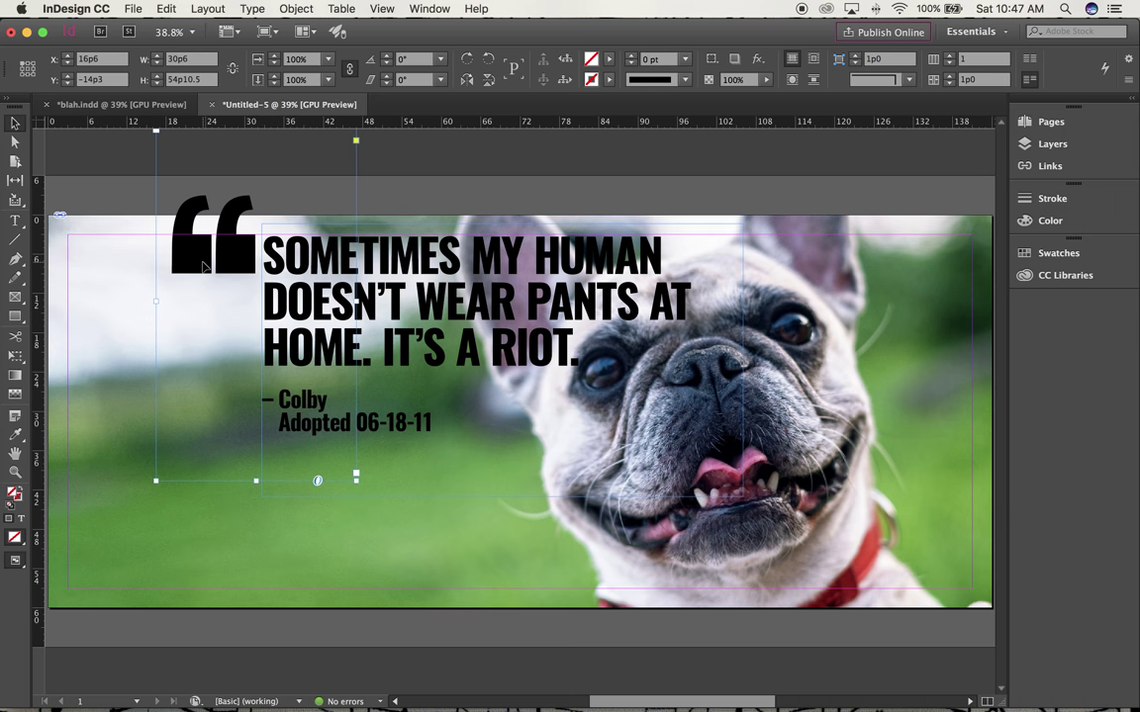
key("super+1")
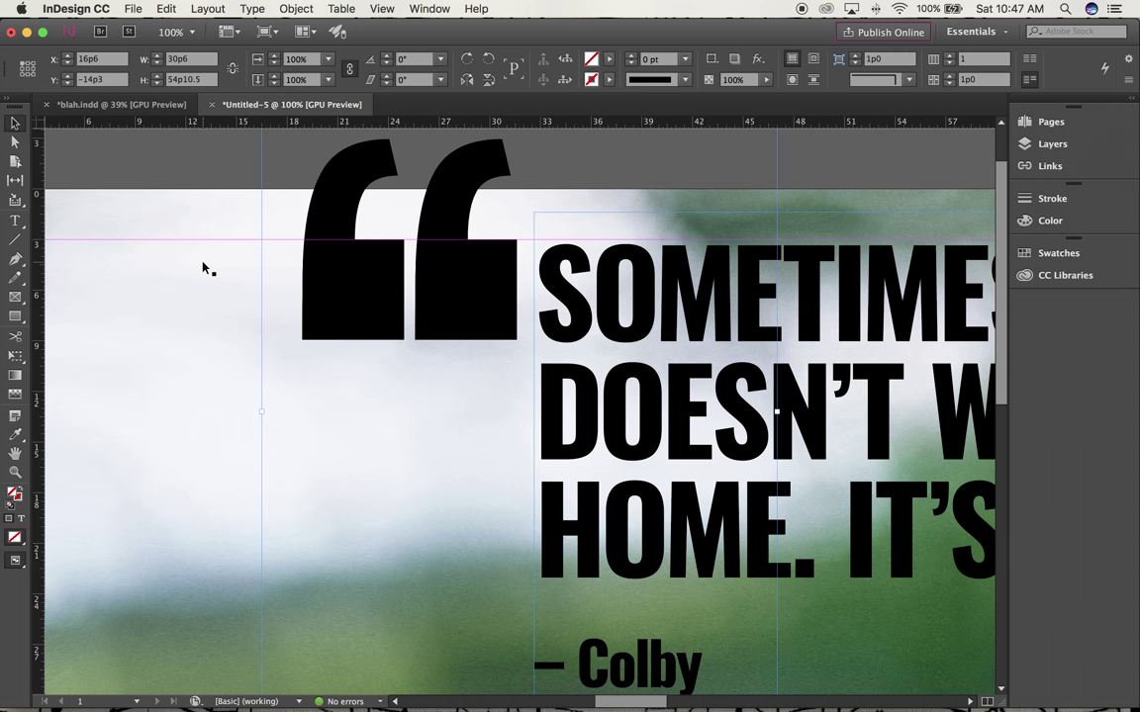
key("super+2")
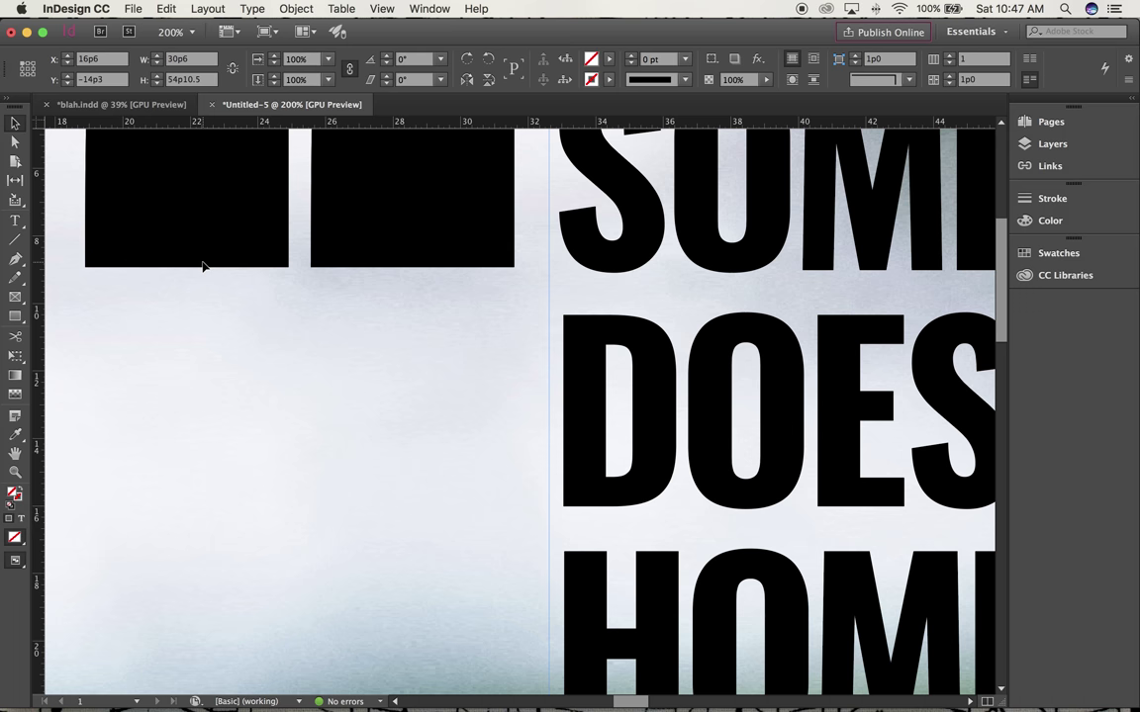
key("super+1")
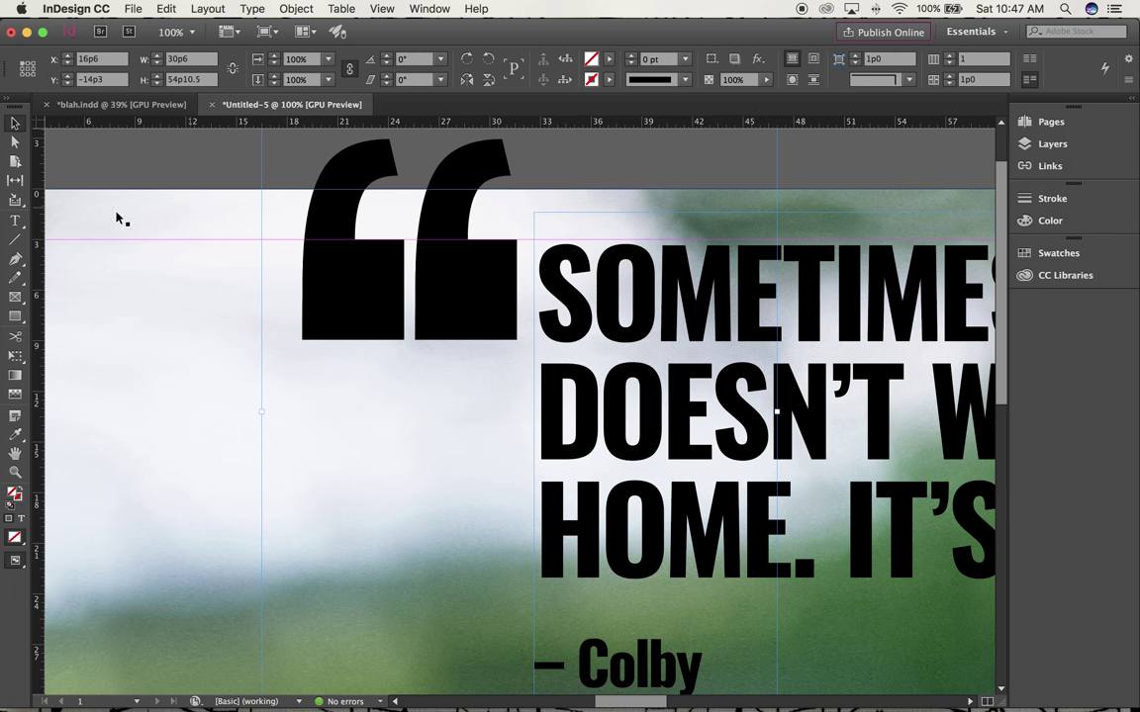
left_click(19, 227)
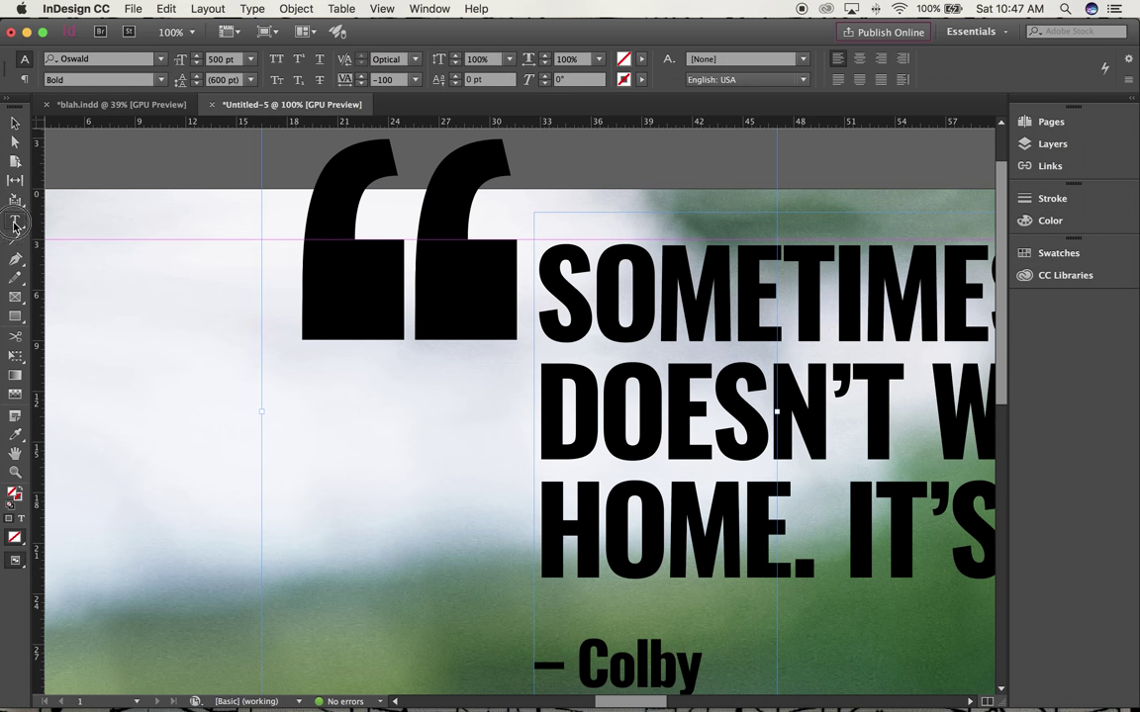
left_click(490, 293)
left_click_drag(490, 293, 311, 280)
double_click(218, 61)
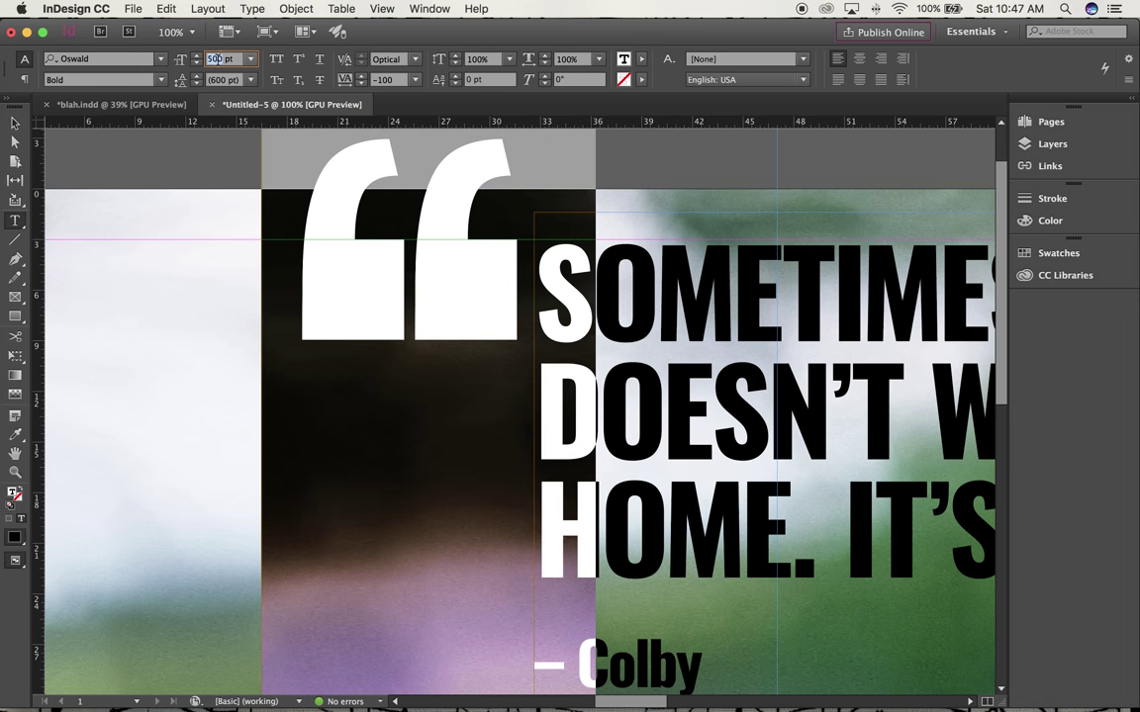
type("484")
key("Return")
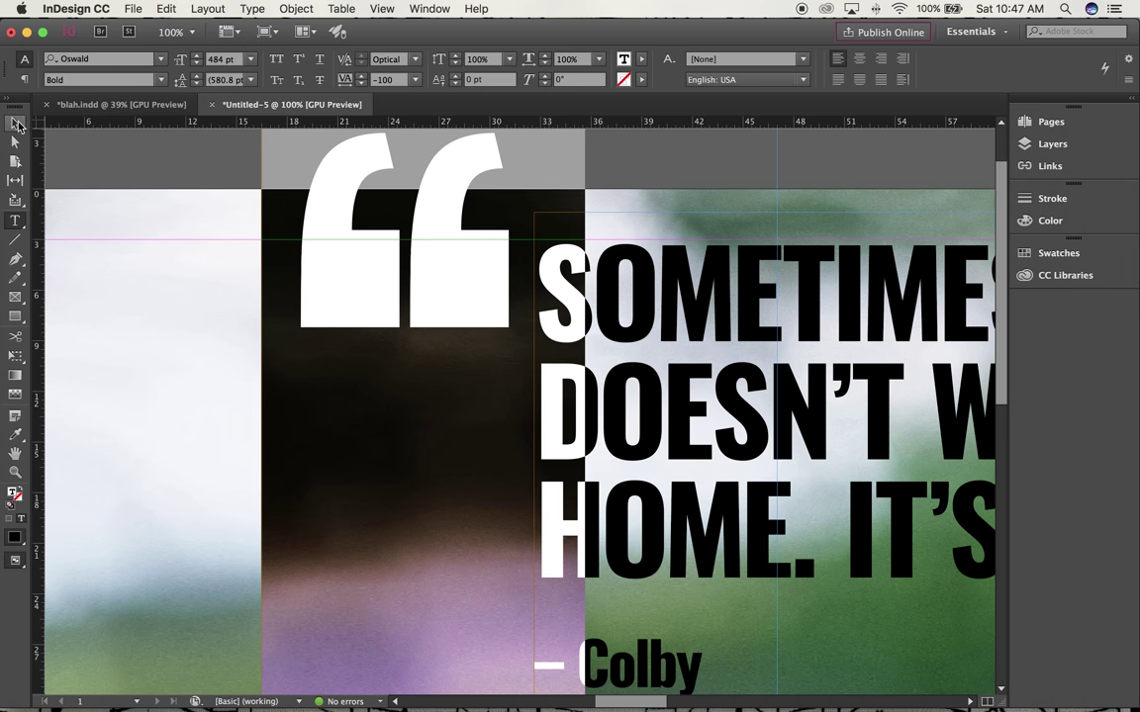
left_click(16, 123)
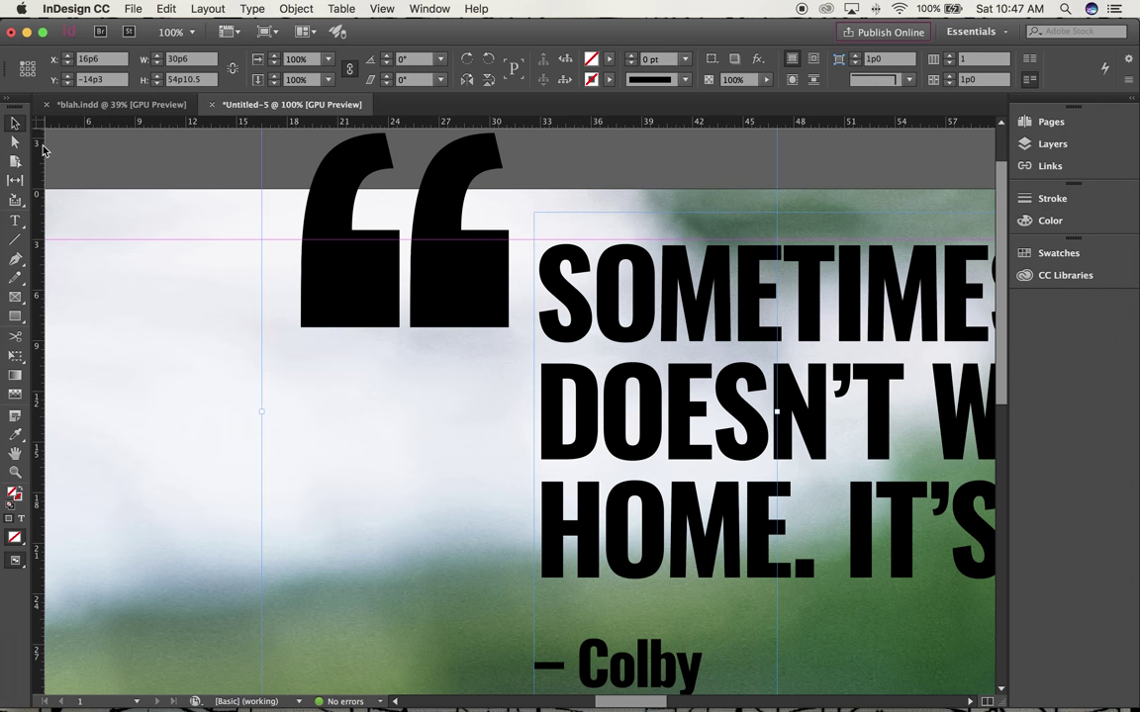
Shrink the quotation mark frame to about 20p1.5 wide and 46p10.5 high, keeping both marks within it
key("super+0")
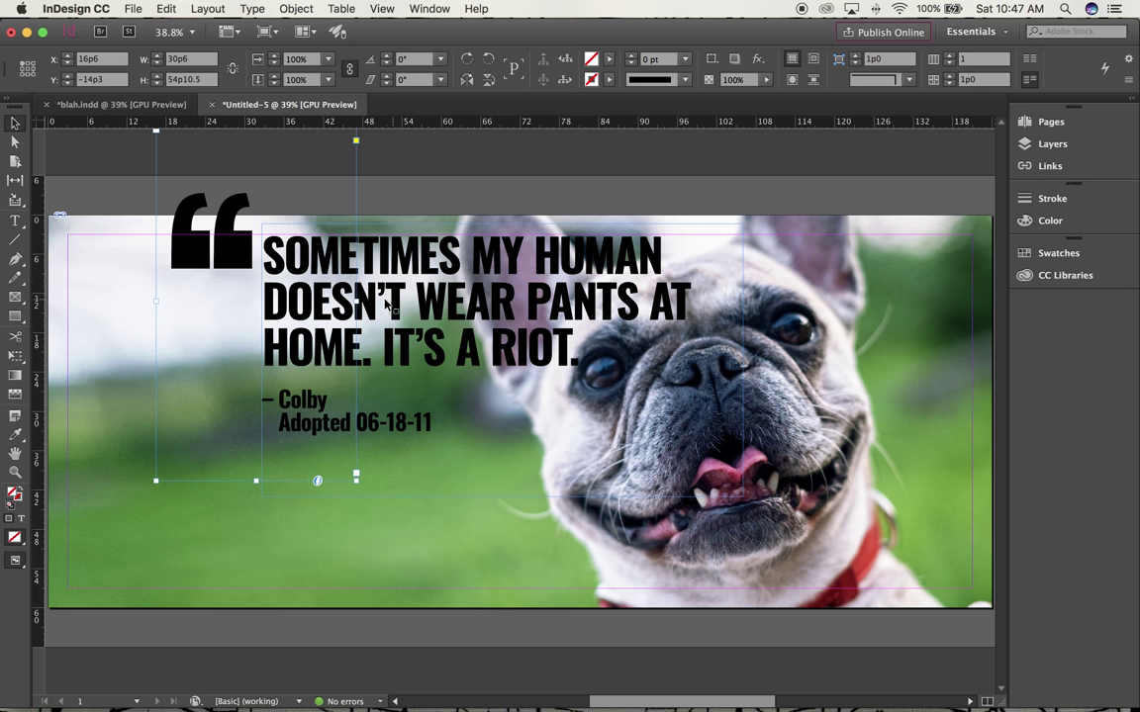
left_click(346, 474)
left_click_drag(347, 474, 337, 384)
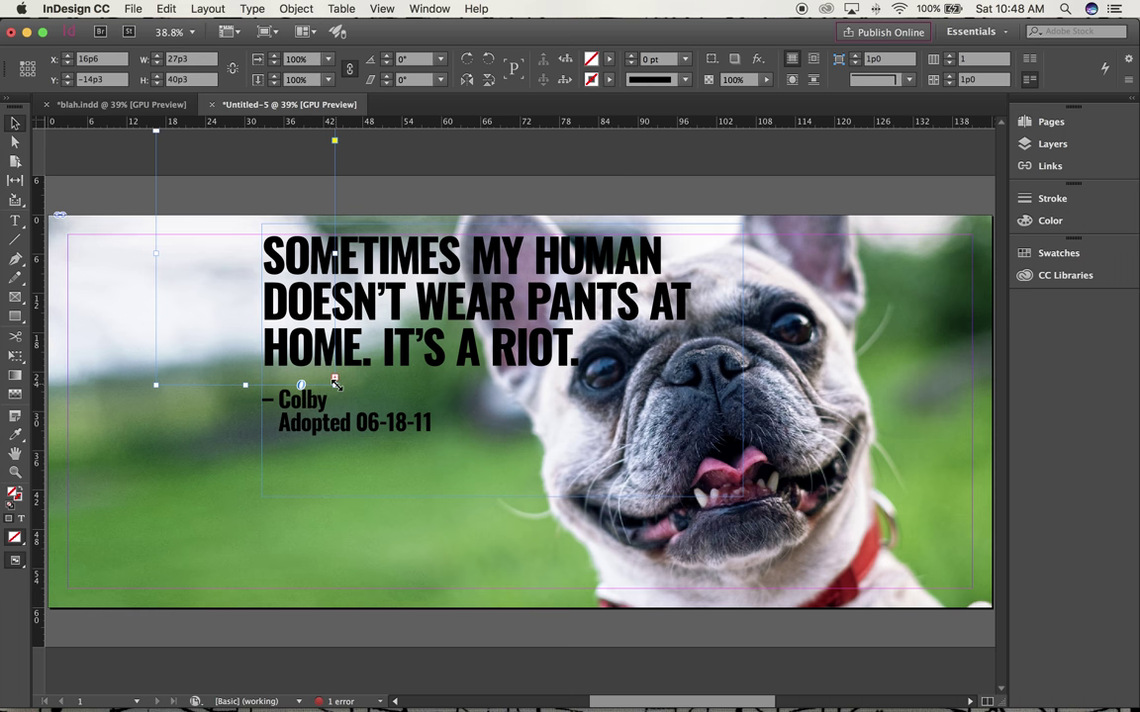
key("super+z")
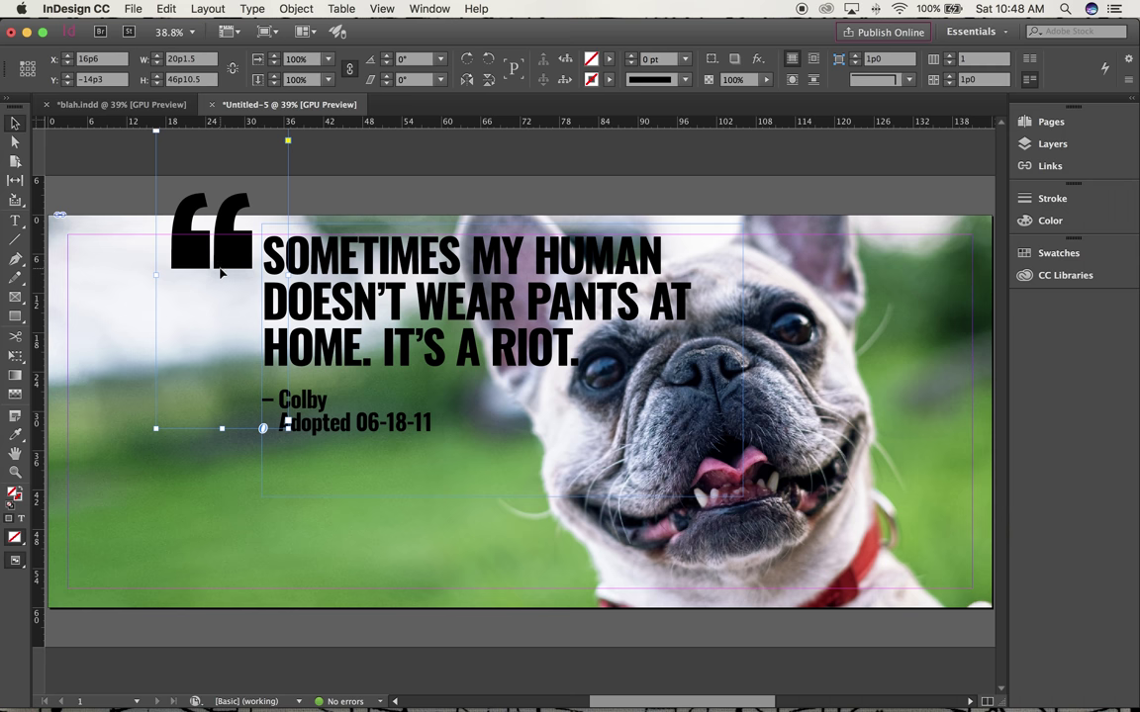
Convert the quotation marks to outlines and move them slightly down against the margin guide, to X 18p7.8 and Y -2p9.008
left_click(253, 10)
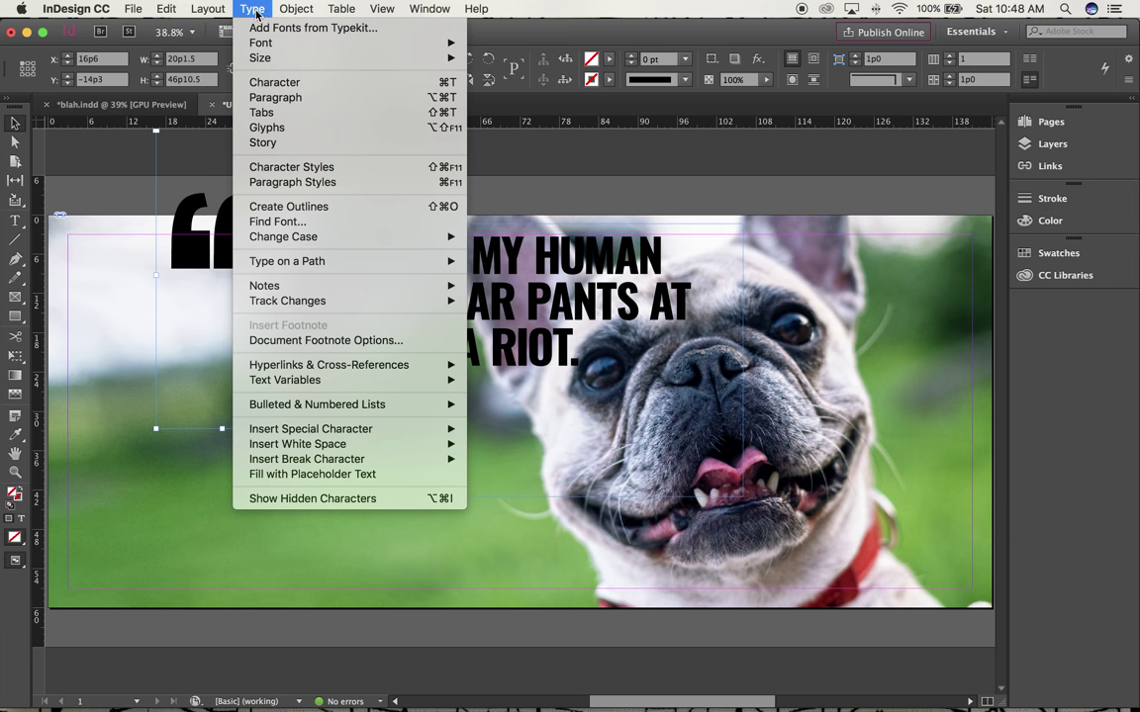
left_click(286, 209)
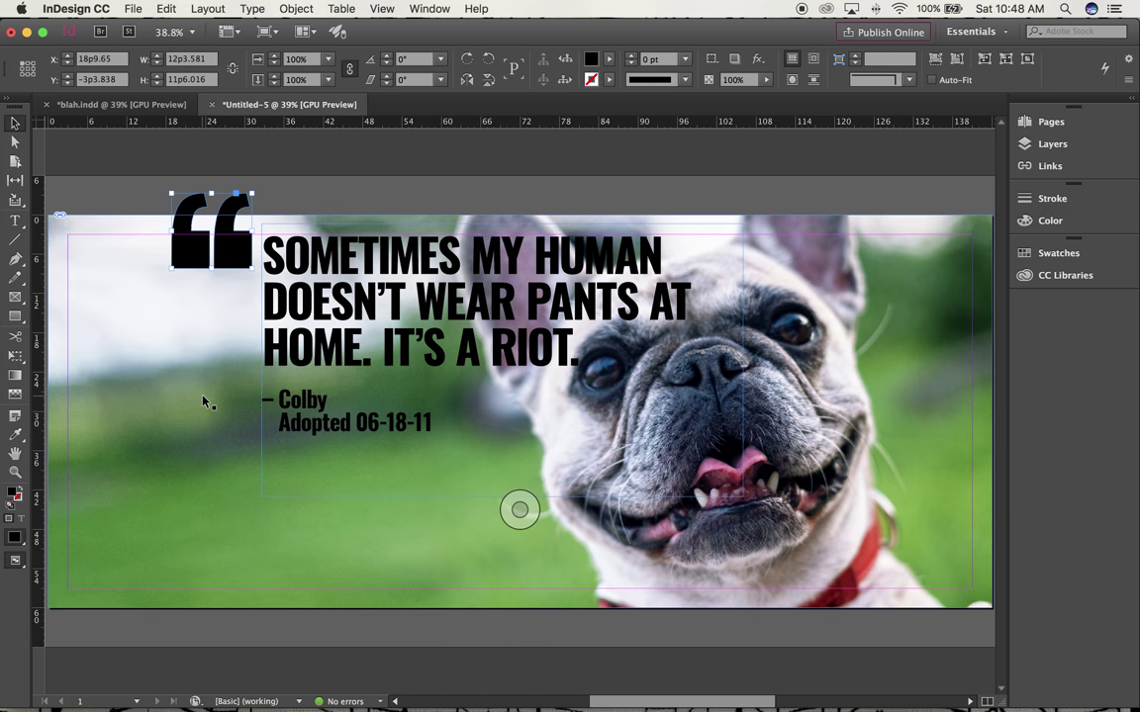
key("super+1")
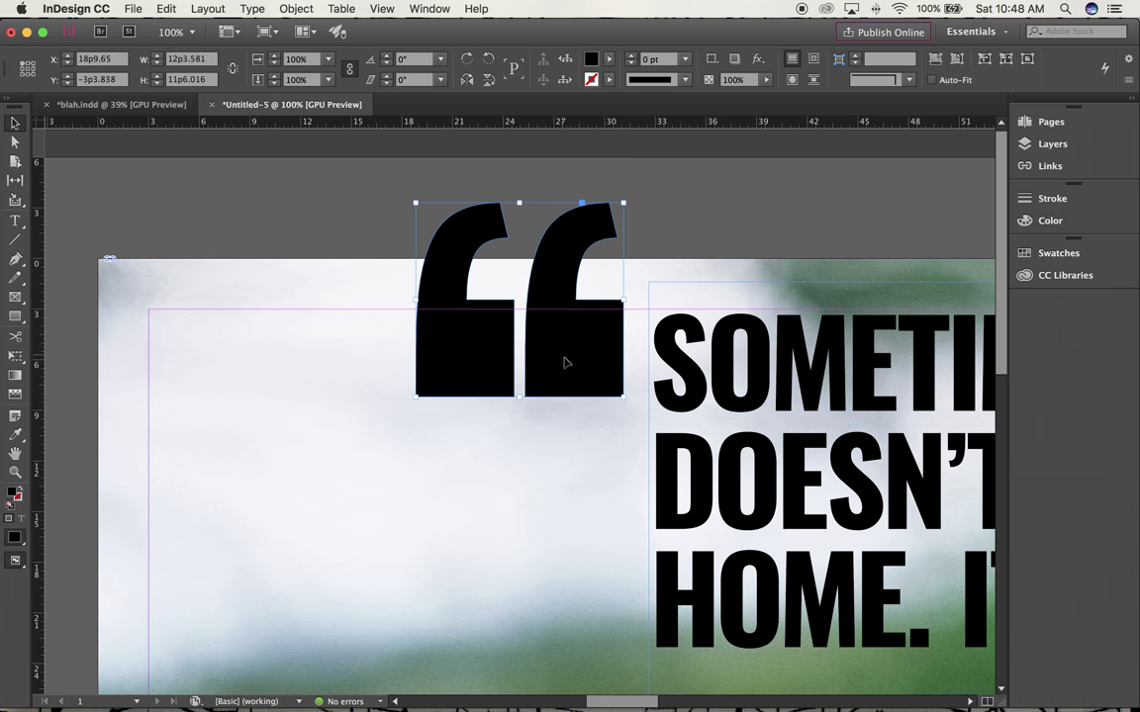
left_click_drag(564, 362, 561, 372)
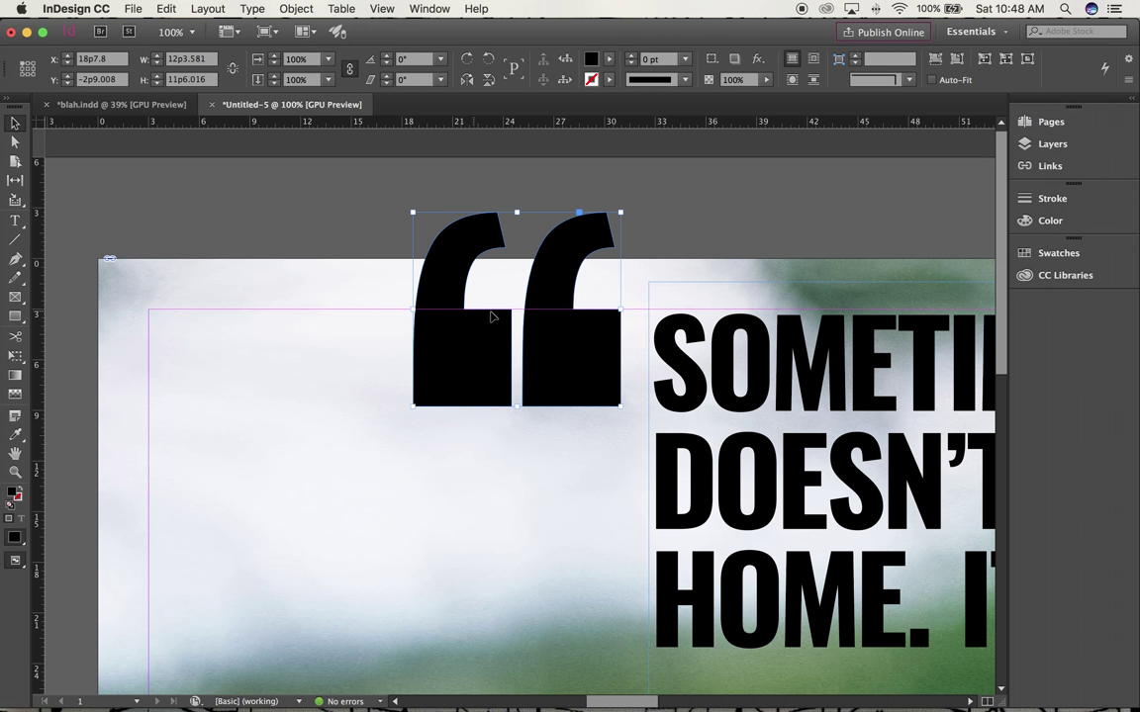
Nudge the headline frame up to Y 1p0.5 so its first line meets the page's top margin
left_click(669, 353)
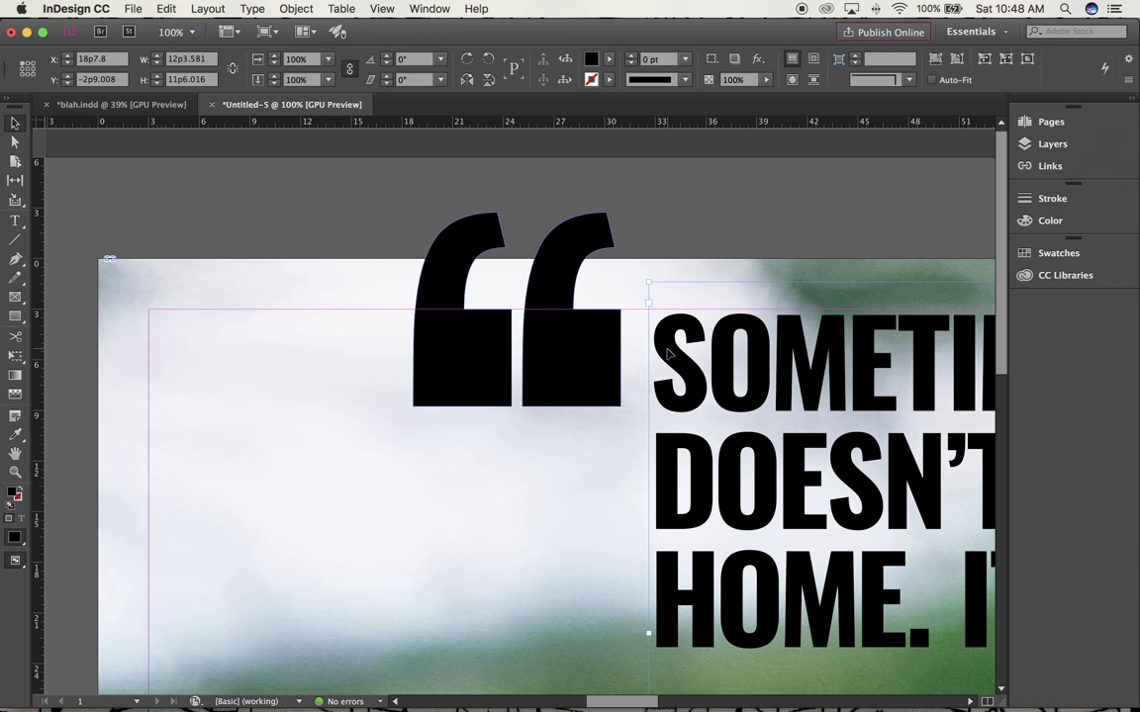
key("Up")
key("Up")
key("Up")
key("Up")
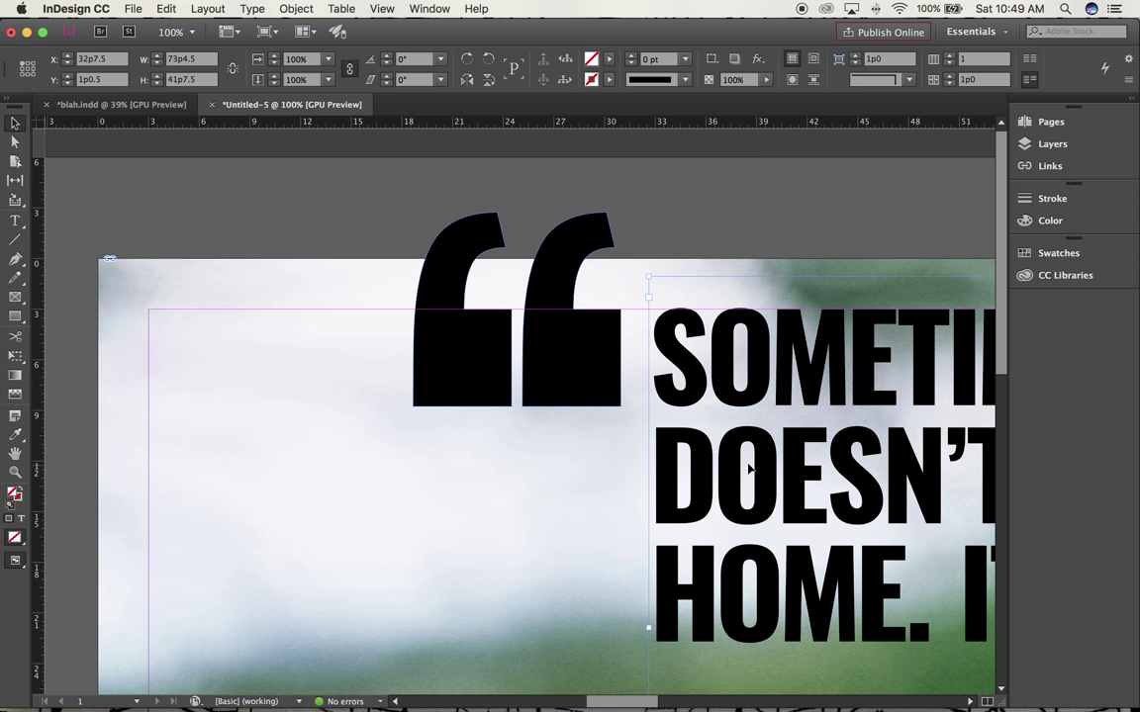
scroll(779, 460, "right", 3)
scroll(780, 460, "right", 5)
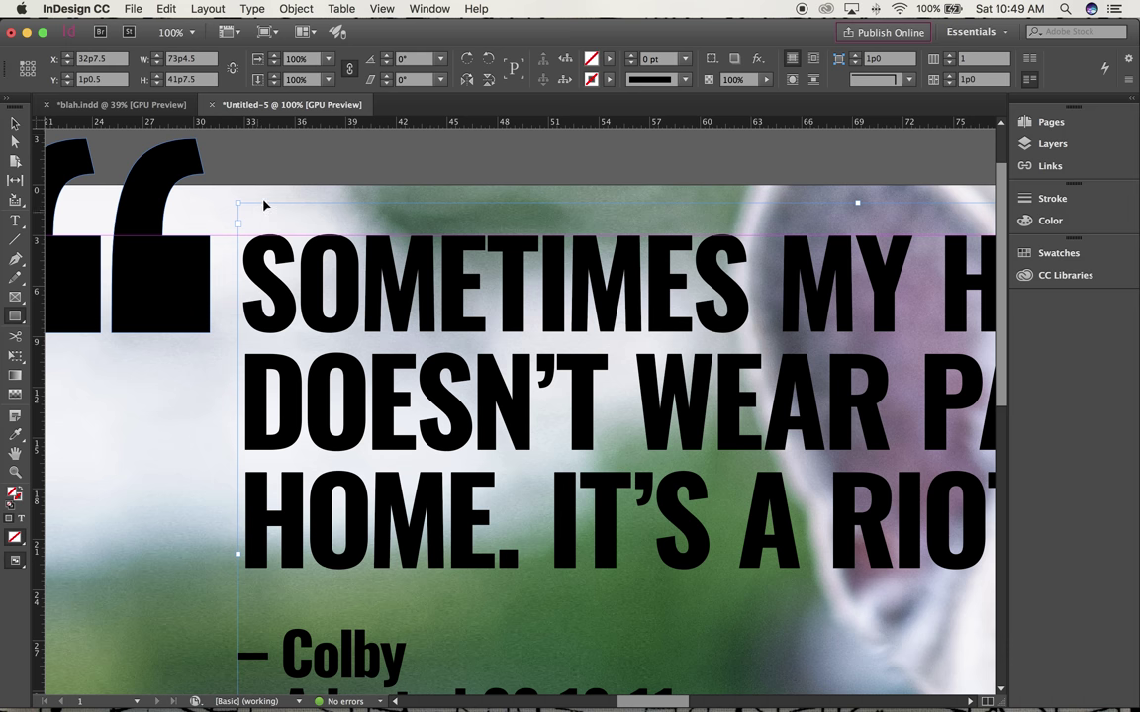
left_click(323, 157)
left_click(644, 366)
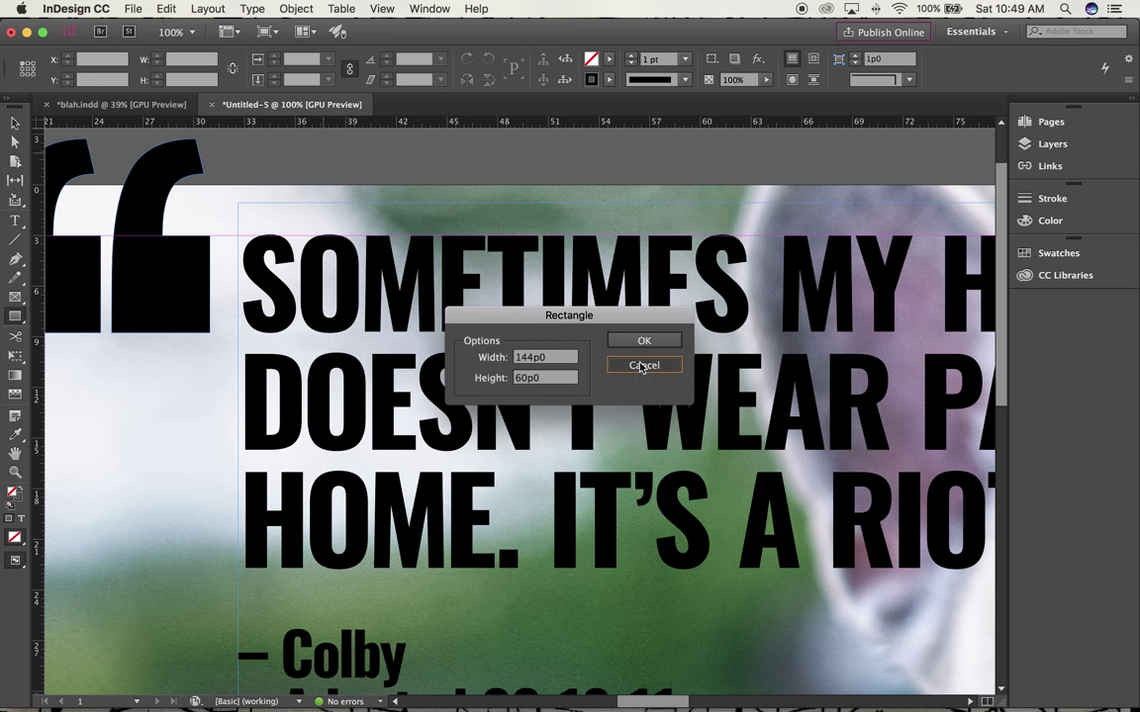
With nothing selected, set the default stroke to None and the default fill to the magenta swatch C=0 M=100 Y=0 K=0
key("v")
left_click(376, 159)
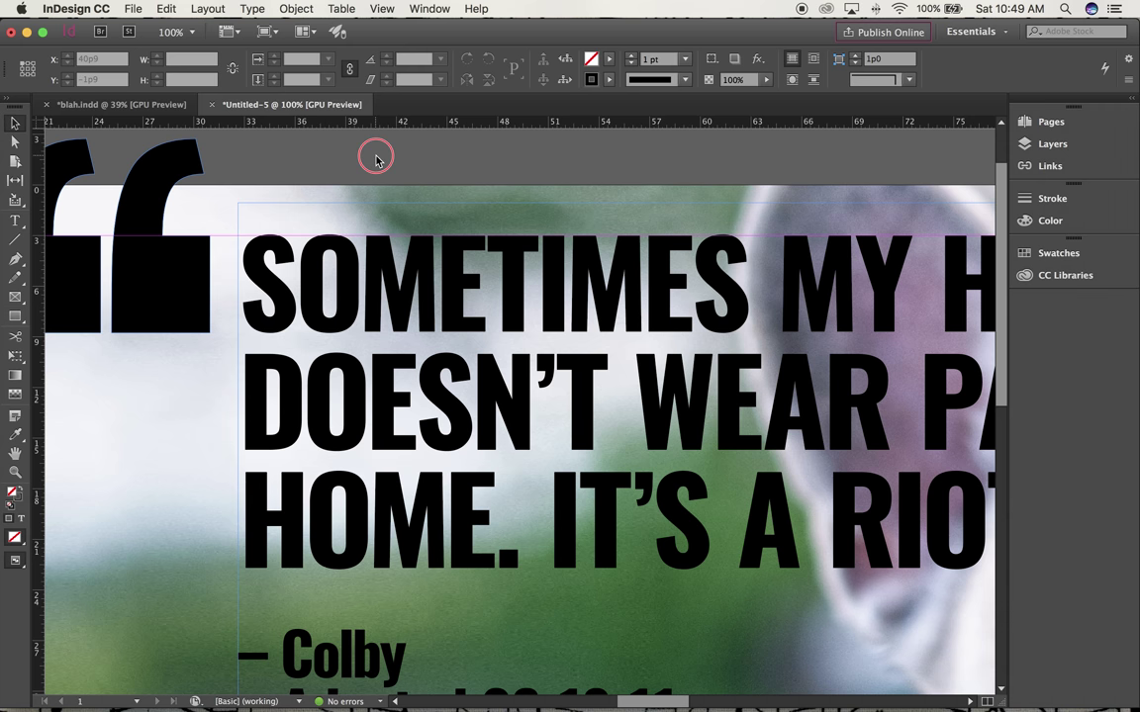
left_click(1051, 254)
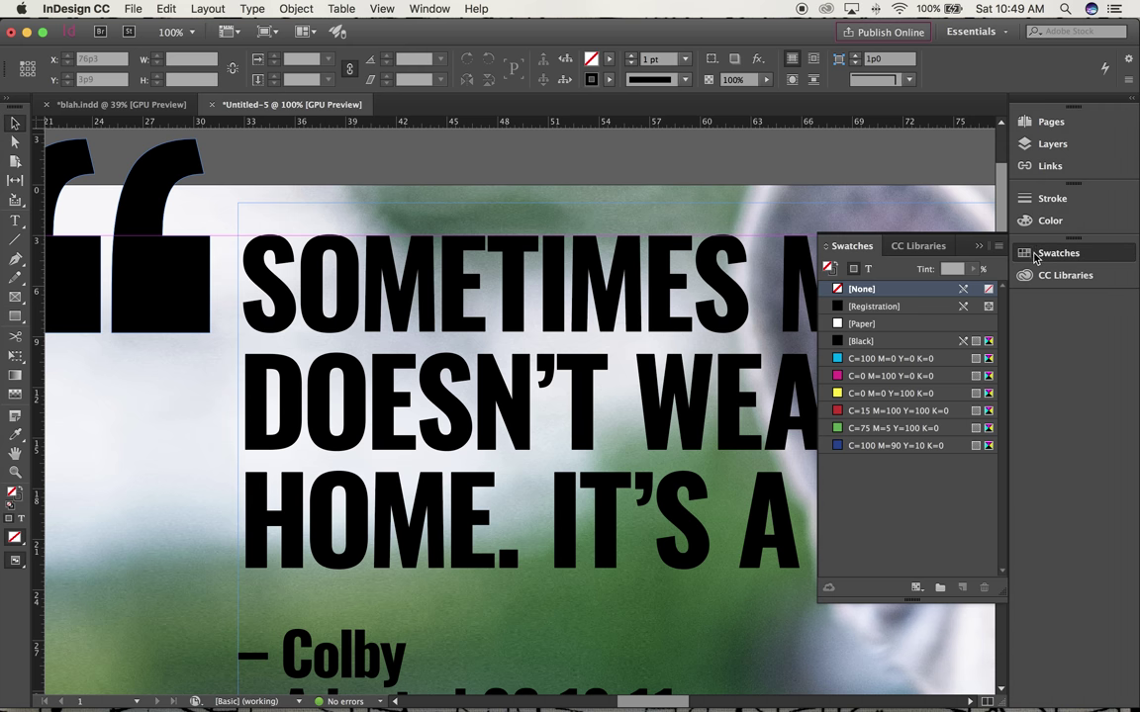
left_click(831, 272)
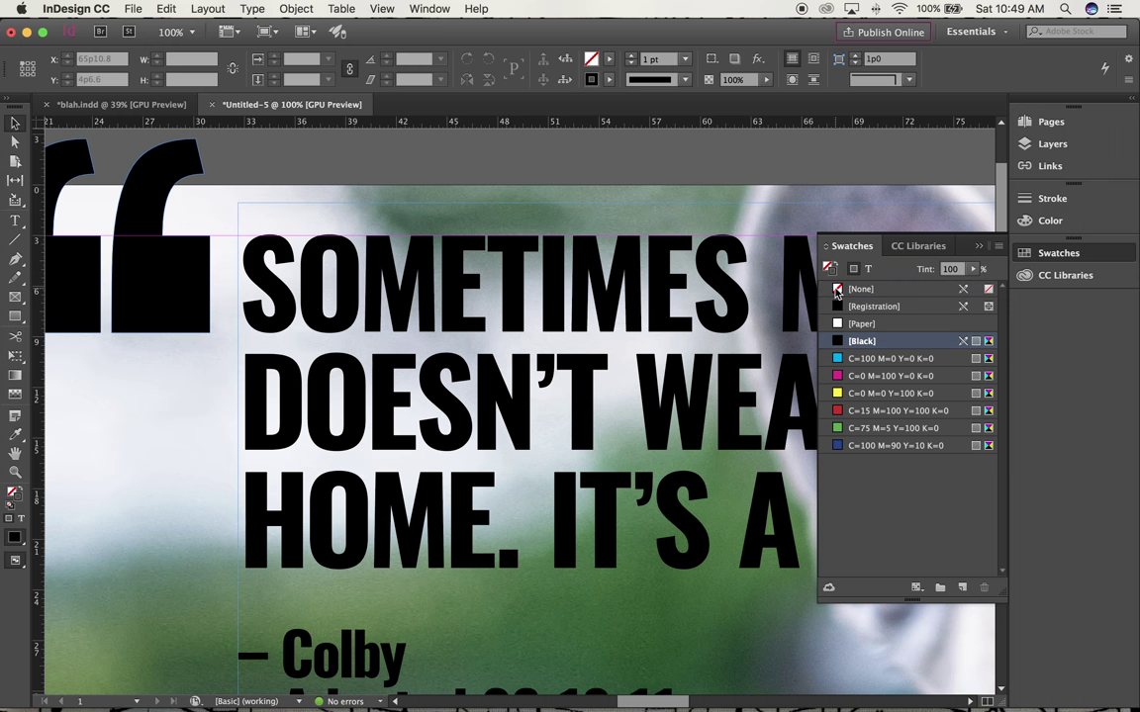
left_click(838, 288)
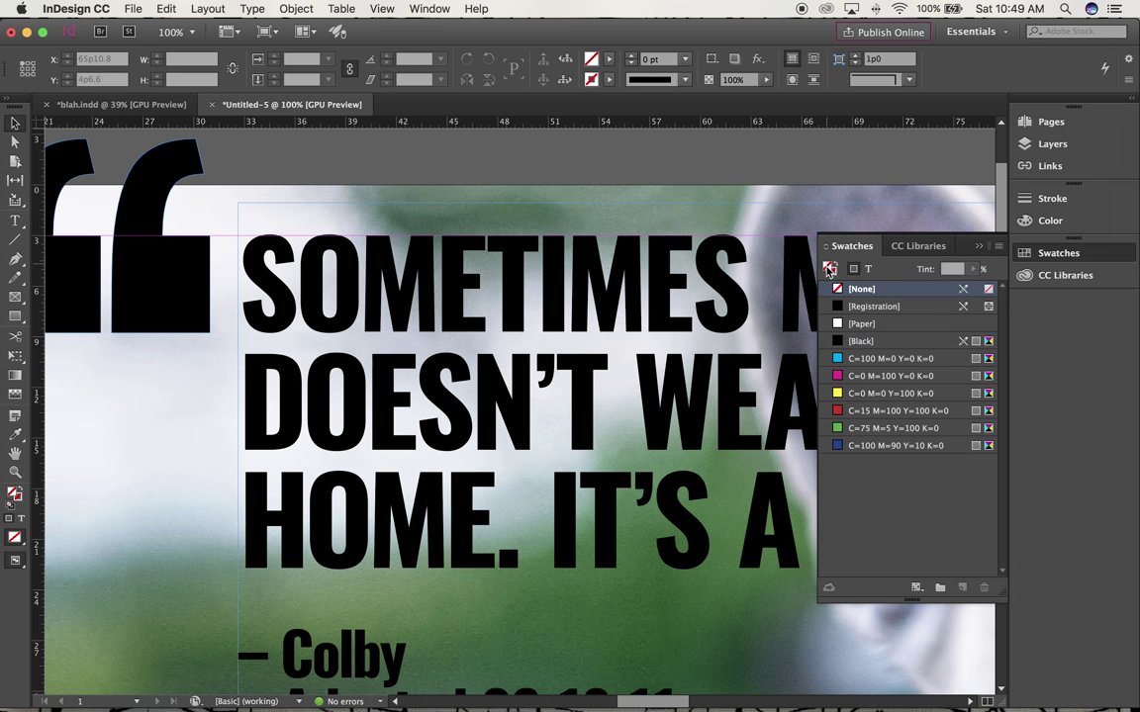
left_click(837, 377)
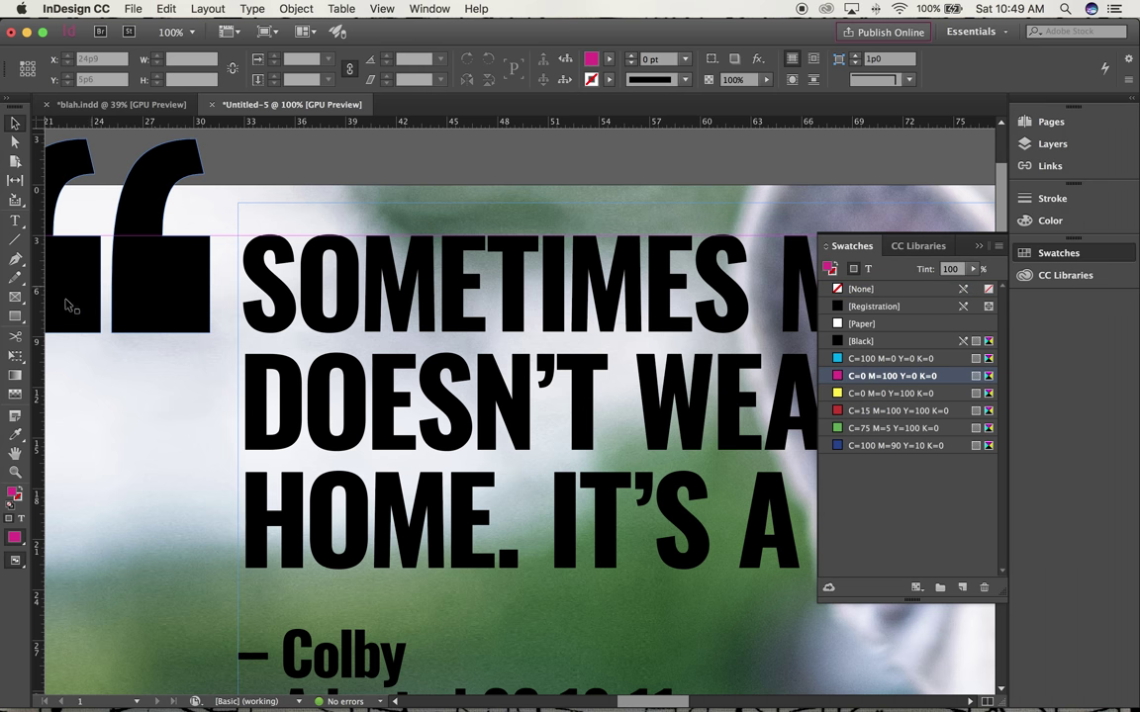
Draw a frame about 2p2.4 by 5p10.8 in the word space after "HOME." and fill it with magenta
left_click(19, 296)
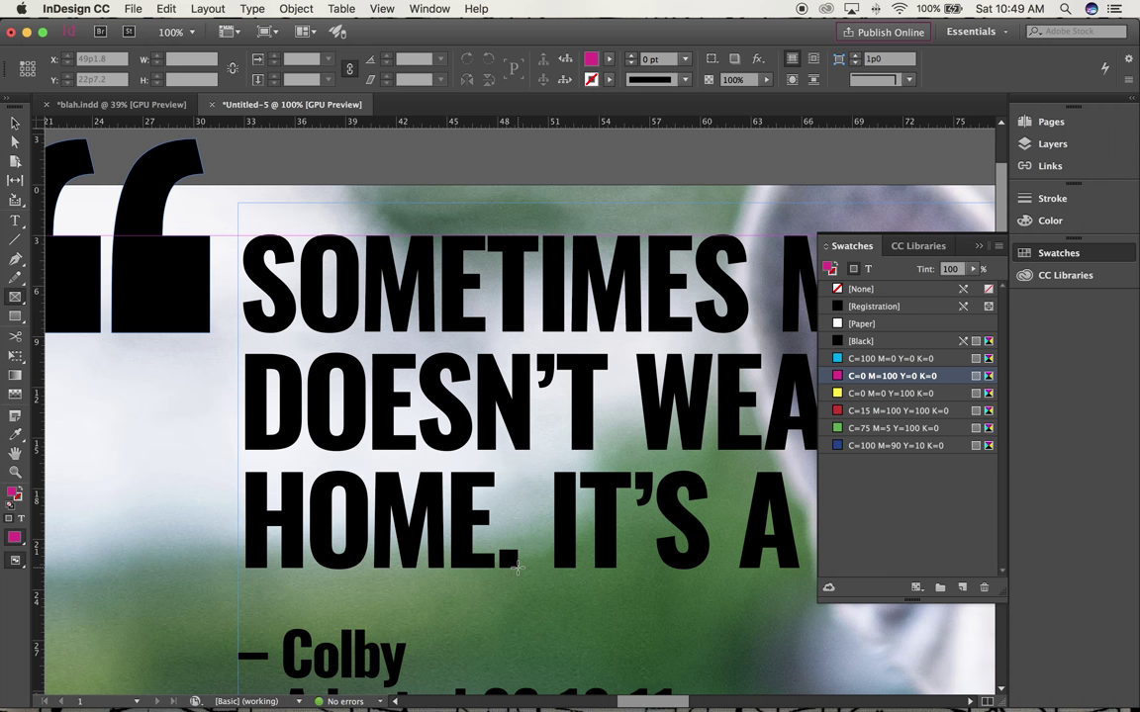
left_click_drag(516, 571, 554, 472)
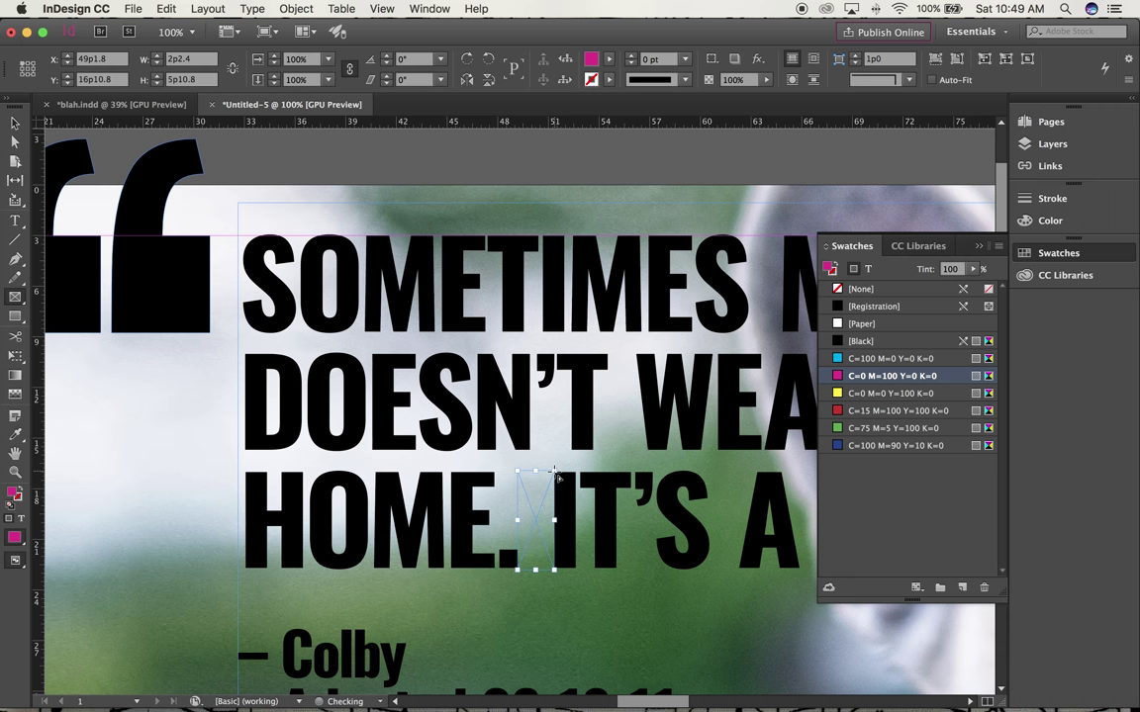
left_click(836, 382)
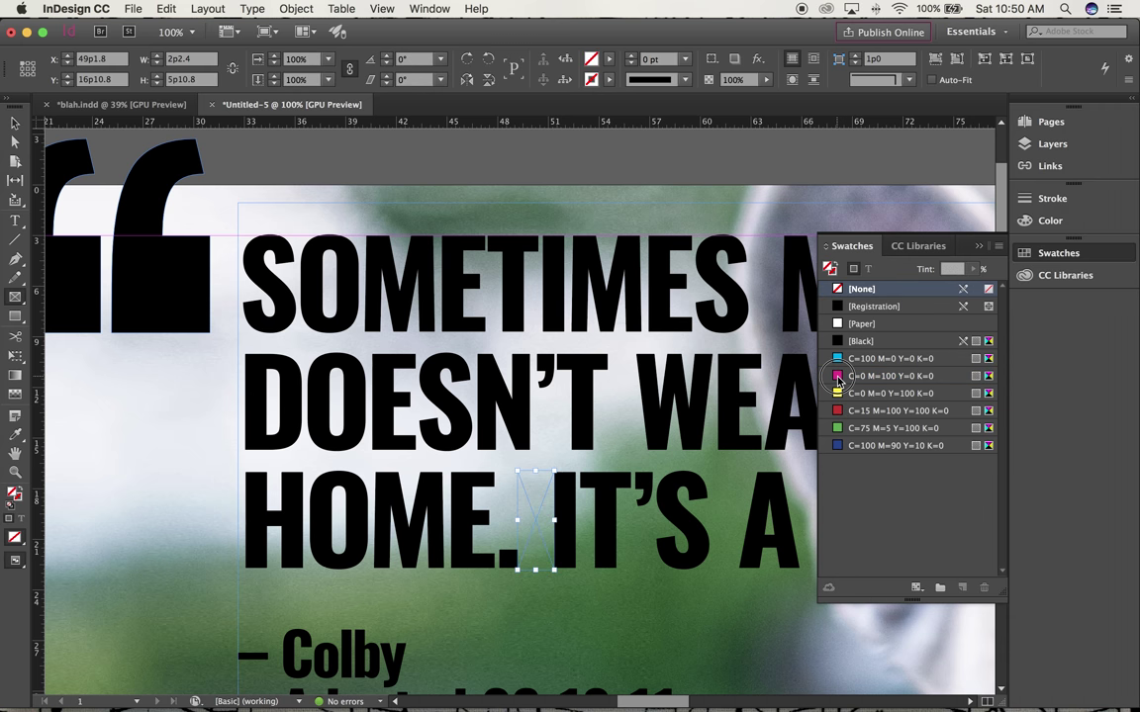
Move the magenta spacer frame into the gap between the quotation marks and the headline's first line, to X 30p8 and Y 2p6
left_click(15, 123)
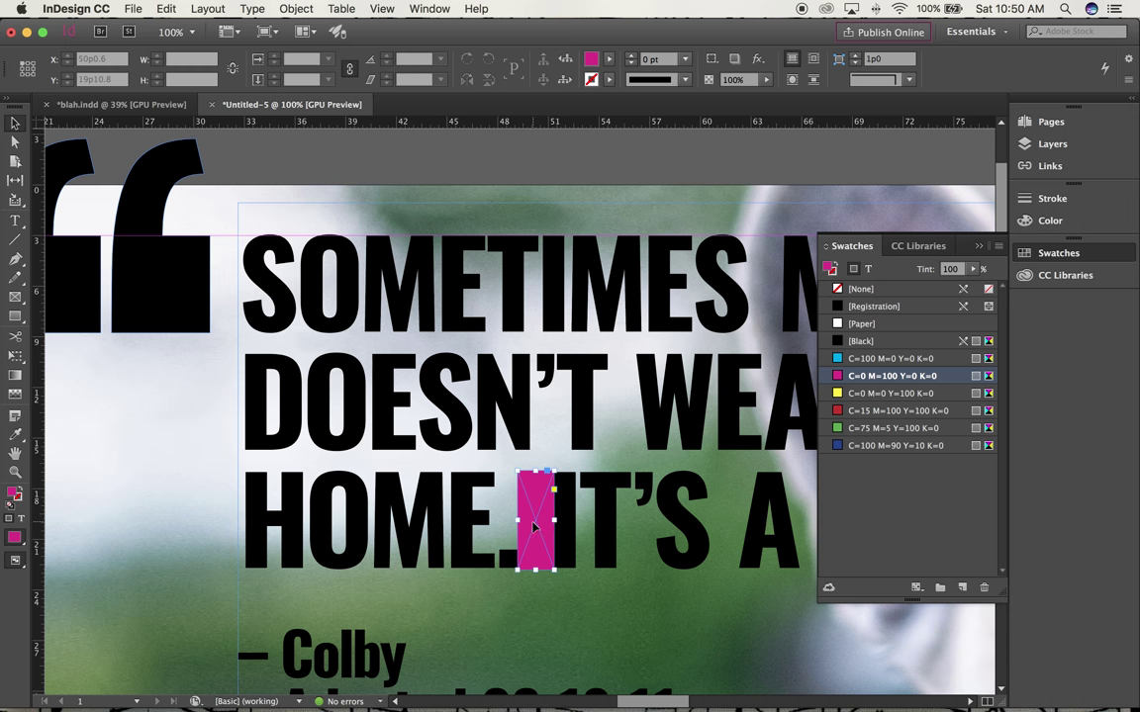
left_click_drag(555, 521, 544, 520)
key("super+z")
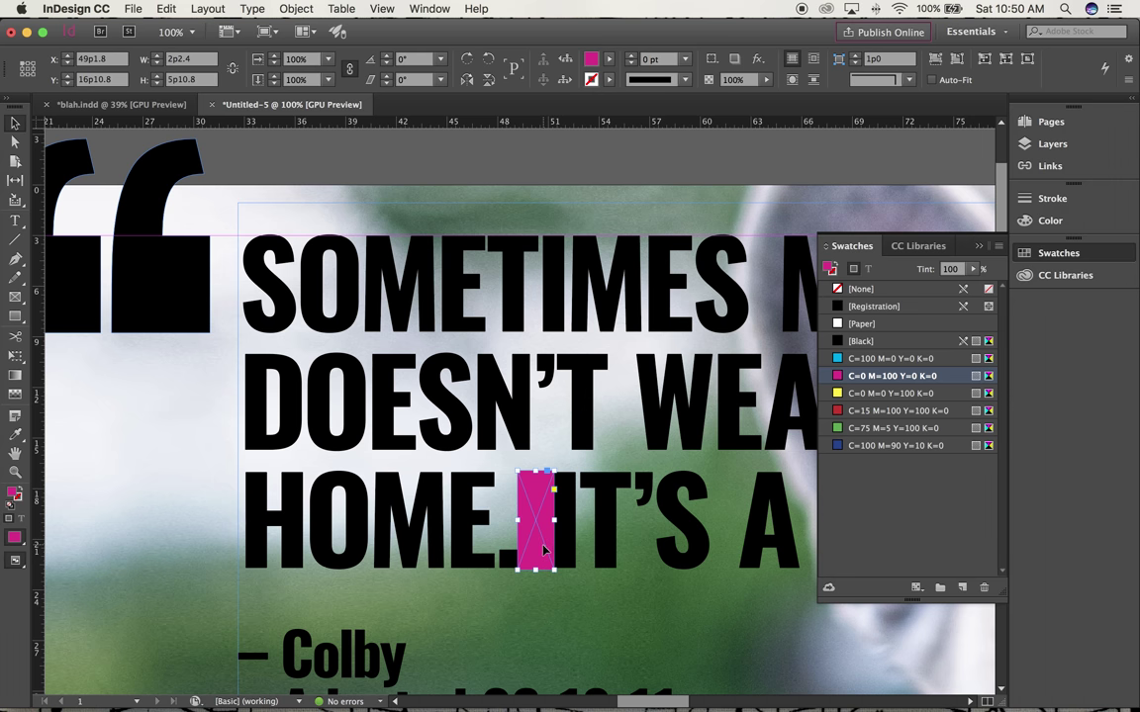
left_click_drag(543, 550, 225, 304)
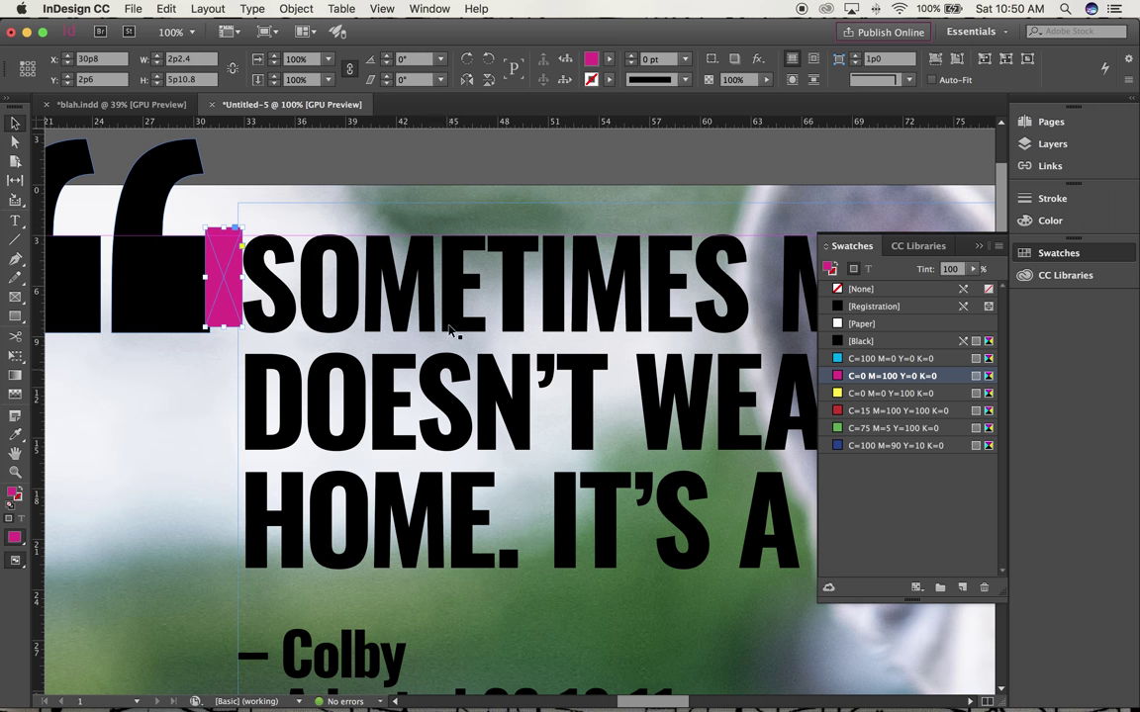
Switch to the preview screen mode and shift the magenta spacer to X 30p9 so it touches the headline's first letter
left_click(277, 145)
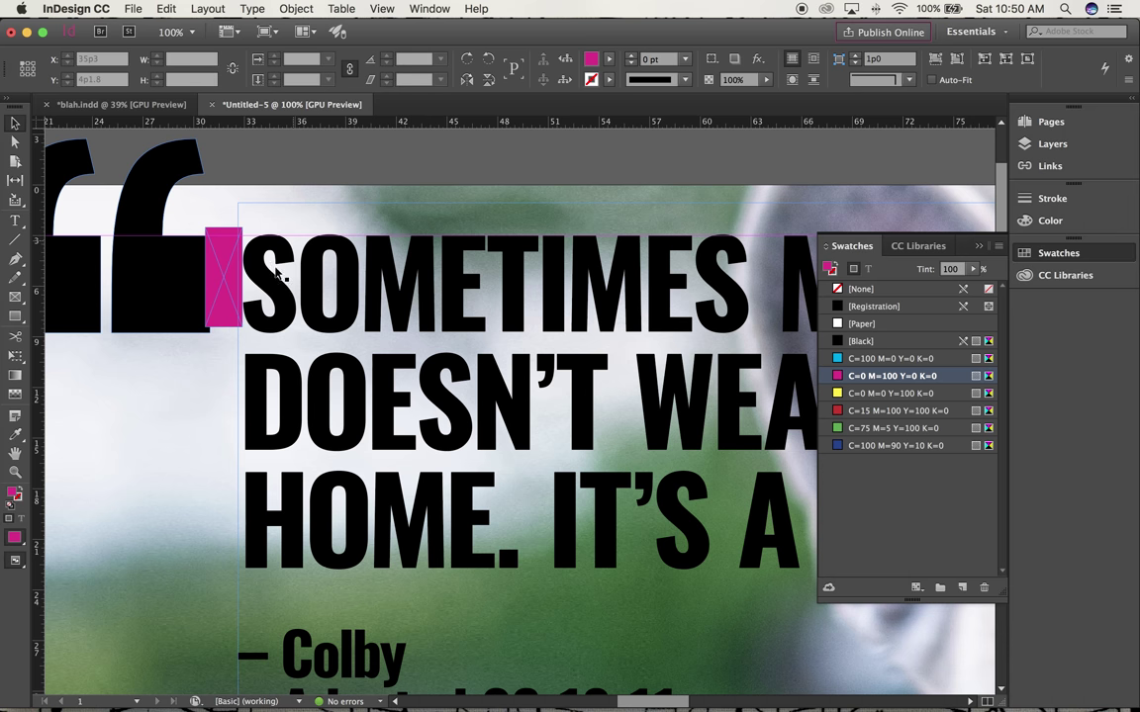
left_click(226, 286)
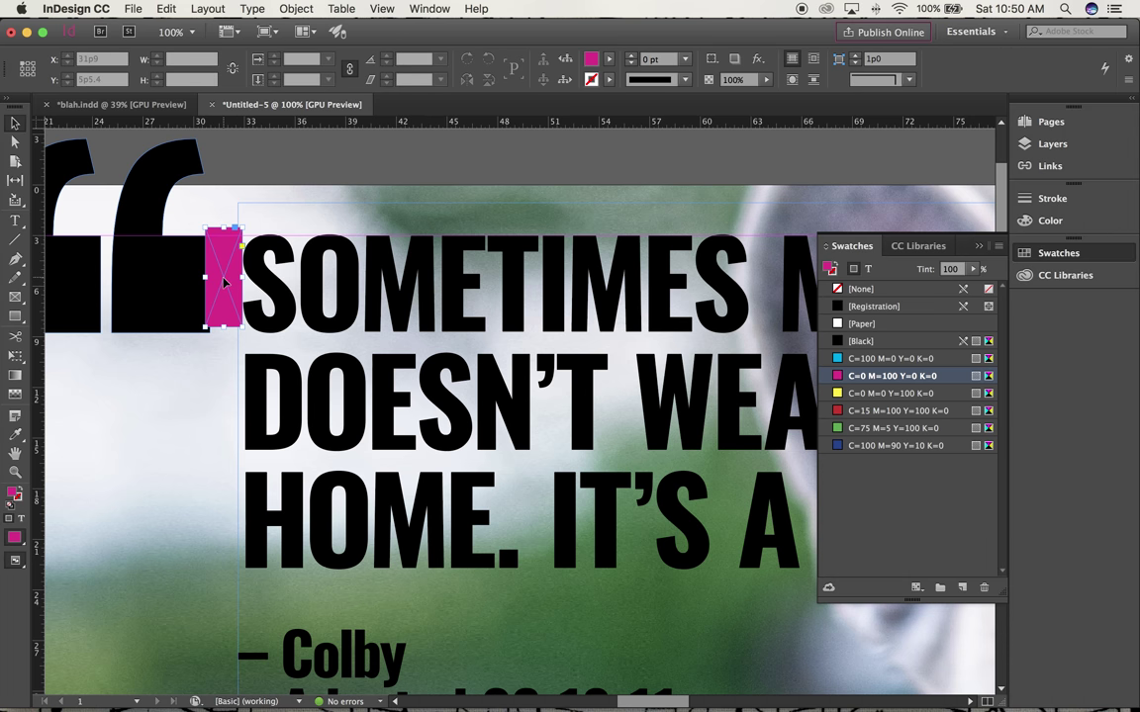
key("w")
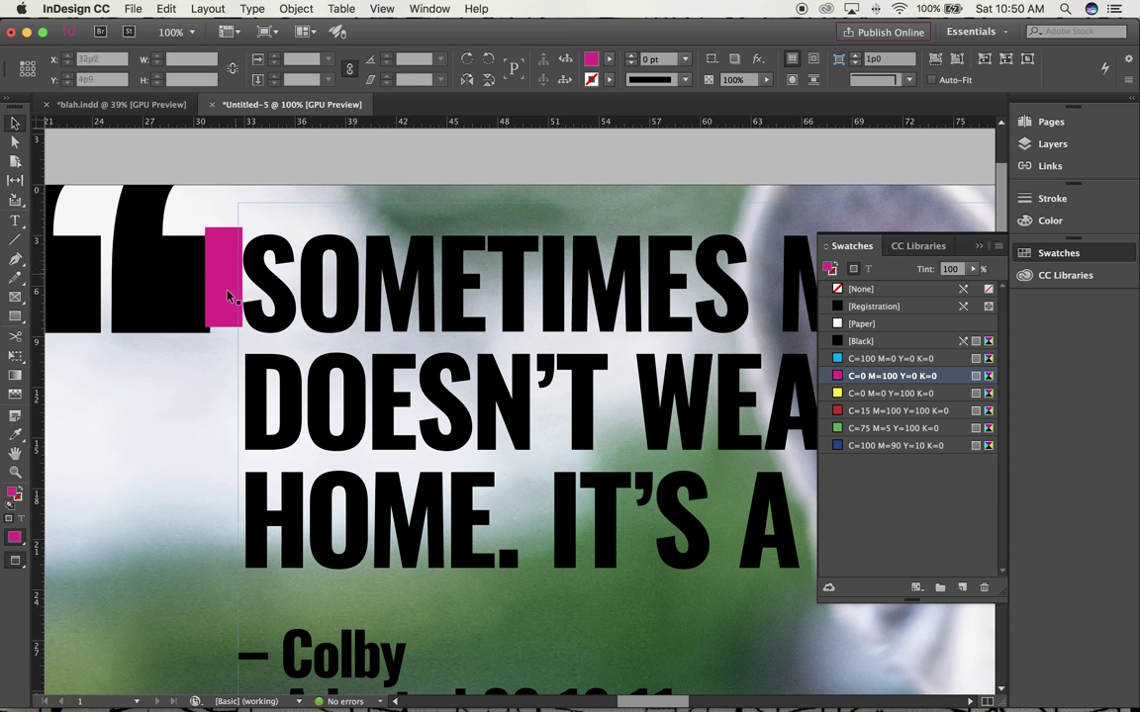
left_click_drag(228, 295, 229, 294)
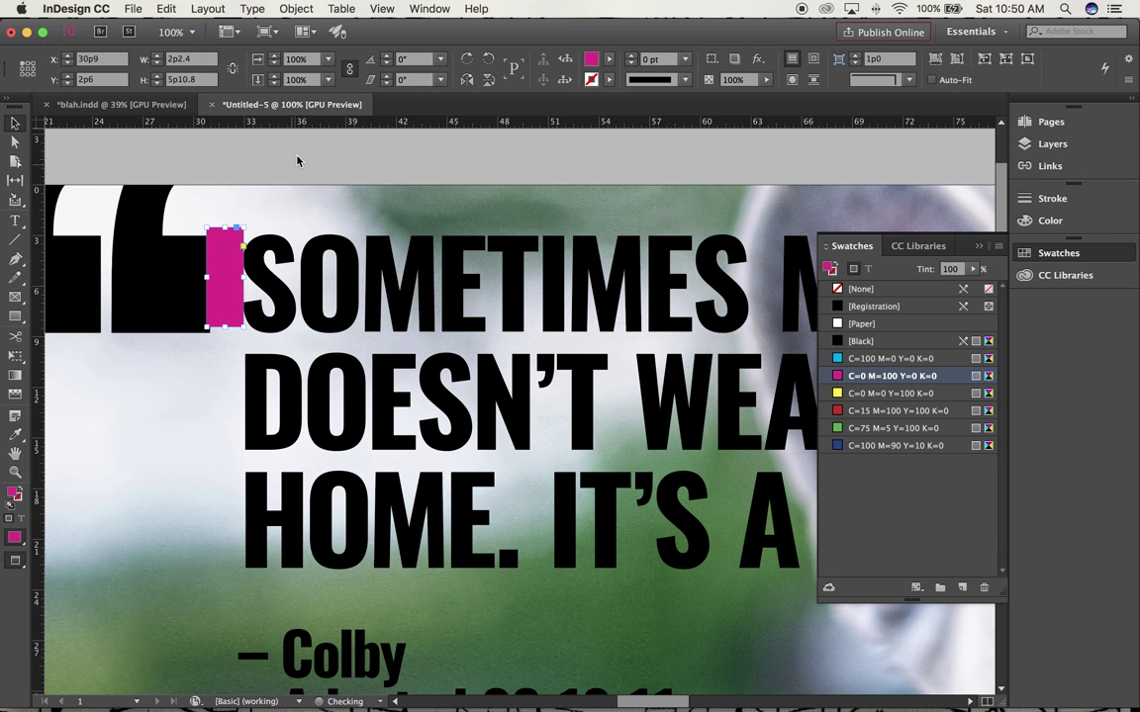
Nudge the opening quotation marks left until their edge meets the magenta spacer, and deselect them
left_click(178, 287)
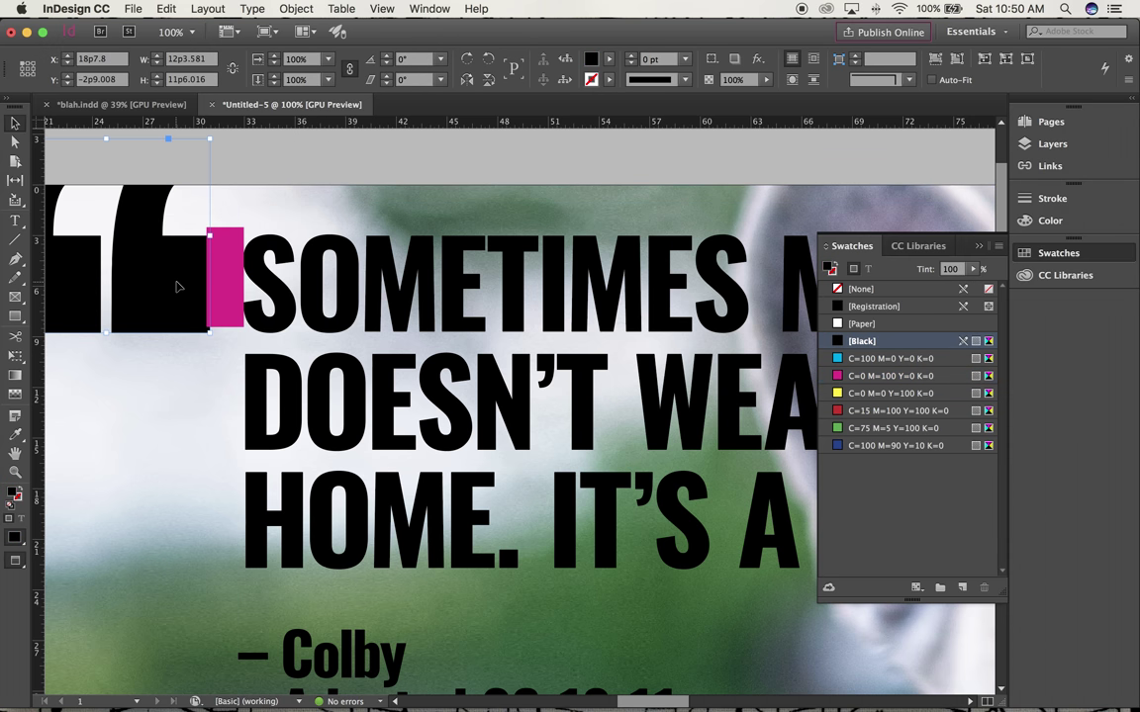
key("Left")
key("Left")
key("Left")
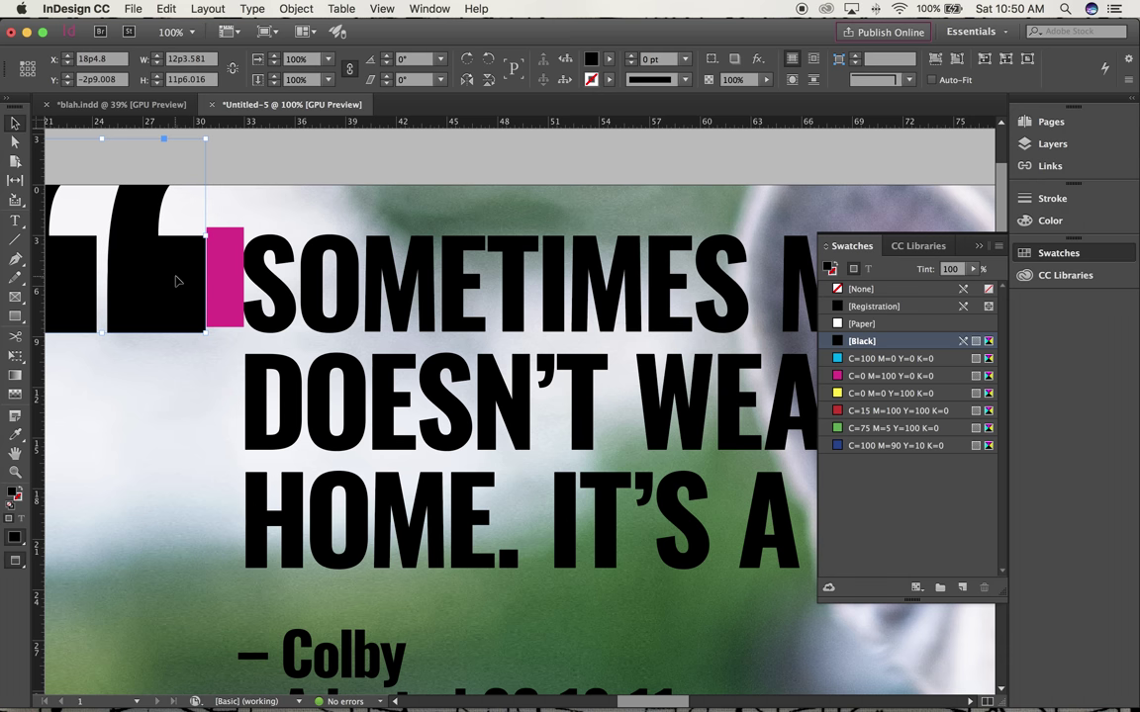
key("Right")
left_click(341, 262)
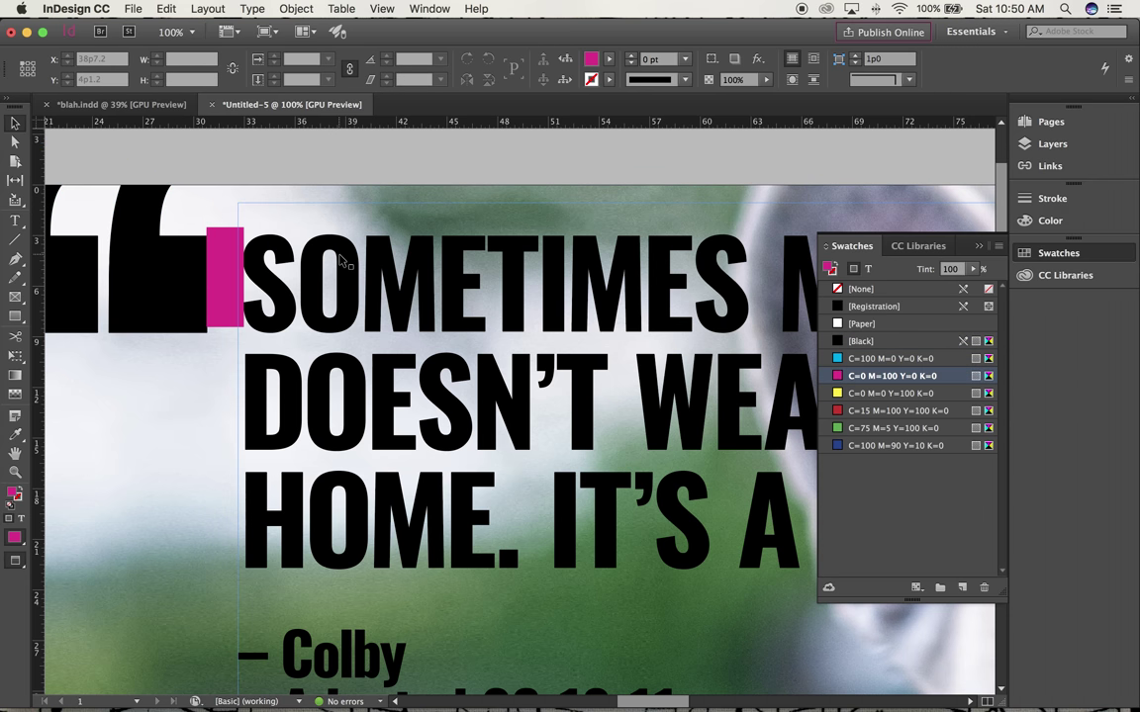
Copy the opening quotation marks and paste a duplicate onto the page
key("super+0")
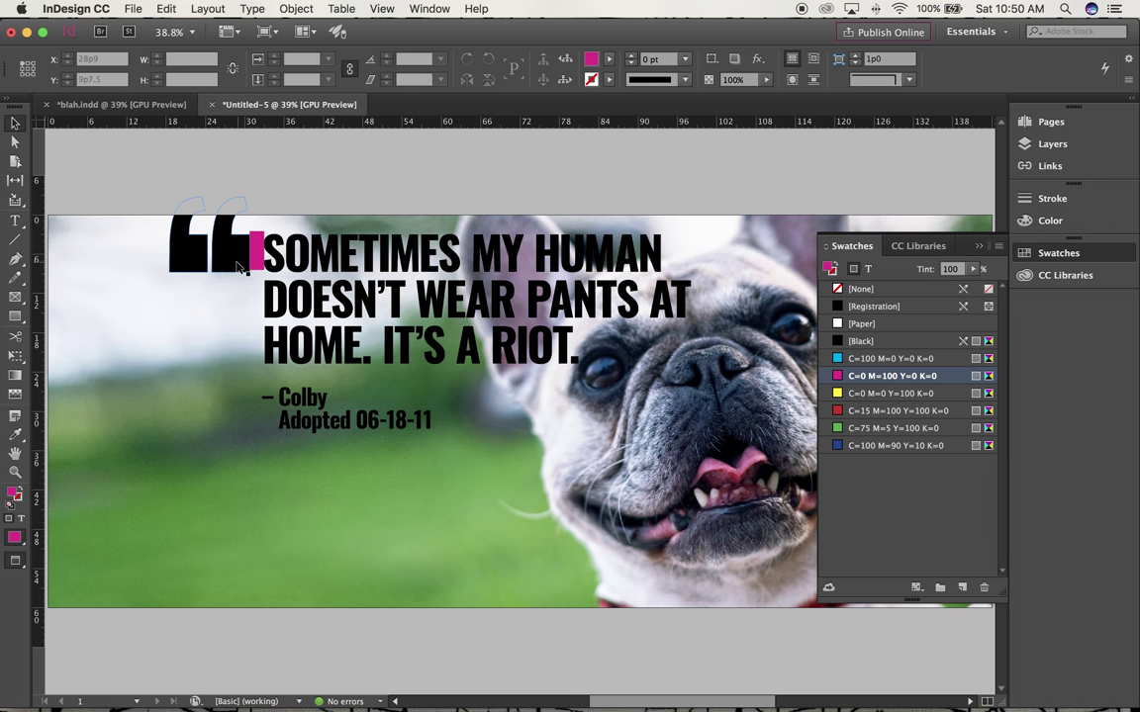
left_click(203, 243)
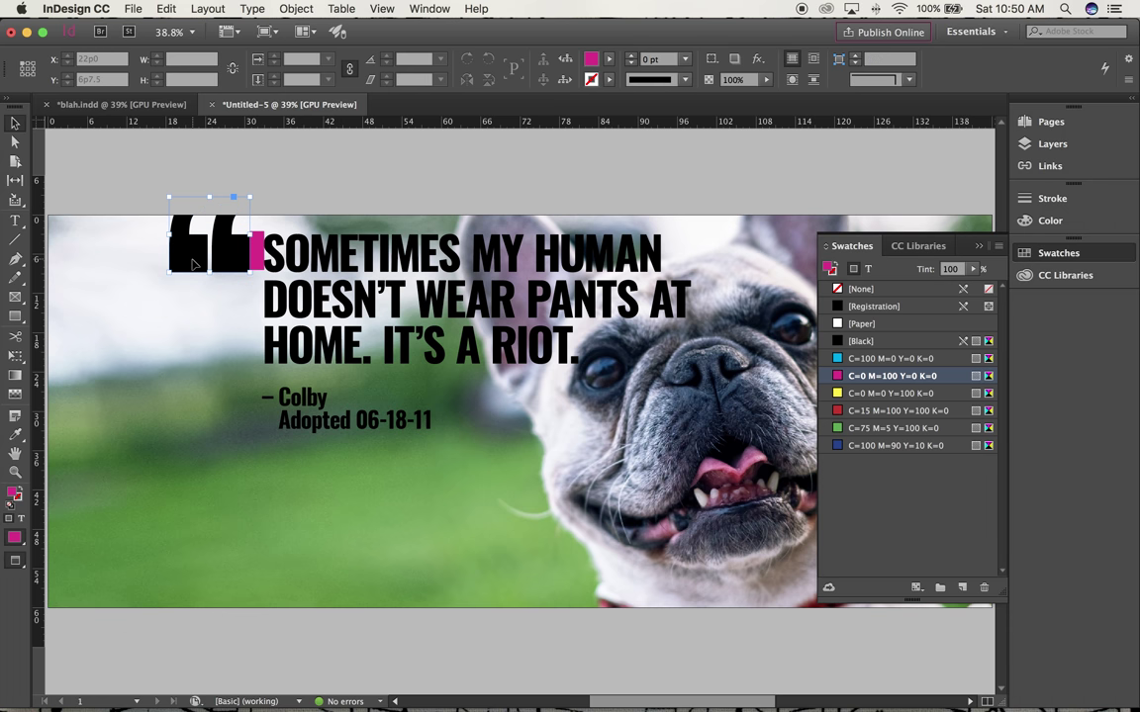
left_click(165, 7)
left_click(201, 83)
left_click(165, 8)
left_click(180, 97)
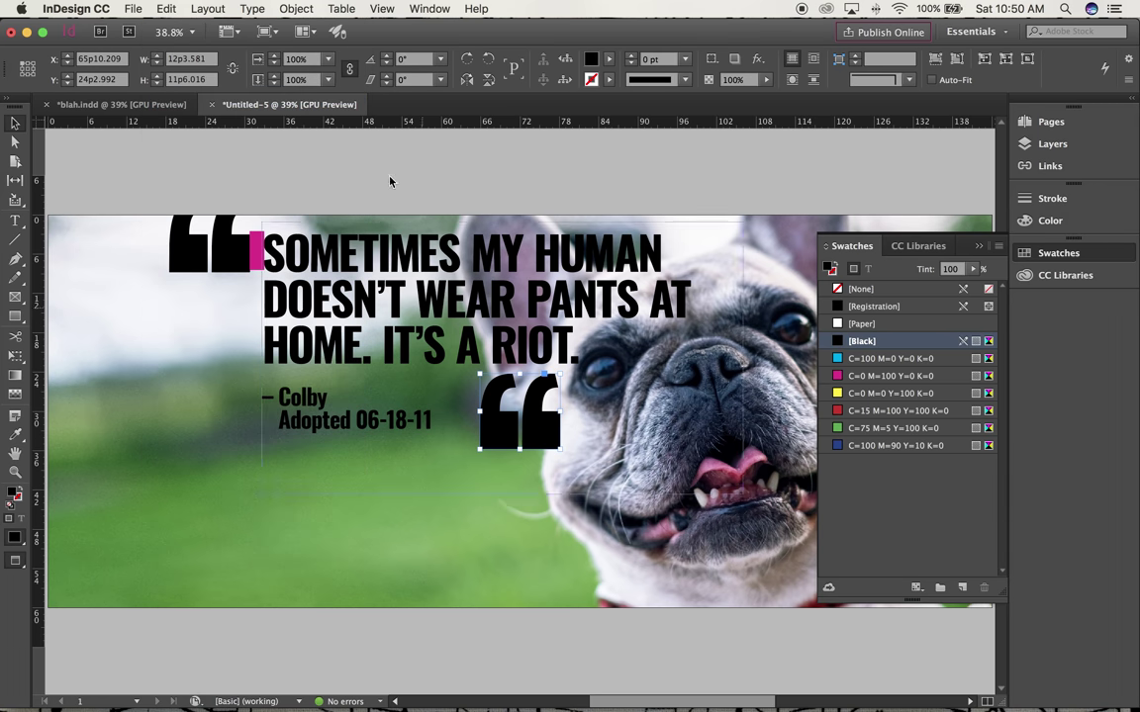
Rotate the pasted quotation marks 180° and move them just after "RIOT." to about X 96p3.6, Y 28p7.5
left_click(422, 63)
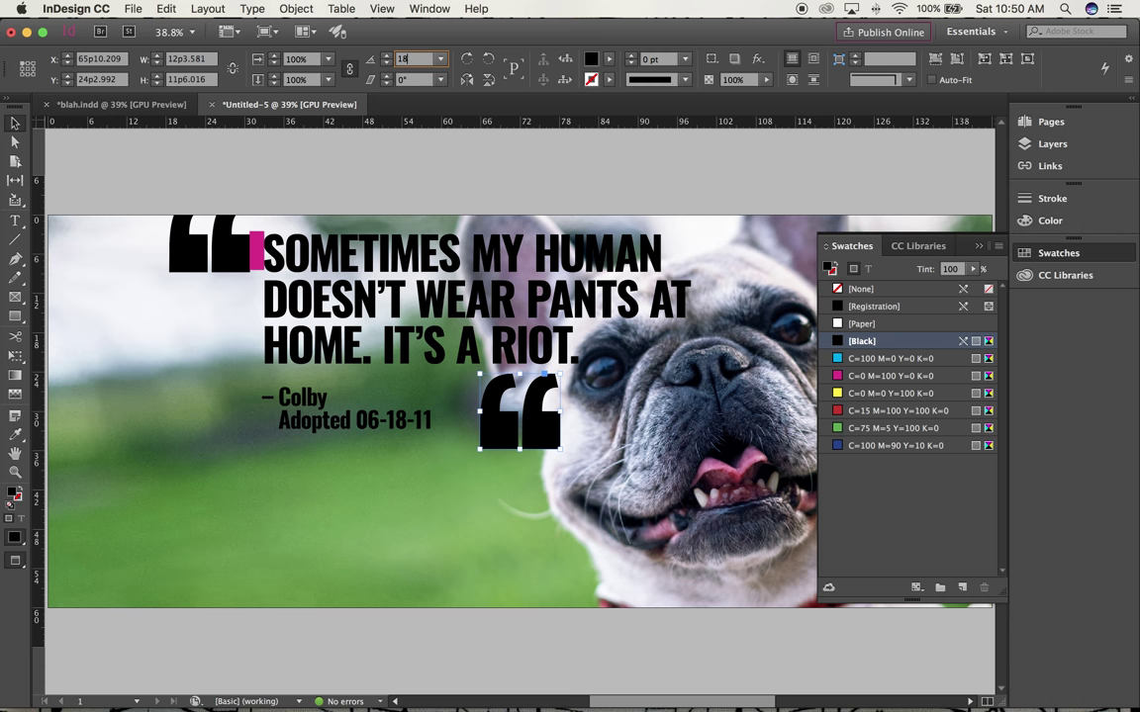
key("Return")
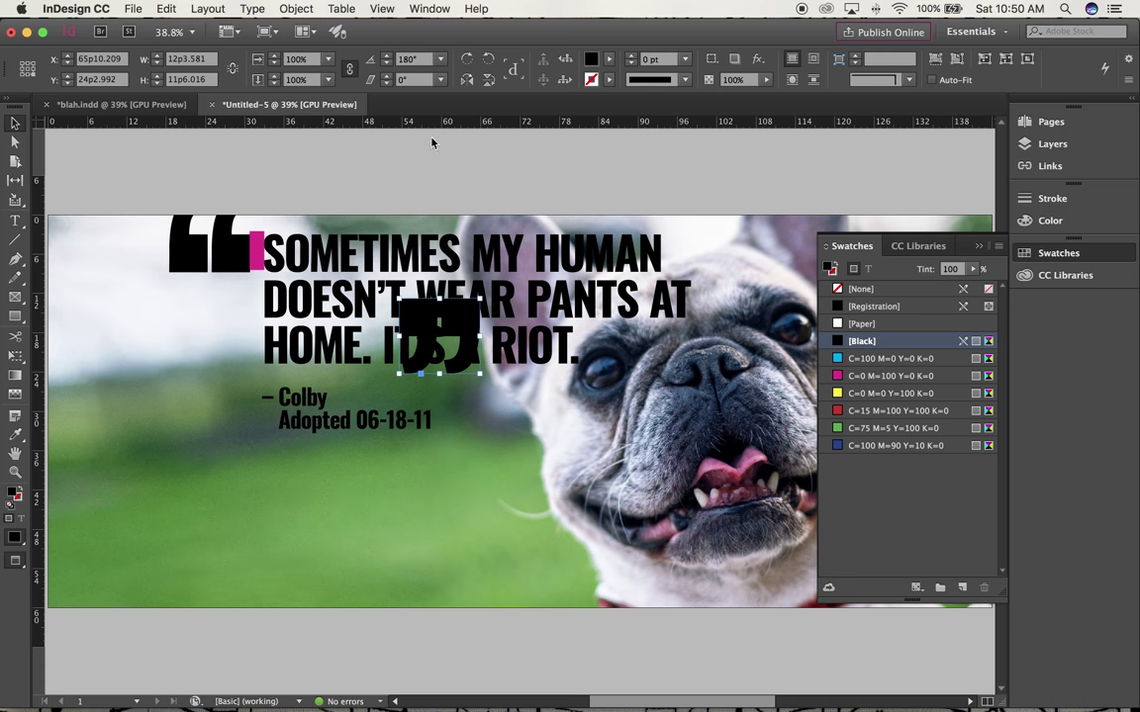
left_click_drag(424, 326, 619, 354)
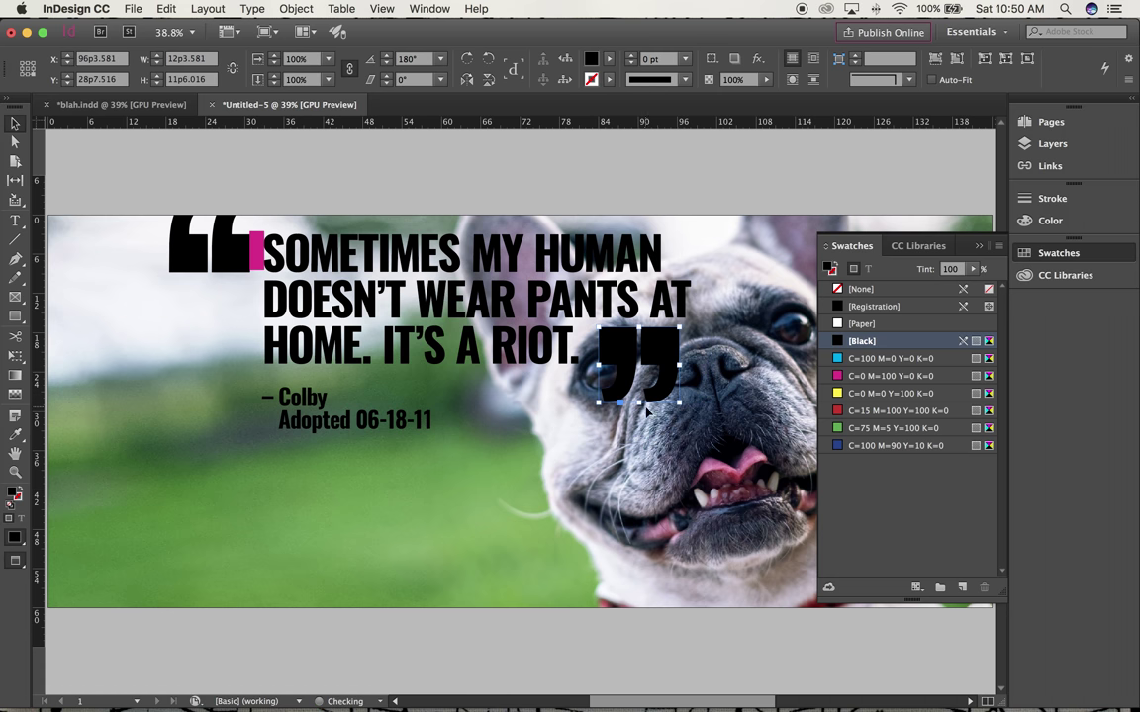
Move the magenta spacer against the period after "RIOT.", to X 80p11 and Y 16p11.708
left_click(258, 263)
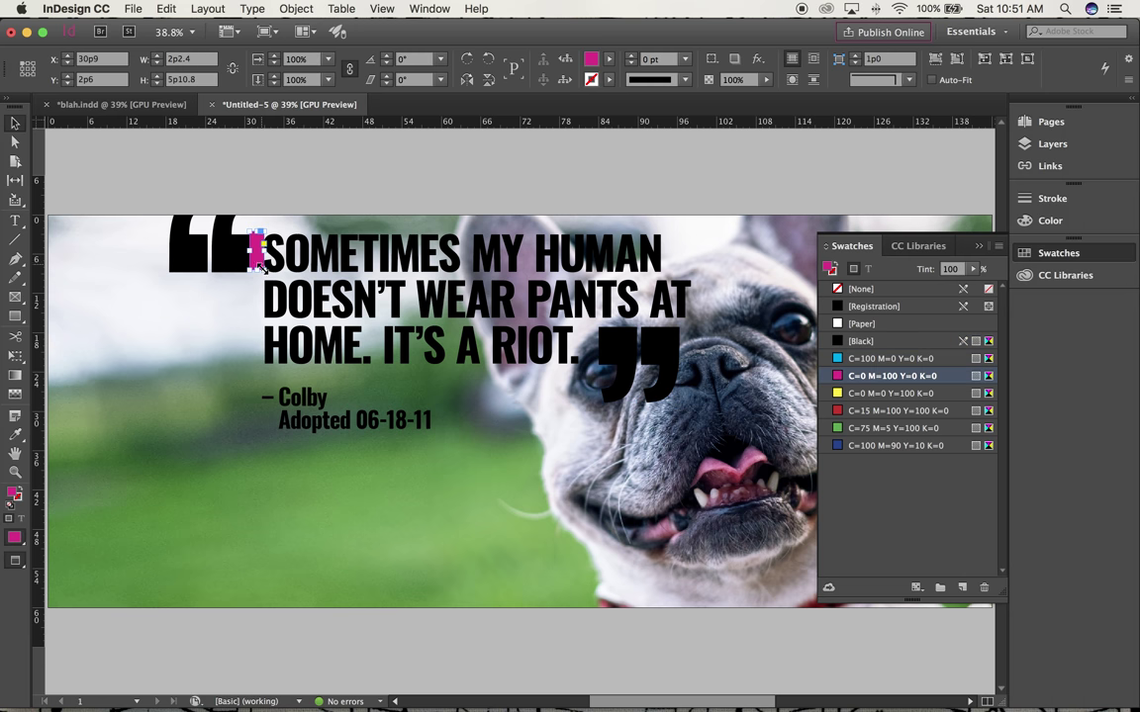
left_click_drag(257, 262, 589, 363)
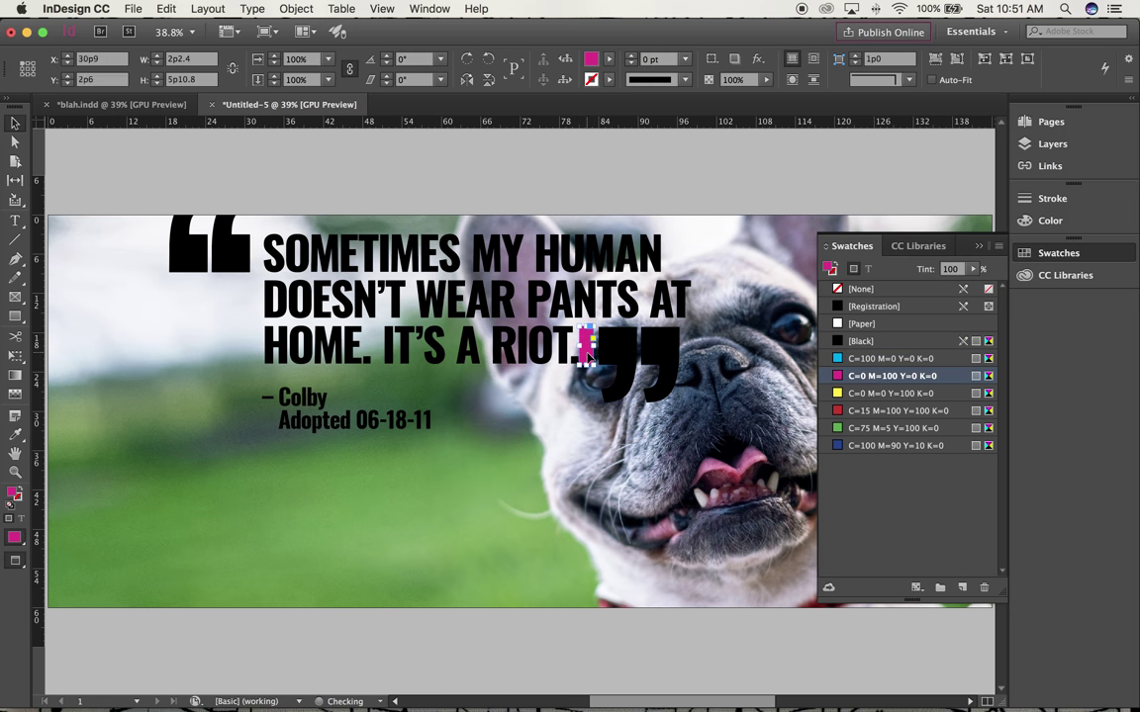
key("super+1")
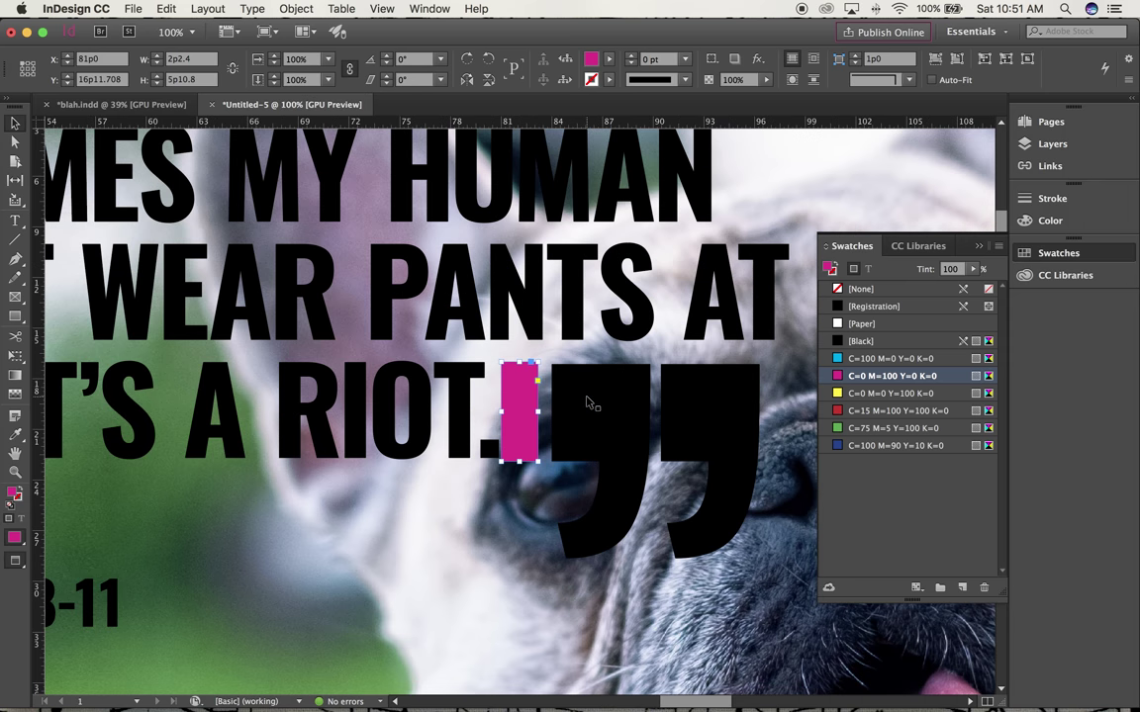
key("Left")
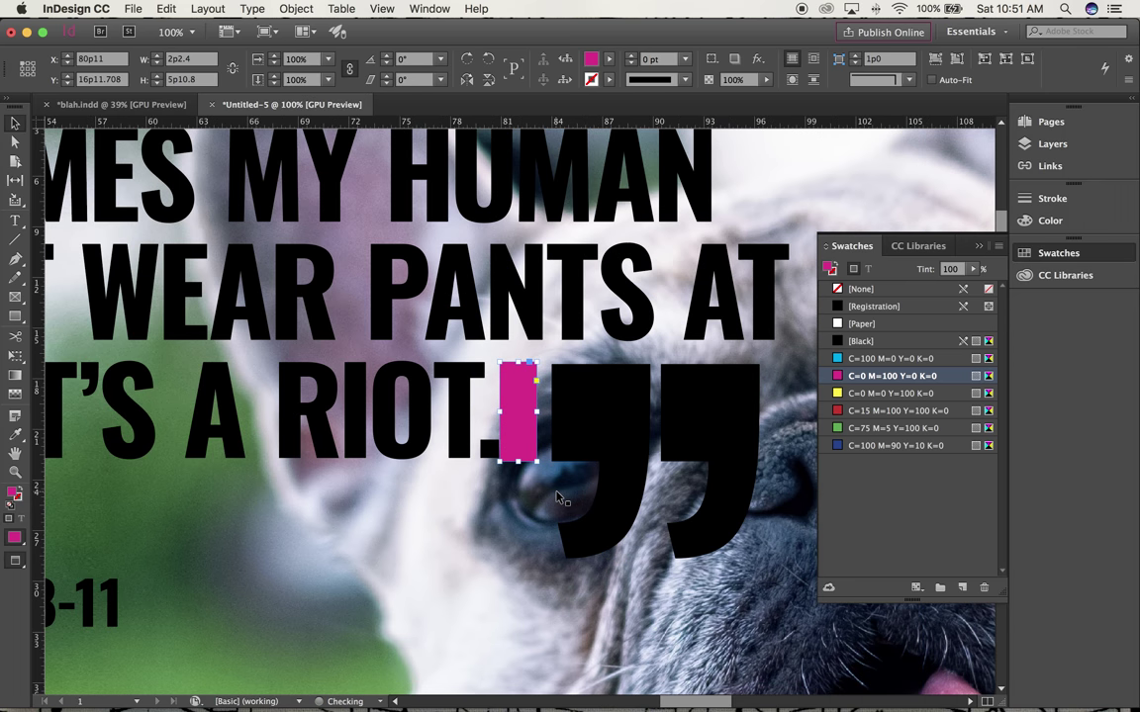
Nudge the closing quotation marks left against the magenta spacer, to X 95p4.581, and delete the spacer
left_click(594, 436)
key("Left")
key("Left")
key("Left")
key("Left")
key("Left")
key("Left")
key("Left")
key("Left")
key("Left")
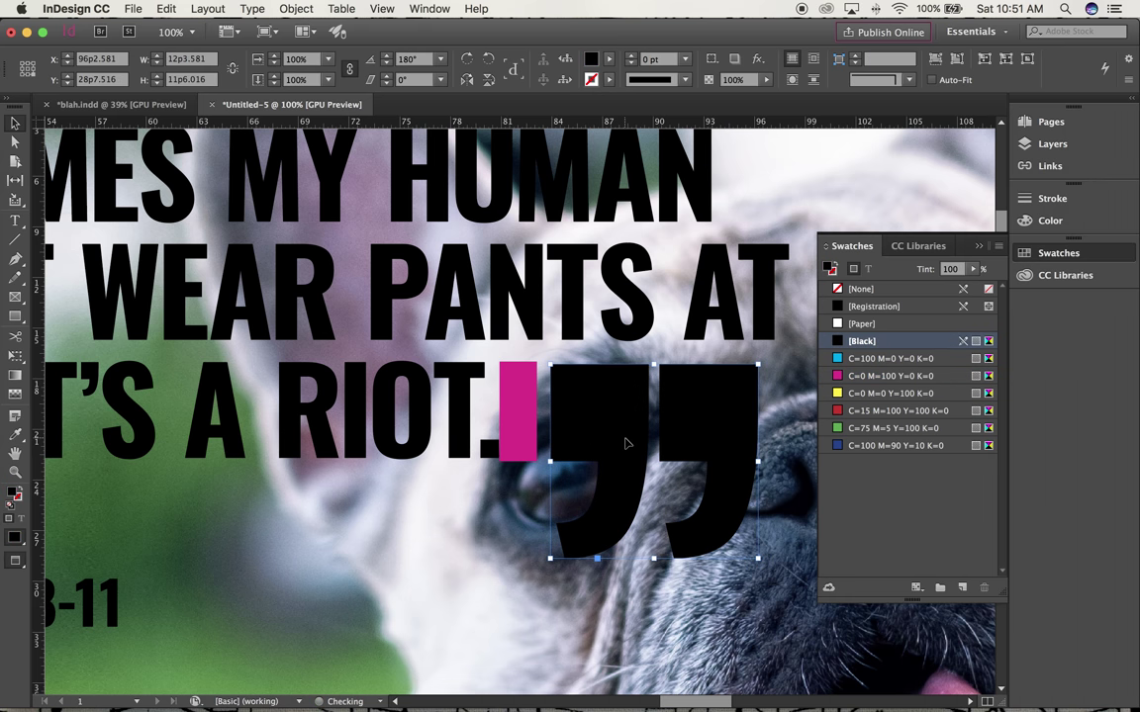
key("Left")
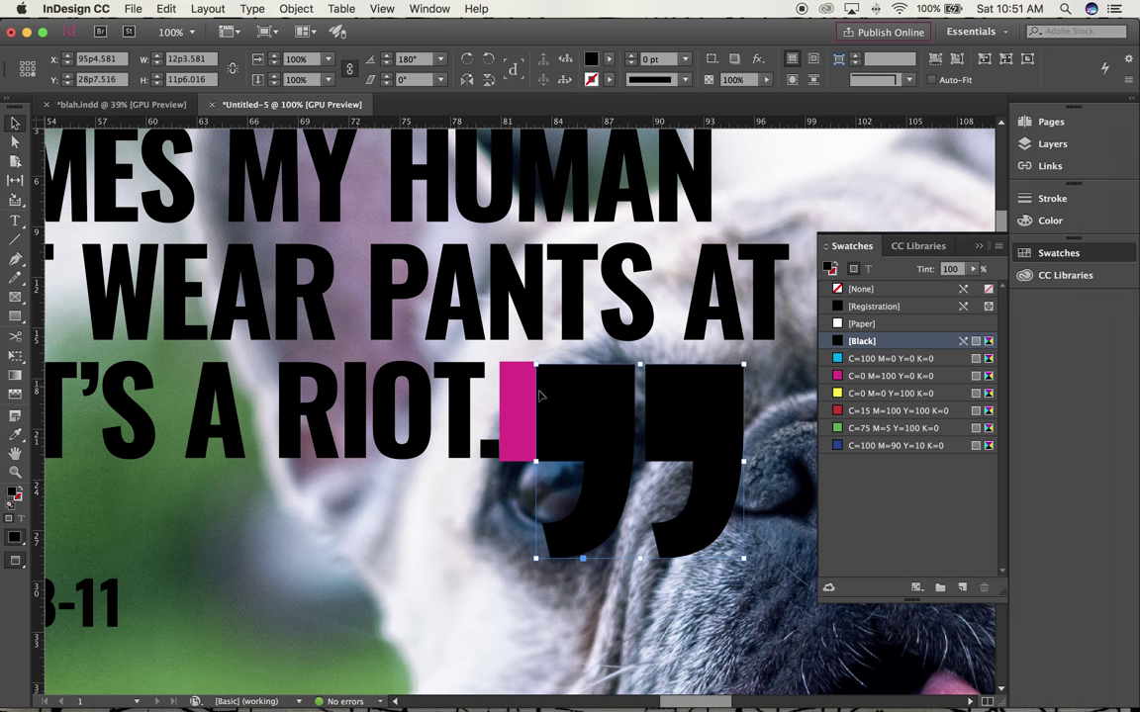
left_click(519, 400)
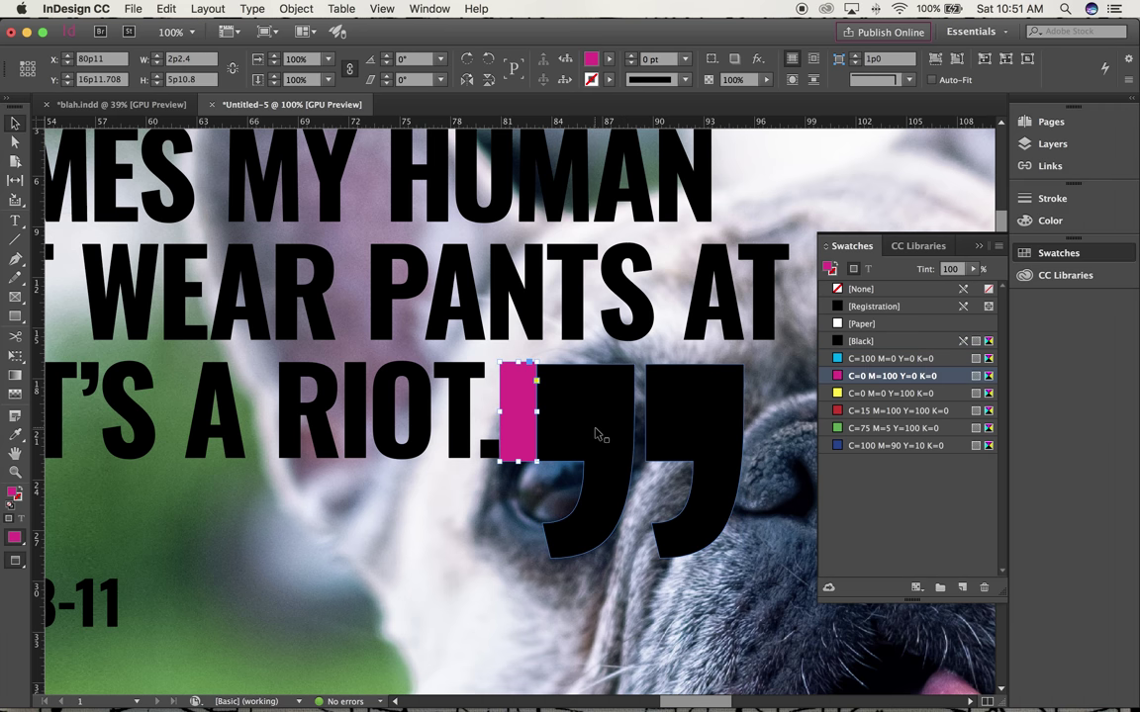
key("BackSpace")
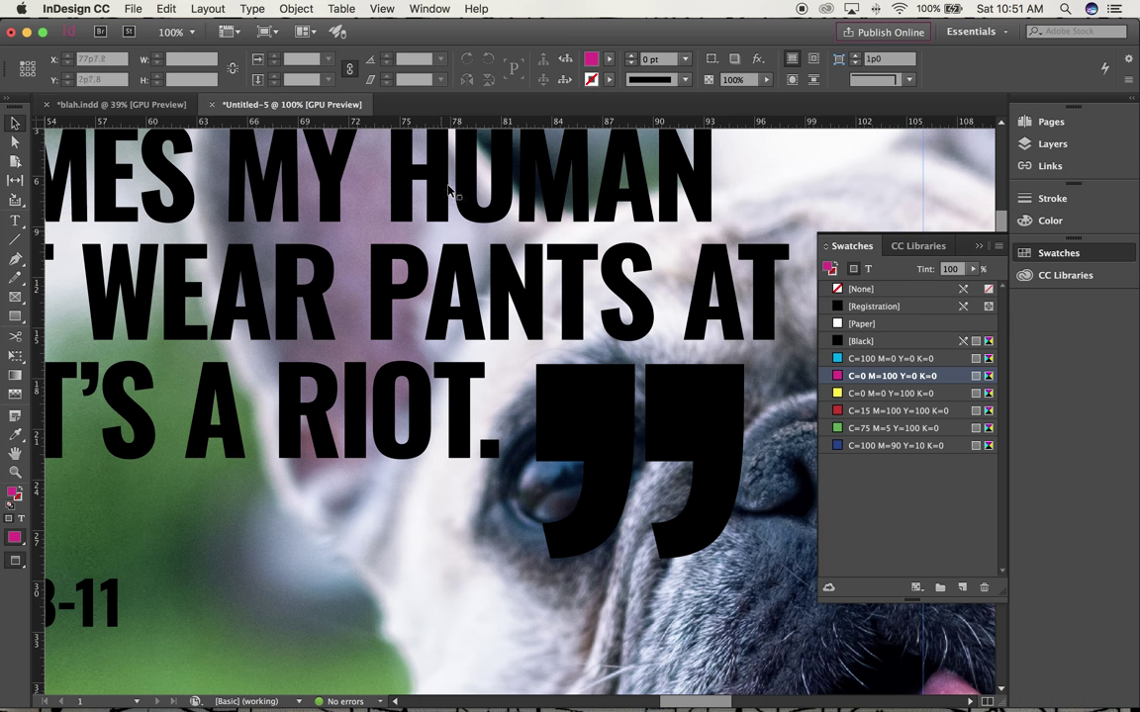
Add horizontal ruler guides at the baseline and cap height of the headline's last line, at Y 22p7.8 and Y 16p10.8
left_click(436, 122)
left_click_drag(436, 122, 475, 459)
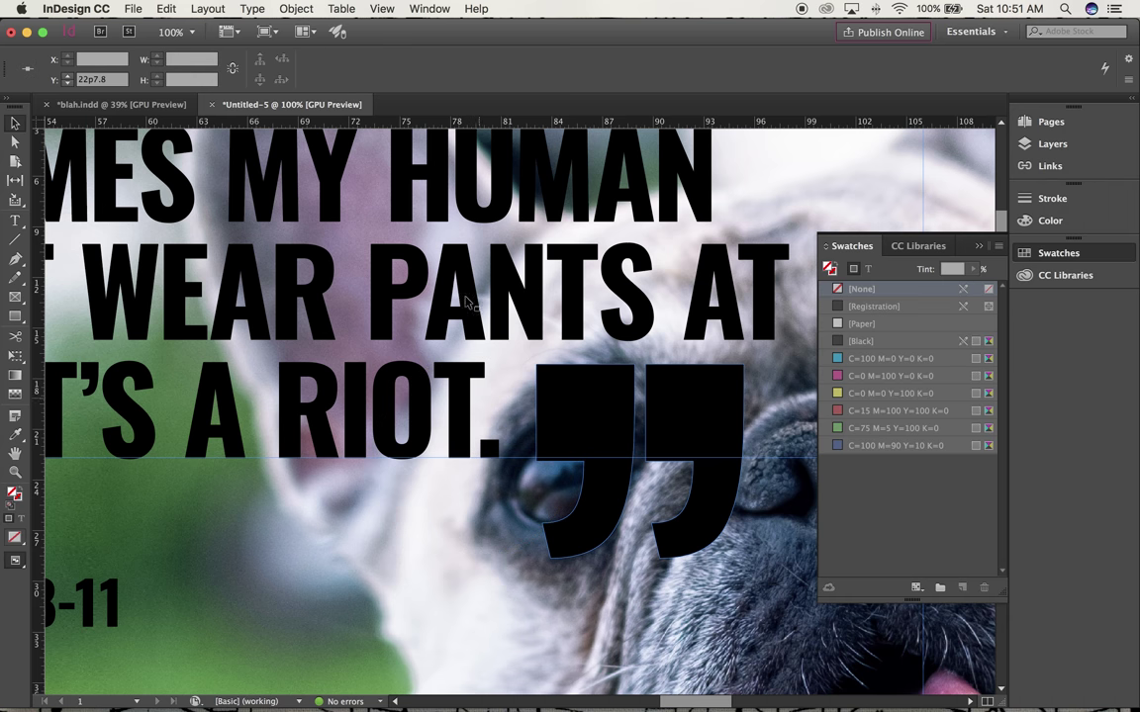
left_click_drag(431, 124, 514, 362)
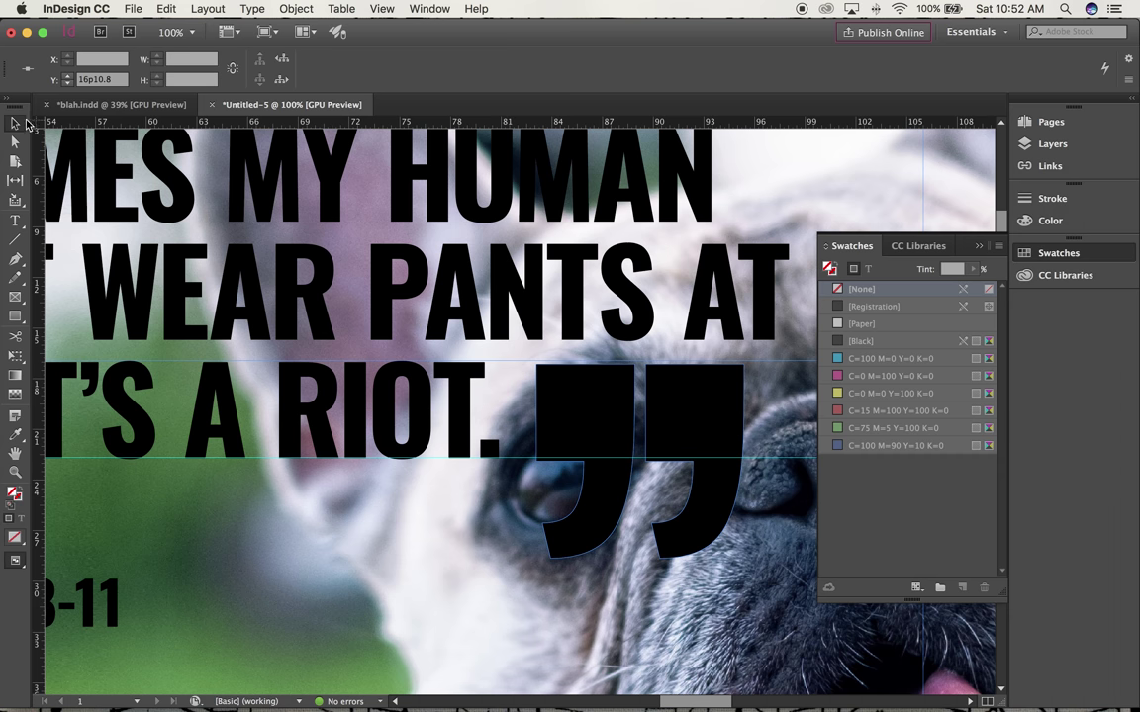
Nudge the closing quotation marks up to Y 28p4.516 so they align with the guides, and deselect them
left_click(584, 403)
key("Up")
key("Up")
key("Up")
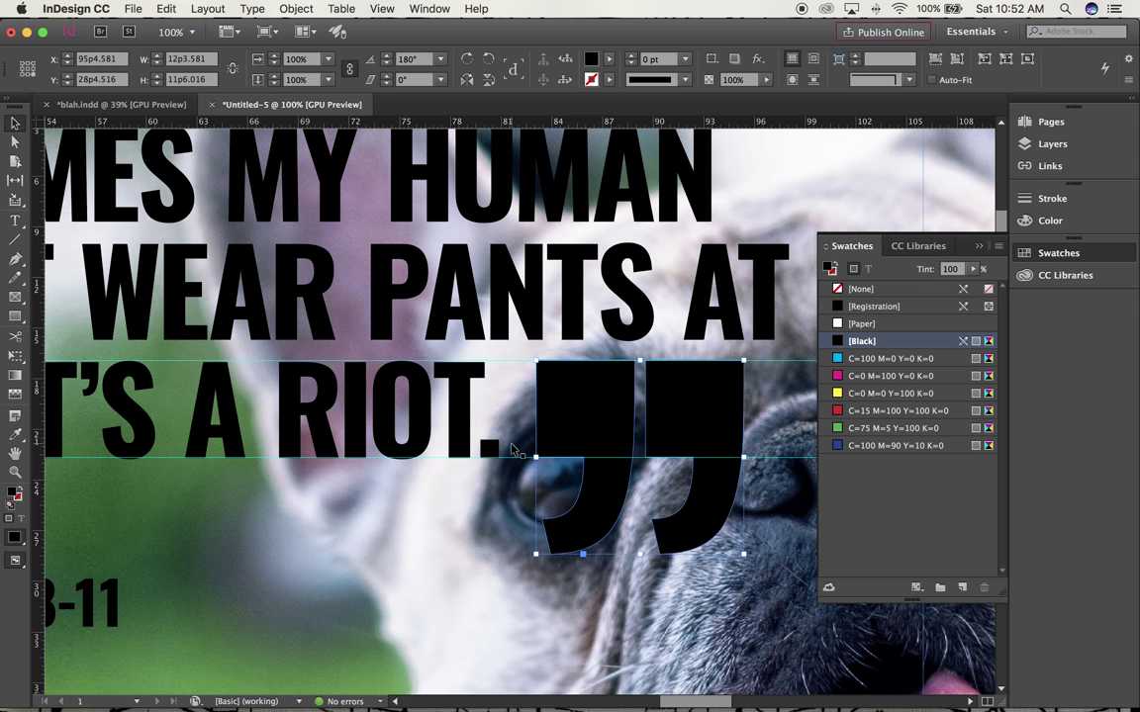
key("super+0")
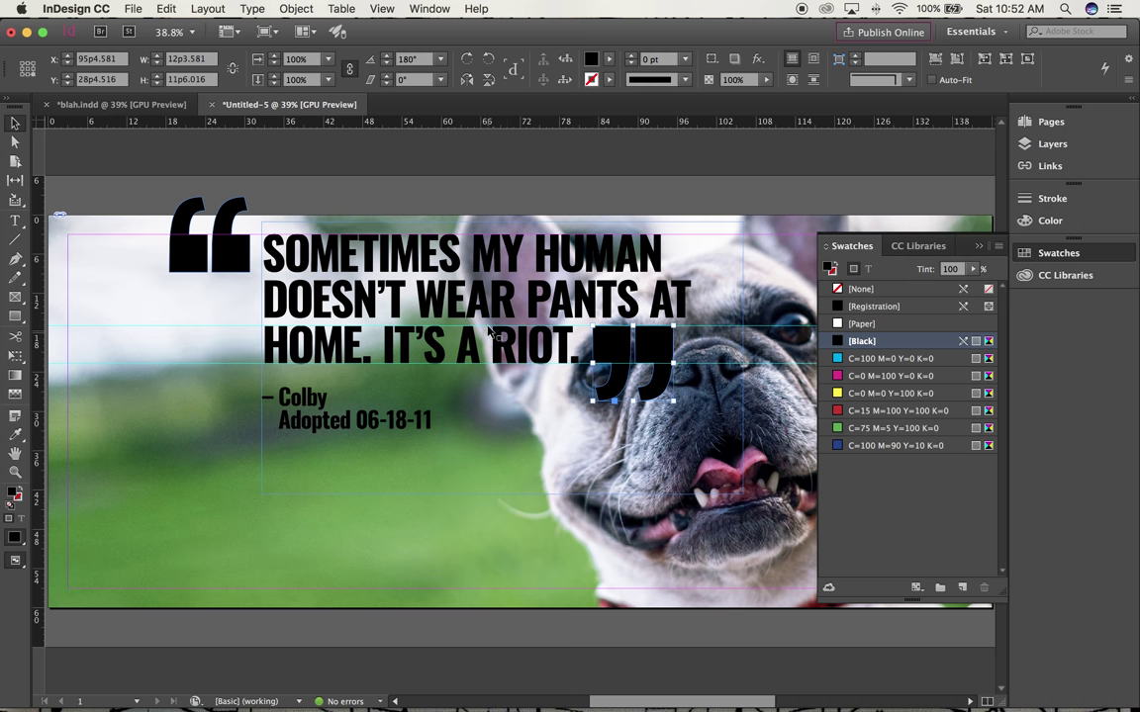
left_click(477, 195)
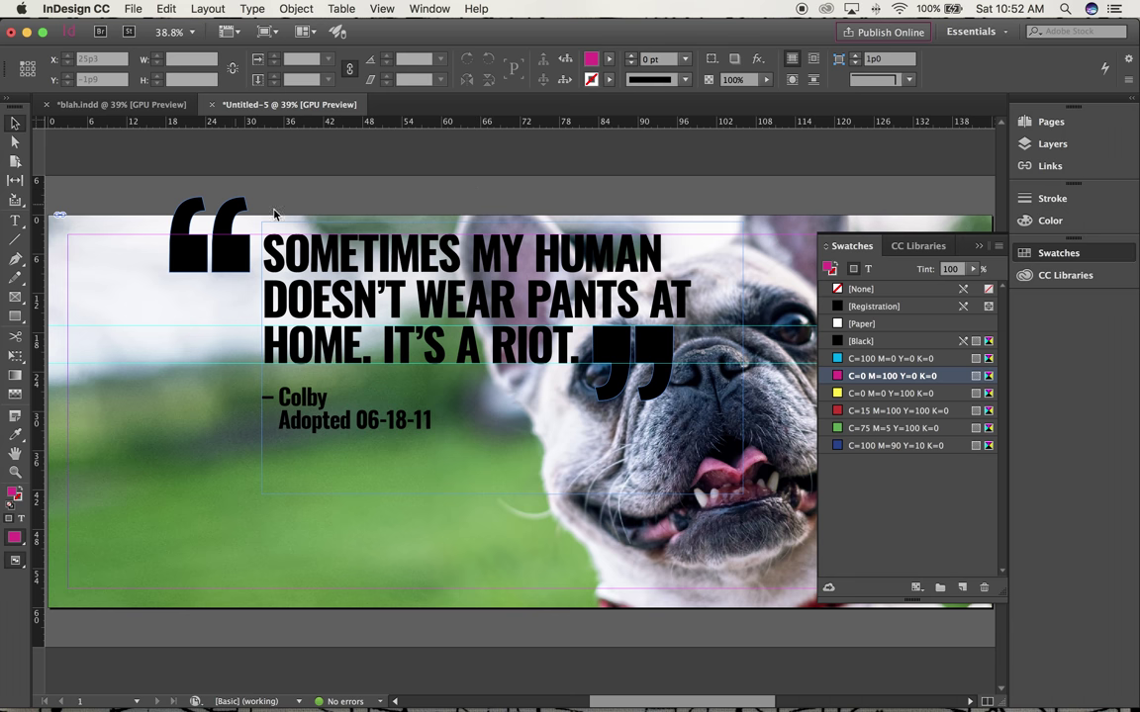
left_click(519, 510)
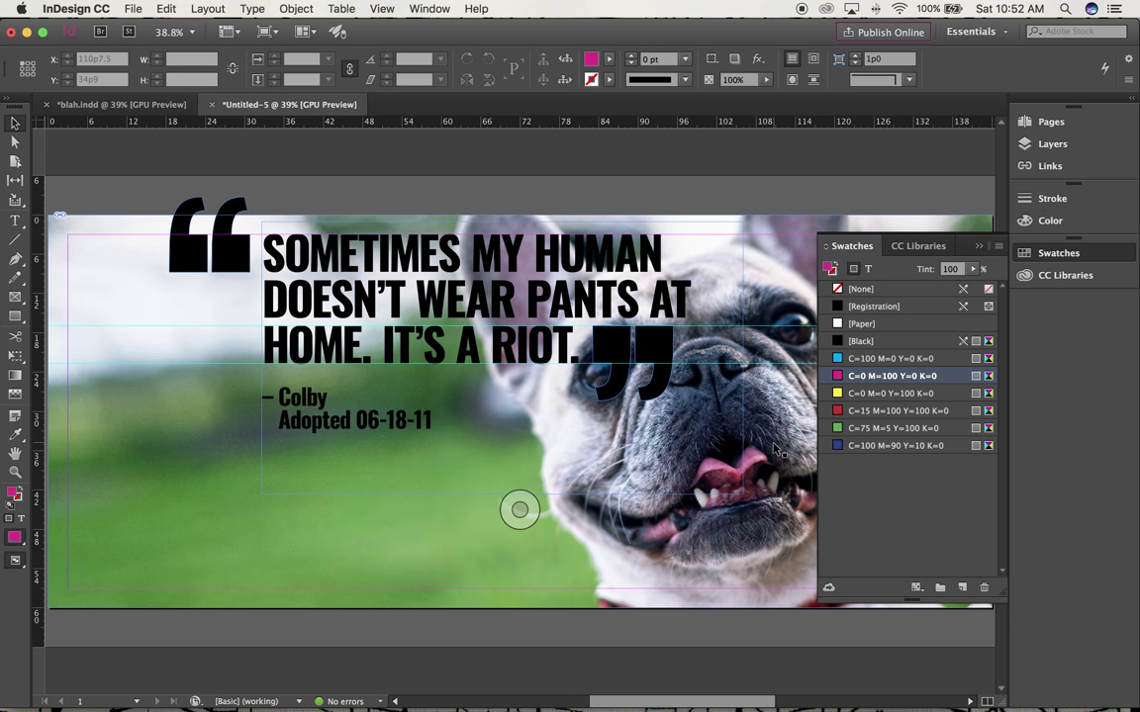
left_click(1066, 259)
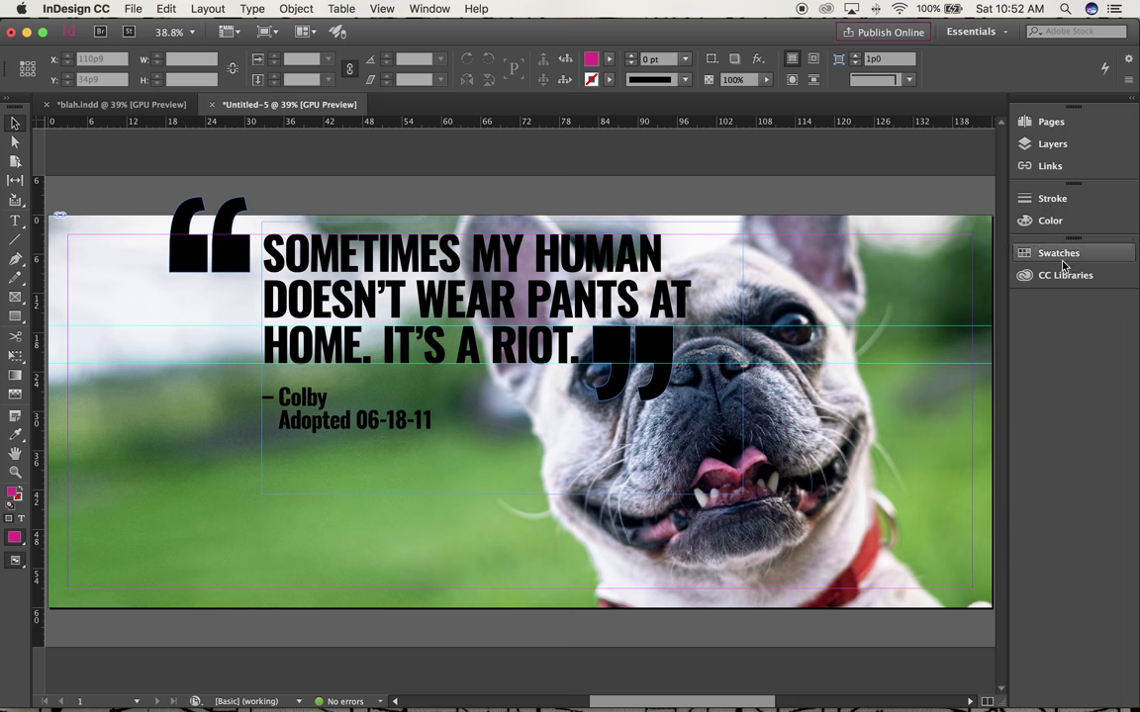
left_click(1053, 255)
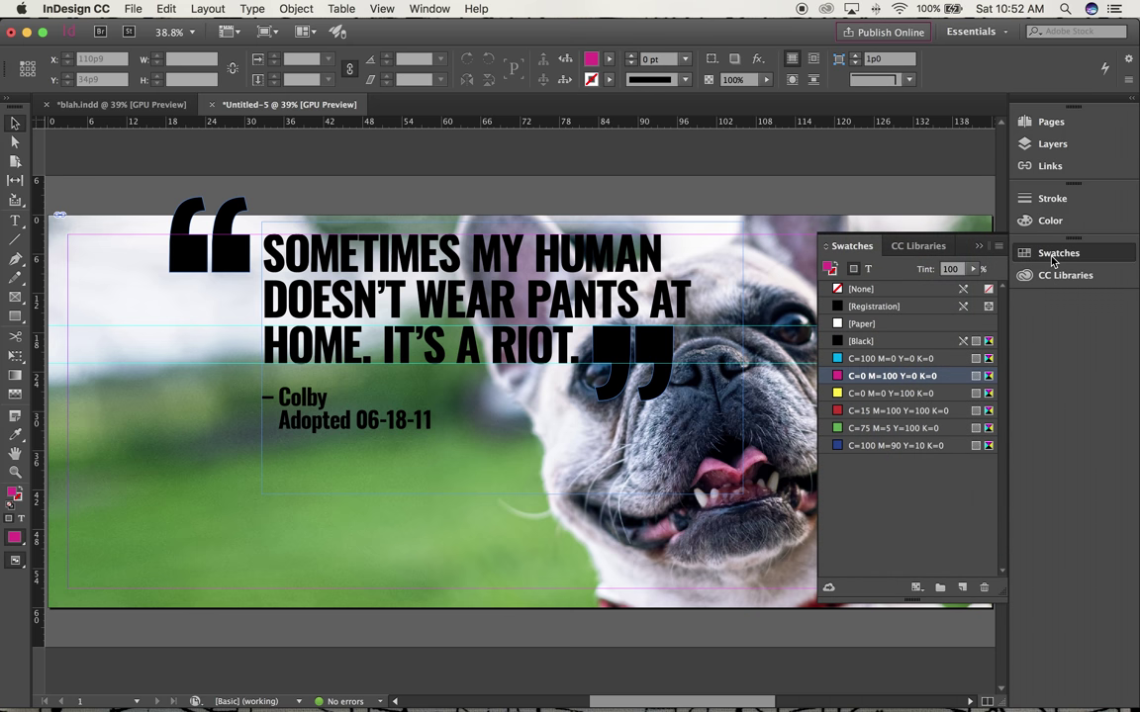
left_click(980, 248)
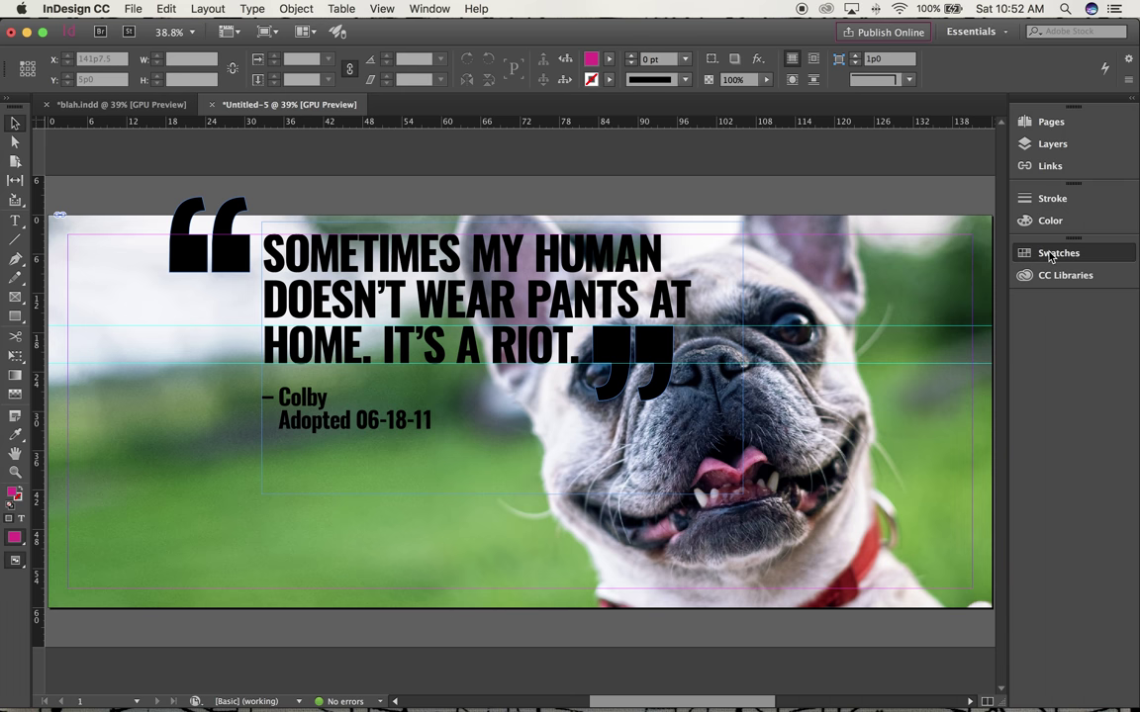
left_click(1051, 255)
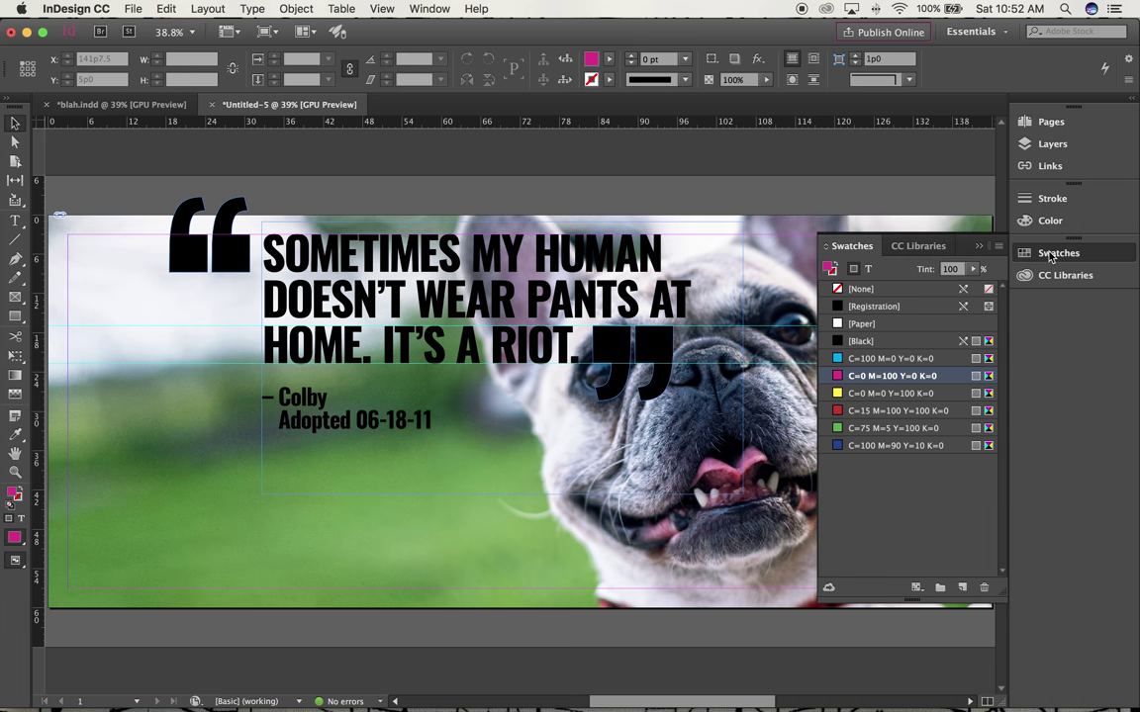
Create a process CMYK color swatch with Cyan 0, Magenta 50, Yellow 100 and Black 0
left_click(998, 246)
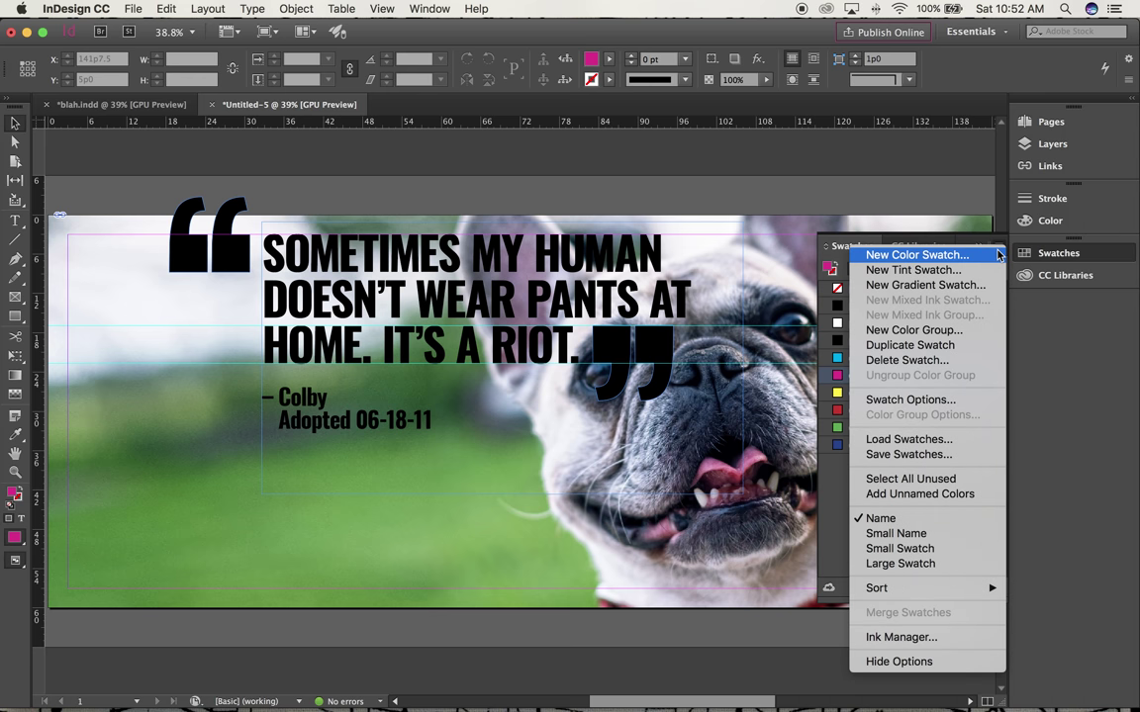
left_click(898, 256)
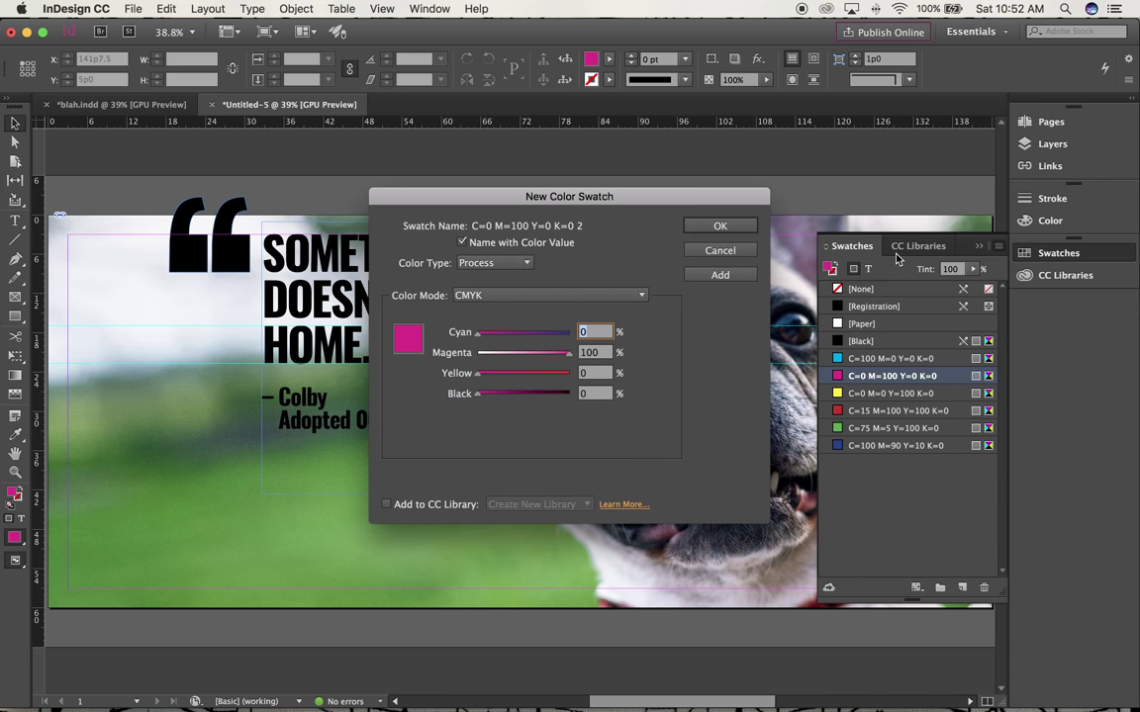
key("Tab")
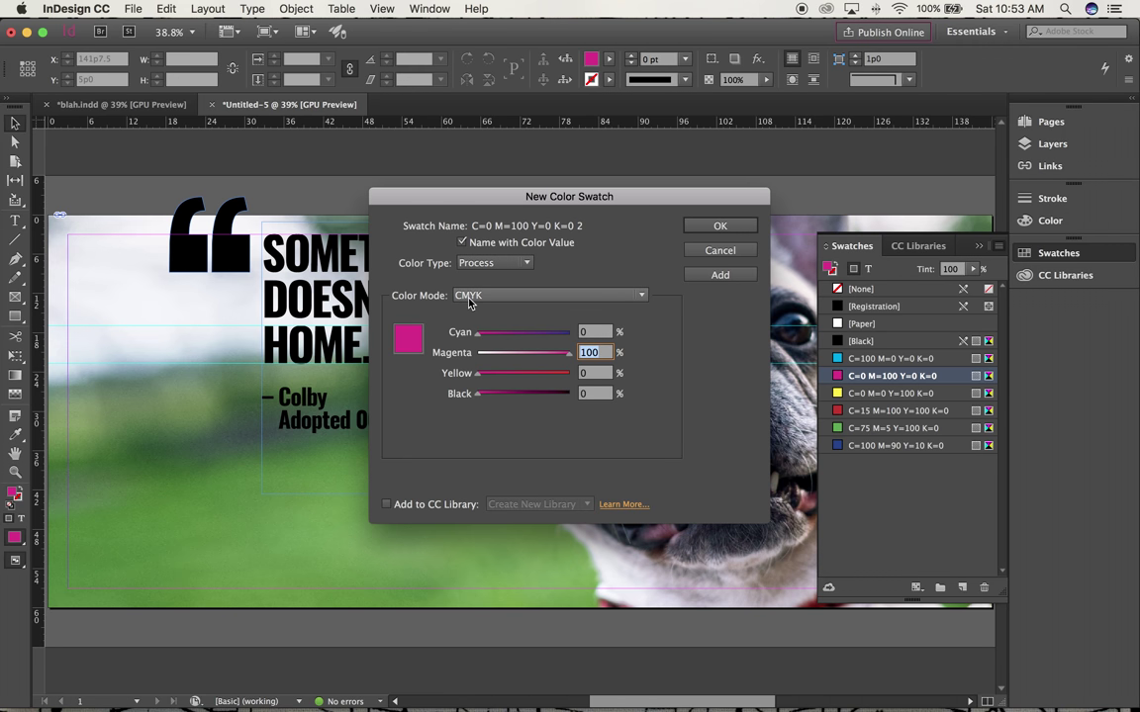
type("50")
key("Tab")
type("10")
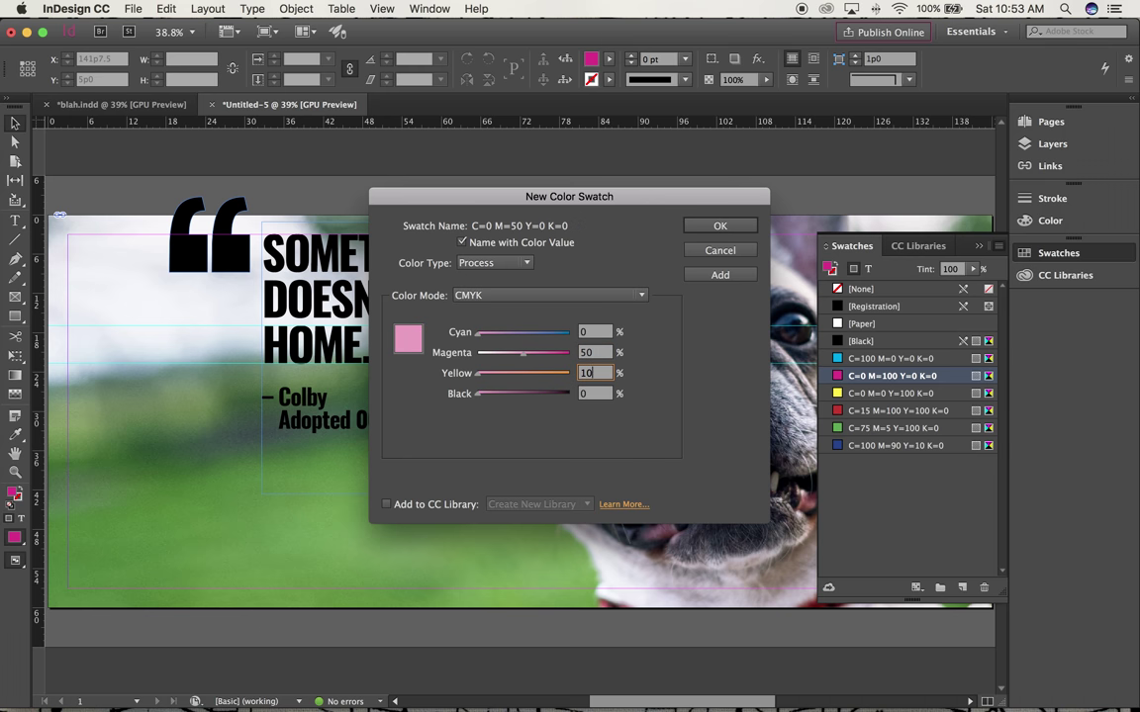
type("0")
key("Tab")
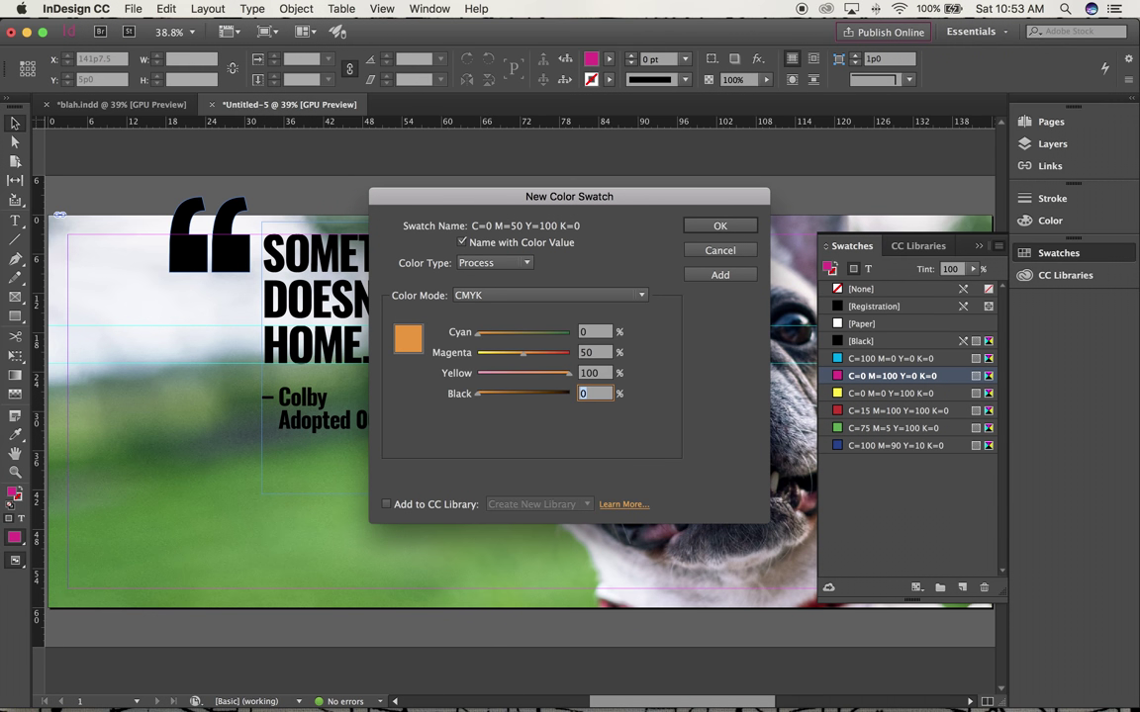
left_click(701, 230)
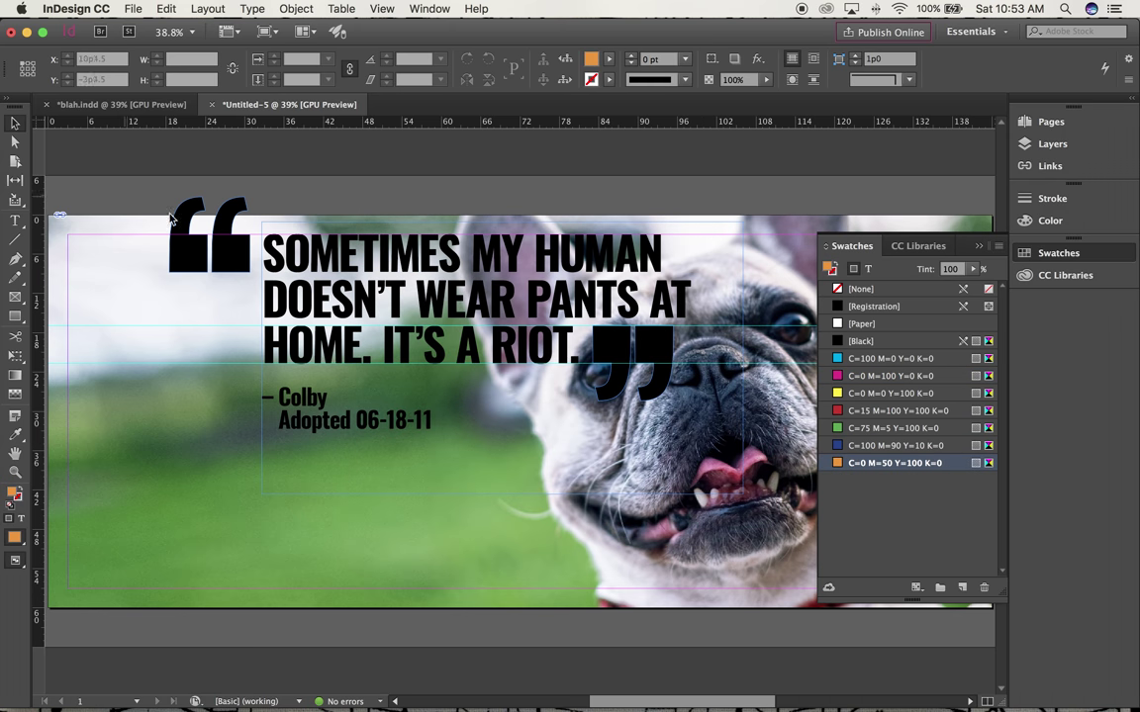
Fill the opening and closing quotation marks with the orange C=0 M=50 Y=100 K=0 swatch
left_click(203, 248)
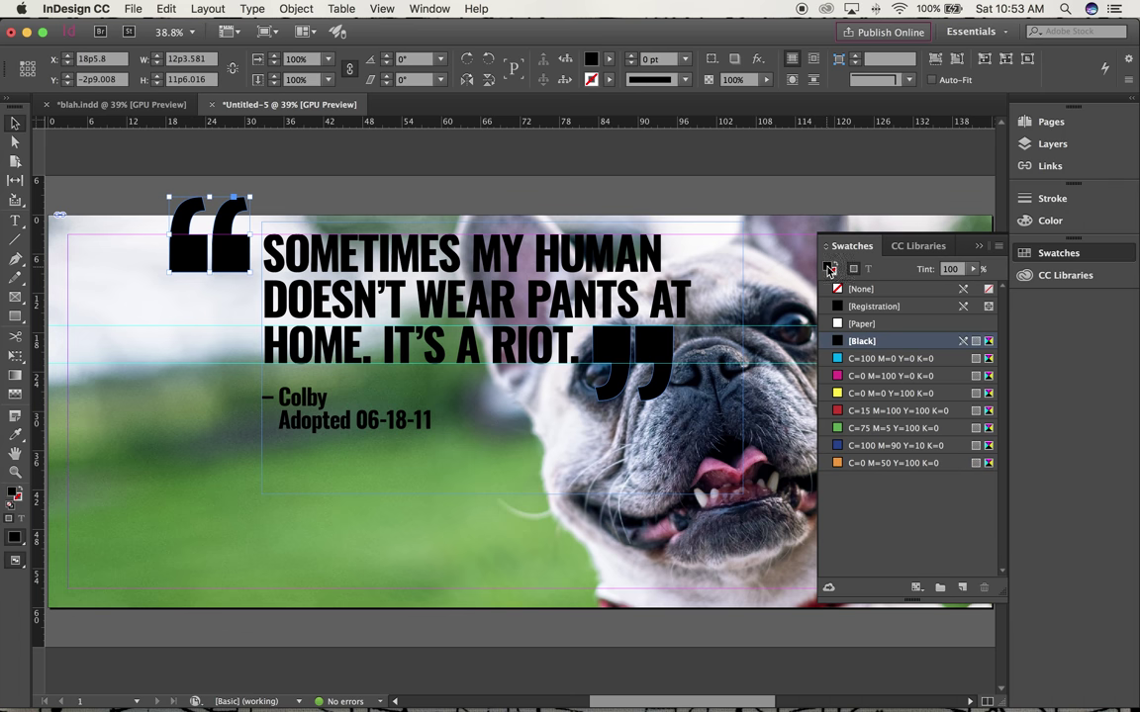
left_click(841, 463)
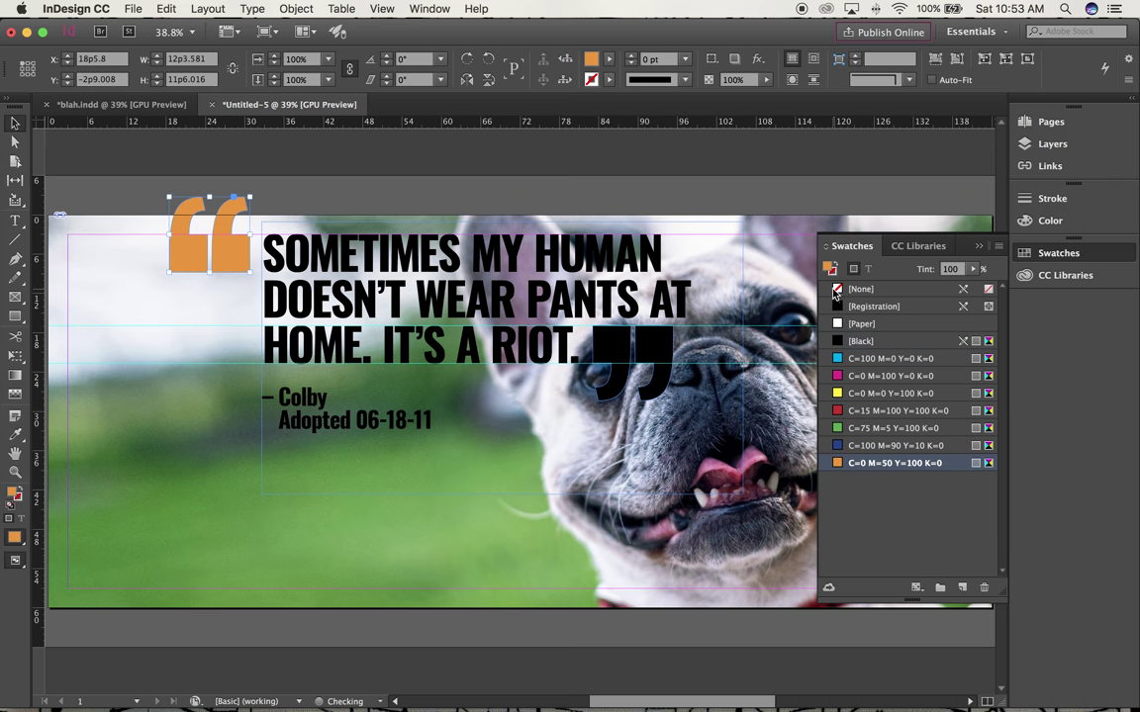
left_click(633, 351)
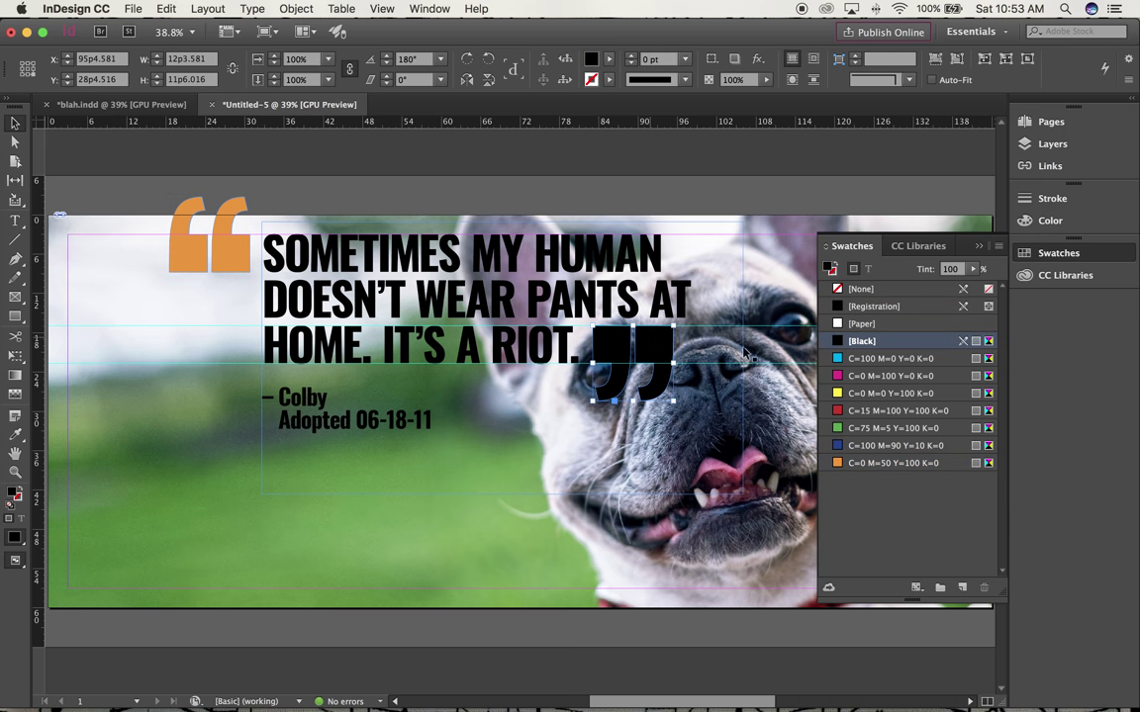
left_click(837, 464)
Color all the headline, name and adoption date text with the [Paper] swatch, and deselect the text
left_click(15, 219)
left_click_drag(432, 424, 233, 259)
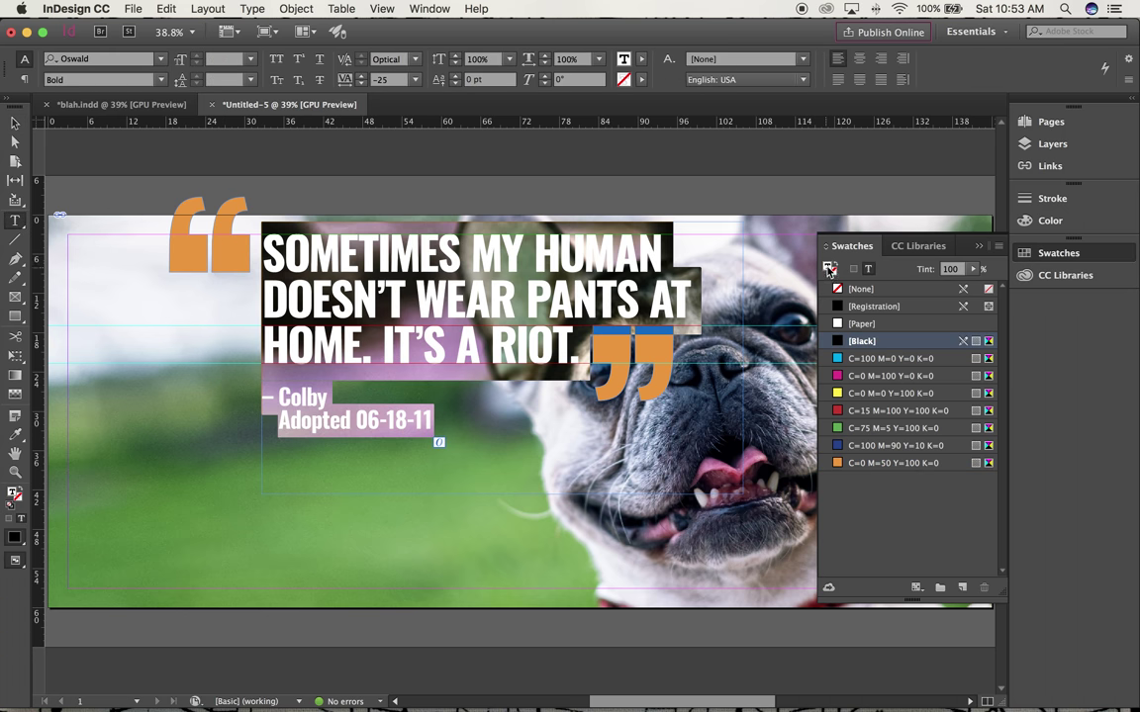
left_click(839, 325)
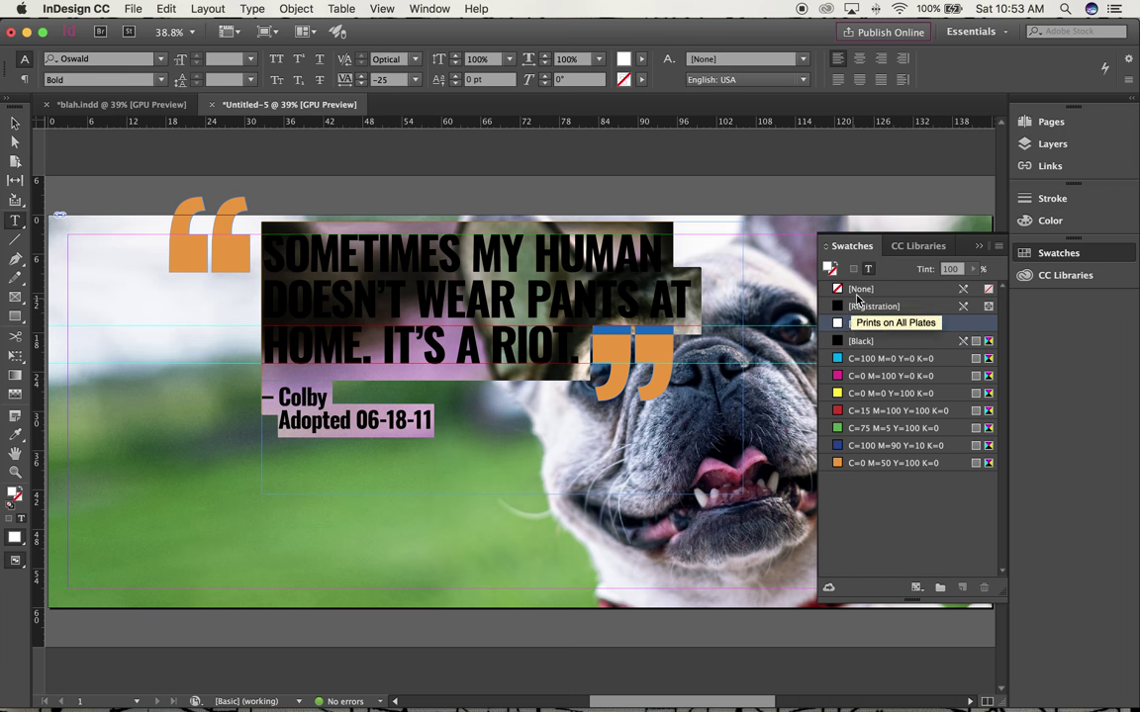
left_click(876, 233)
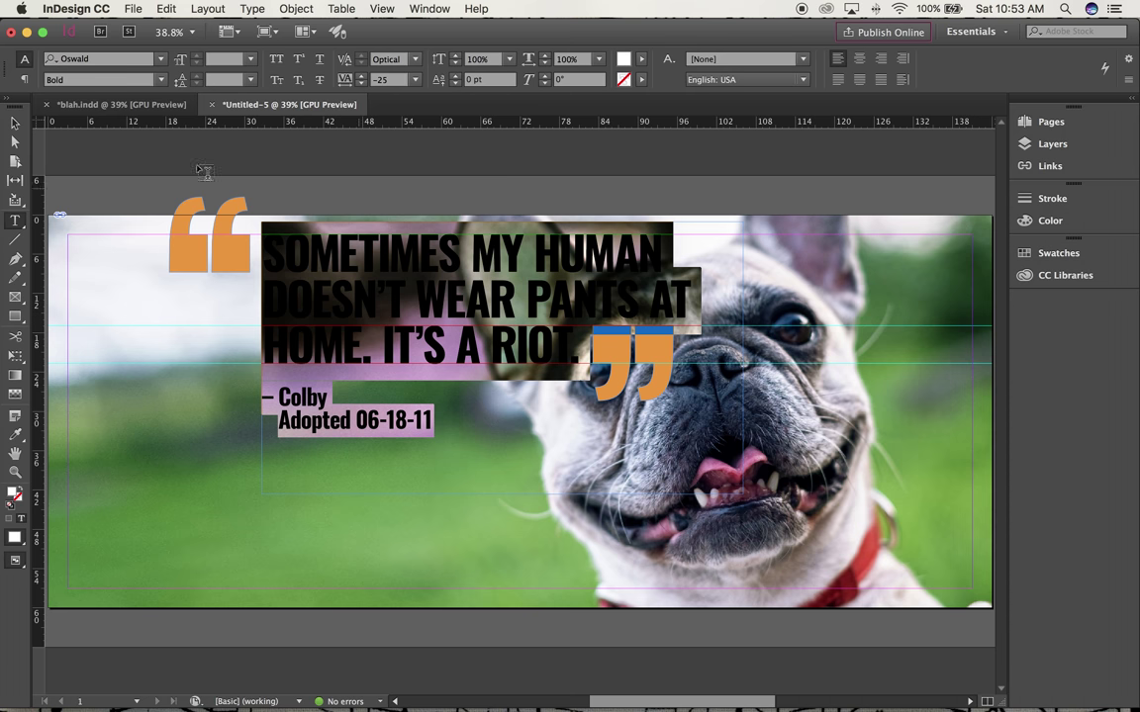
left_click(16, 119)
left_click(132, 173)
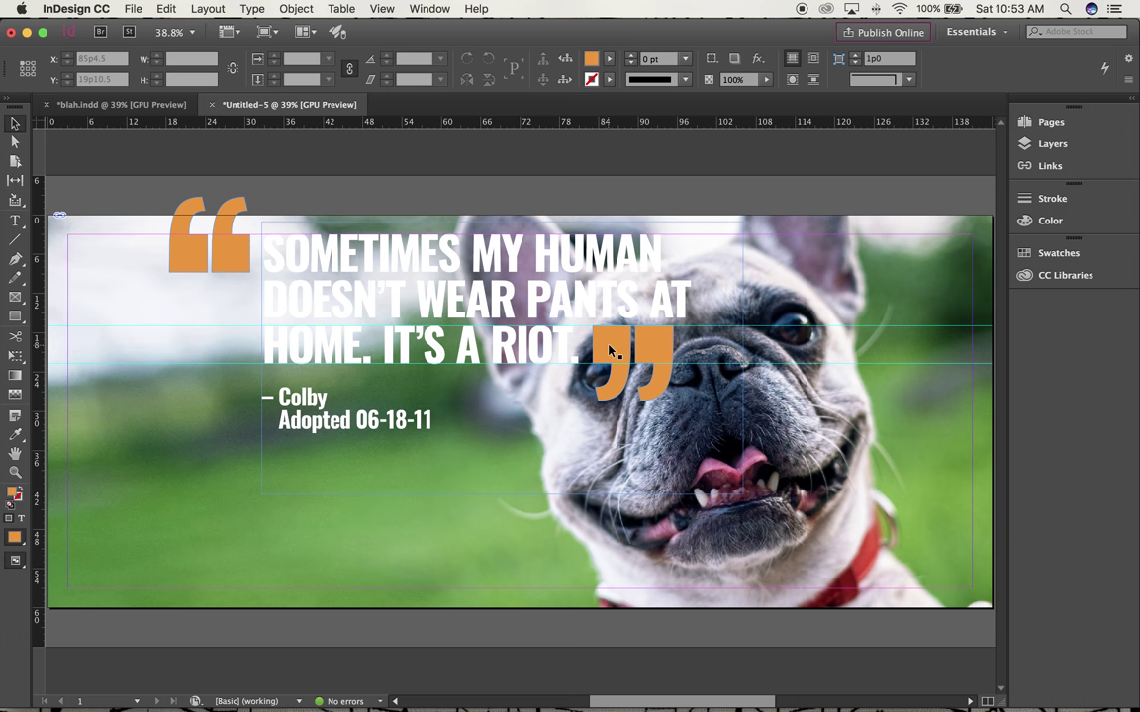
Group the headline text frame with the opening and closing quotation marks
left_click(220, 256)
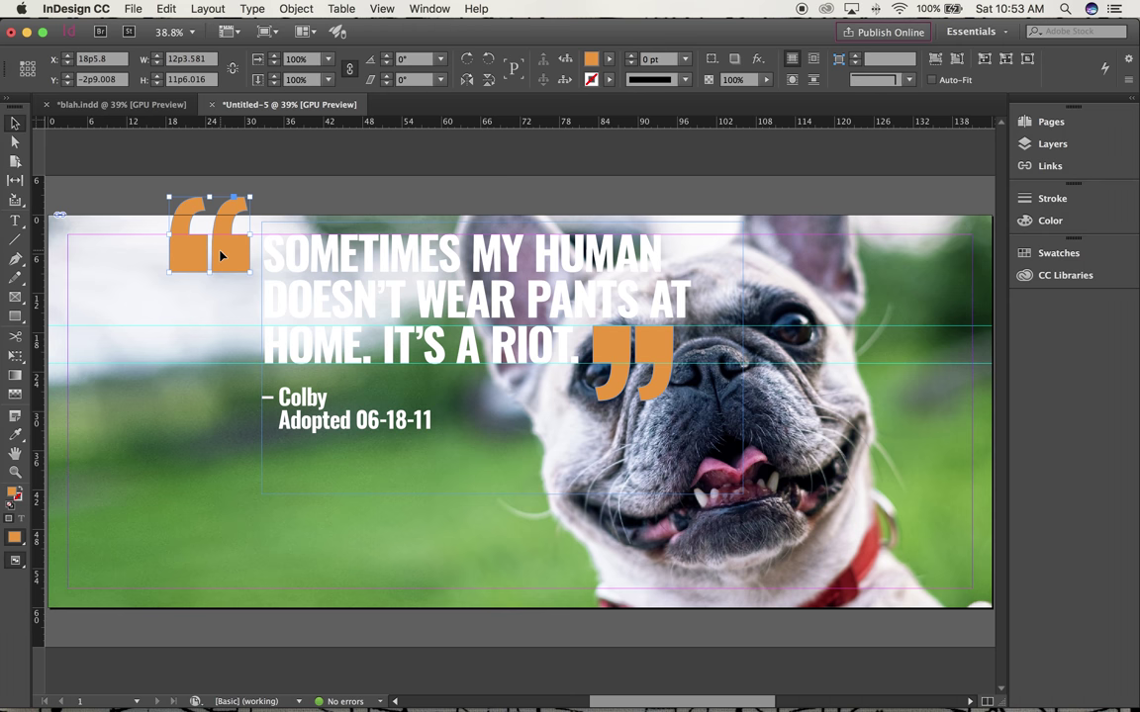
left_click(281, 255, "shift")
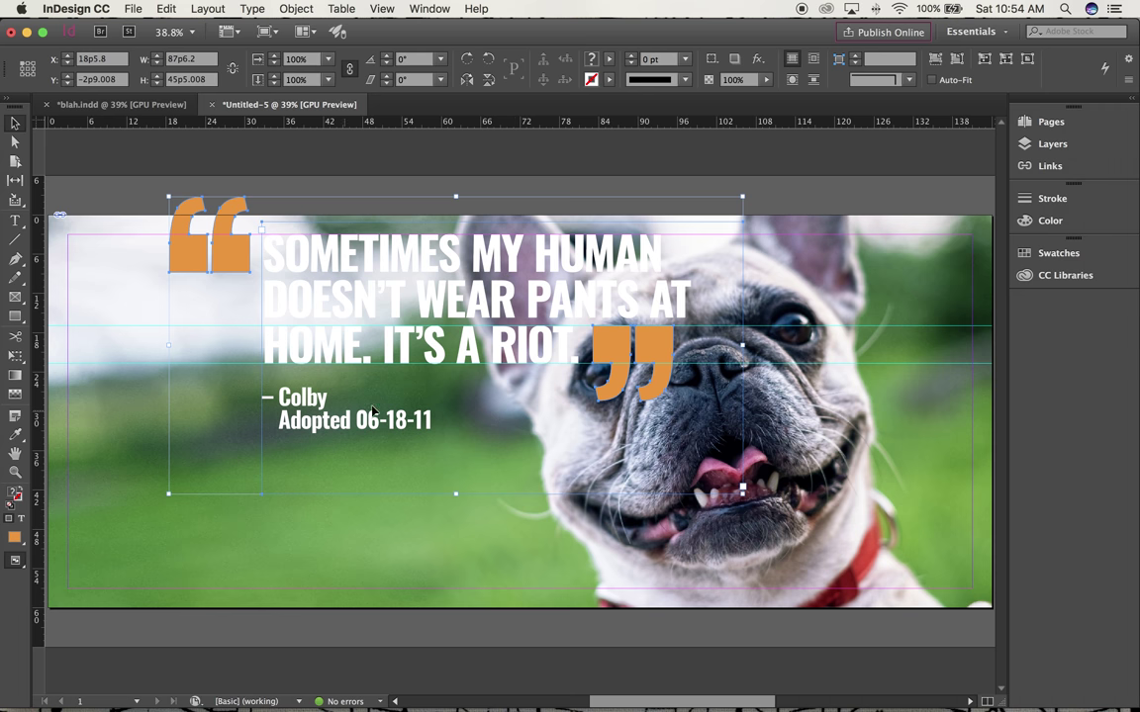
left_click(289, 9)
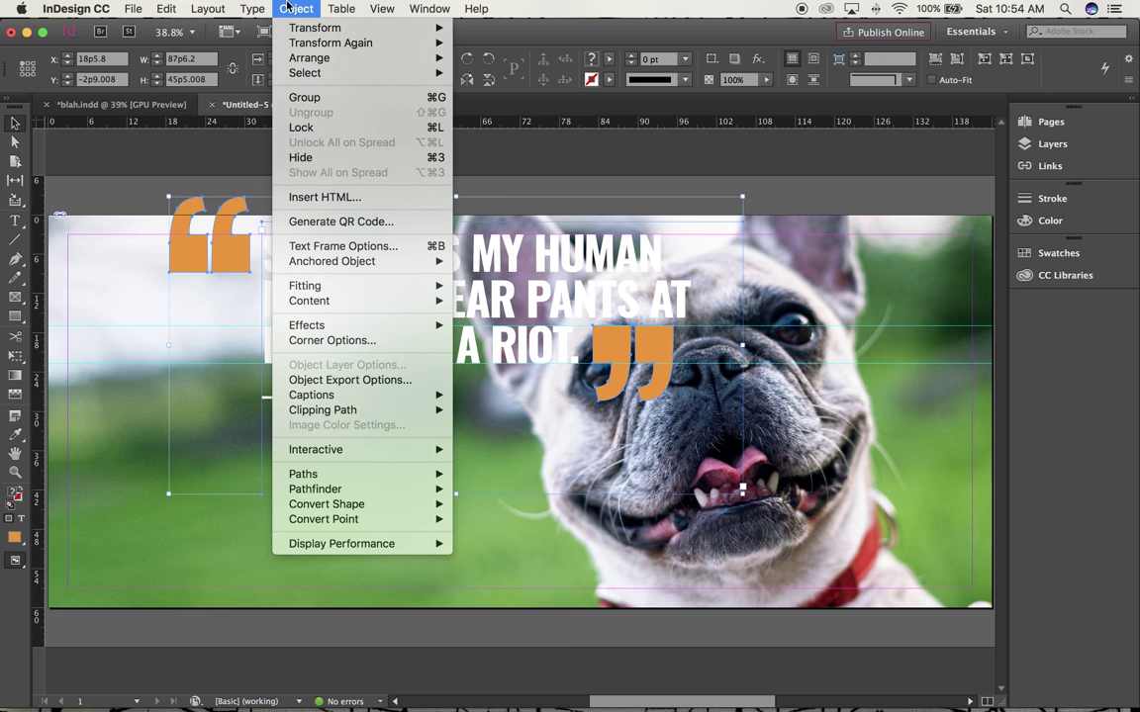
left_click(305, 99)
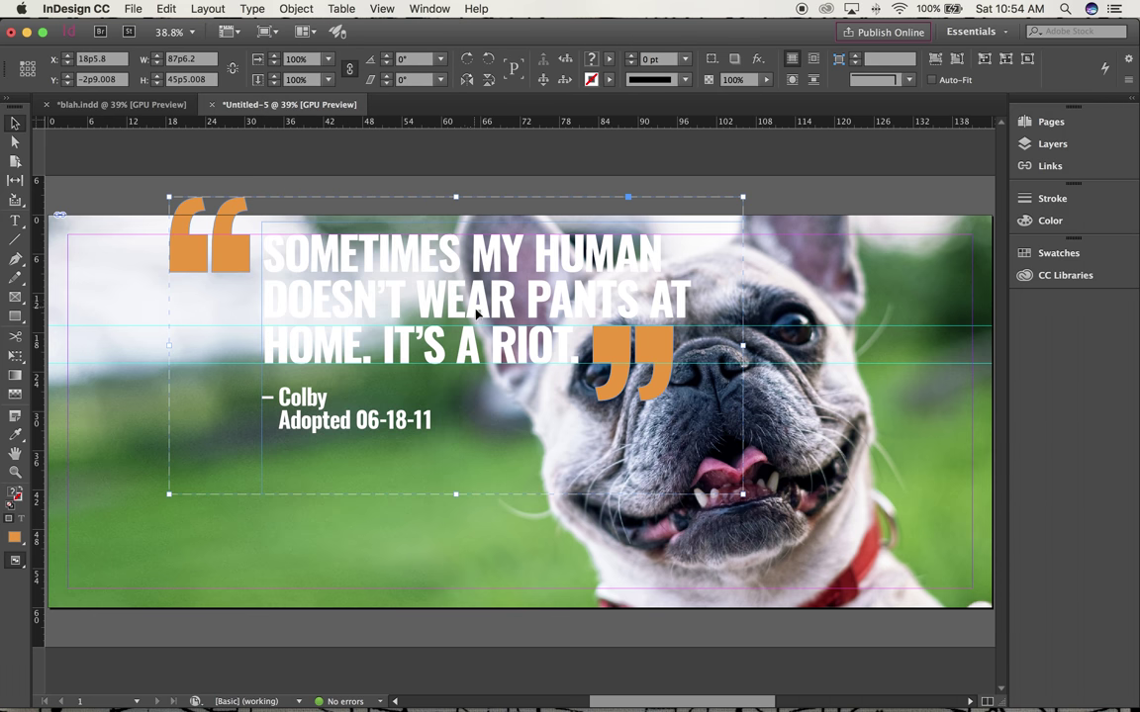
Move the quote group against the billboard's left margin, to X 3p0 and Y 13p6.992, and deselect it
left_click(488, 311)
left_click_drag(490, 309, 490, 312)
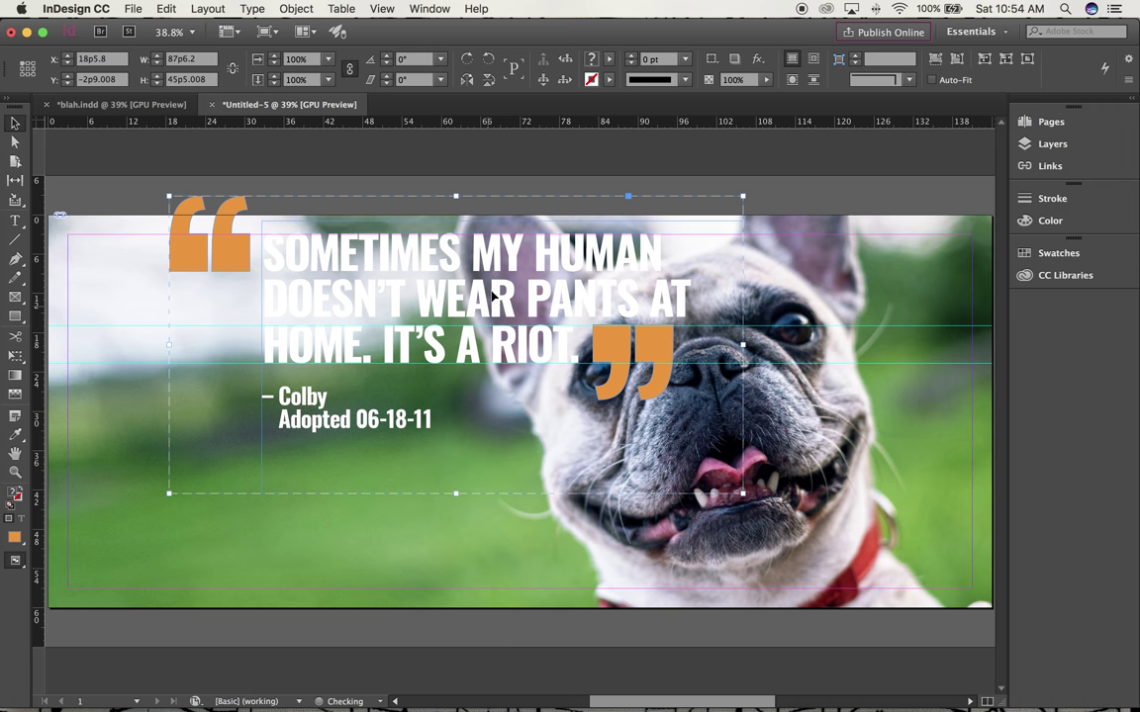
left_click_drag(384, 357, 354, 379)
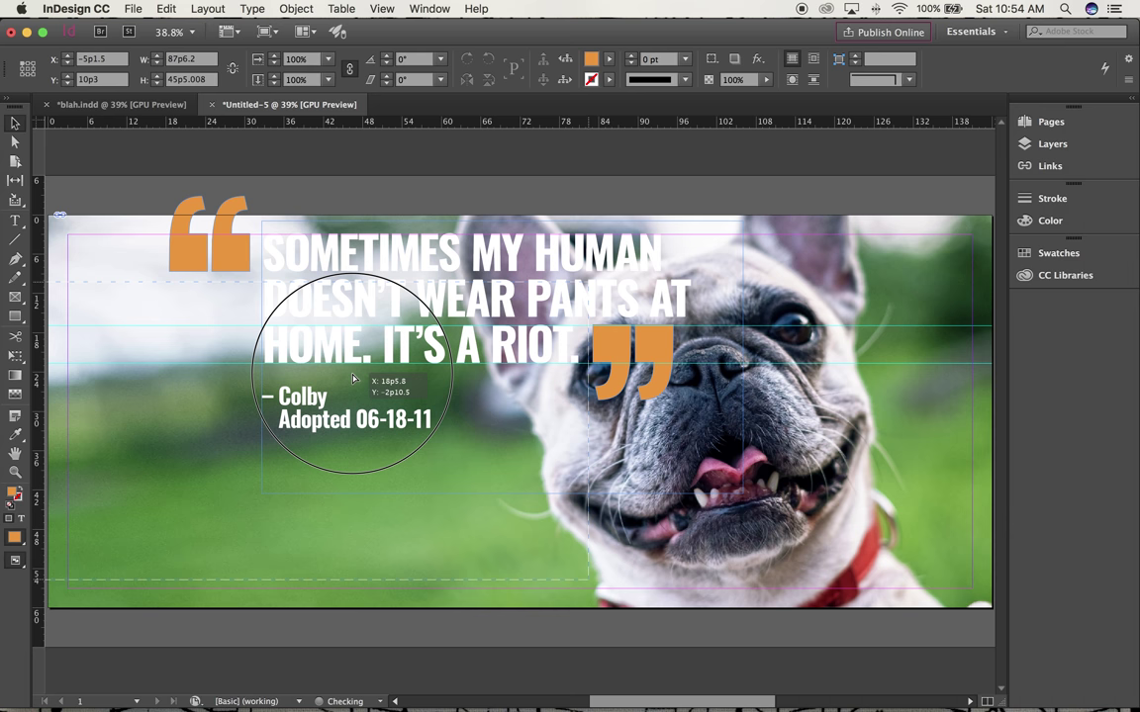
left_click_drag(353, 379, 501, 307)
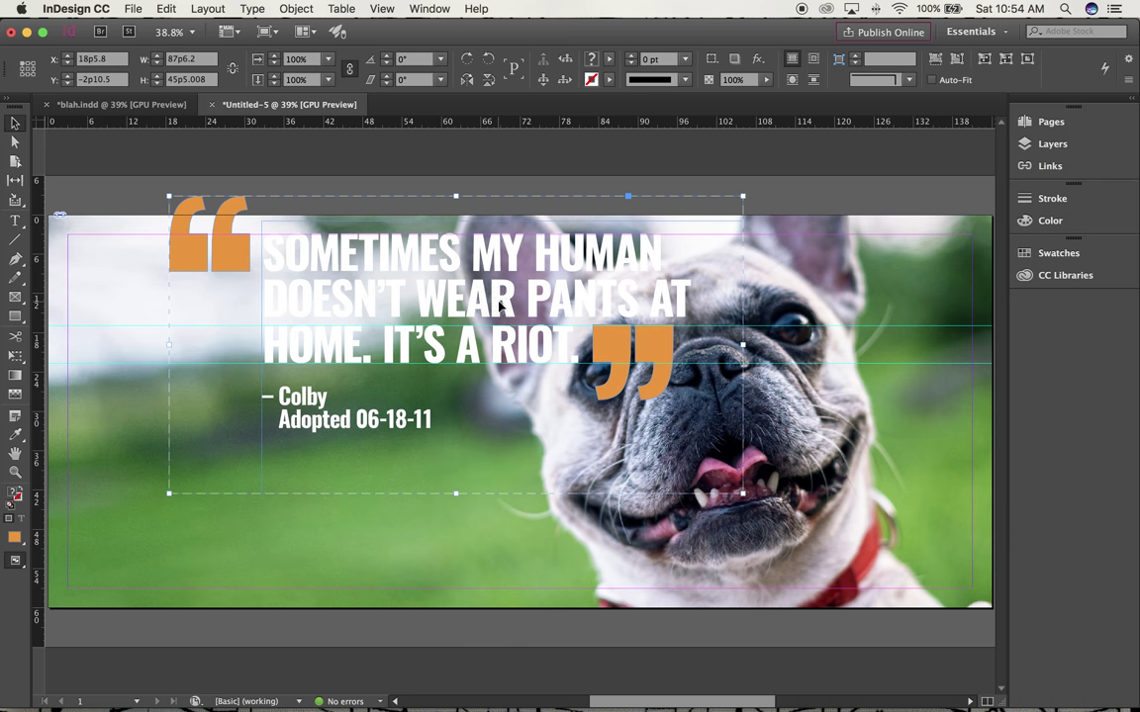
left_click_drag(499, 307, 500, 307)
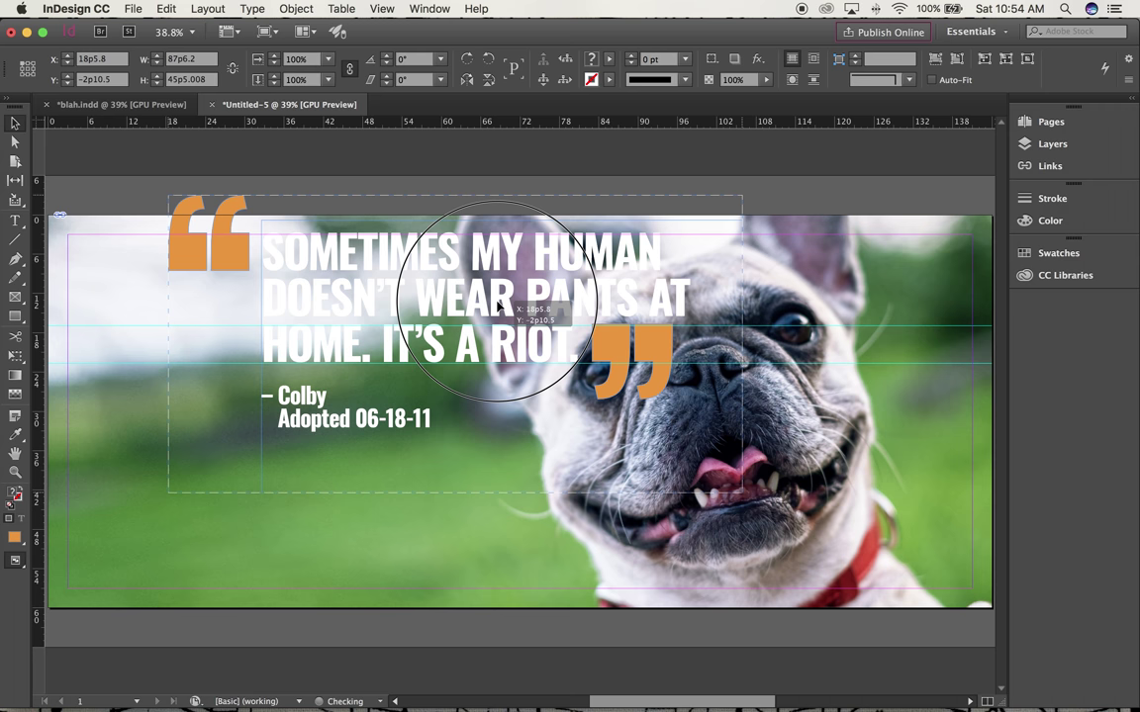
left_click_drag(500, 309, 396, 394)
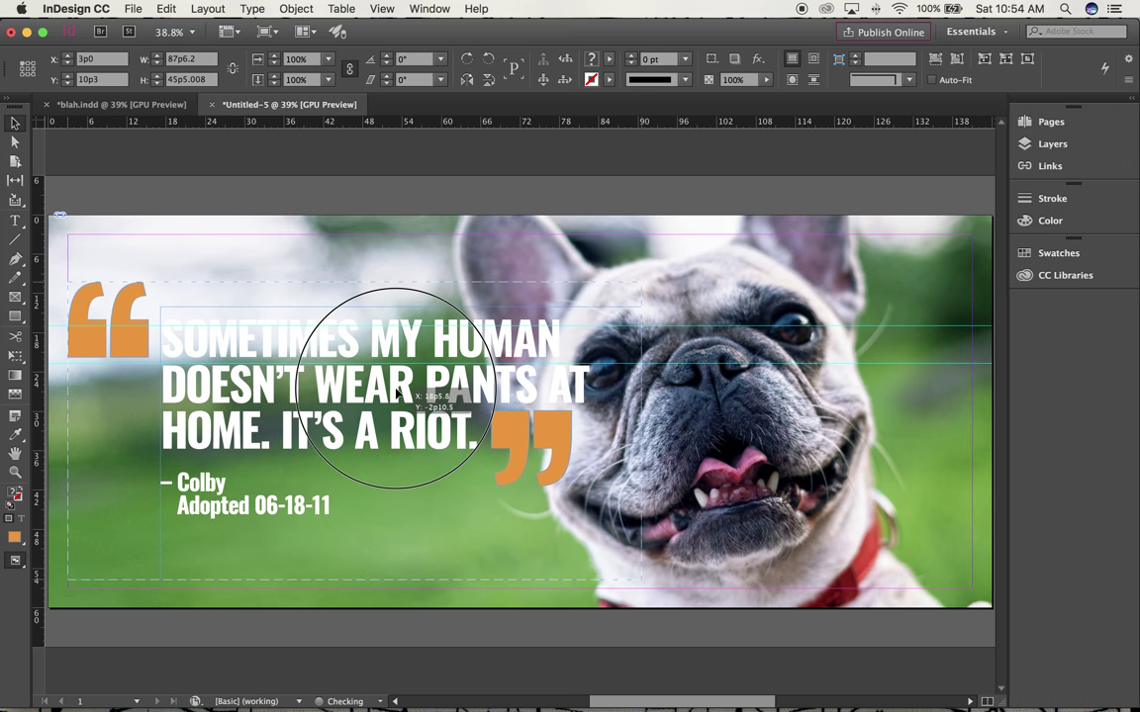
mouse_move(397, 394)
left_mouse_down()
mouse_move(393, 381)
mouse_move(398, 416)
left_mouse_up()
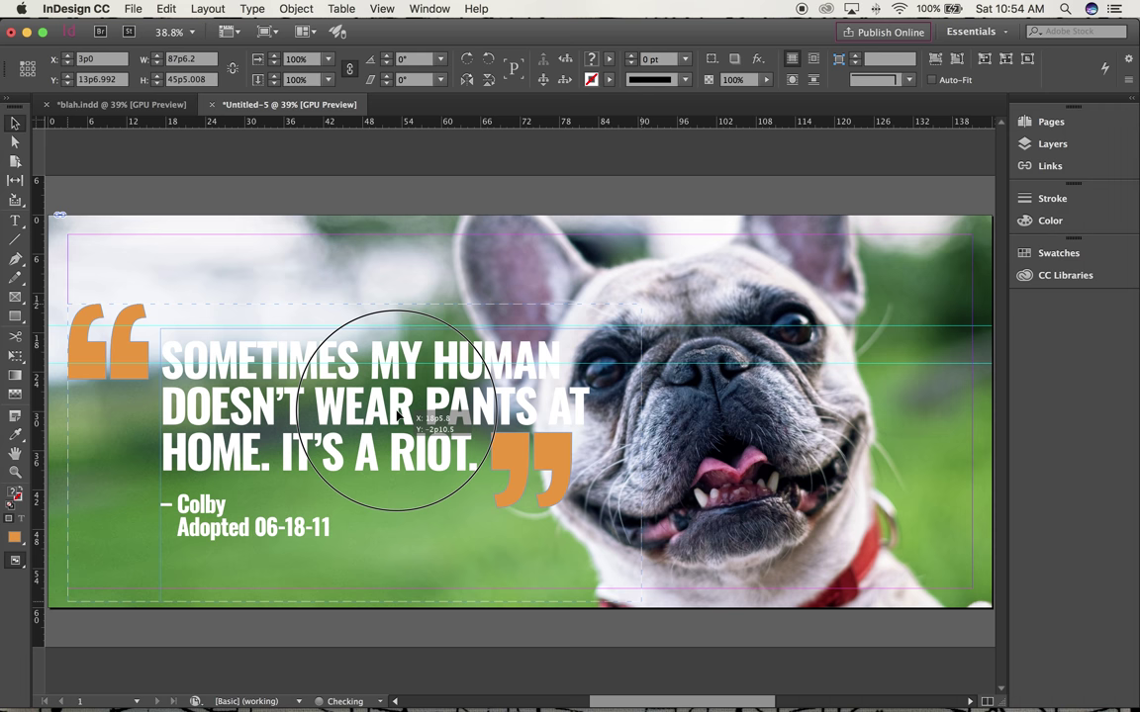
left_click_drag(397, 416, 399, 416)
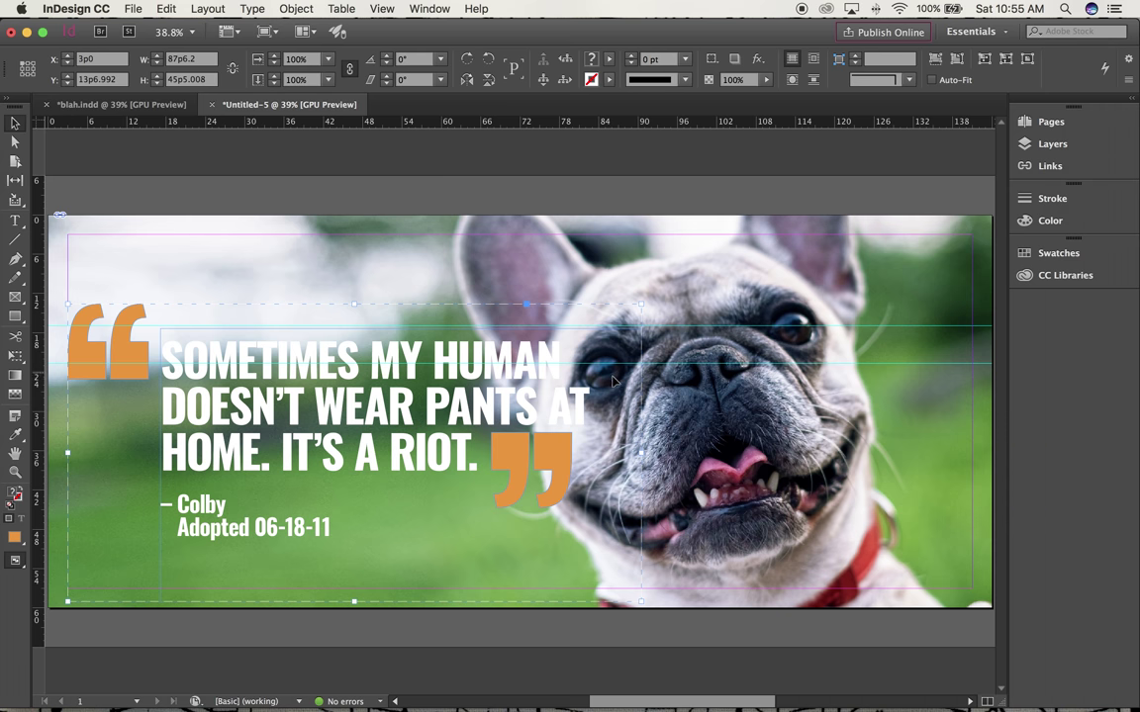
left_click(582, 201)
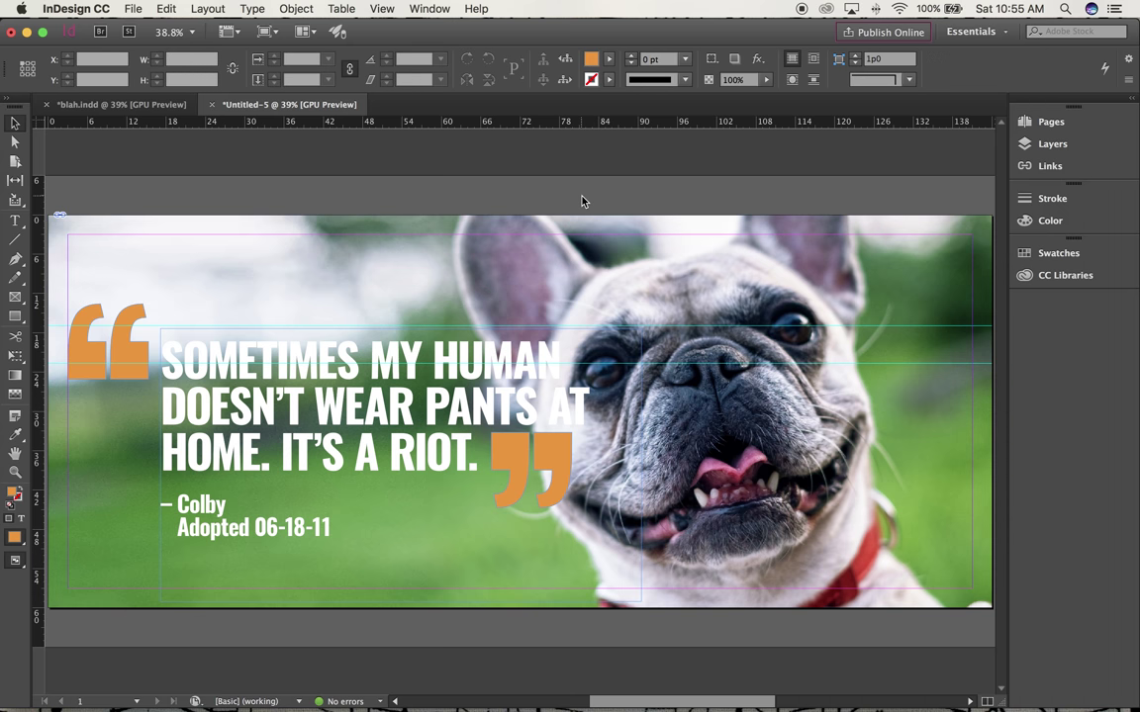
Place ADOPT_logo.png at 100% scale over the dog's mouth, at X 103p0 and Y 32p4.5
left_click(133, 9)
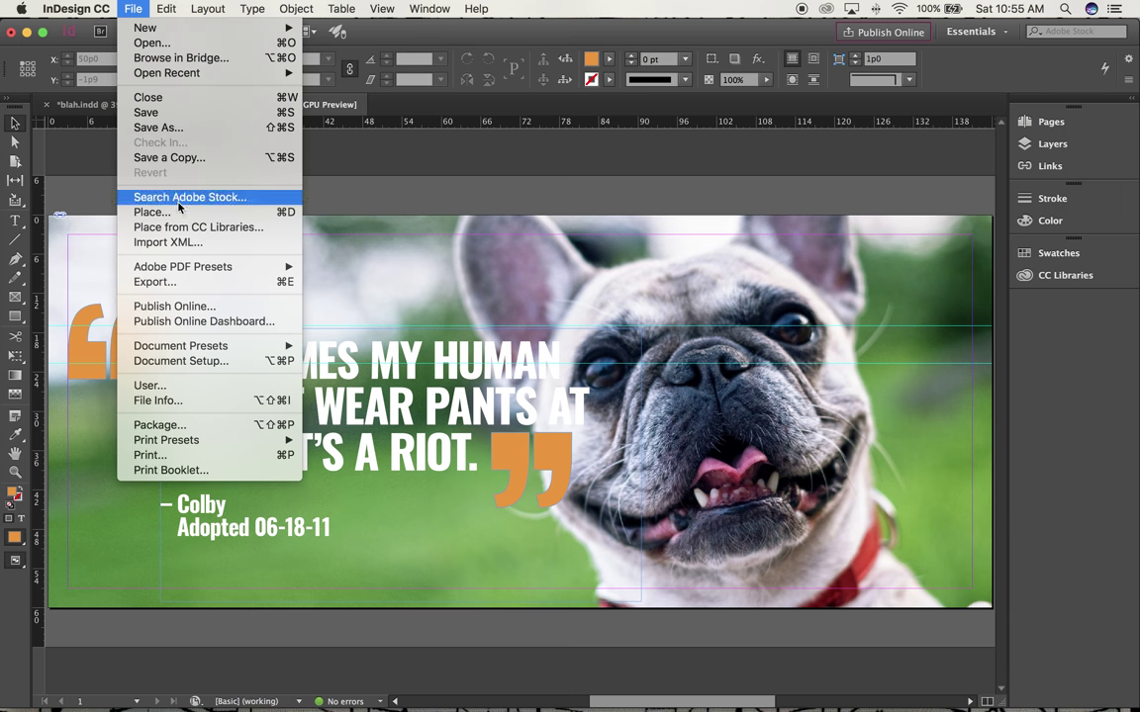
left_click(150, 211)
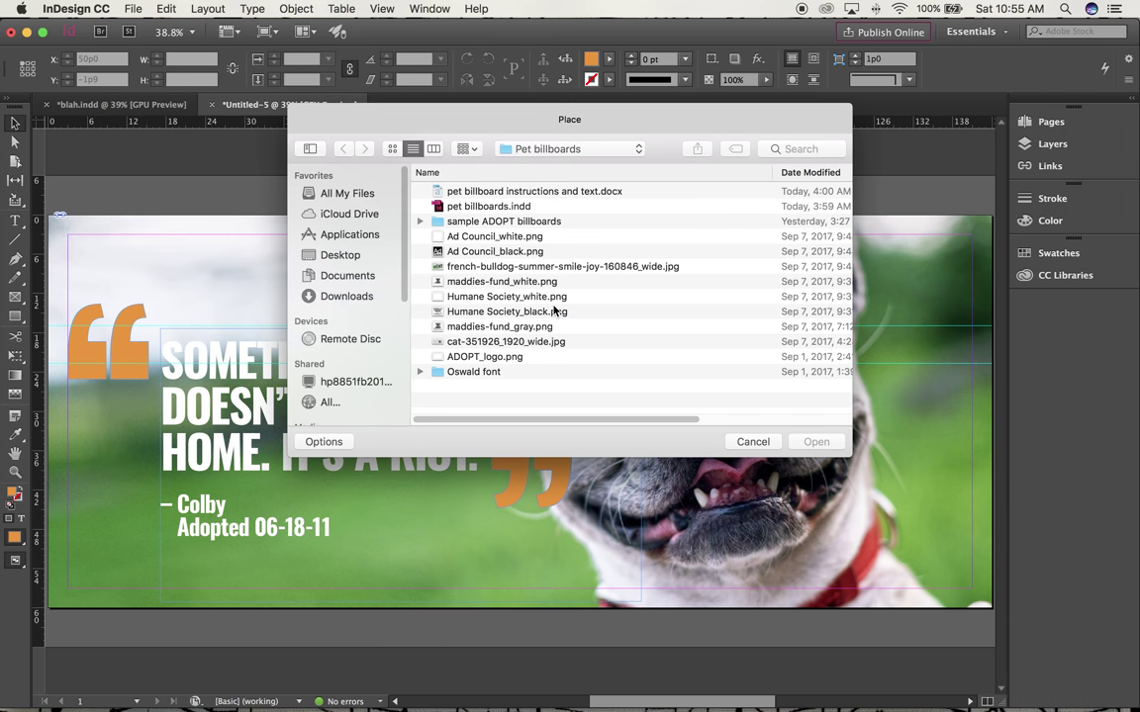
double_click(476, 357)
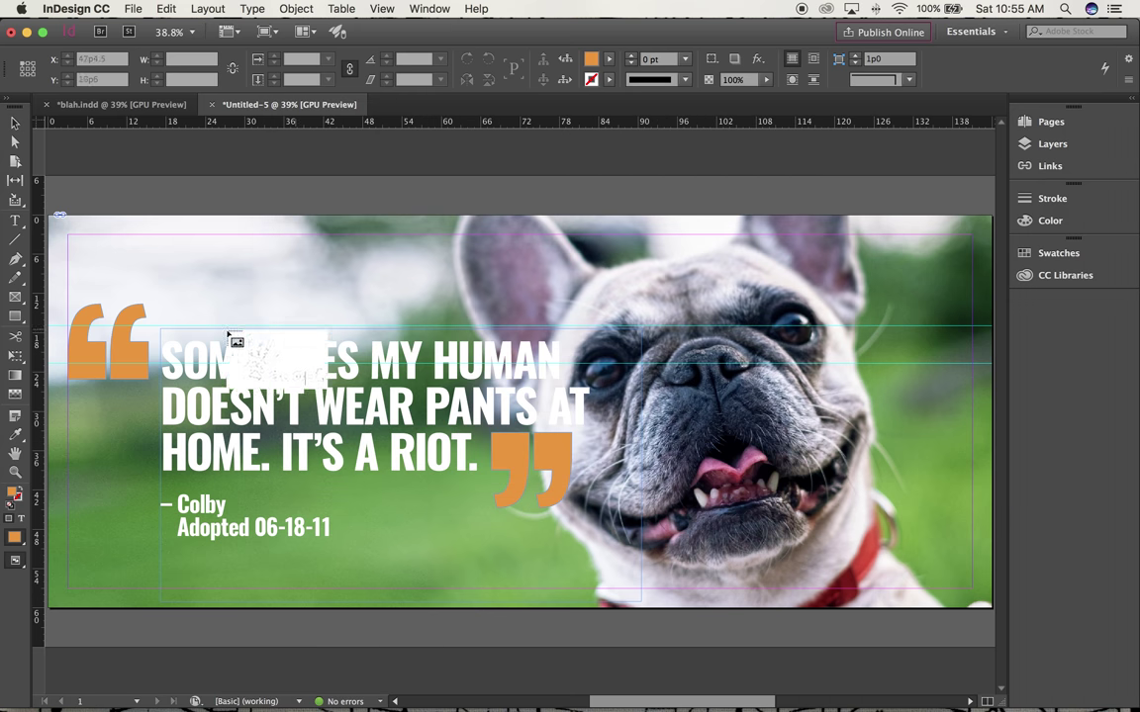
left_click(723, 426)
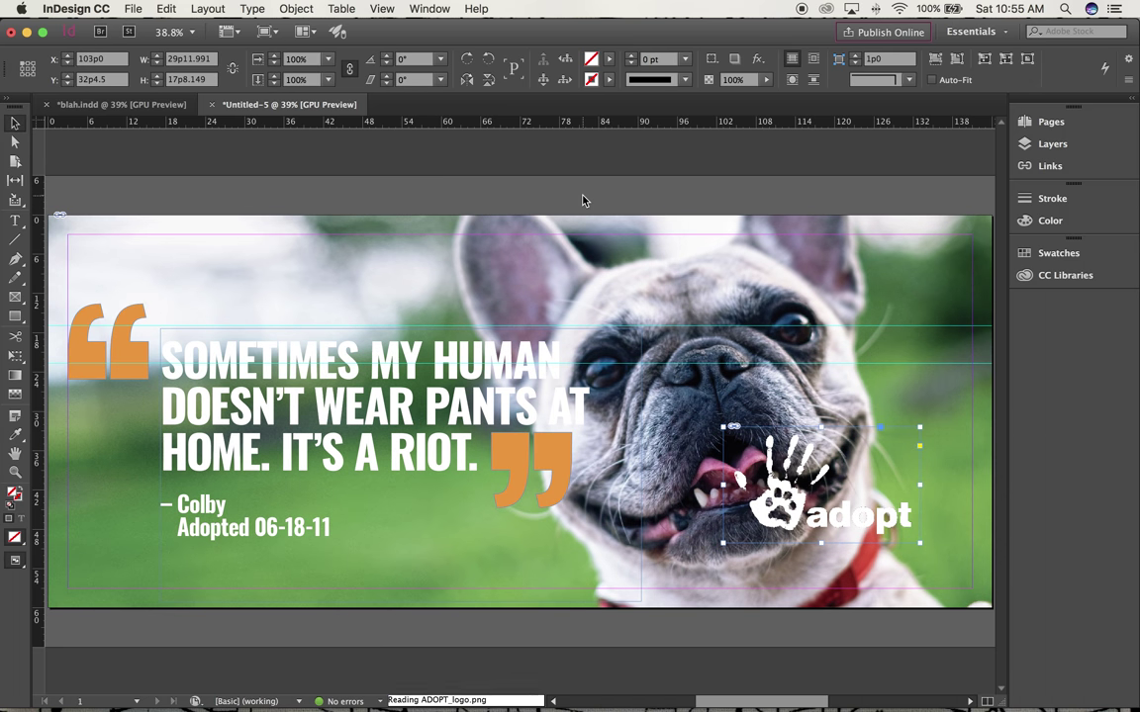
Move the adopt logo into the billboard's lower-right corner, inside the margins, and deselect it
left_click(525, 176)
left_click_drag(777, 509, 787, 559)
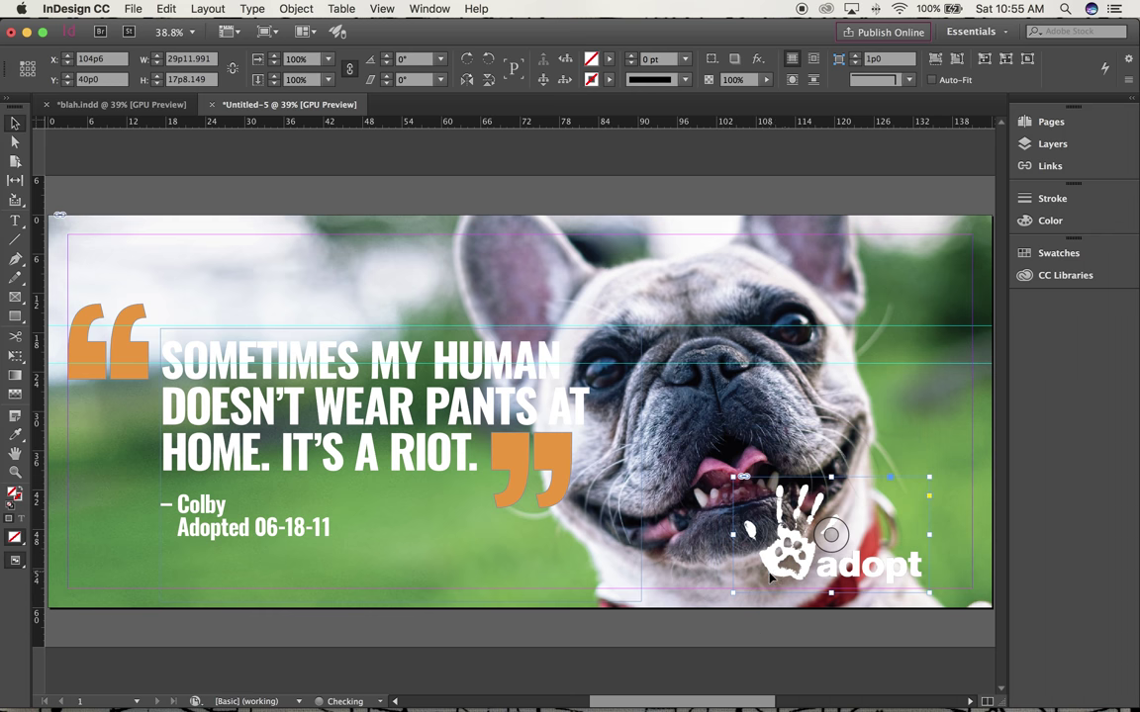
left_click_drag(790, 561, 808, 552)
left_click(446, 190)
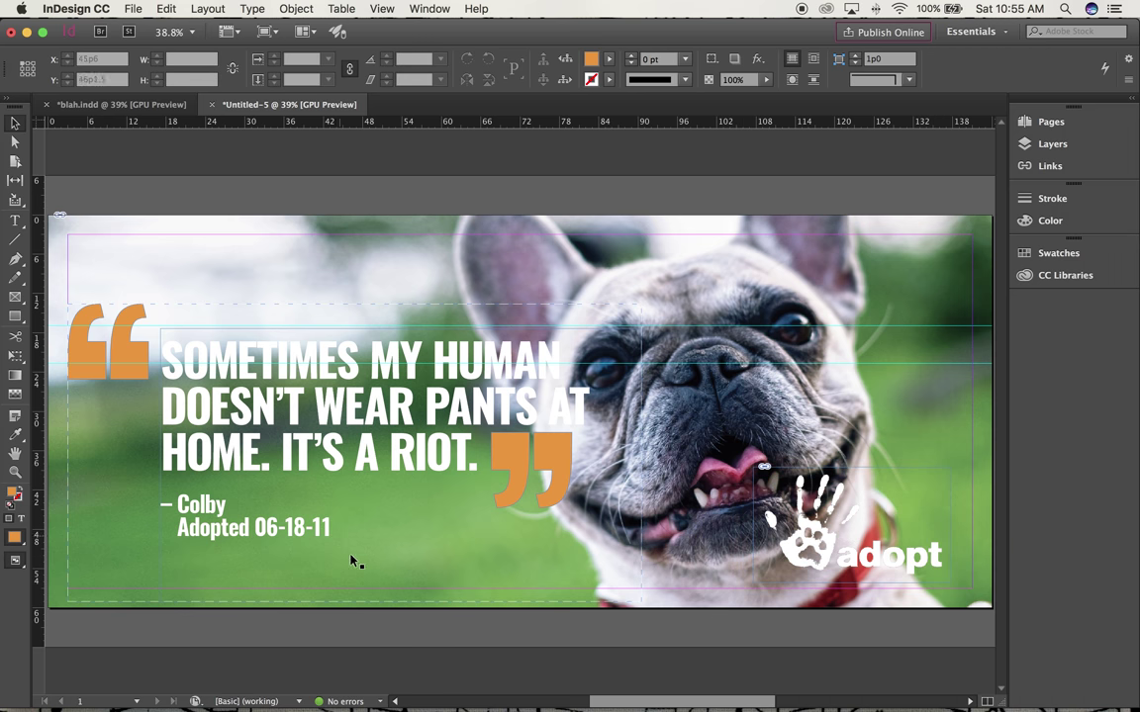
Copy the slogan and web address lines under Mandatories in the project specs text on the pasteboard
left_click_drag(610, 702, 441, 700)
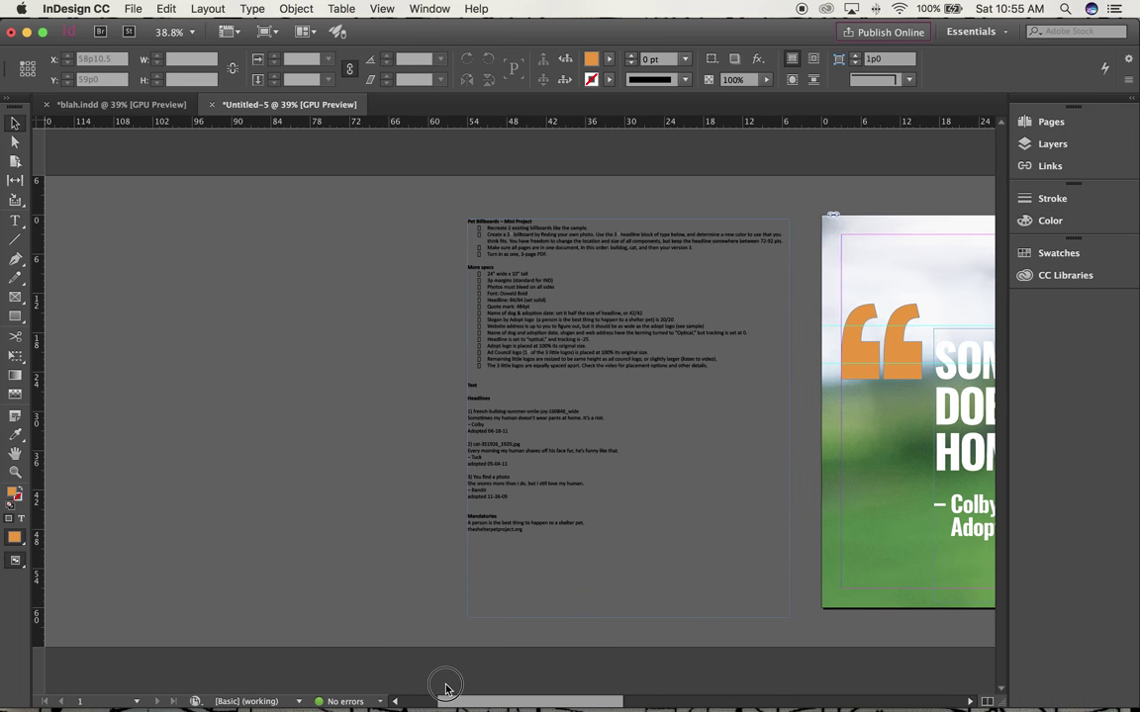
left_click(585, 507)
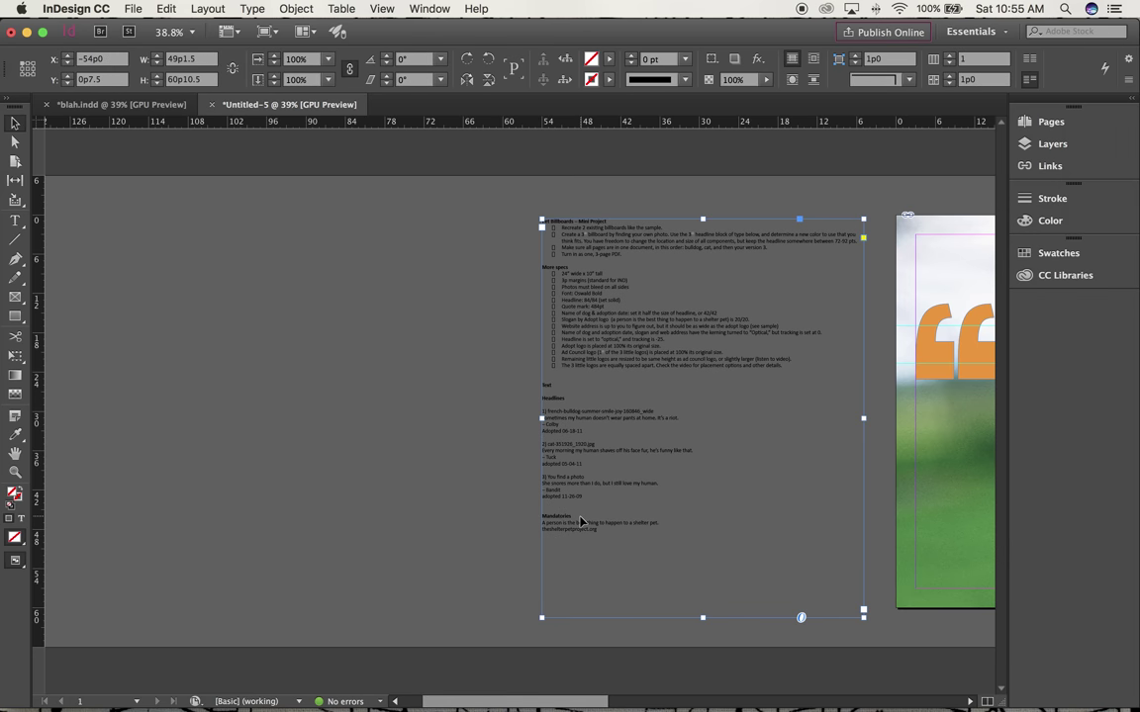
key("super+1")
scroll(416, 441, "down", 5)
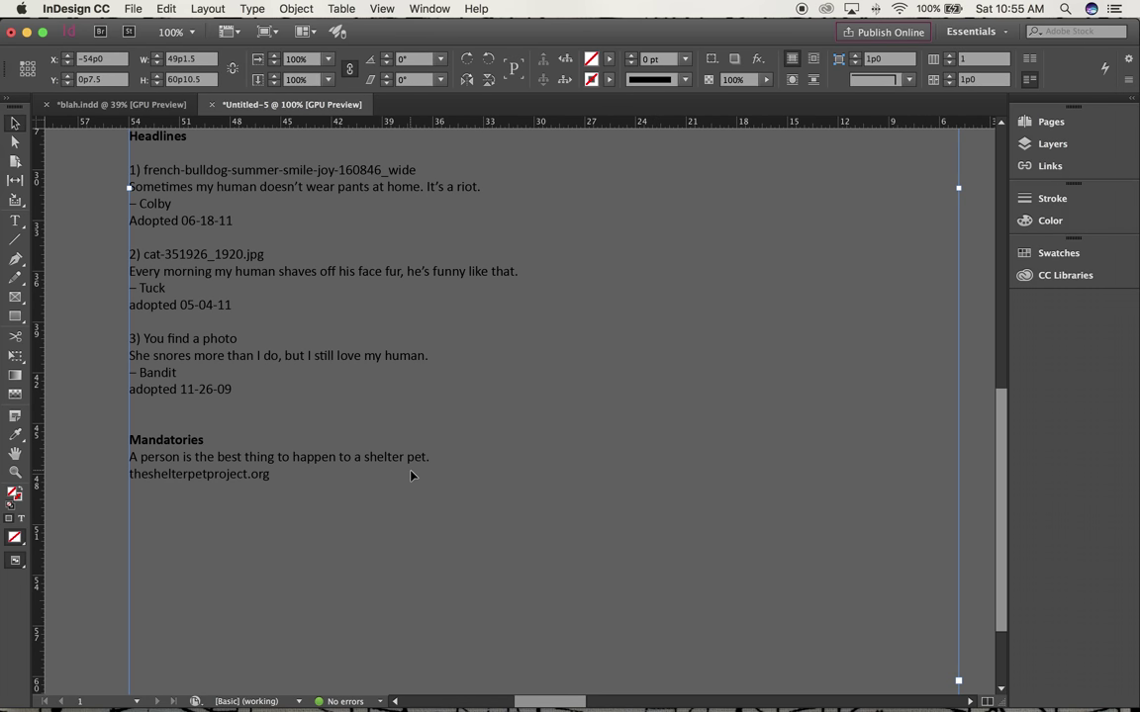
left_click(15, 221)
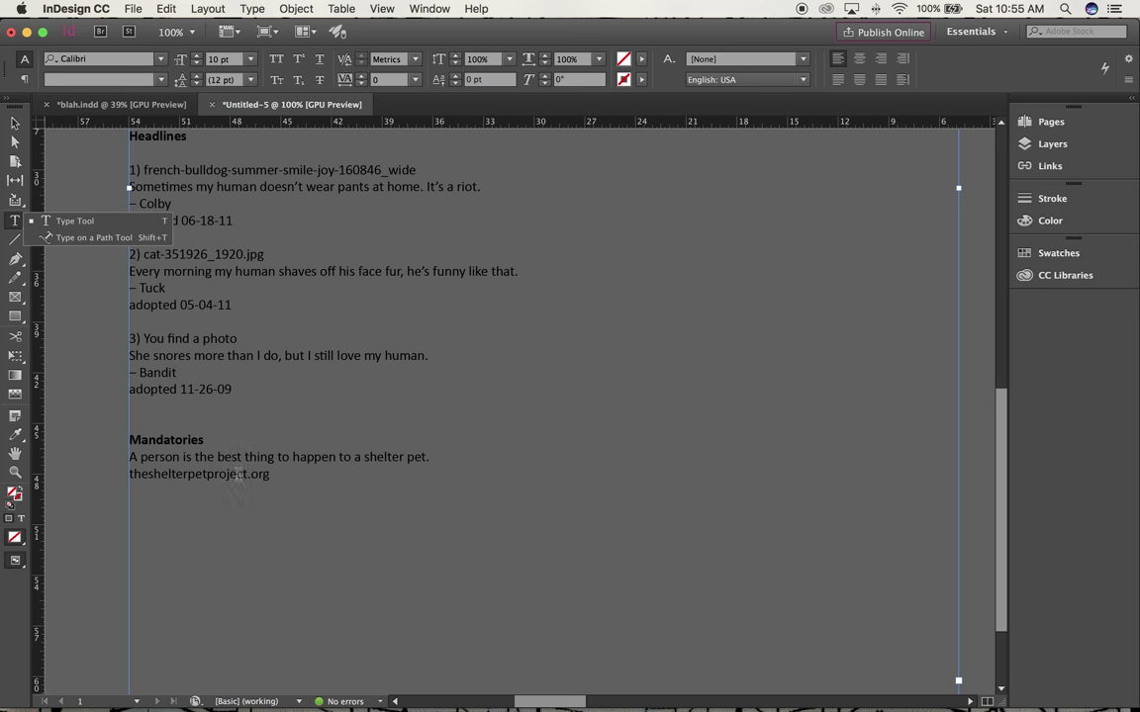
left_click_drag(269, 476, 114, 454)
key("super+c")
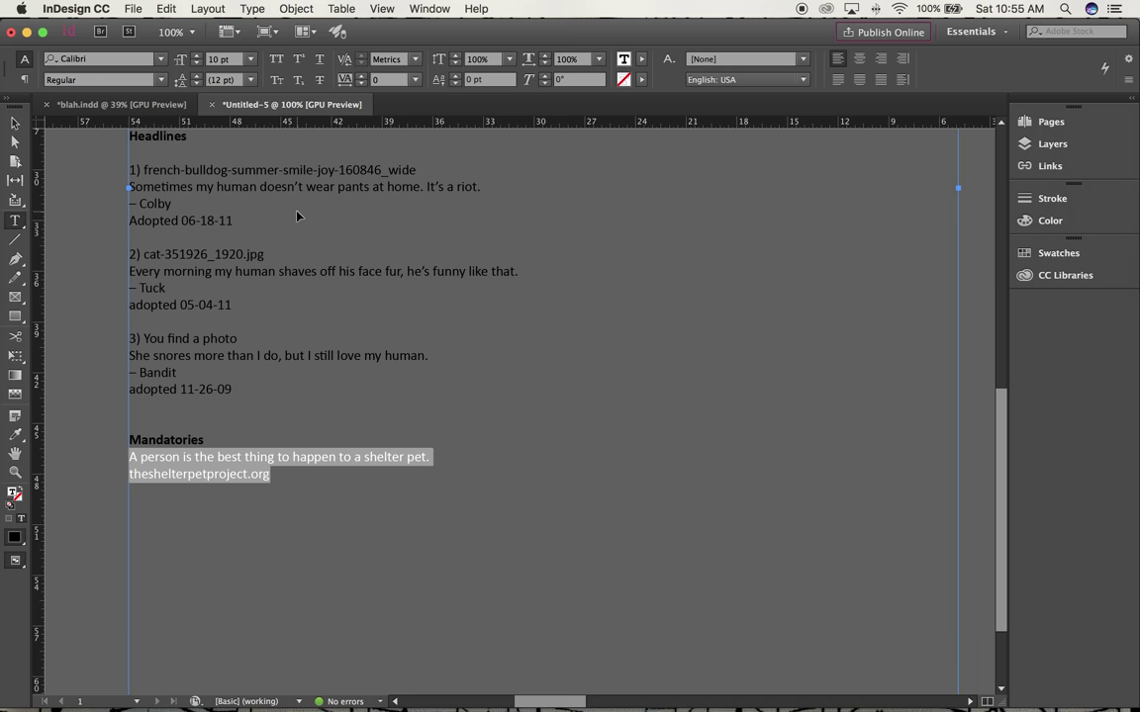
Create a text frame about 13p7.8 by 14p1.8 above the word "adopt" against the billboard's side margin and paste the slogan and web address
key("super+0")
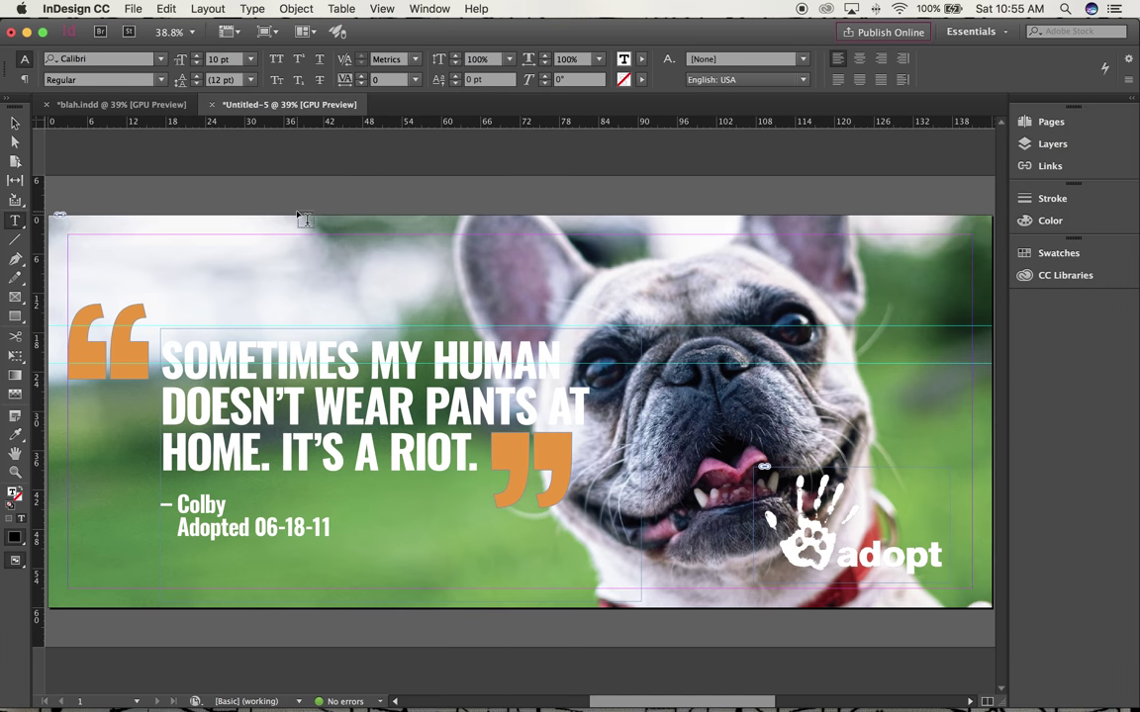
left_click(829, 540)
key("super+shift+a")
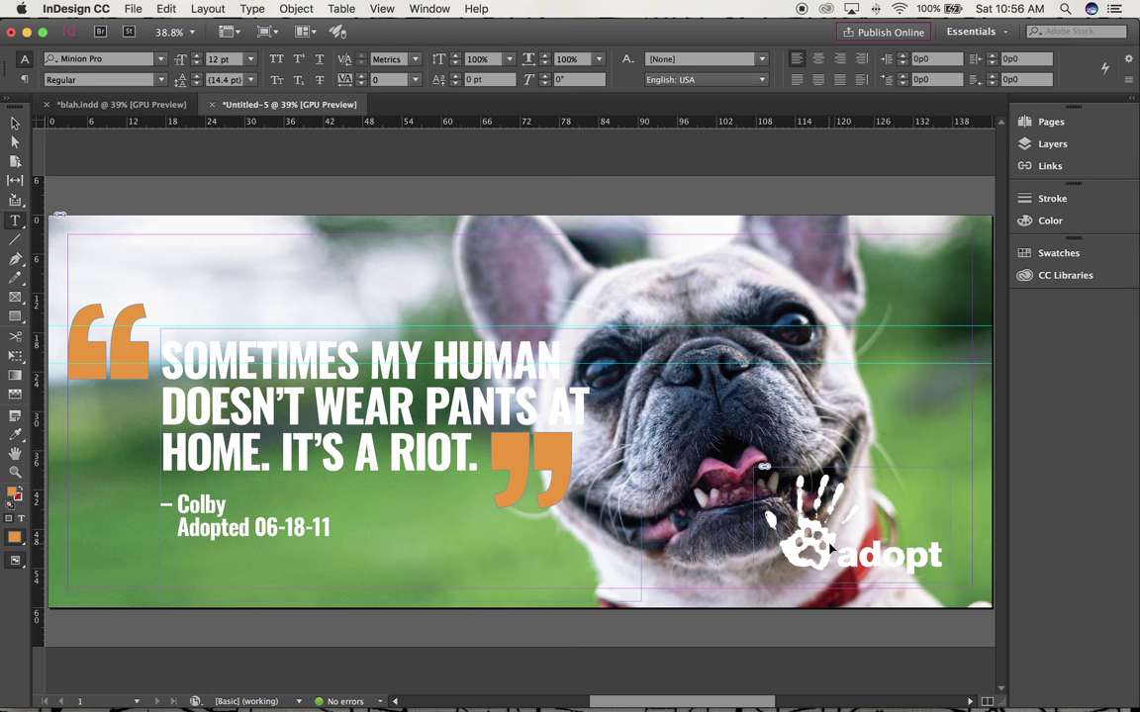
key("super+1")
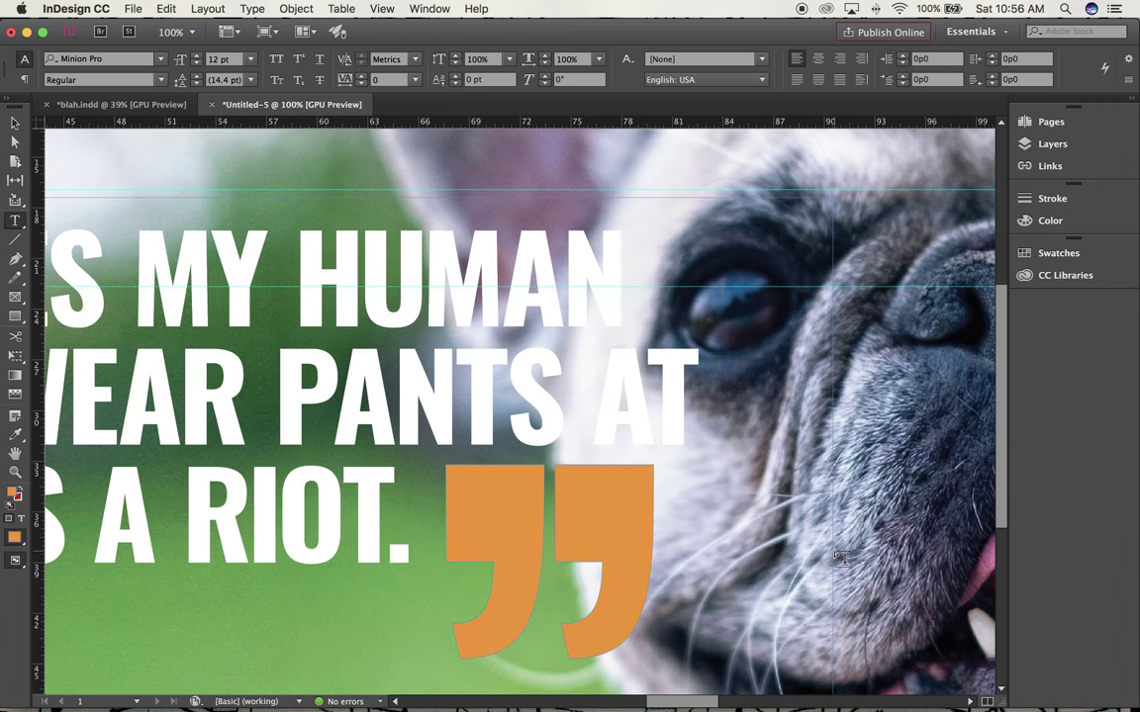
scroll(823, 548, "down", 10)
scroll(823, 548, "right", 15)
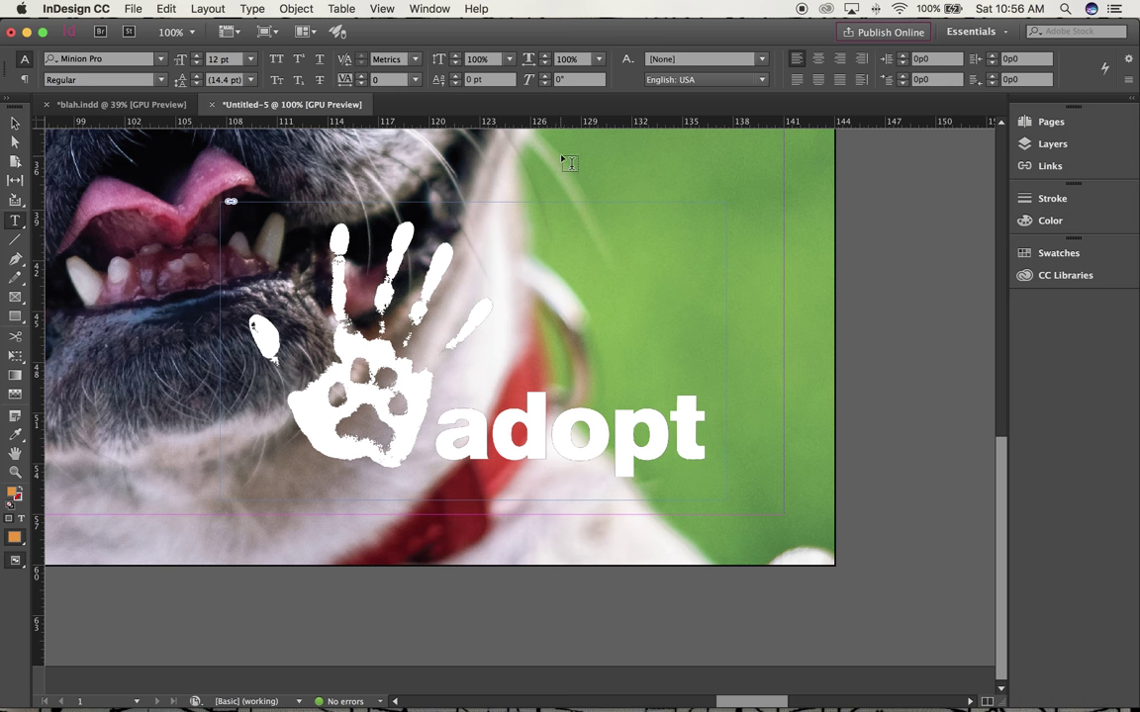
key("l")
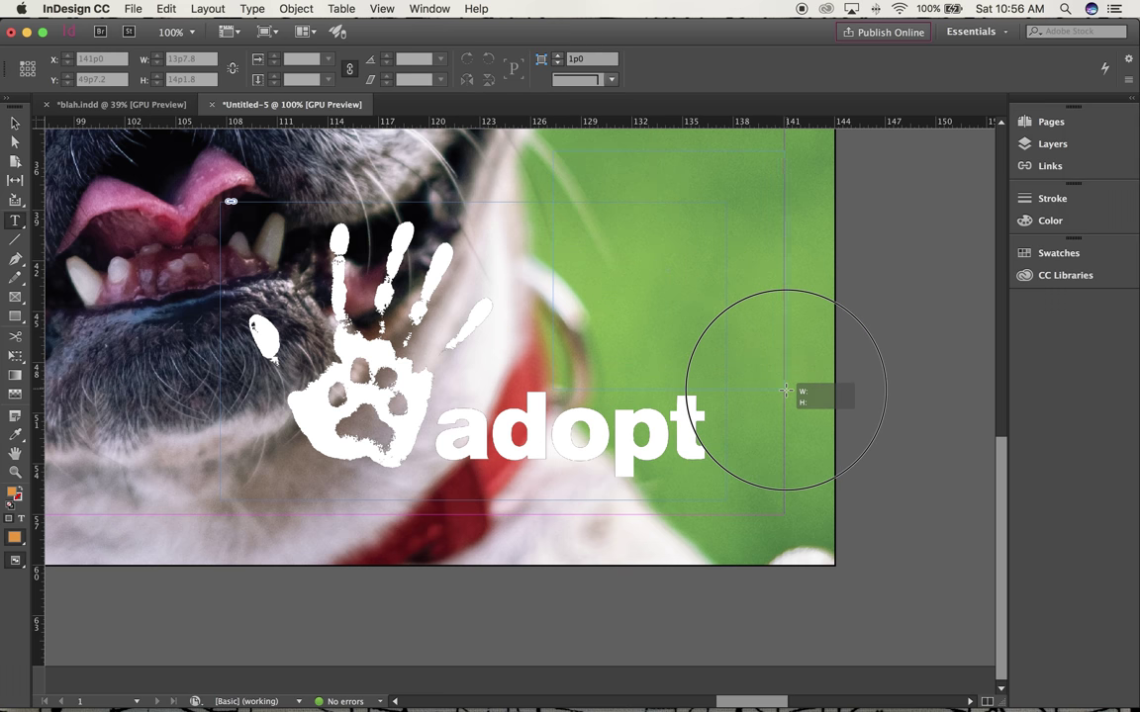
key("t")
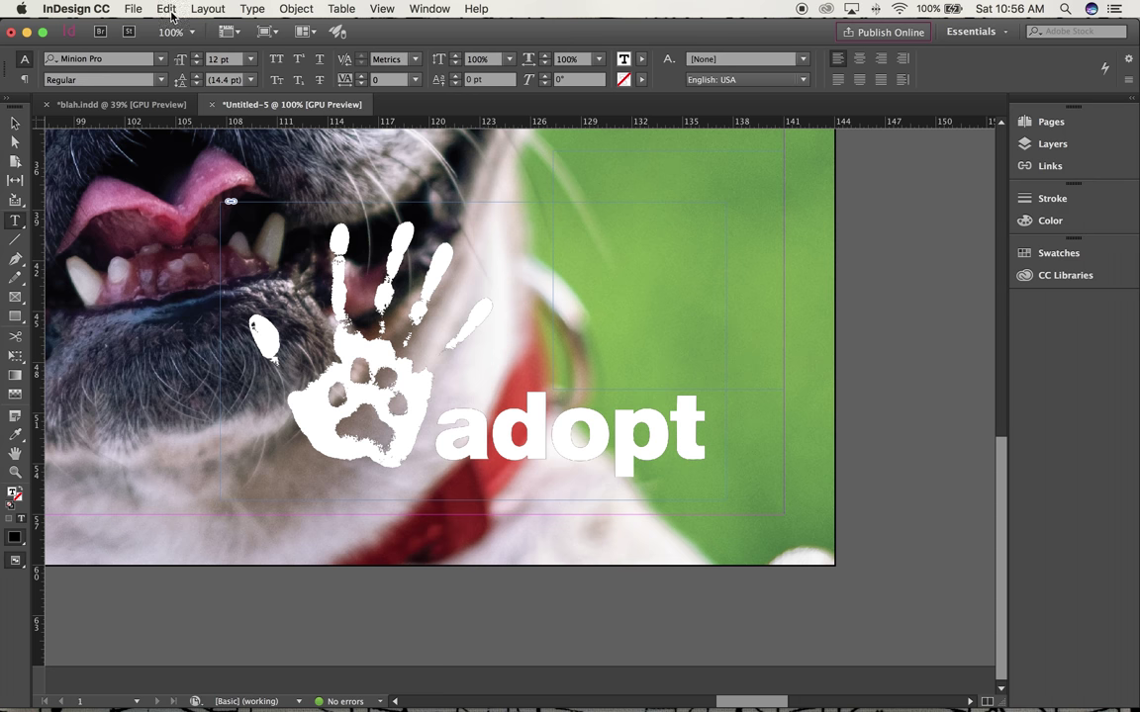
key("super+v")
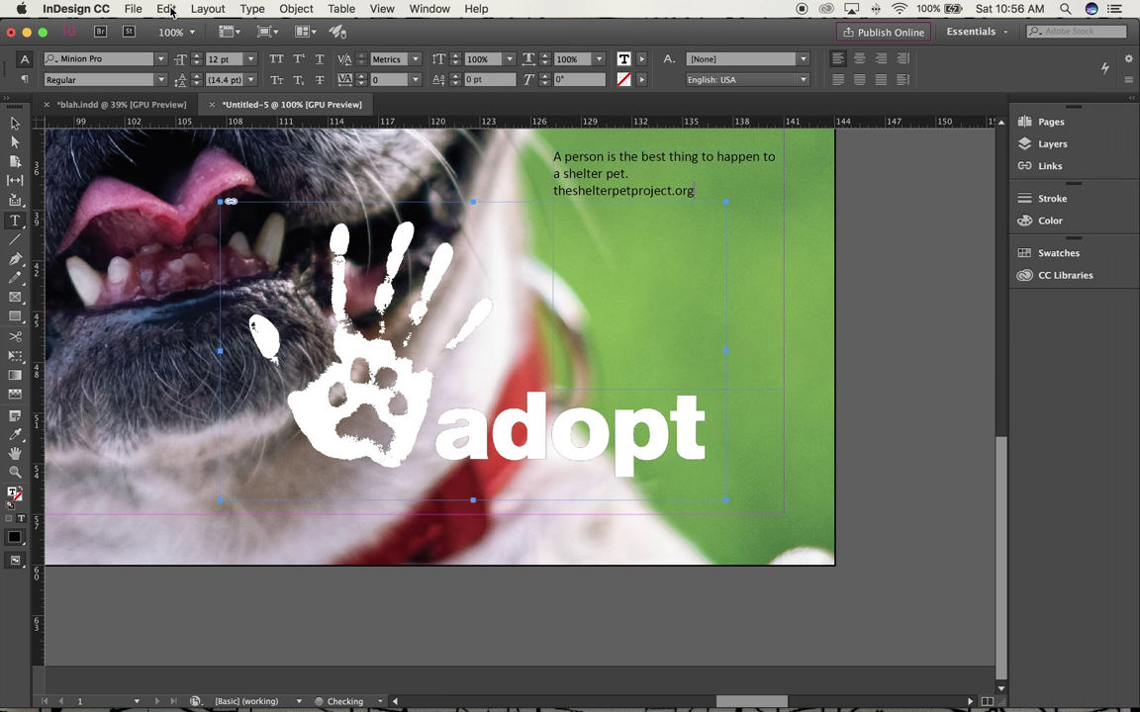
Set all the pasted slogan and web address text in Oswald Bold, 20 pt with 20 pt leading and Optical kerning
left_click(600, 170)
key("super+a")
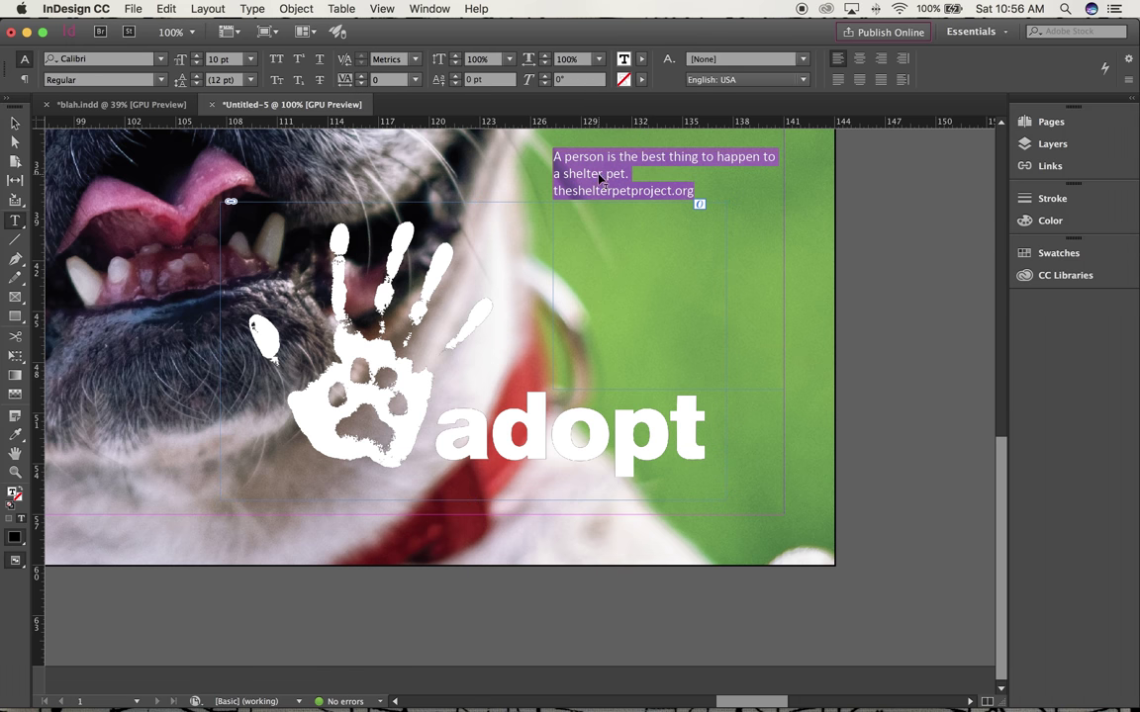
left_click(120, 61)
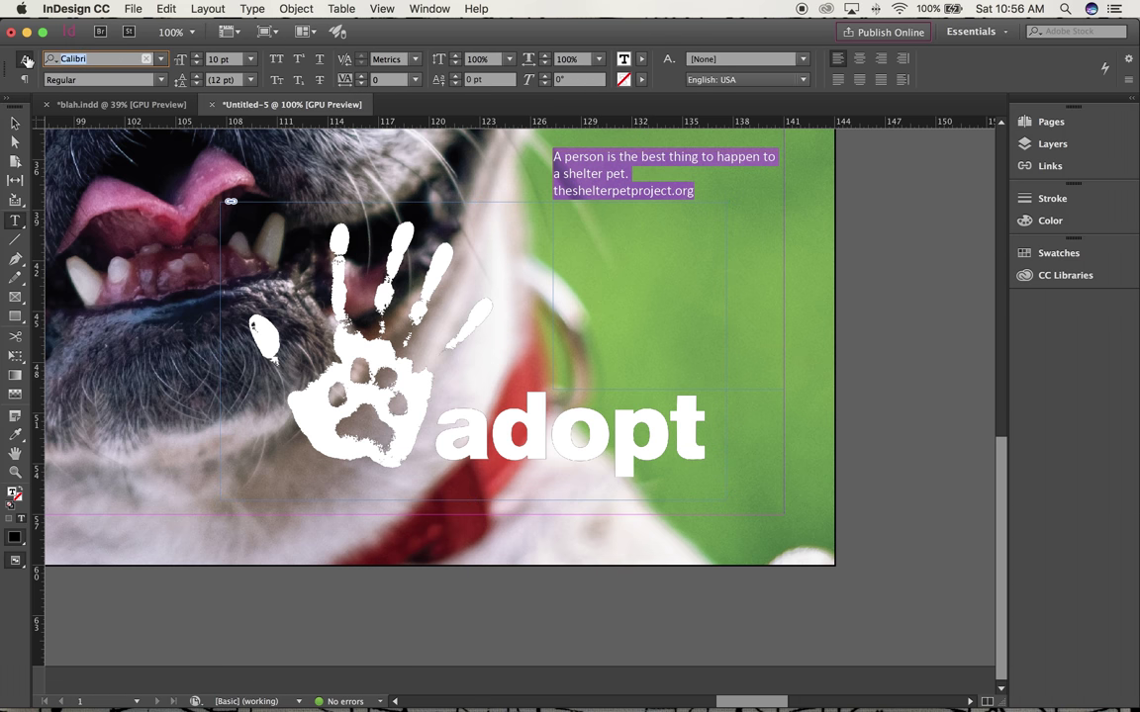
type("oswald")
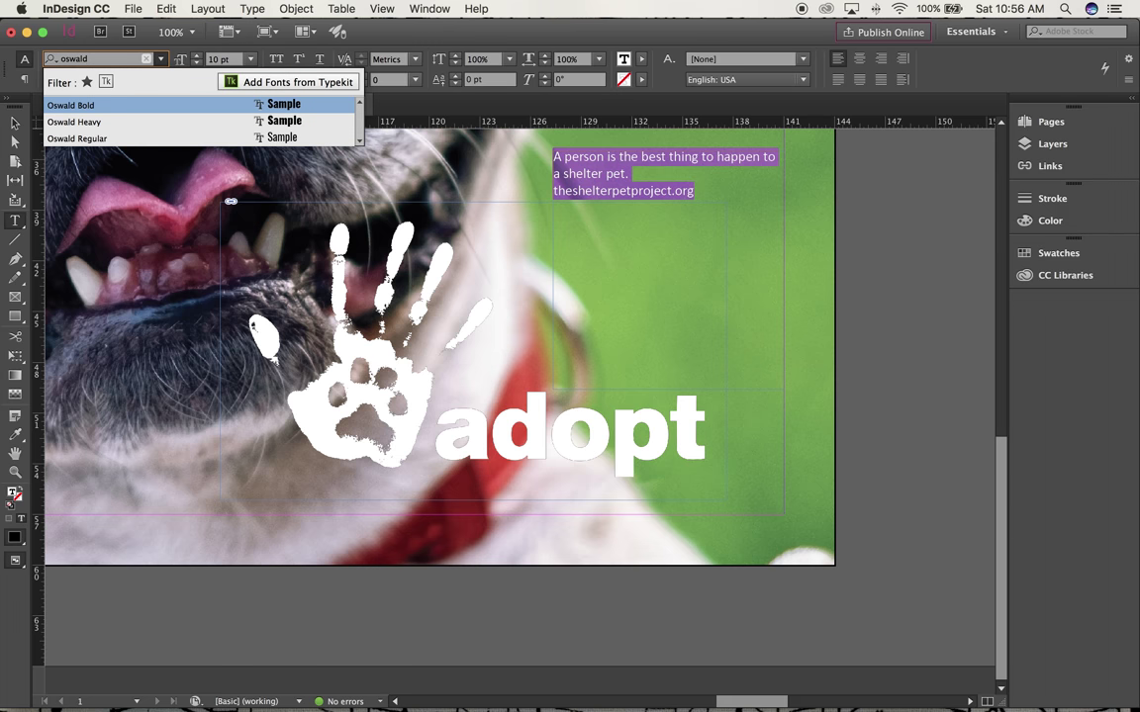
type(" bold")
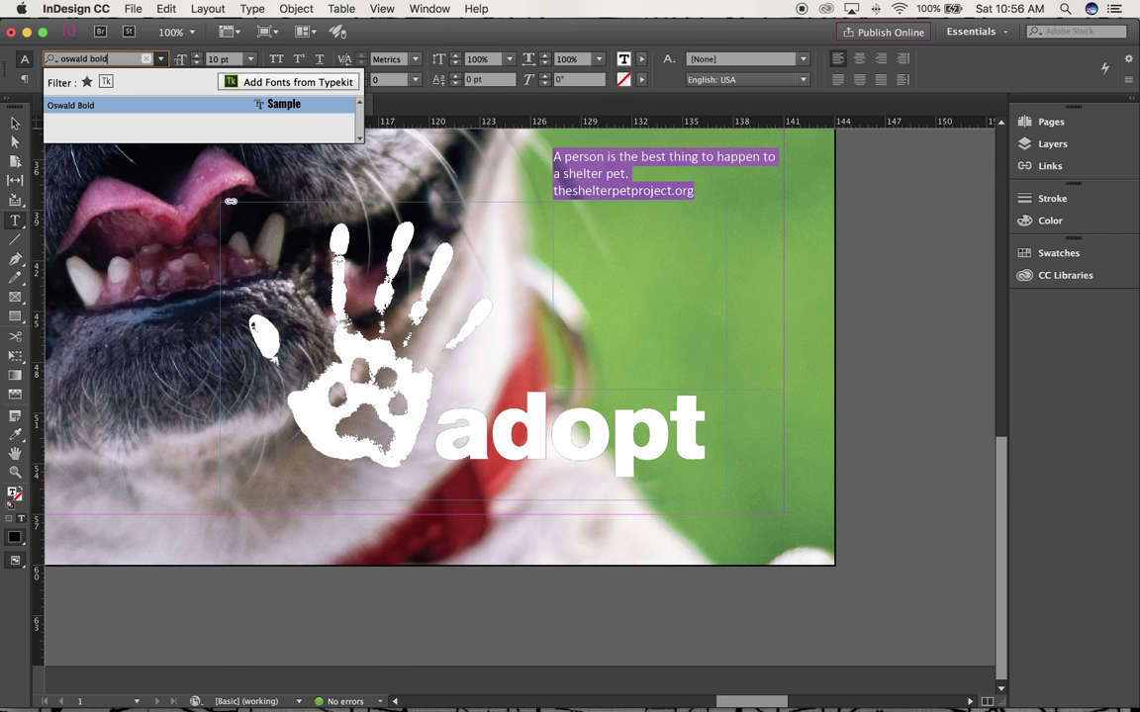
key("Return")
left_click(203, 61)
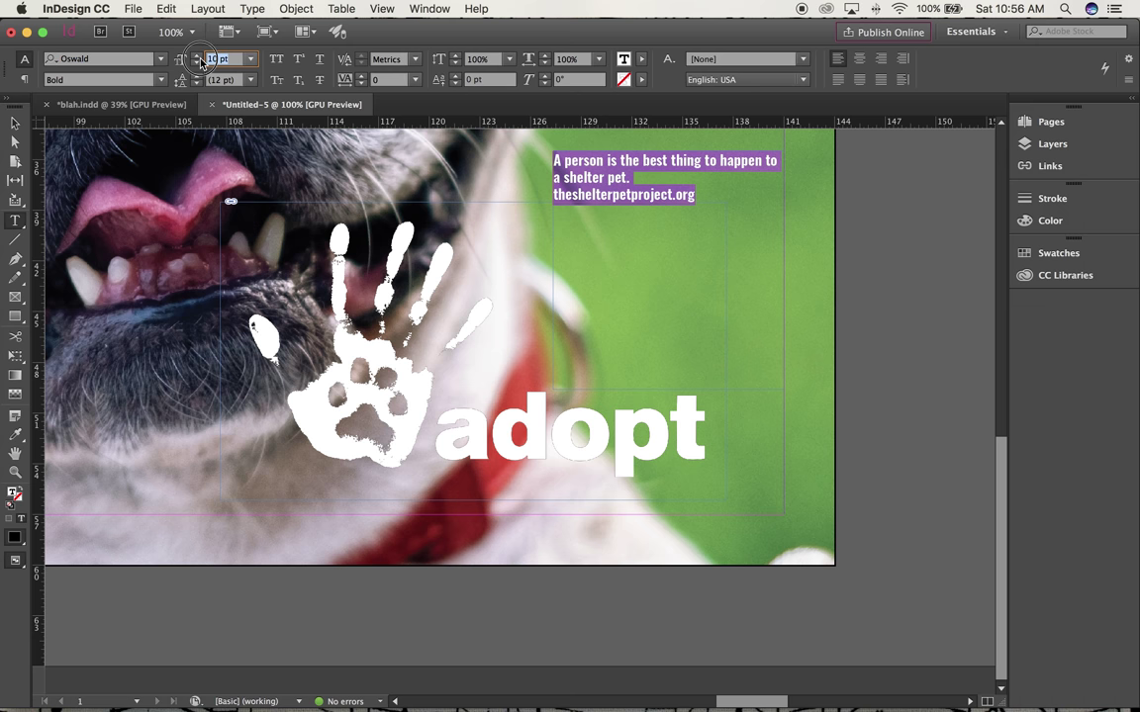
type("20")
key("Return")
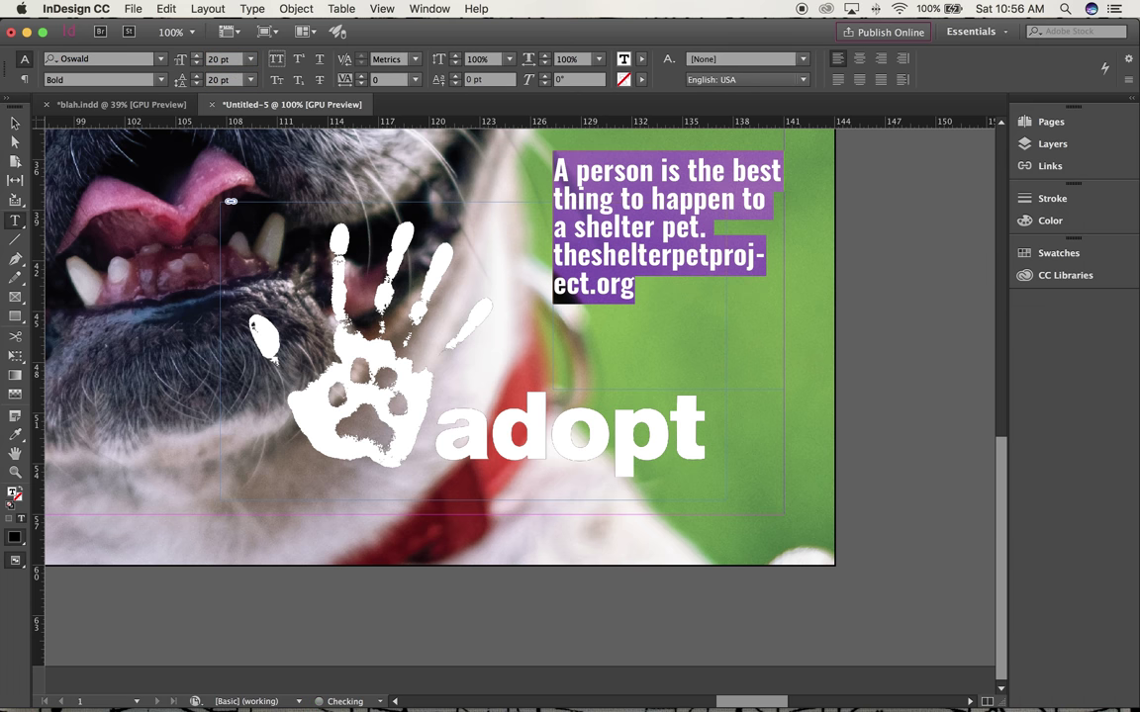
left_click(415, 61)
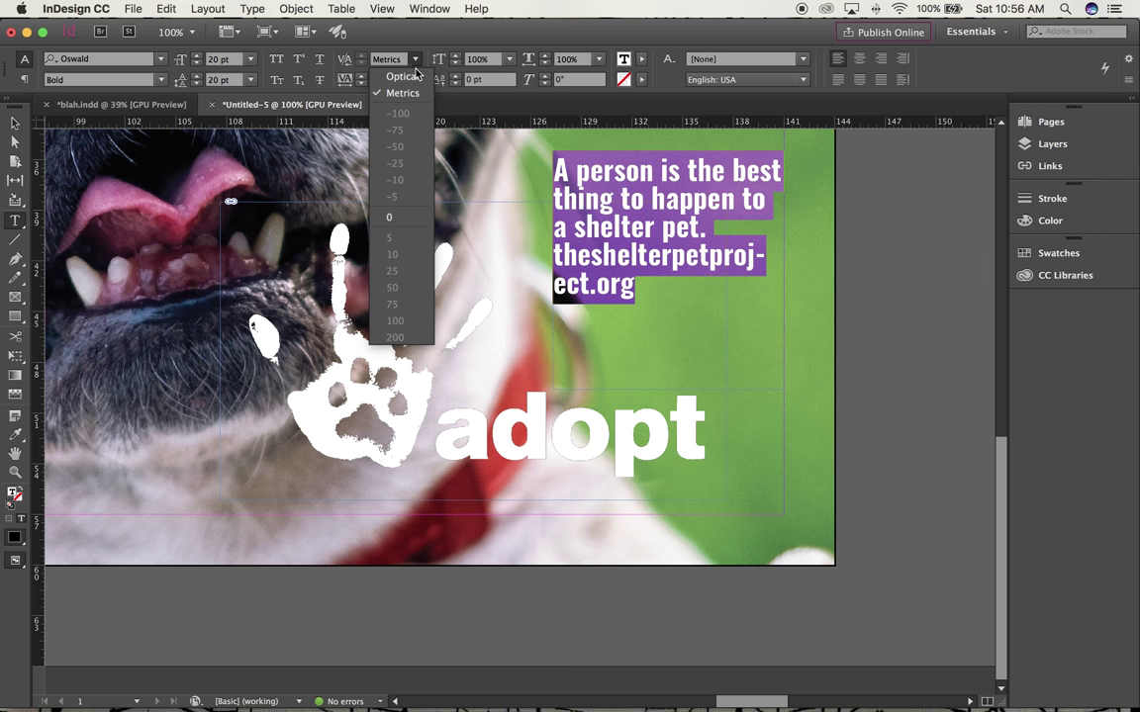
left_click(414, 75)
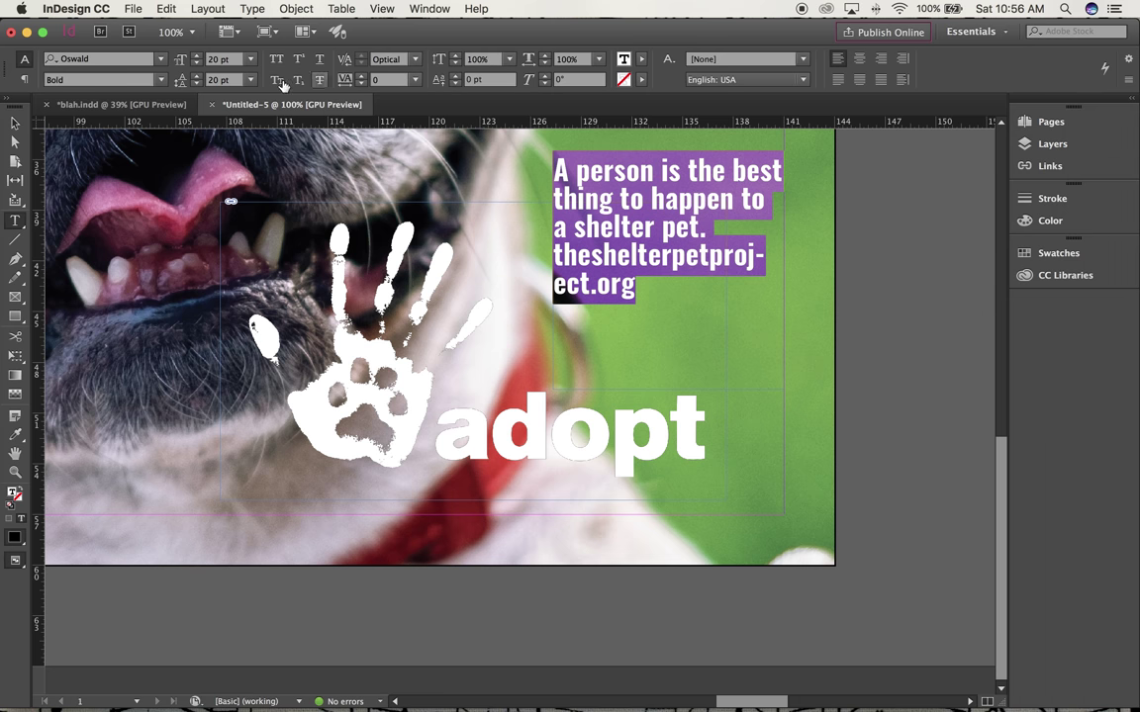
Move the slogan text frame to X 123p3 and Y 39p7.2, and widen it to 18p7.8
left_click(15, 122)
left_click_drag(559, 204, 489, 370)
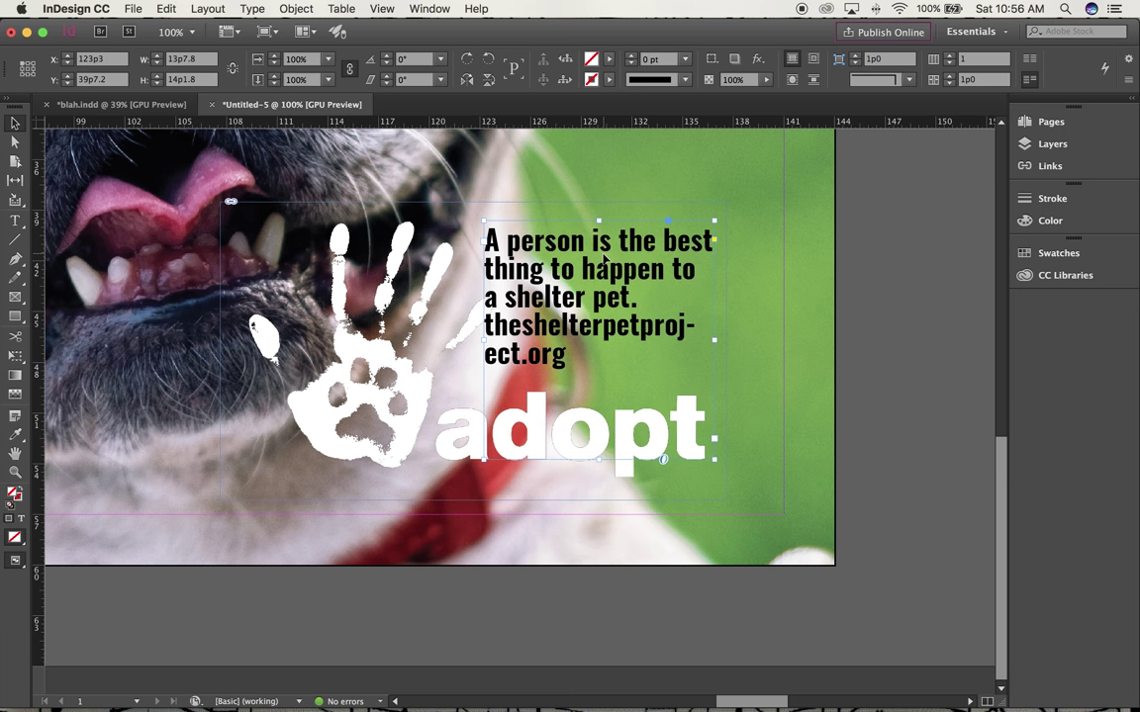
left_click_drag(714, 340, 800, 343)
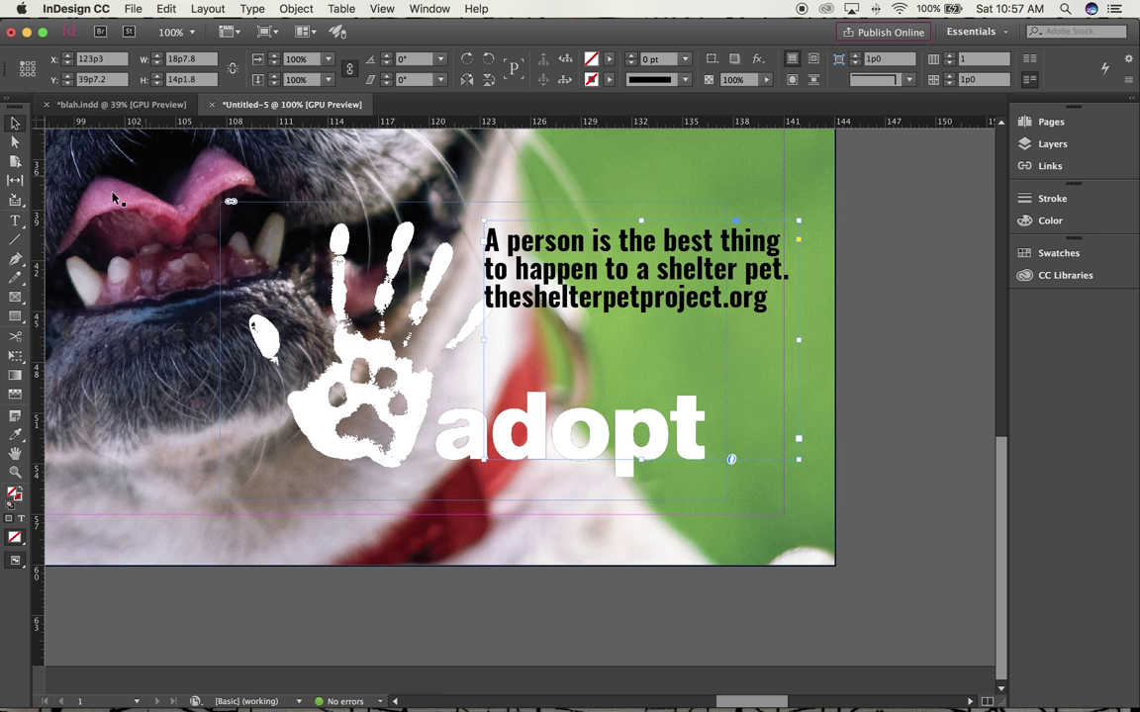
Delete the period after "shelter pet" and set the slogan in all caps, leaving the web address in lowercase
left_click(15, 219)
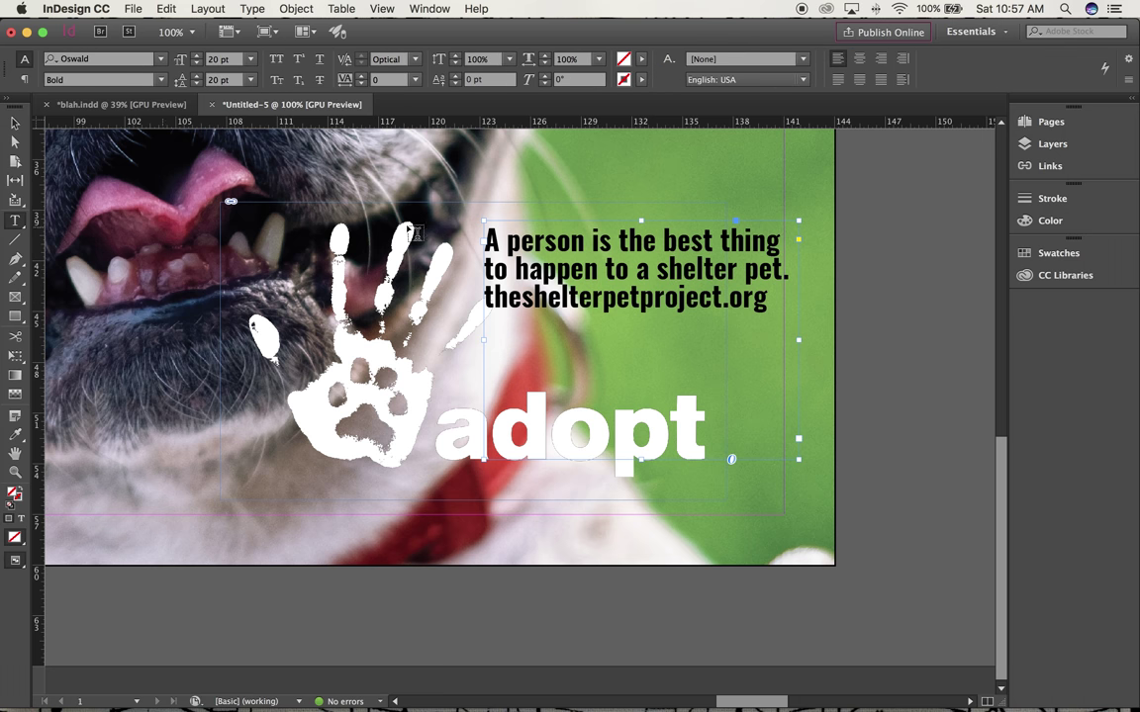
left_click_drag(792, 279, 807, 279)
left_click(788, 267)
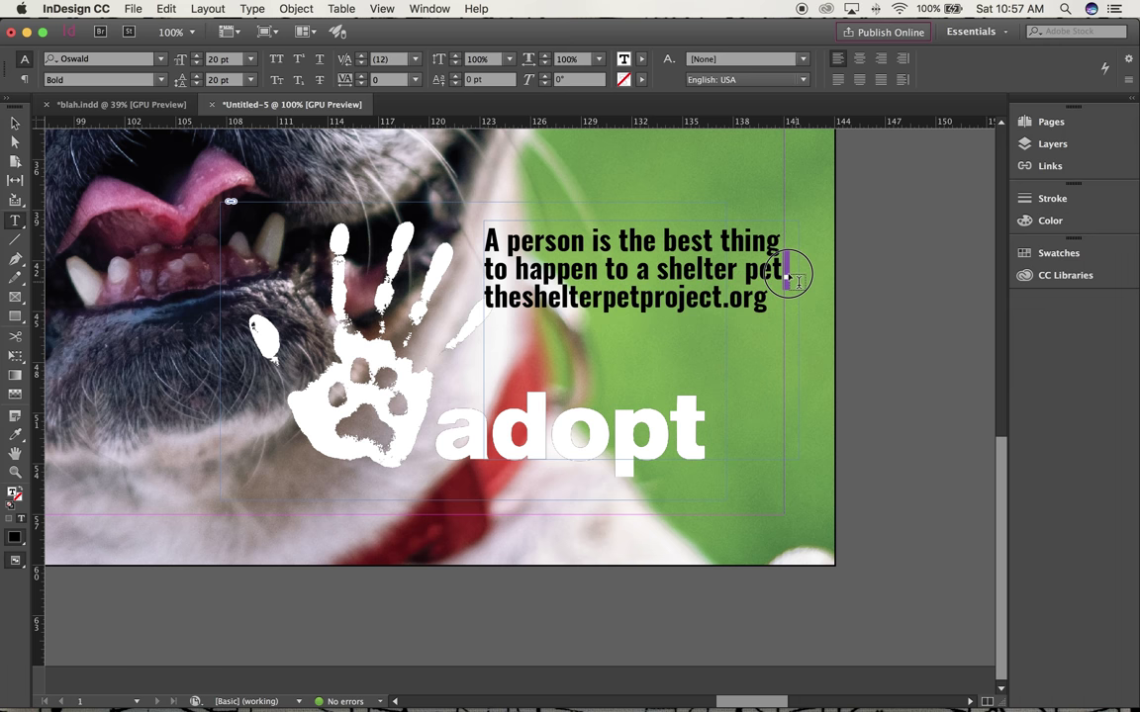
key("BackSpace")
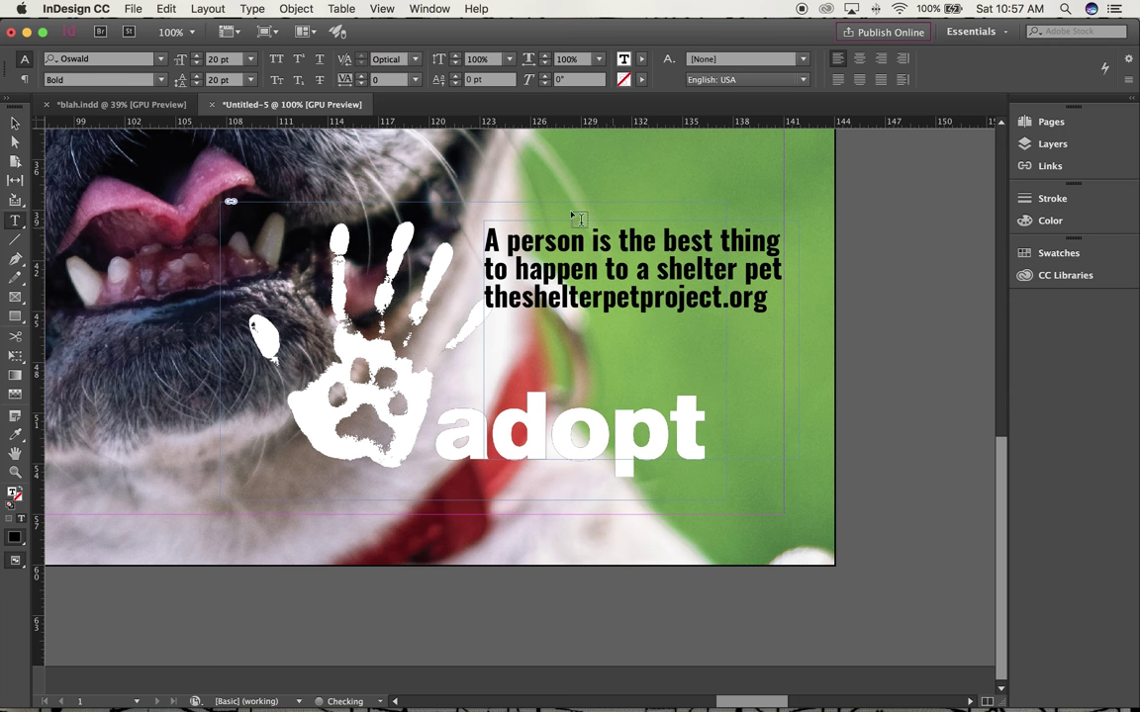
left_click_drag(483, 230, 784, 279)
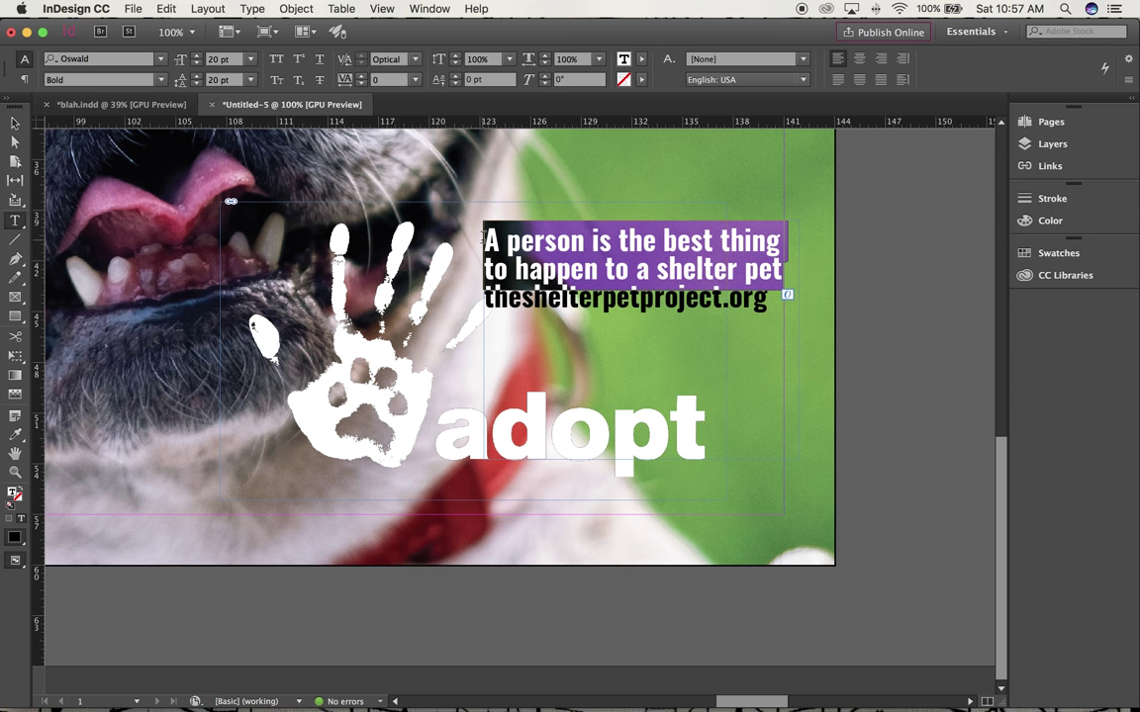
left_click(274, 61)
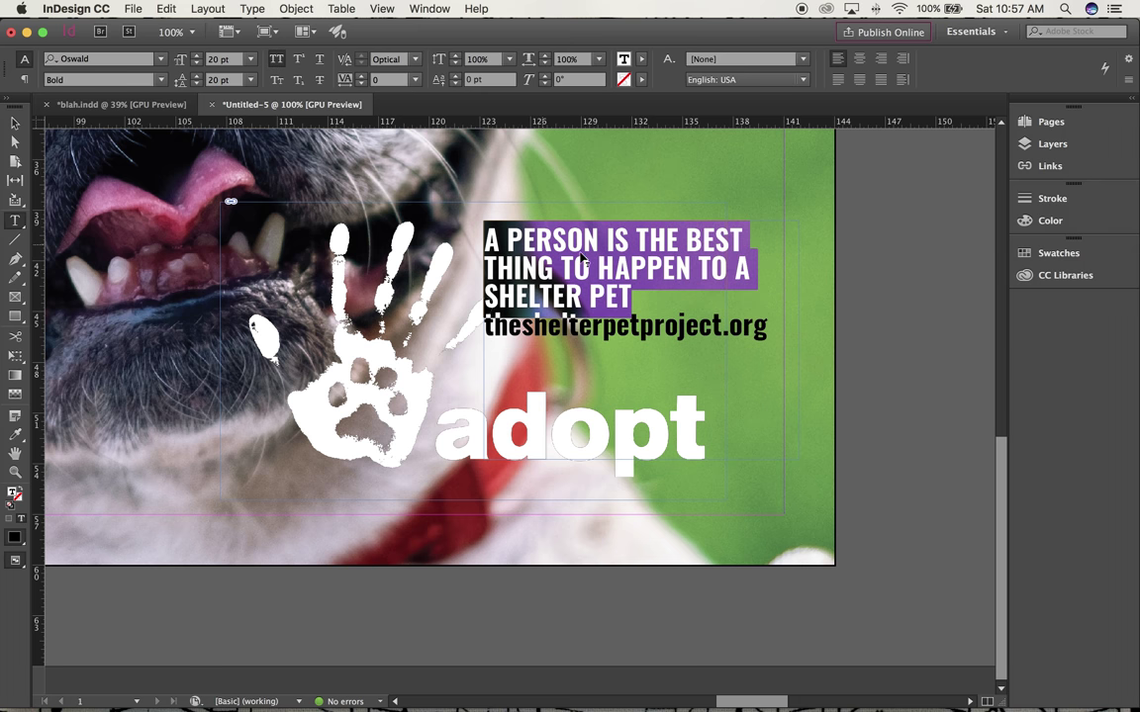
key("Escape")
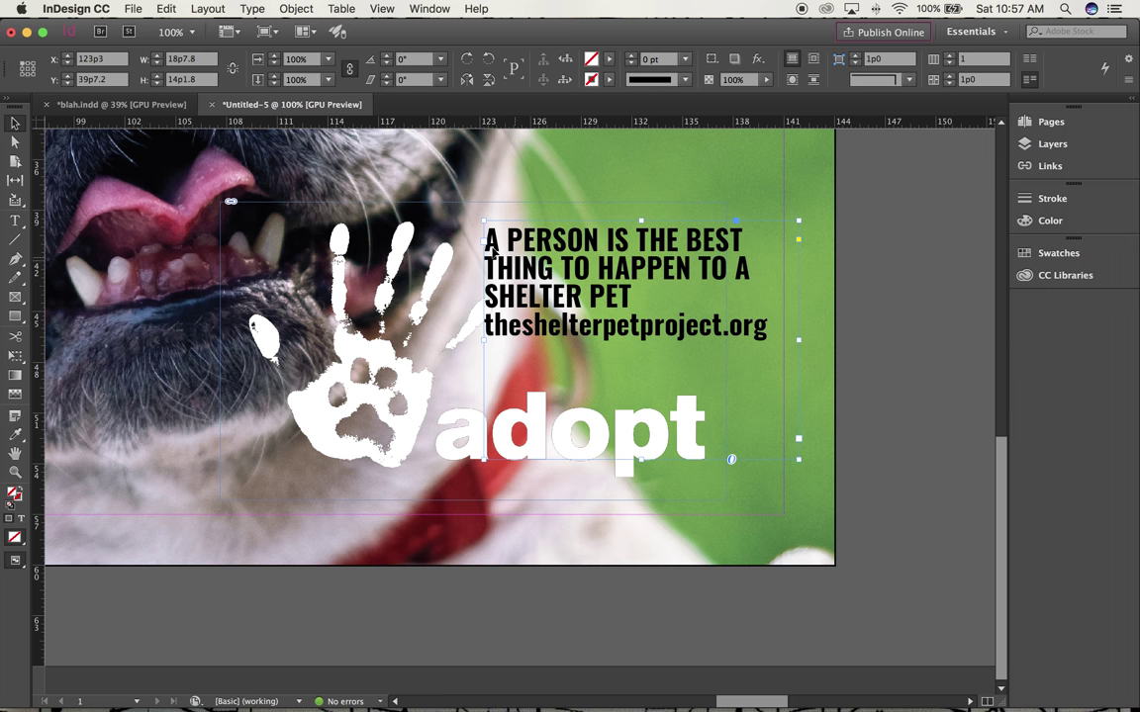
Duplicate the text frame to X 101p7.2, Y 49p11.1, leaving only the slogan in the original and only the web address in the copy
key("super+v")
left_click_drag(472, 301, 227, 418)
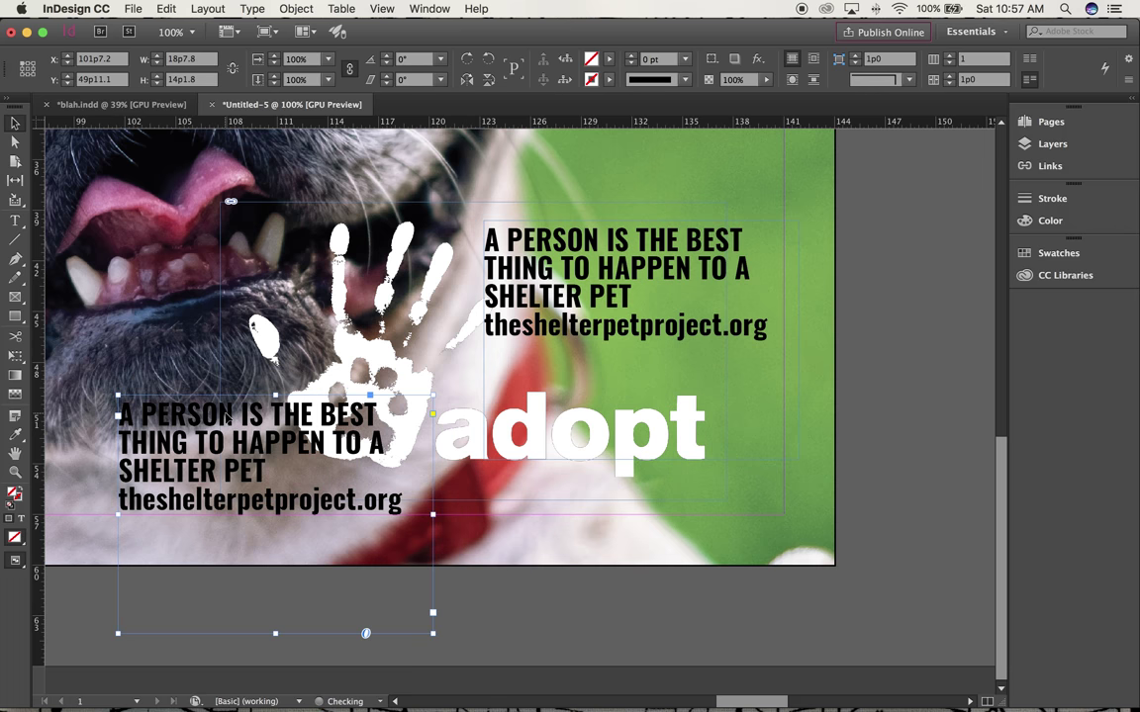
key("t")
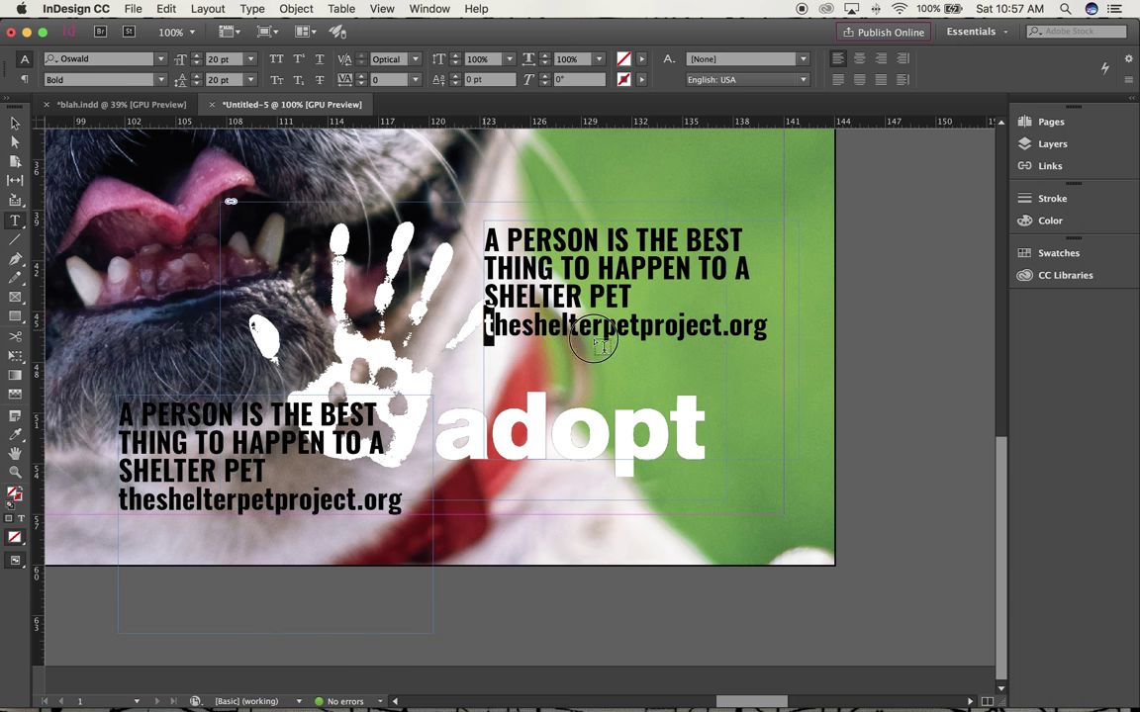
left_click_drag(489, 324, 753, 346)
key("BackSpace")
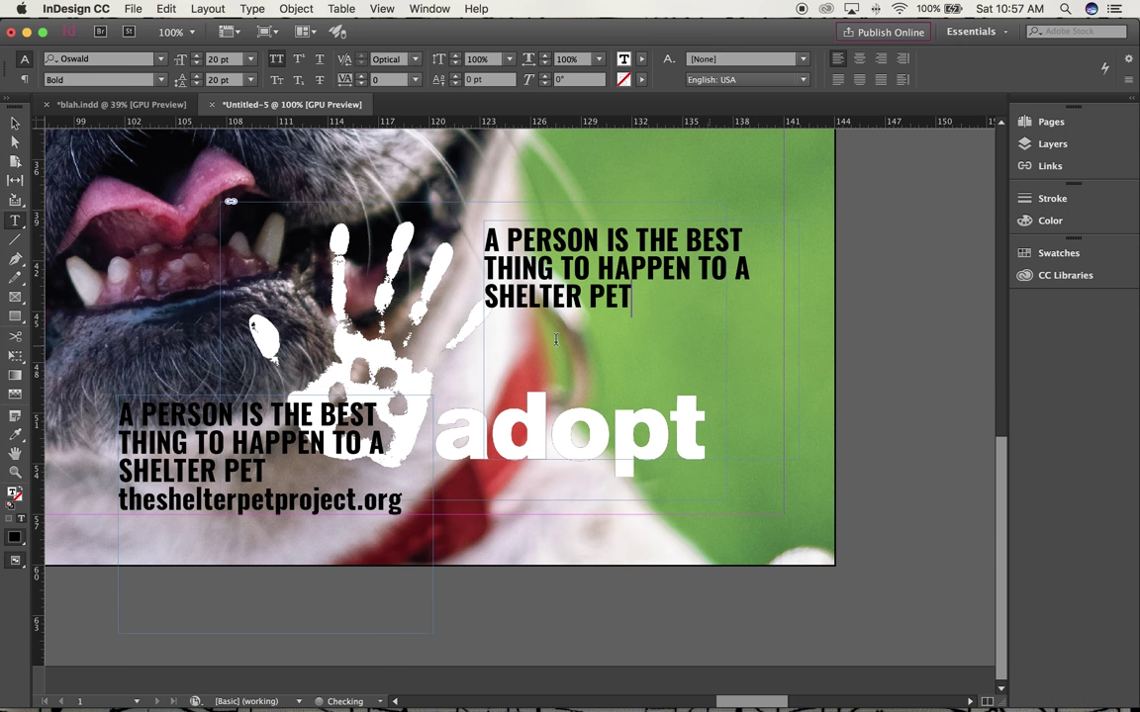
left_click_drag(120, 495, 117, 401)
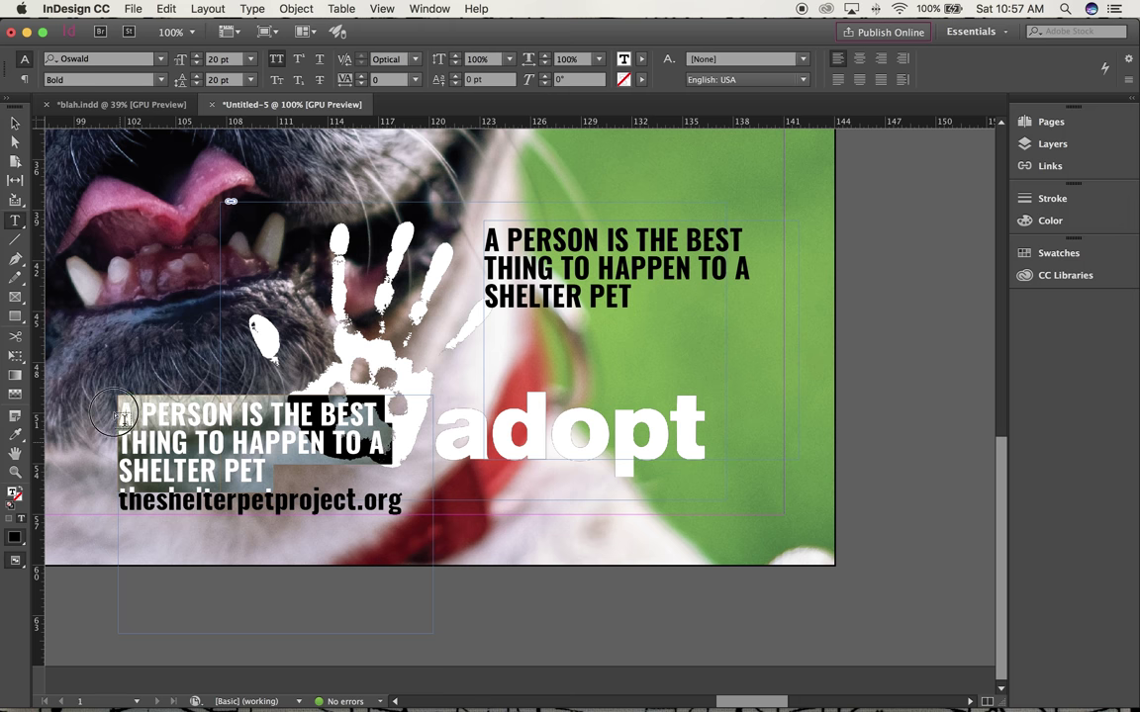
key("BackSpace")
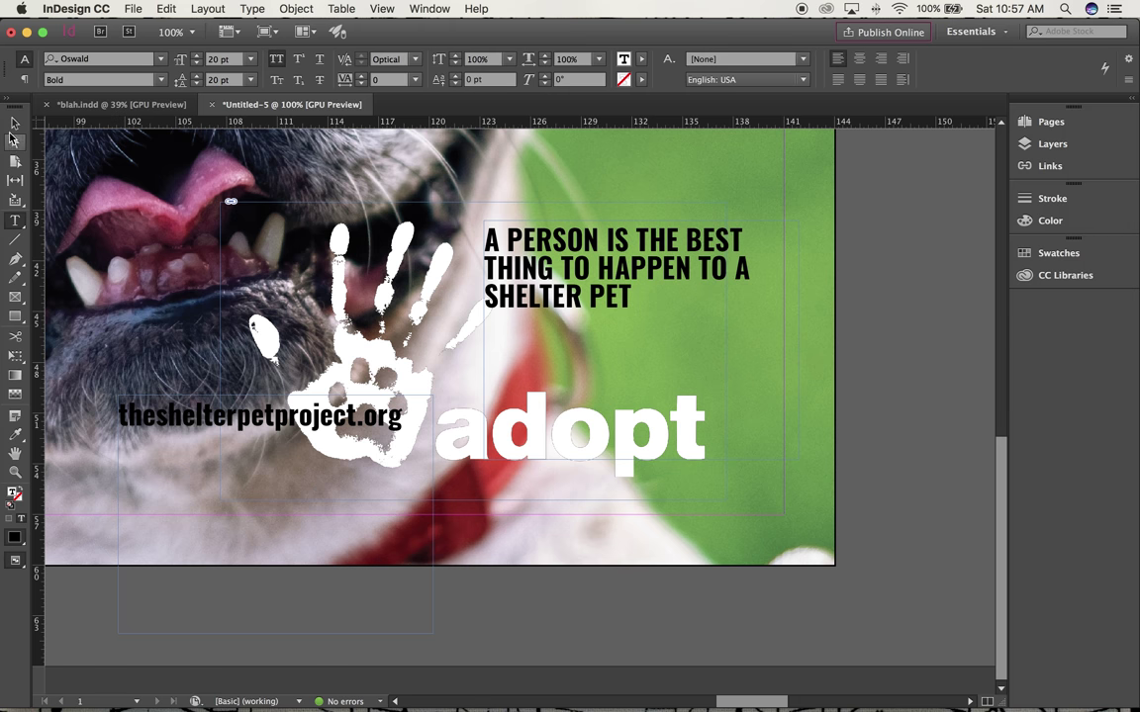
Shrink the web address frame to 17p3.6 by 3p9.9 and move it beneath the word "adopt", to X 120p10.2 and Y 55p4.2
left_click(15, 123)
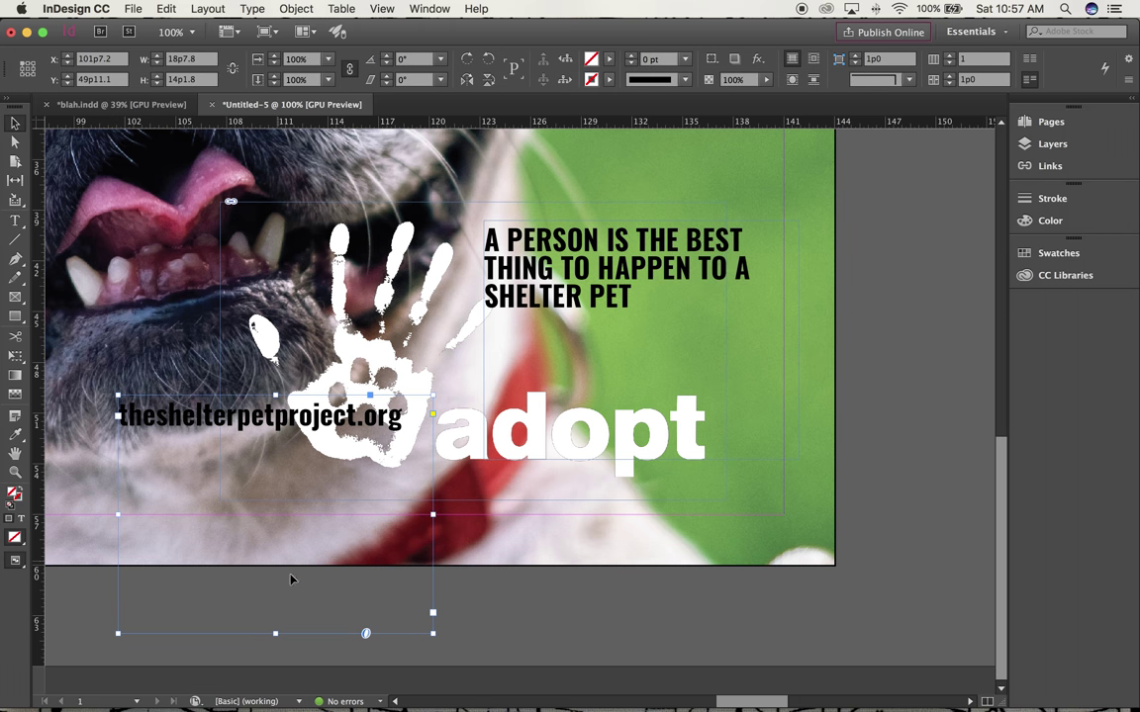
left_click(432, 633)
left_click_drag(433, 634, 411, 458)
left_click_drag(227, 428, 555, 518)
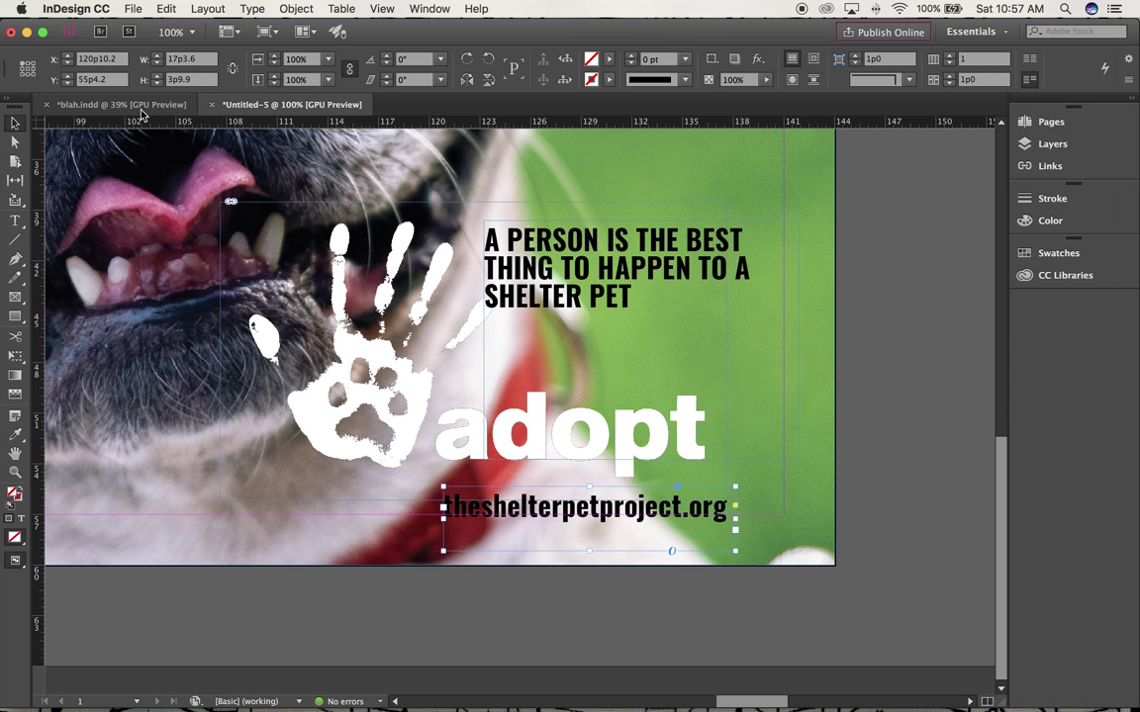
Compare with the corner text of the sample in blah.indd, and right-align the whole slogan in Untitled-5
key("super+0")
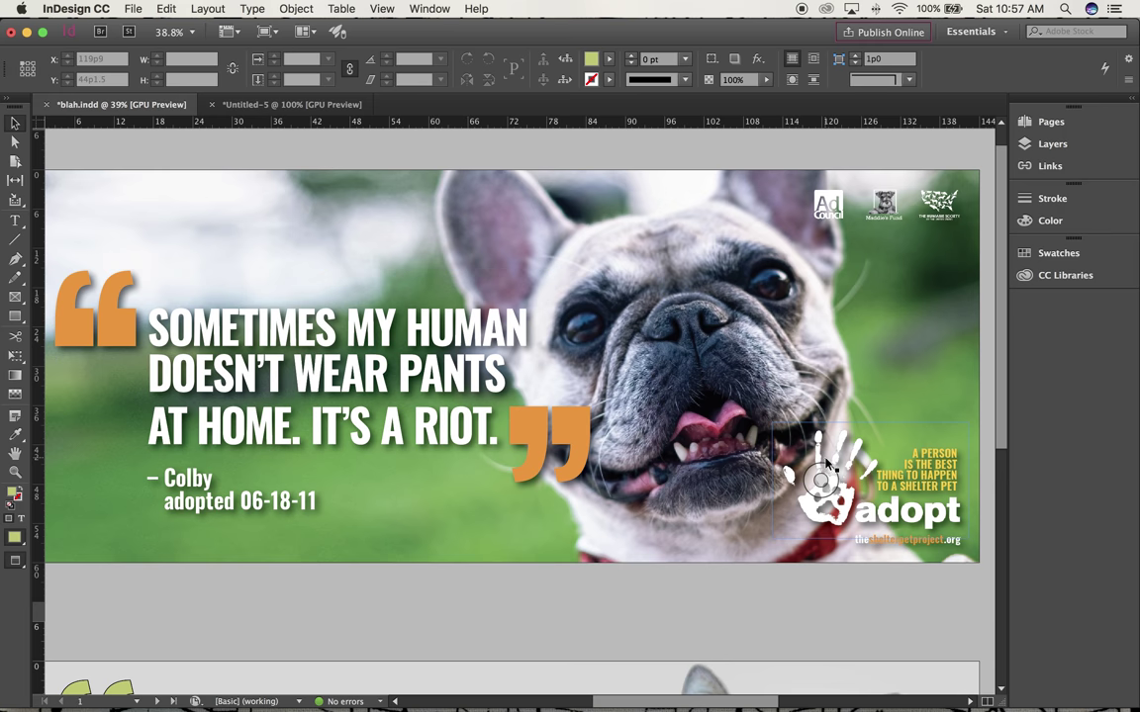
key("super+=")
key("super+=")
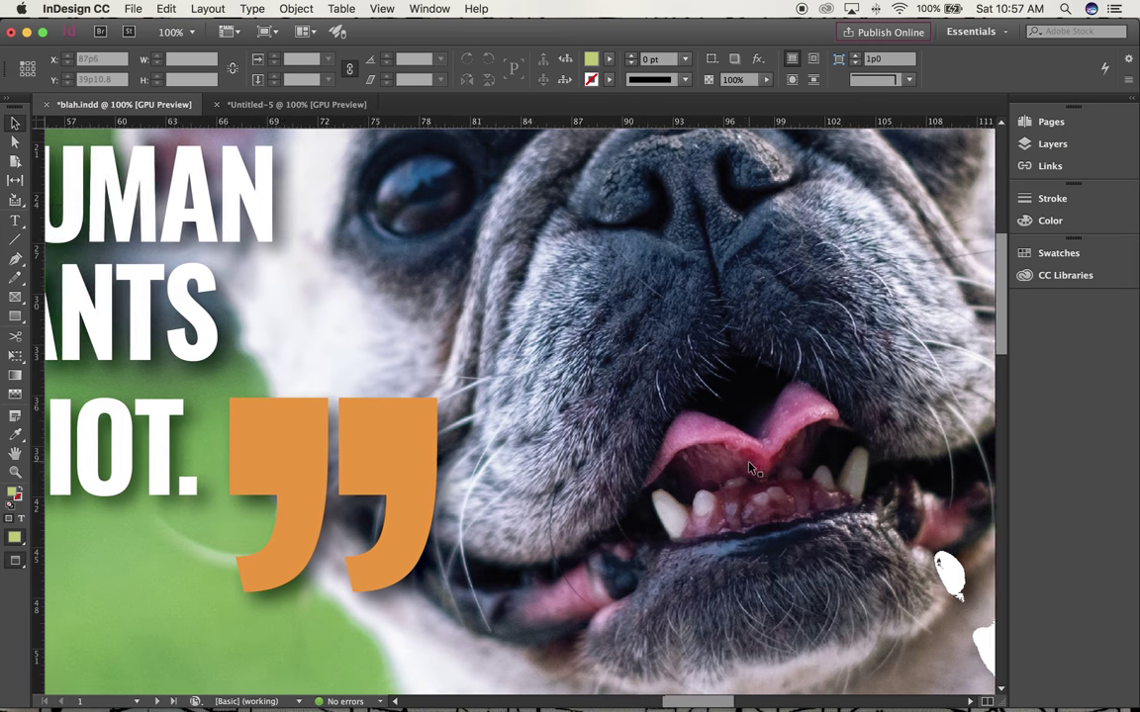
scroll(751, 469, "down", 6)
scroll(751, 469, "right", 2)
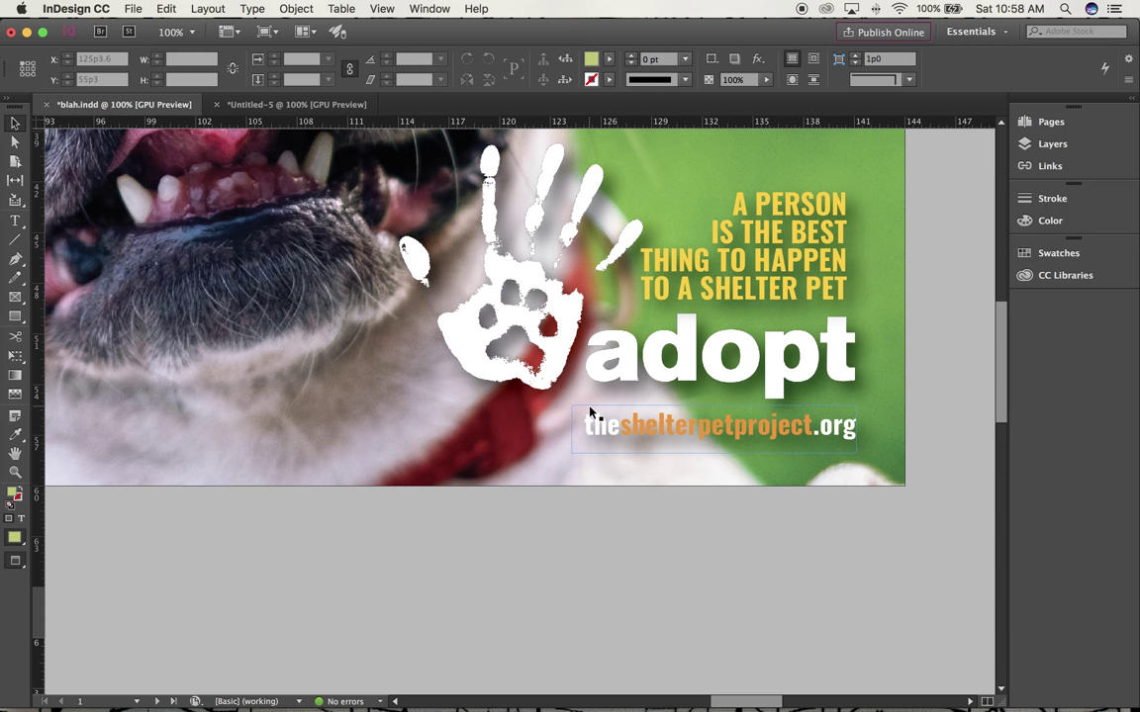
left_click(291, 105)
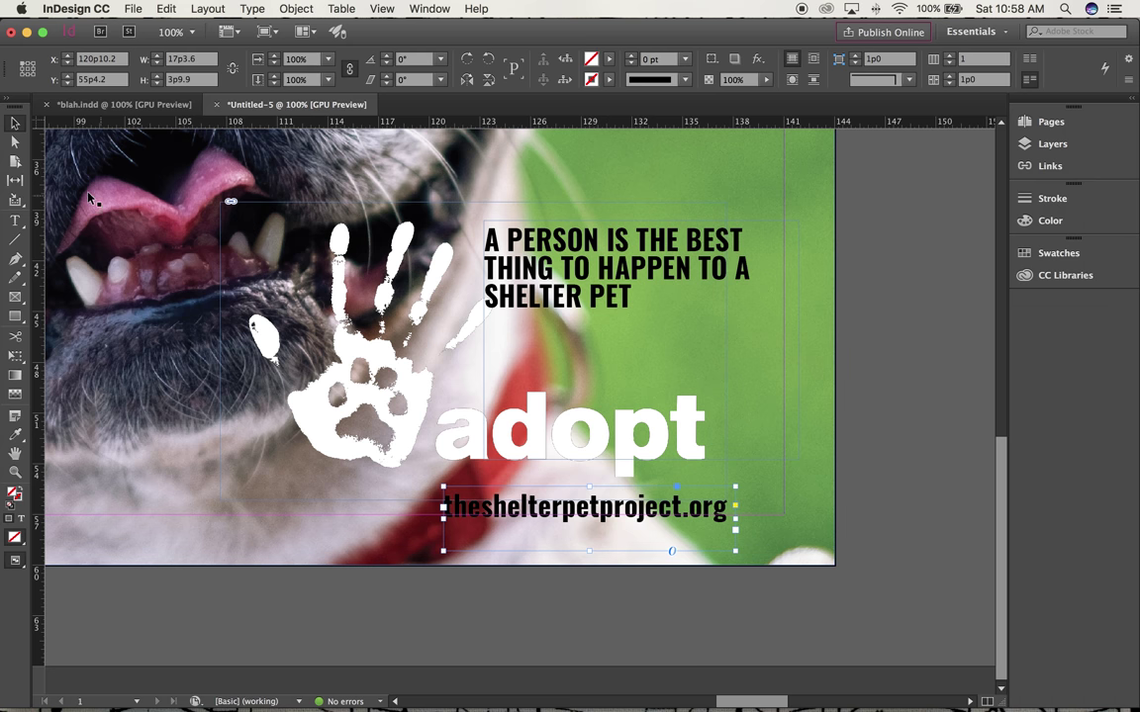
key("t")
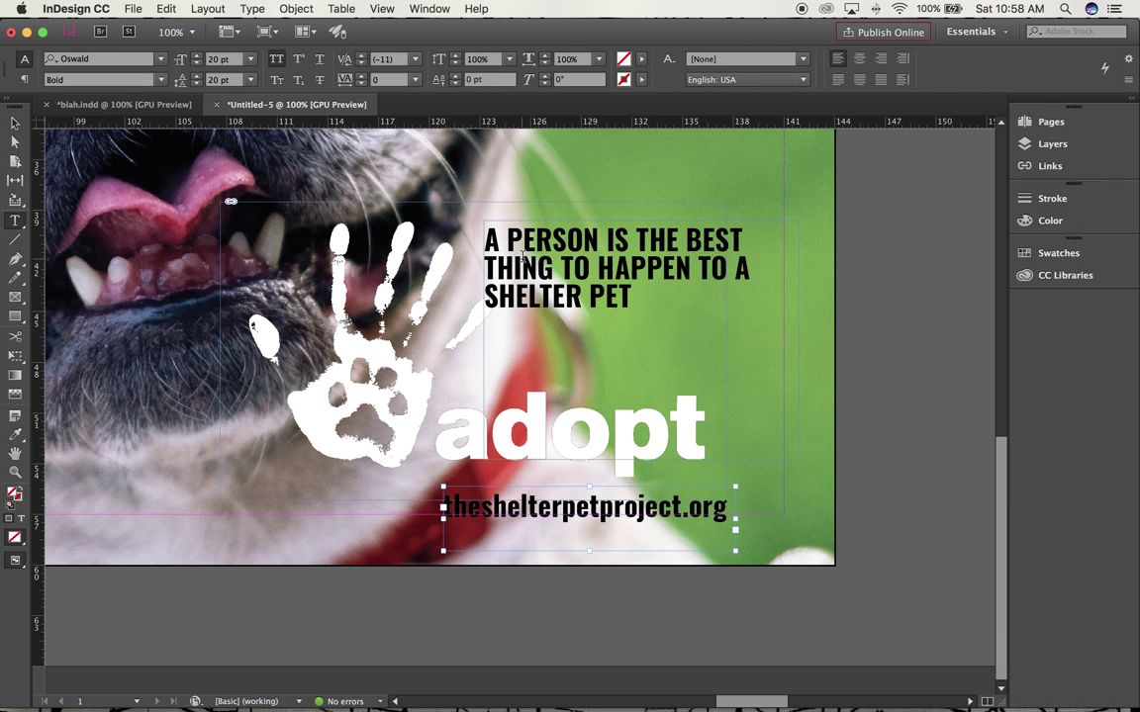
left_click(520, 263)
key("super+a")
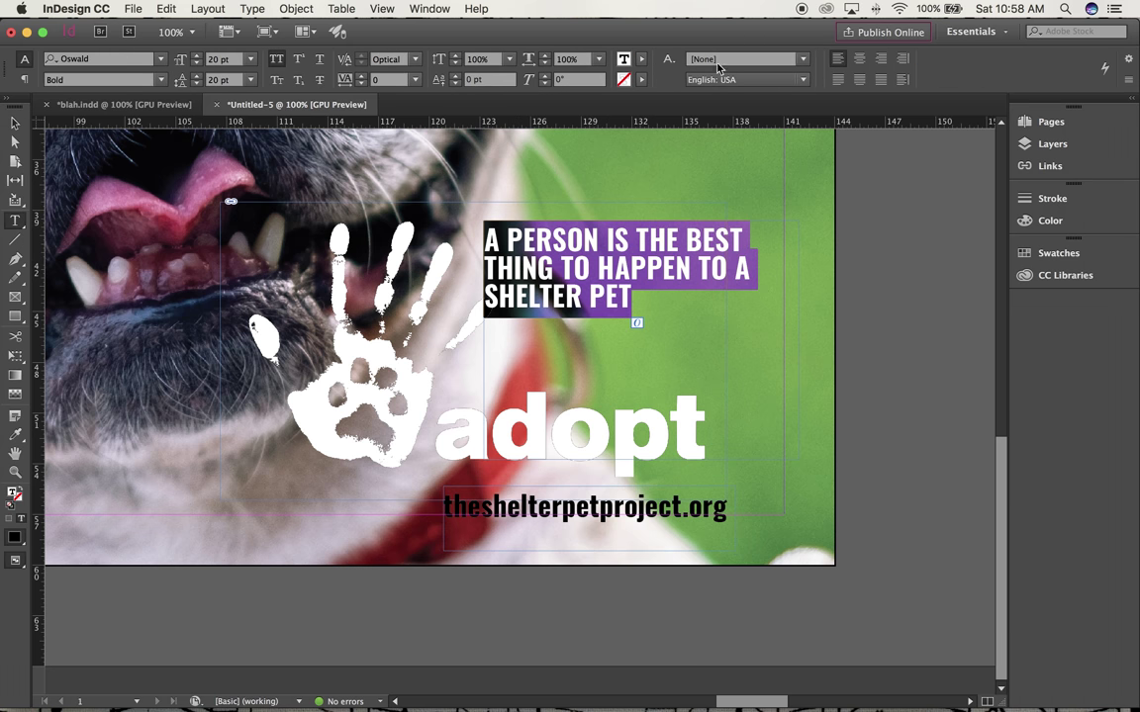
left_click(881, 63)
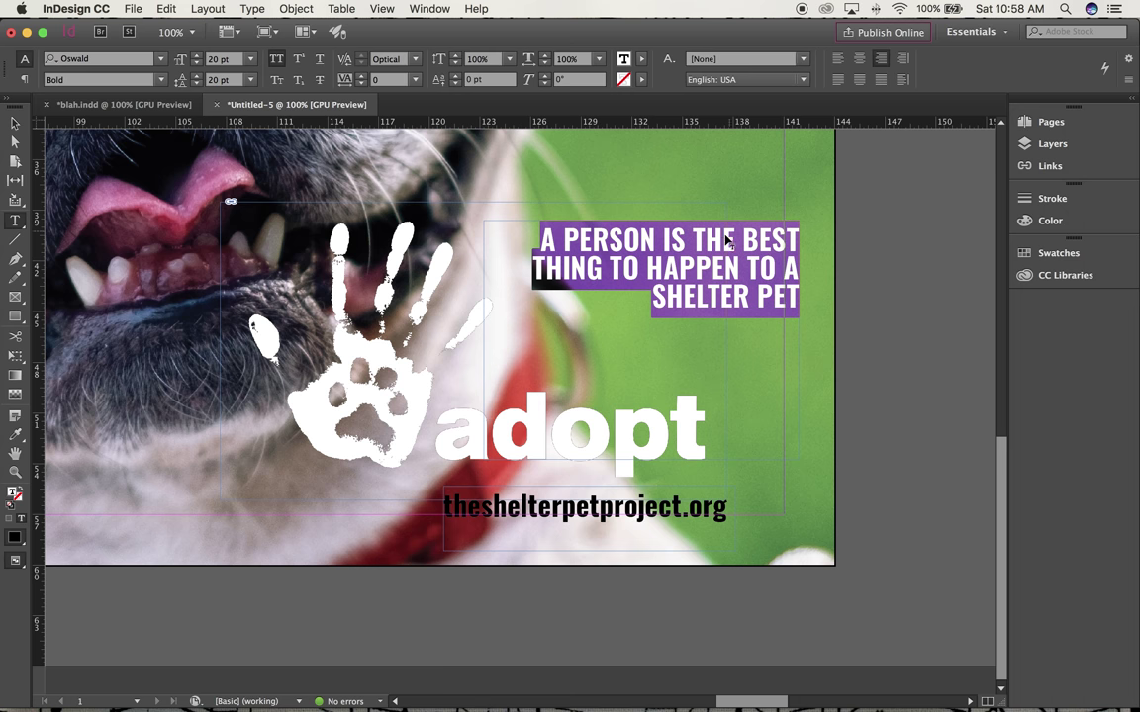
Break the slogan into four lines as "A PERSON I", "S THE BEST", "THING TO HAPPEN" and "TO A SHELTER PET", checking the sample in blah.indd
left_click(657, 239)
left_click(689, 268)
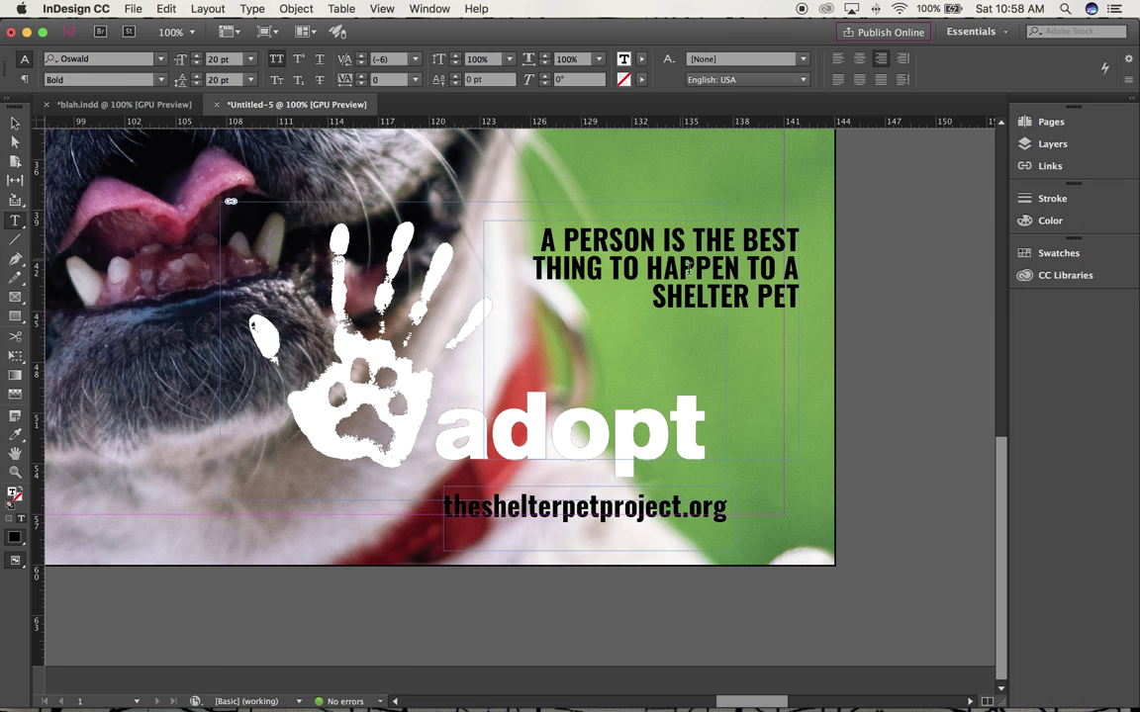
key("Return")
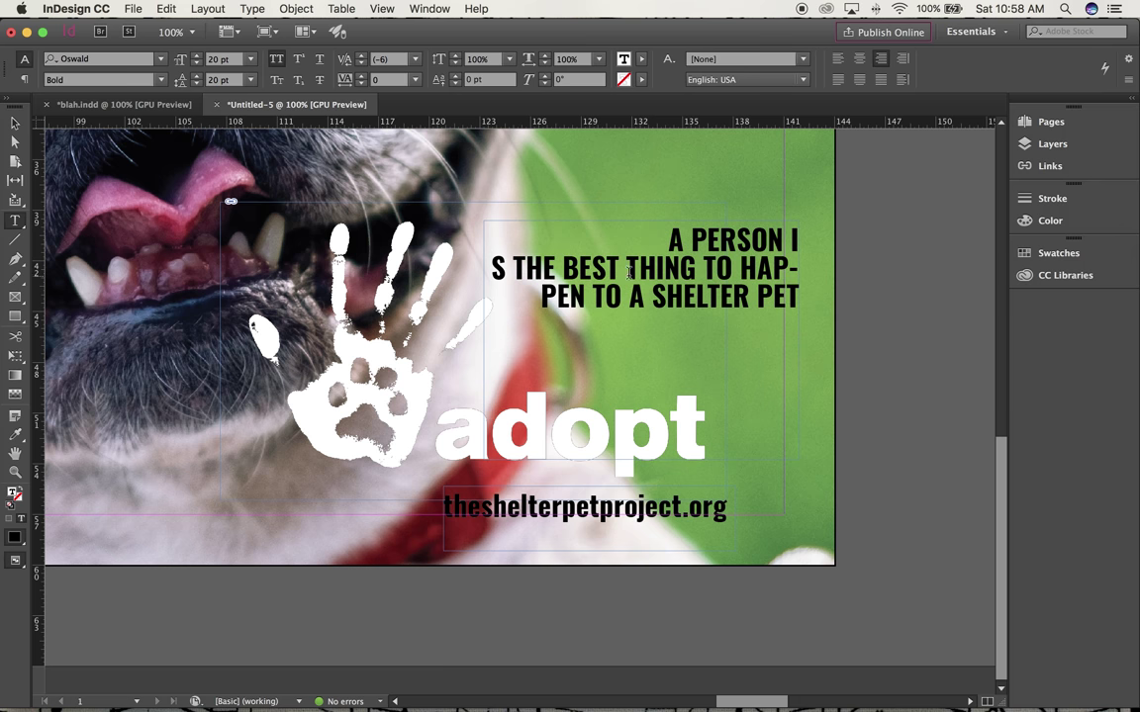
left_click(171, 107)
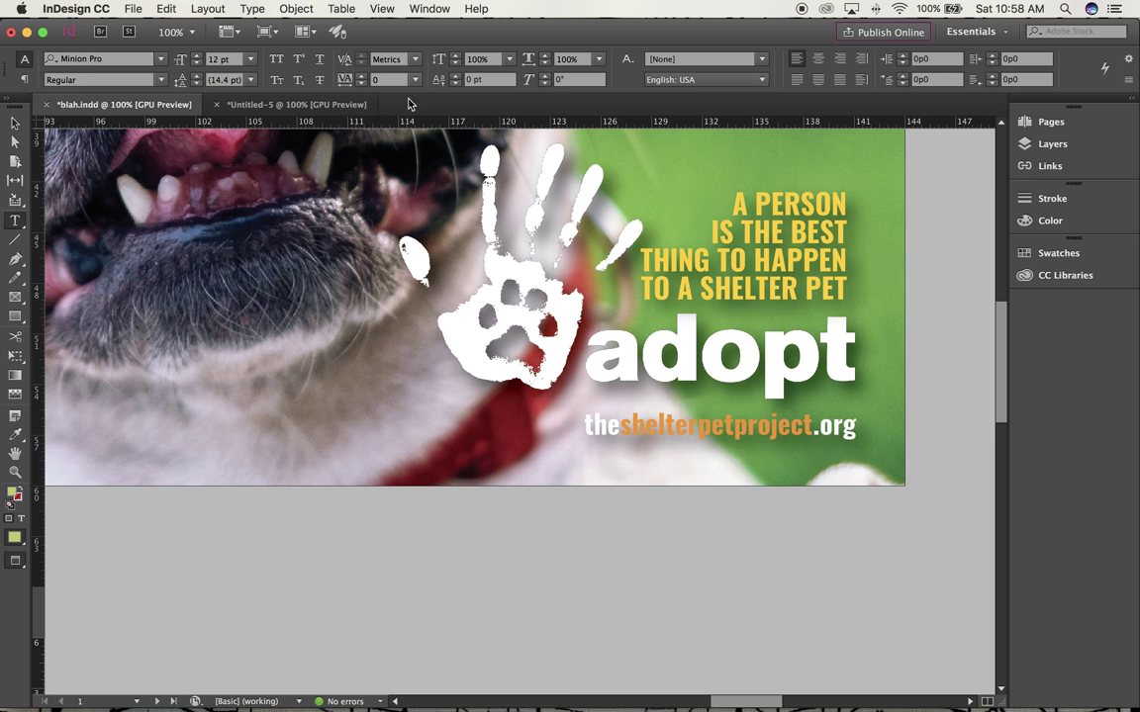
left_click(333, 106)
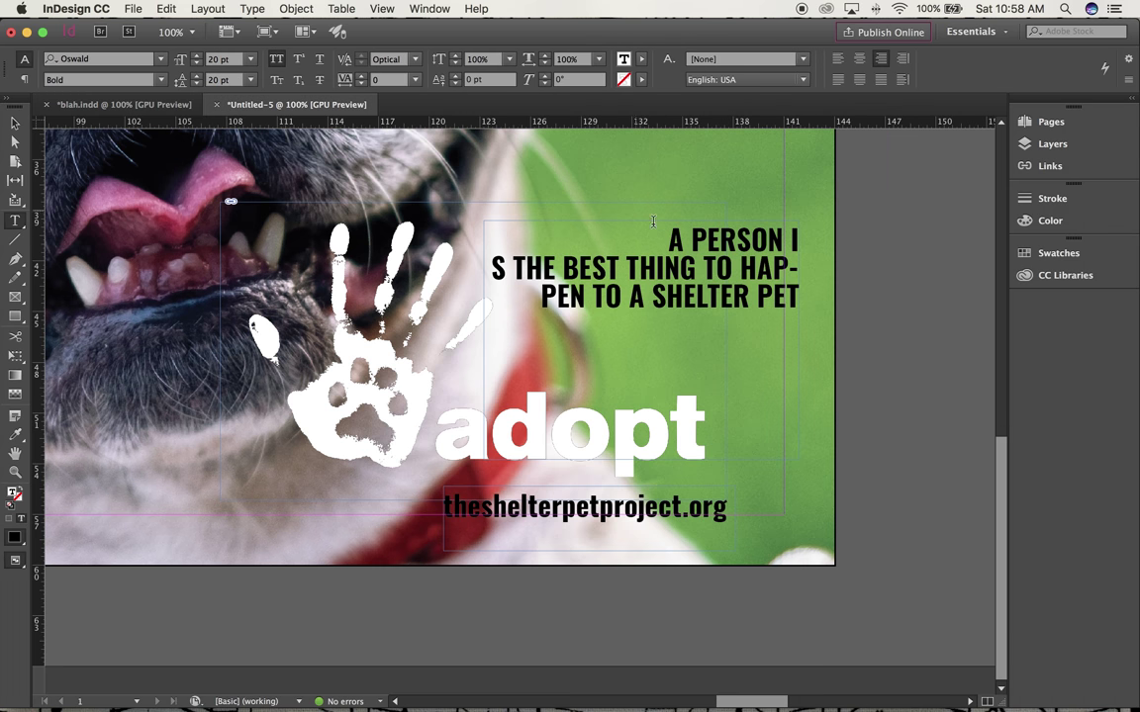
left_click(627, 269)
key("shift+Return")
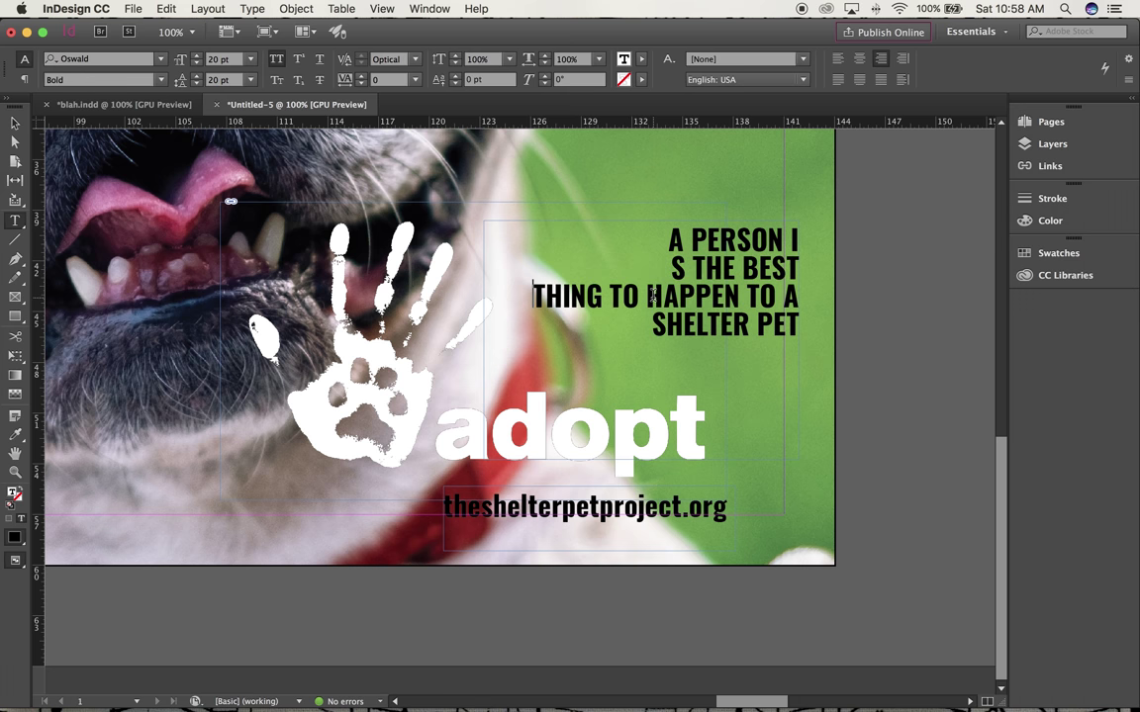
left_click(750, 296)
key("shift+Return")
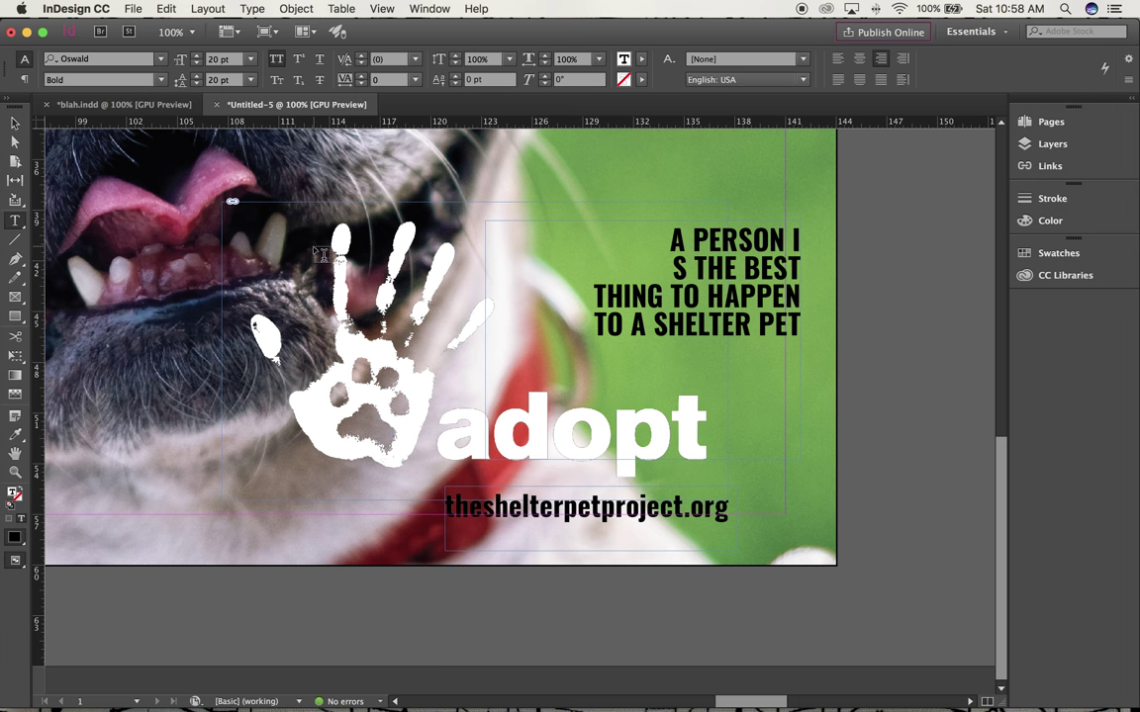
Define a new CMYK process color swatch with 0% cyan, 18% magenta, 100% yellow and 0% black
left_click(1045, 254)
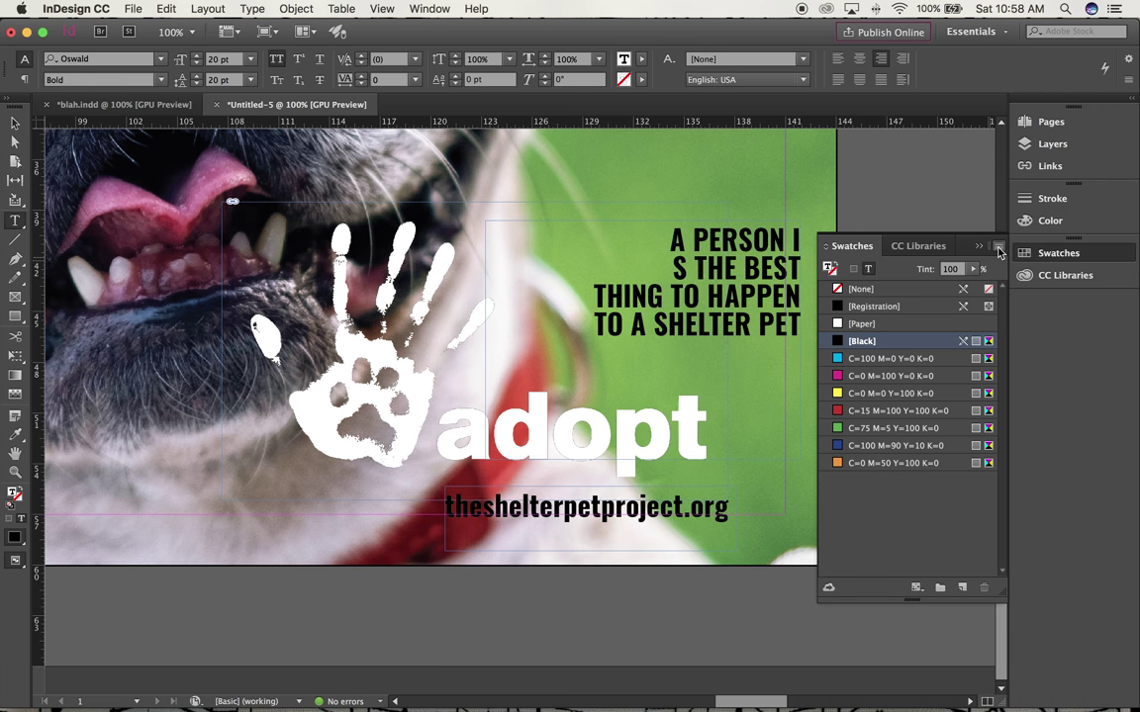
left_click(999, 249)
left_click(960, 255)
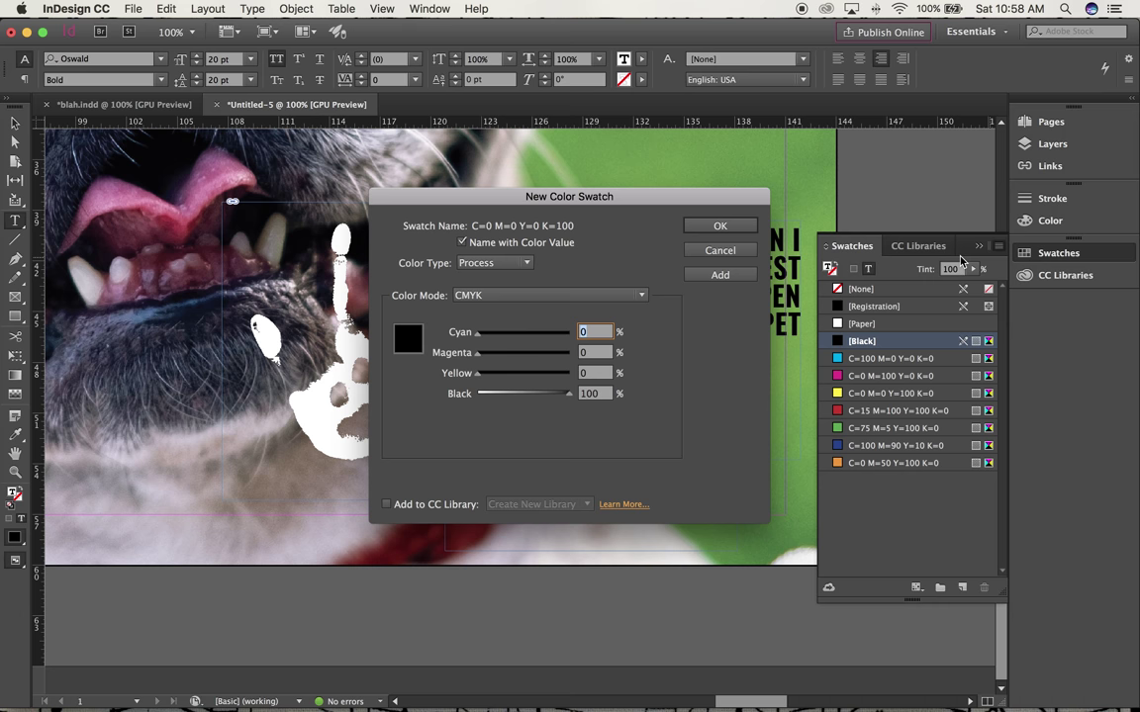
key("Tab")
type("18")
key("Tab")
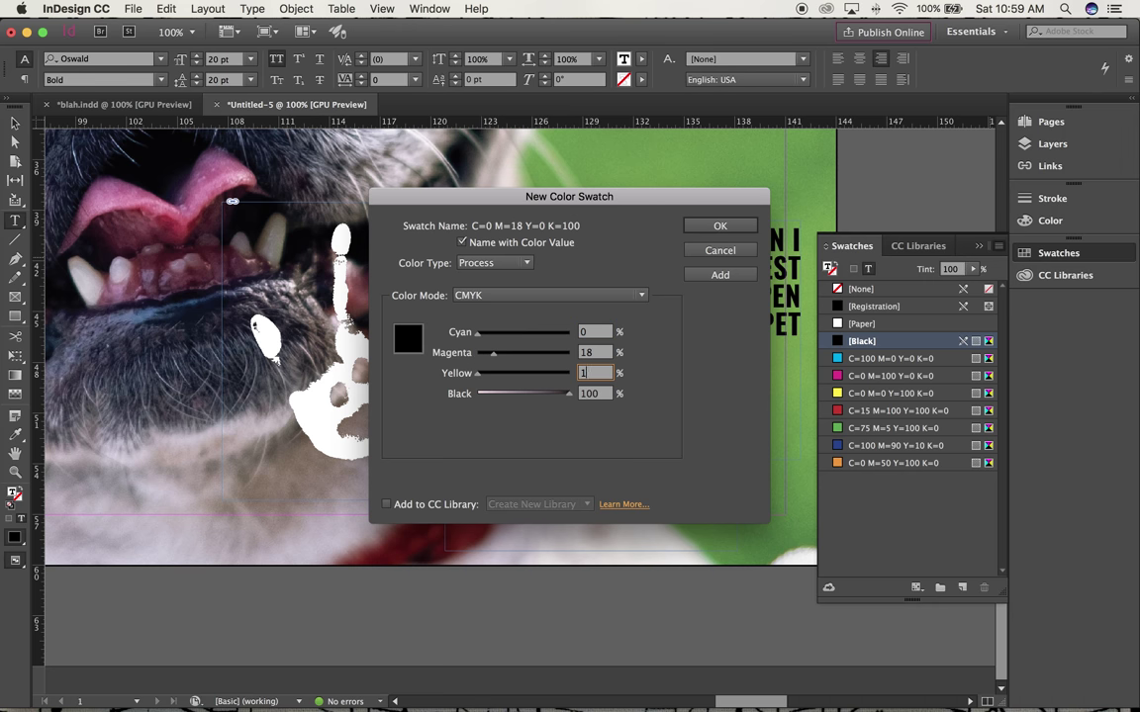
key("Tab")
type("0")
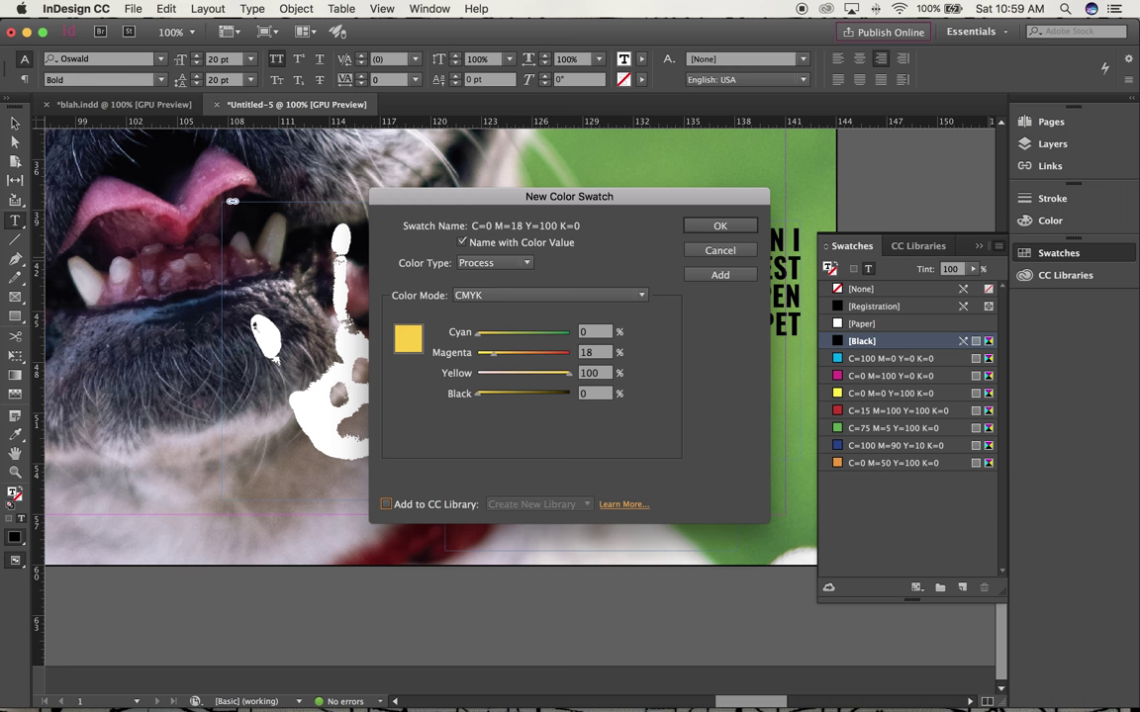
Compare the new swatch's color with magenta at 0%, and return magenta to 18%
double_click(586, 353)
type("0")
key("Tab")
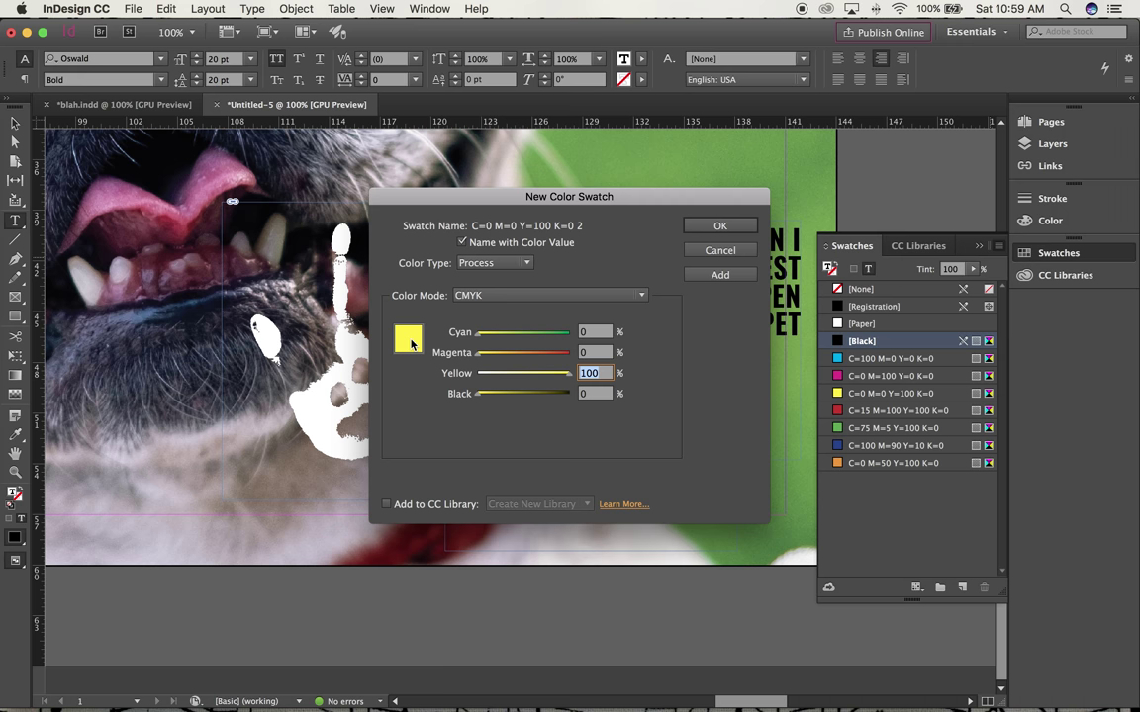
left_click_drag(502, 203, 445, 220)
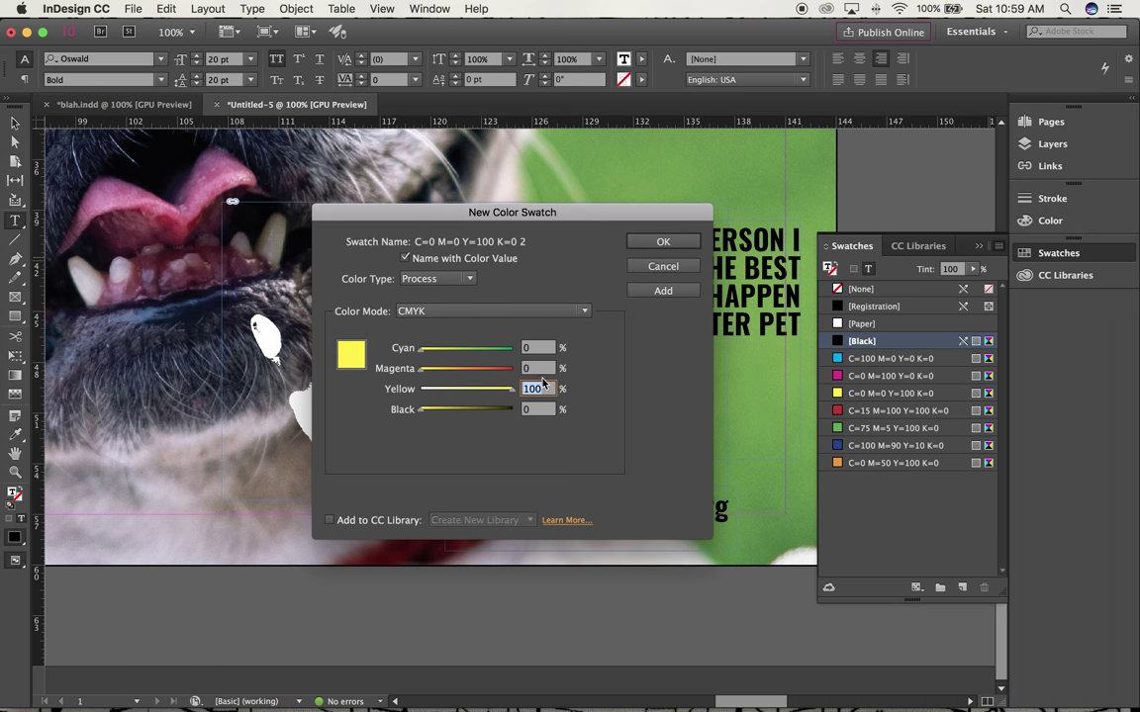
left_click(527, 369)
type("18")
key("Tab")
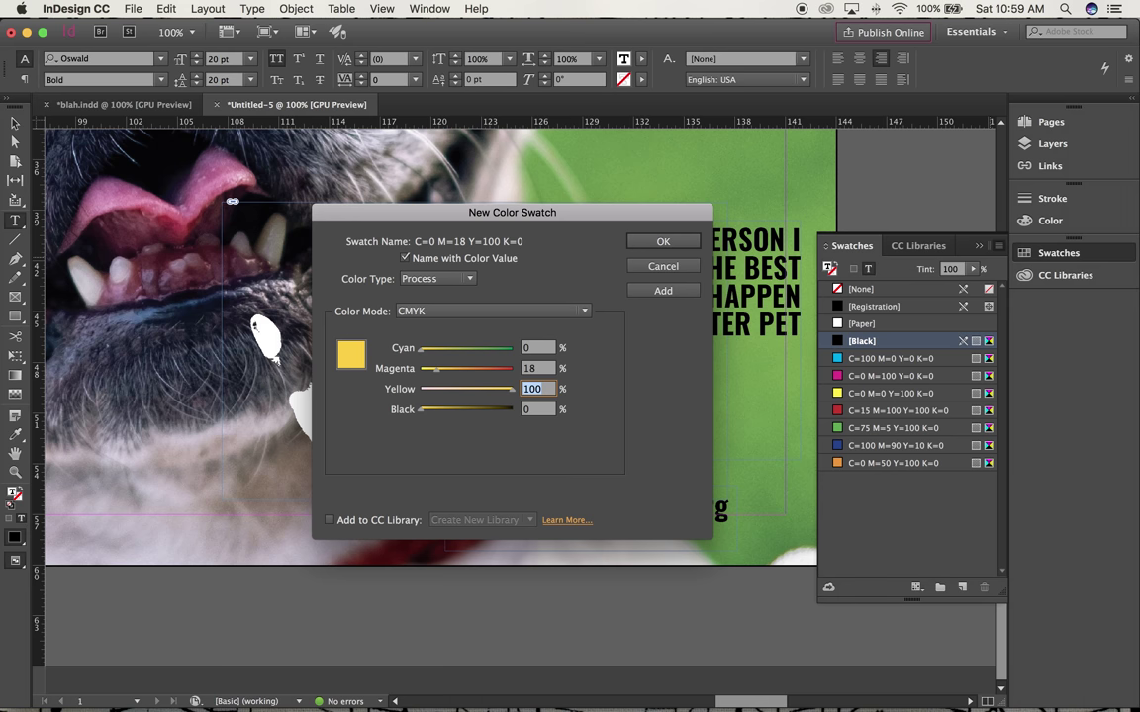
Color the whole slogan with the new C=0 M=18 Y=100 K=0 swatch, and set the default fill to C=0 M=50 Y=100 K=0
left_click(663, 243)
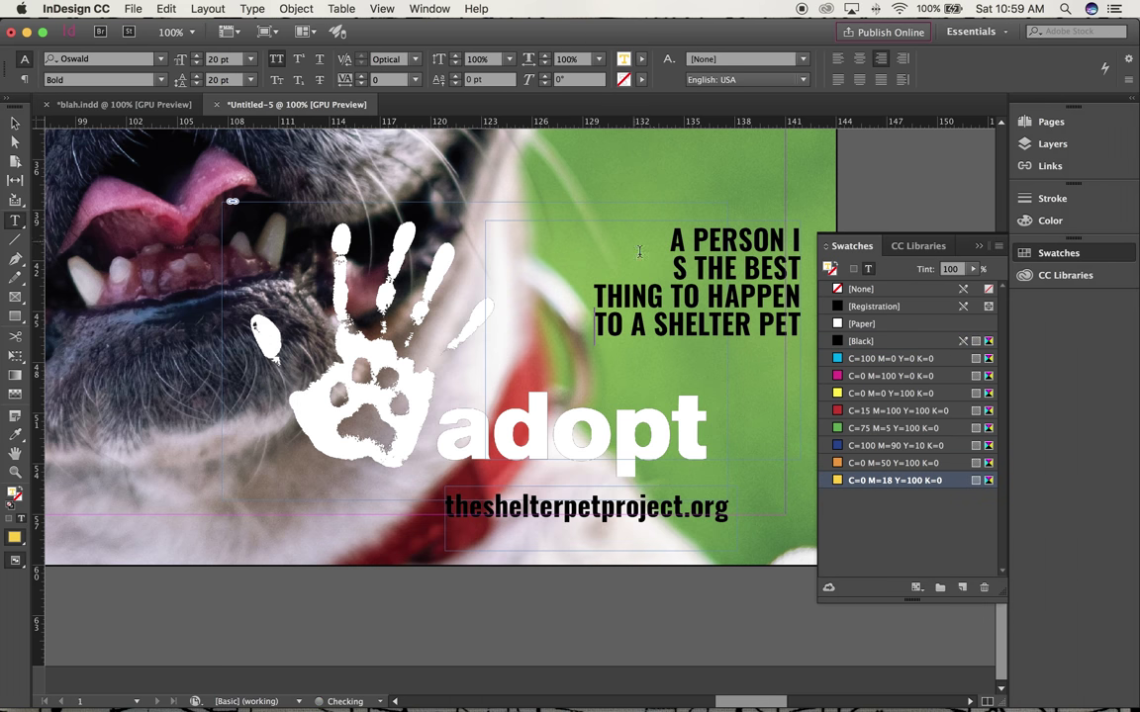
left_click_drag(670, 243, 802, 334)
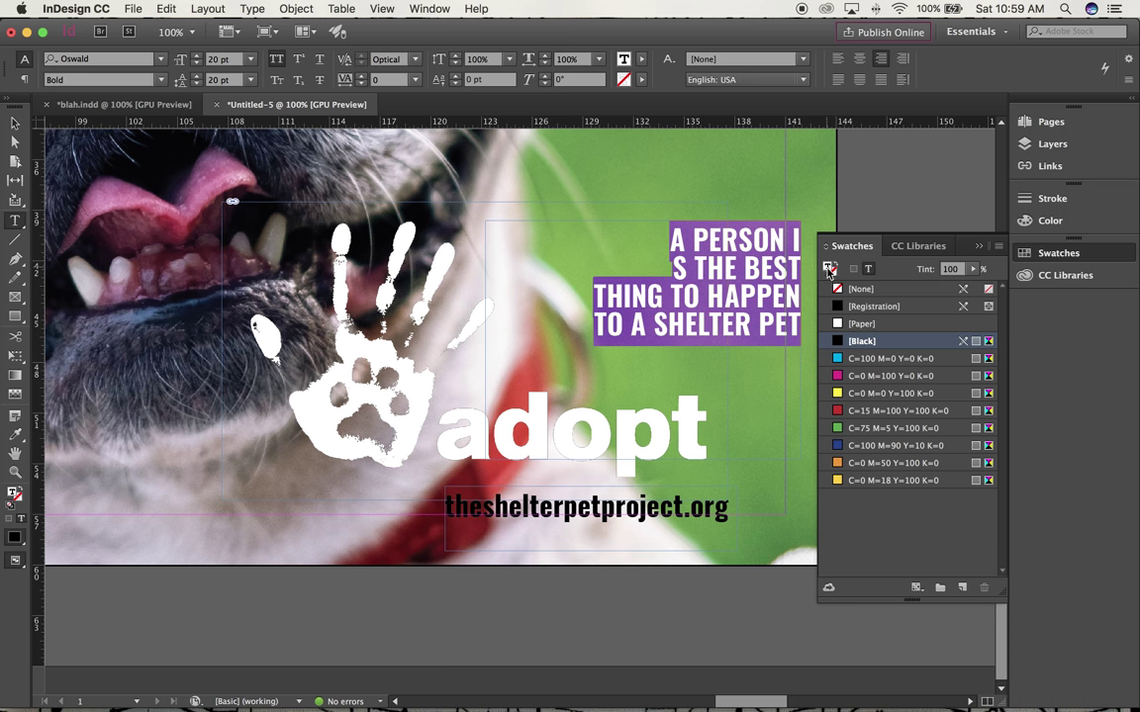
left_click(891, 480)
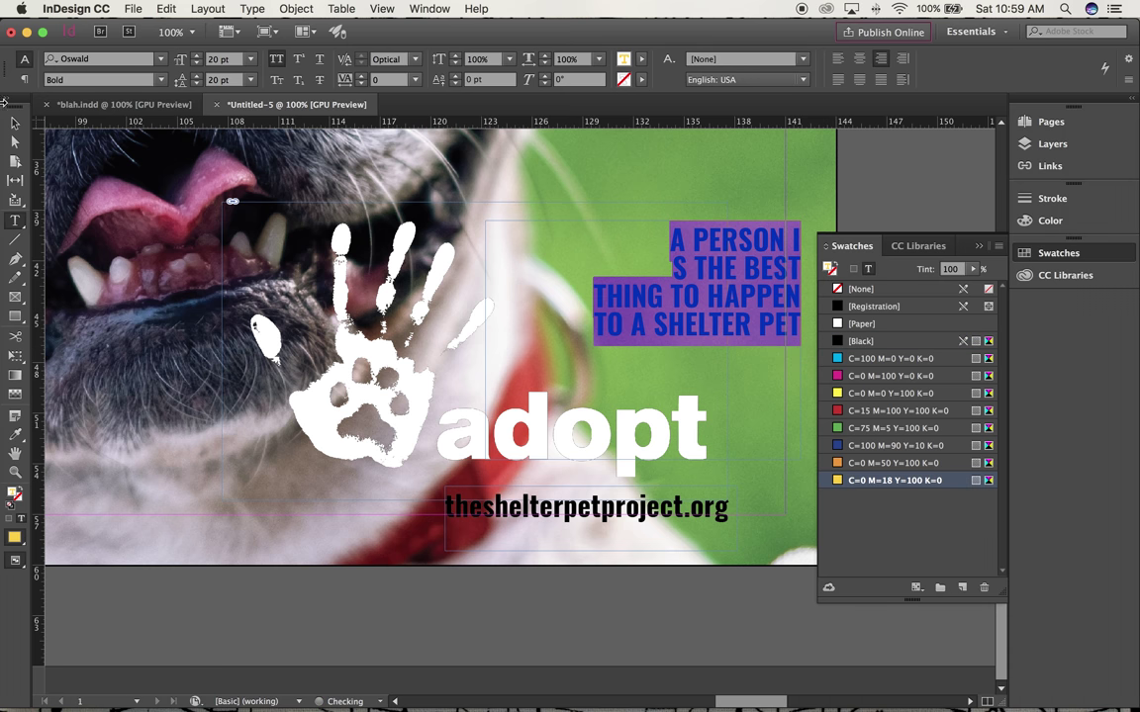
left_click(15, 122)
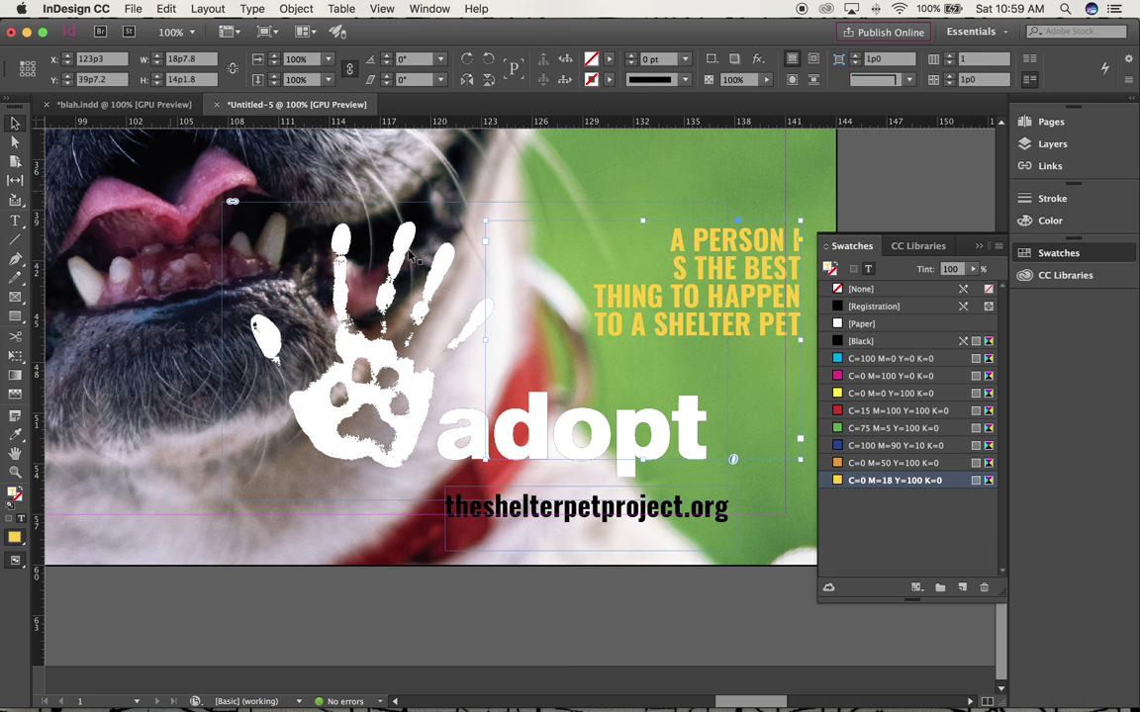
left_click(591, 588)
left_click(894, 462)
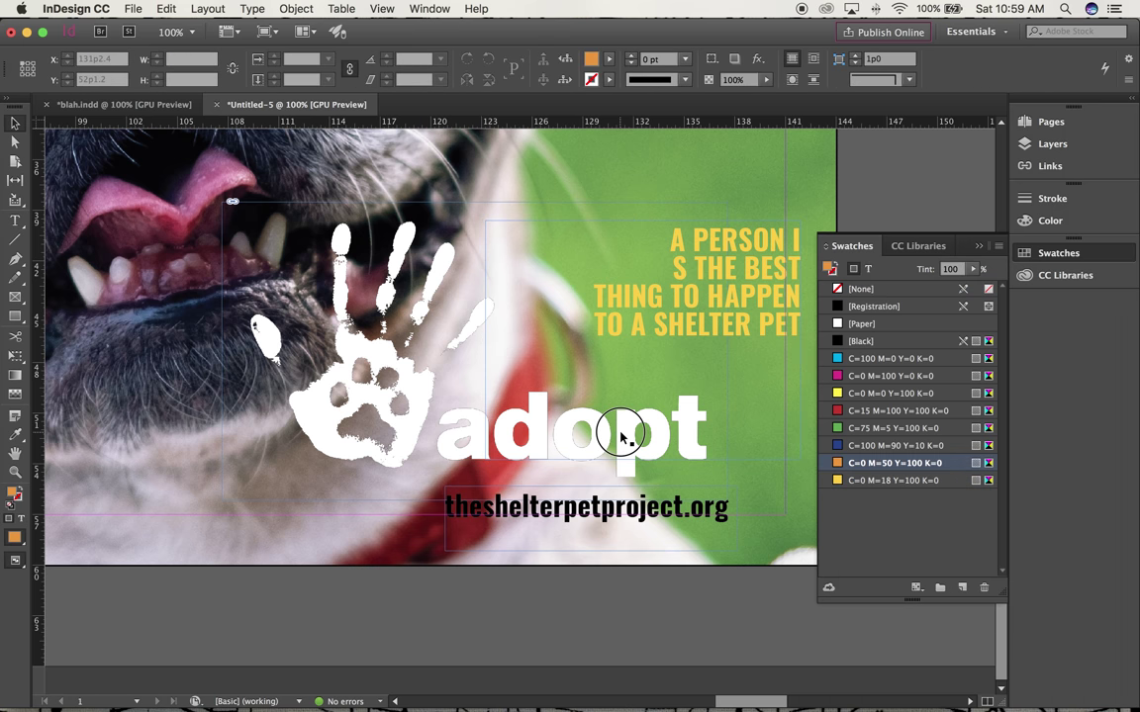
Shorten the slogan frame to 8p1.2 high, and move the adopt logo to X 112p9.8 and Y 38p7.8
mouse_move(621, 435)
left_mouse_down()
mouse_move(593, 413)
mouse_move(610, 465)
mouse_move(610, 407)
mouse_move(610, 439)
left_mouse_up()
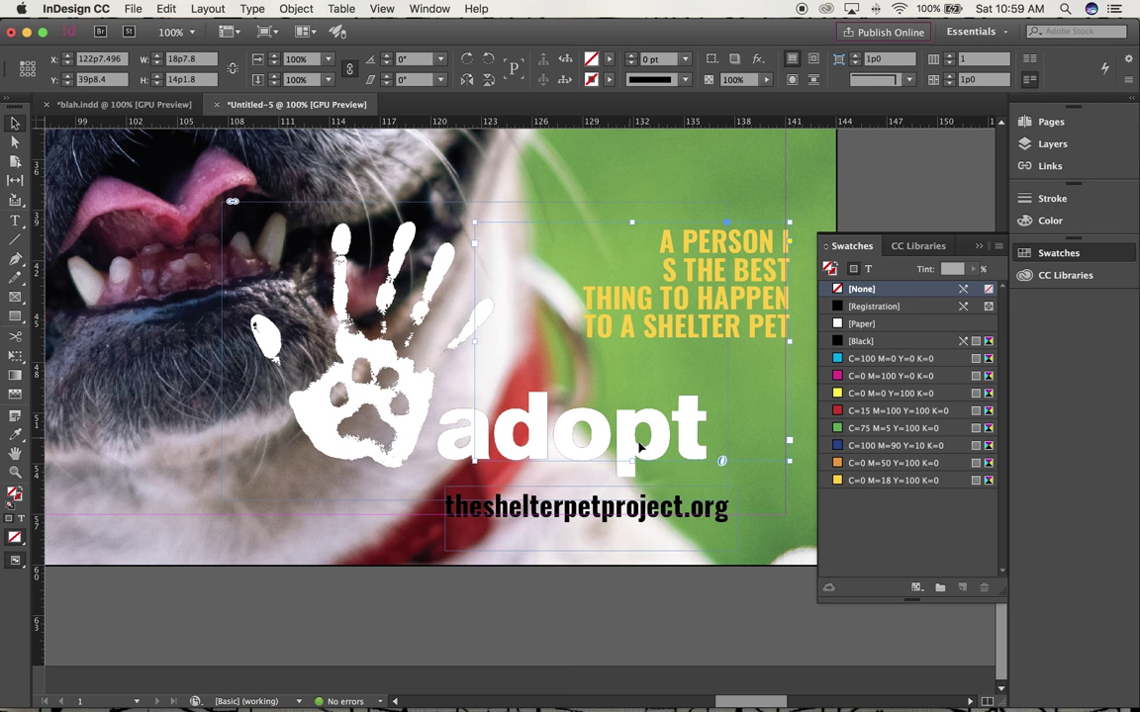
left_click_drag(633, 463, 643, 360)
left_click_drag(621, 445, 698, 447)
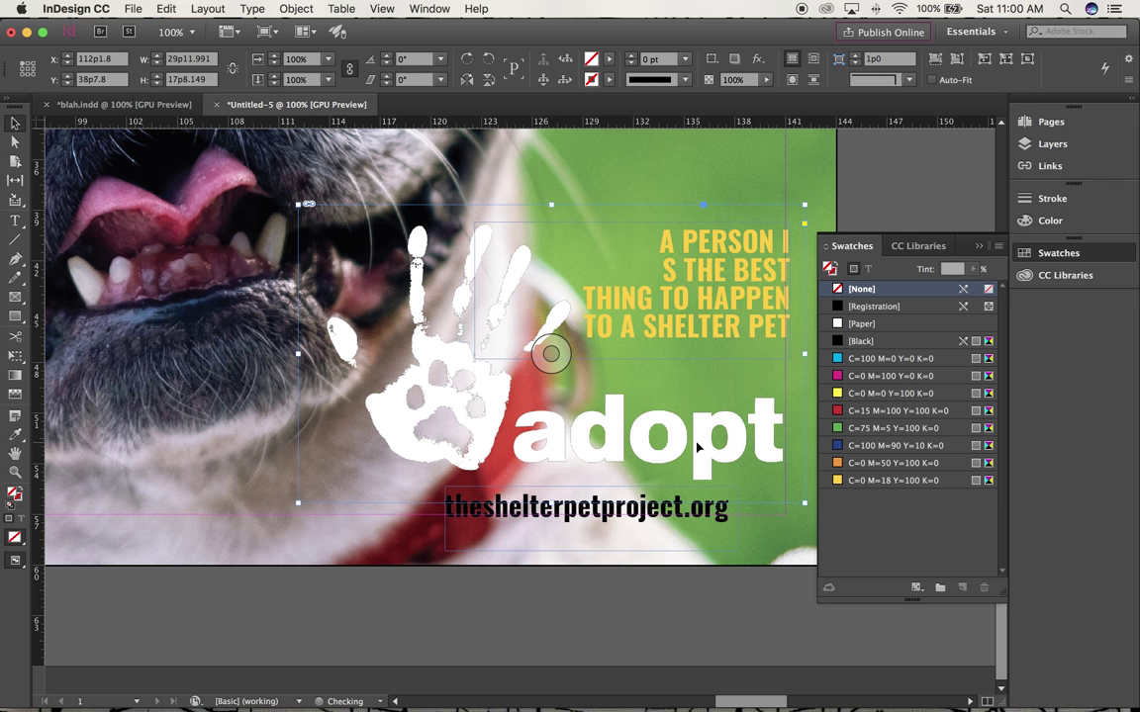
key("Right")
key("Right")
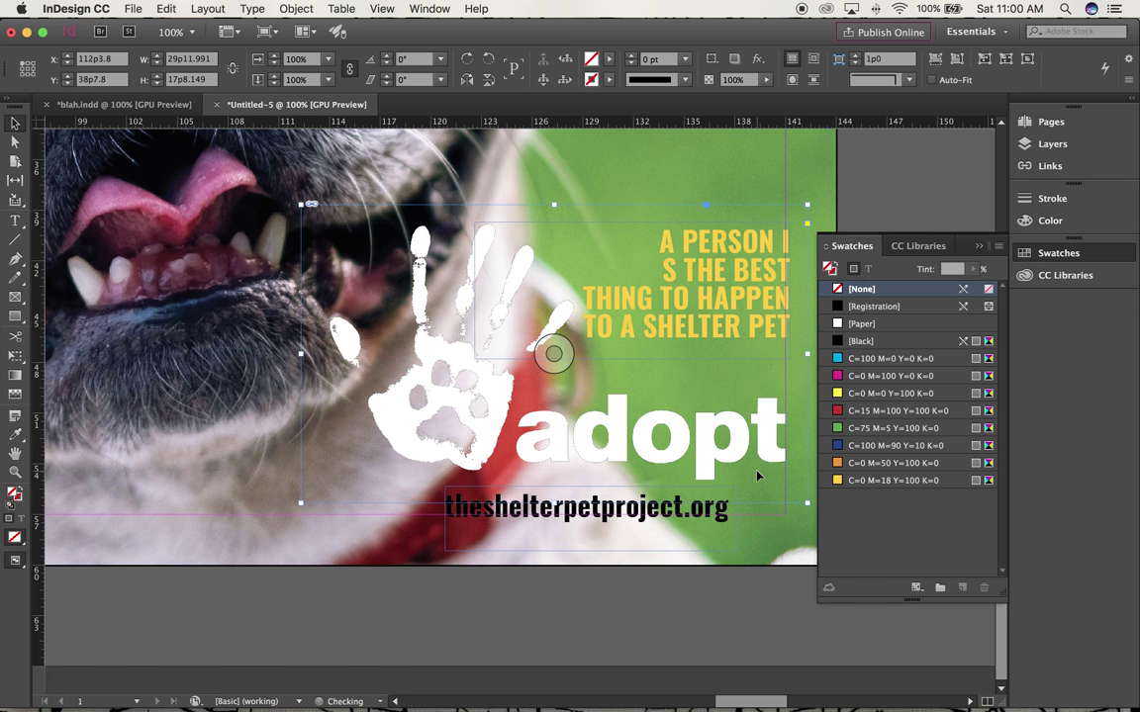
key("Right")
key("Right")
key("Right")
key("Right")
key("Right")
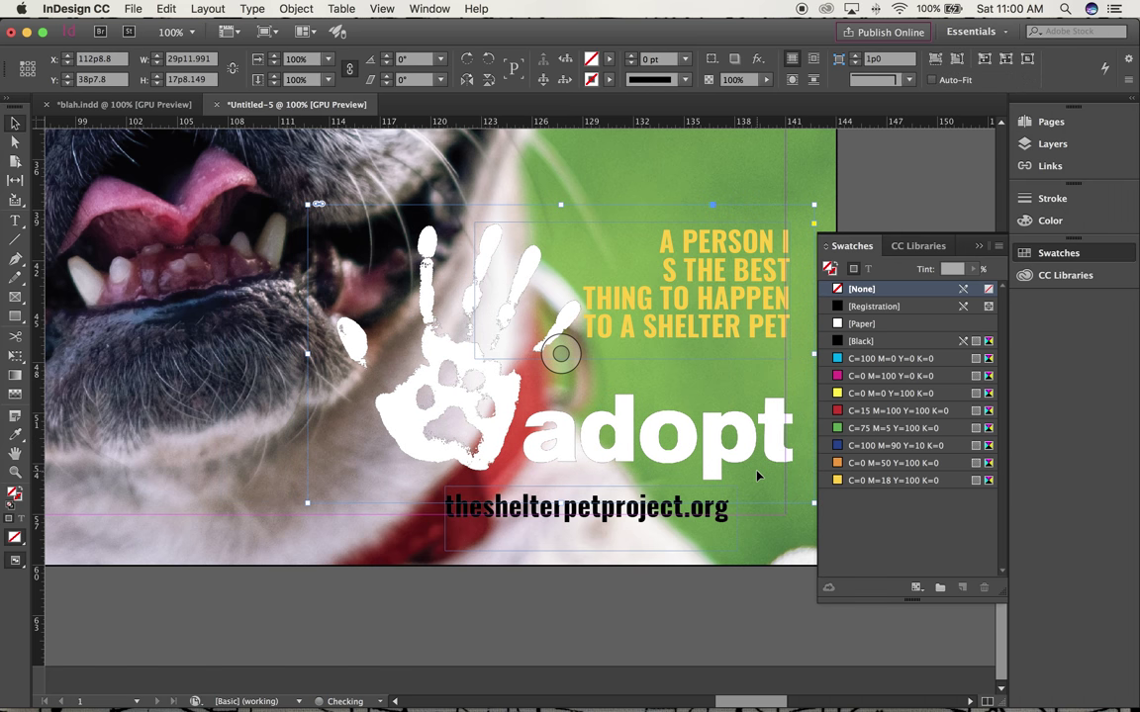
key("Right")
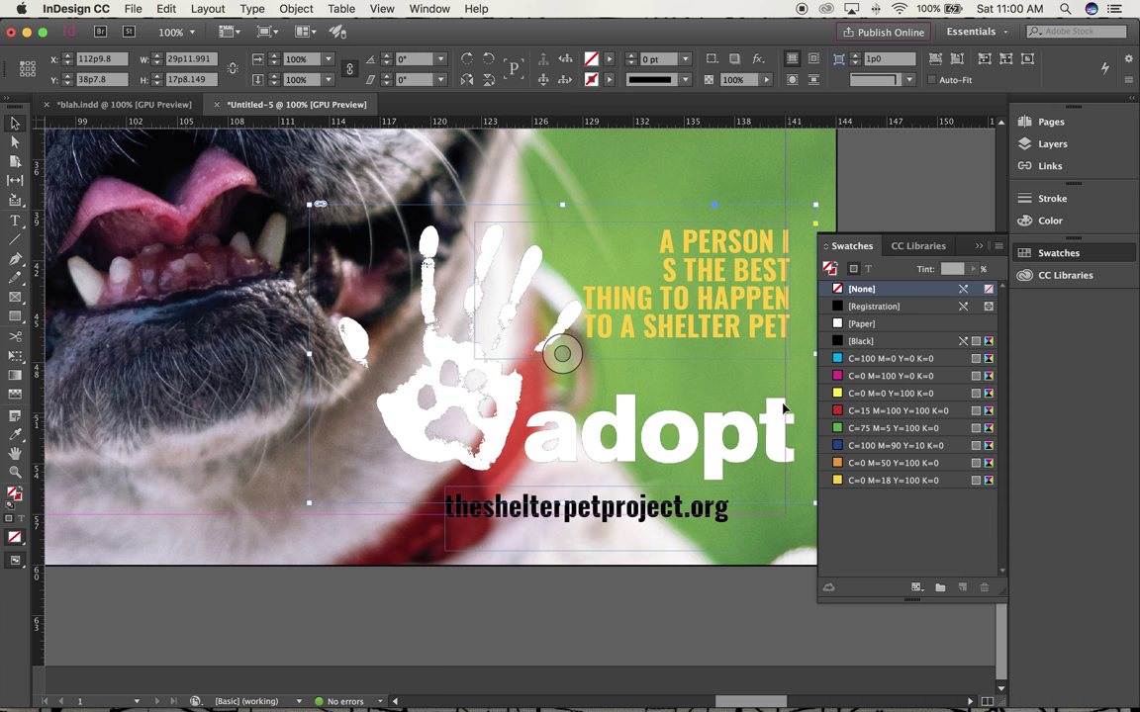
Move the slogan frame to X 122p5.2 and Y 41p10.8, just above the word "adopt"
left_click(728, 308)
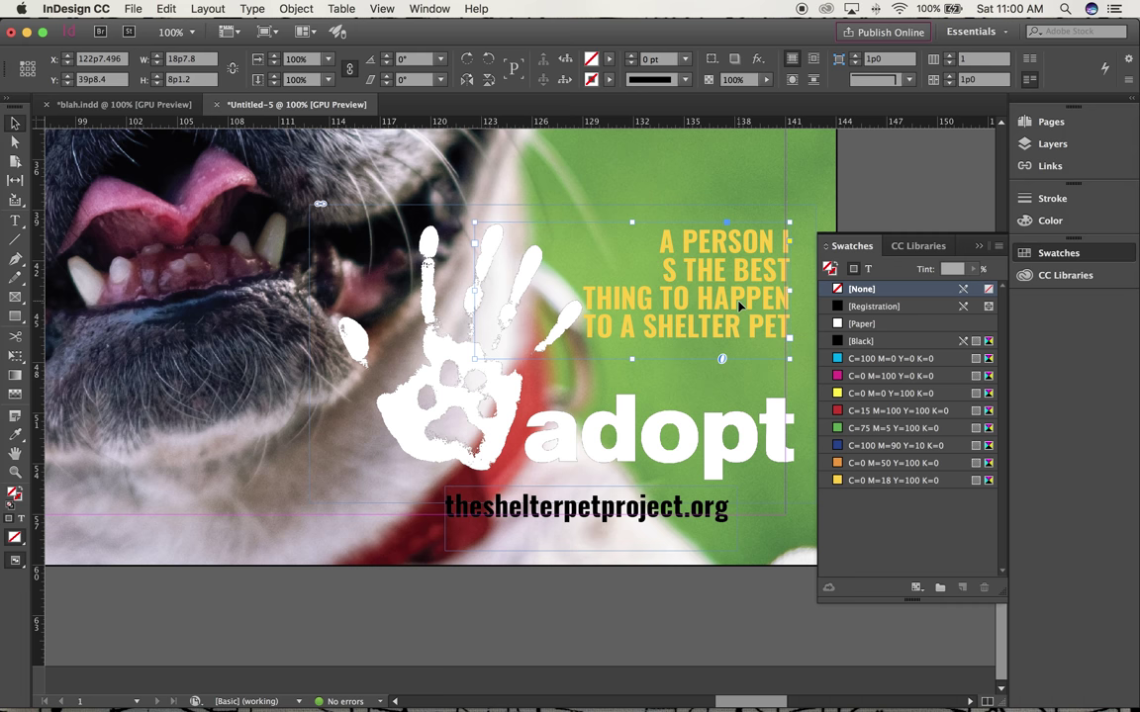
key("Left")
key("Left")
key("Left")
left_click_drag(739, 307, 742, 343)
key("Left")
key("Left")
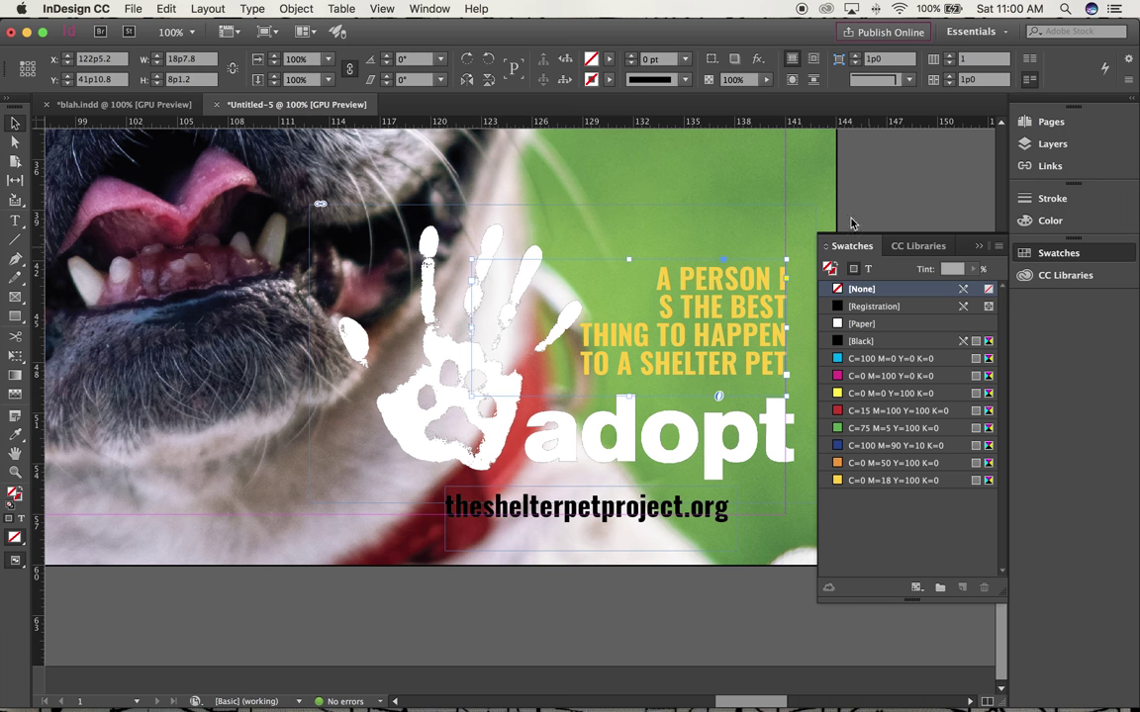
left_click(818, 183)
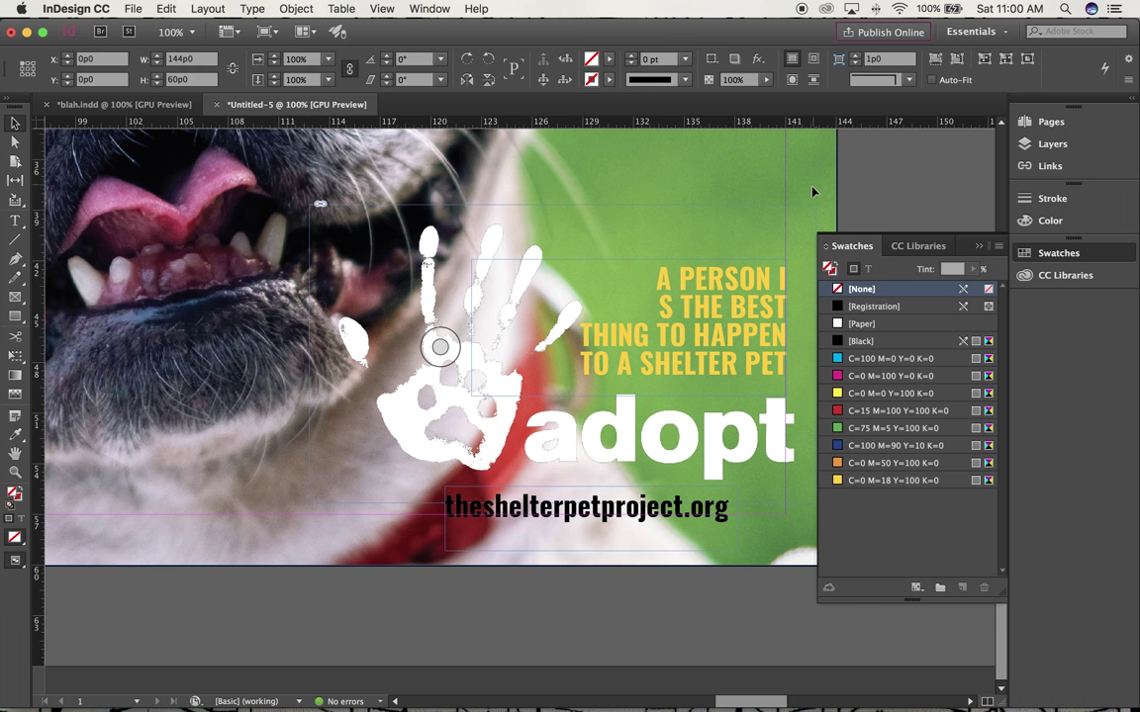
Right-align the text of the theshelterpetproject.org web address
scroll(548, 535, "up", 2)
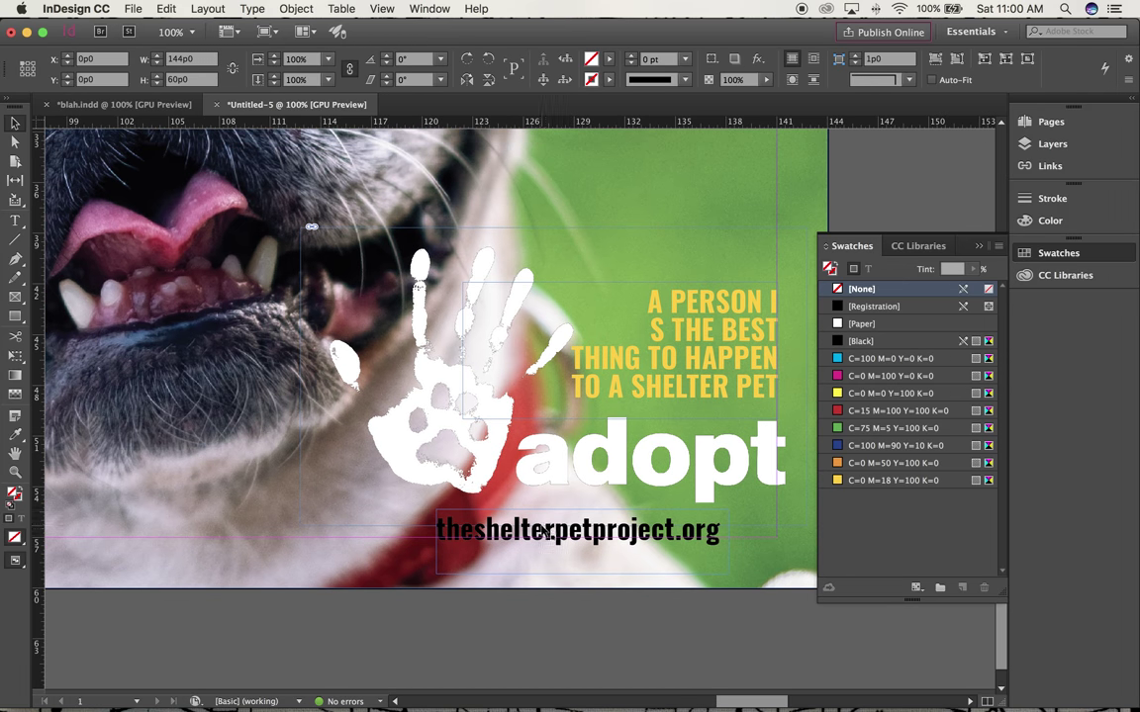
left_click(15, 219)
left_click(532, 532)
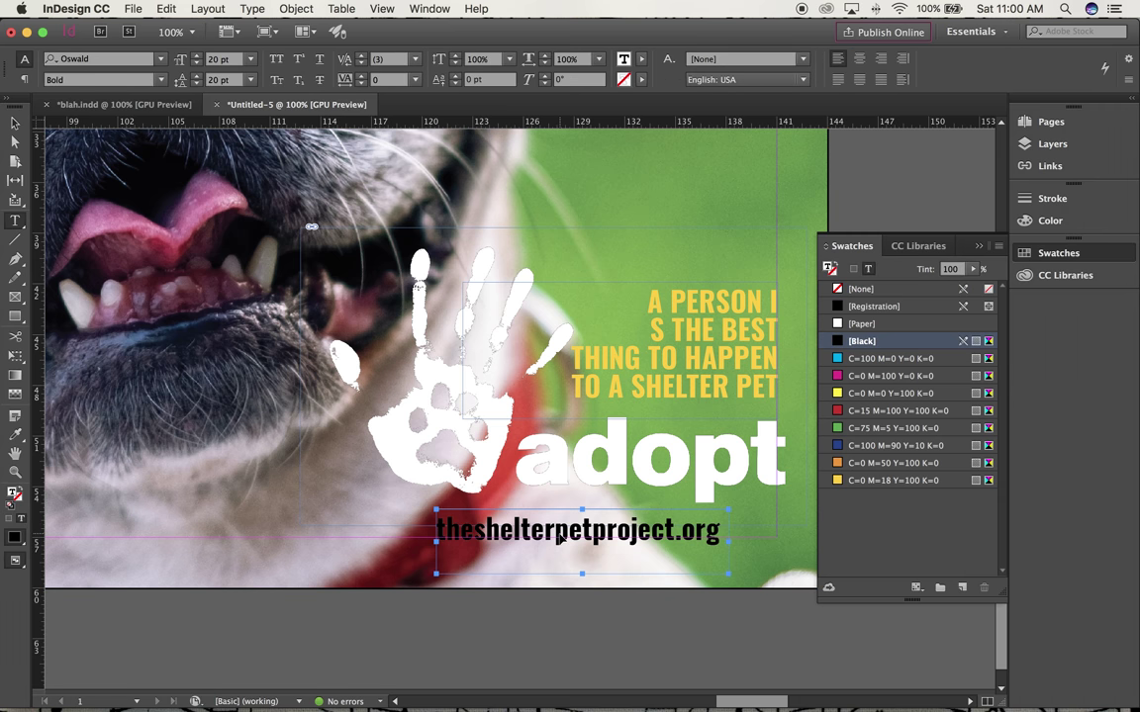
triple_click(559, 540)
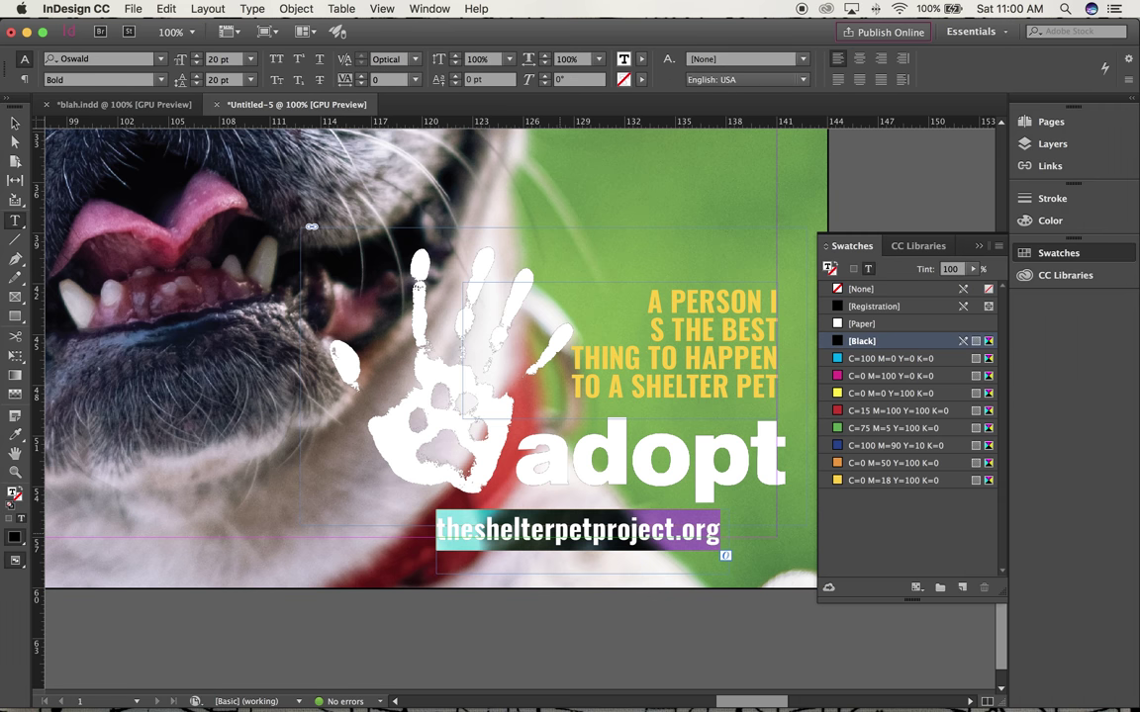
left_click(878, 64)
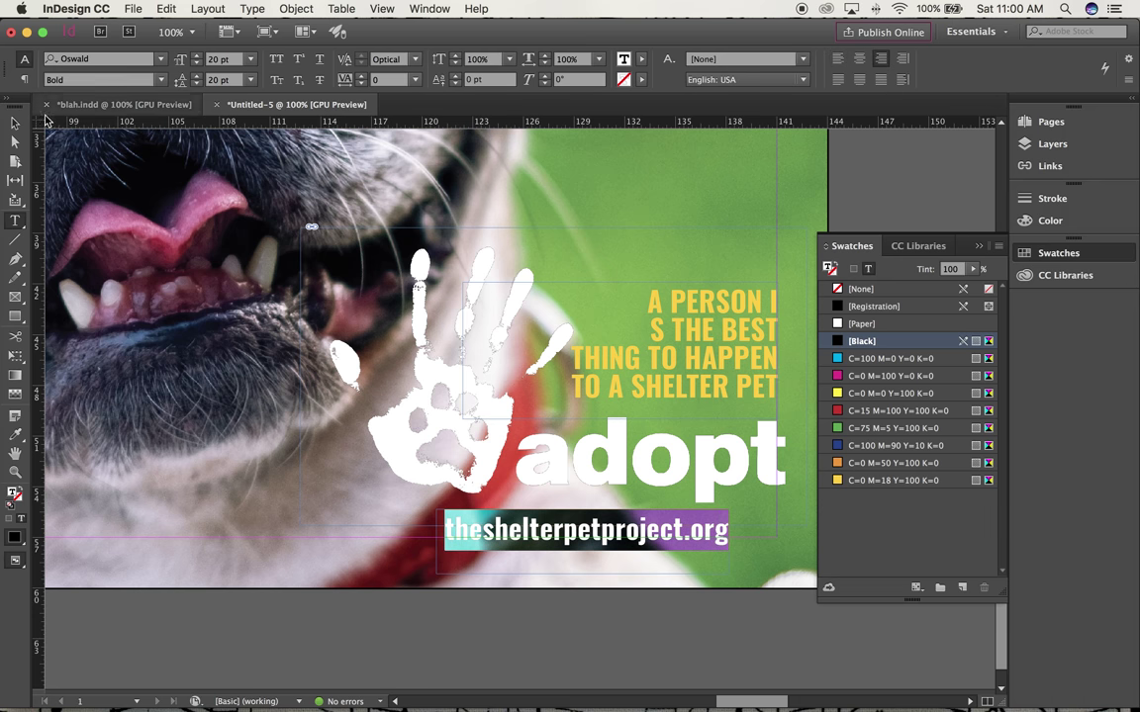
Move the web address frame directly beneath "adopt", to X 124p3.2 and Y 54p8.4
left_click(15, 123)
left_click_drag(539, 526, 561, 535)
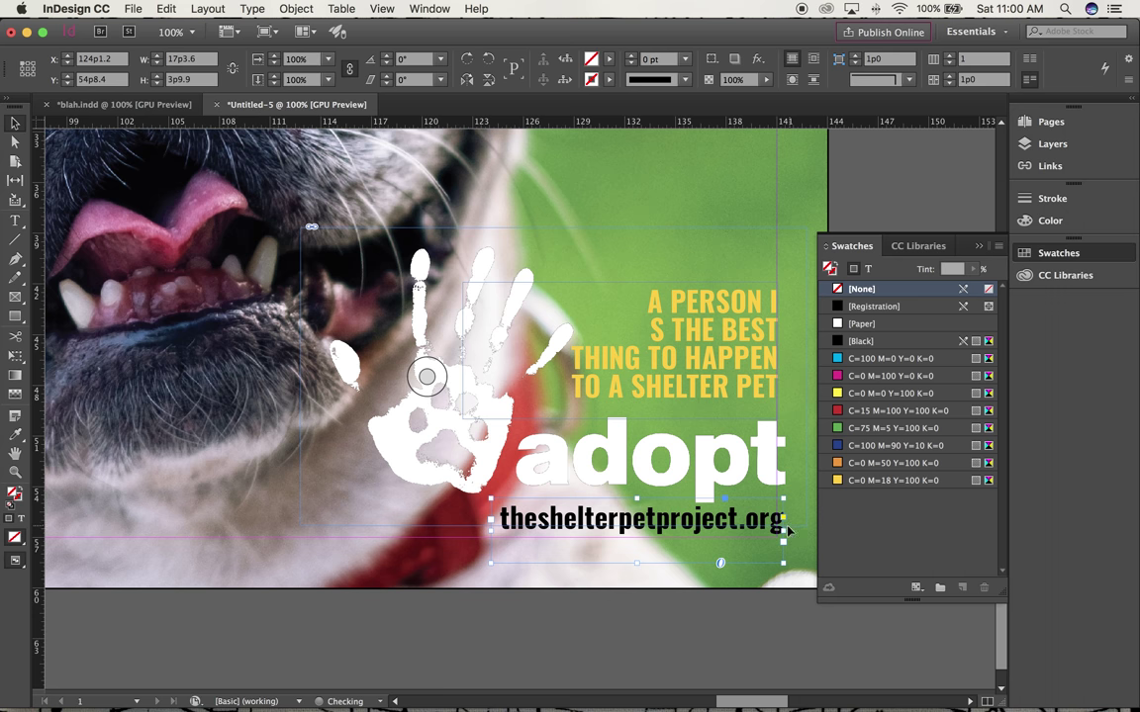
key("Right")
key("Right")
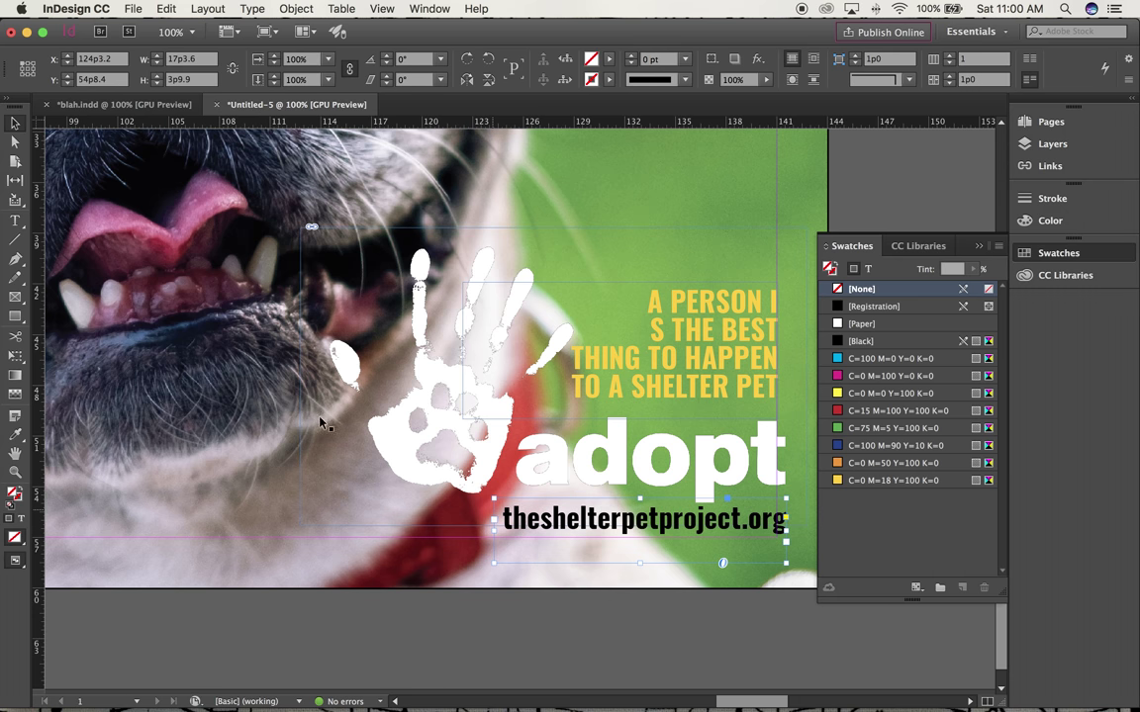
Reduce the web address text size, trying 19 pt first and settling on 19.2 pt
key("t")
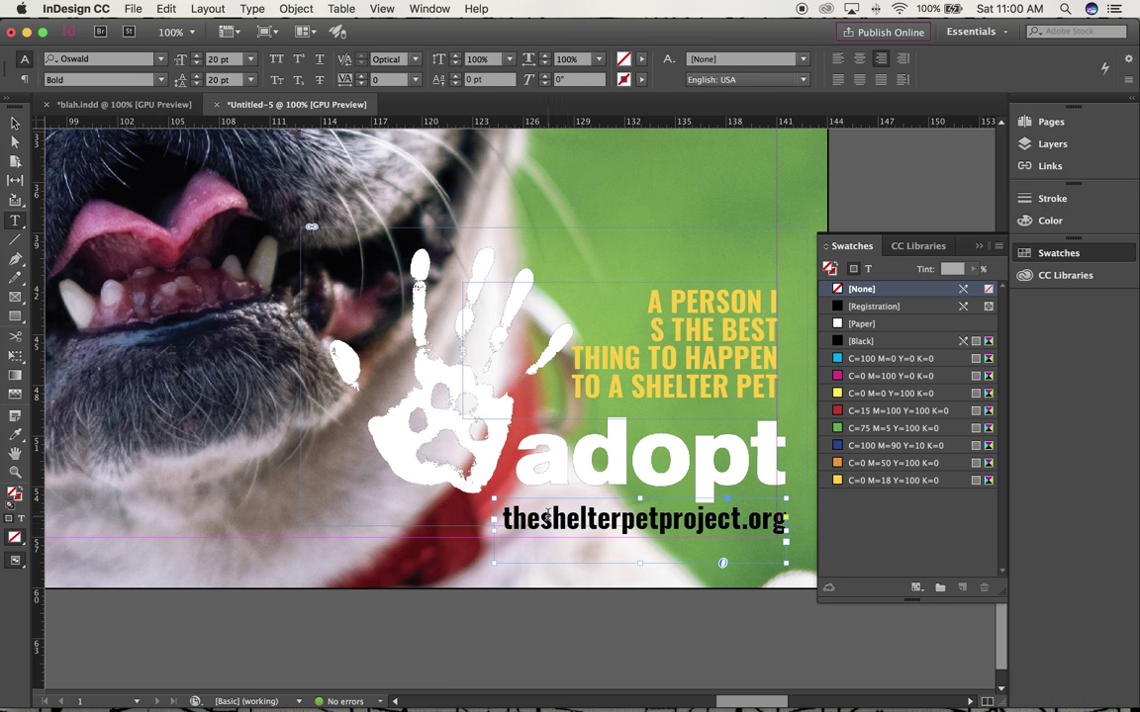
left_click(580, 518)
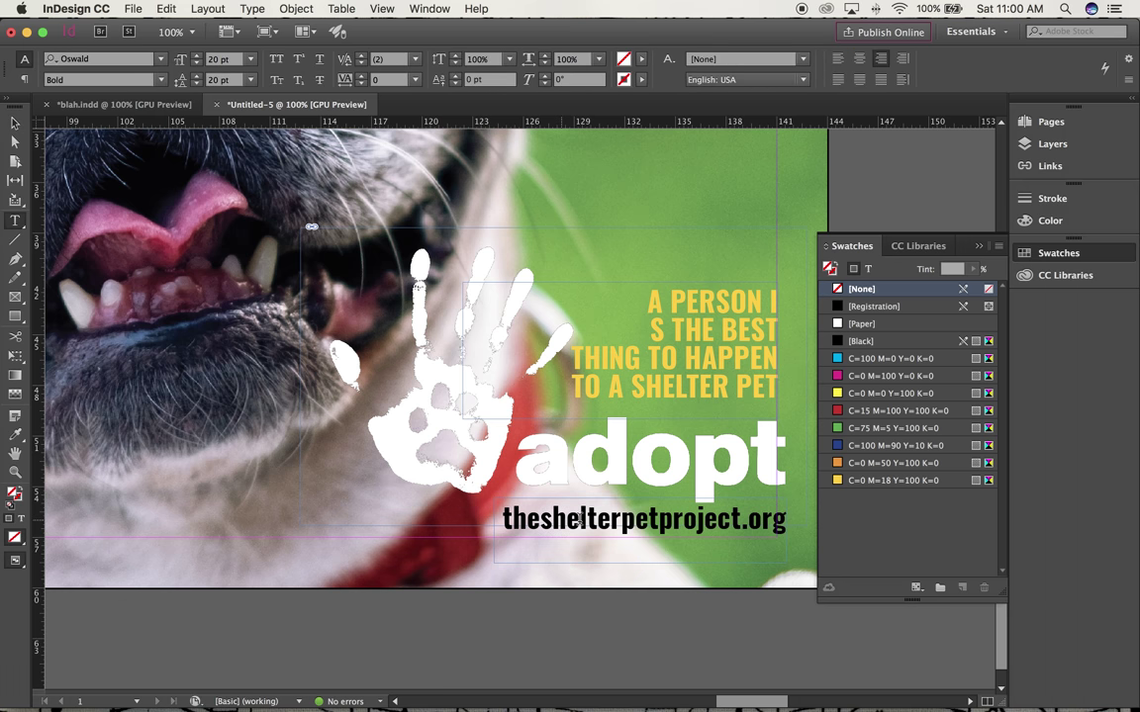
triple_click(581, 521)
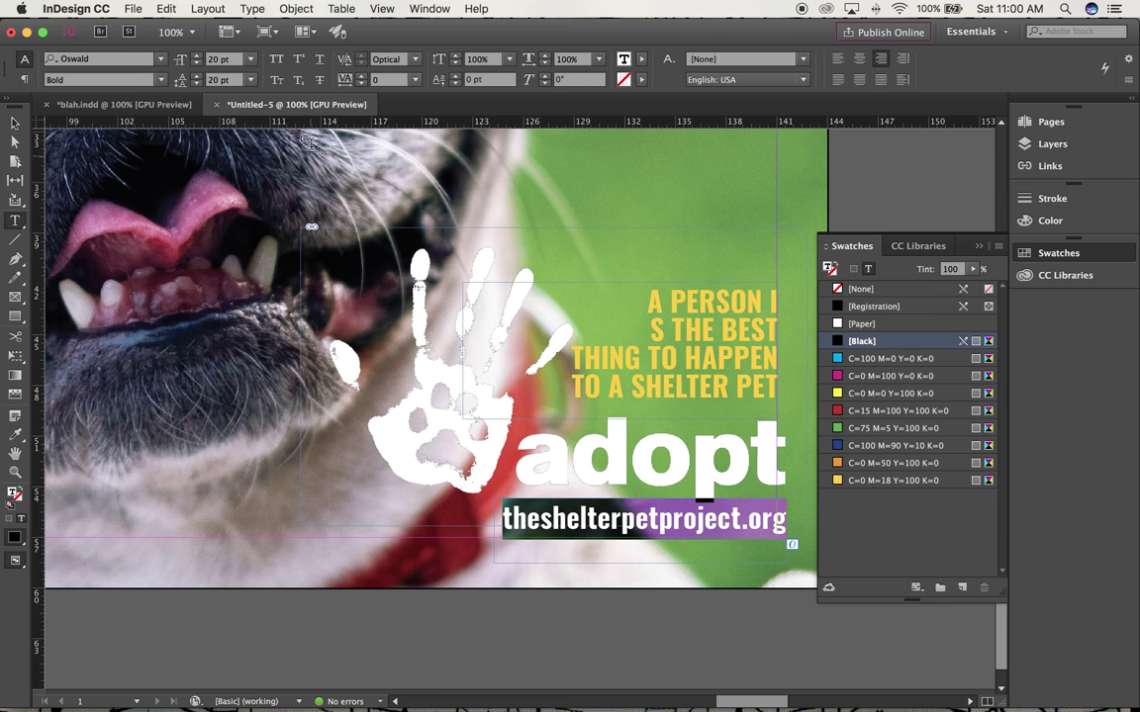
double_click(214, 61)
type("19")
key("Return")
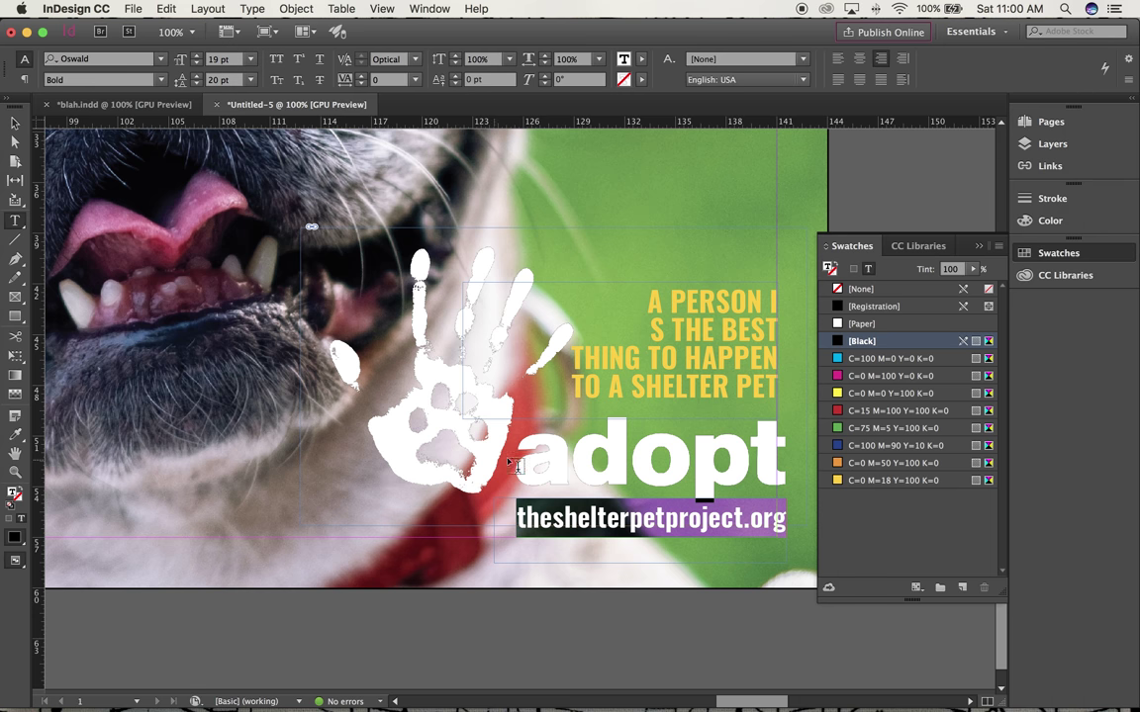
left_click(218, 63)
type(".2")
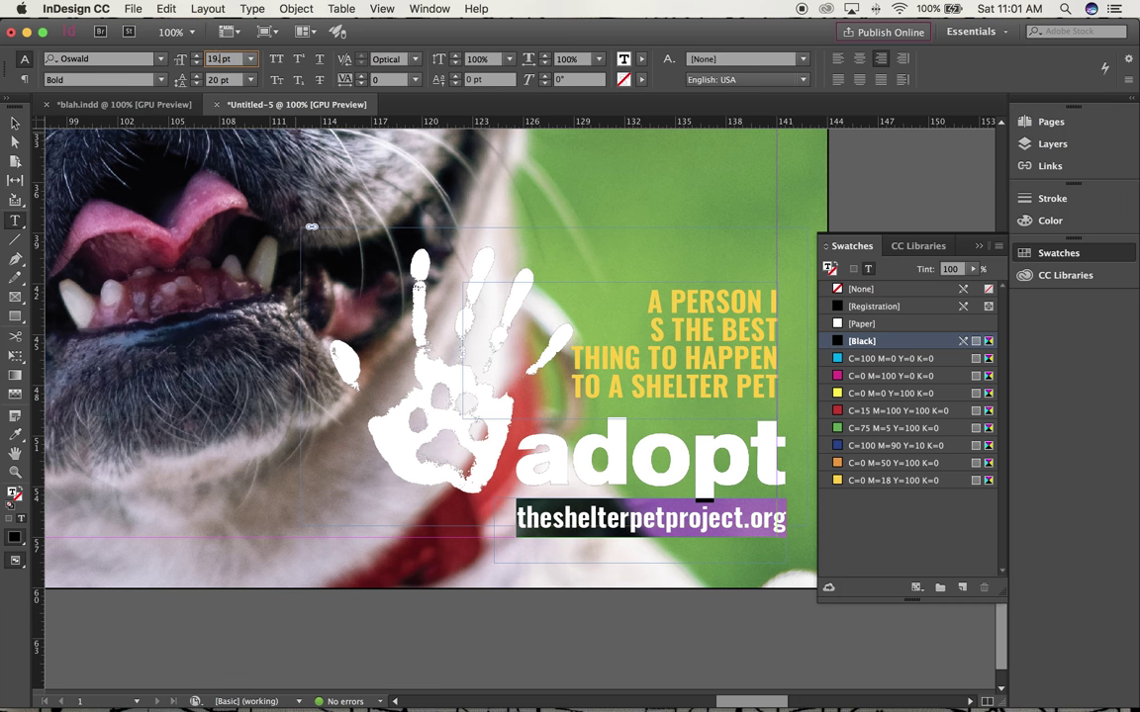
key("Return")
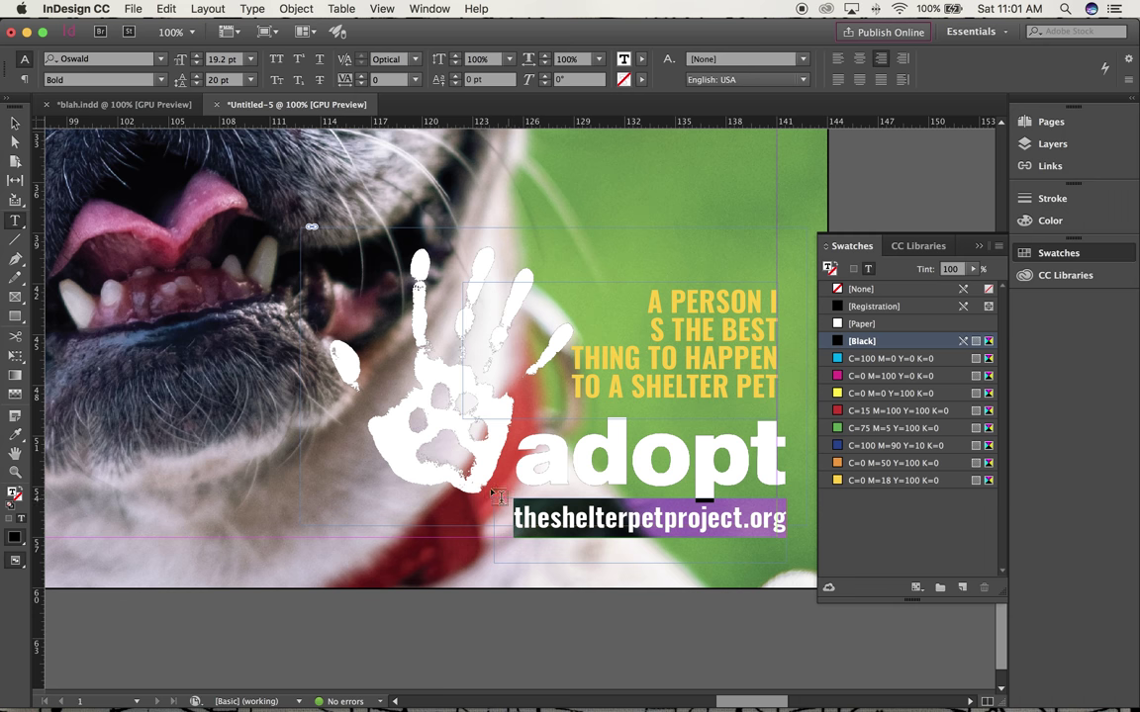
Reposition the web address frame to X 123p10.8 and Y 55p4.05, leaving a gap below "adopt"
left_click(14, 125)
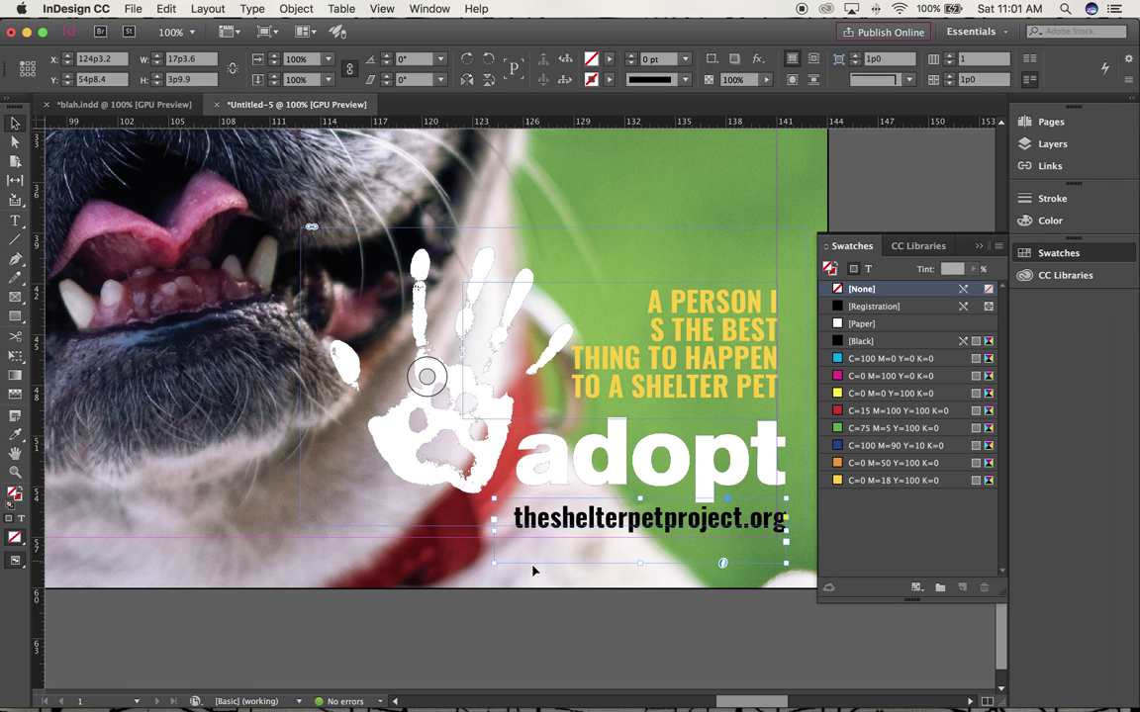
left_click(554, 603)
left_click(635, 525)
left_click_drag(635, 526, 629, 532)
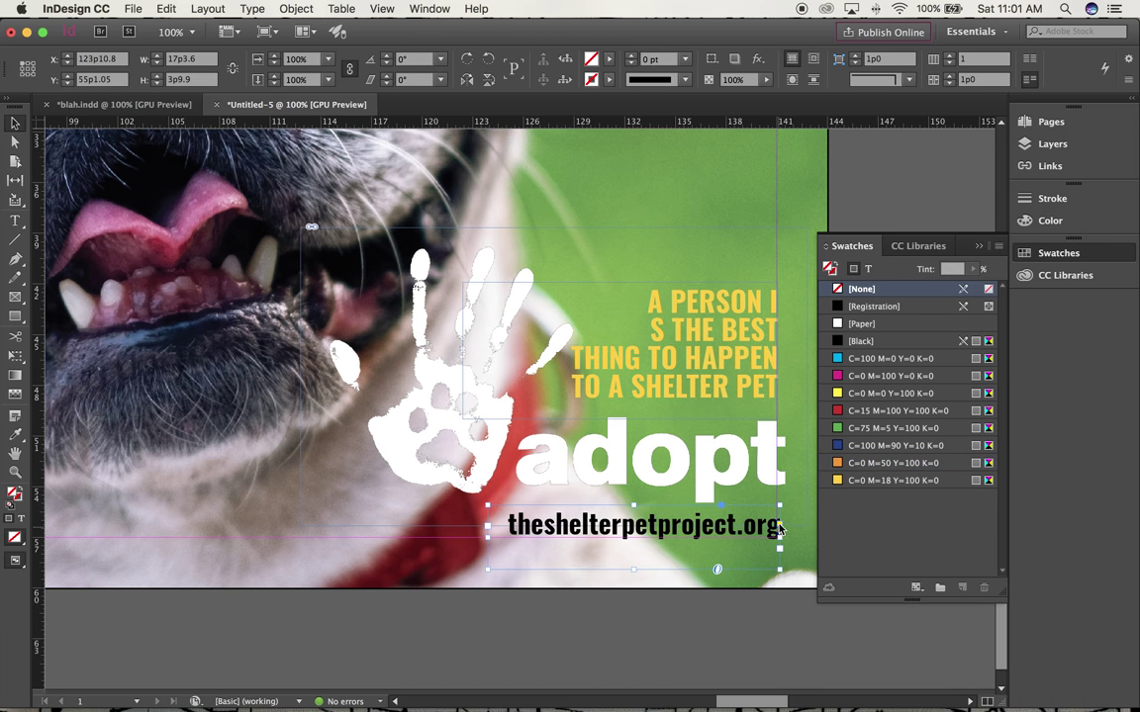
key("Down")
key("Down")
key("Down")
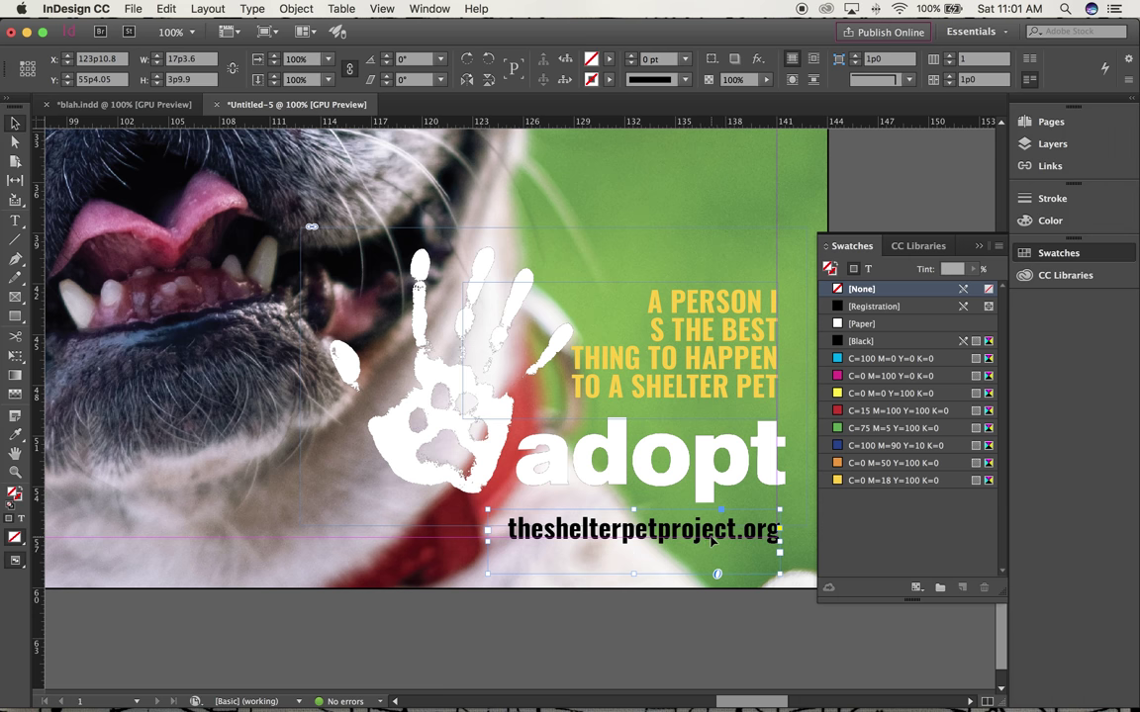
left_click(623, 619)
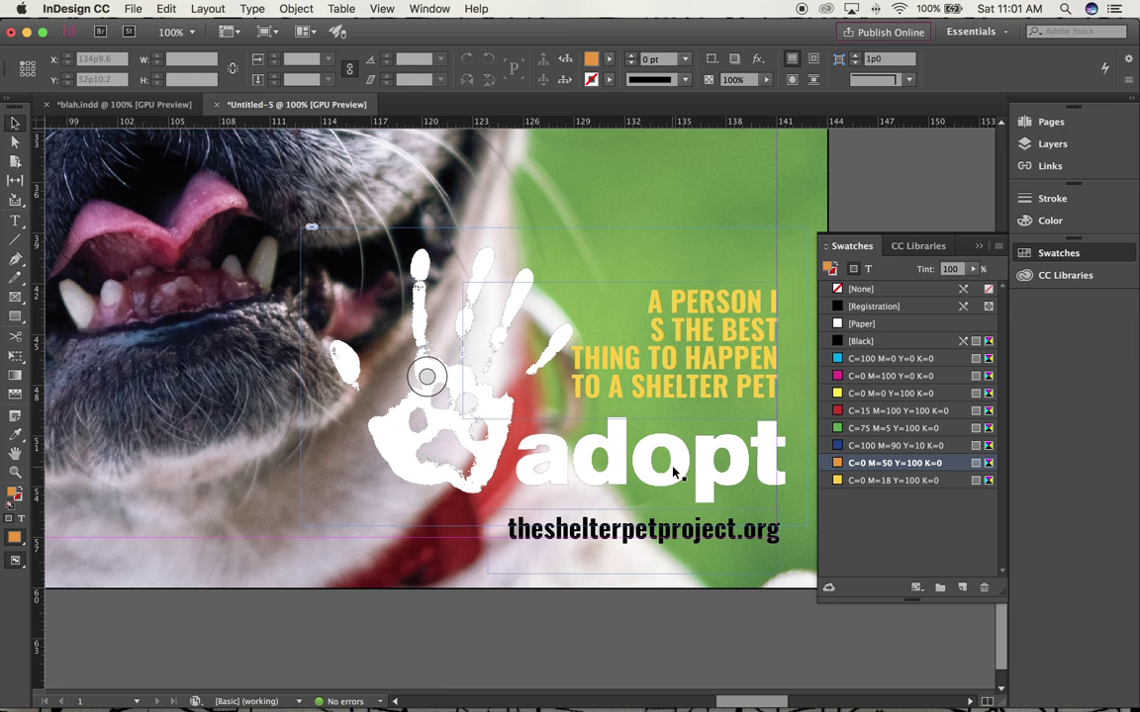
Shift the adopt logo and the slogan together to the left, placing the logo at X 112p3.8 and the slogan at X 121p11.2
left_click(608, 428)
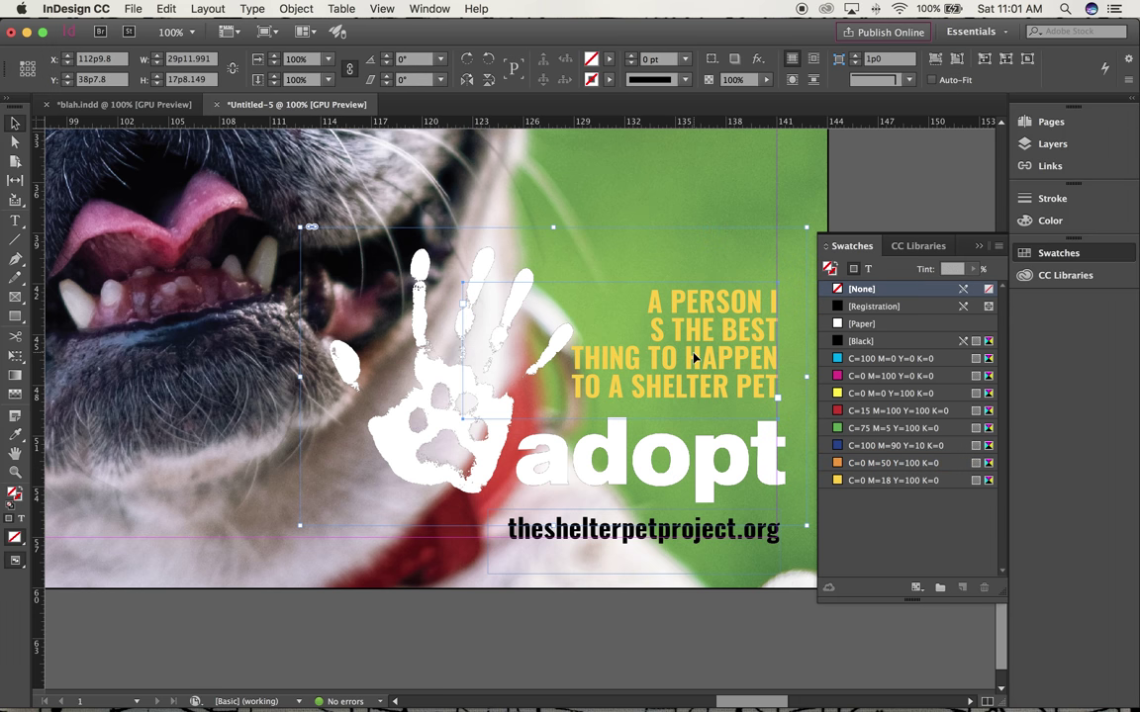
key("Left")
key("Left")
key("Left")
key("Left")
key("Left")
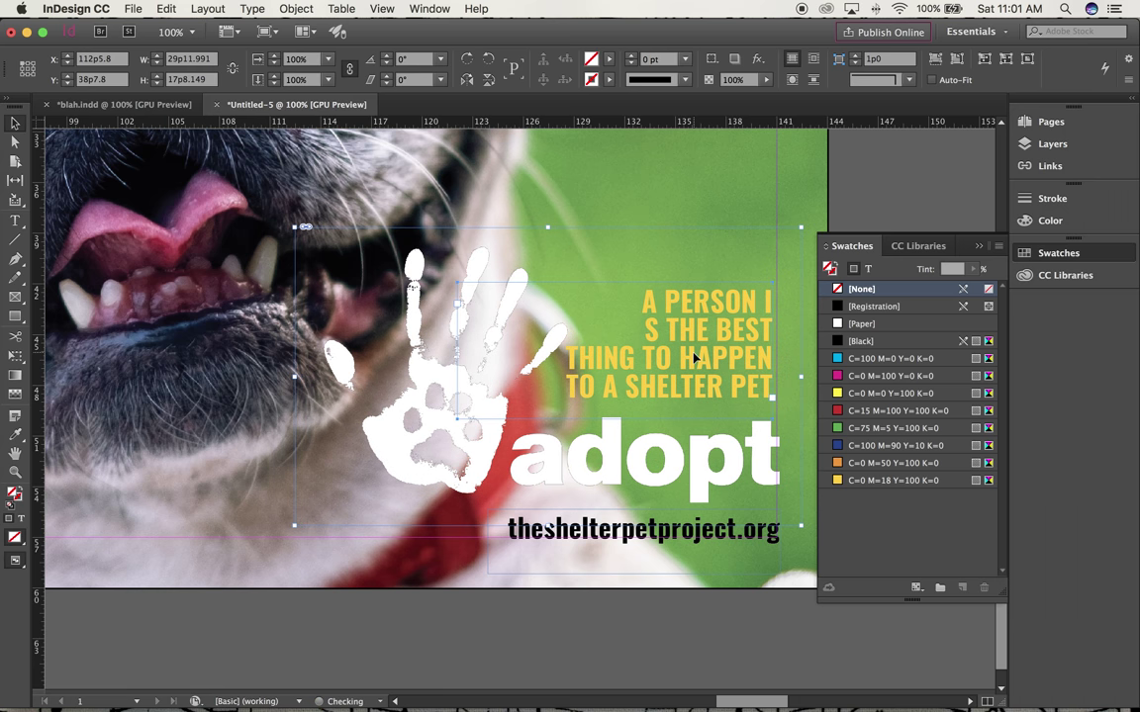
key("Left")
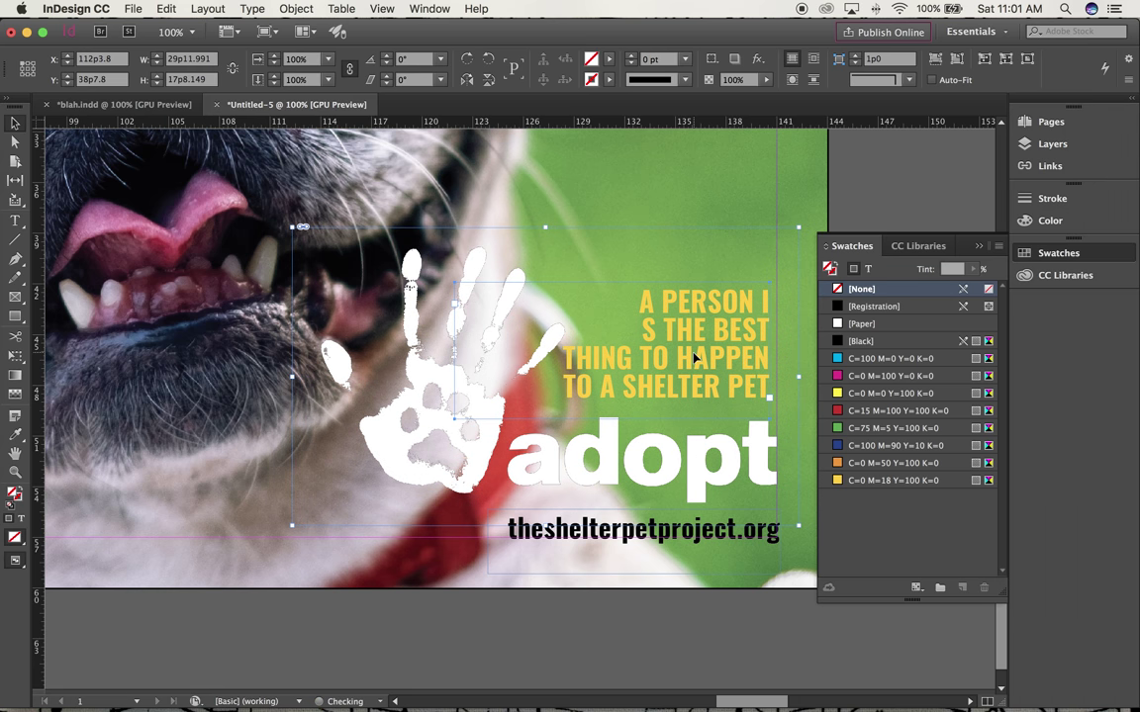
key("Left")
key("Right")
left_click(545, 376)
left_click(738, 618)
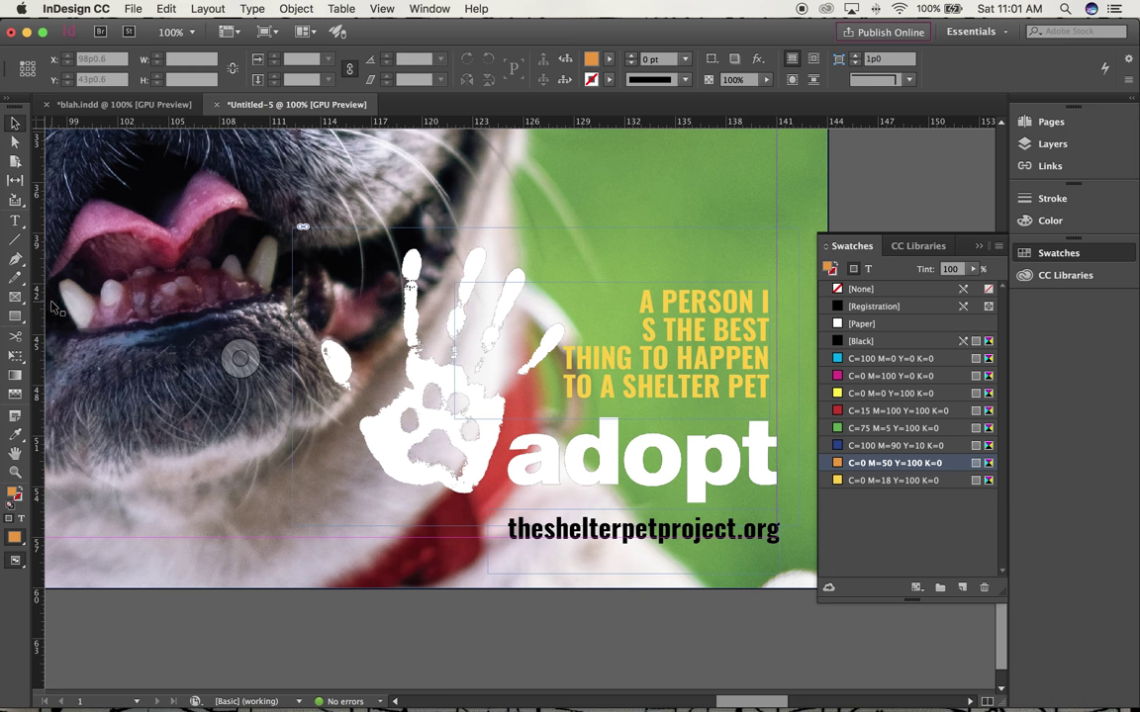
Correct the slogan's line break so the first two lines read "A PERSON" and "IS THE BEST"
left_click(15, 219)
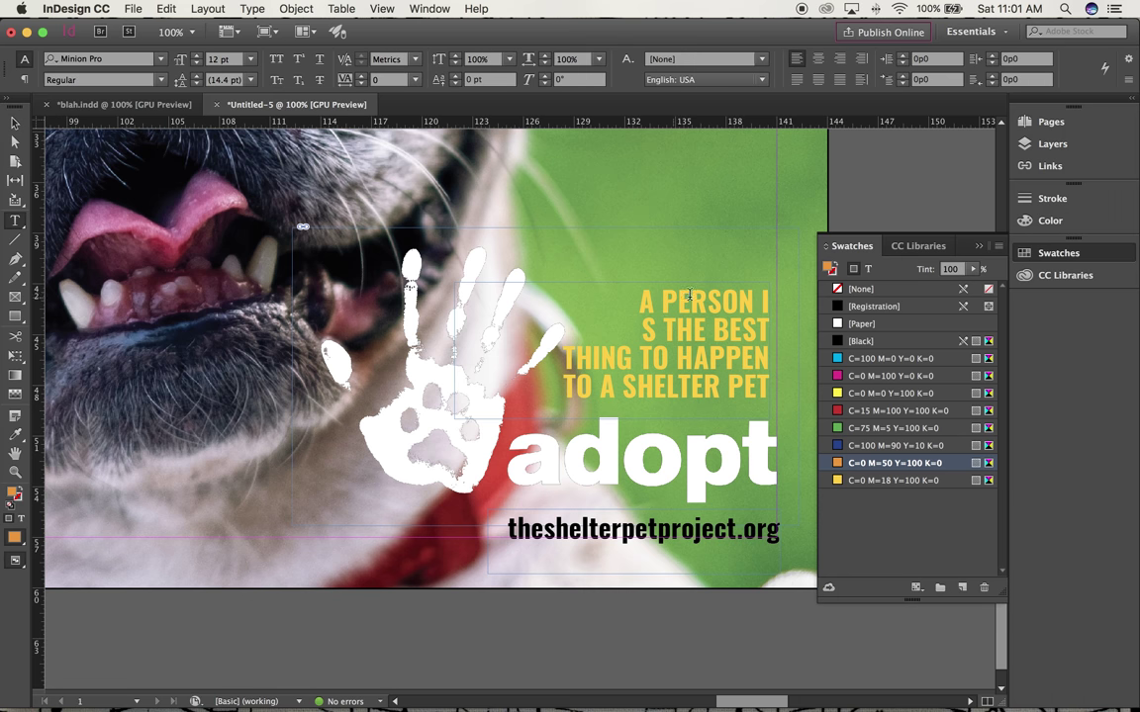
left_click(764, 301)
key("Return")
scroll(797, 371, "up", 2)
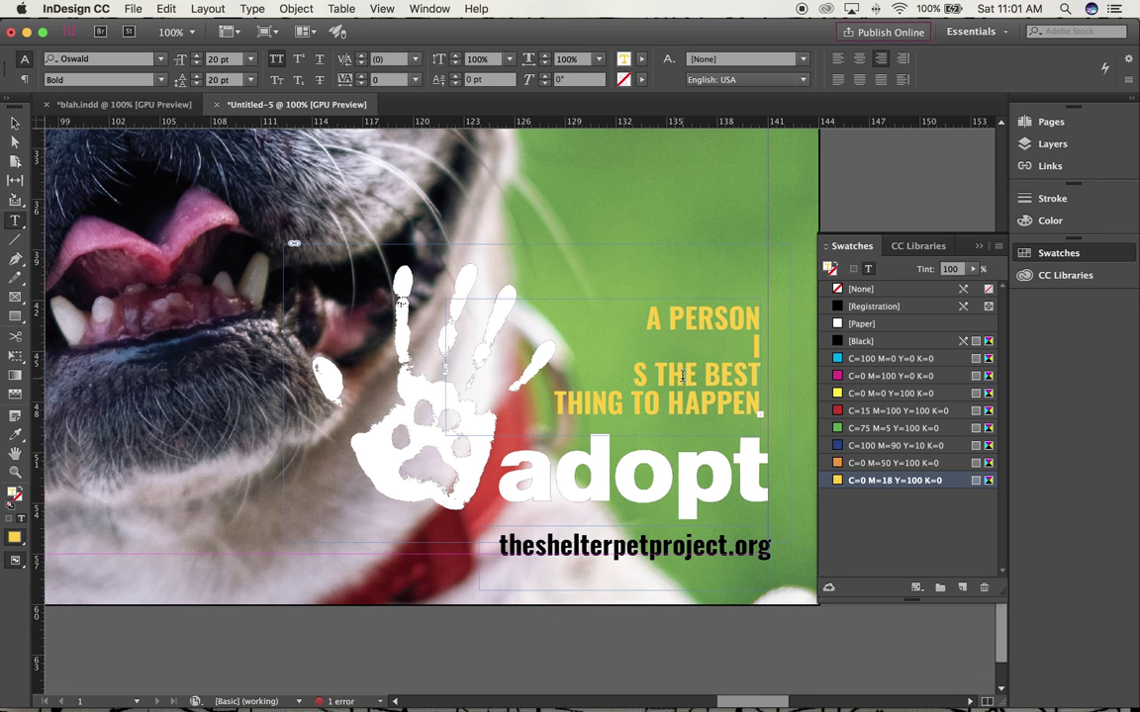
key("BackSpace")
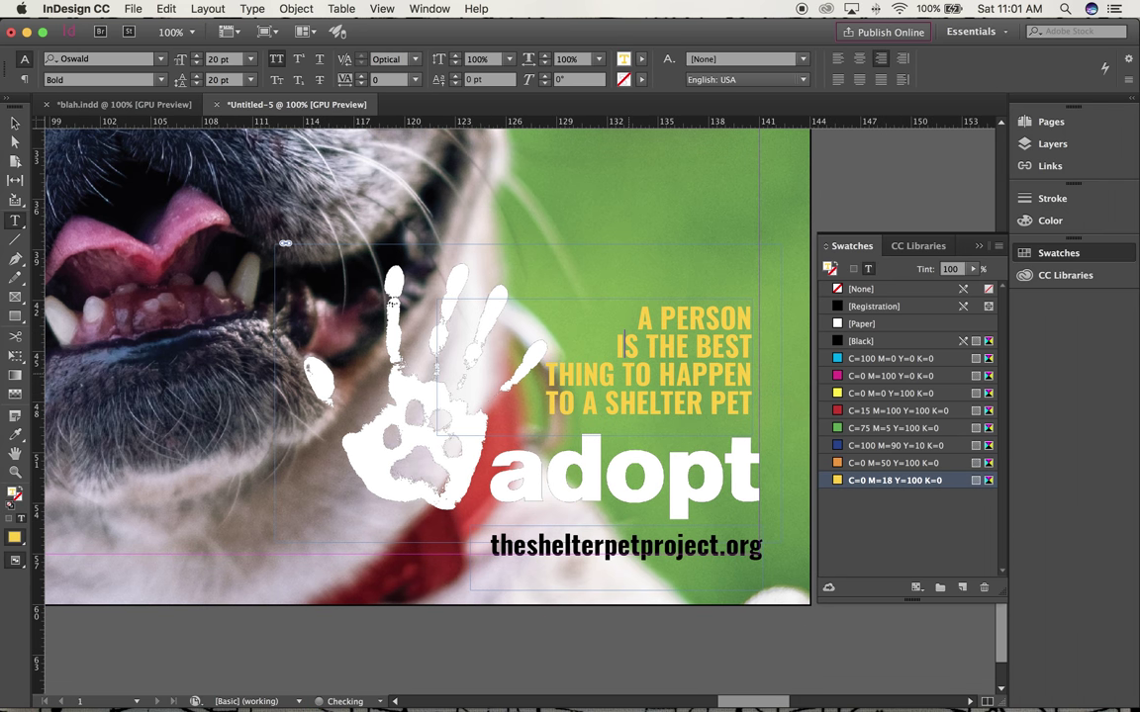
left_click(15, 122)
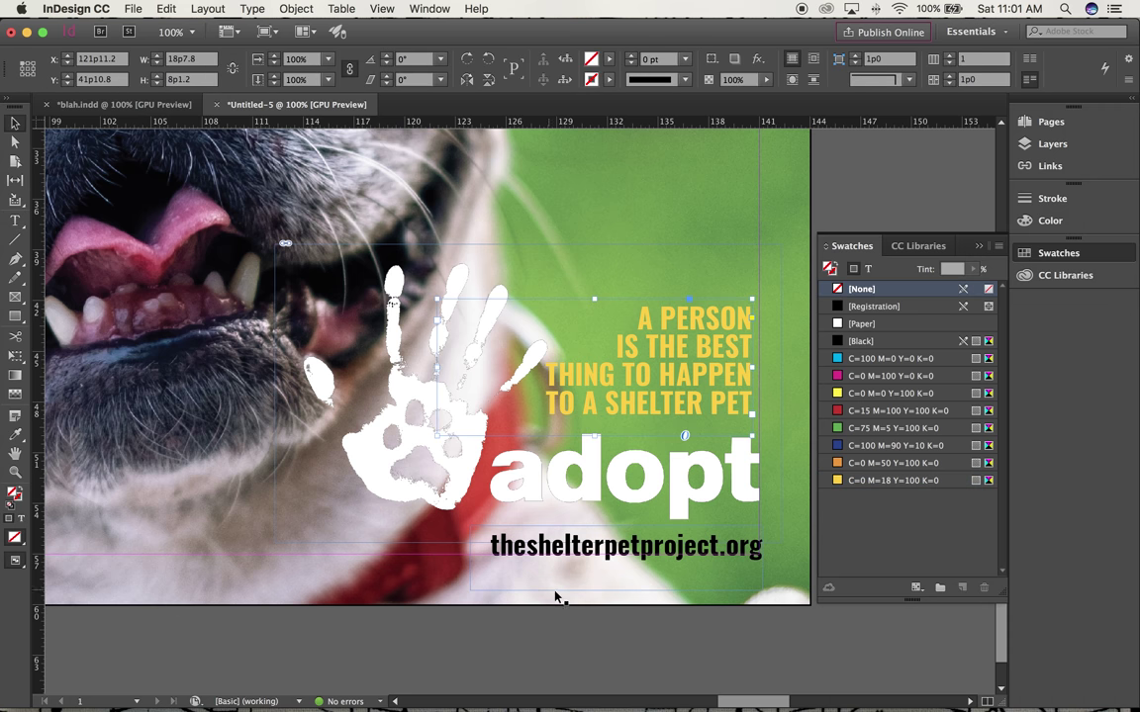
Draw an orange spacer rectangle under the "p" of "adopt" at X 134p9, Y 55p0, 3p0 wide, and set its height to 0p9
left_click(15, 316)
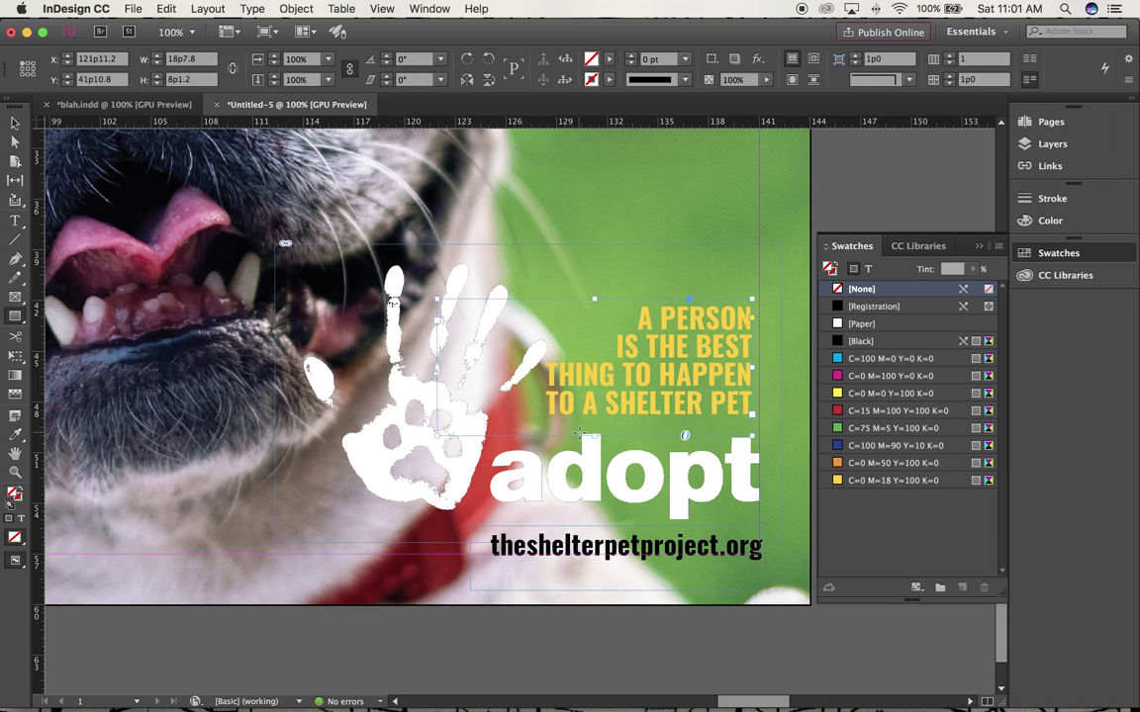
mouse_move(653, 520)
left_mouse_down()
mouse_move(692, 536)
mouse_move(723, 533)
mouse_move(705, 533)
left_mouse_up()
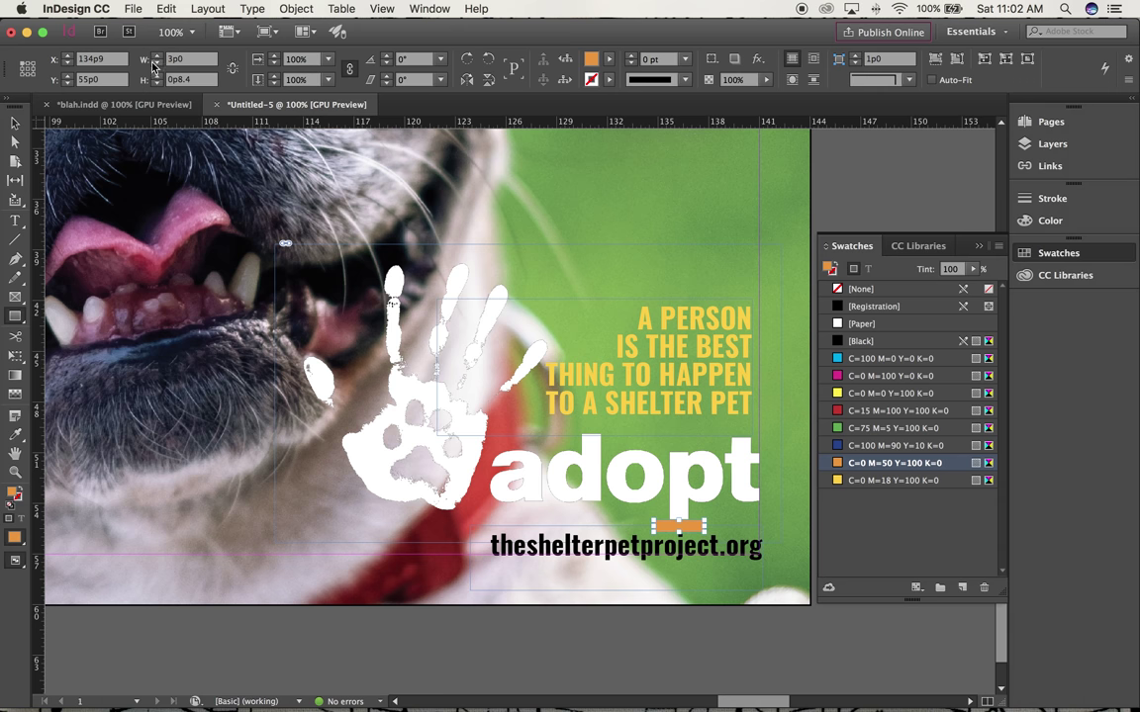
double_click(184, 80)
type("0p9")
key("Return")
left_click(16, 127)
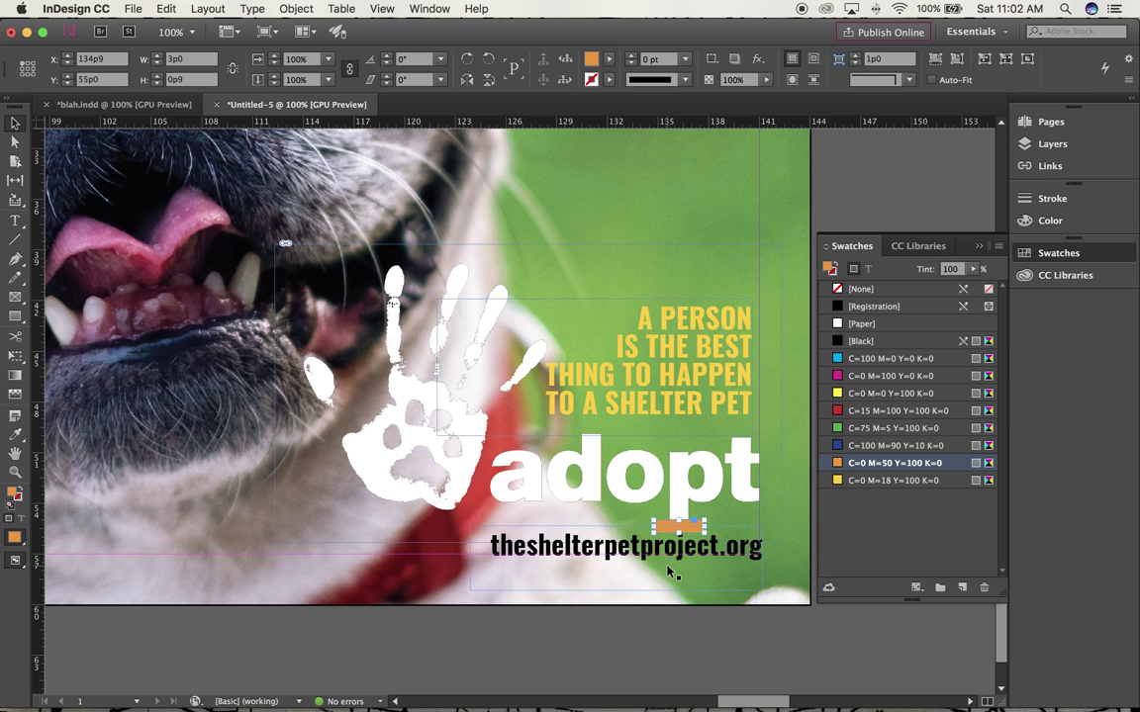
Lower the adopt logo to Y 38p8.8 so the bottom of the "p" meets the orange spacer rectangle
key("super+2")
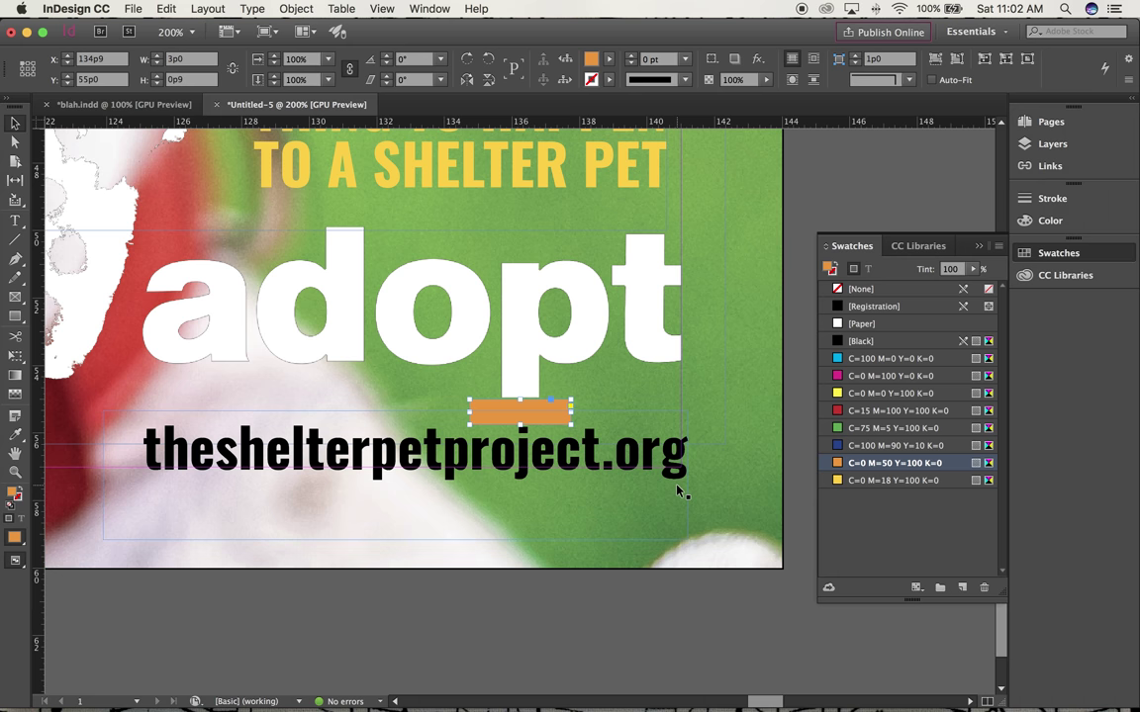
left_click(624, 594)
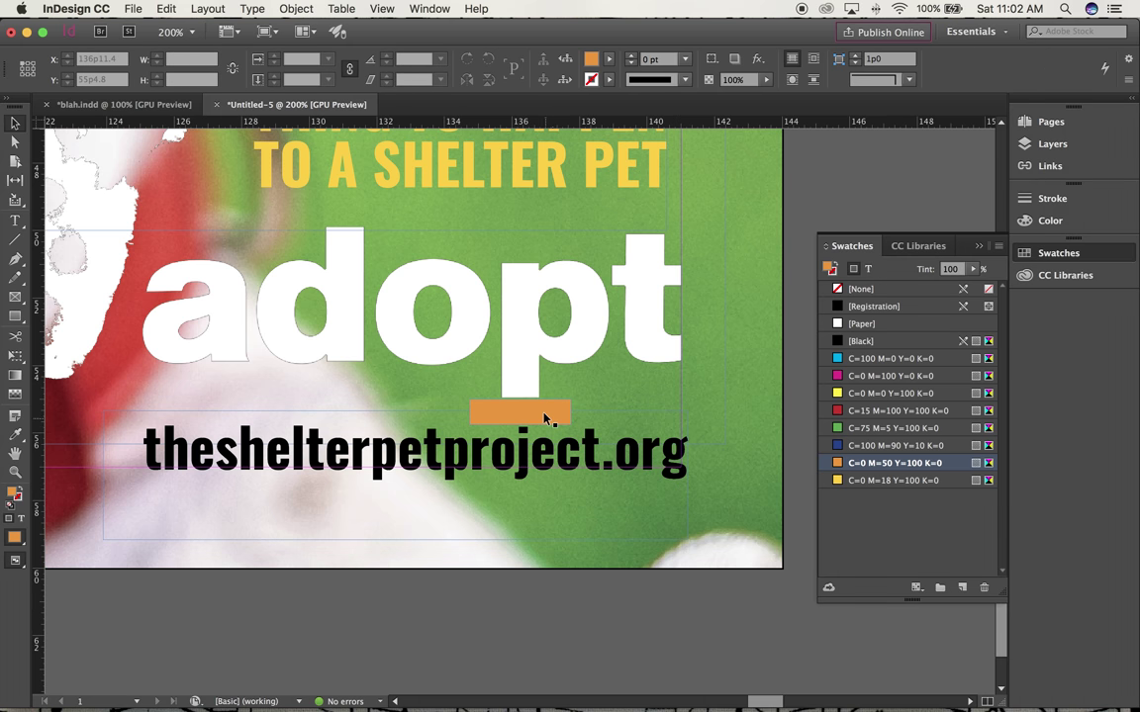
left_click(544, 418)
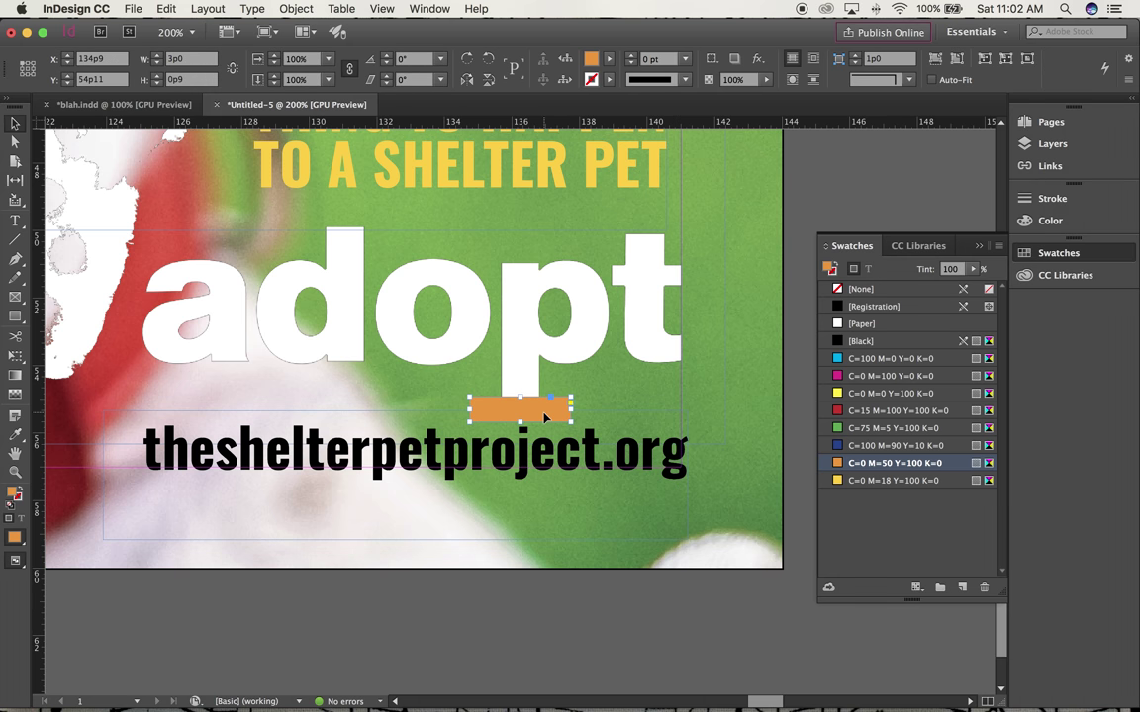
left_click(509, 593)
left_click(531, 419)
scroll(525, 594, "up", 5)
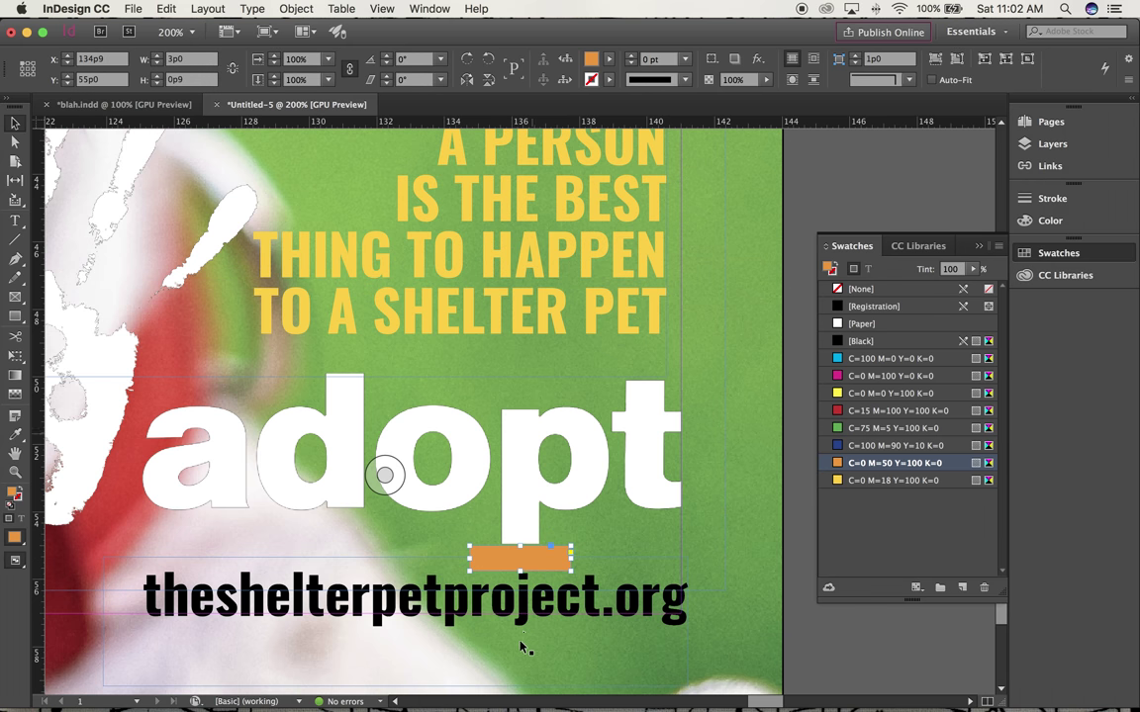
scroll(590, 549, "down", 6)
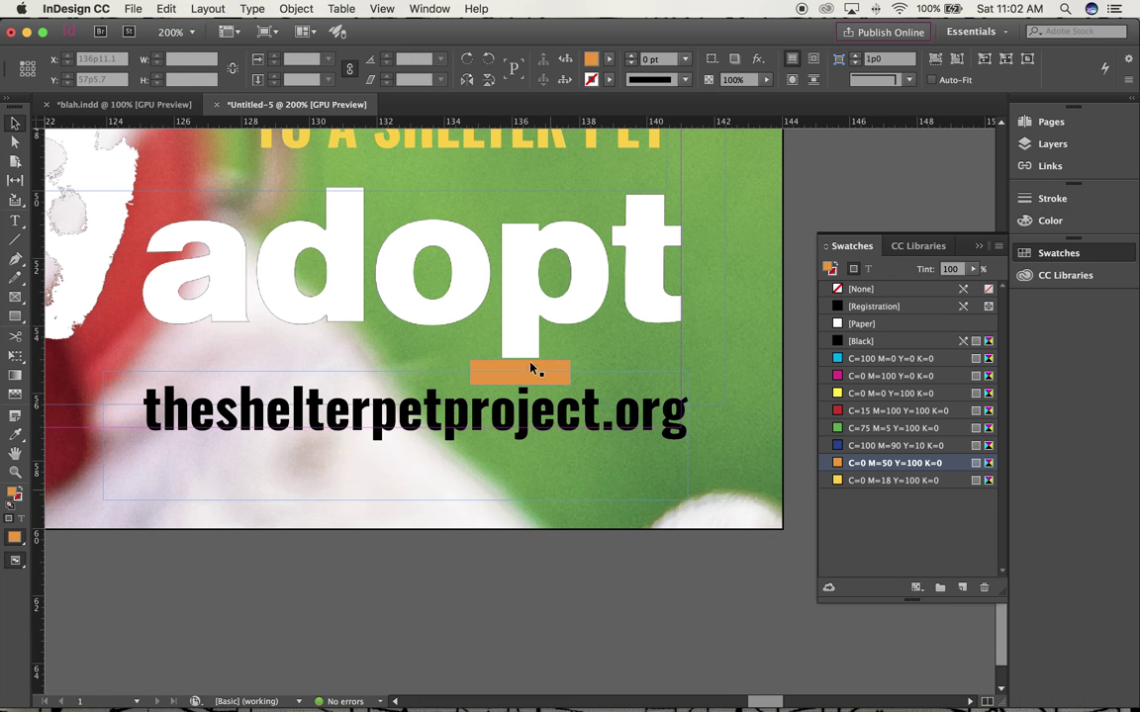
left_click(522, 332)
key("Down")
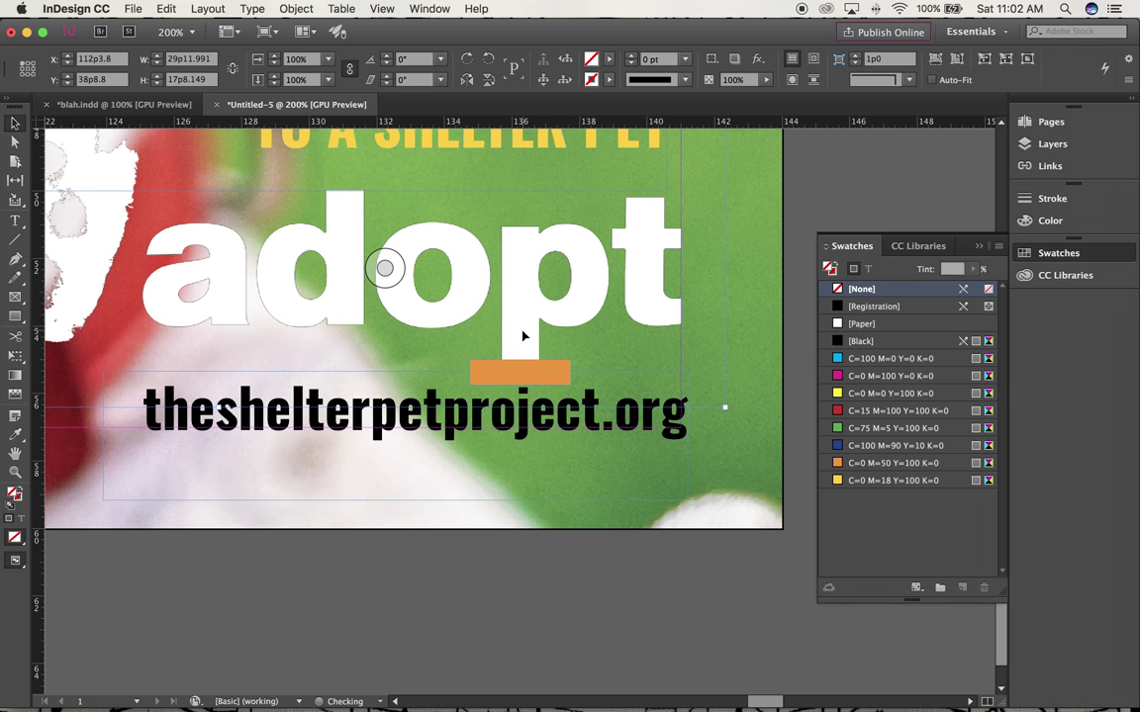
Move the orange spacer rectangle to X 130p2.4 and Y 49p3, resting on top of the "d" of "adopt"
left_click(495, 376)
left_click_drag(495, 376, 351, 187)
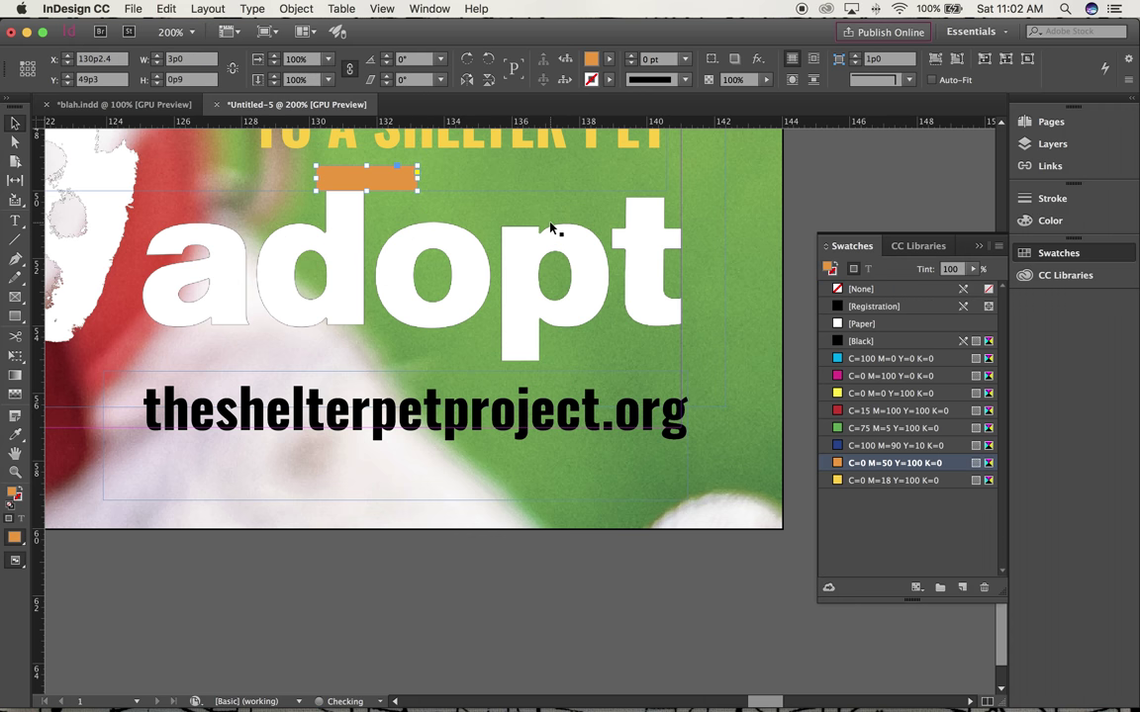
left_click(514, 570)
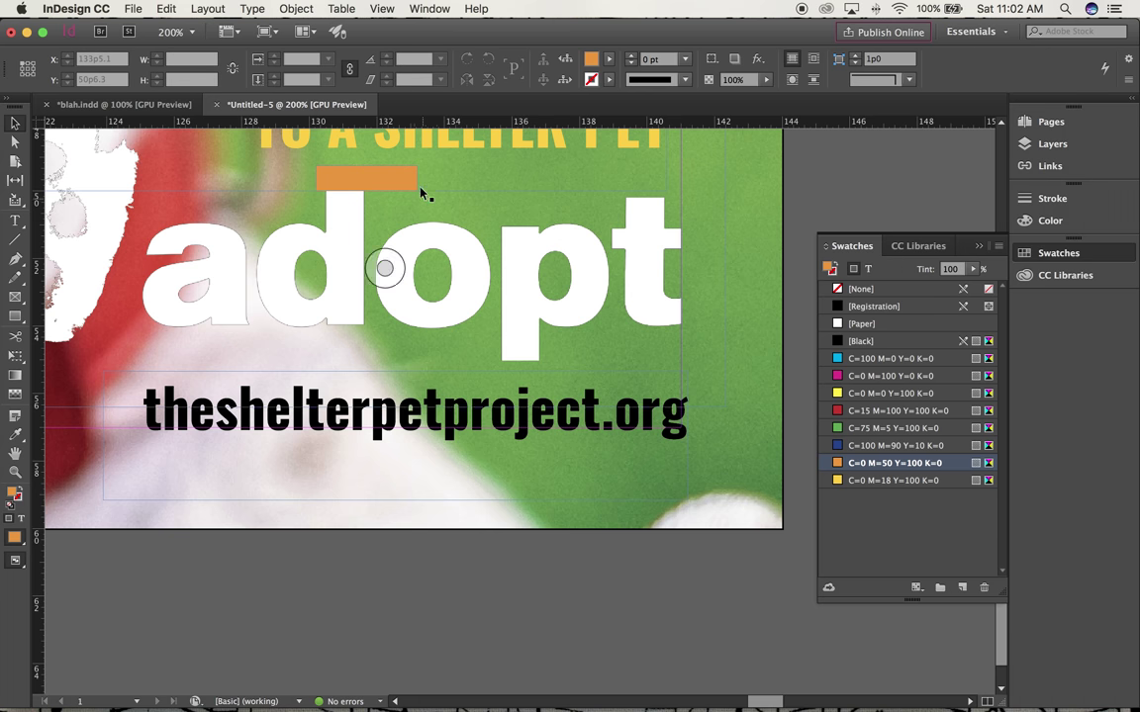
Lower the yellow slogan text frame to Y 42p4.8 so its last line rests on the orange spacer rectangle
left_click(387, 146)
key("Down")
key("Down")
key("Down")
key("Down")
key("Down")
key("Down")
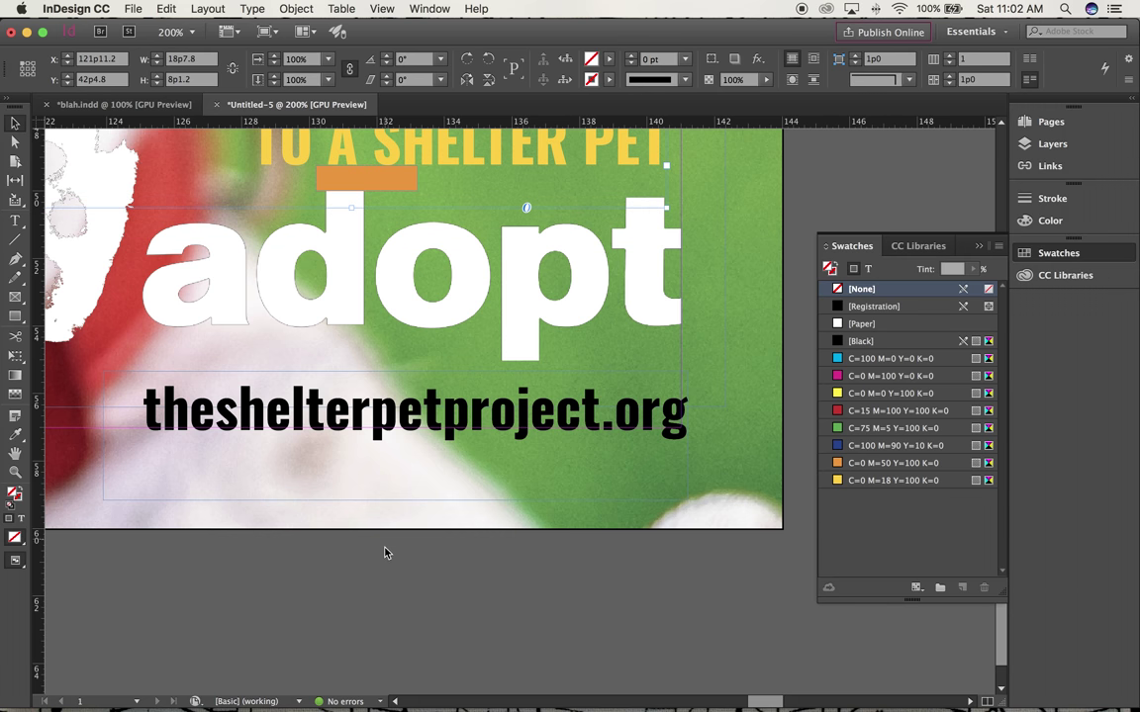
Delete the orange spacer rectangle above the "d" of "adopt"
left_click(370, 379)
left_click(357, 183)
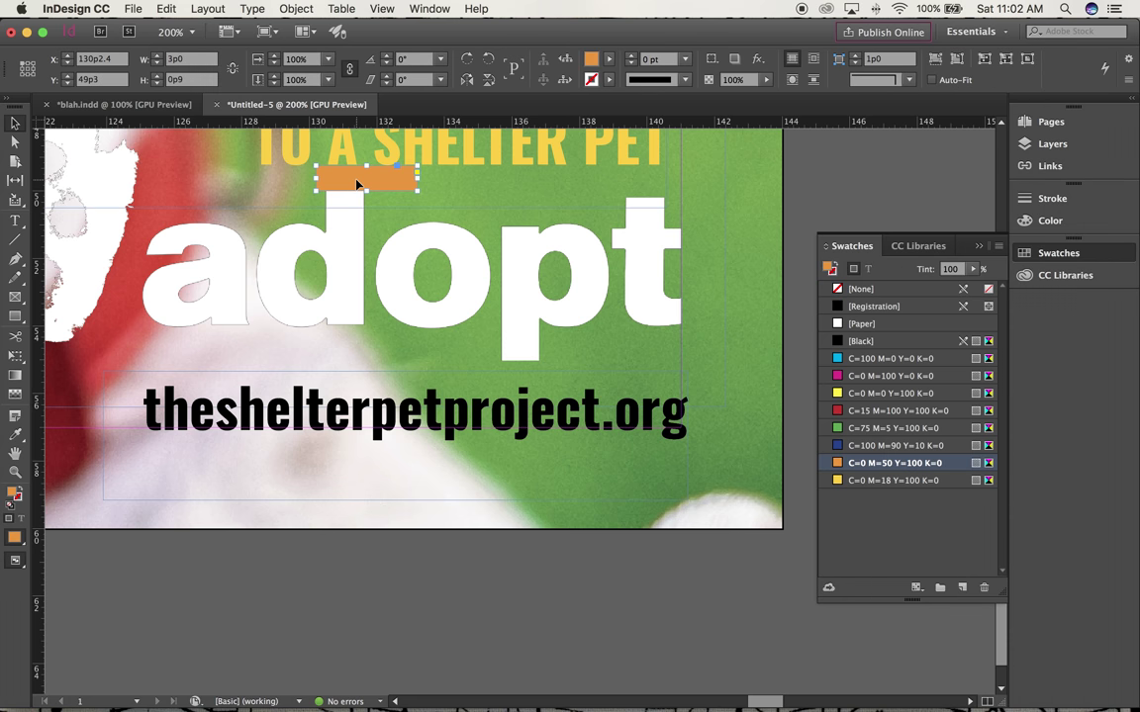
key("Delete")
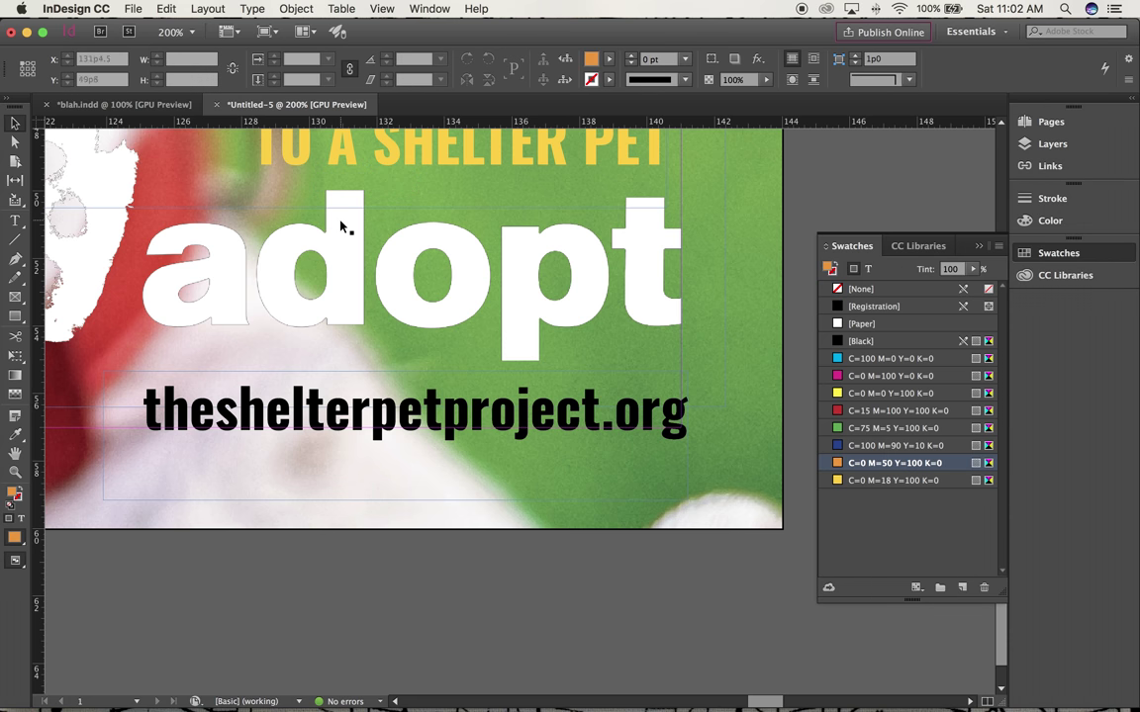
Recolor the whole web address theshelterpetproject.org with the white [Paper] swatch
left_click(15, 201)
left_click(15, 218)
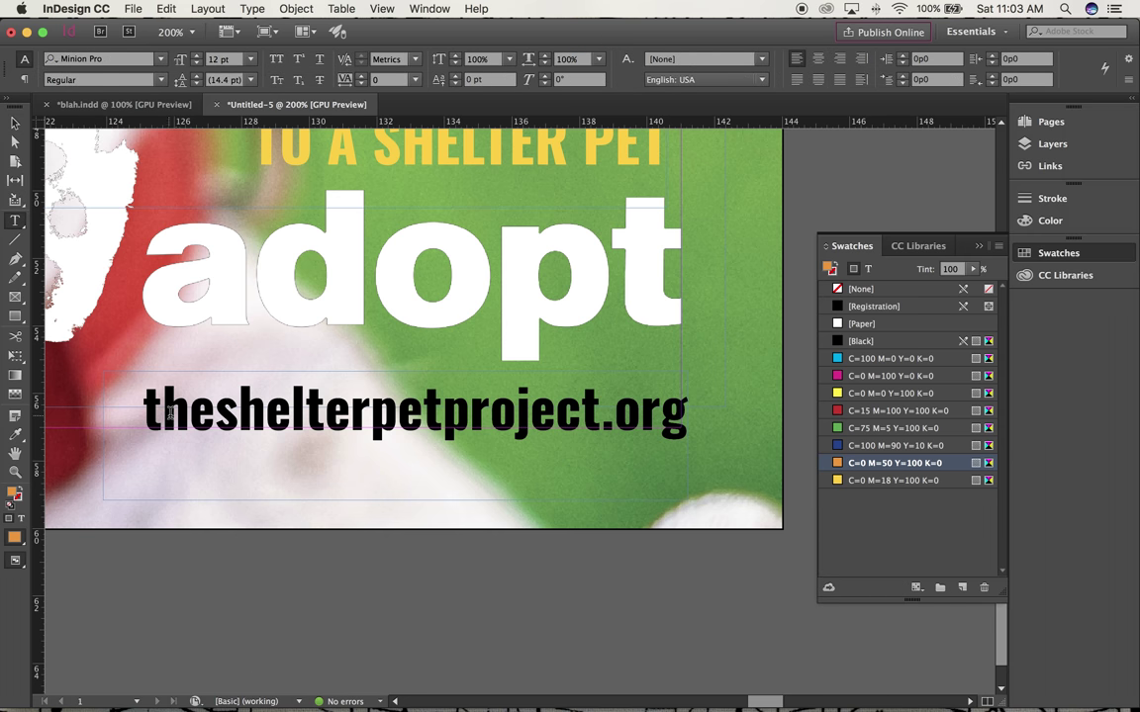
left_click_drag(146, 410, 692, 443)
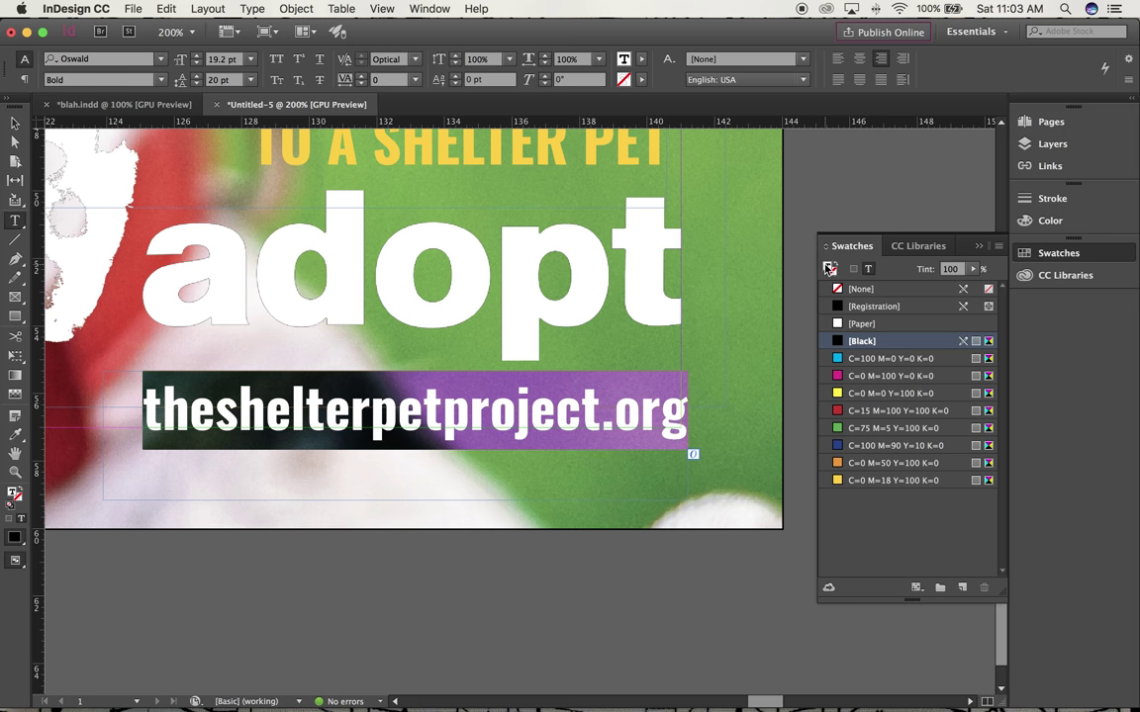
left_click(839, 325)
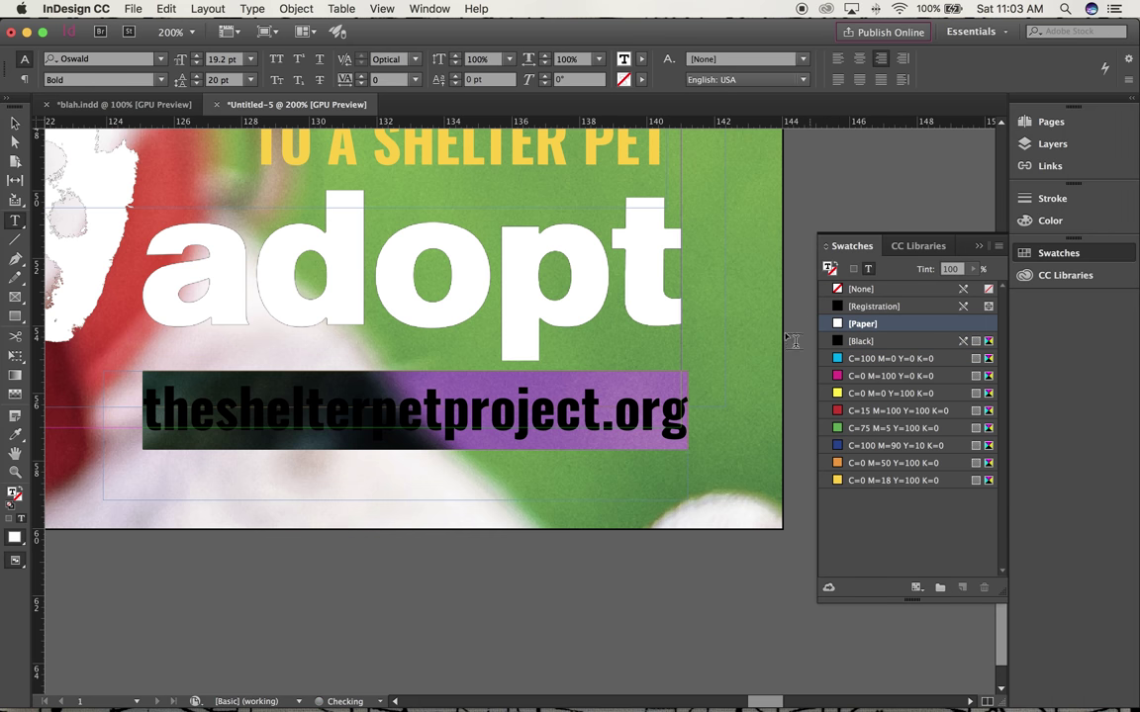
Color only "shelterpetproject" in the web address with the orange swatch C=0 M=50 Y=100 K=0
left_click(596, 418)
left_click_drag(599, 416, 225, 423)
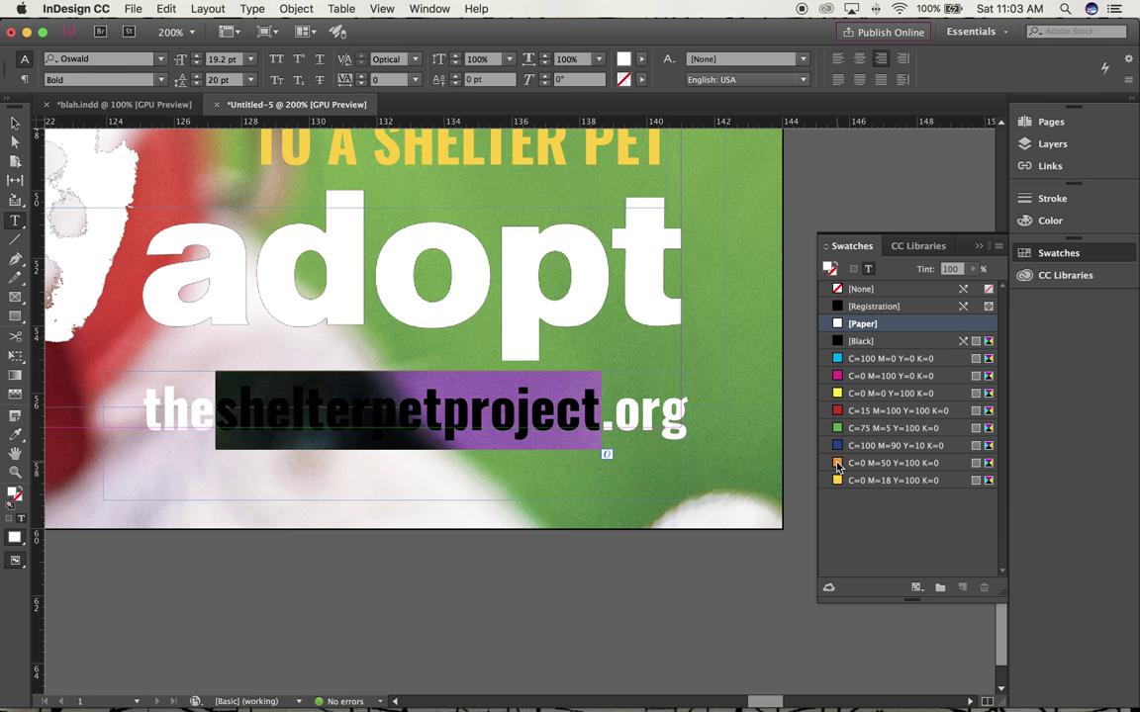
left_click(838, 467)
left_click(15, 123)
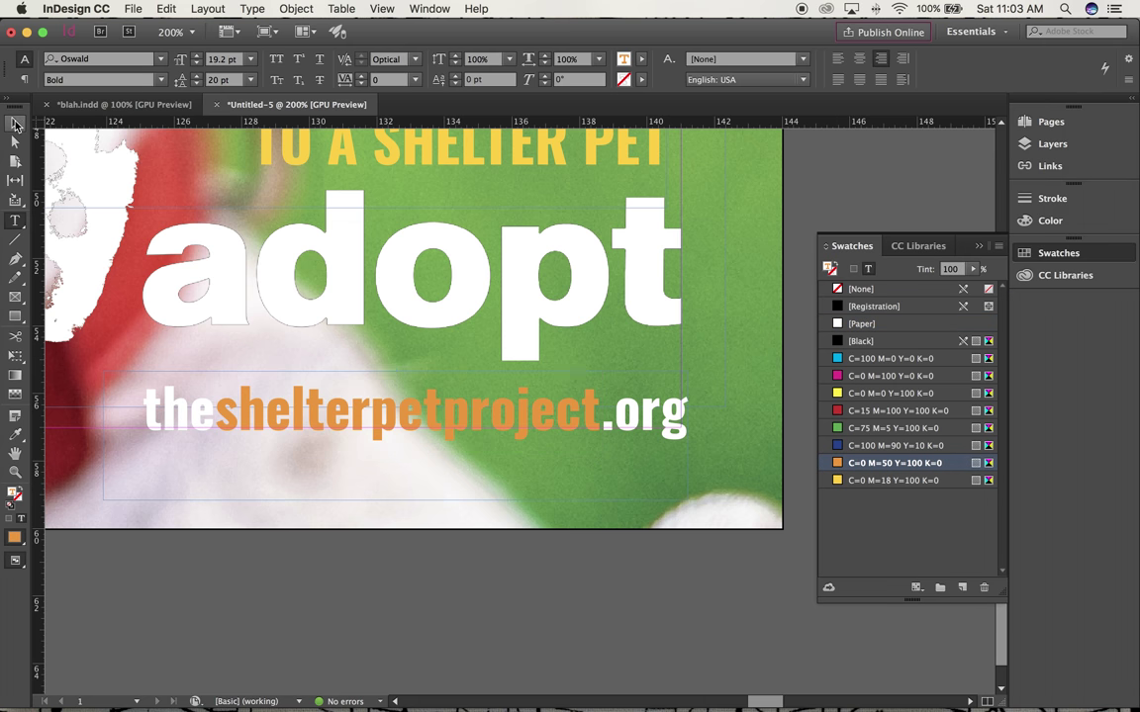
left_click(304, 561)
Fit the whole billboard in view and collapse the floating Swatches panel that covers it
key("super+0")
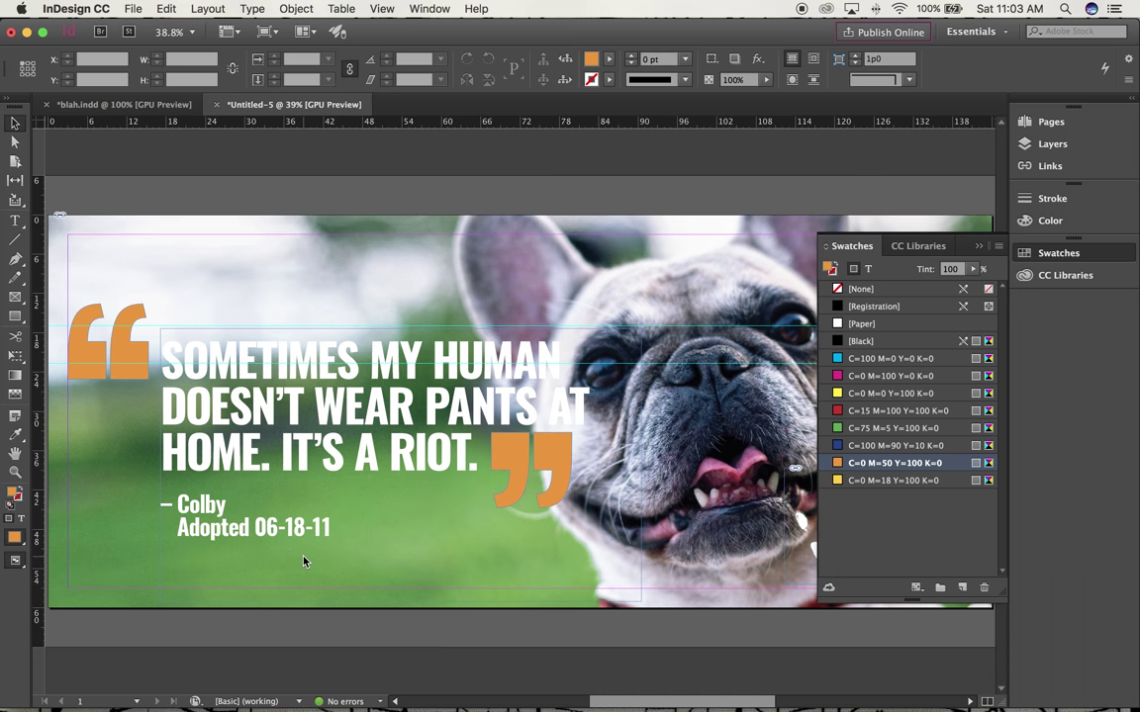
key("super+space")
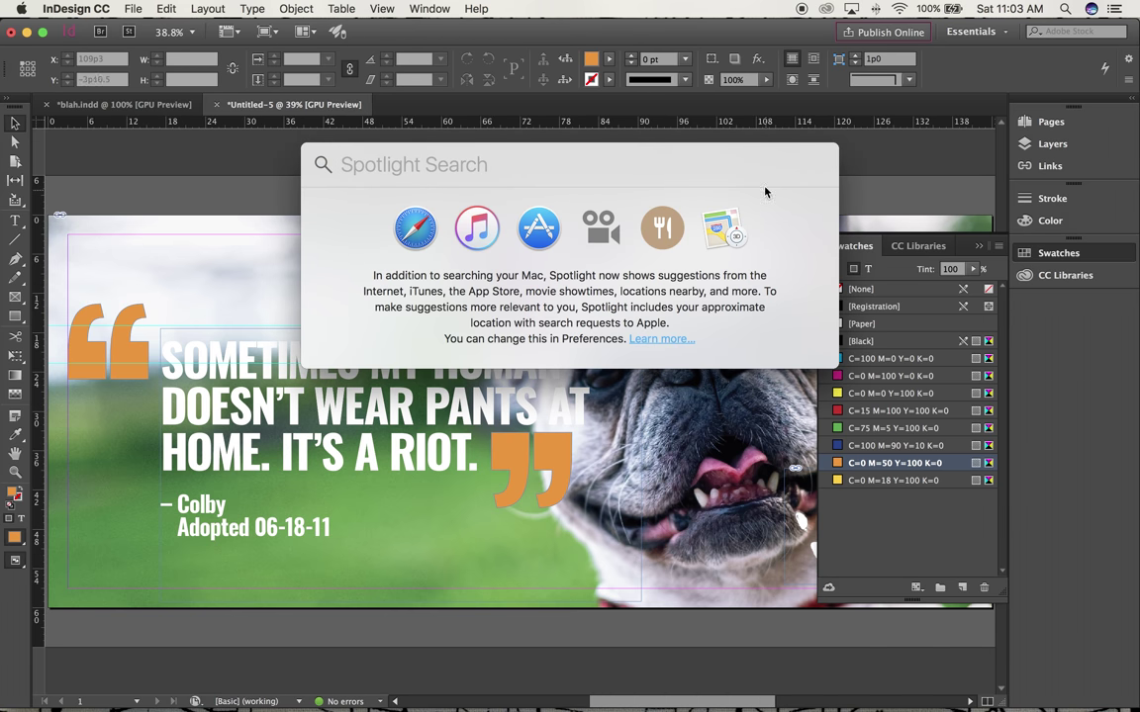
key("Escape")
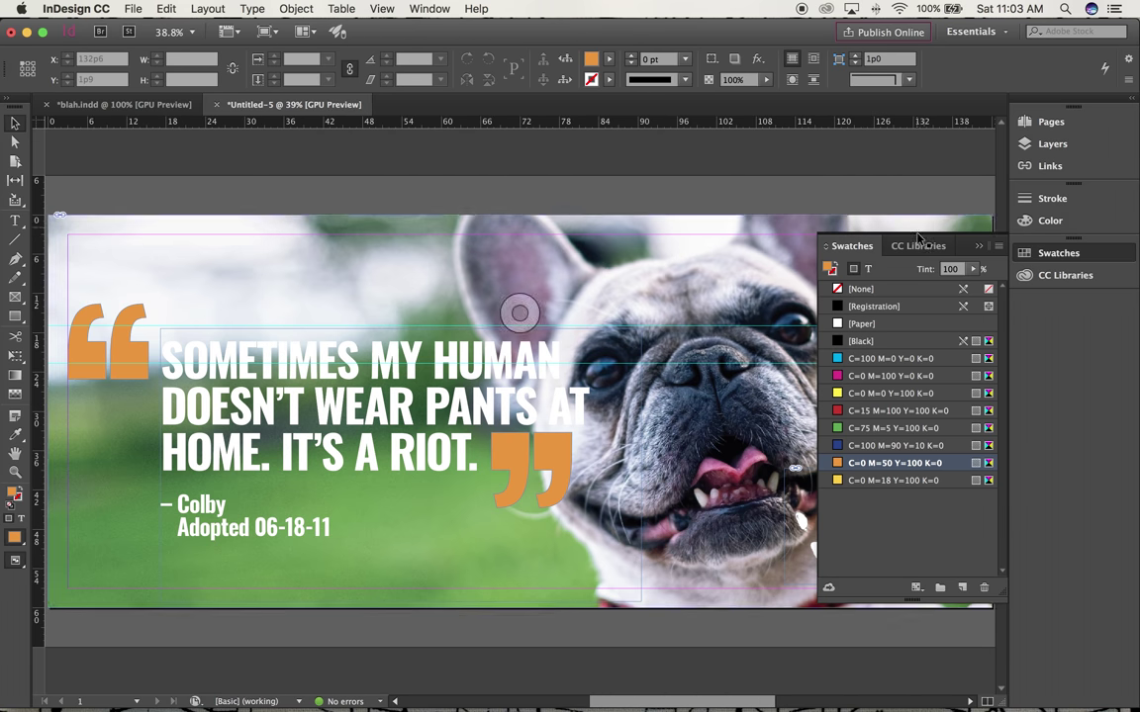
left_click(978, 247)
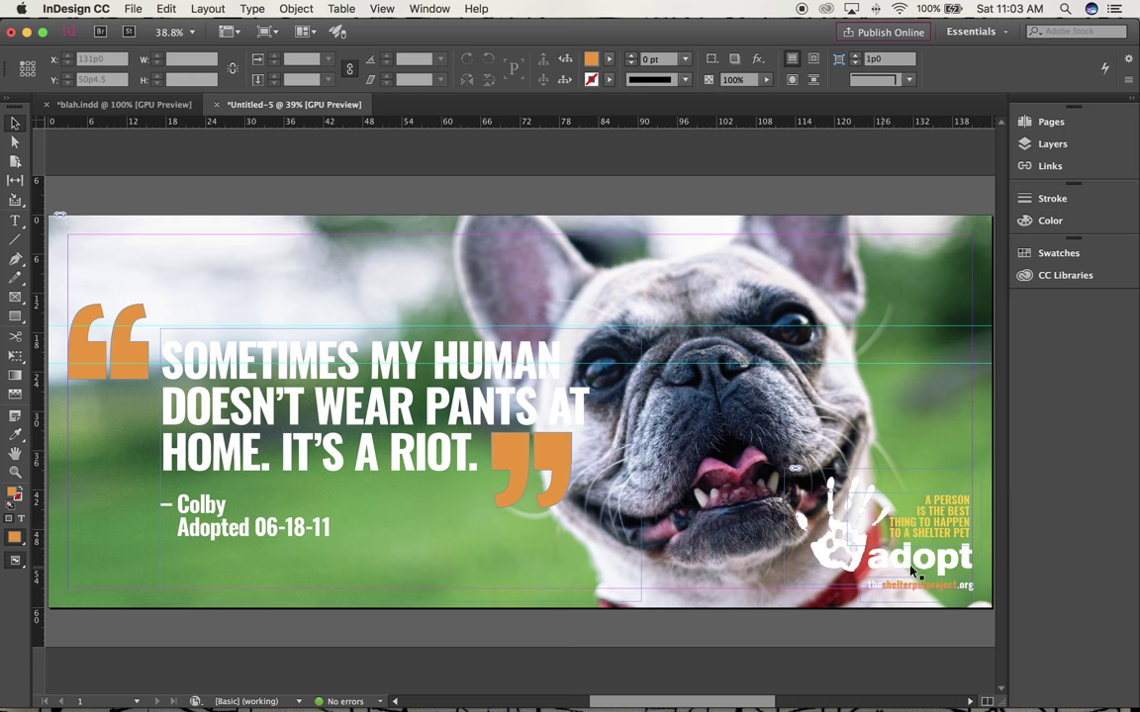
left_click(936, 518)
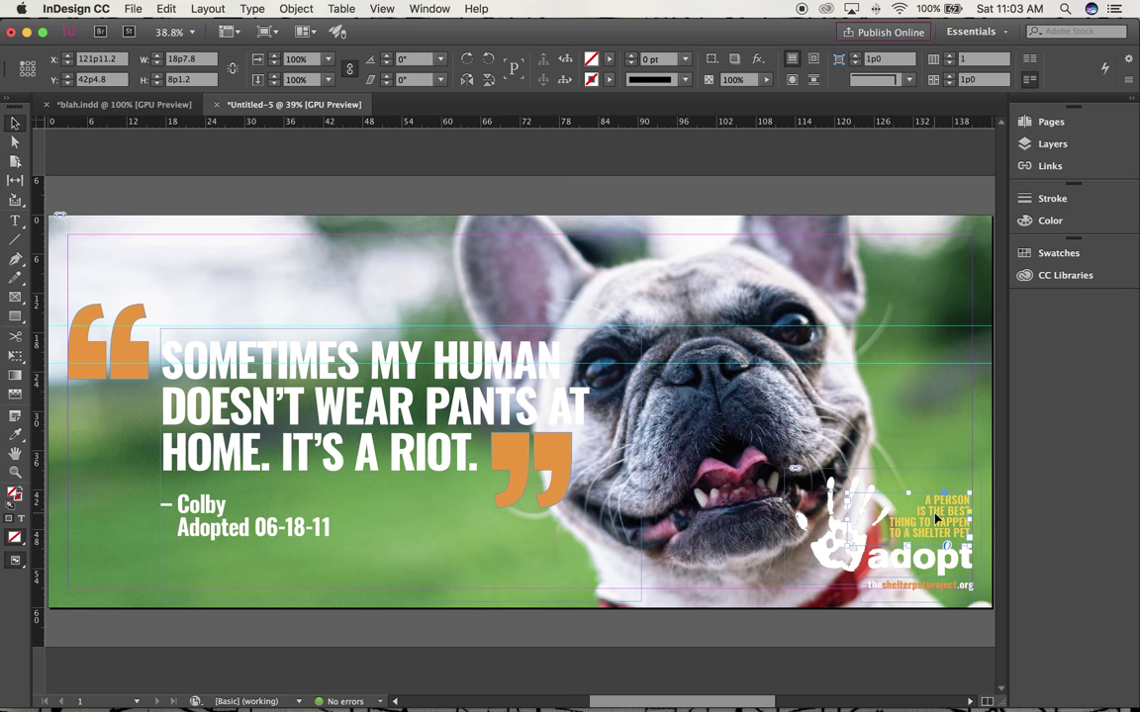
left_click(802, 522)
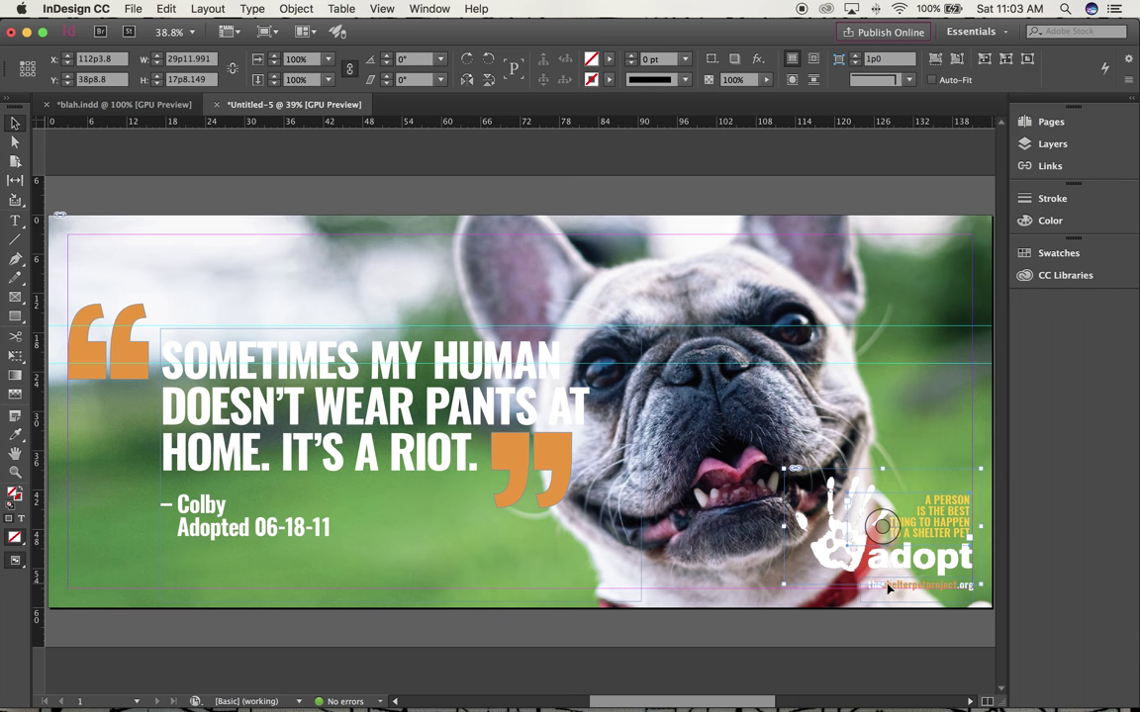
key("super+alt+bracketright")
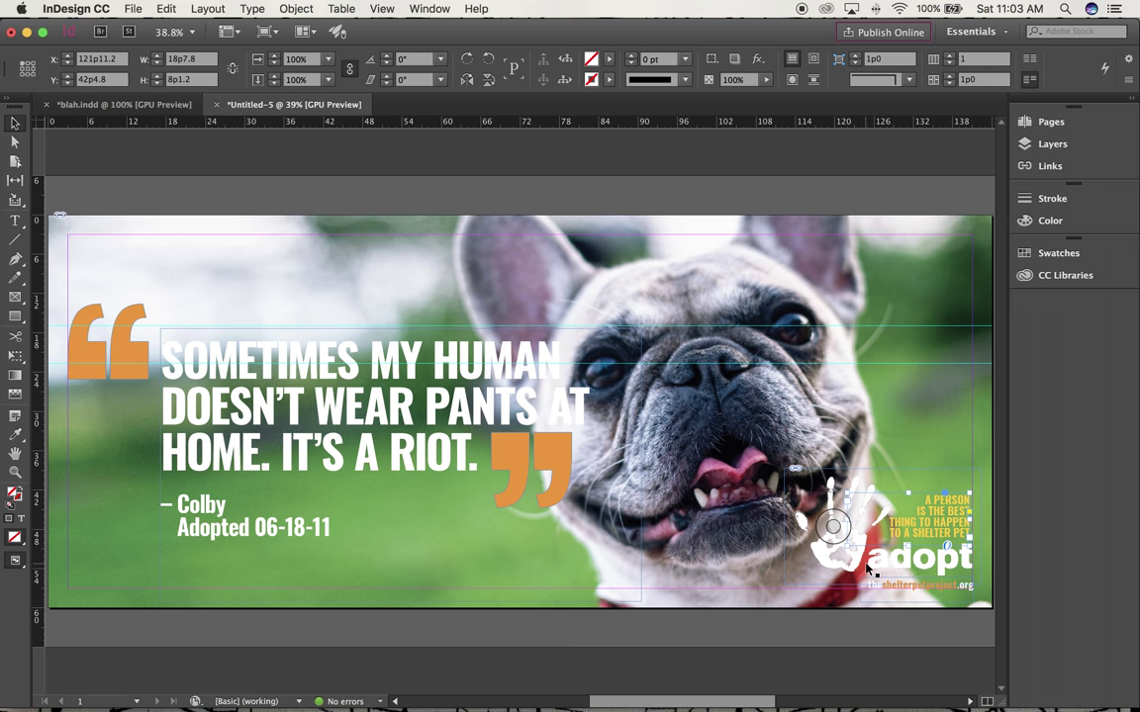
key("super+1")
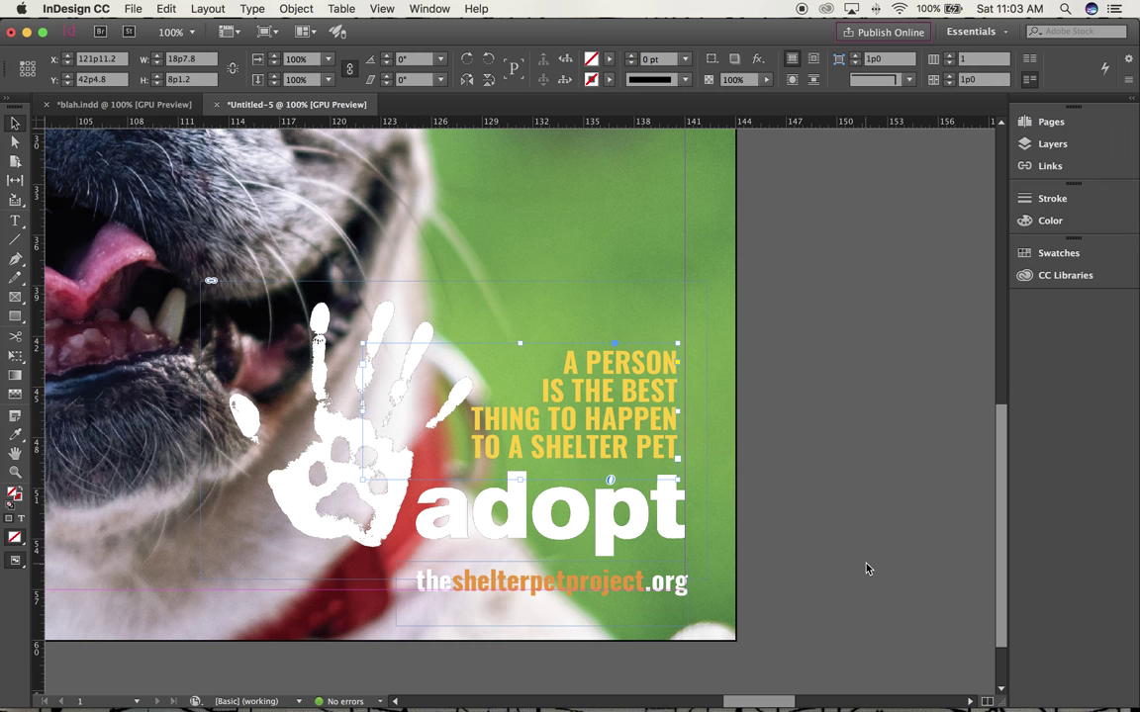
left_click(845, 549)
left_click(629, 584)
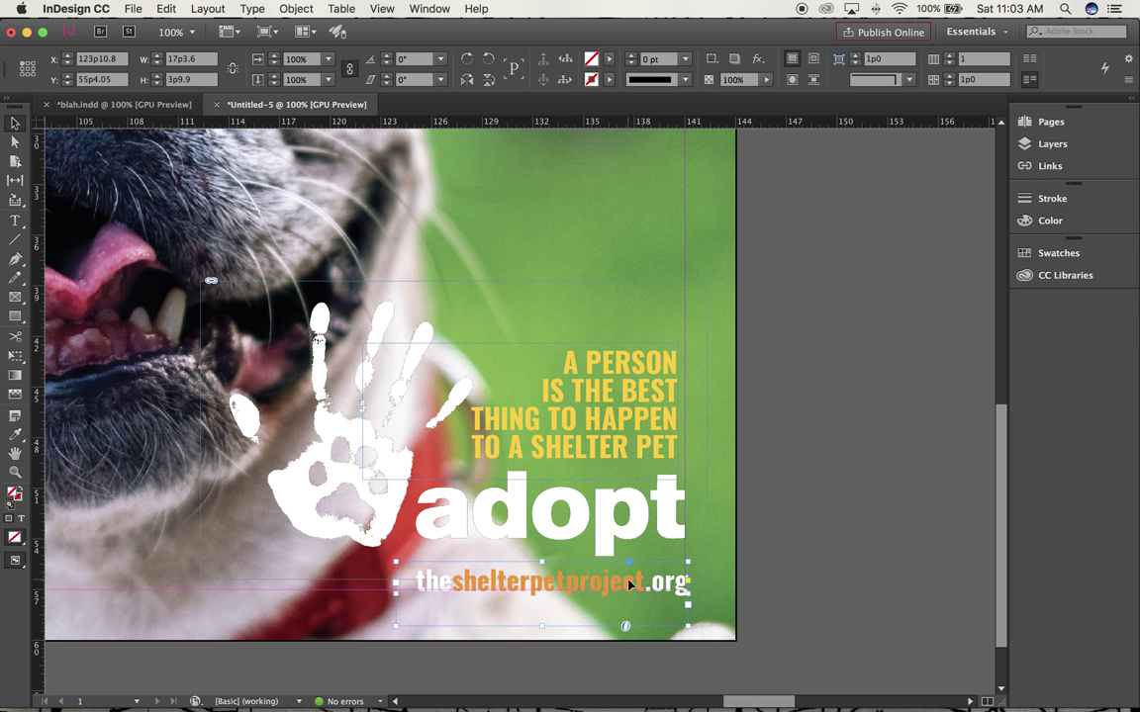
left_click(621, 420, "shift")
left_click(395, 382, "shift")
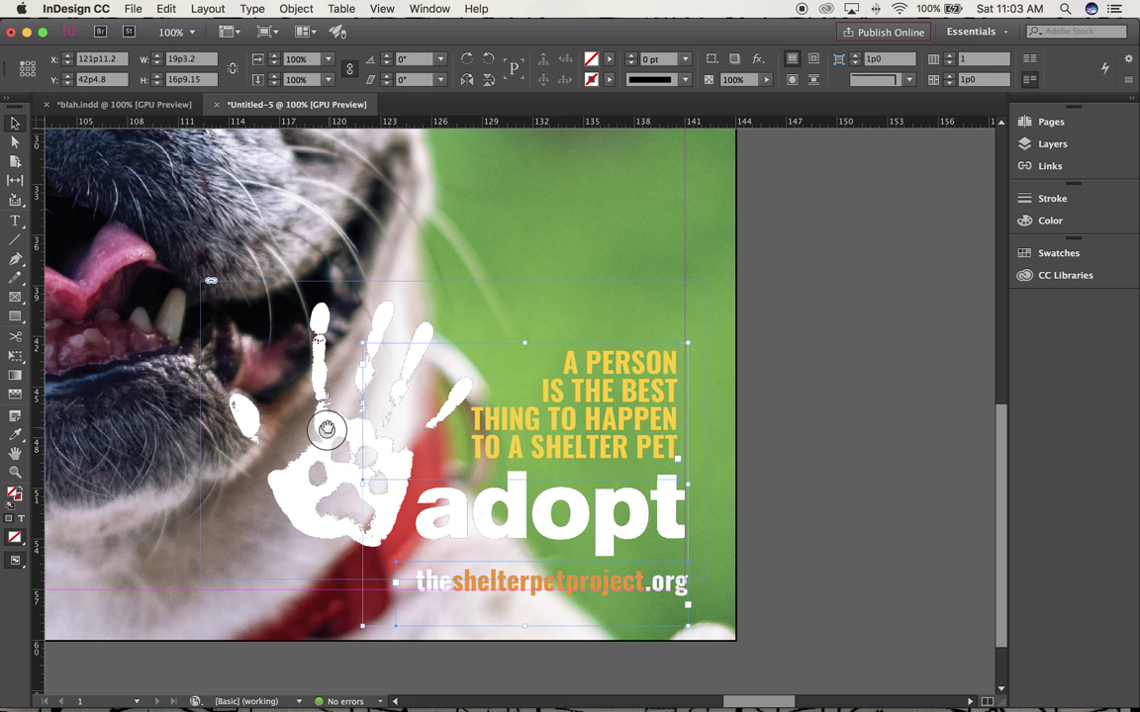
left_click(326, 428, "shift")
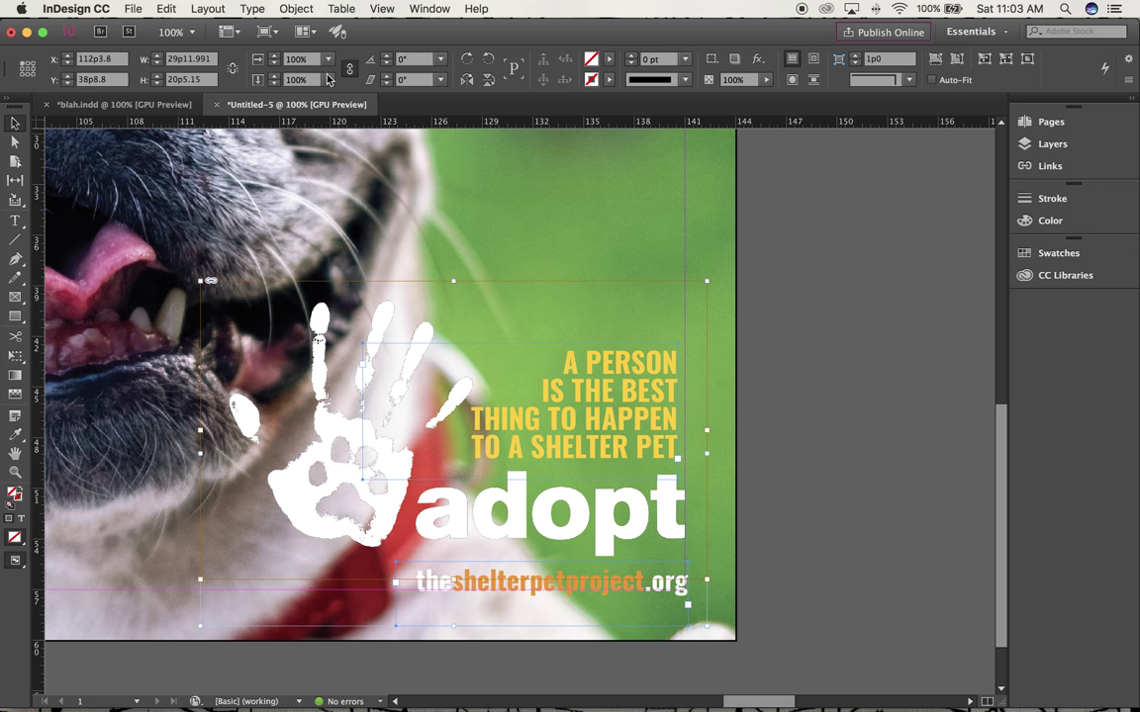
left_click(293, 9)
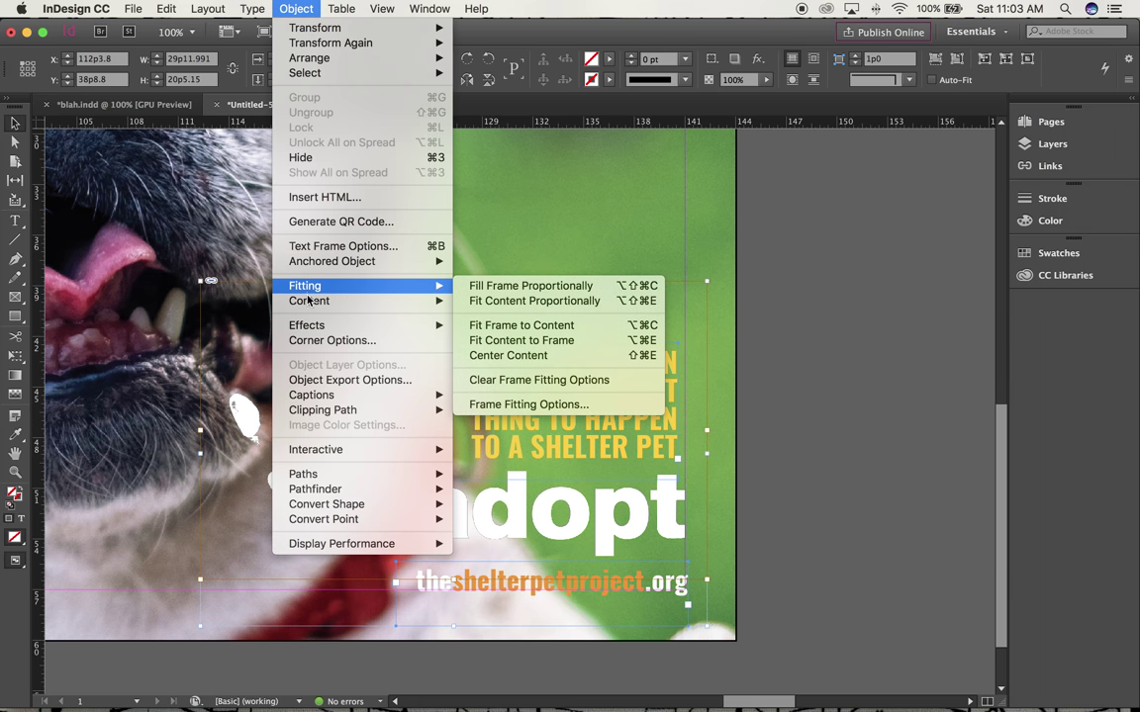
left_click(293, 9)
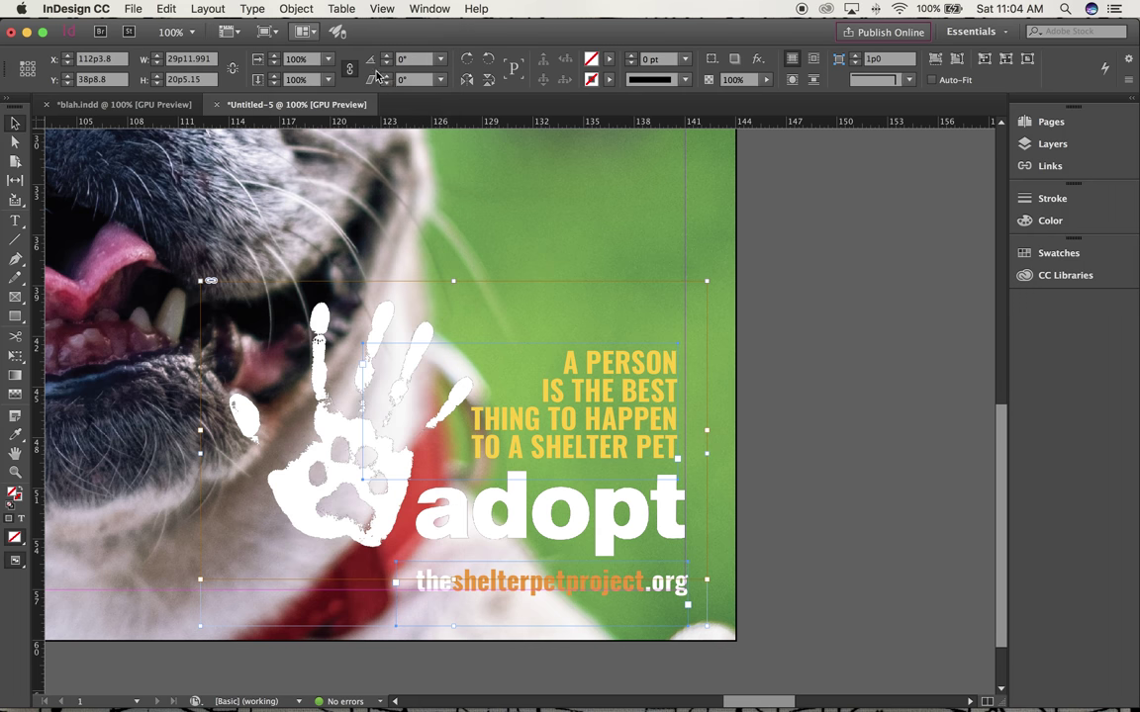
left_click(756, 280)
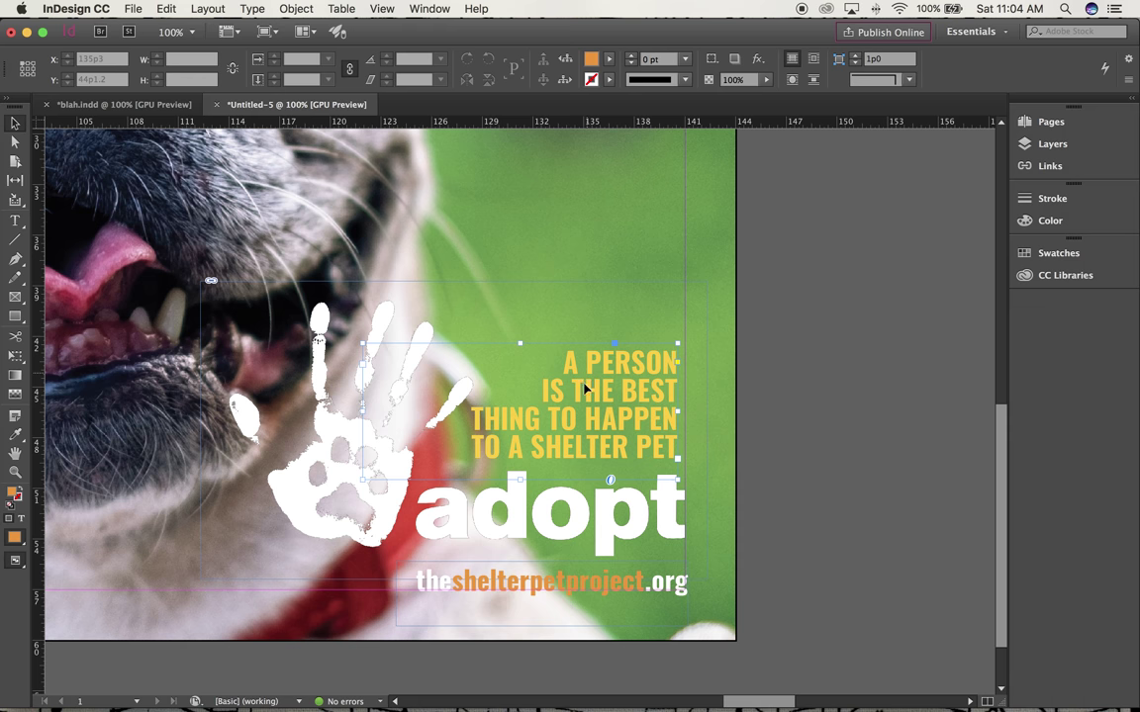
Group the yellow slogan, the web address and the adopt logo frame into one object
left_click(524, 346)
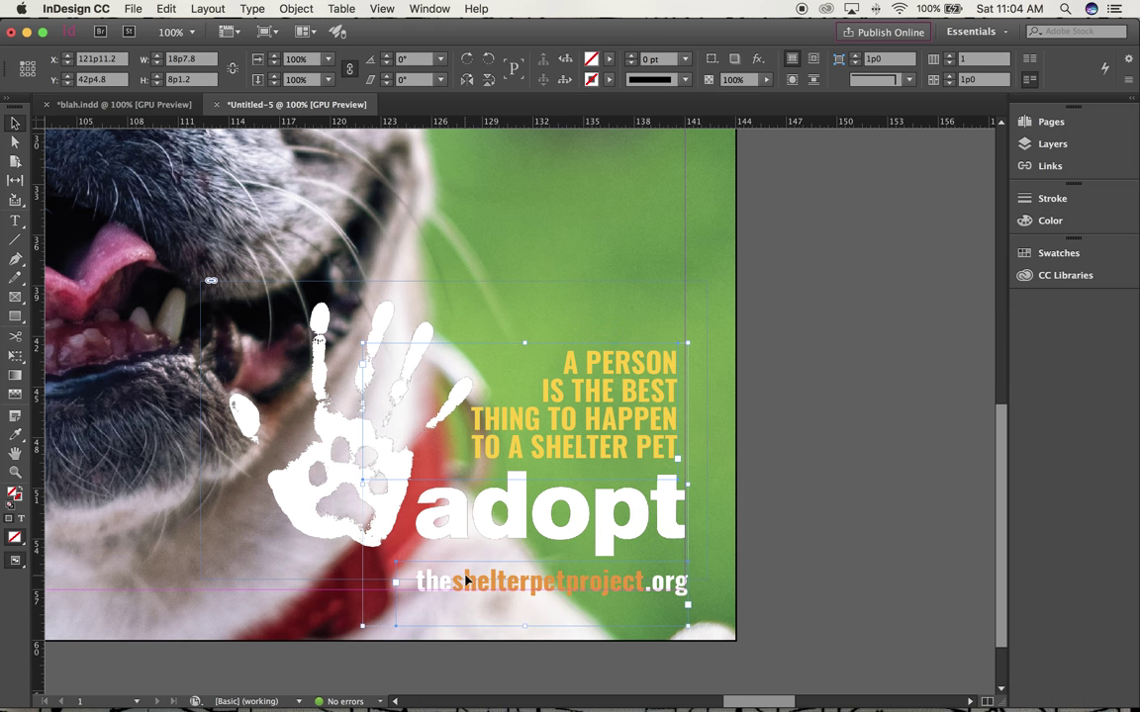
left_click(318, 327)
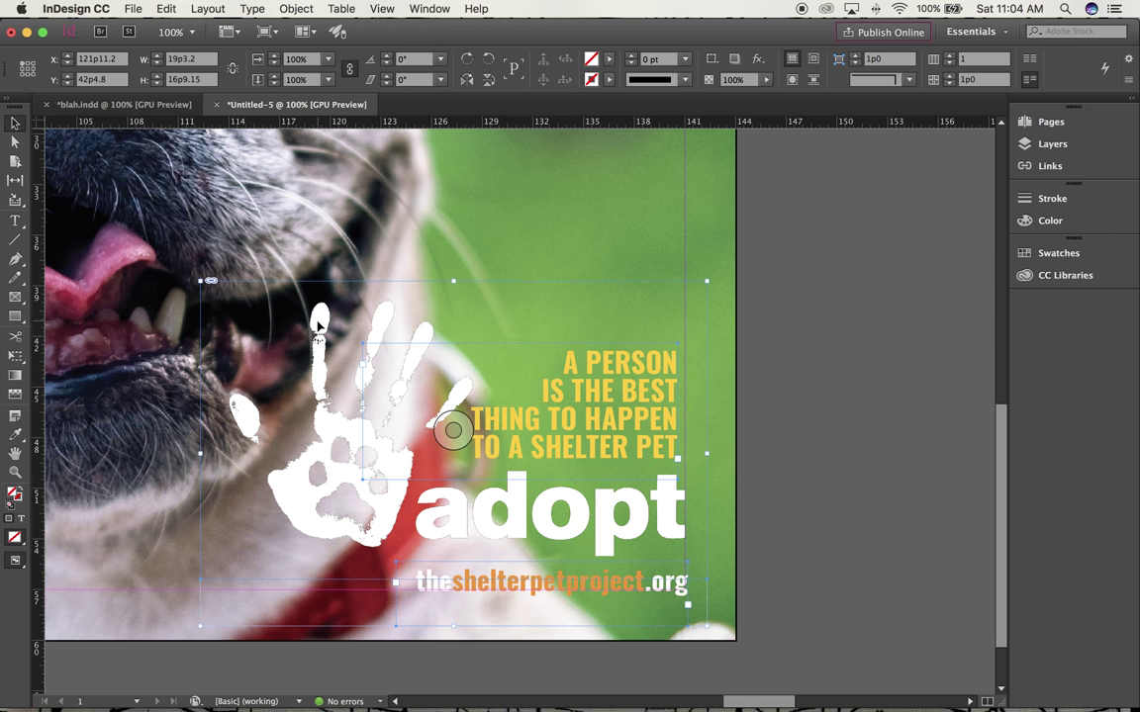
left_click(294, 9)
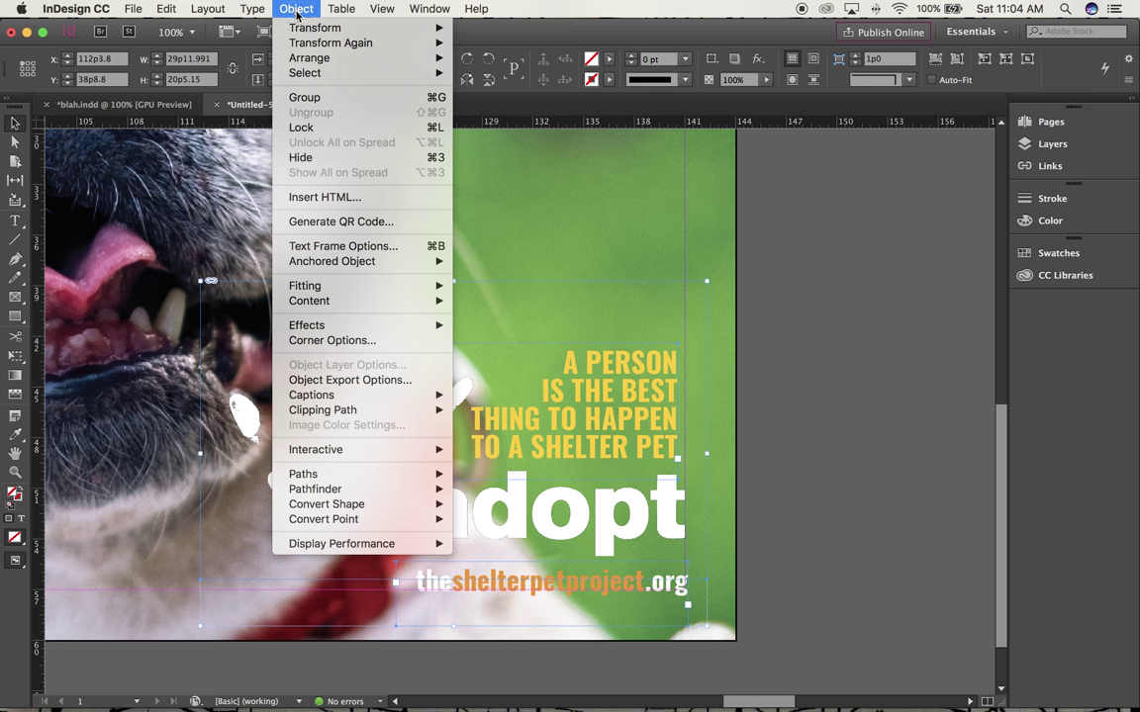
left_click(307, 97)
left_click(855, 305)
key("super+0")
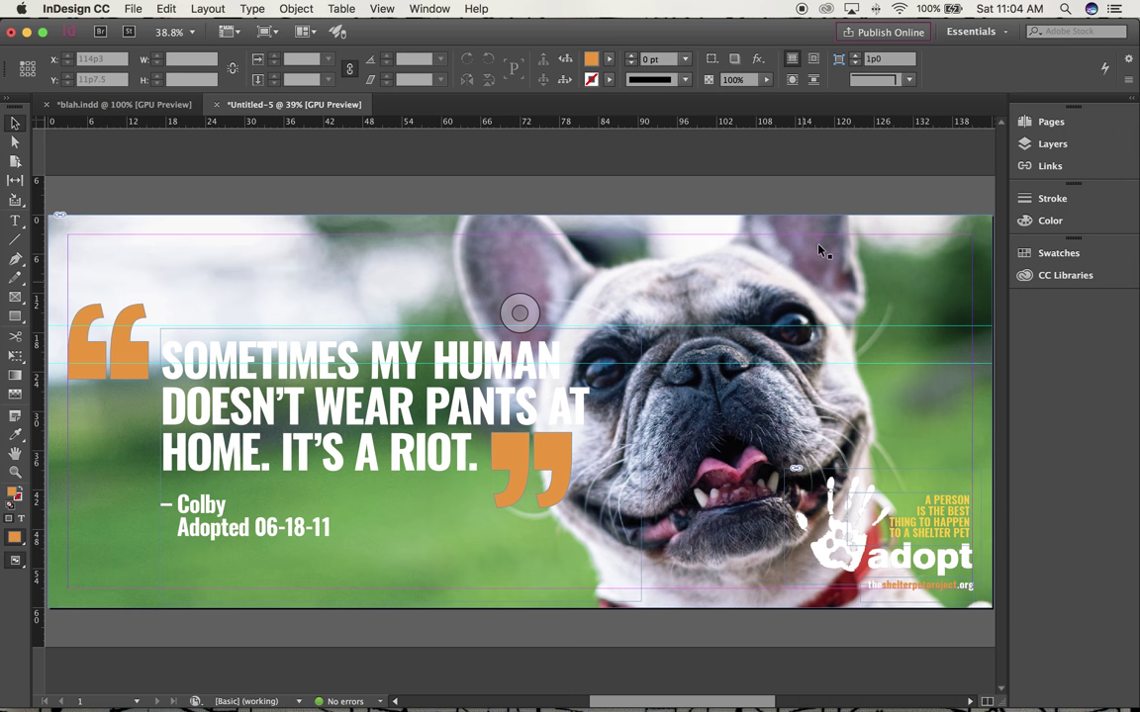
Examine the sponsor logo arrangement in the finished blah.indd billboard and return to the working document
left_click(153, 112)
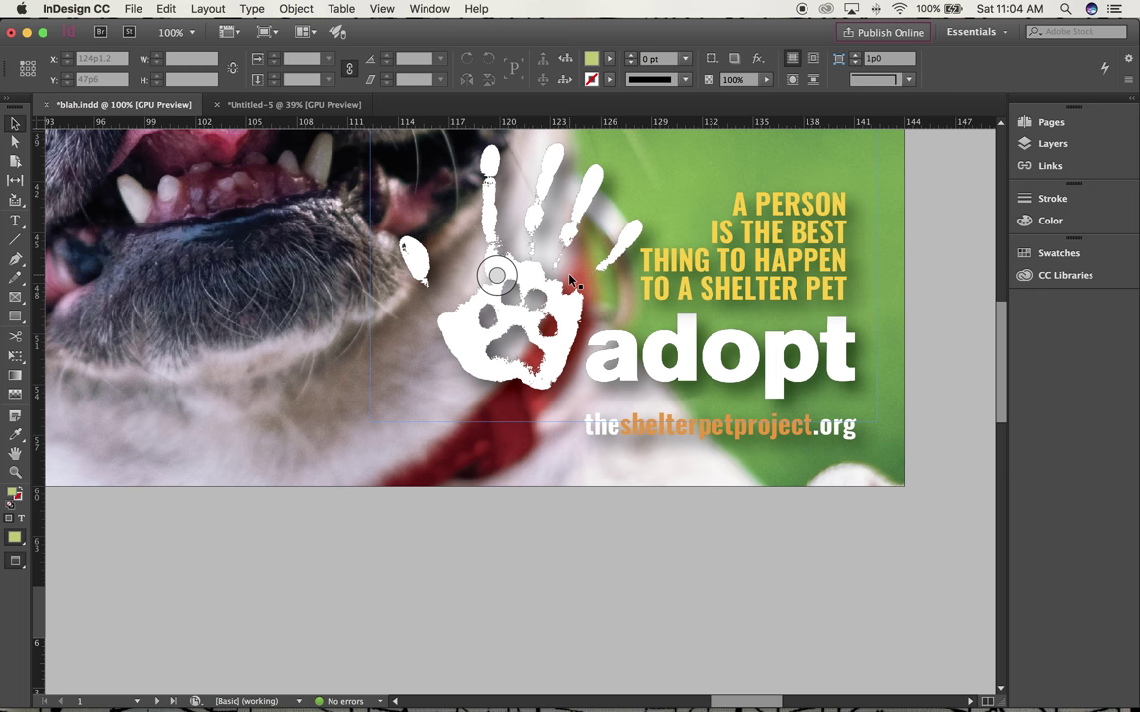
scroll(569, 281, "up", 5)
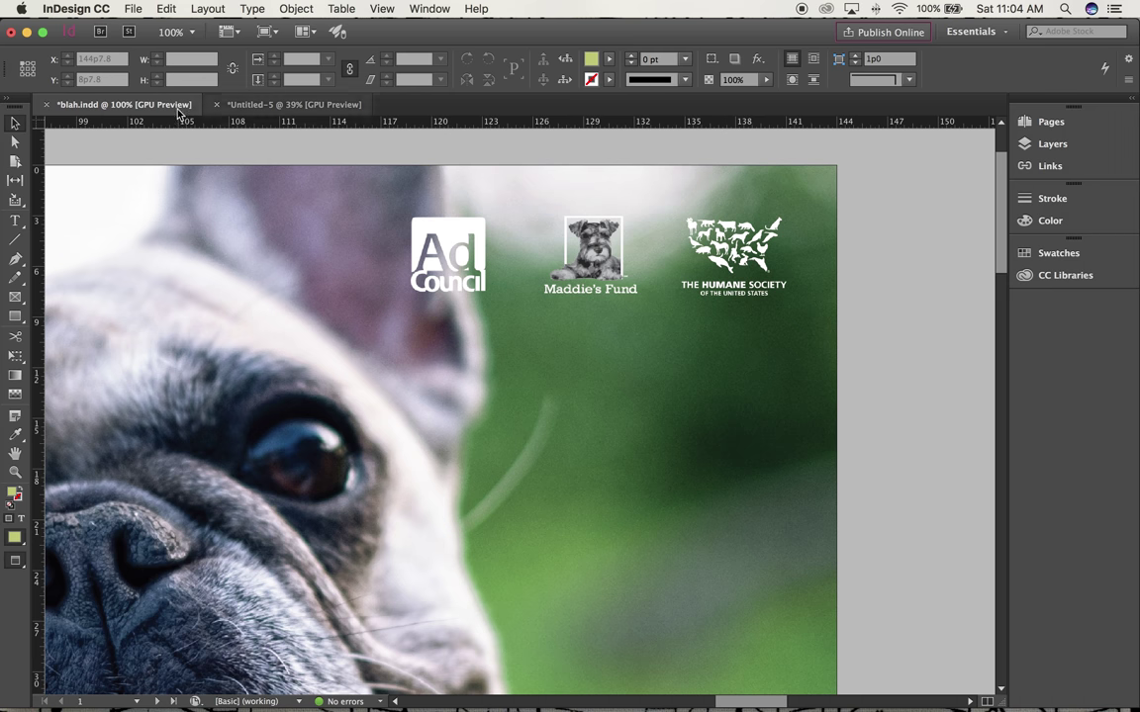
left_click(303, 105)
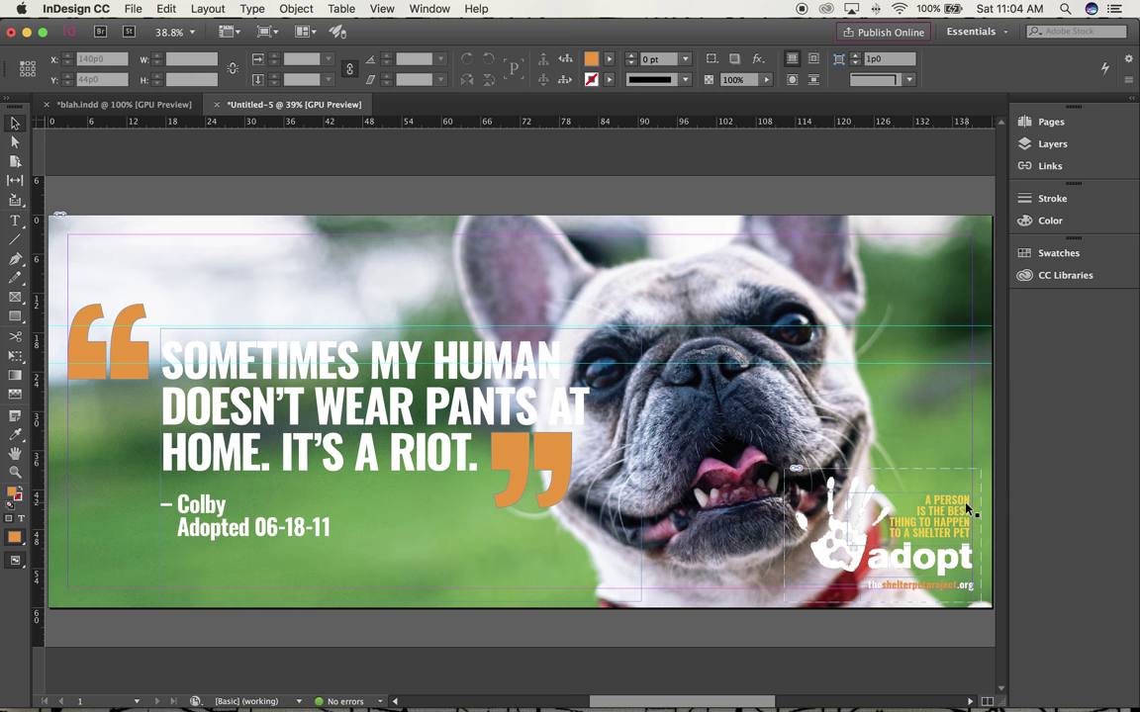
Nudge the adopt logo slightly to the right and add a vertical guide along its hand graphic
left_click(925, 532)
key("Right")
key("Right")
key("Right")
key("Right")
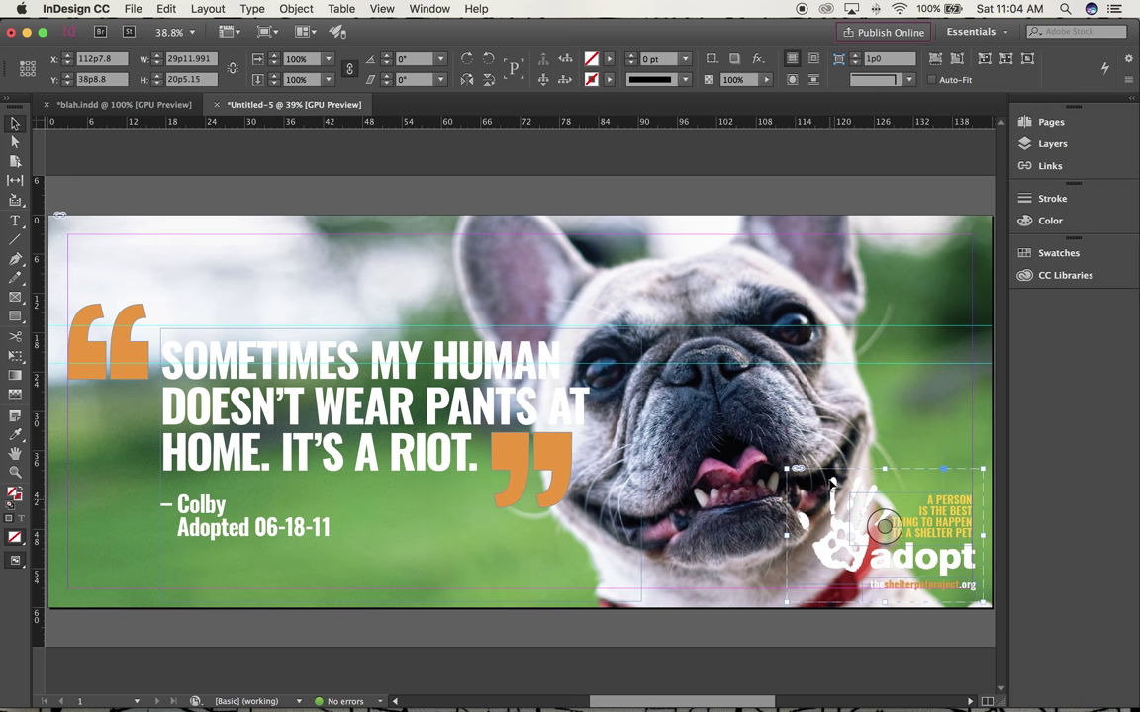
left_click(36, 341)
left_click_drag(37, 341, 830, 408)
Place Ad Council_white.png at about 4p6 square near the dog's right-hand ear
left_click(129, 9)
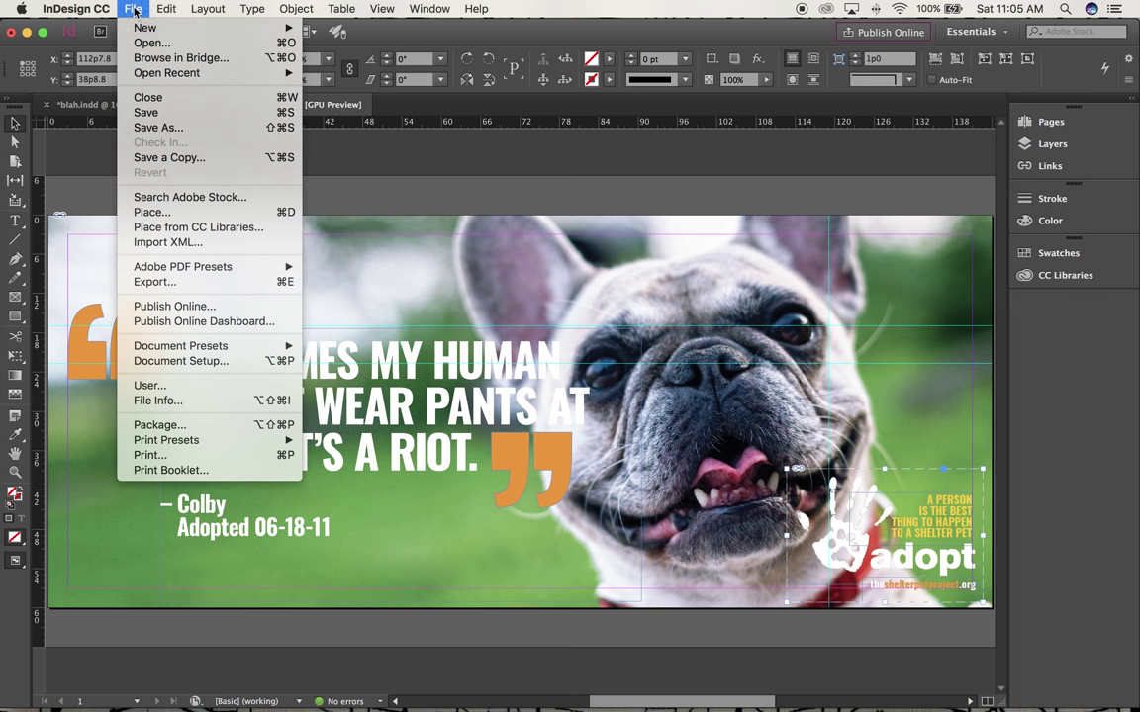
left_click(150, 212)
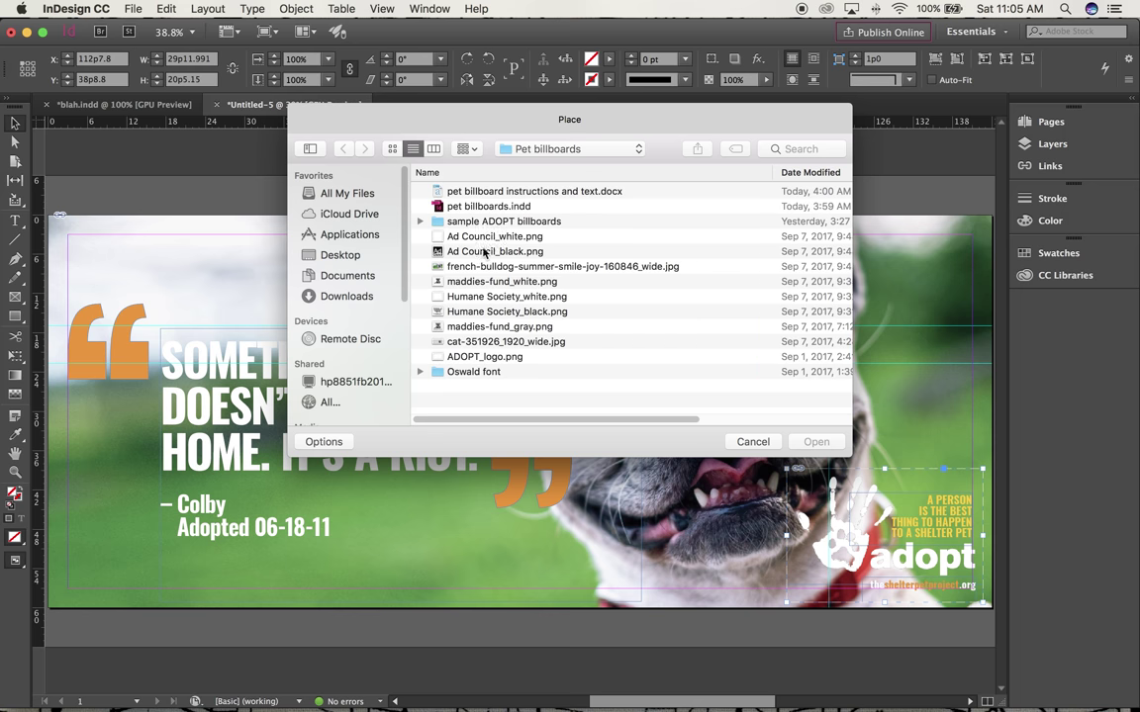
left_click(453, 237)
left_click(817, 444)
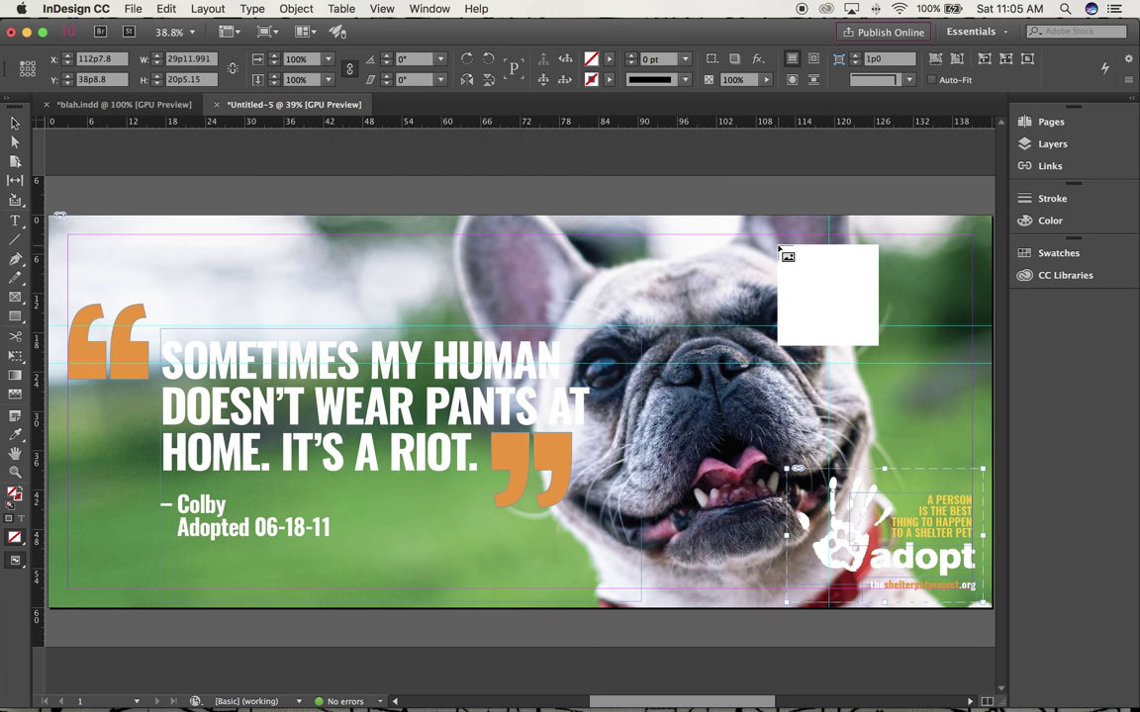
left_click(778, 247)
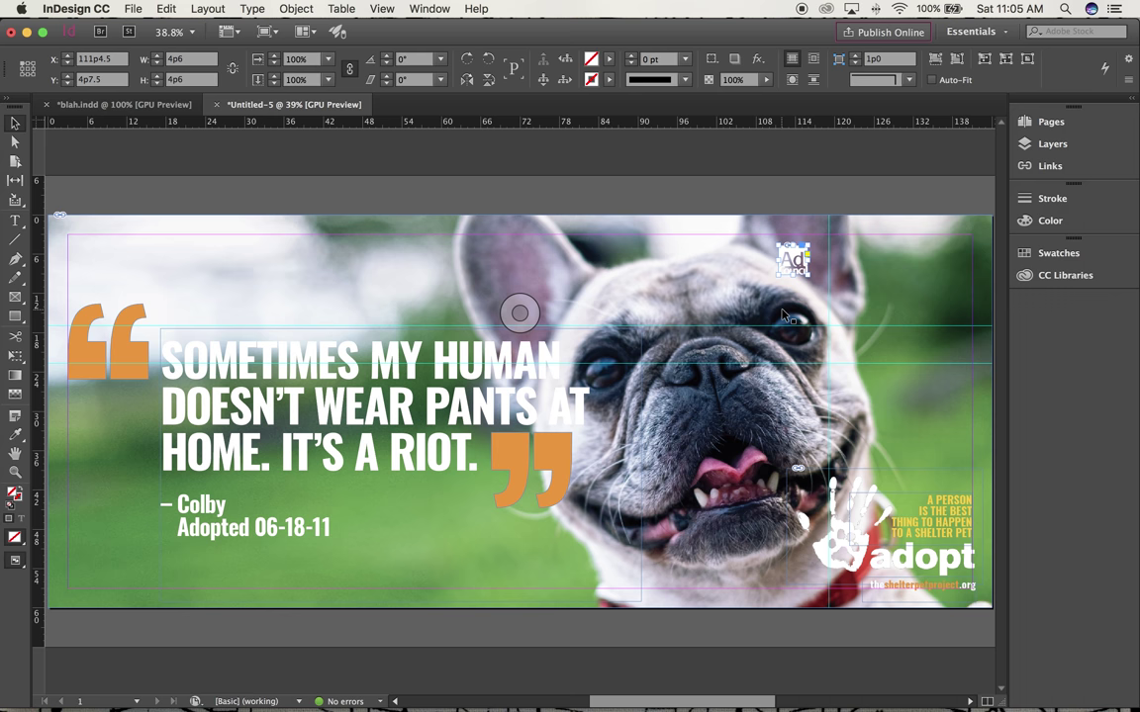
Align the Ad Council logo with the top margin and the vertical guide, at X 119p0.5 and Y 3p0
left_click(792, 261)
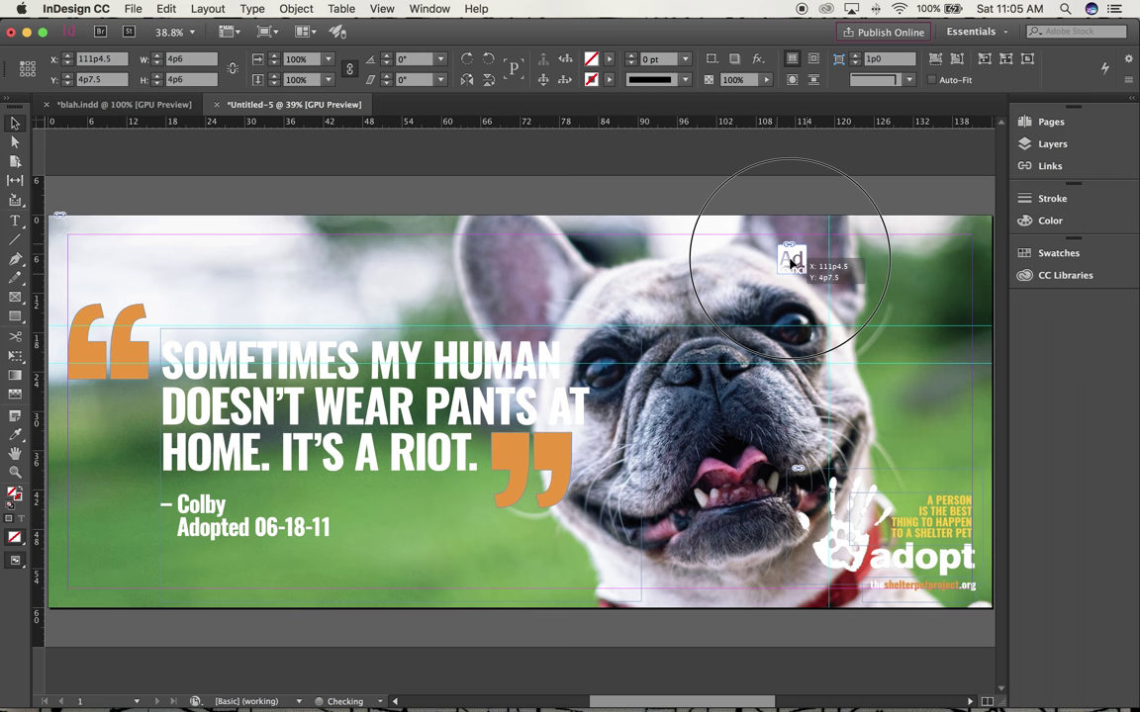
left_click_drag(791, 262, 844, 255)
key("super+2")
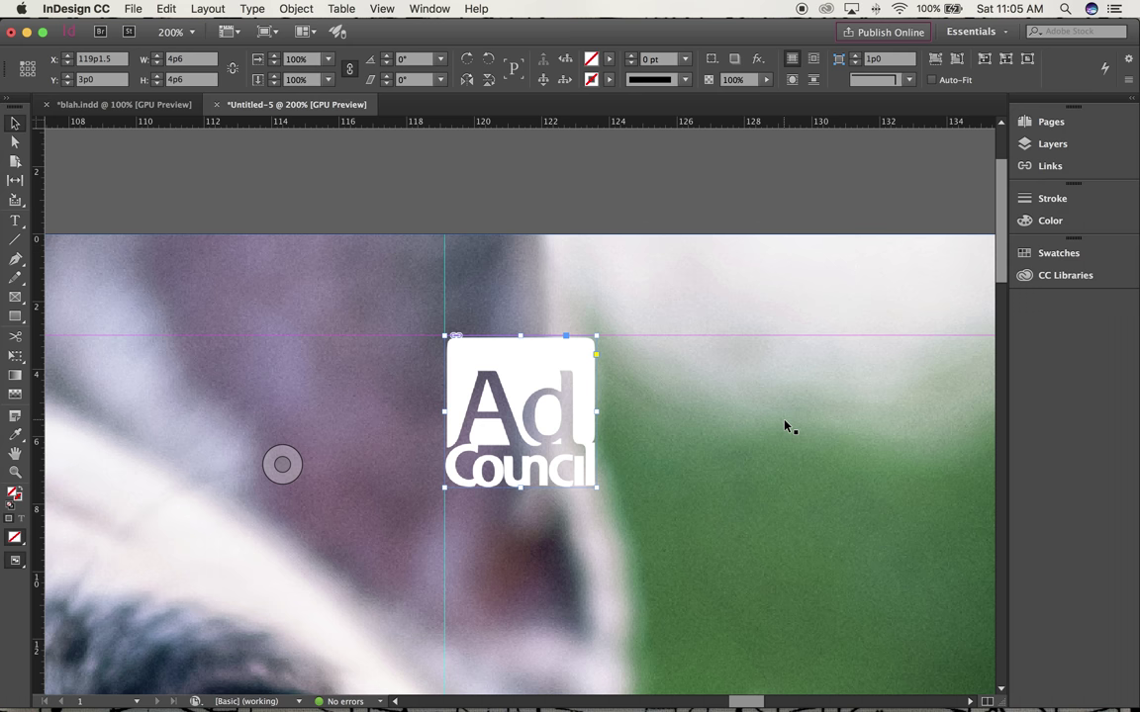
key("Up")
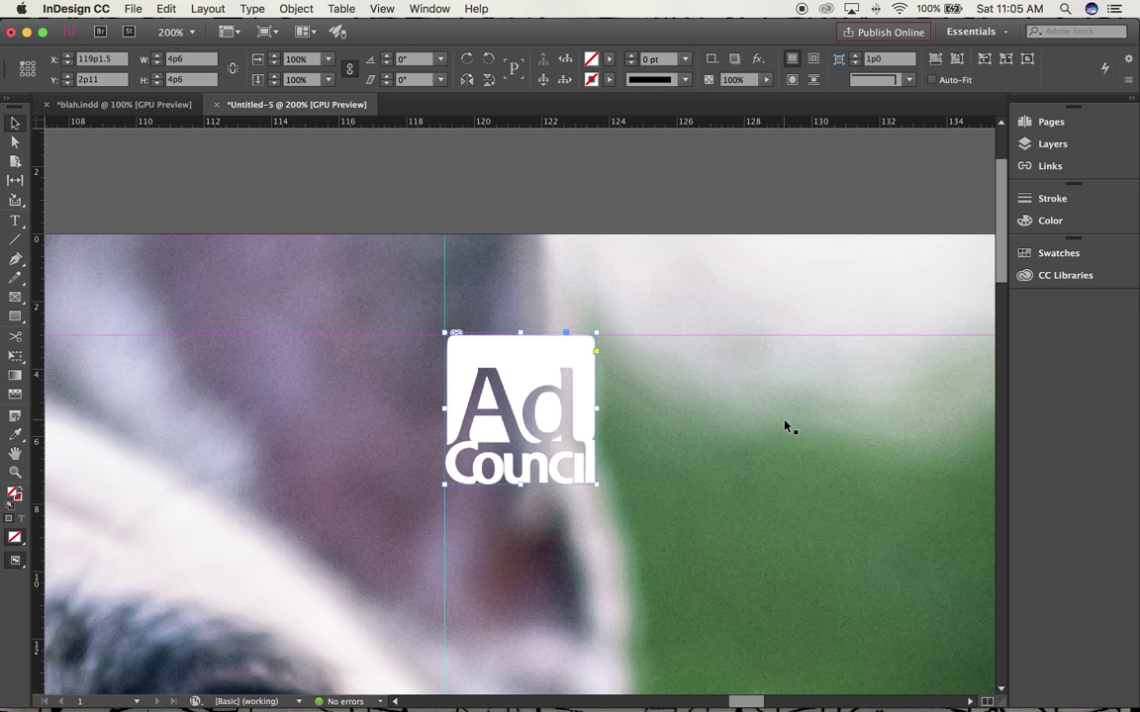
key("Down")
key("Left")
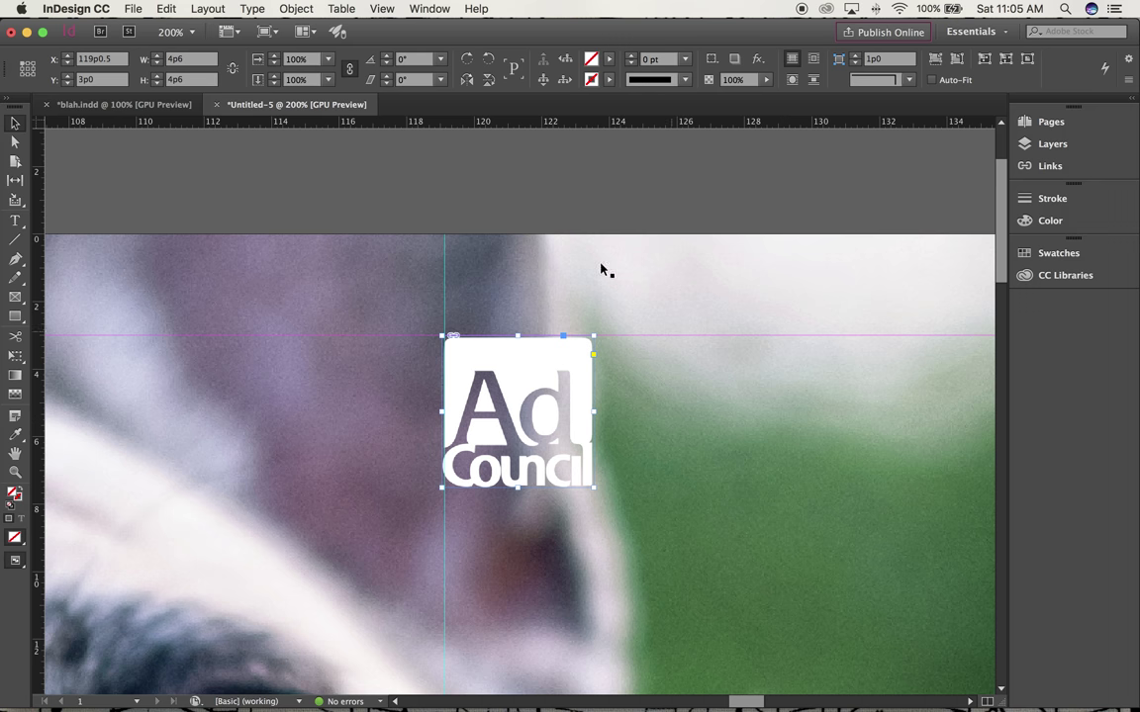
Add a horizontal guide along the bottom edge of the Ad Council logo at Y 7p6
left_click(459, 190)
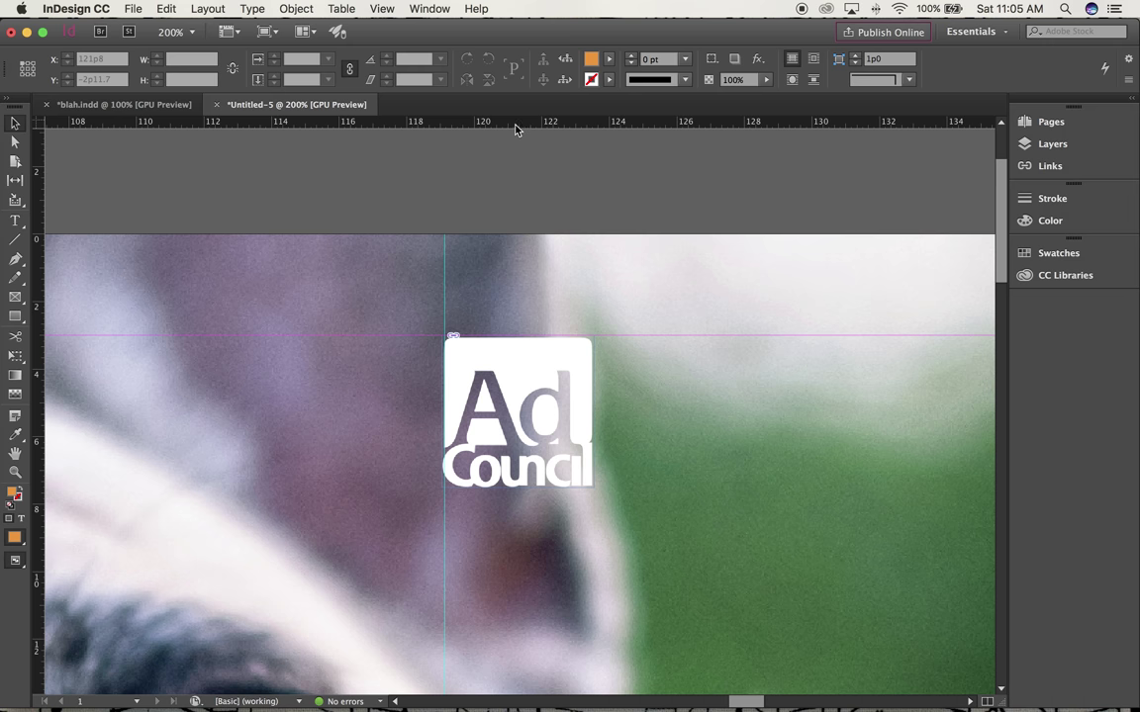
left_click_drag(516, 128, 570, 487)
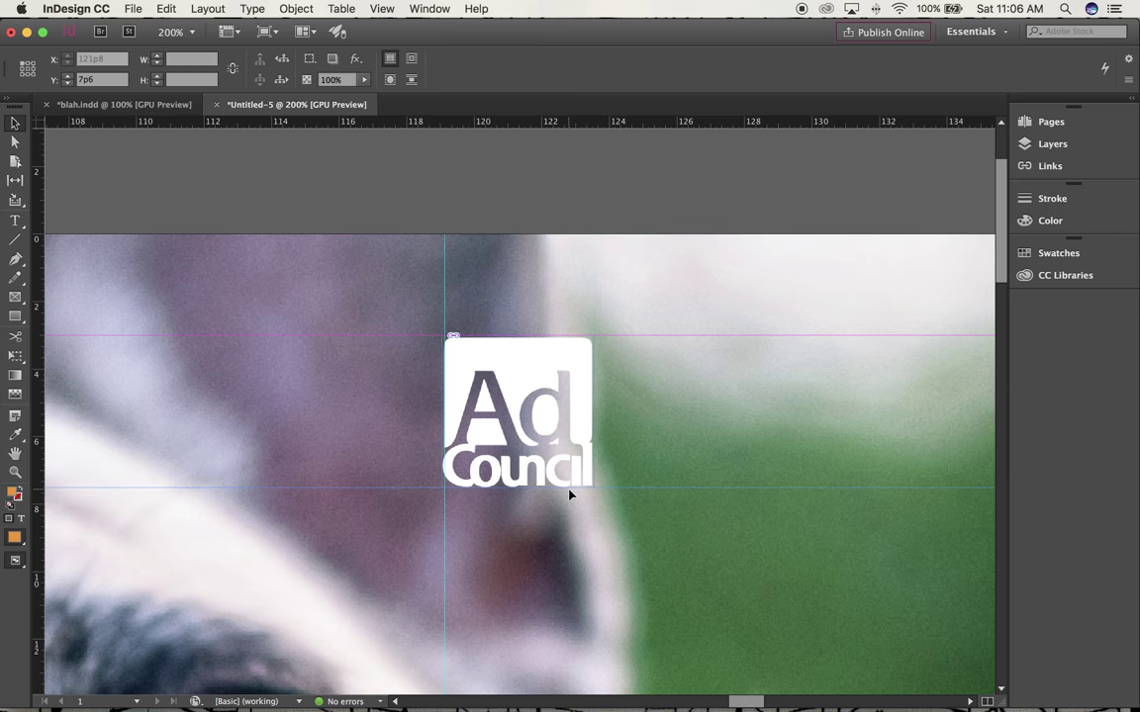
left_click(549, 191)
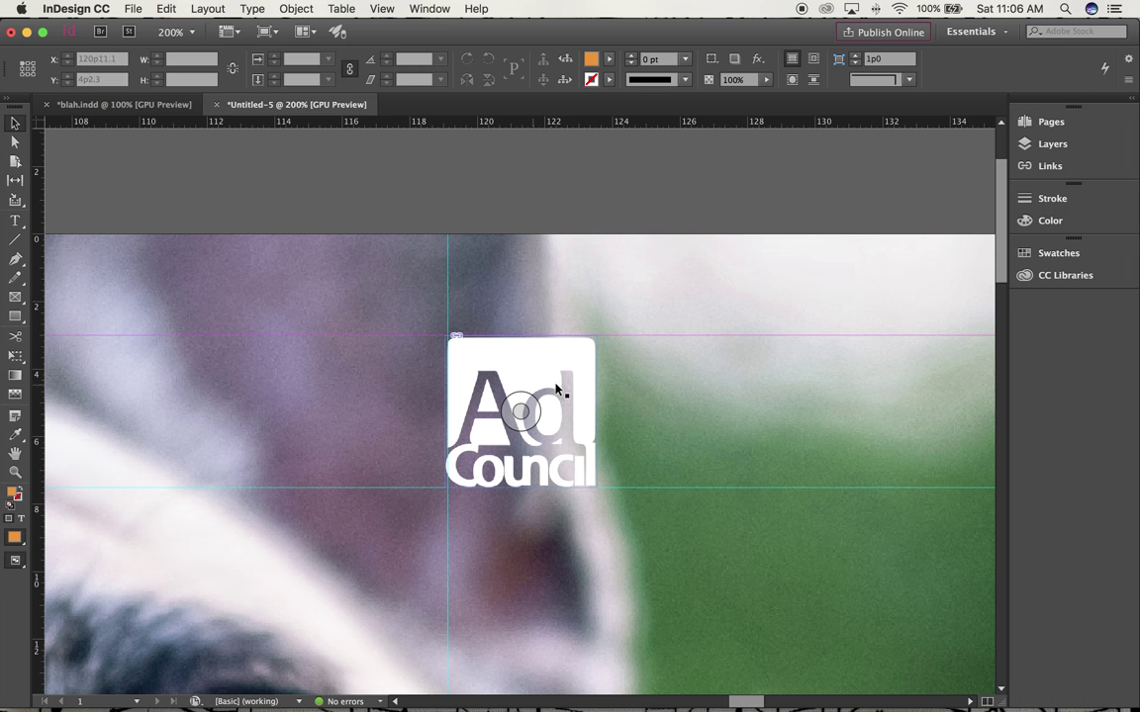
Step and Repeat the Ad Council logo with a count of 2 and a horizontal offset of 6 picas
left_click(522, 364)
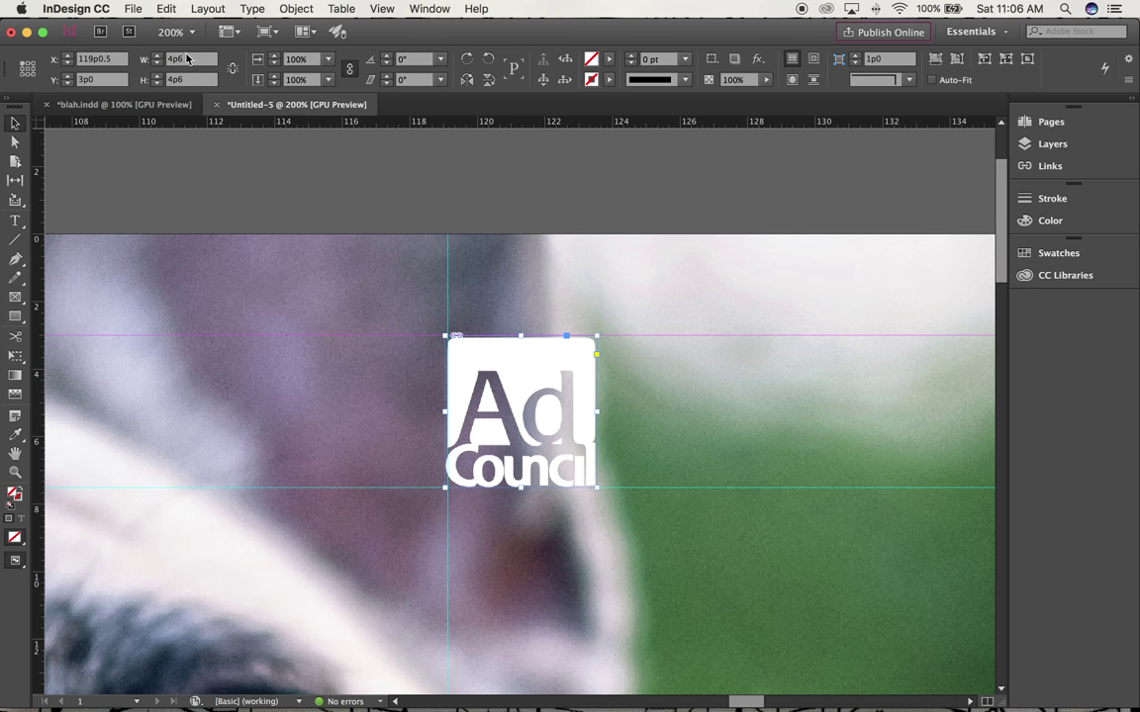
left_click(166, 9)
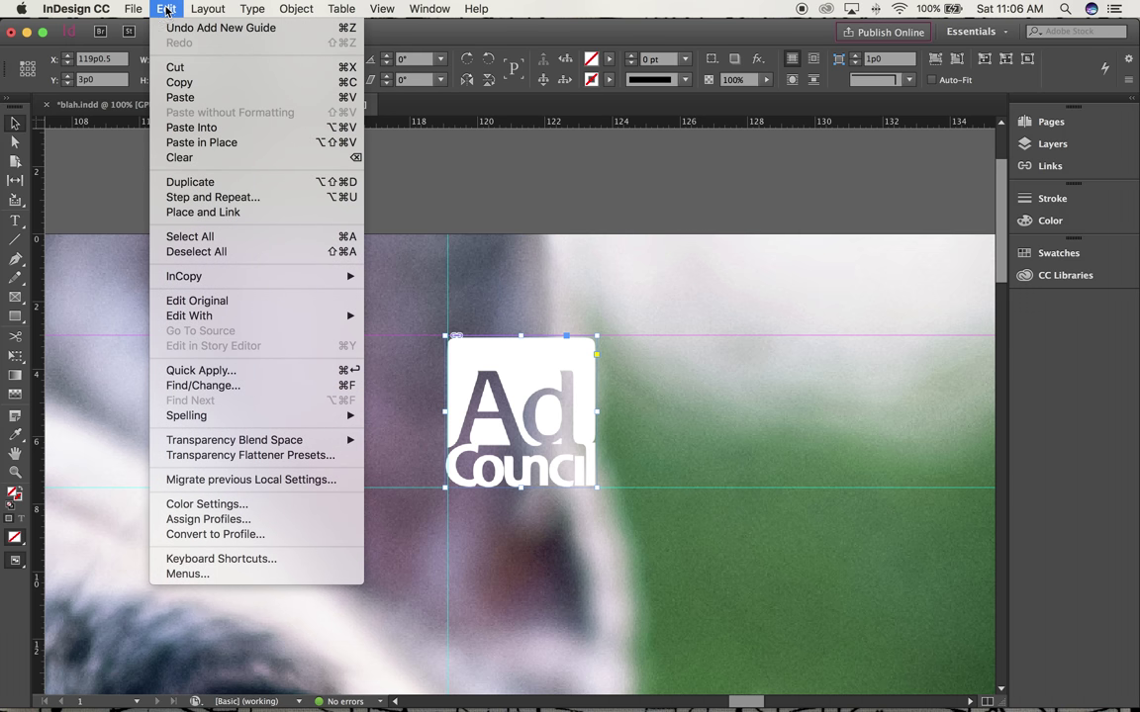
left_click(201, 196)
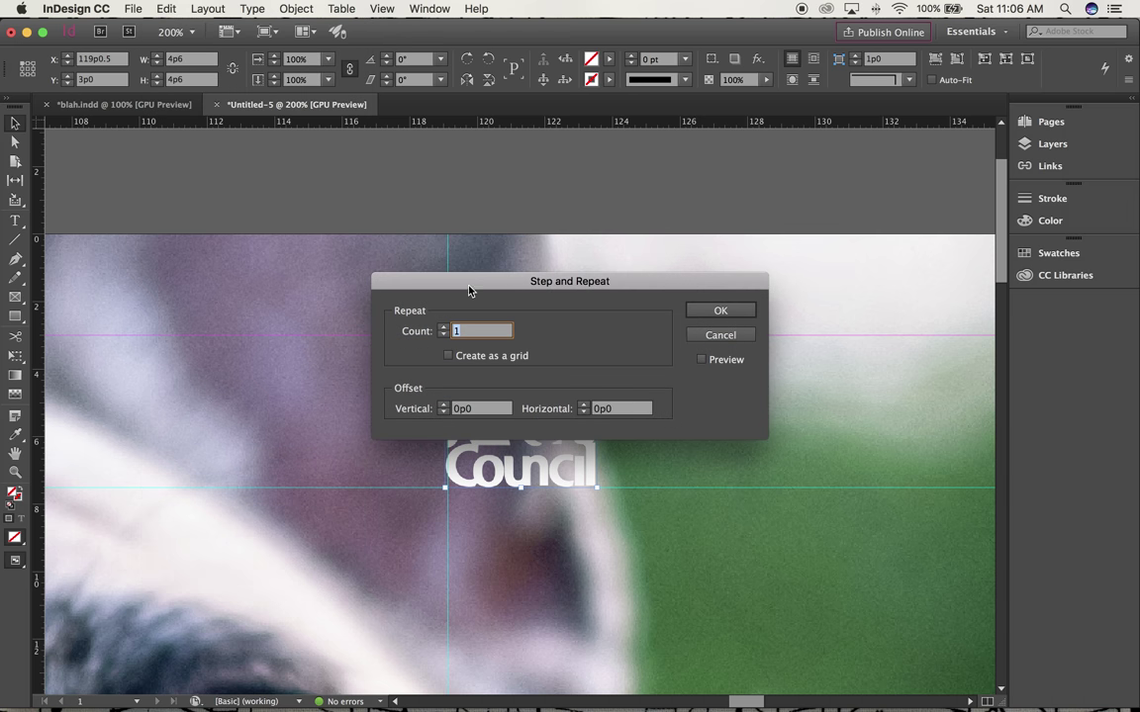
left_click_drag(470, 282, 749, 437)
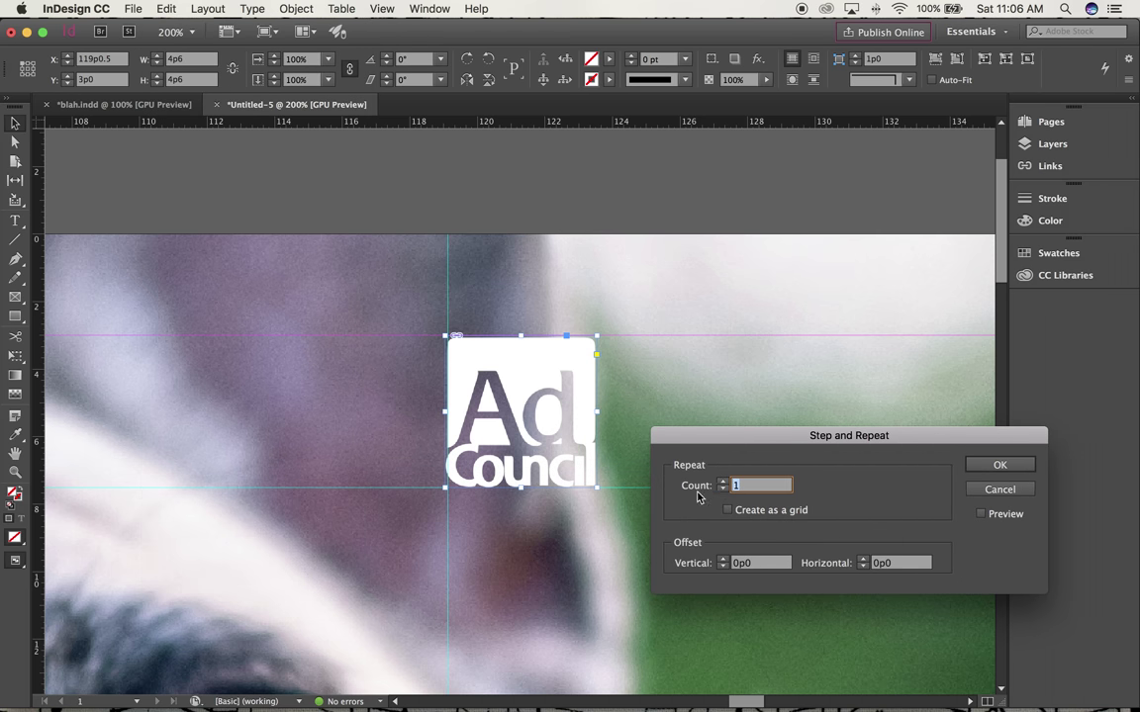
type("2")
left_click(888, 563)
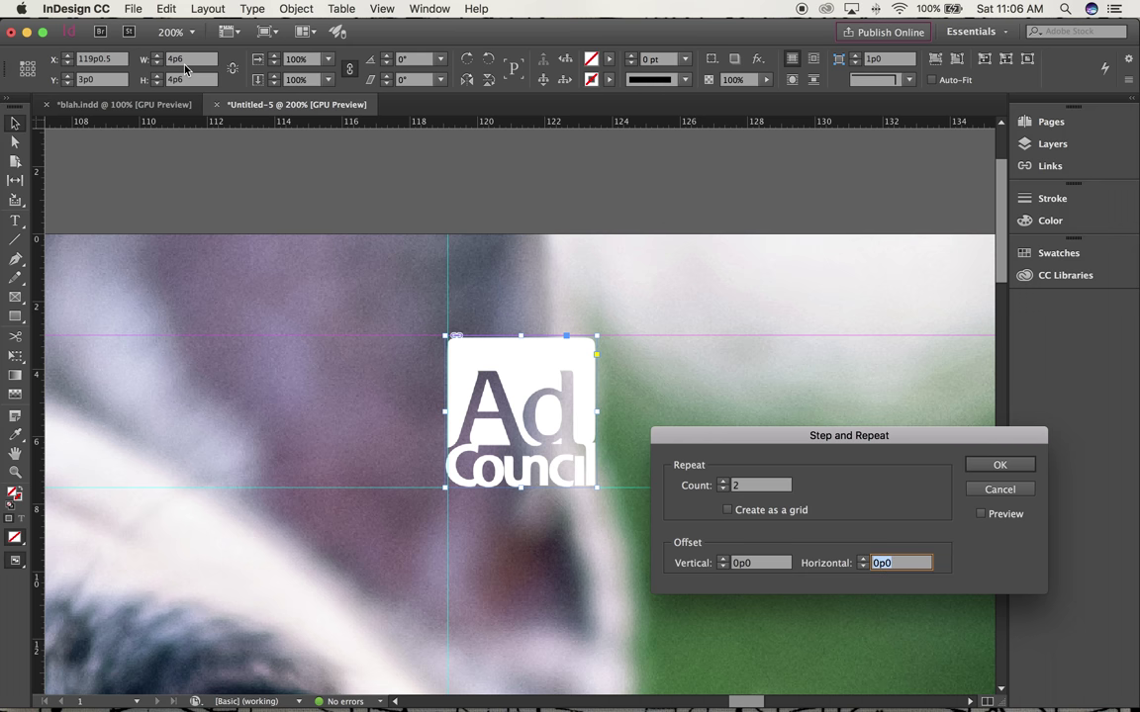
type("6")
key("Return")
Replace the middle Ad Council copy with maddies-fund_gray.png
scroll(767, 503, "down", 10)
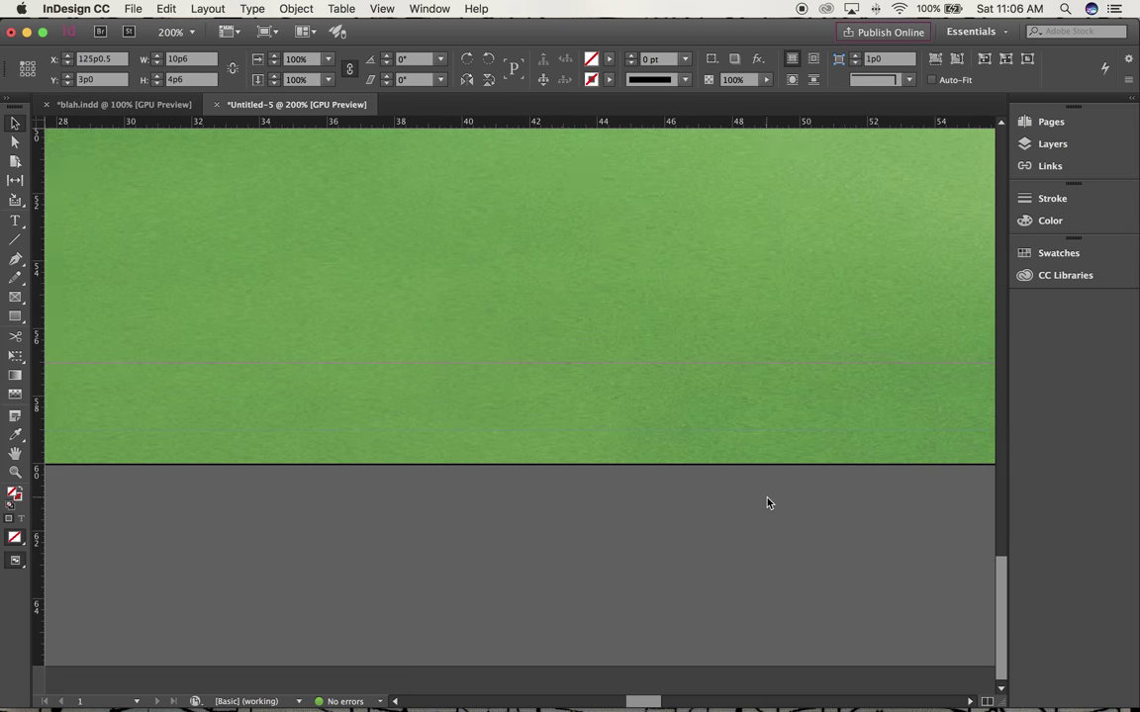
scroll(767, 502, "left", 10)
key("super+0")
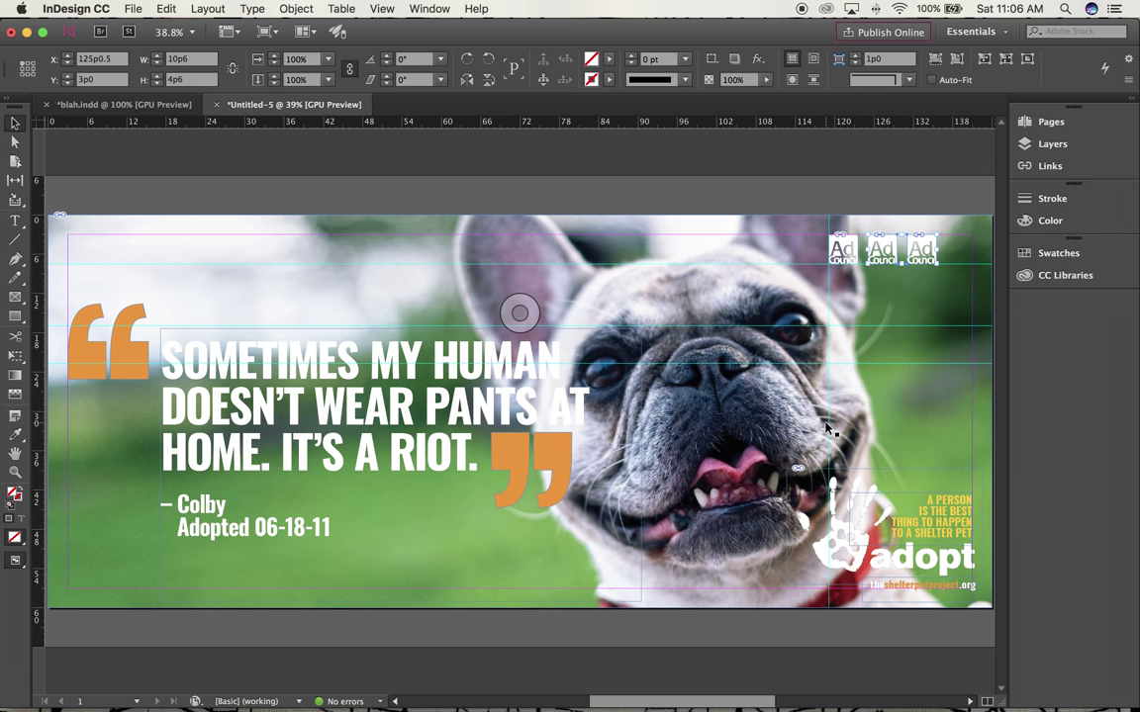
key("super+1")
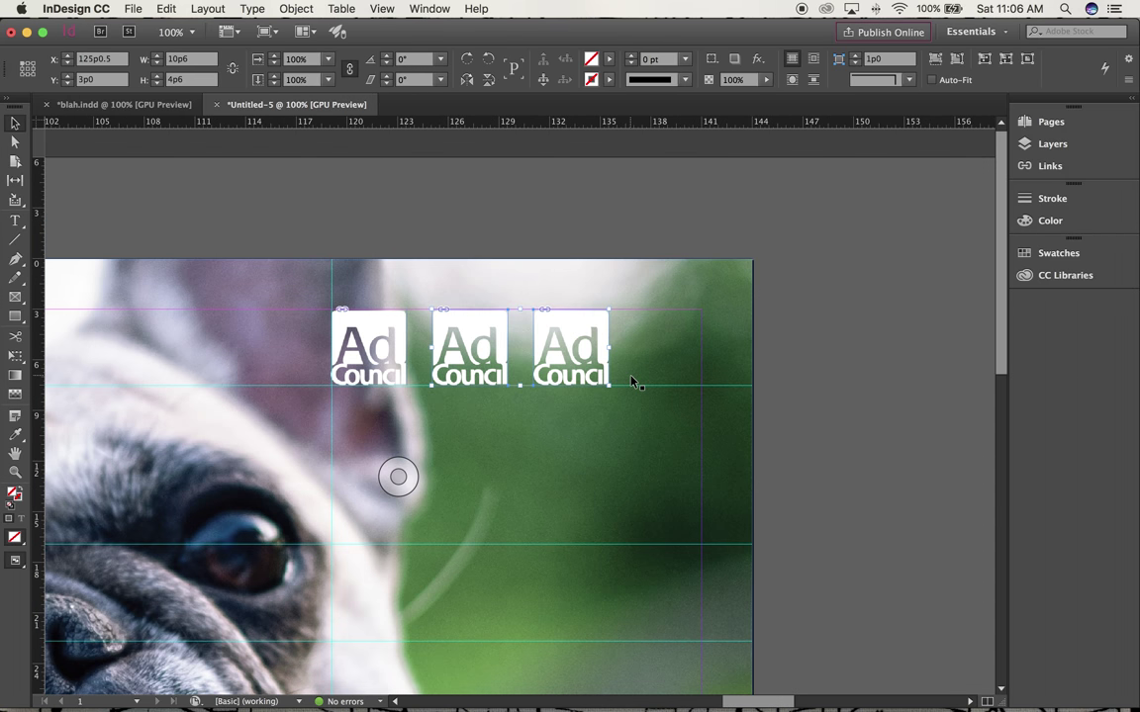
key("super+2")
left_click(405, 160)
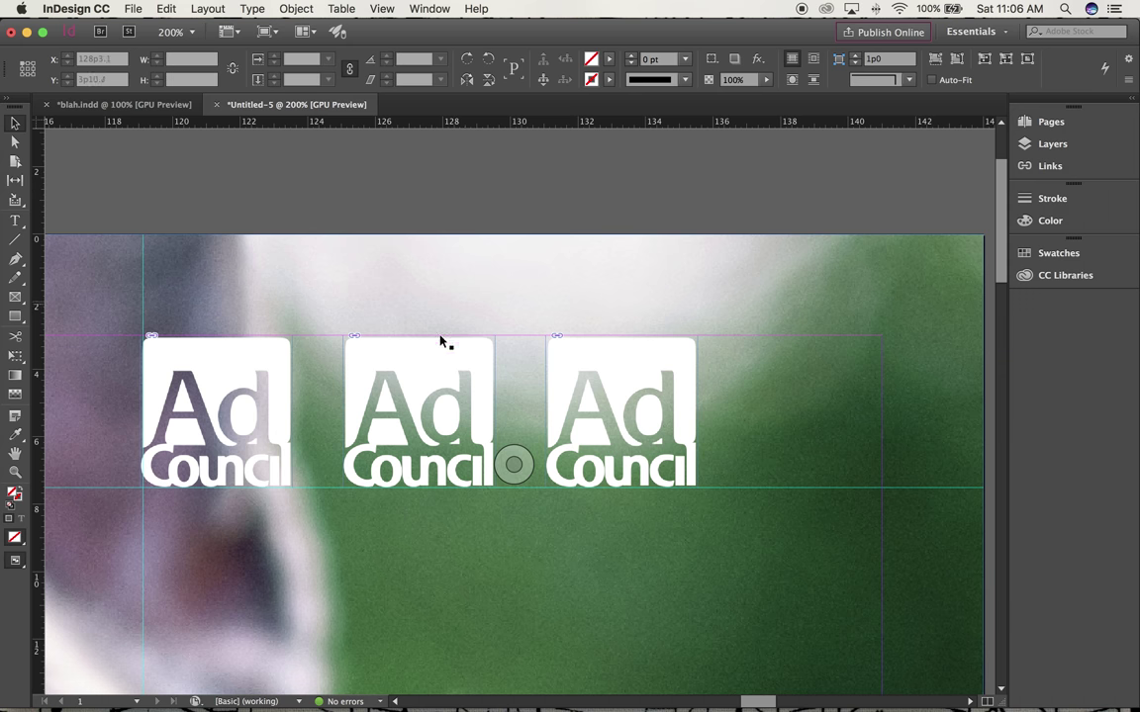
left_click(405, 382)
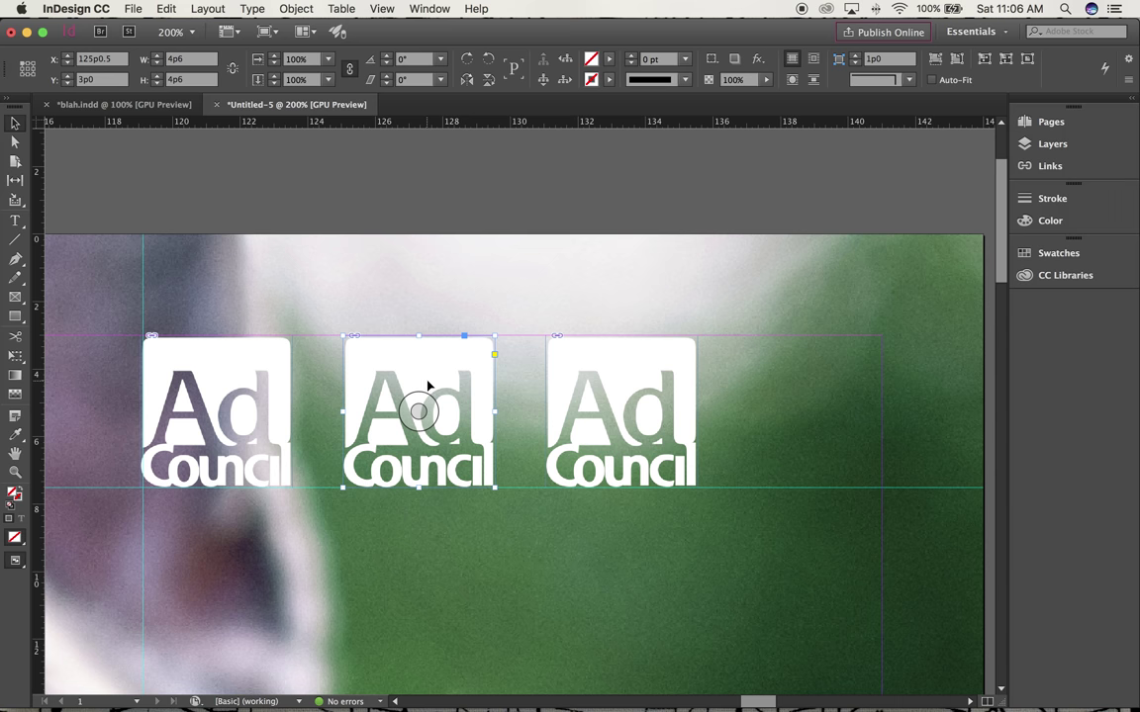
key("super+d")
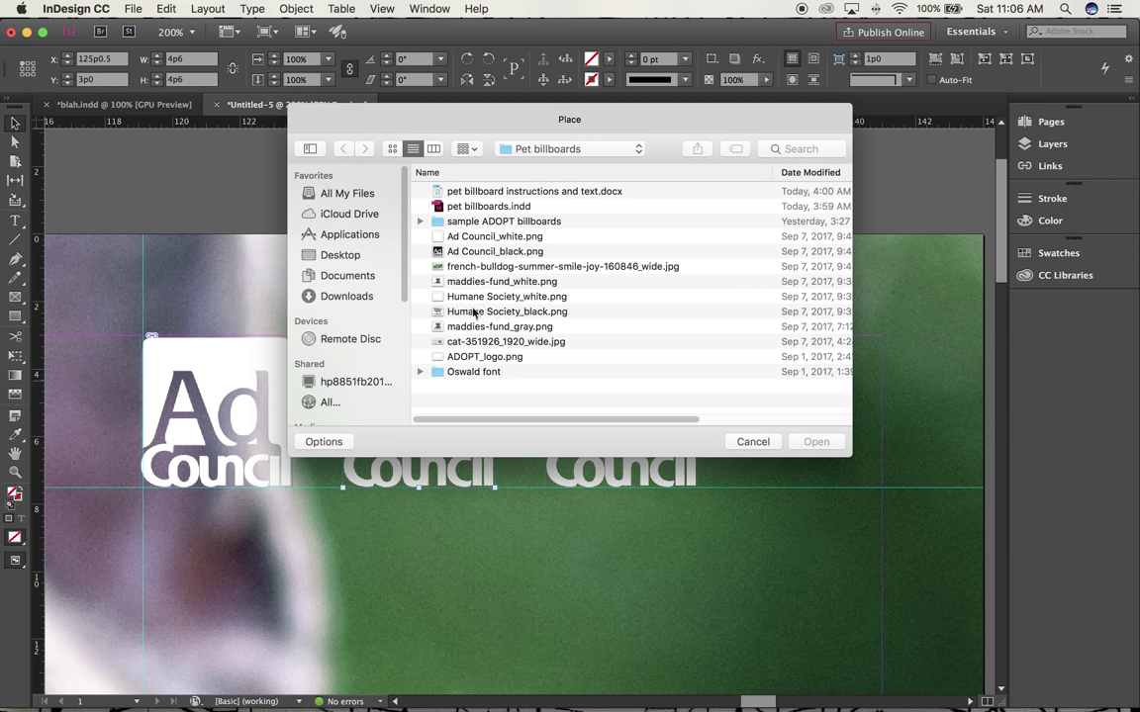
left_click(473, 327)
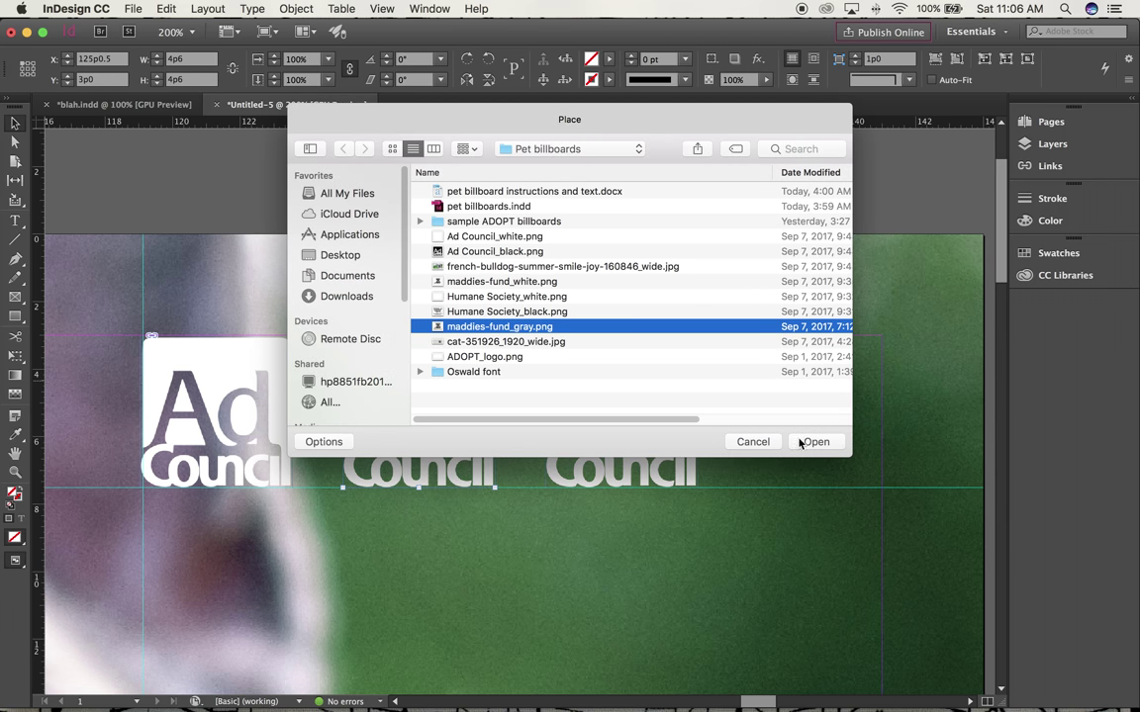
left_click(813, 441)
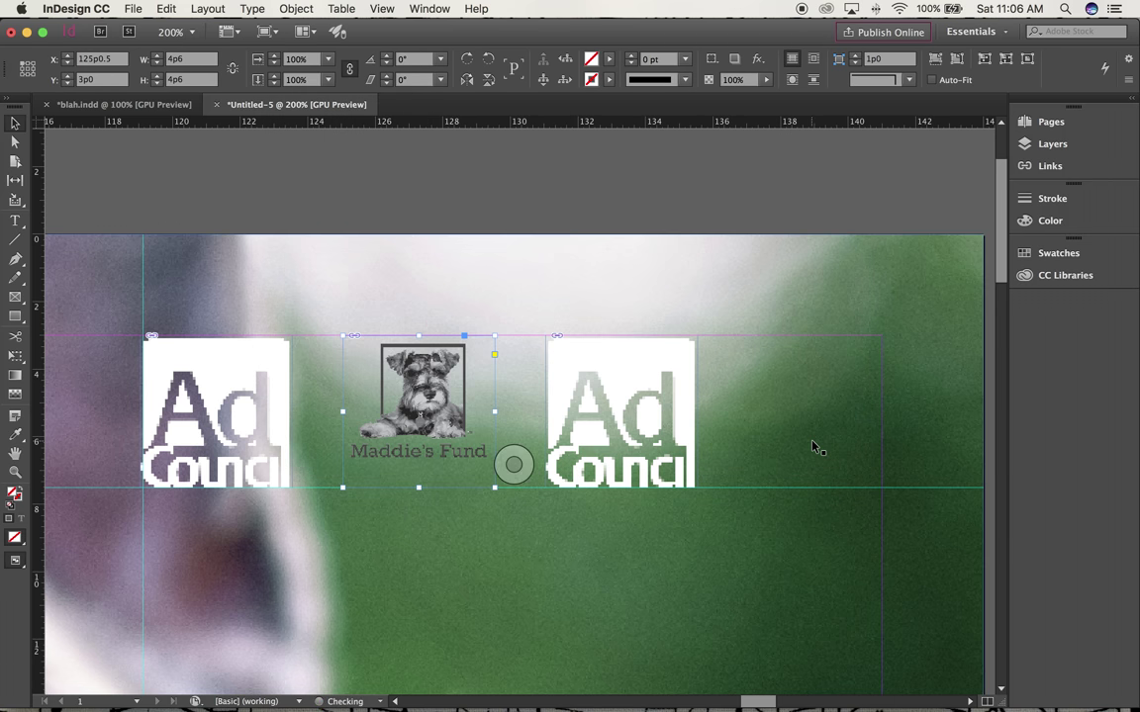
Replace the rightmost Ad Council copy with Humane Society_white.png
left_click(618, 374)
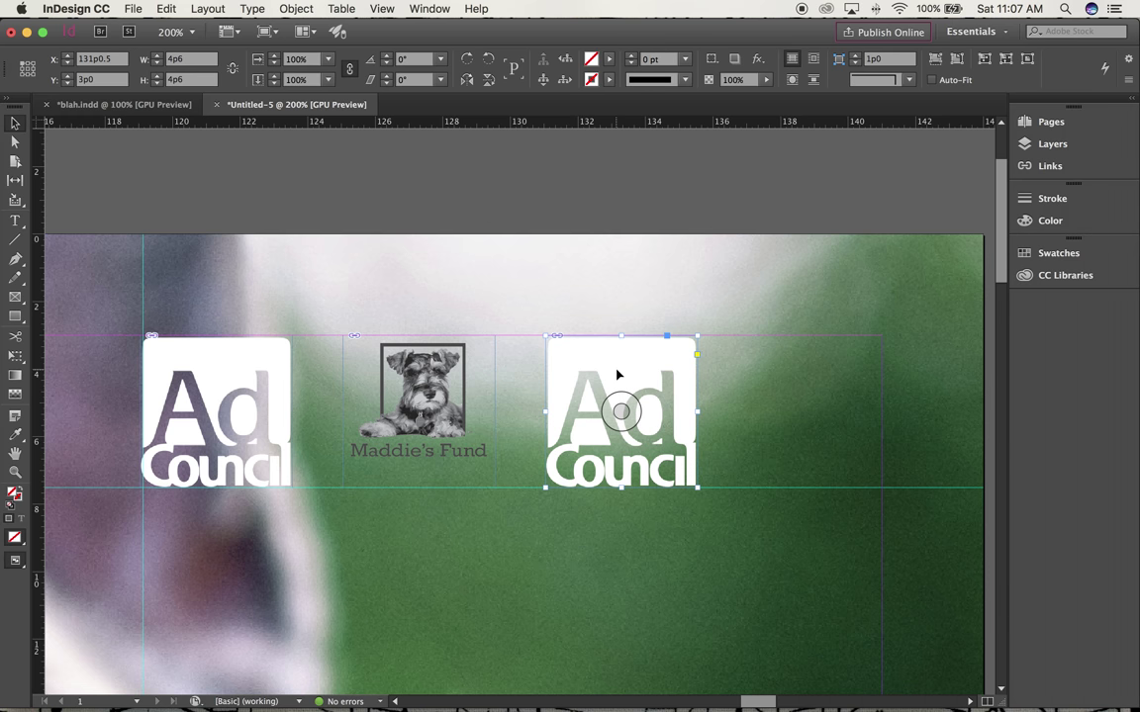
key("super+d")
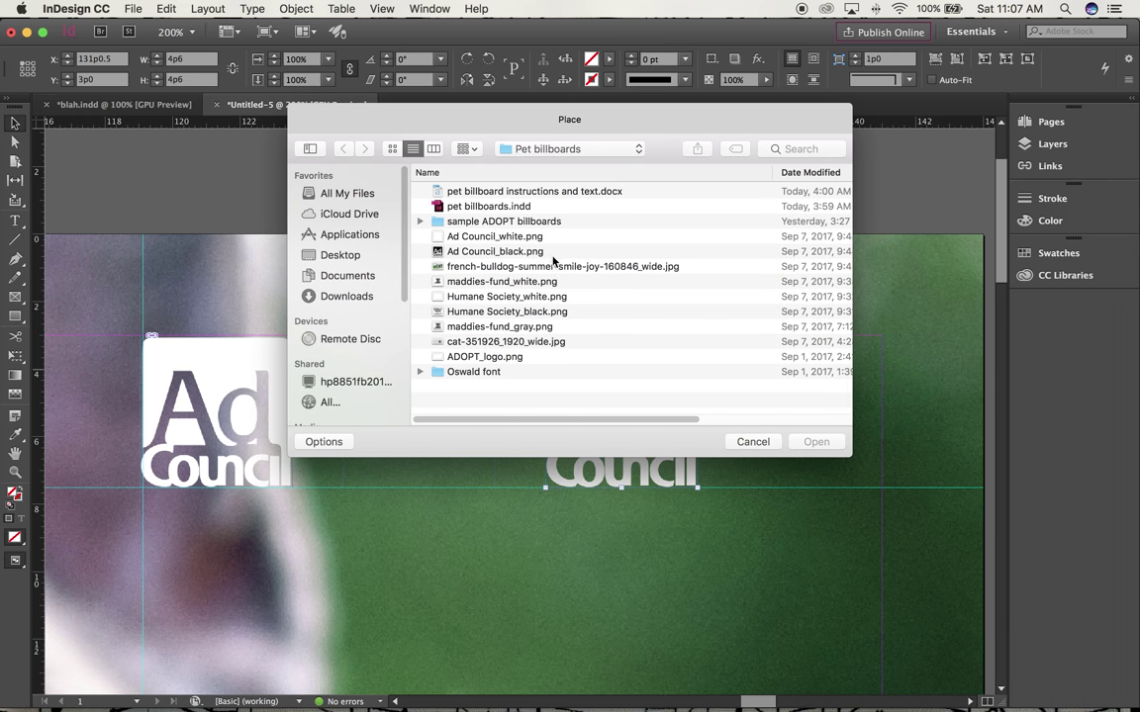
left_click(494, 299)
left_click(814, 441)
Replace the image in the middle logo frame with maddies-fund_white.png
left_click(433, 376)
key("super+d")
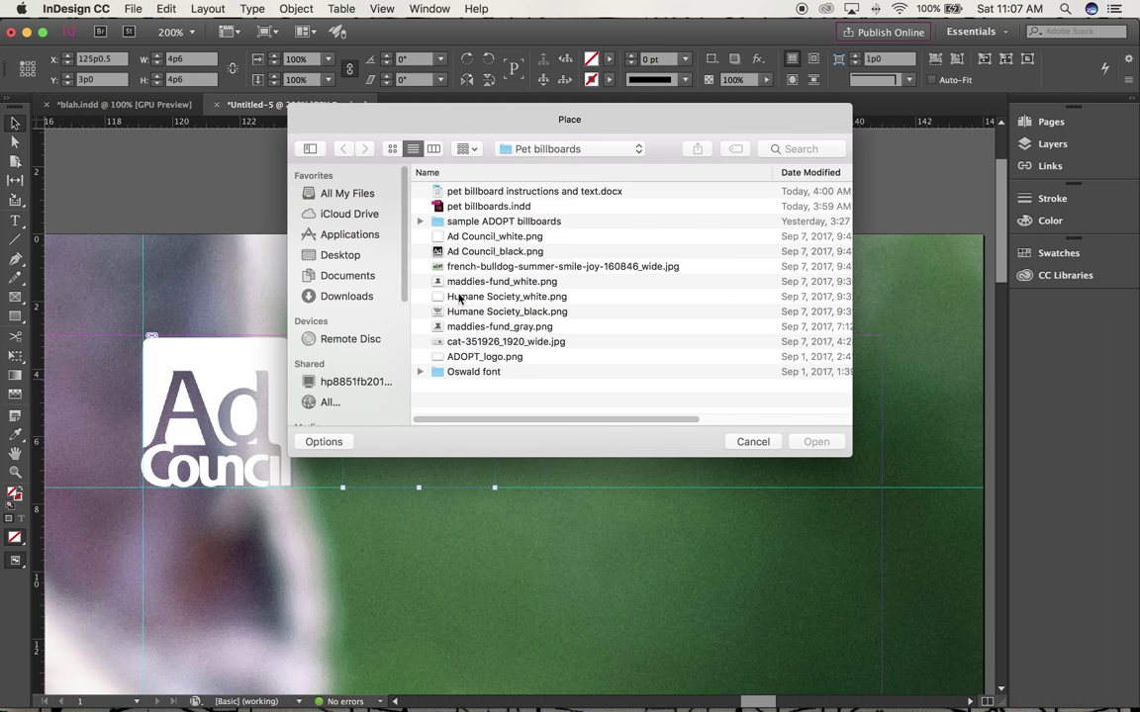
left_click(428, 281)
left_click(816, 442)
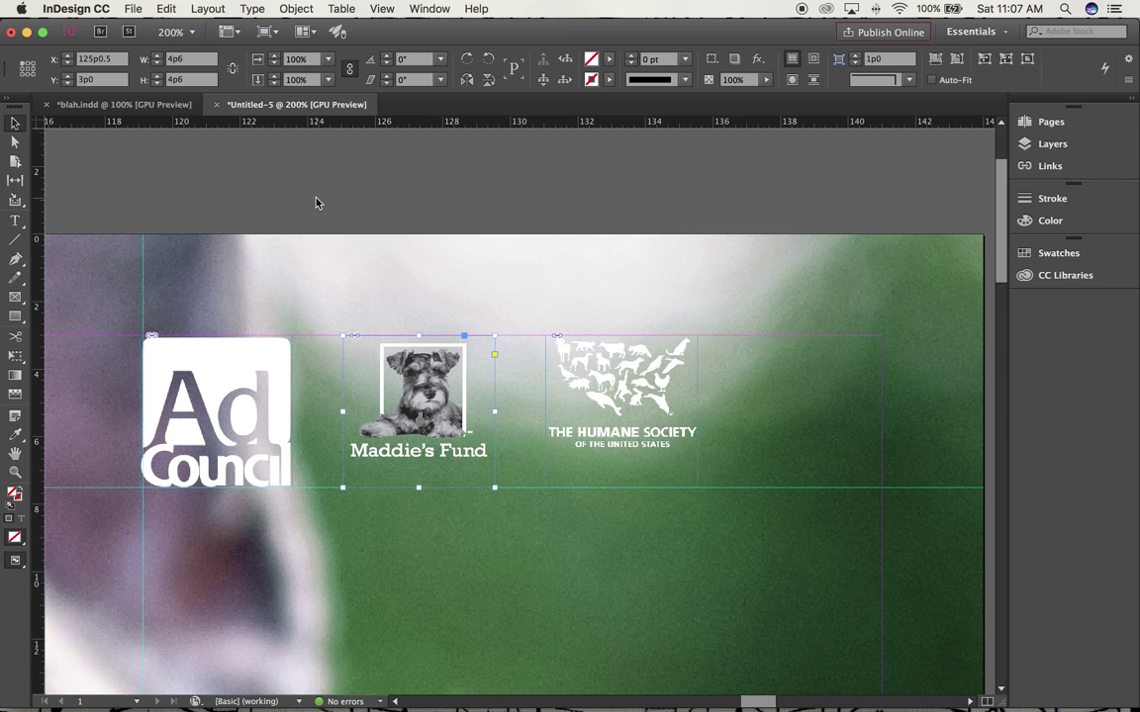
Nudge the Maddie's Fund logo up to Y 2p9 so its artwork lines up with the top margin
key("Up")
key("Up")
key("Up")
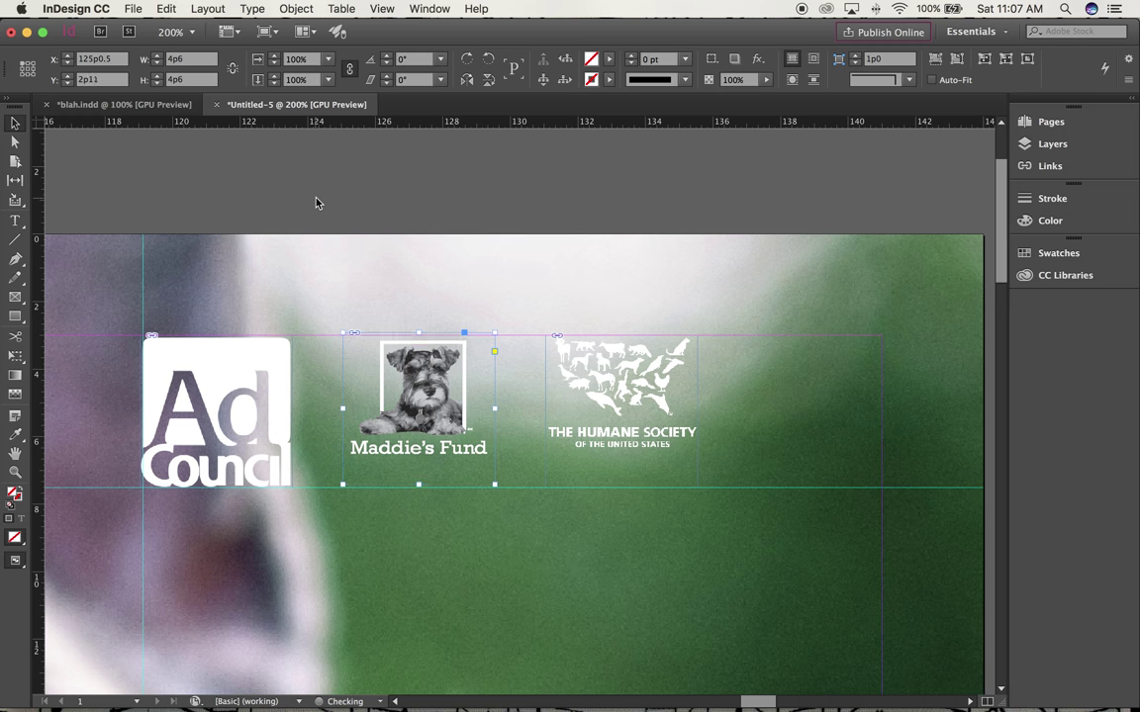
left_click(17, 360)
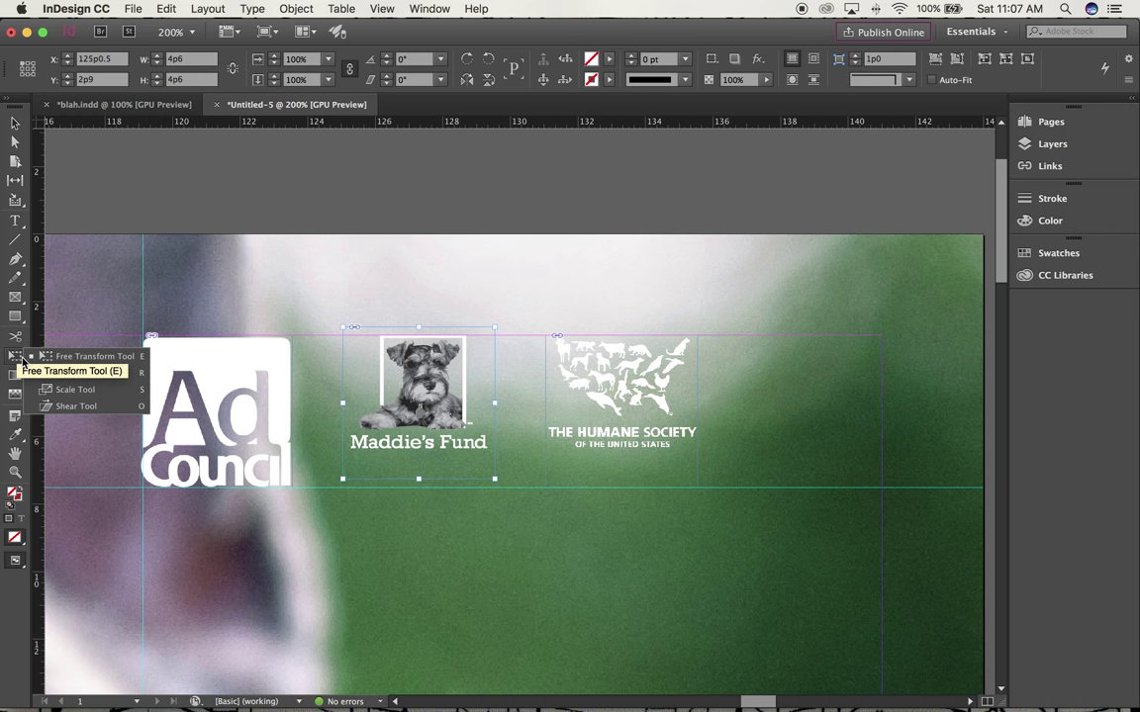
left_click(21, 361)
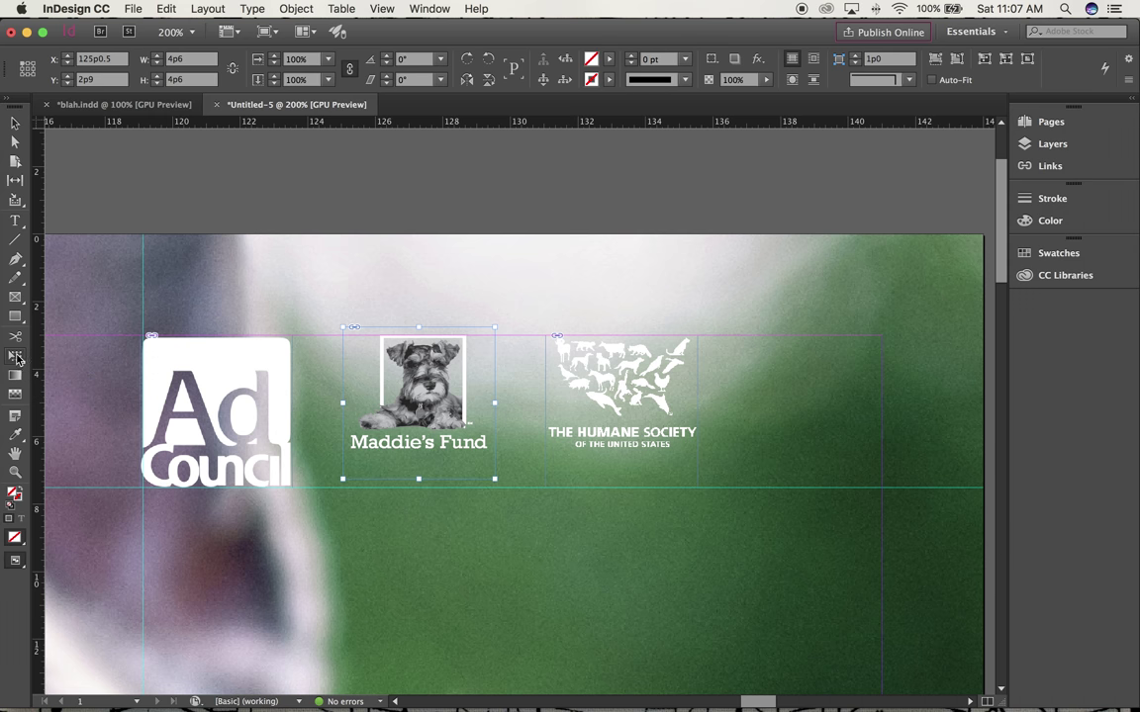
left_click(16, 358)
left_click(15, 123)
left_click(71, 198)
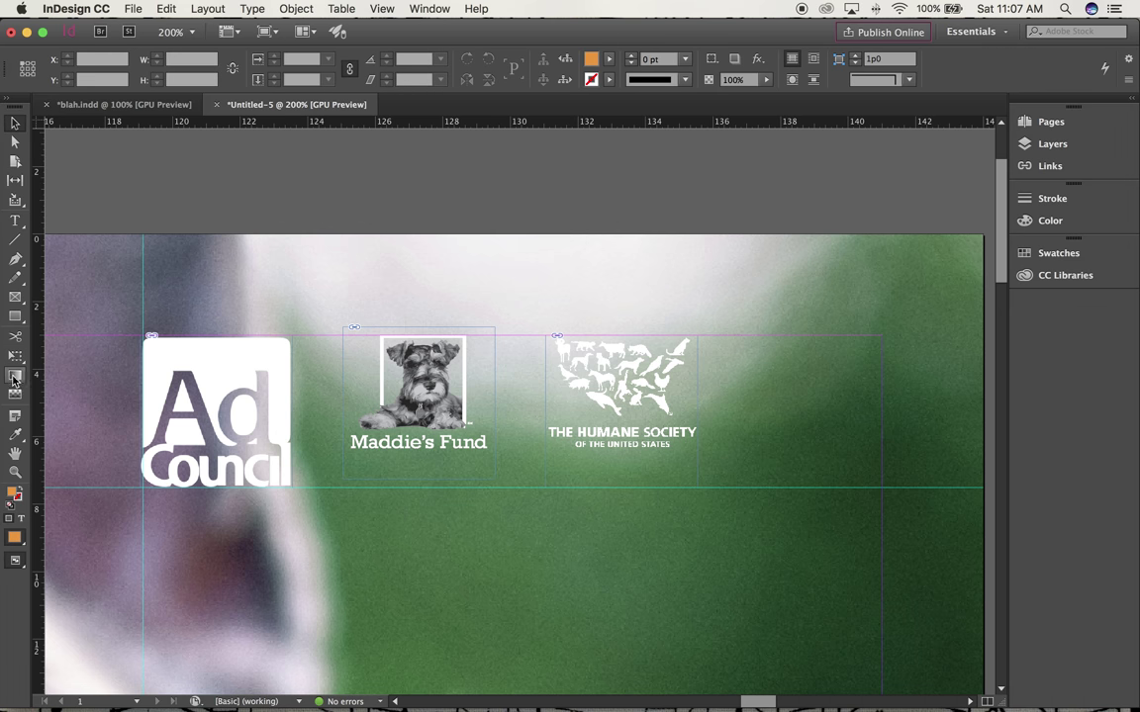
Select the Maddie's Fund logo with the Free Transform tool
left_click(18, 362)
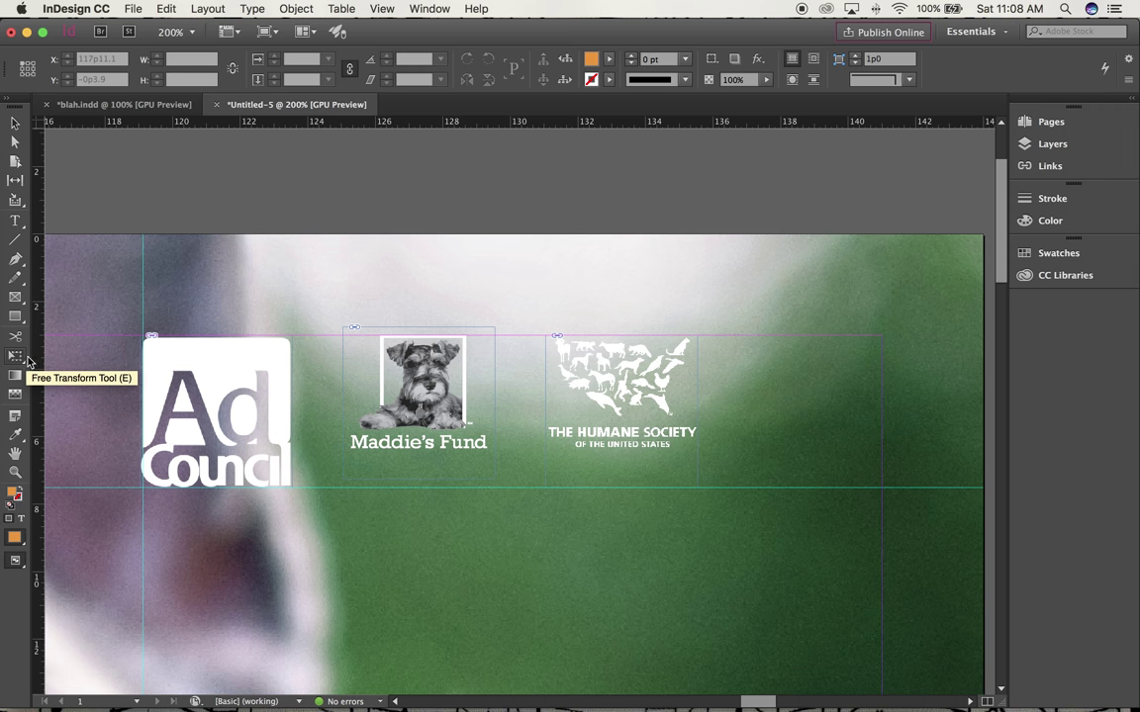
left_click(15, 357)
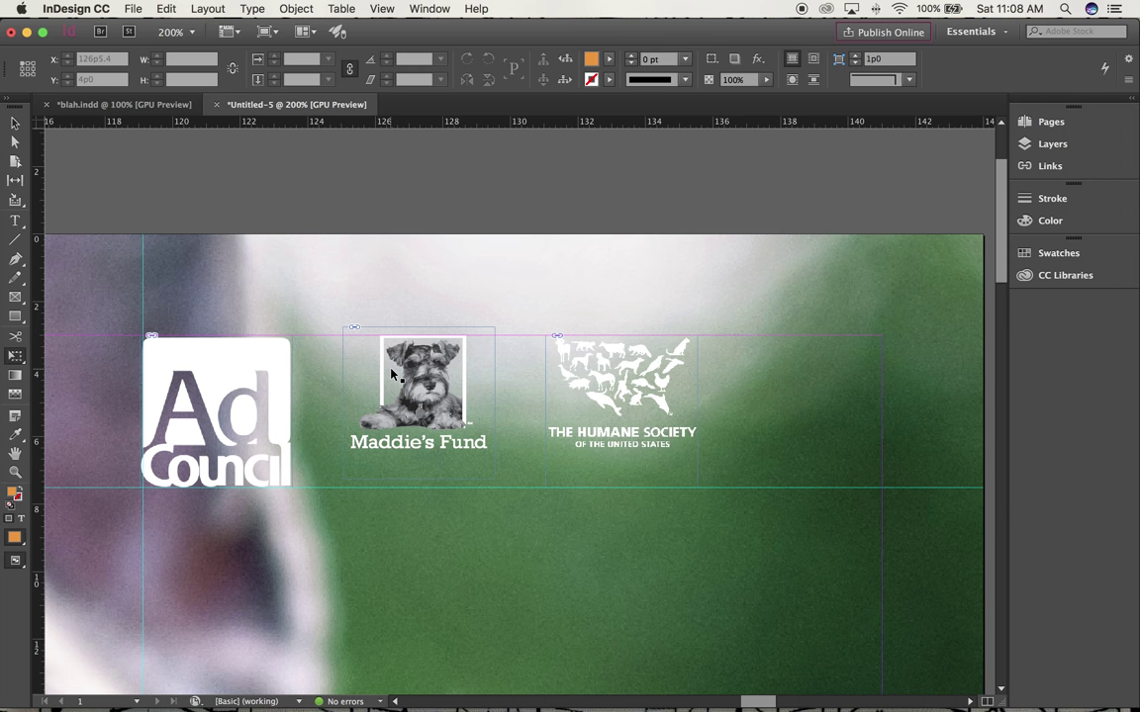
left_click(392, 375)
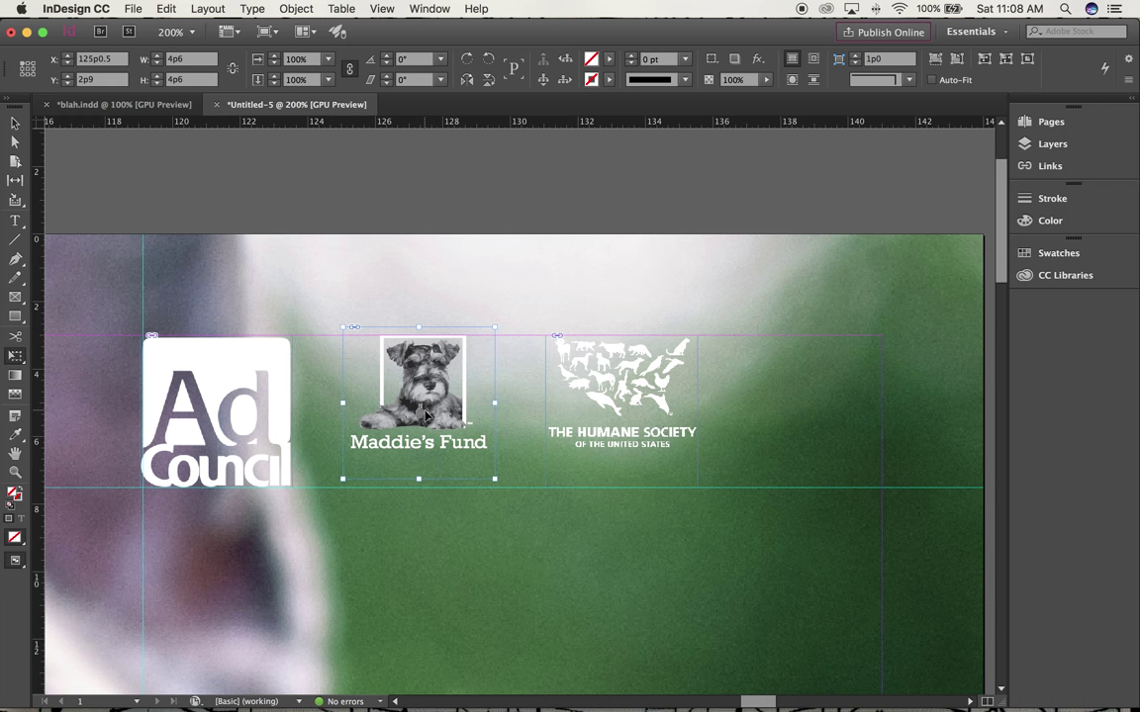
left_click(493, 480)
left_click_drag(493, 480, 642, 462)
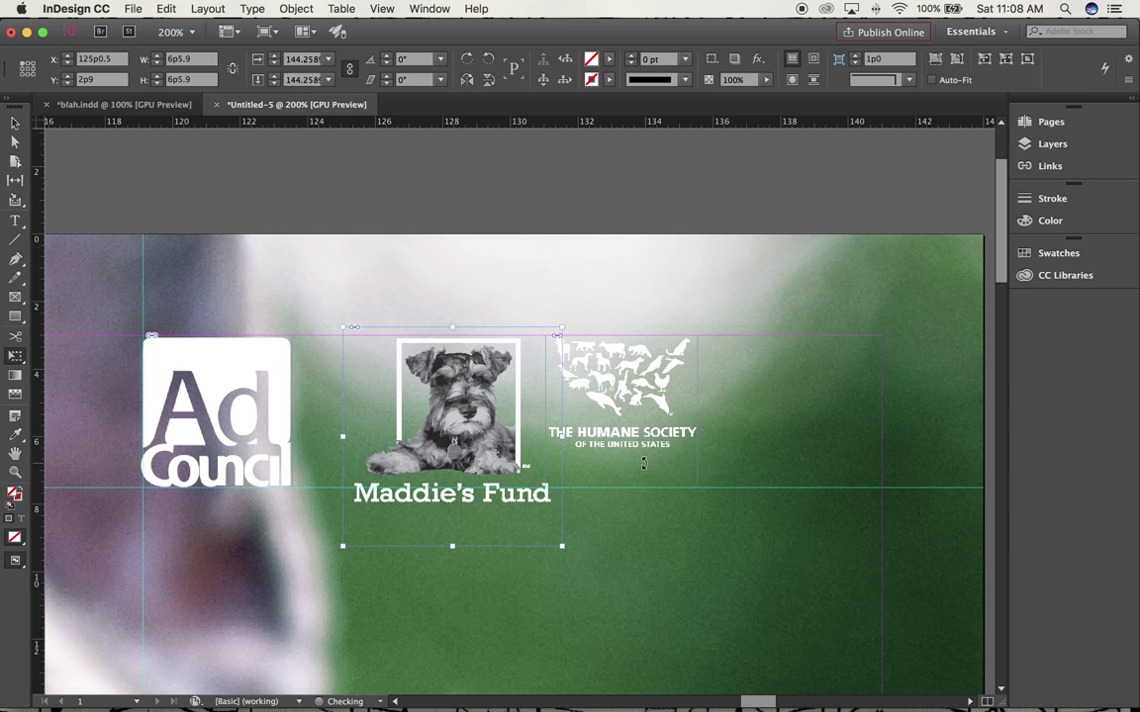
key("super+z")
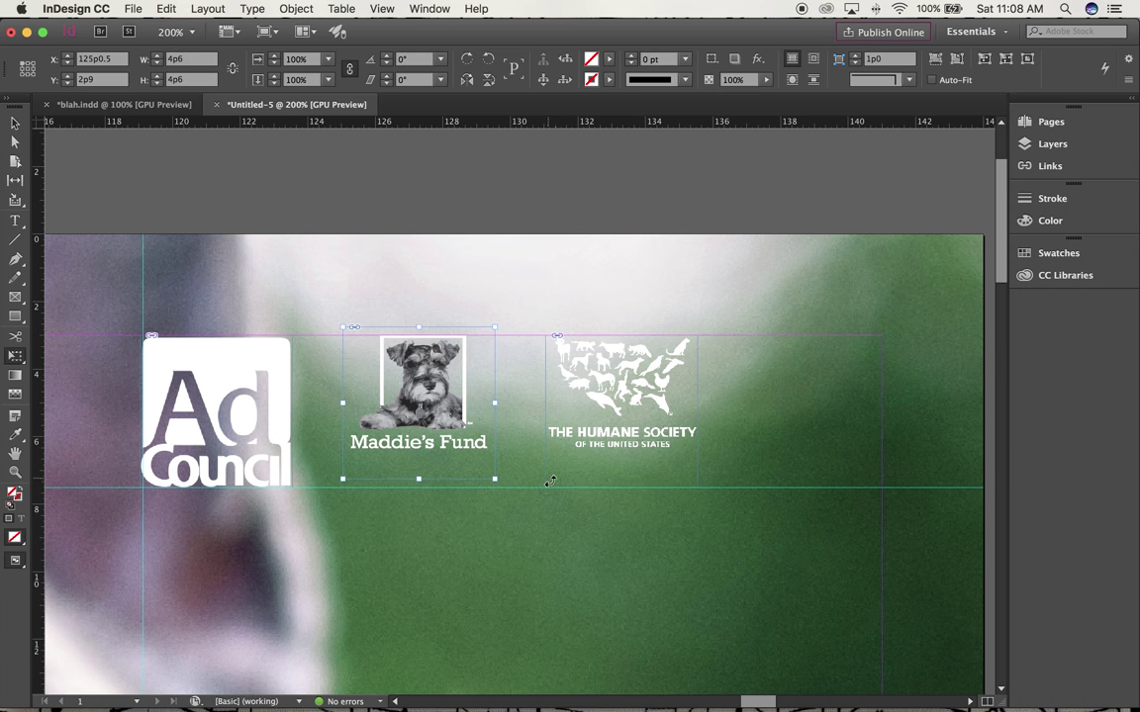
Scale the Maddie's Fund logo up proportionally to about 6p1.55 square and nudge it up to Y 2p8, fitting it between top margin and guide
left_click(495, 479)
left_click_drag(495, 479, 550, 532)
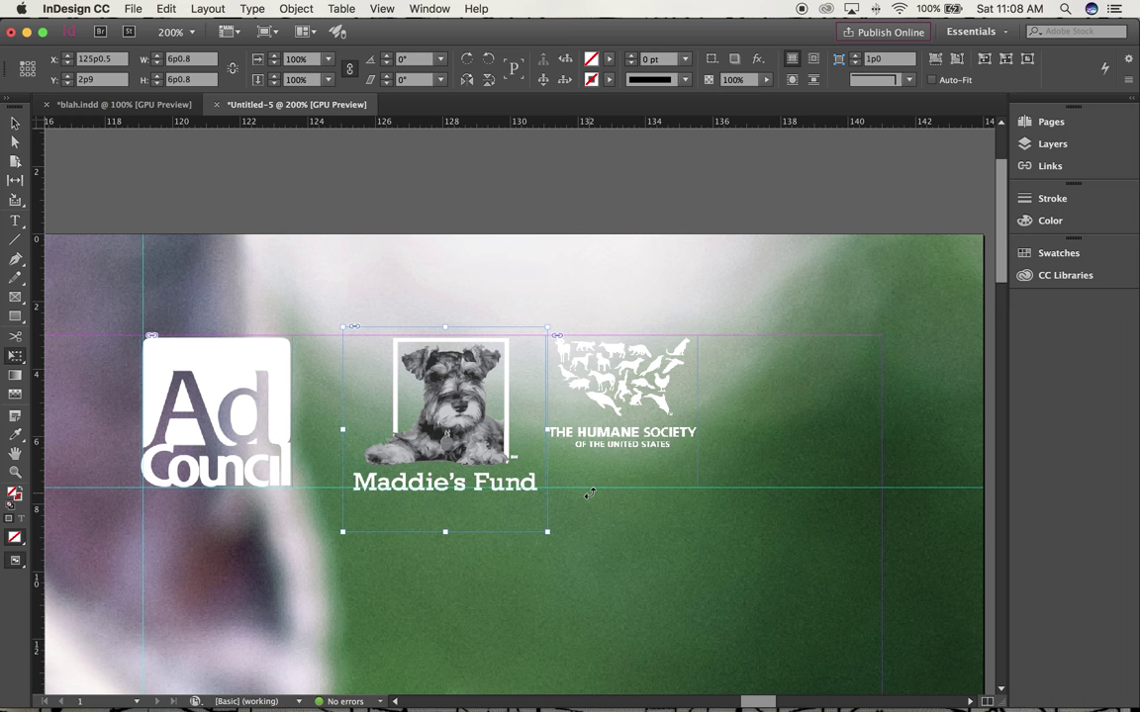
key("Up")
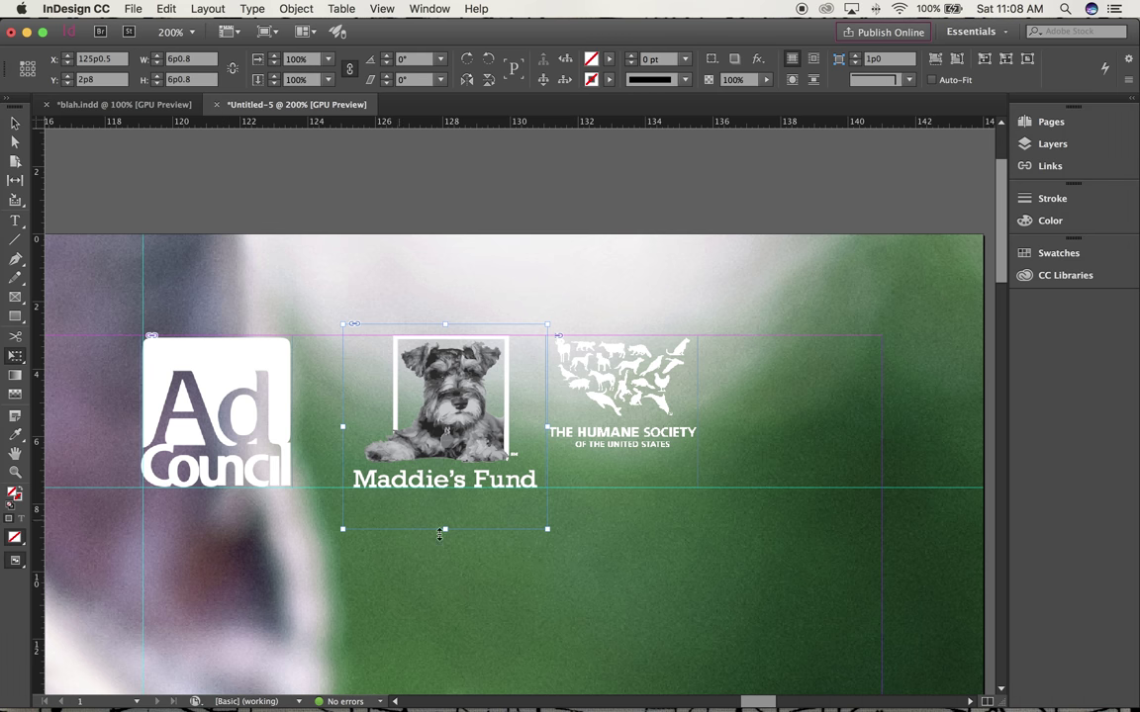
left_click(547, 529)
left_click_drag(547, 529, 550, 532)
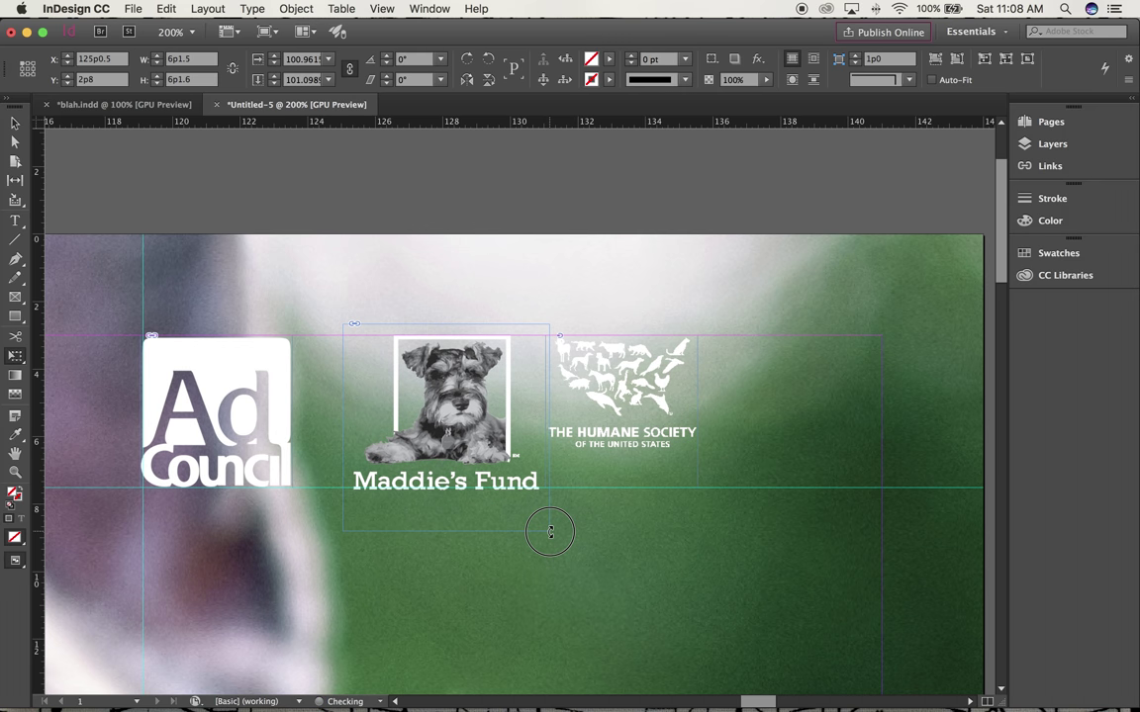
left_click_drag(551, 532, 549, 531)
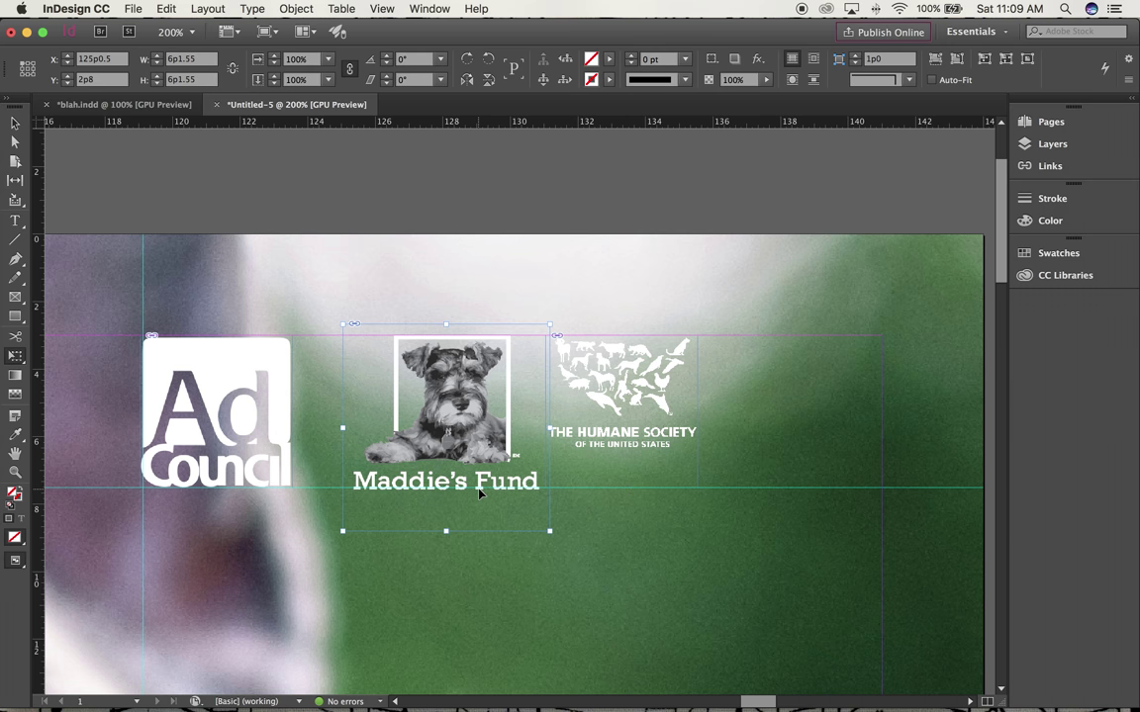
Scale the Humane Society logo up proportionally with Free Transform to about 6p3.05 square so its lettering reaches the horizontal guide
left_click(15, 123)
left_click(511, 578)
left_click(614, 375)
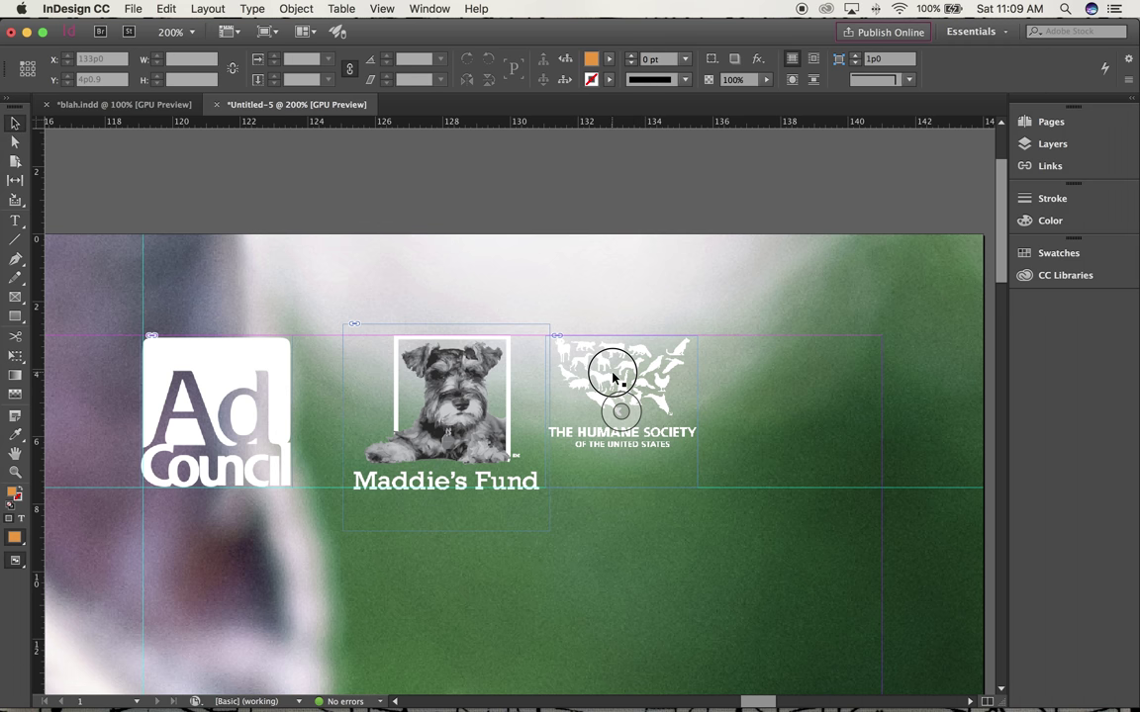
key("e")
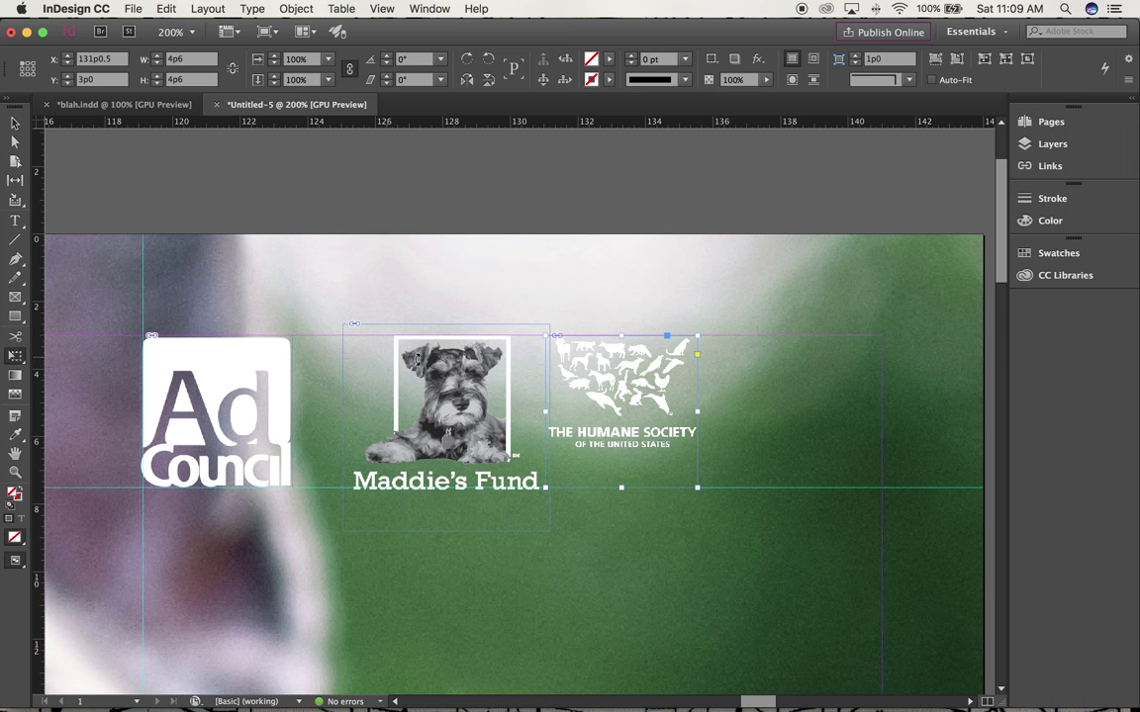
left_click(699, 487)
left_click_drag(699, 488, 757, 546)
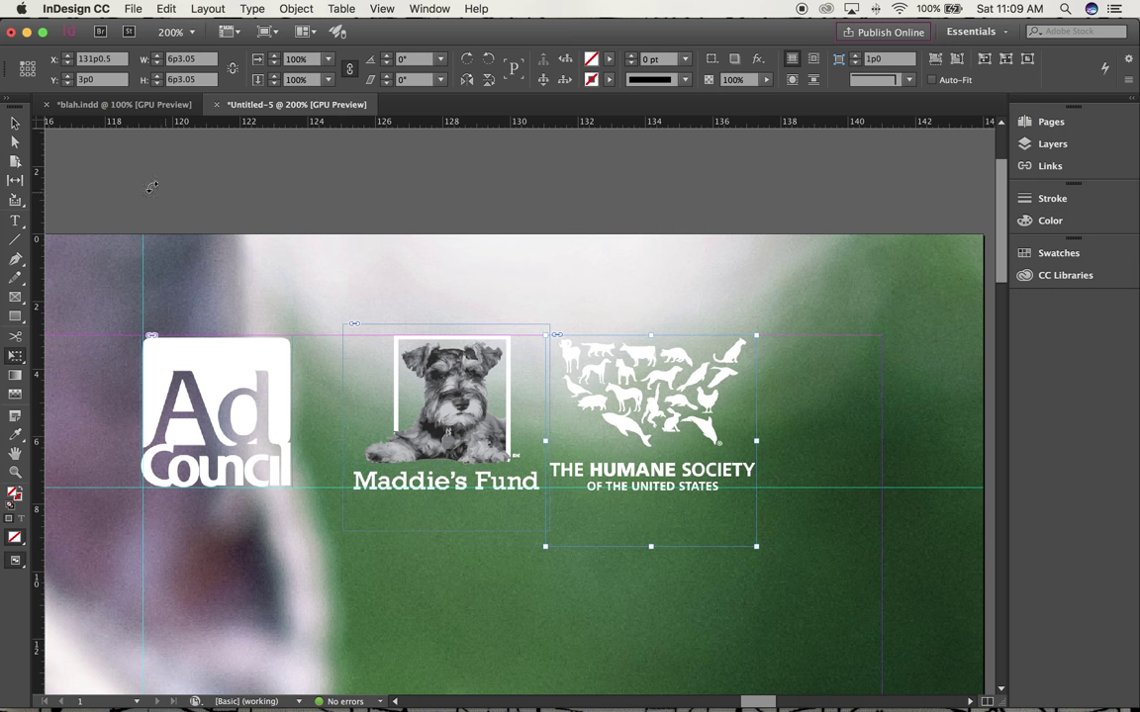
Move the Humane Society logo horizontally to X 134p11.2 at the page's right margin, keeping it at Y 3p0
left_click(14, 123)
left_click(237, 170)
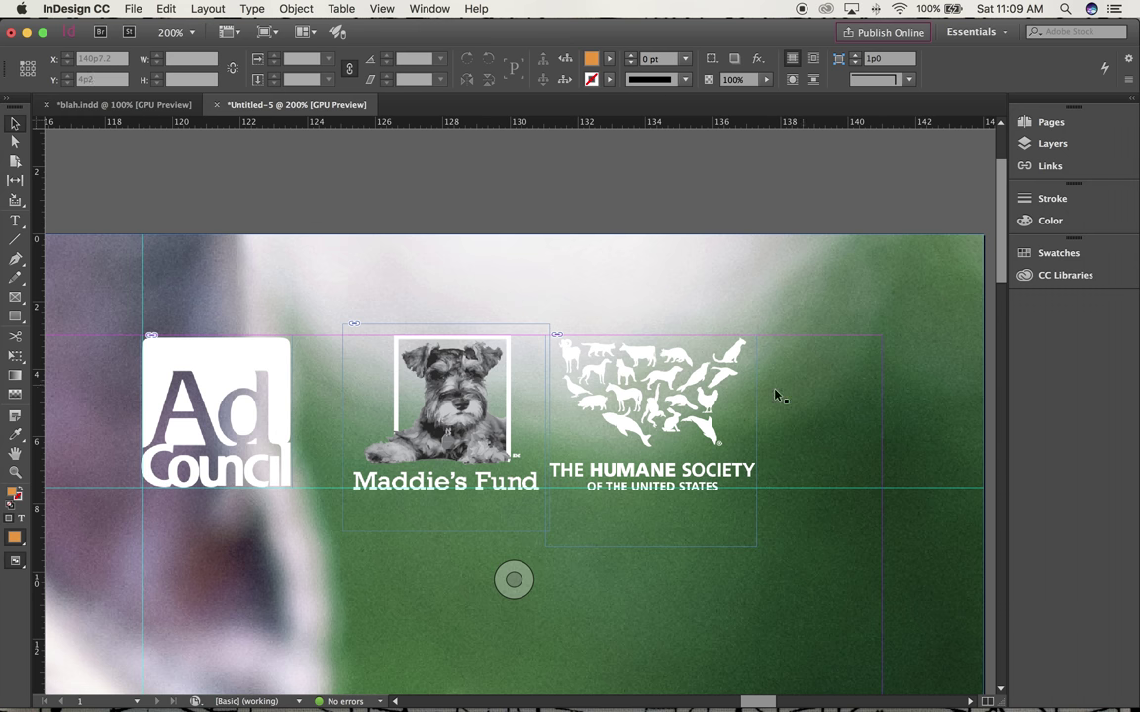
left_click_drag(679, 395, 809, 396)
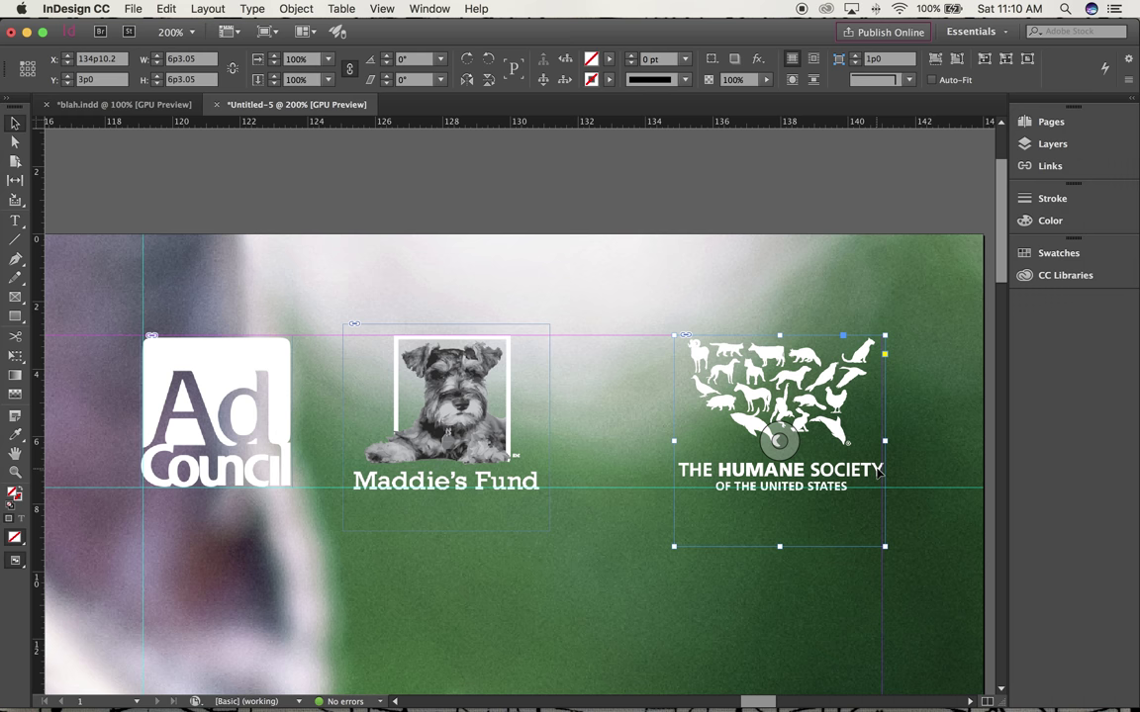
key("Right")
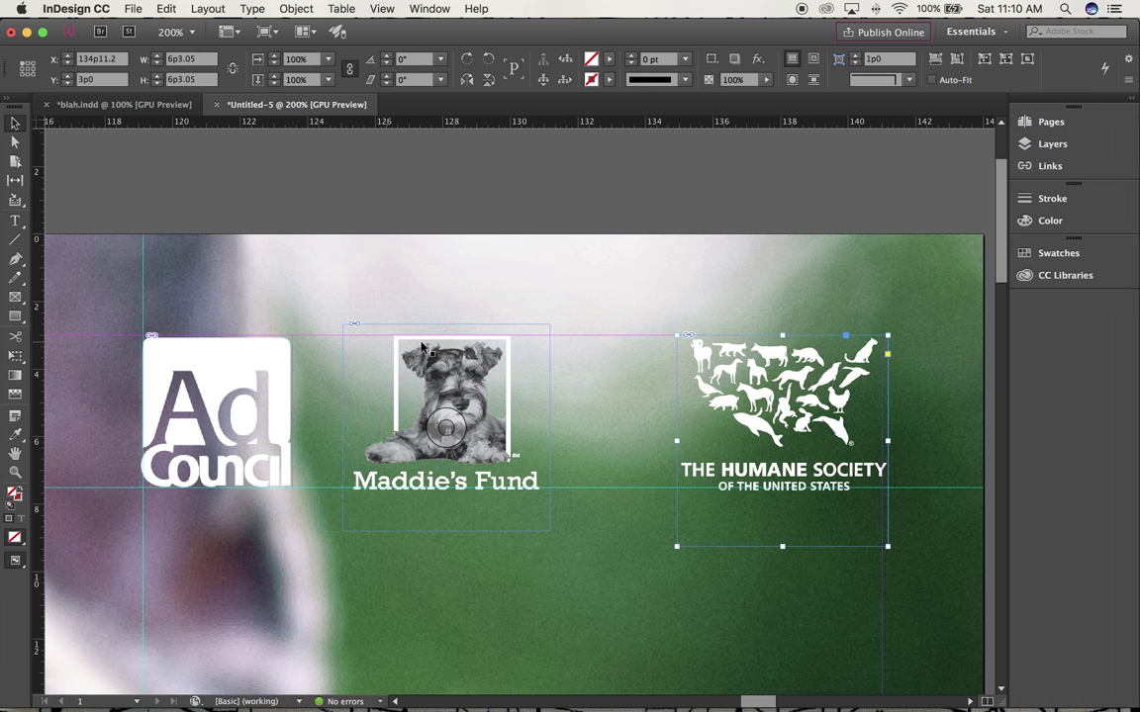
left_click(488, 189)
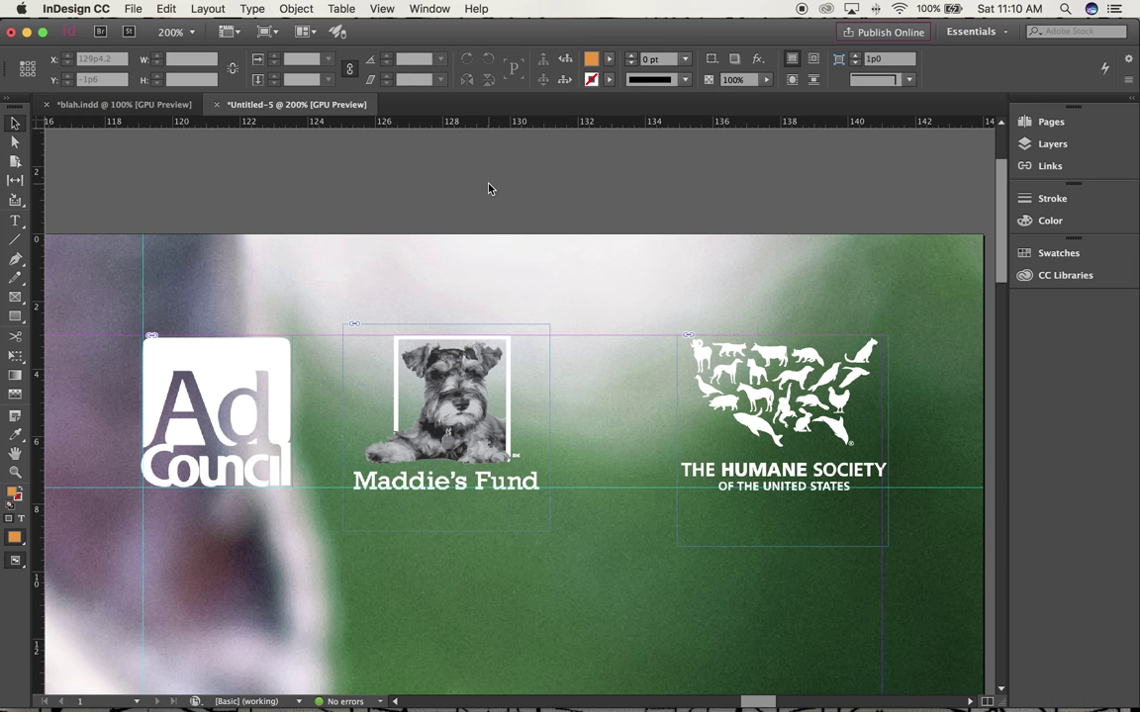
Distribute the Ad Council, Maddie's Fund and Humane Society logos evenly by their horizontal centers
left_click(430, 9)
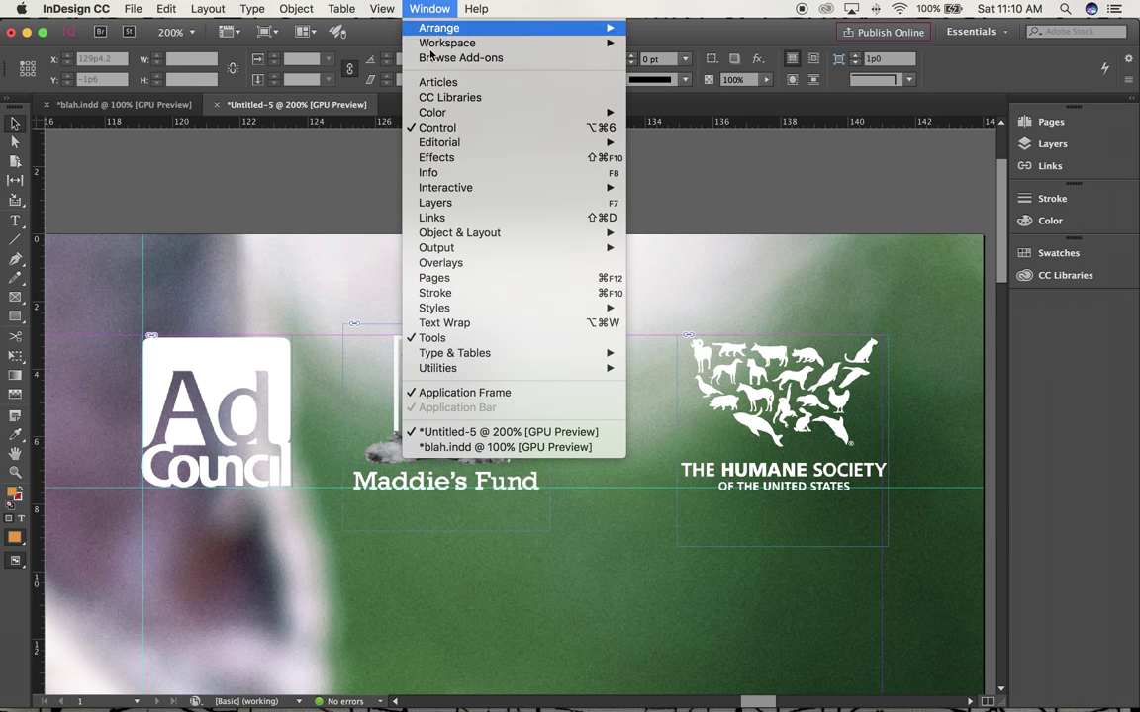
mouse_move(435, 238)
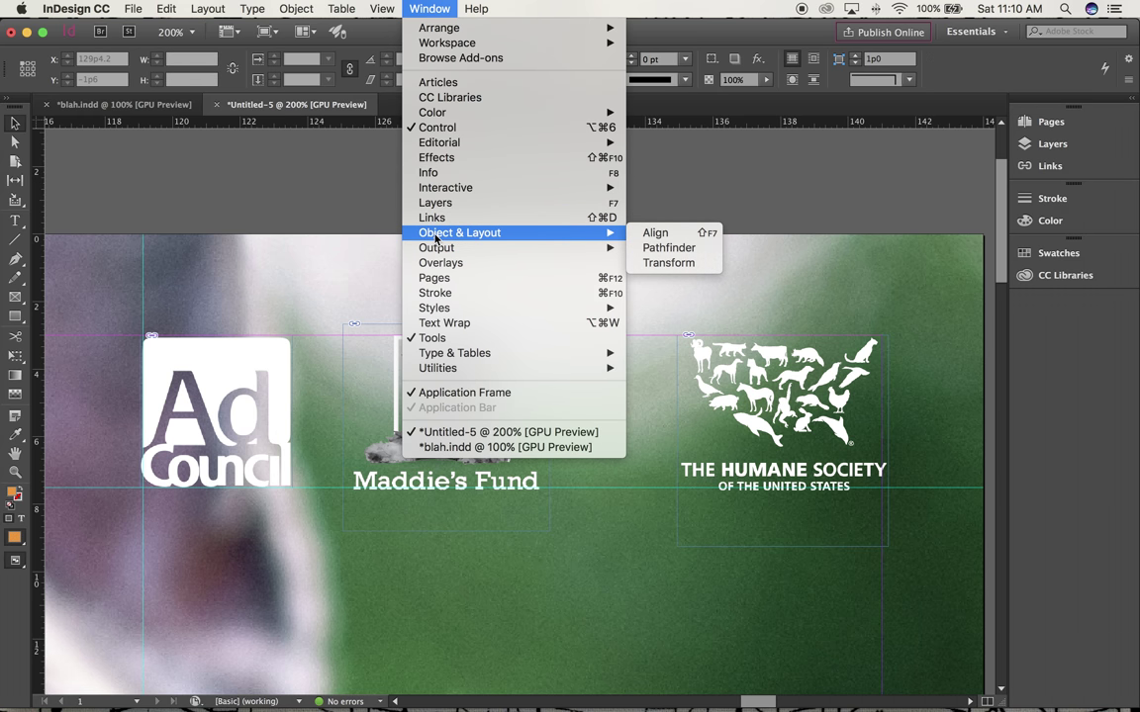
left_click(655, 236)
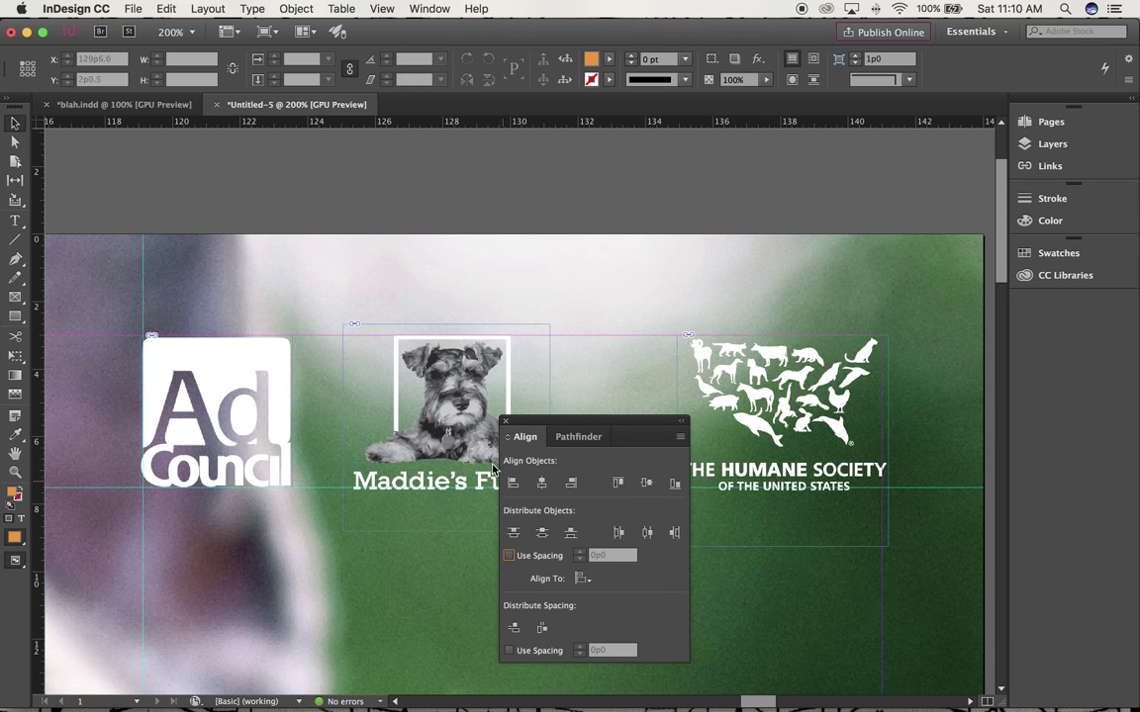
left_click(216, 411)
left_click(225, 368)
left_click(379, 329, "shift")
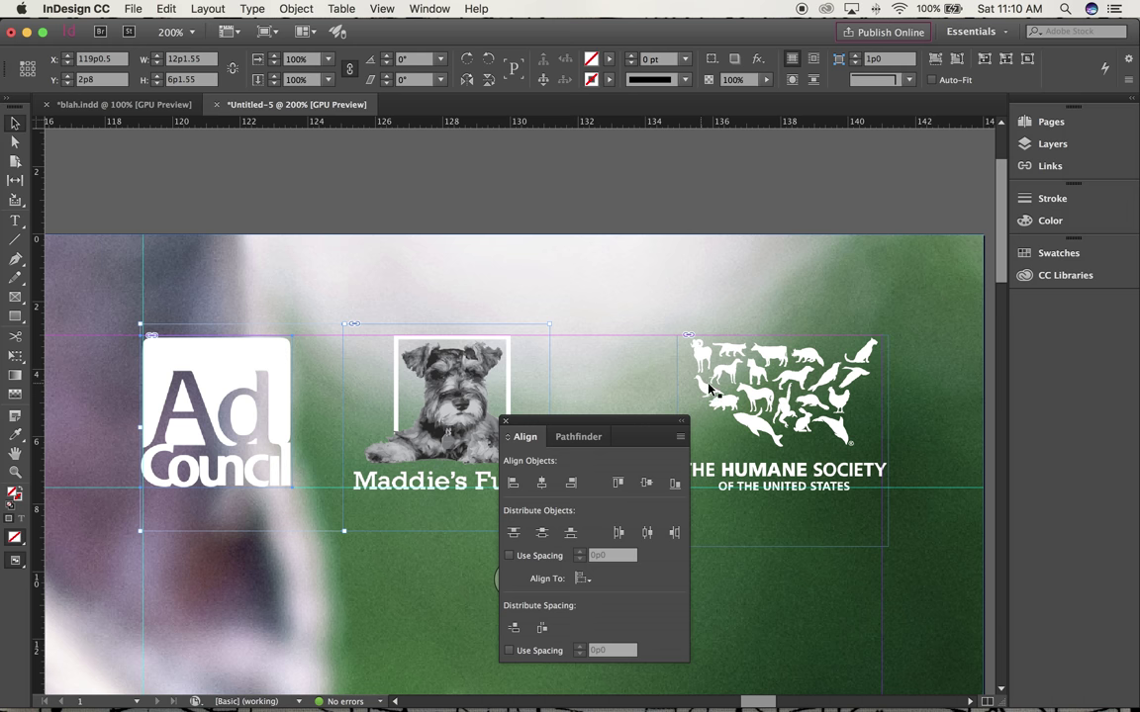
left_click(779, 436, "shift")
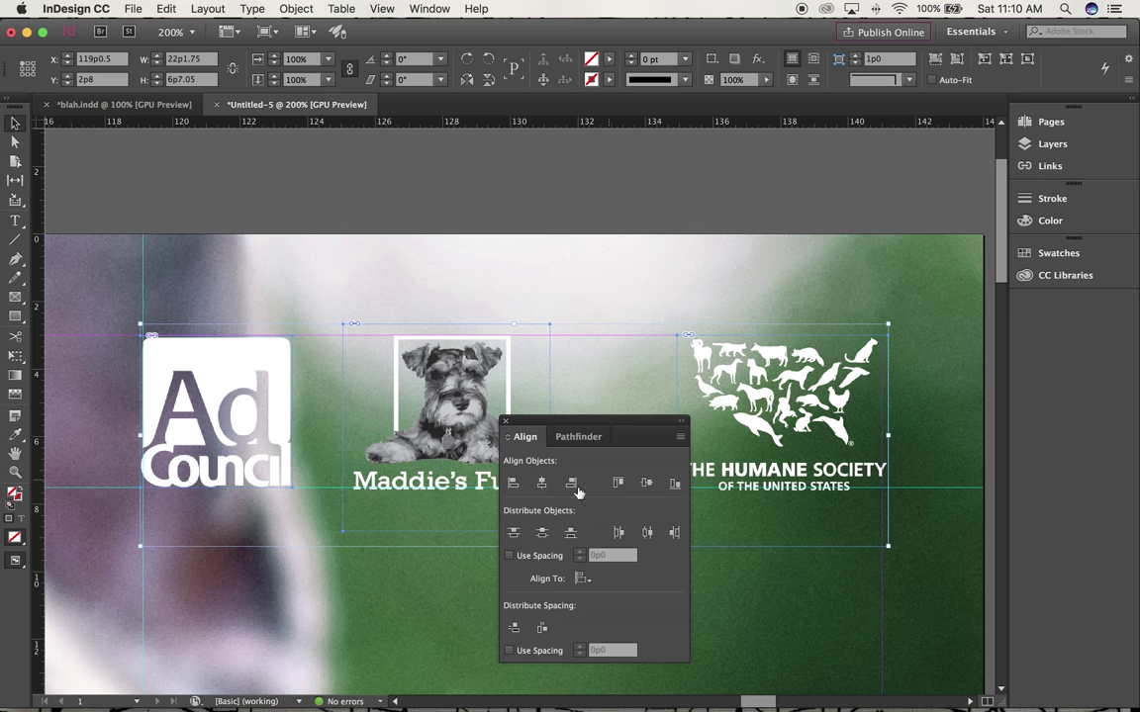
left_click_drag(547, 425, 256, 428)
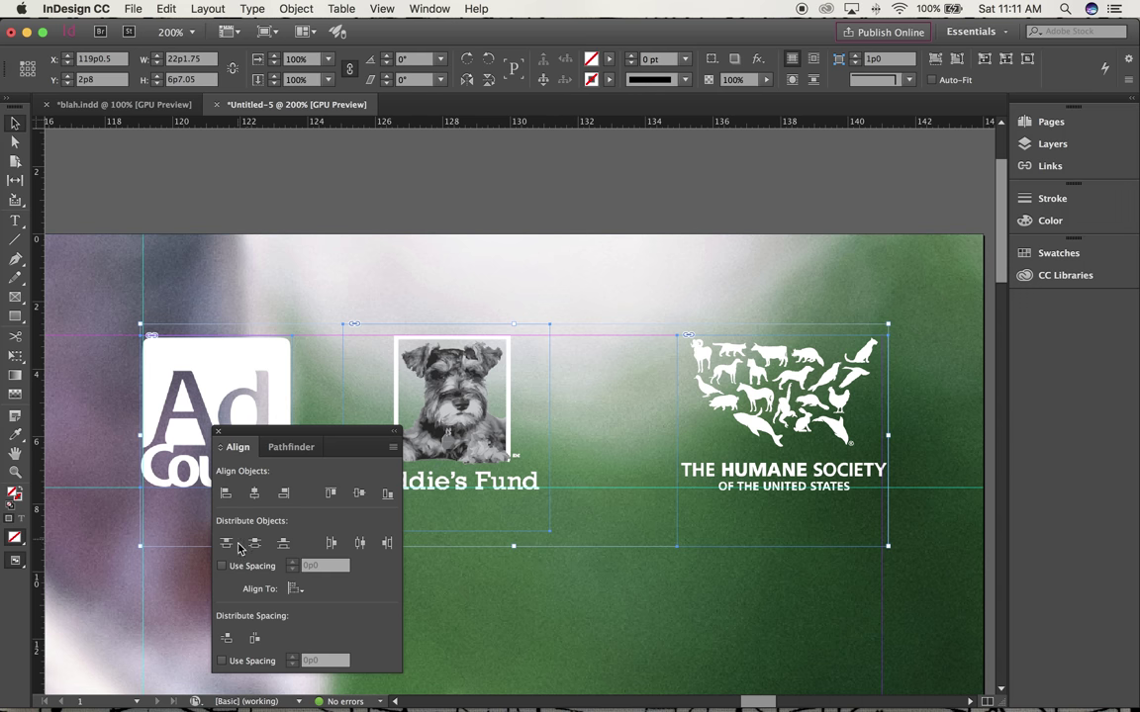
left_click(359, 545)
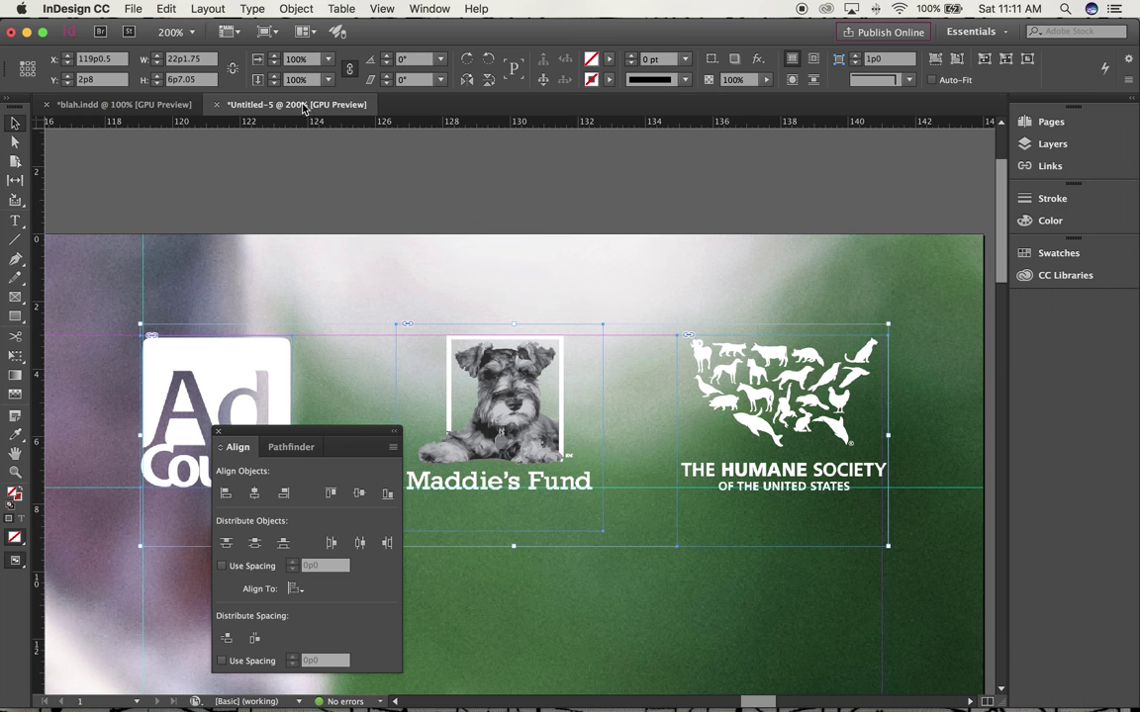
Group the three distributed logos into one object and close the alignment options
left_click(290, 9)
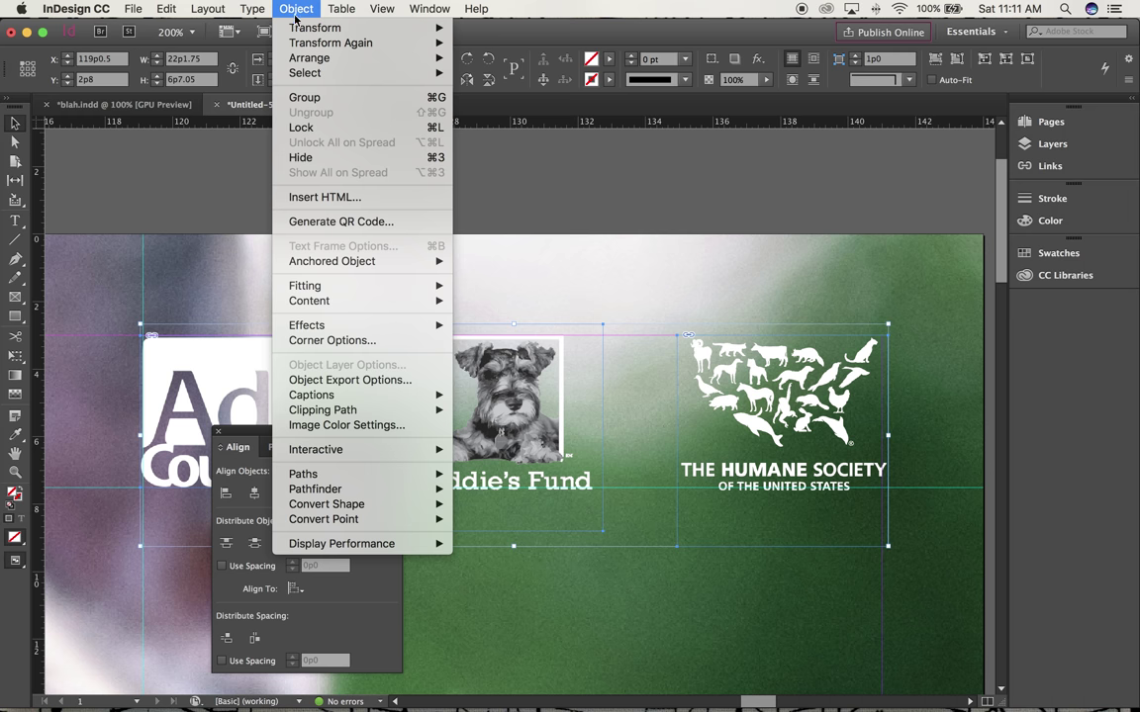
left_click(297, 97)
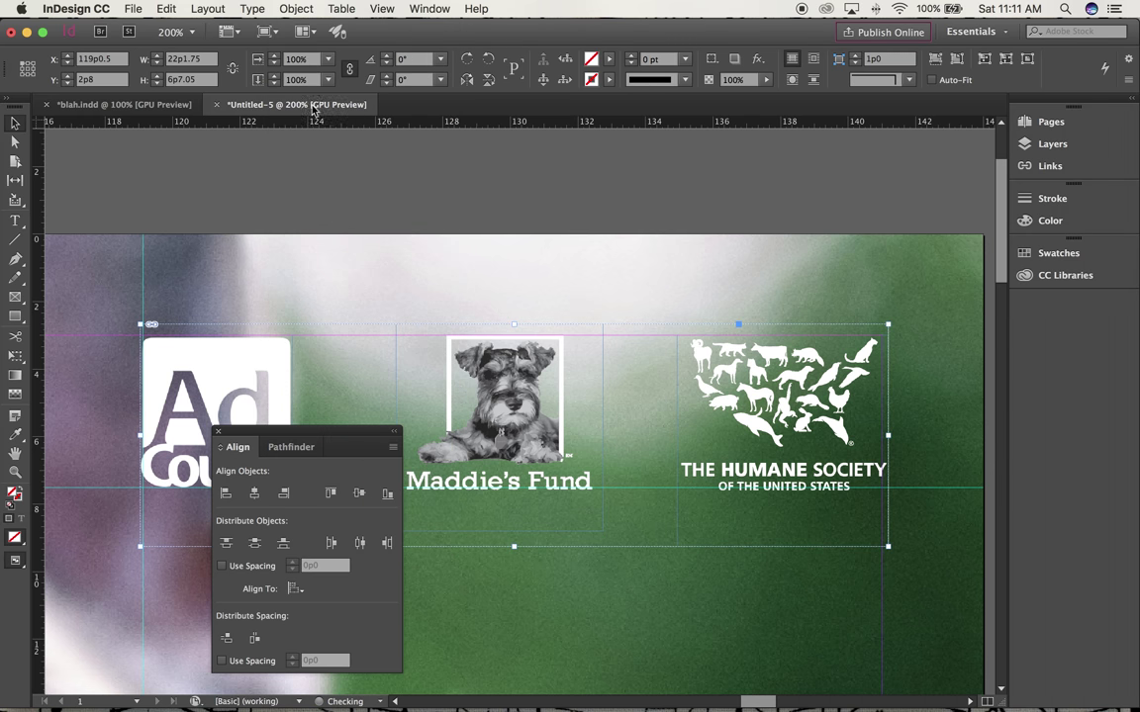
left_click(217, 432)
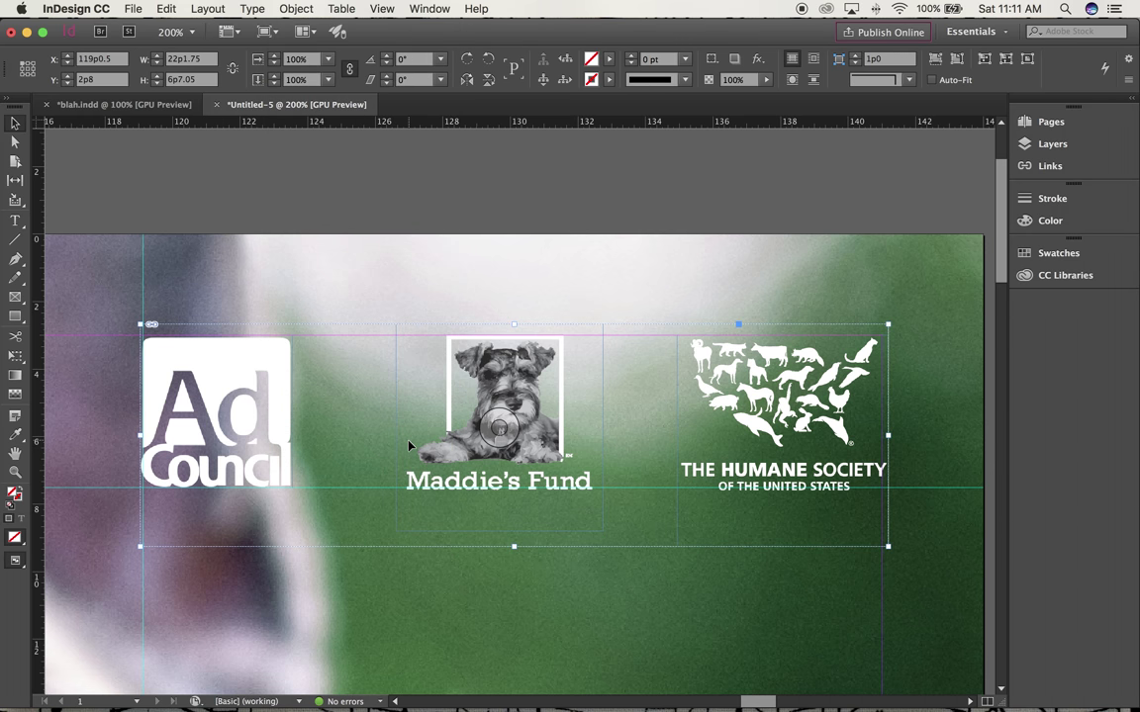
Compare the whole billboard layout with the reference version in blah.indd and return to the working document
key("super+0")
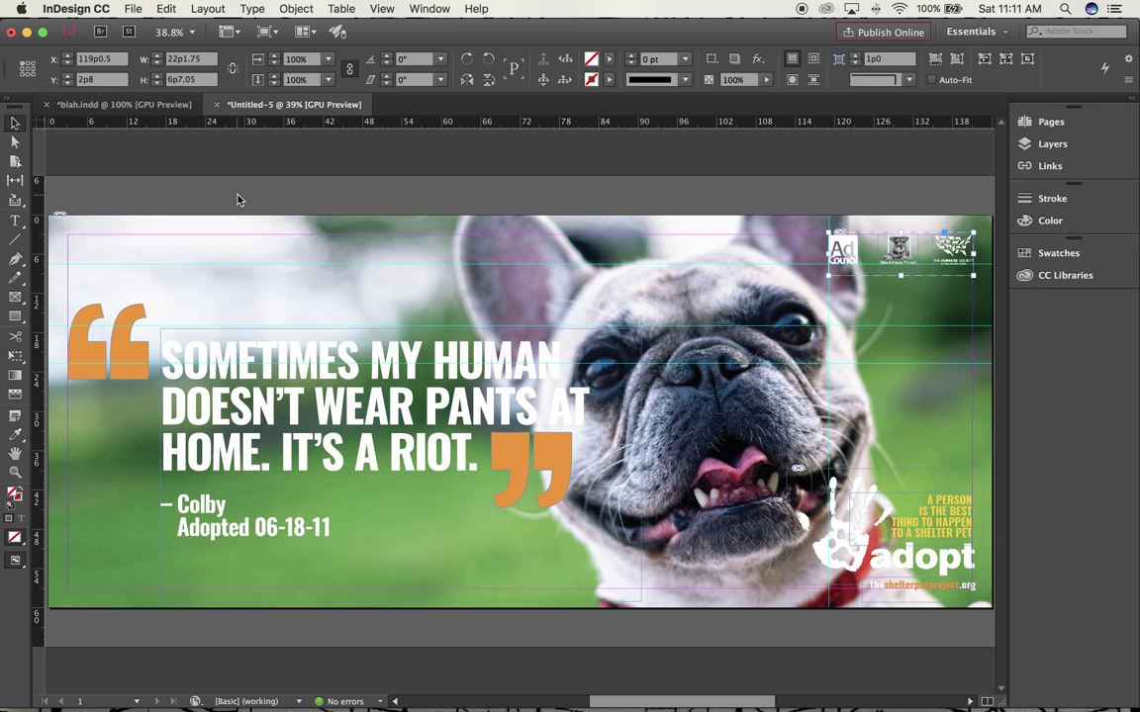
left_click(133, 105)
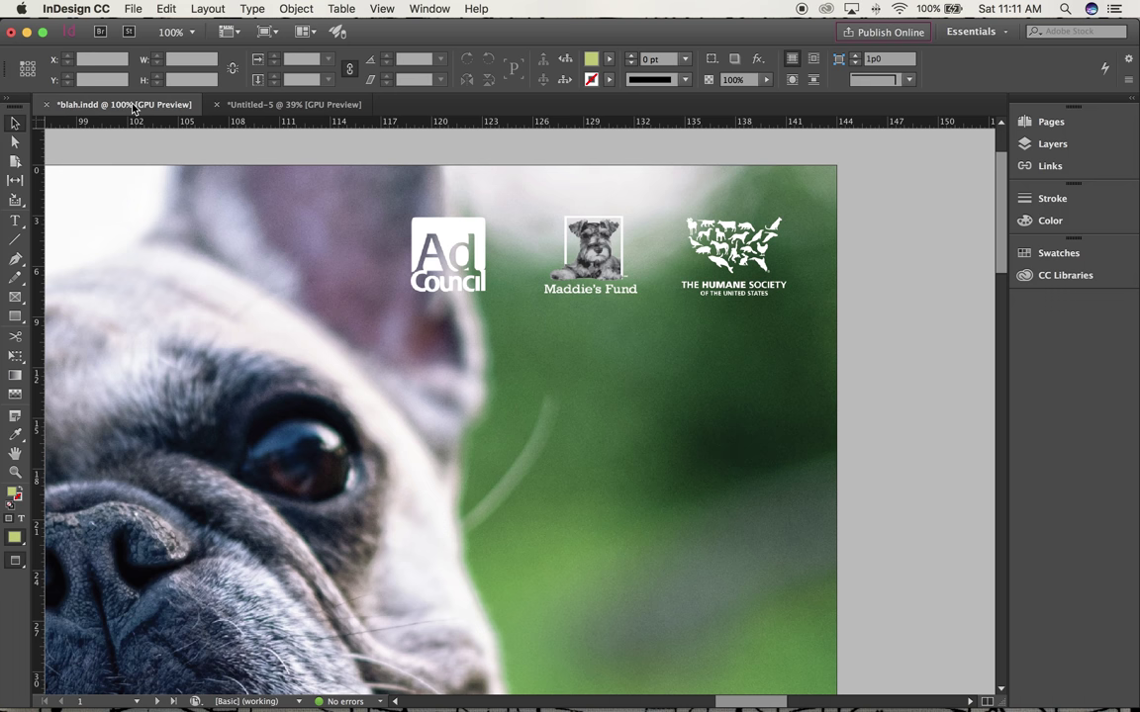
key("super+0")
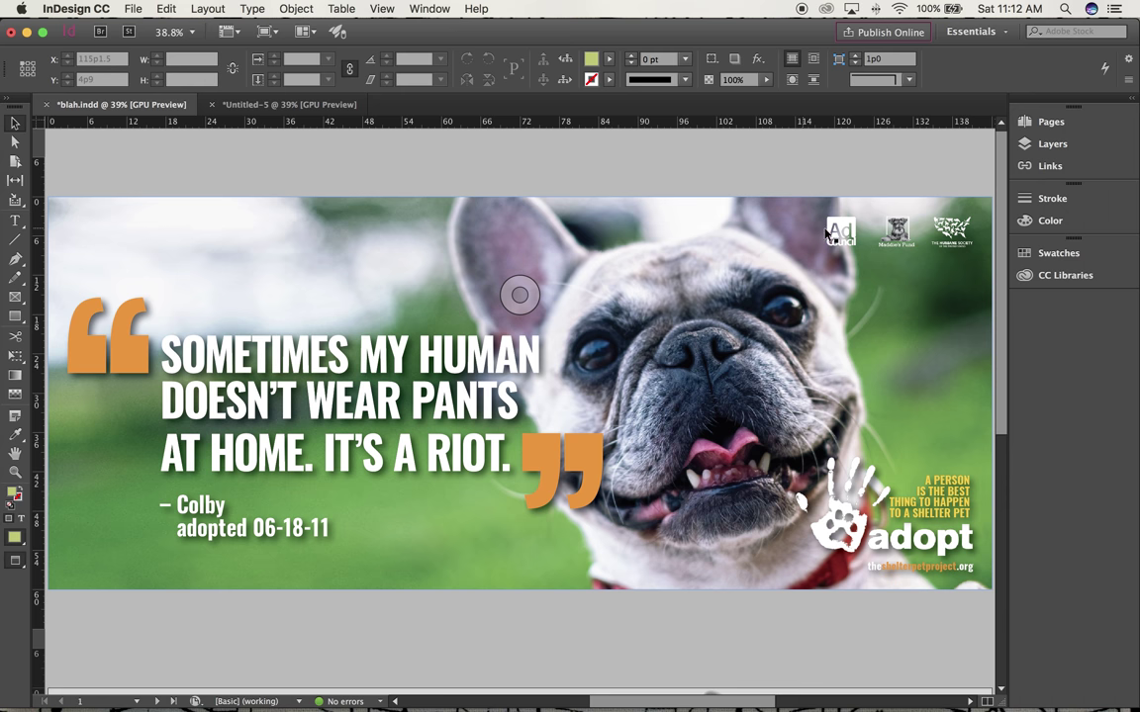
left_click(305, 105)
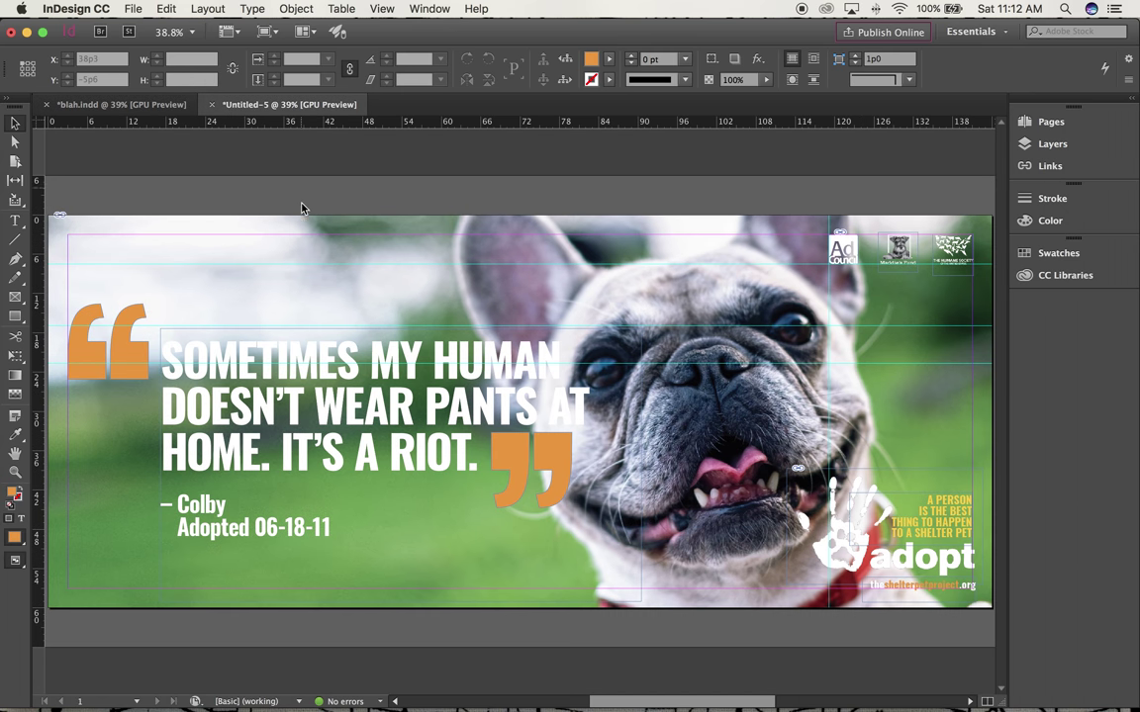
Compare the scale and position of the dog photo inside its frame with the one in blah.indd and return to the working document
left_click(15, 142)
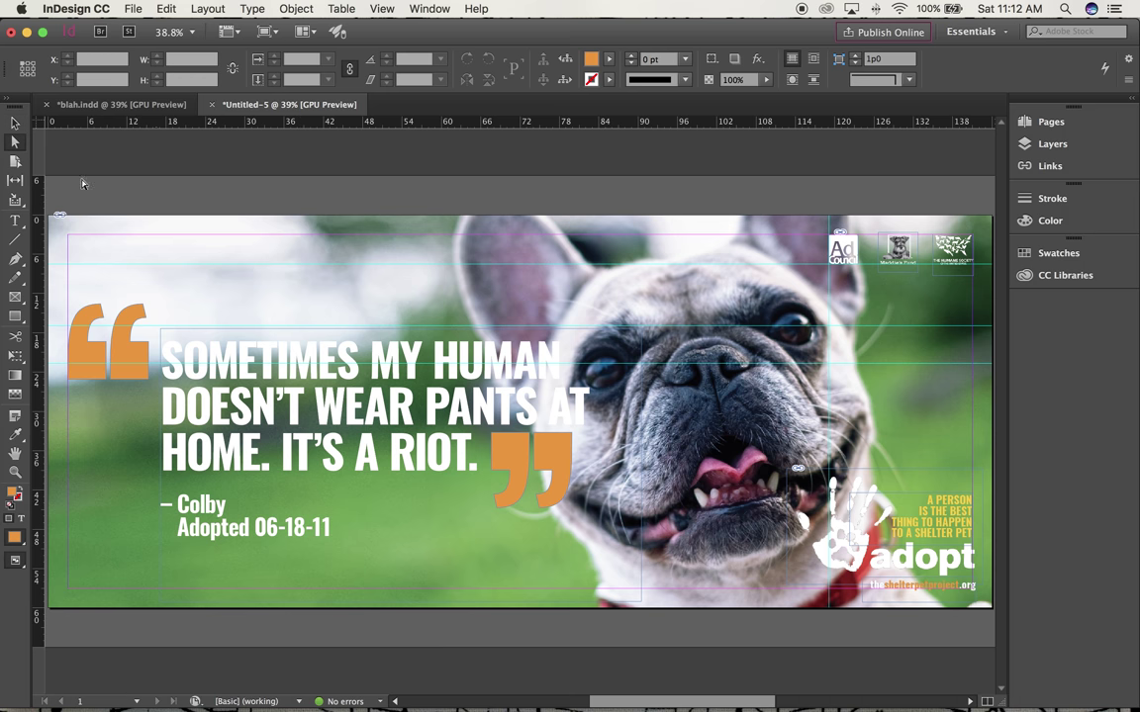
left_click(527, 305)
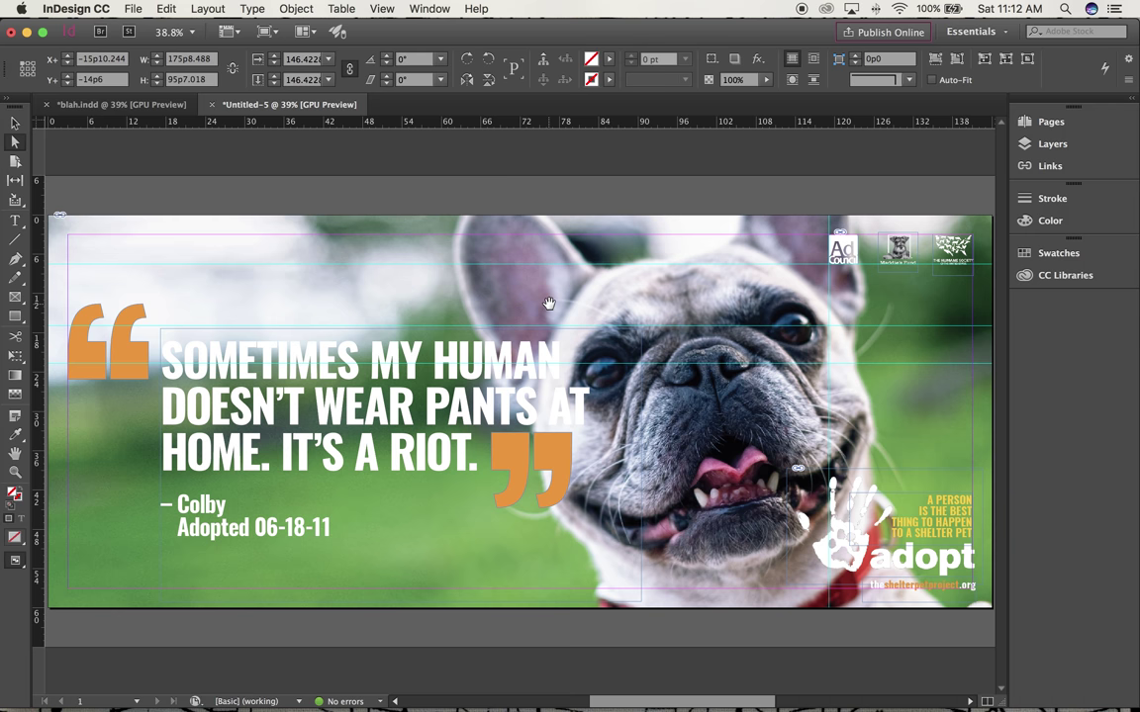
left_click(123, 108)
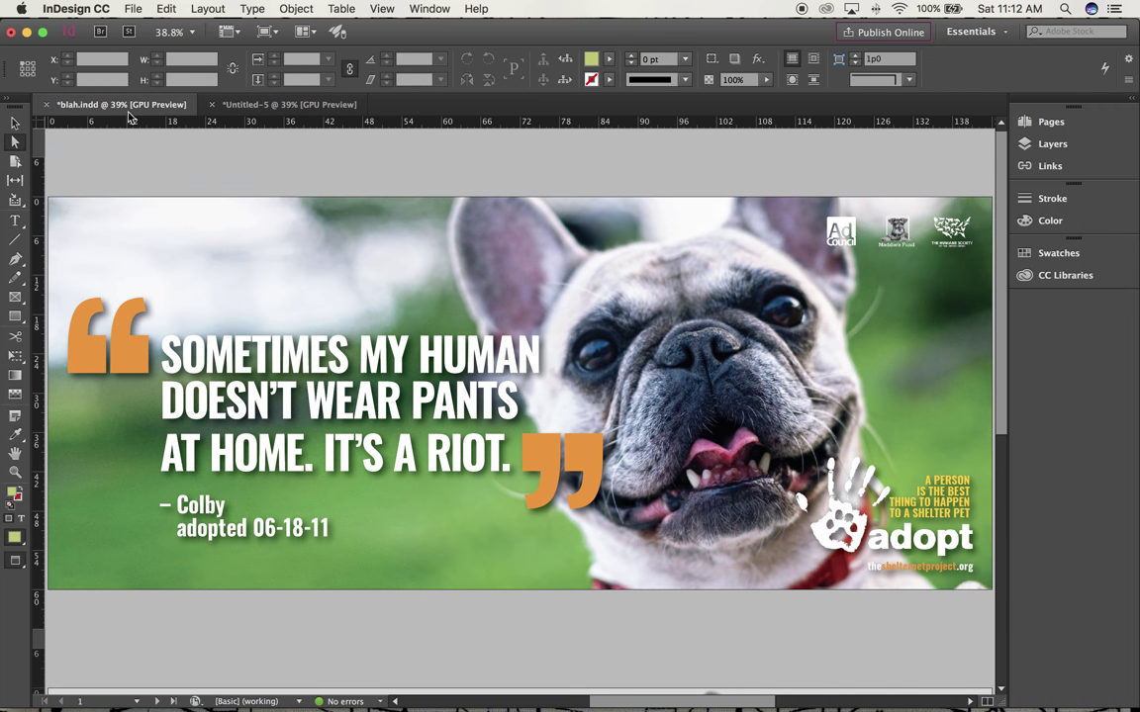
left_click(345, 259)
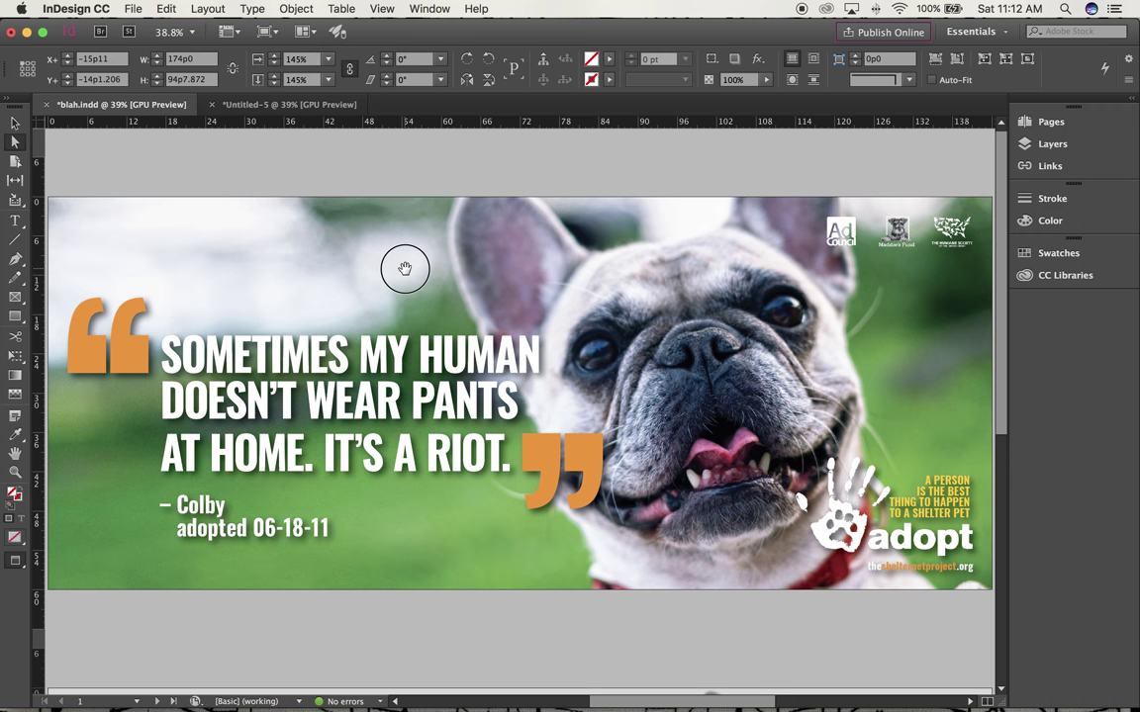
left_click(15, 123)
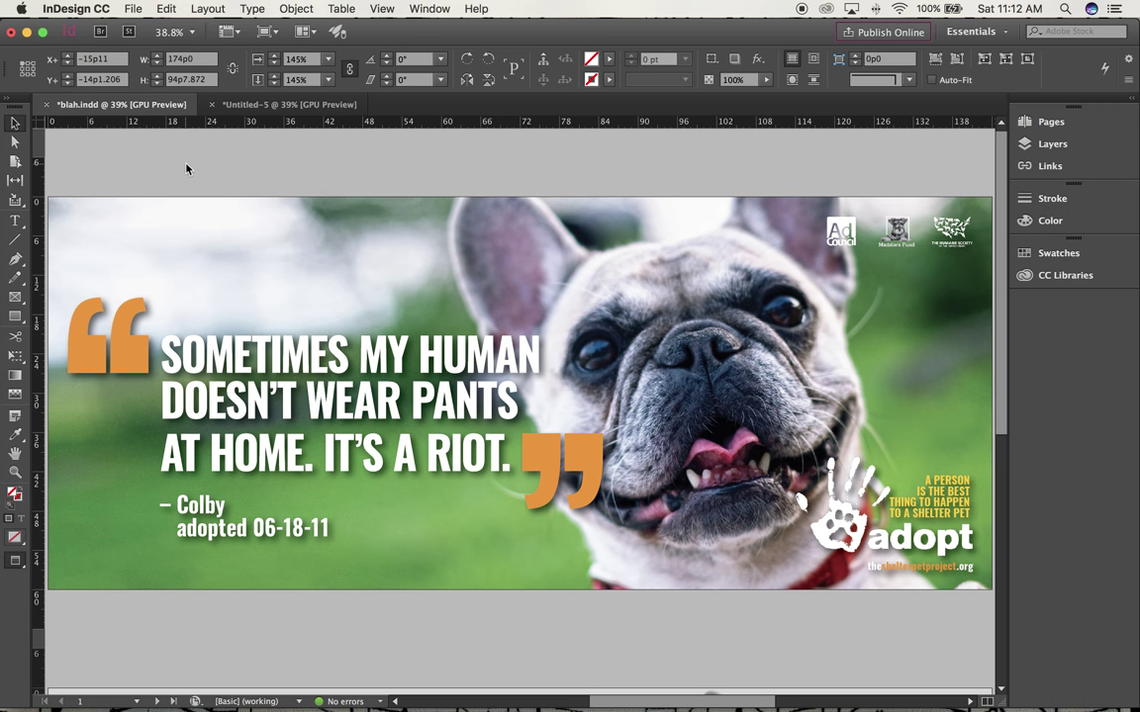
left_click(198, 236)
left_click(277, 203)
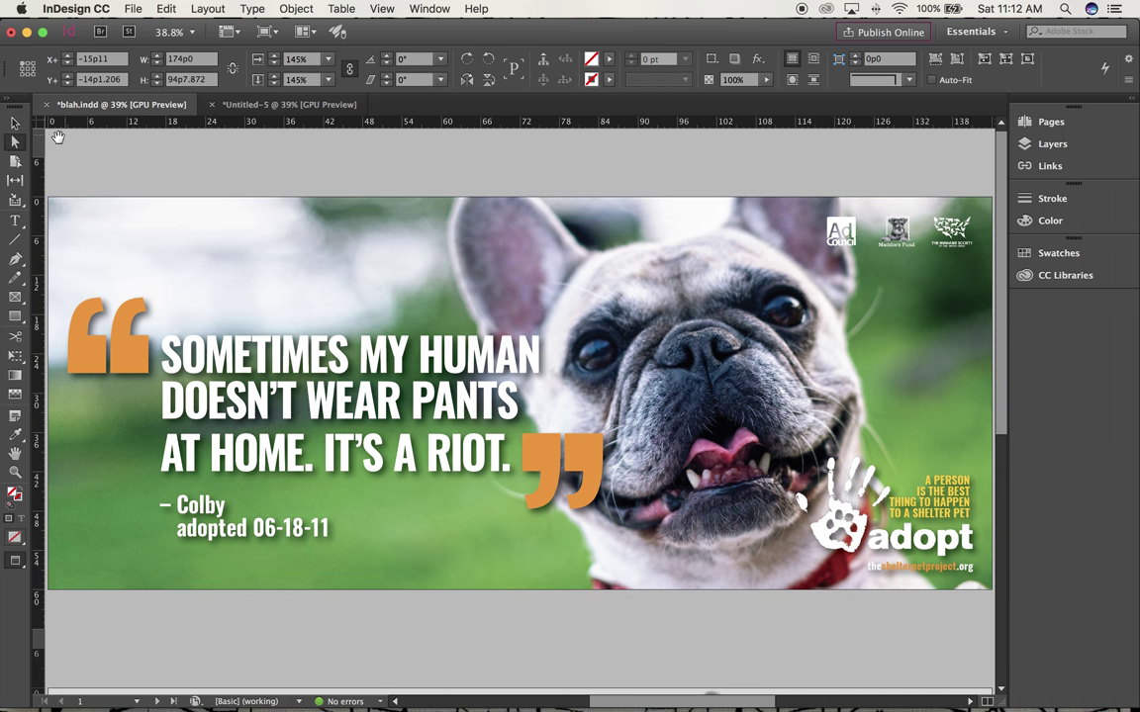
left_click(284, 106)
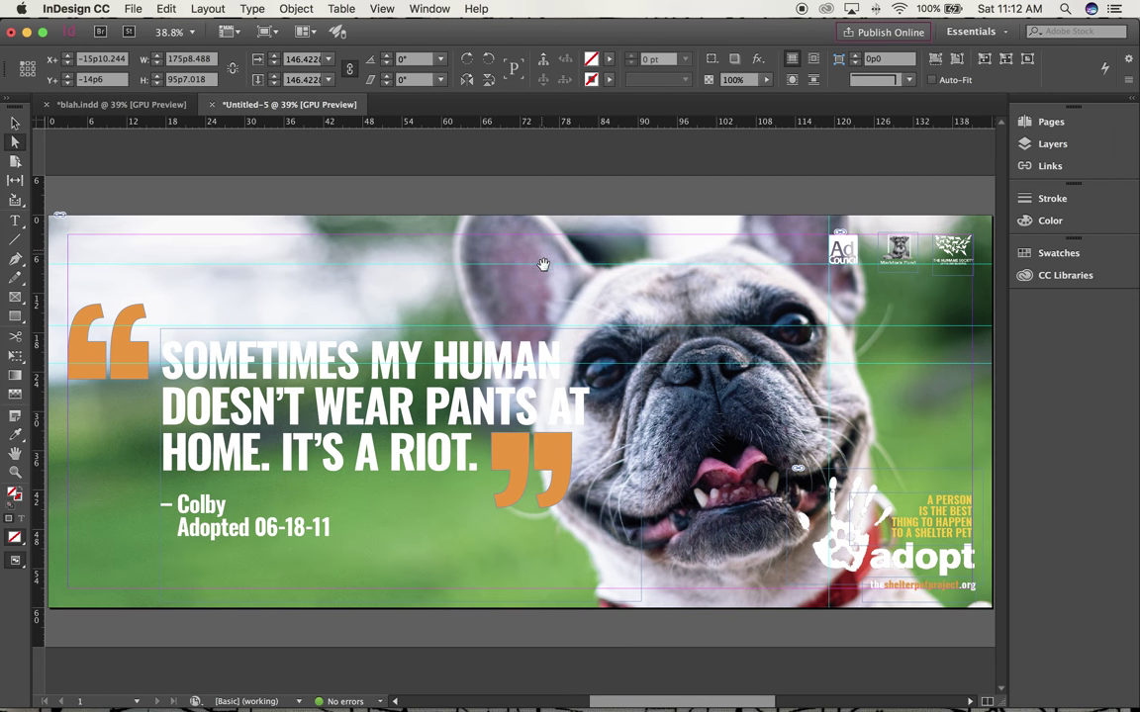
Set the dog photo's horizontal and vertical scale to 145% inside its frame
left_click(304, 65)
type("145")
key("Tab")
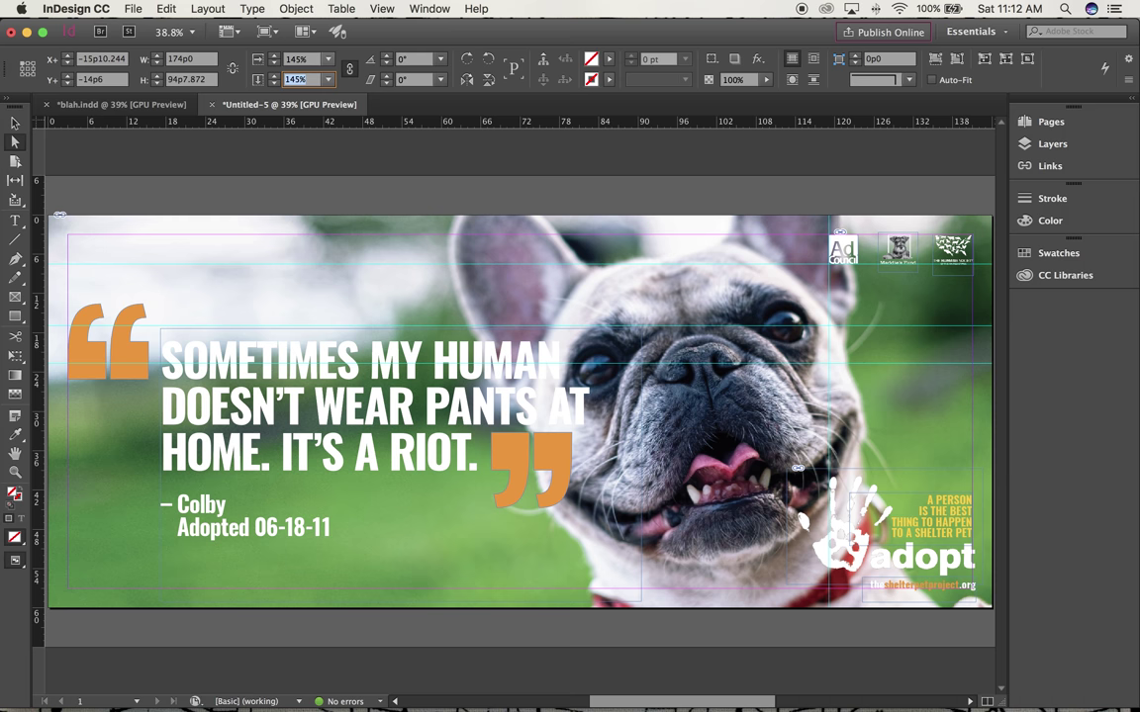
Try scales between 144% and about 150% on the dog photo and return it to 145%
key("Down")
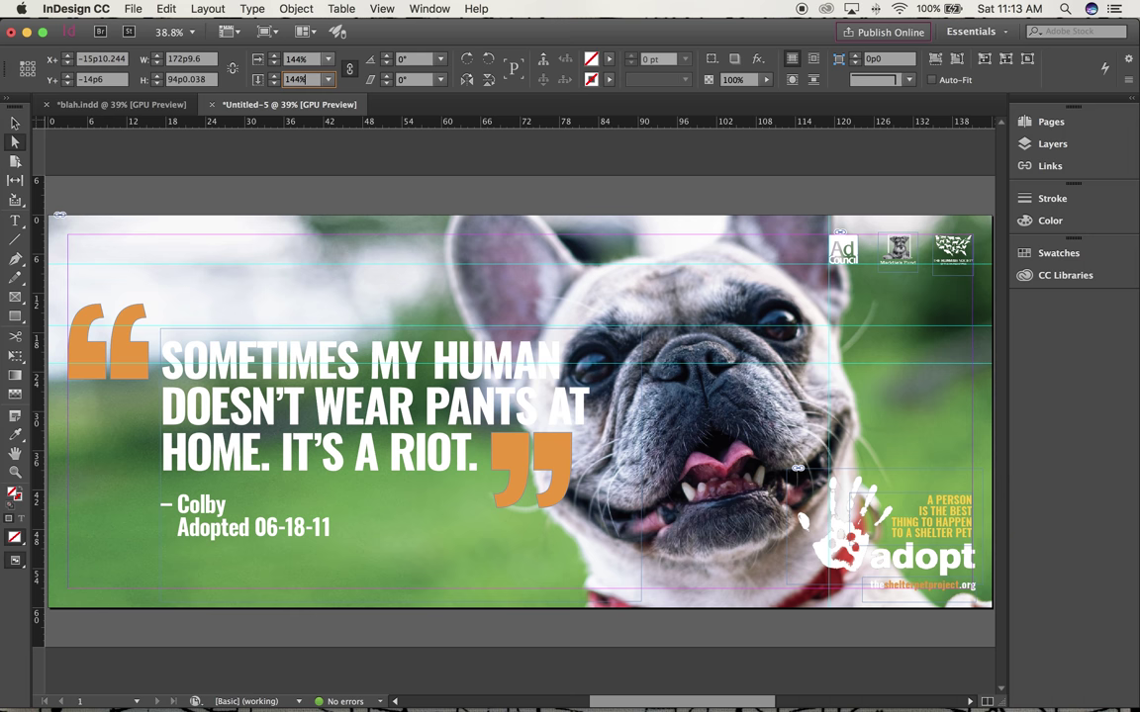
key("Up")
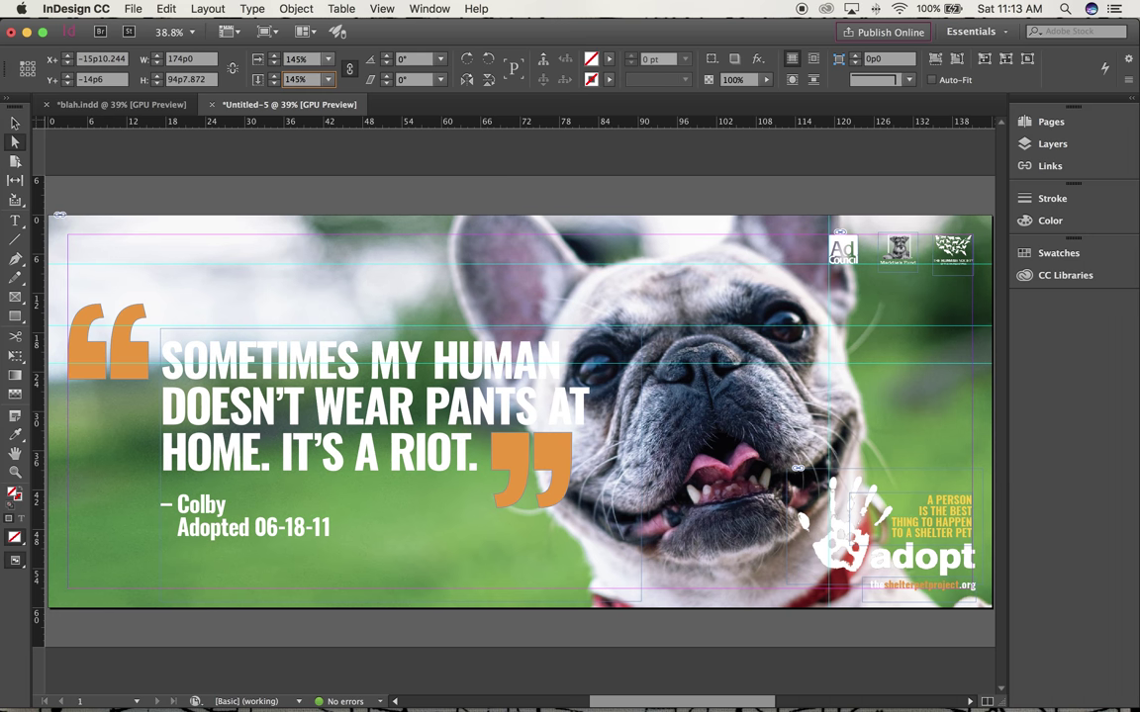
key("Up")
key("Up")
key("Up")
key("Up")
key("Up")
key("Up")
key("Up")
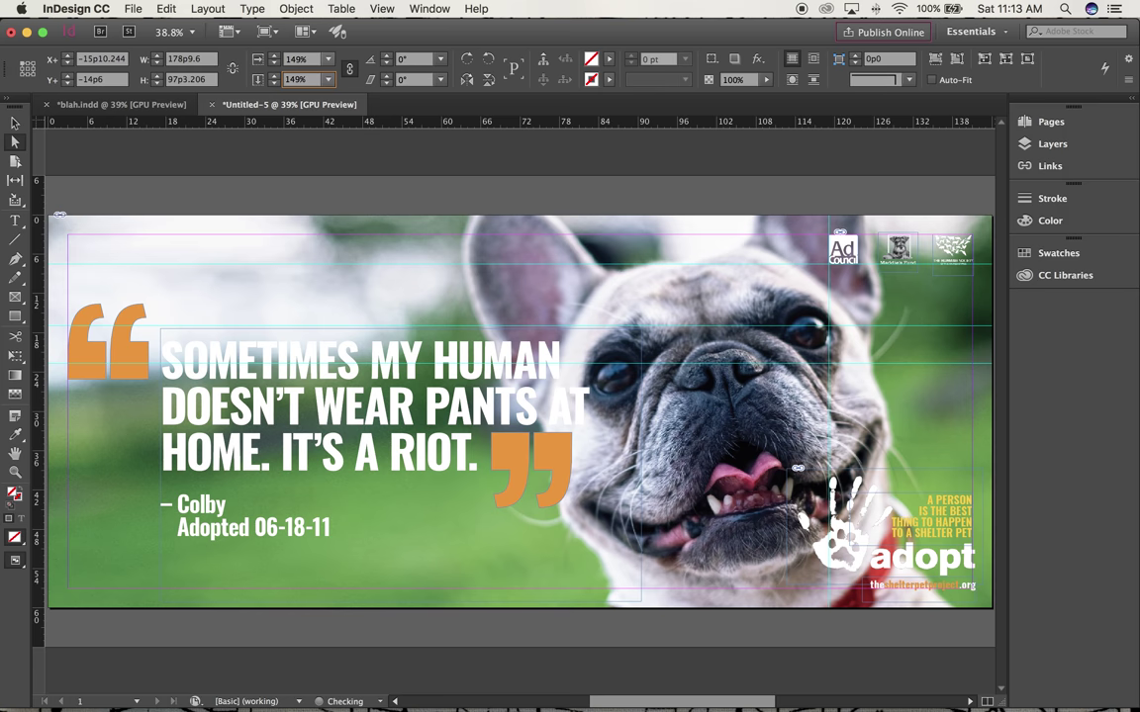
key("Down")
key("Down")
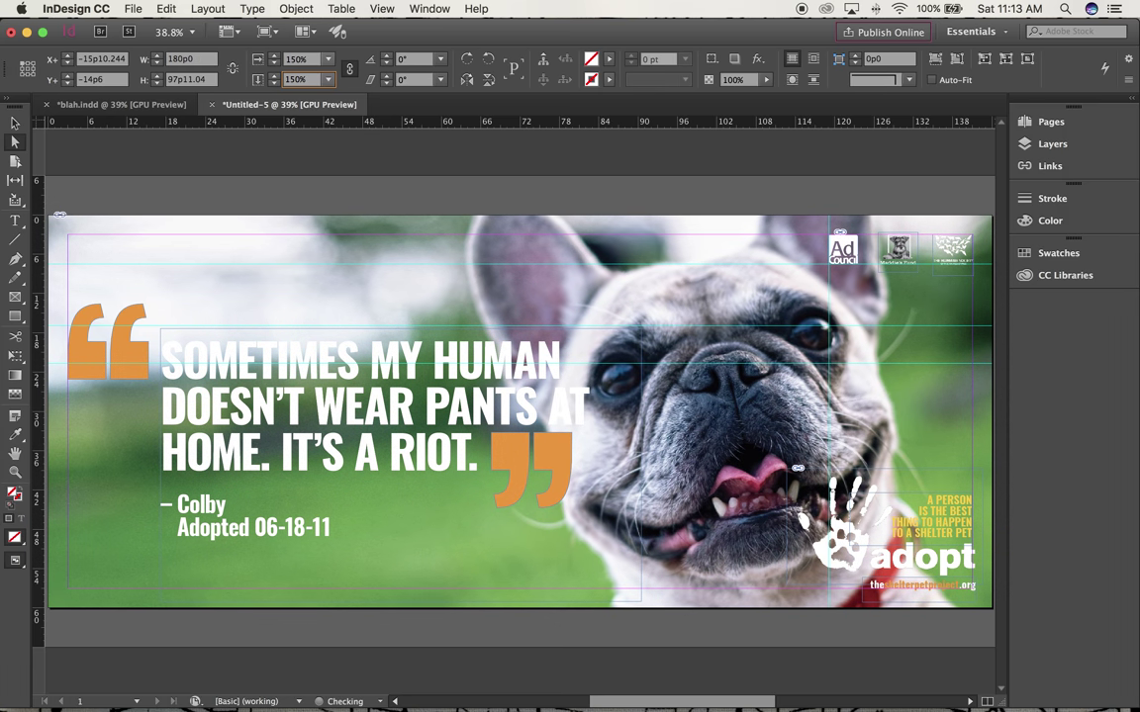
key("Down")
key("Down")
key("Down")
key("Down")
key("Down")
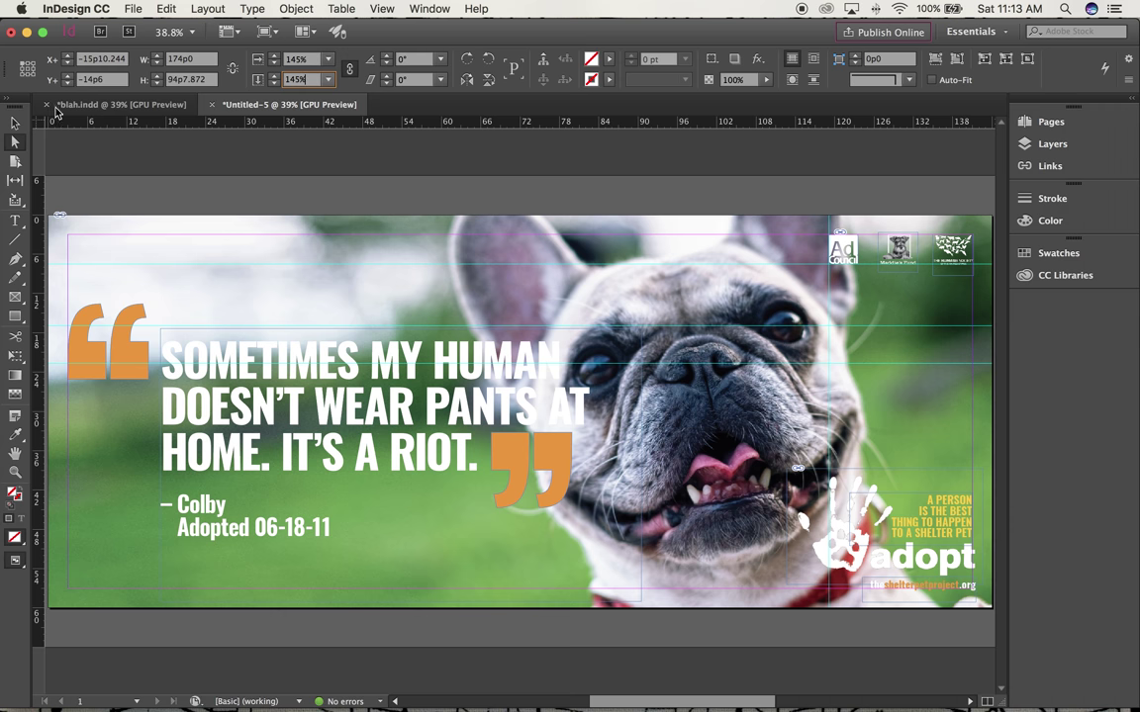
Reposition the dog photo inside its frame to X -16p0, Y -14p0 and deselect it
left_click(15, 123)
left_click(164, 162)
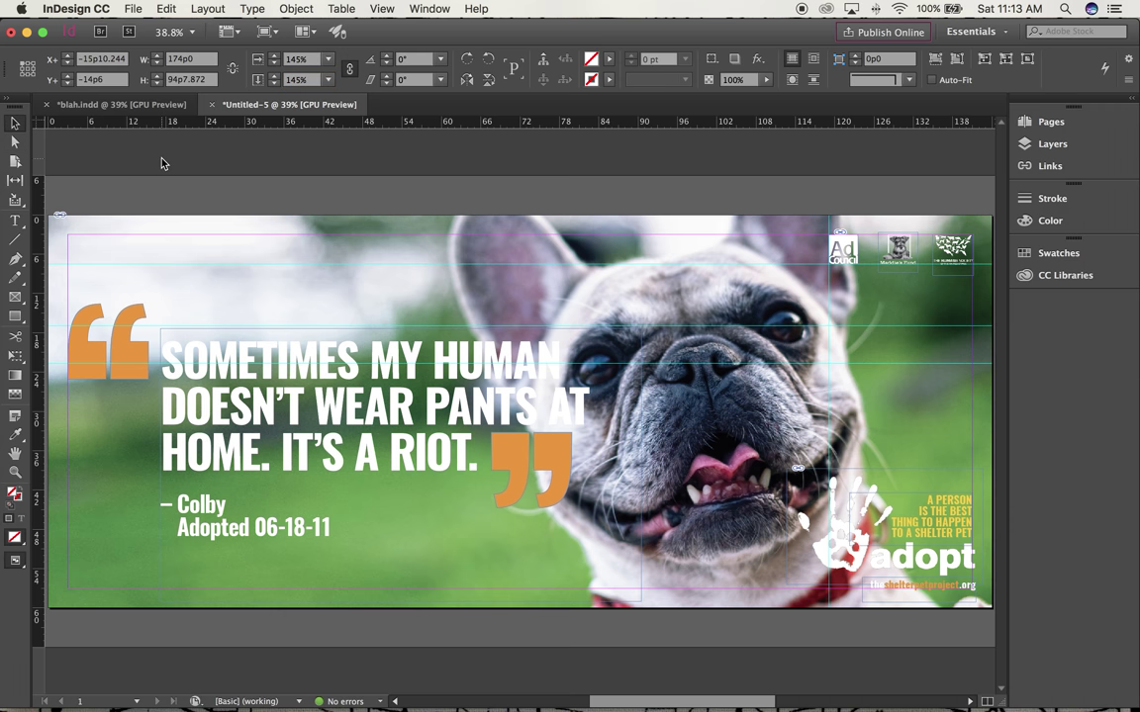
left_click(15, 142)
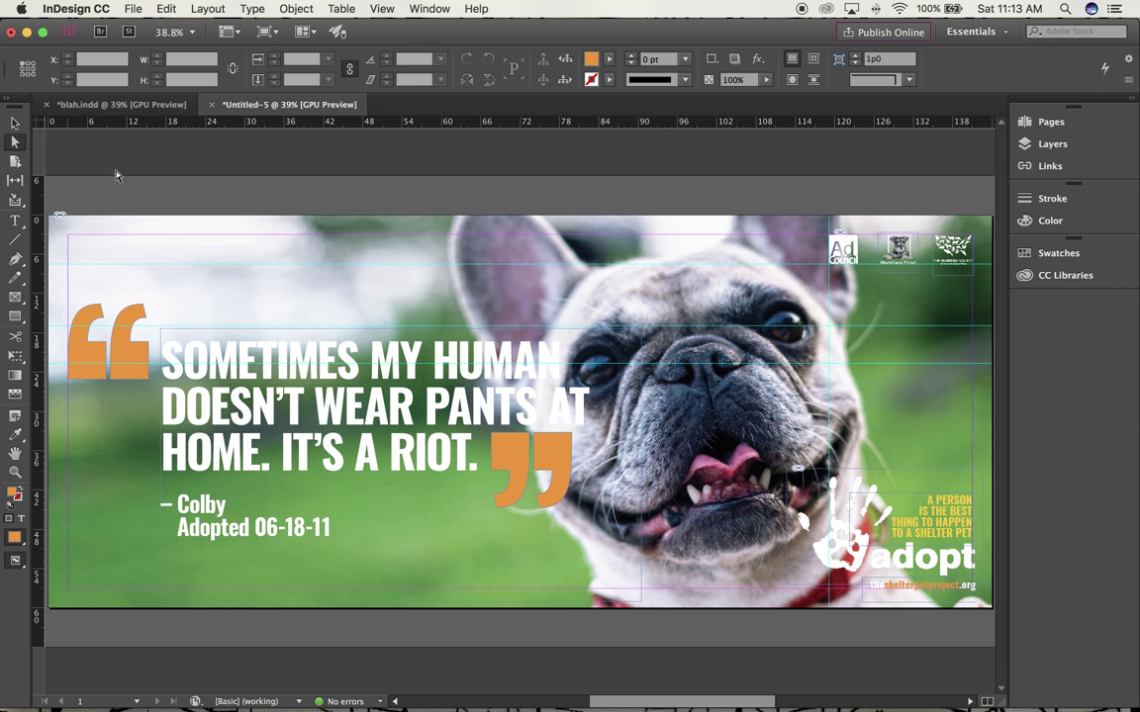
left_click(310, 246)
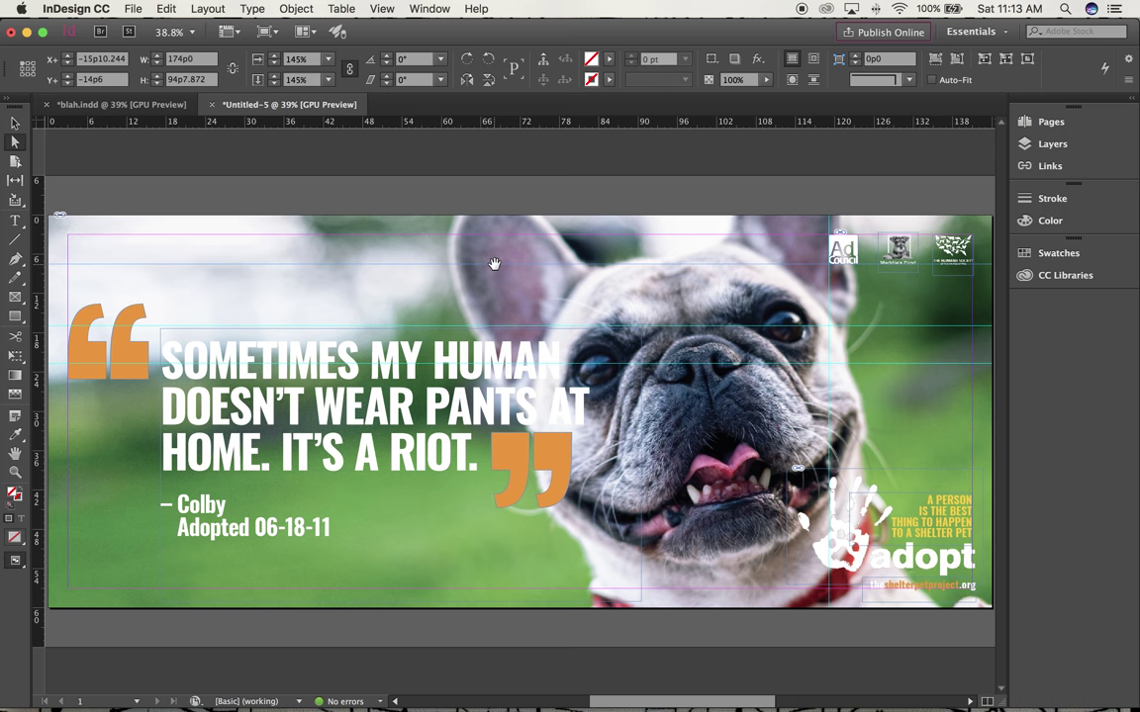
left_click(552, 256)
left_click_drag(552, 257, 552, 261)
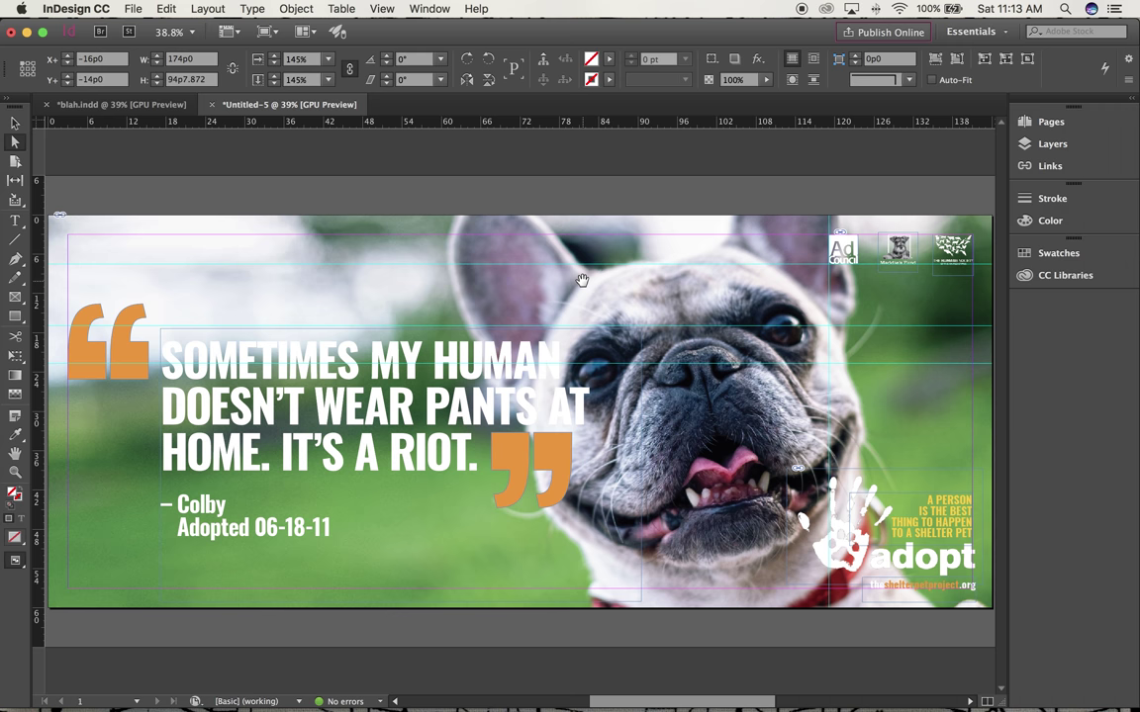
left_click(15, 123)
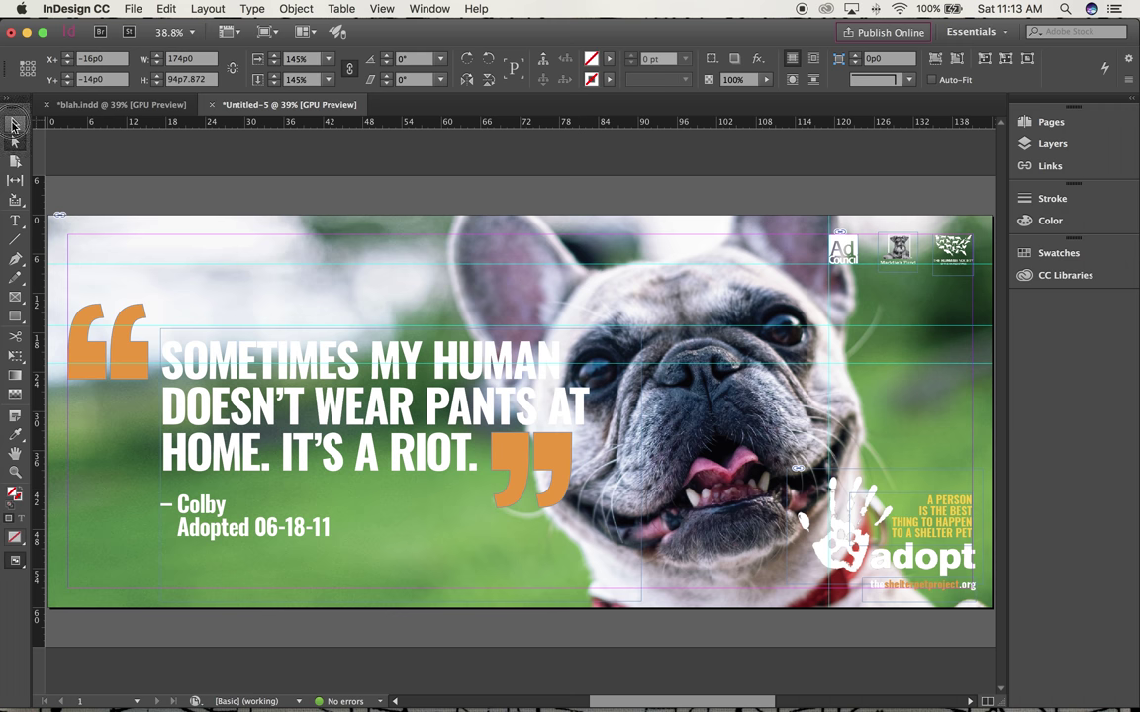
left_click(197, 192)
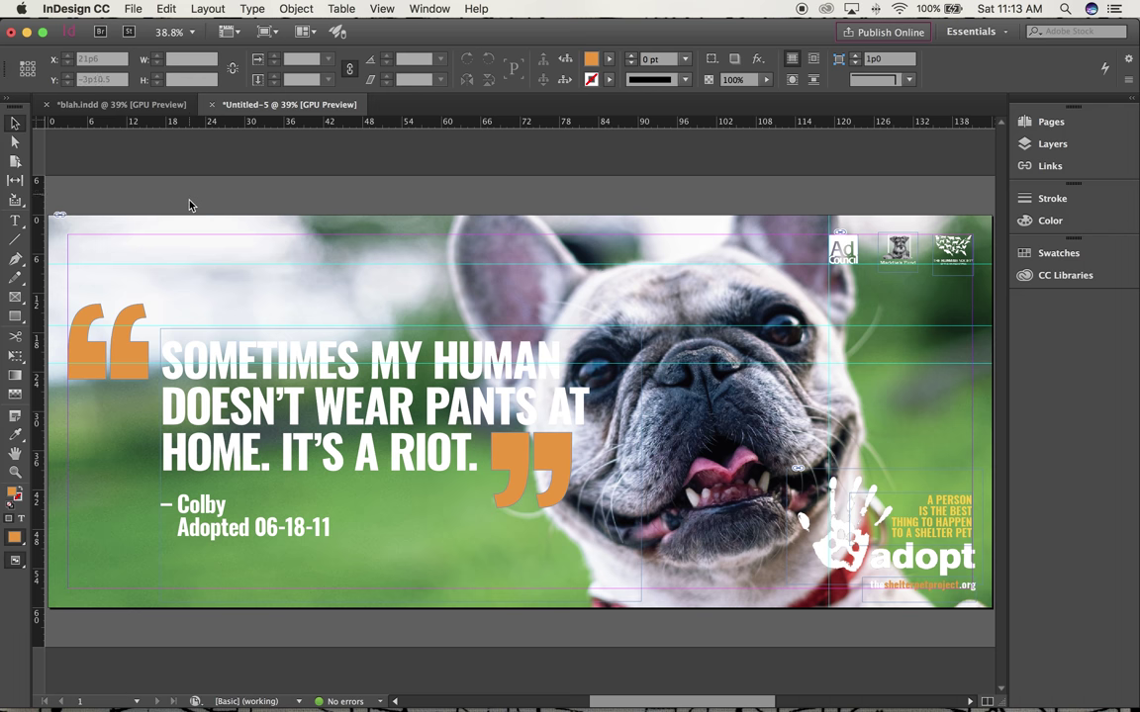
Nudge the grouped quote text and orange quotation marks straight down to Y 15p1.992
left_click(113, 316)
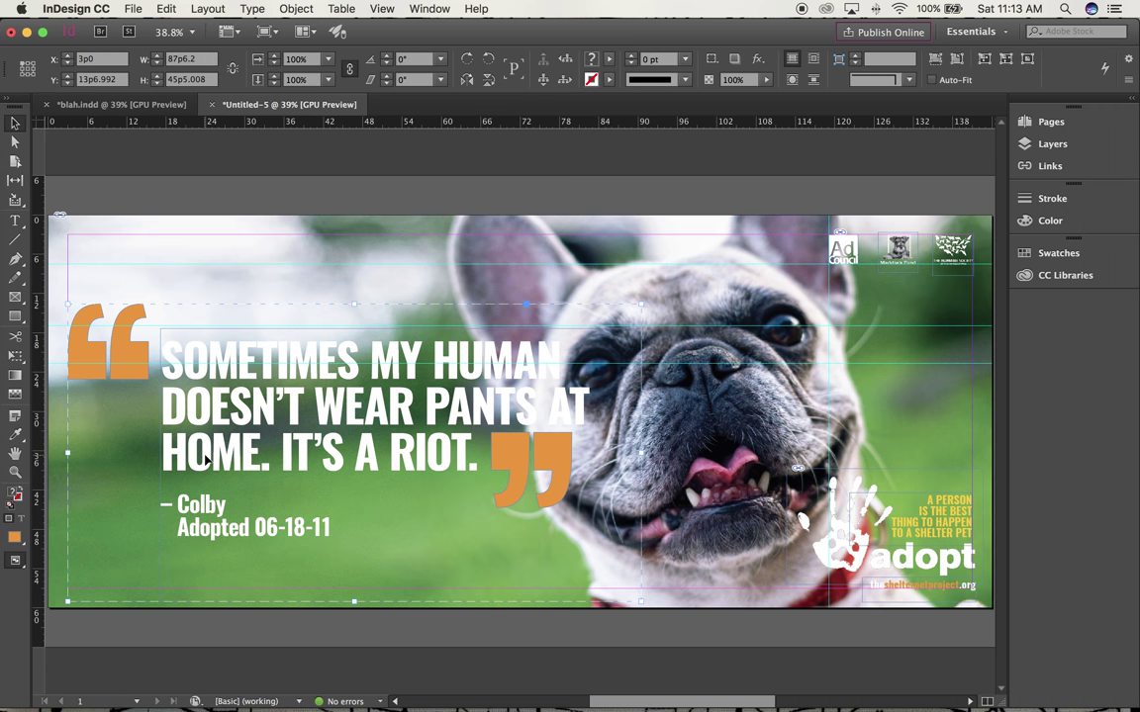
key("Down")
key("Down")
key("Down")
key("Down")
key("Down")
key("Down")
key("Down")
key("Down")
key("Down")
key("Down")
key("Down")
key("Down")
key("Down")
key("Down")
key("Down")
key("Down")
key("Down")
key("Down")
key("Down")
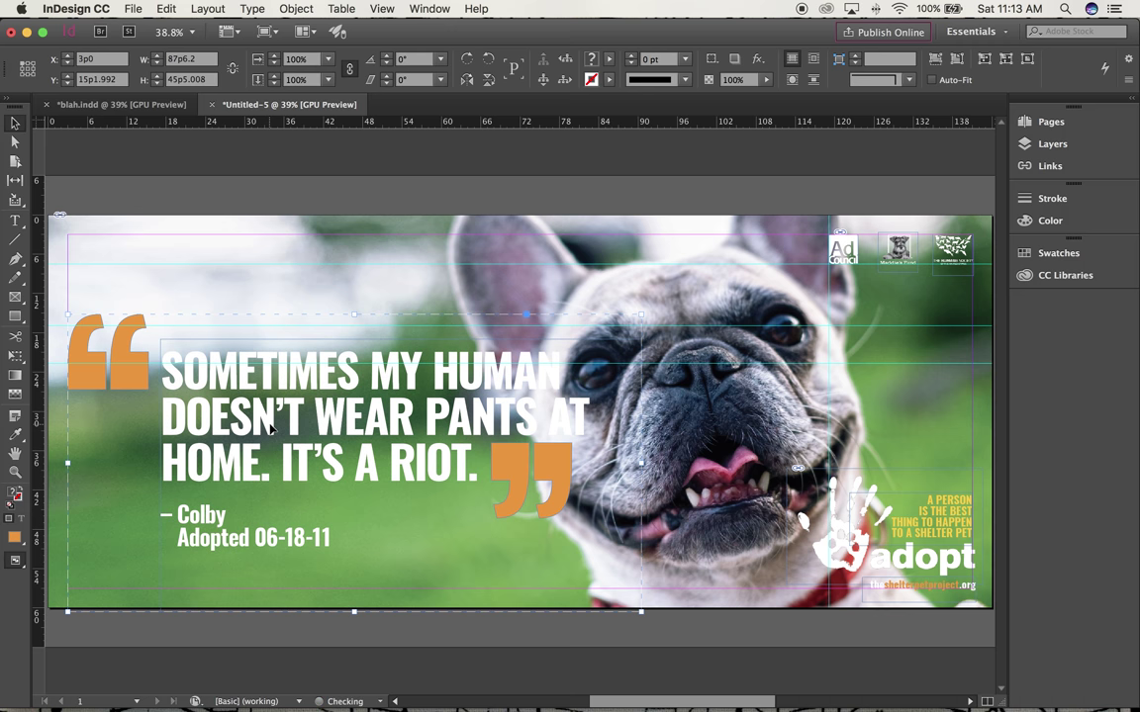
Add a drop shadow to the quote group and move the effects settings aside to keep the text in view
left_click(295, 9)
mouse_move(307, 325)
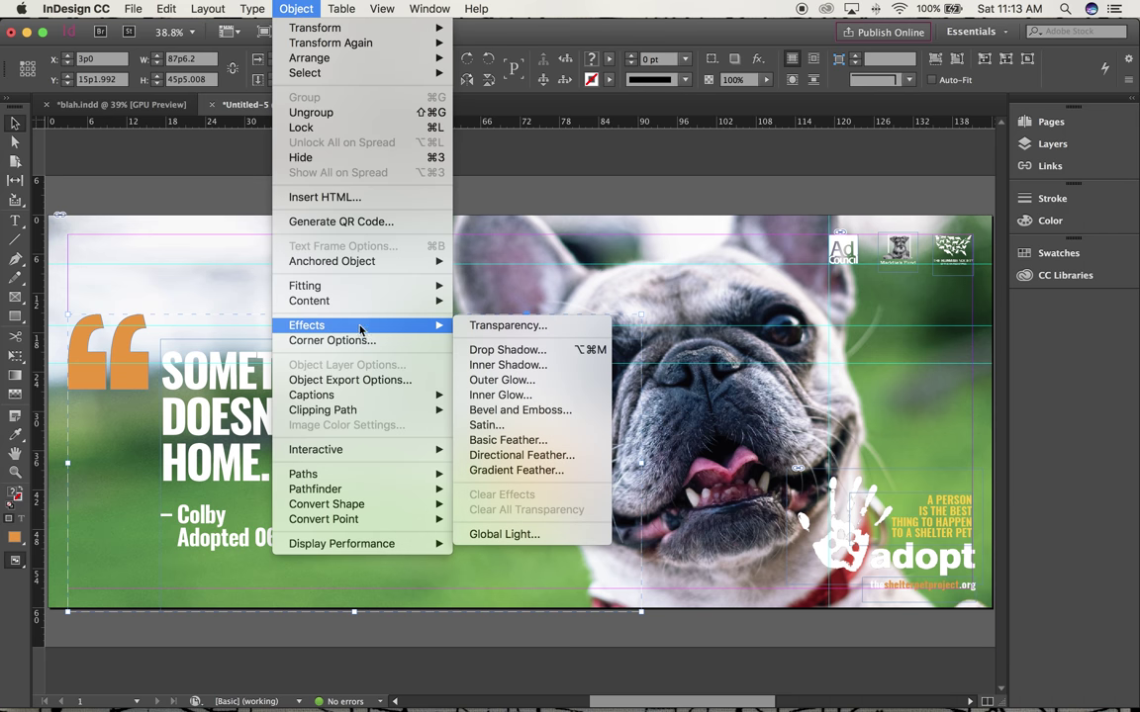
left_click(519, 354)
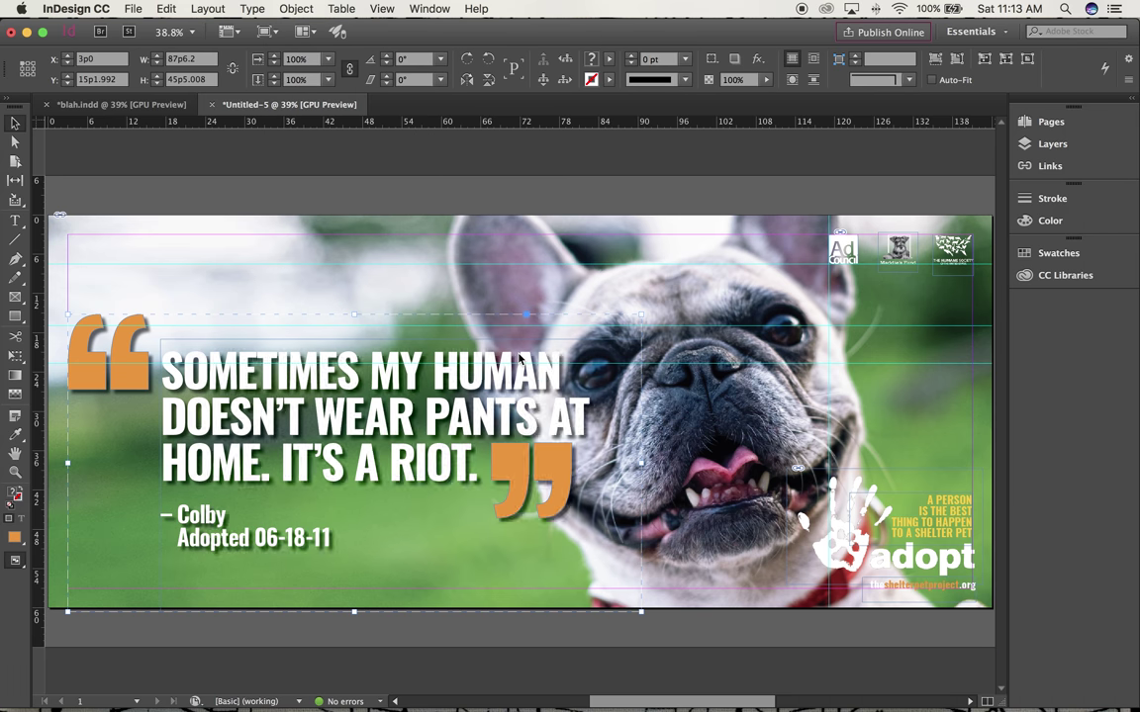
left_click_drag(344, 284, 557, 281)
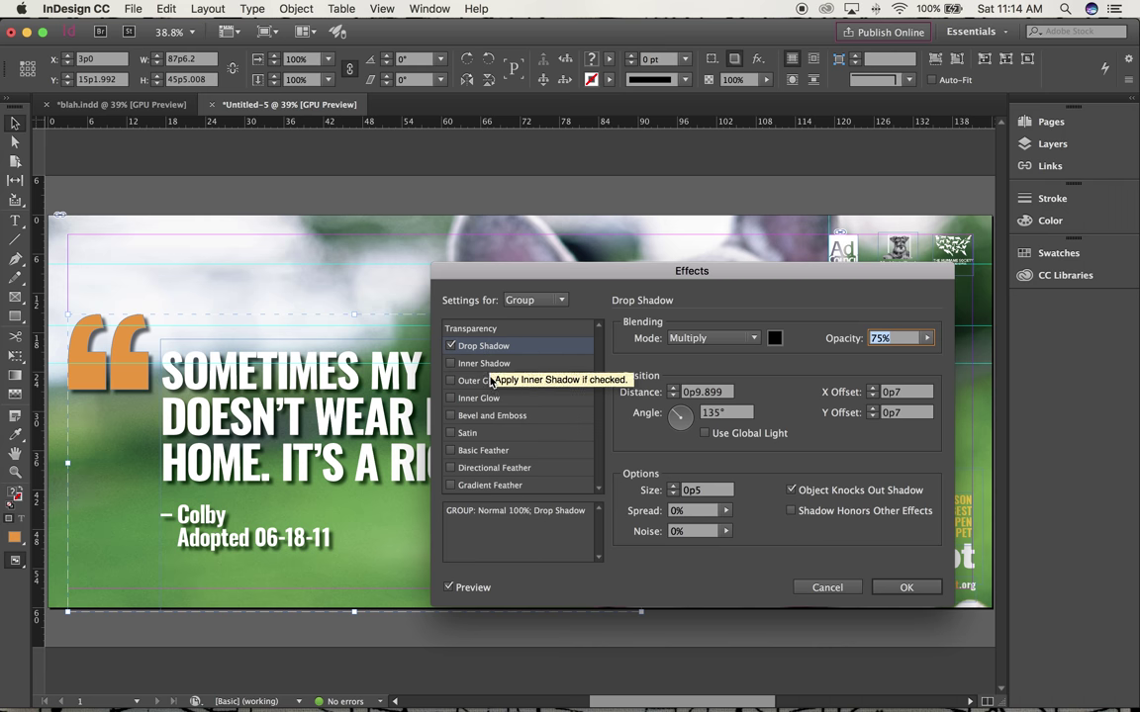
Try an inner glow on the quote group, remove it and return to the drop shadow settings
left_click(521, 399)
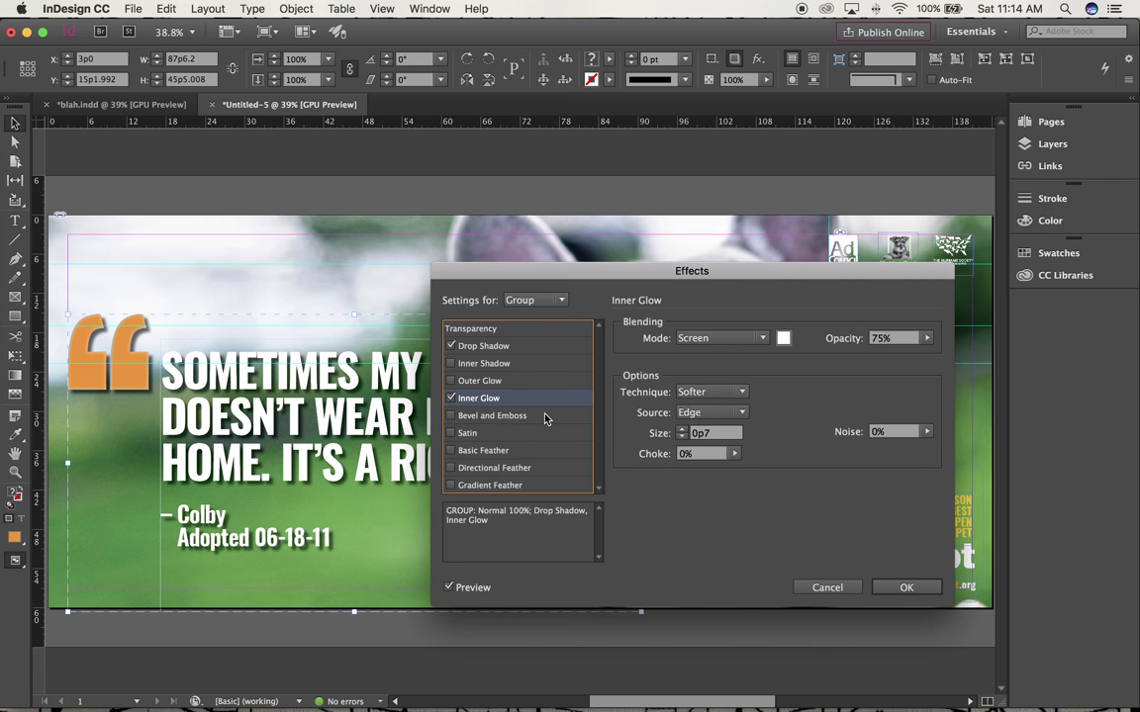
left_click(451, 399)
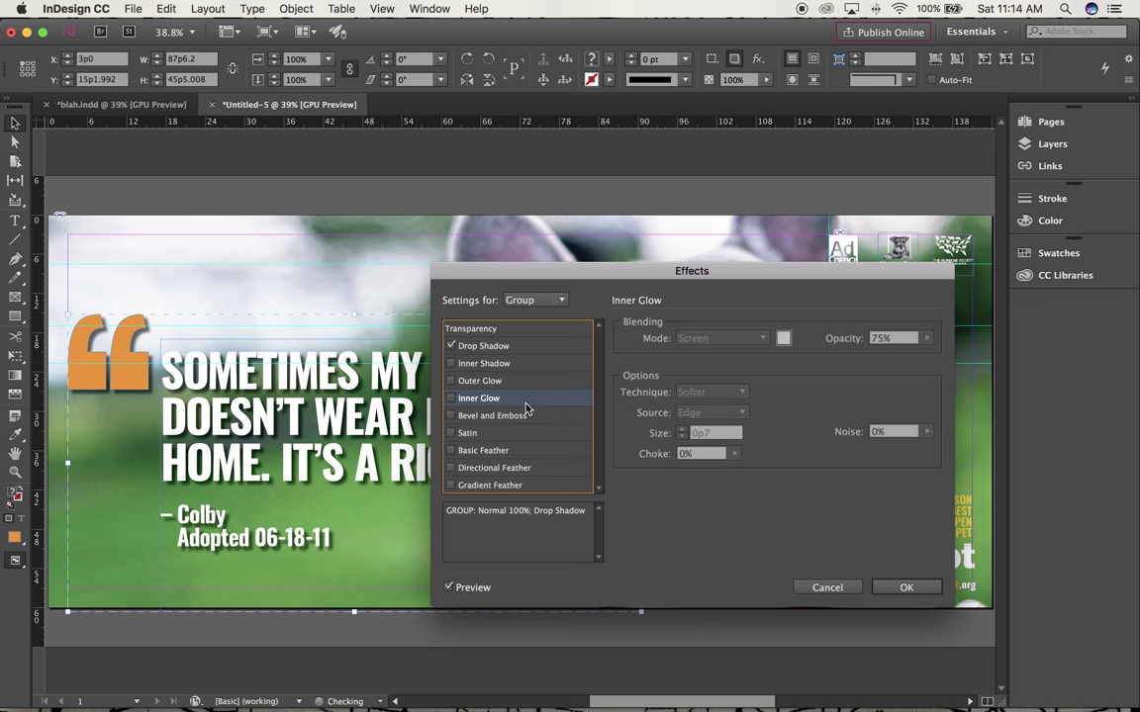
left_click(521, 349)
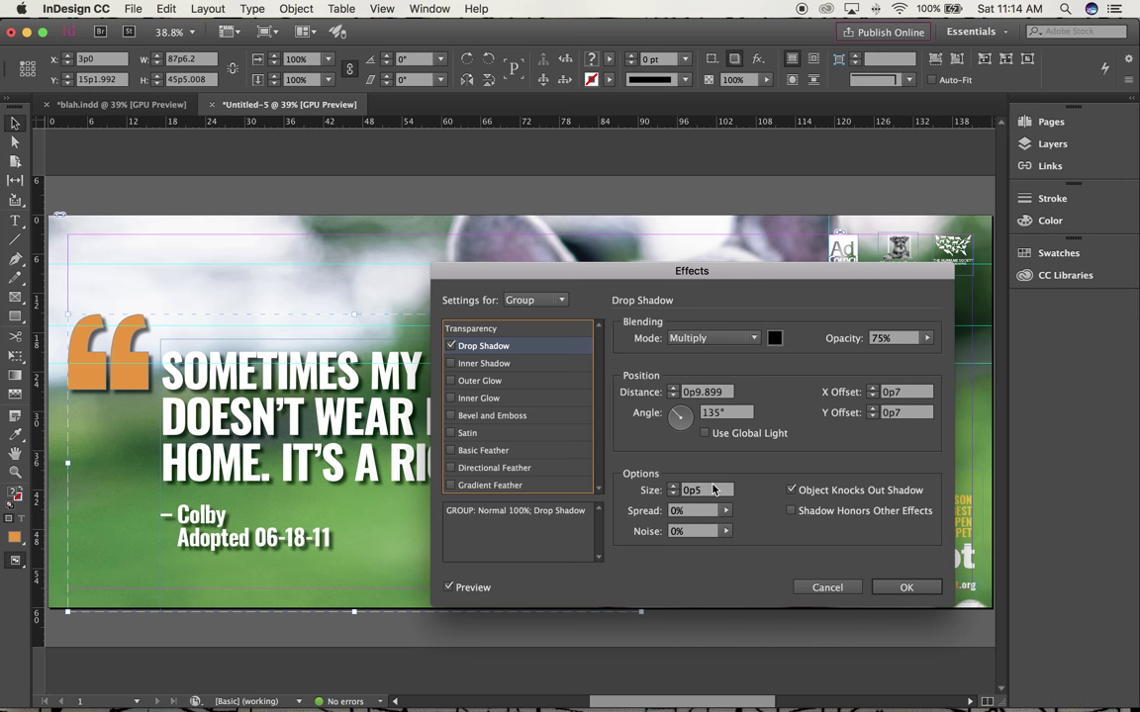
Set the quote group's drop shadow to size 1p0 and opacity 60%, and apply it
left_click(663, 490)
type("1p0")
key("Tab")
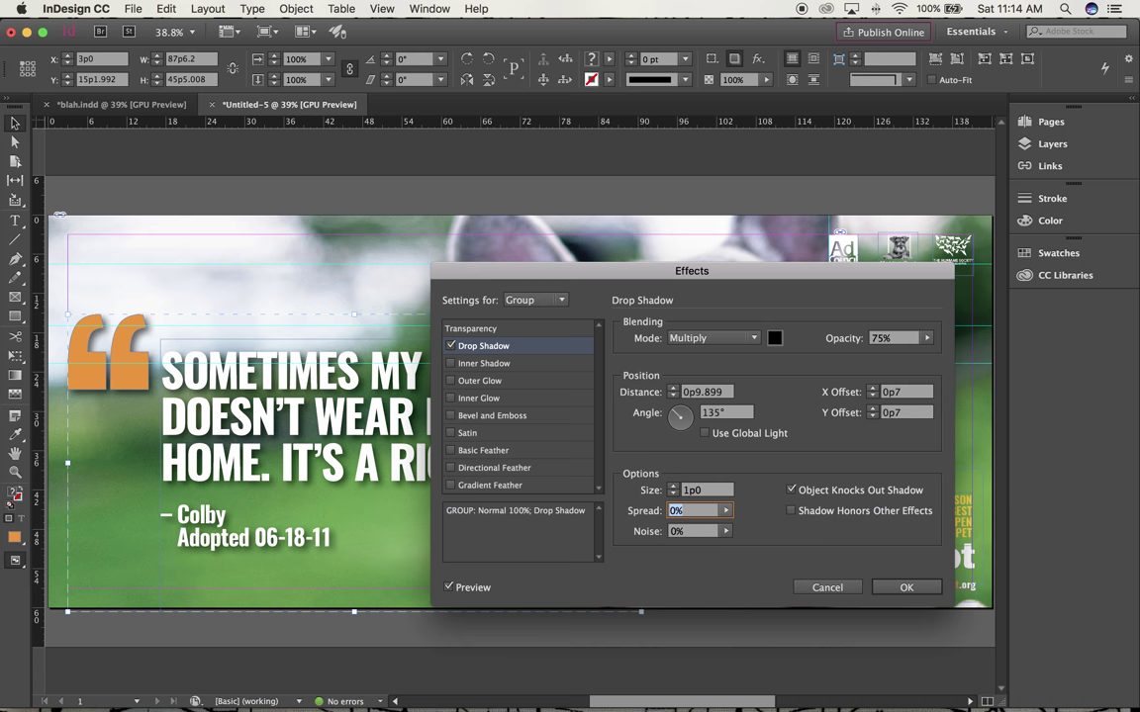
left_click_drag(879, 340, 875, 340)
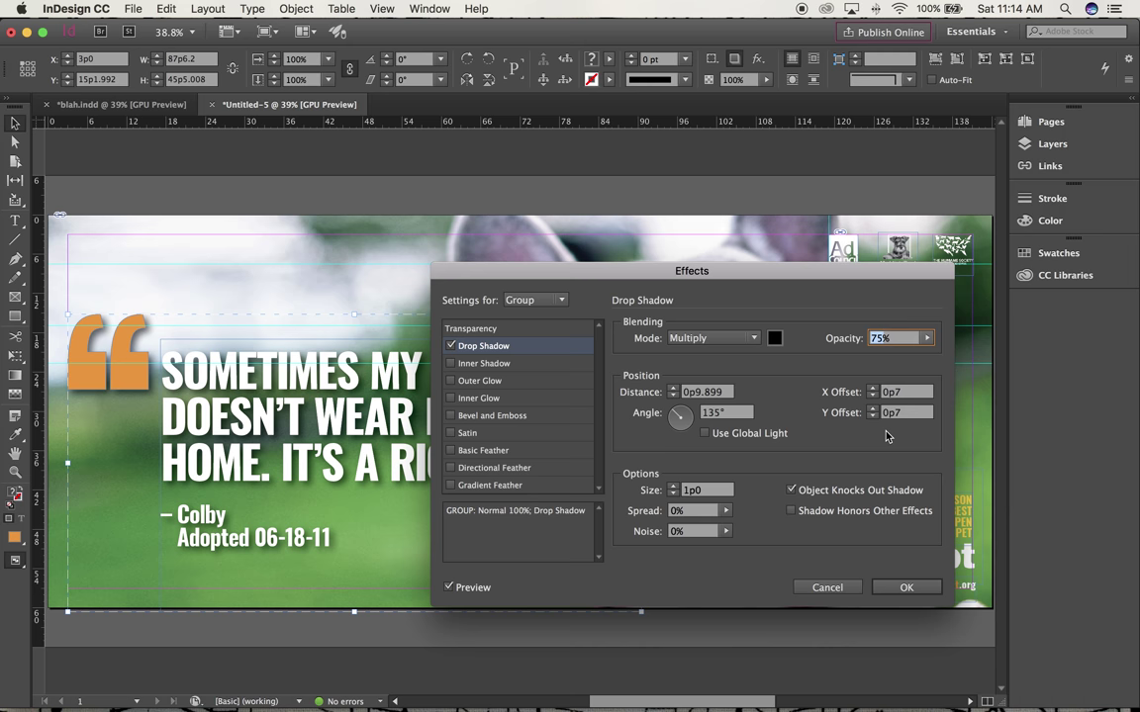
type("60")
left_click(703, 392)
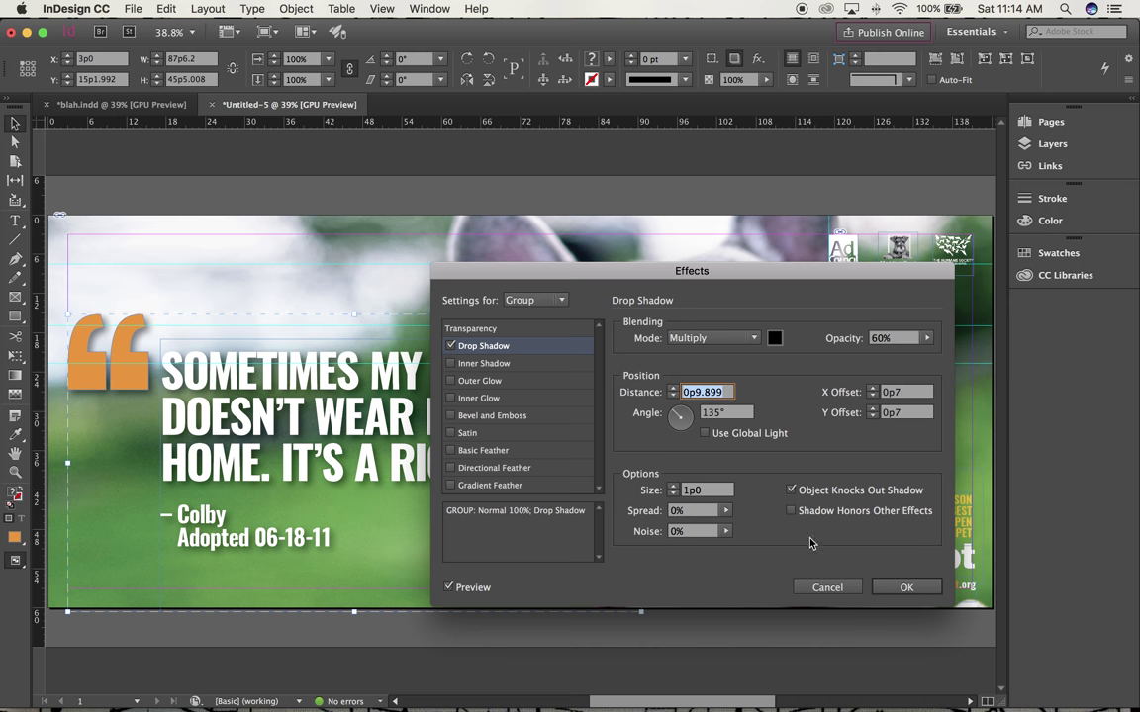
left_click(907, 587)
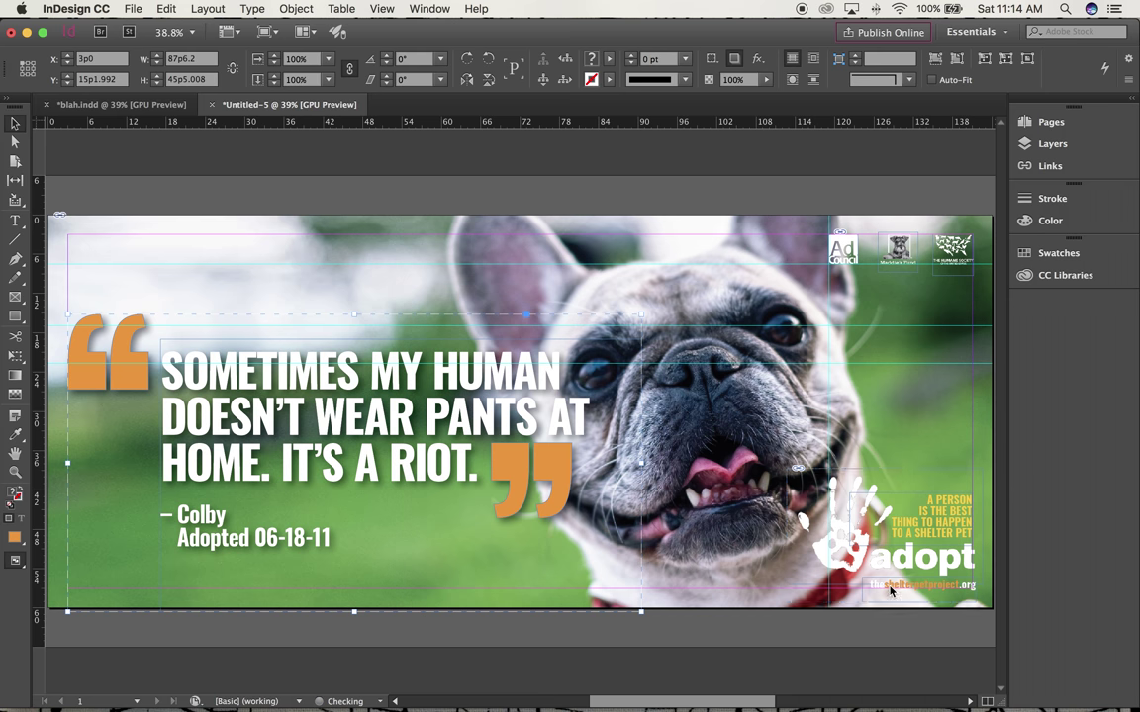
Add a drop shadow with 60% opacity and 1p size to the adopt logo and tagline group
left_click(920, 516)
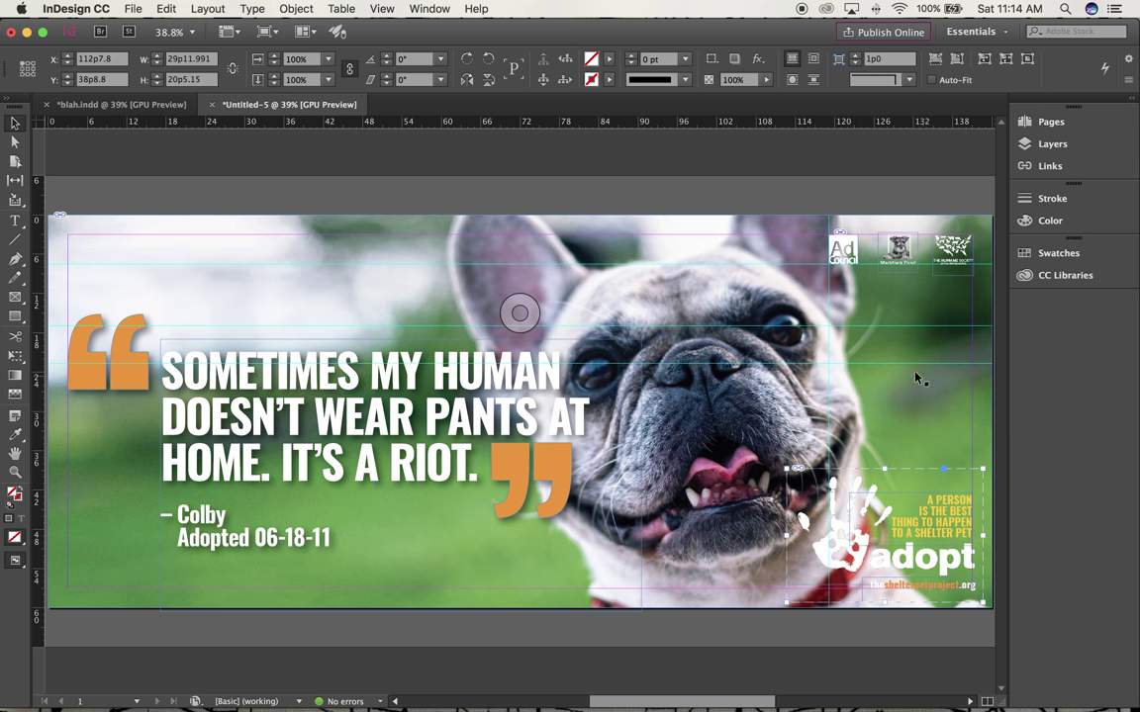
left_click(289, 10)
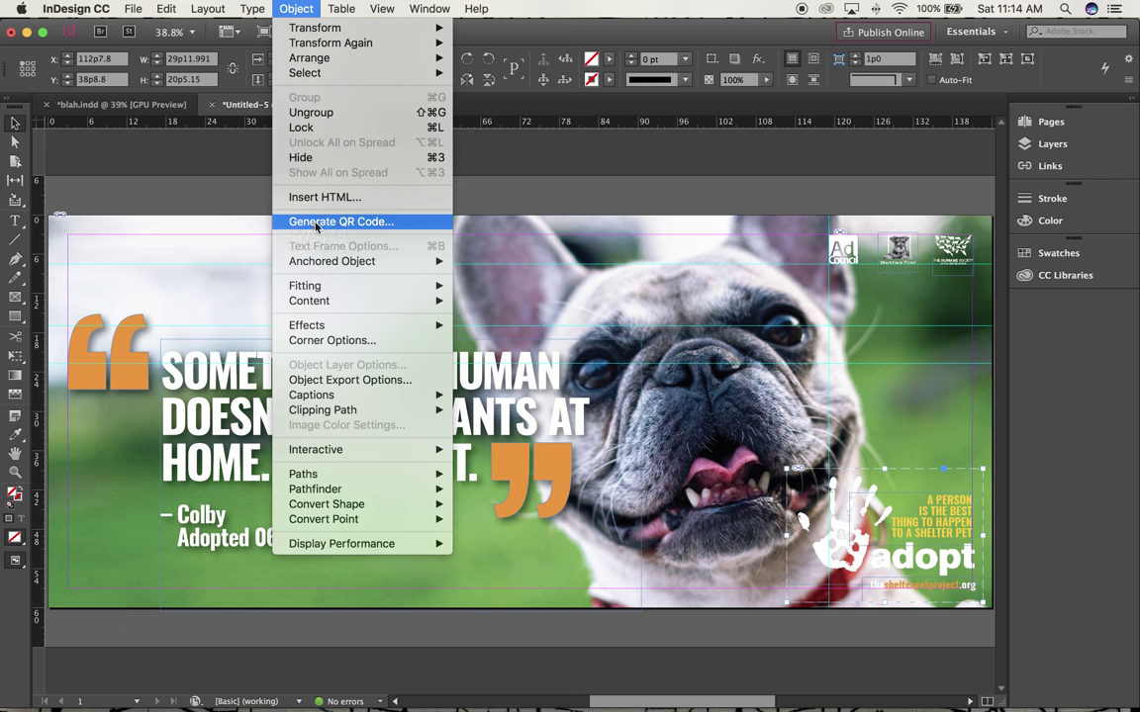
mouse_move(336, 326)
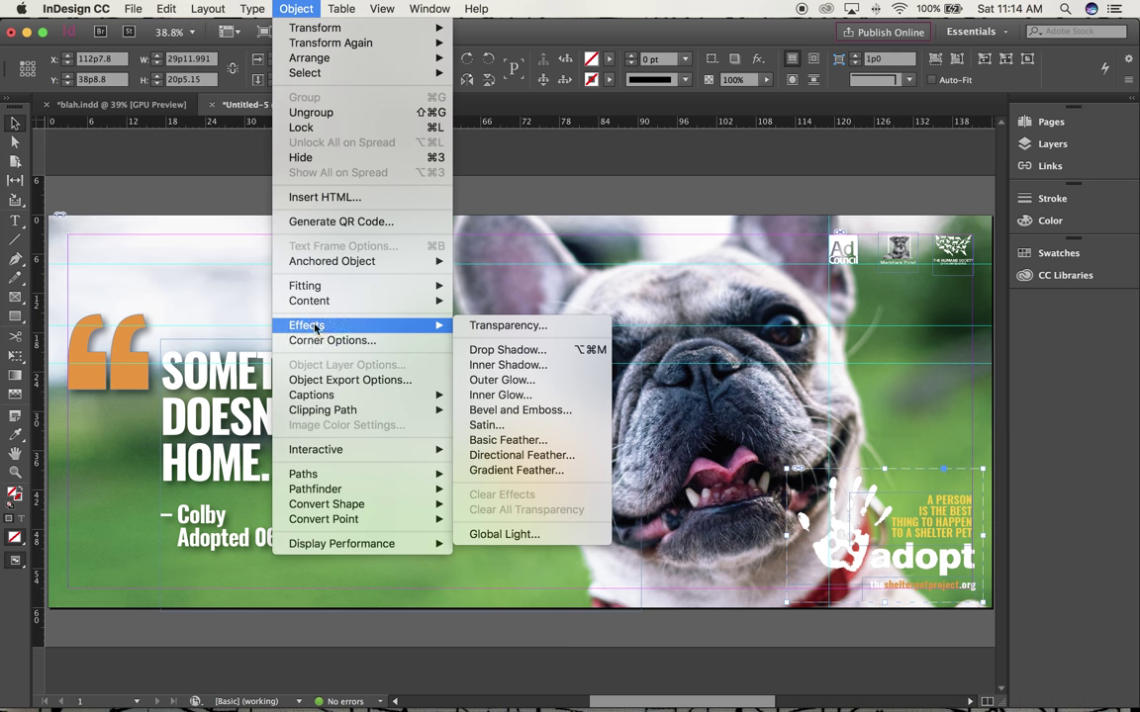
left_click(504, 351)
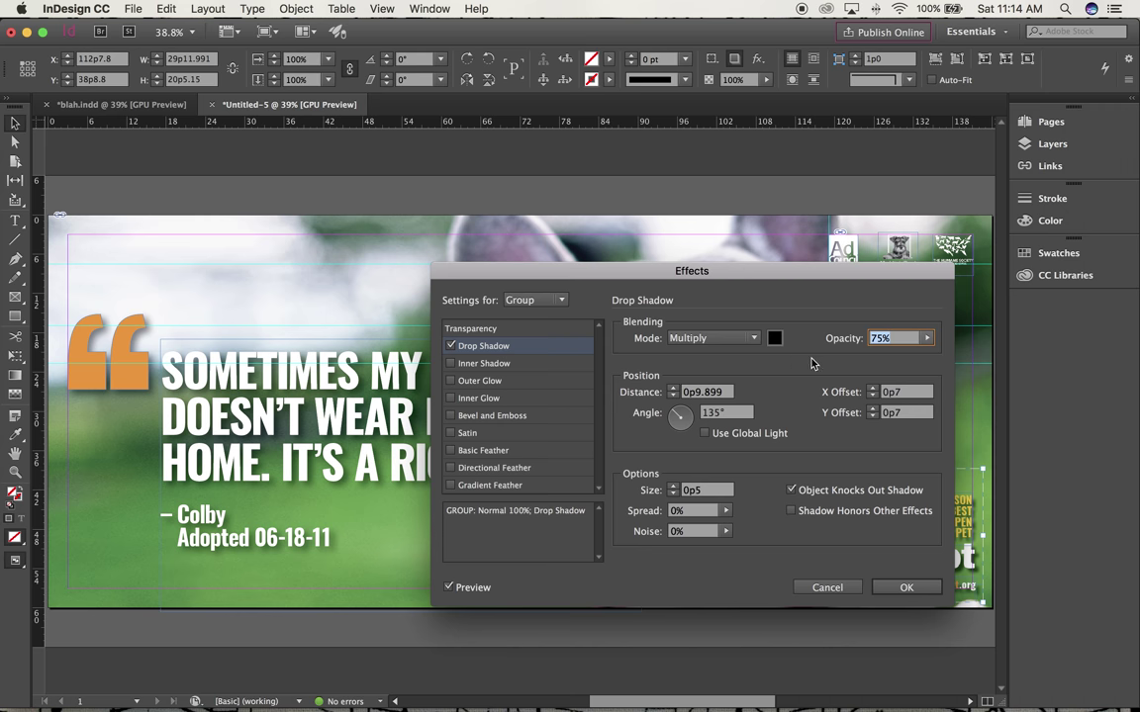
type("60")
key("Tab")
key("Tab")
key("Tab")
key("Tab")
key("Tab")
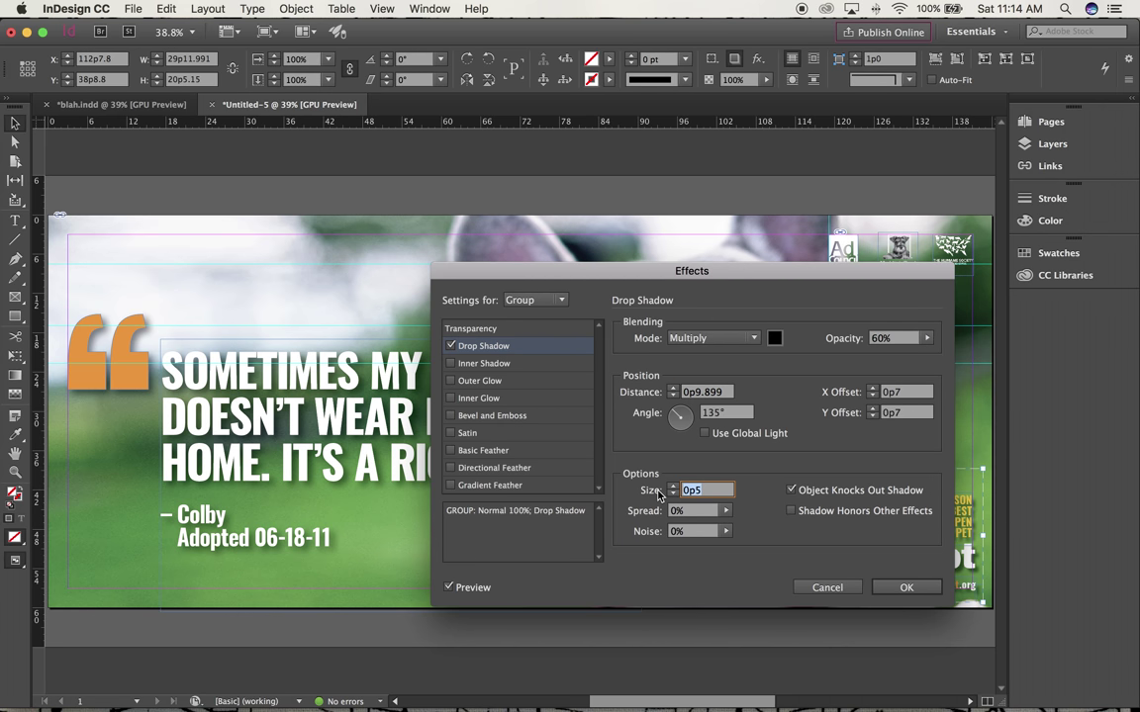
type("1p")
key("Return")
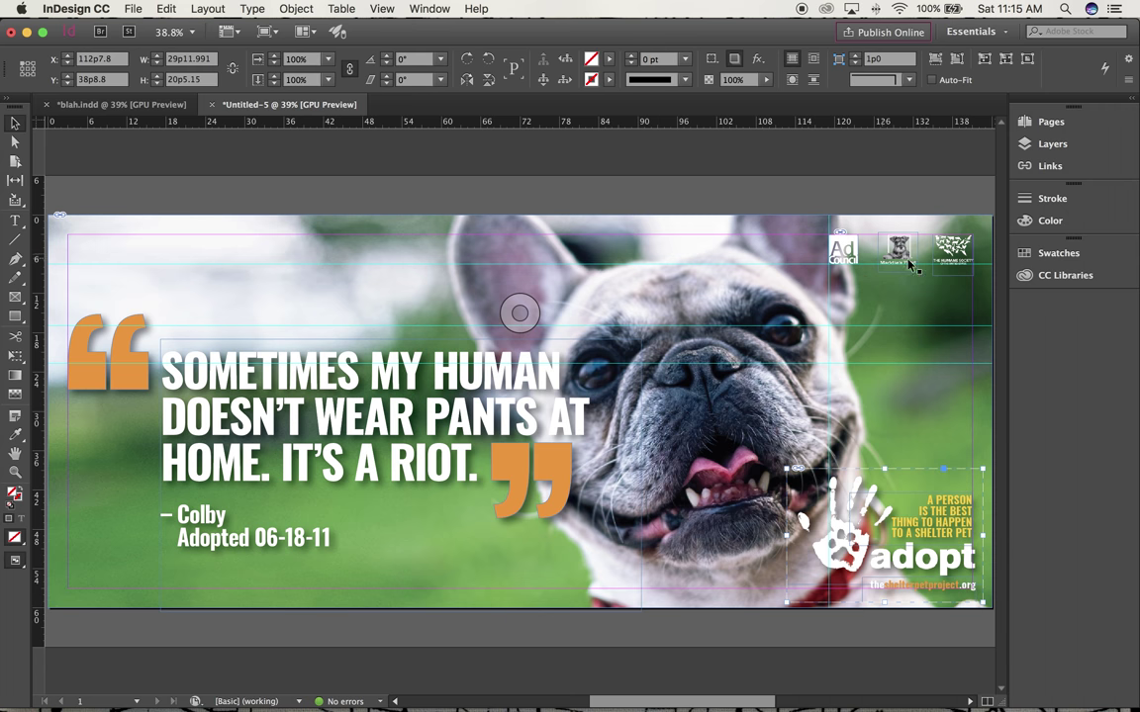
Deselect everything and save the document to the Desktop as "Pet billboard" with an underscore and the designer's name appended
left_click(657, 202)
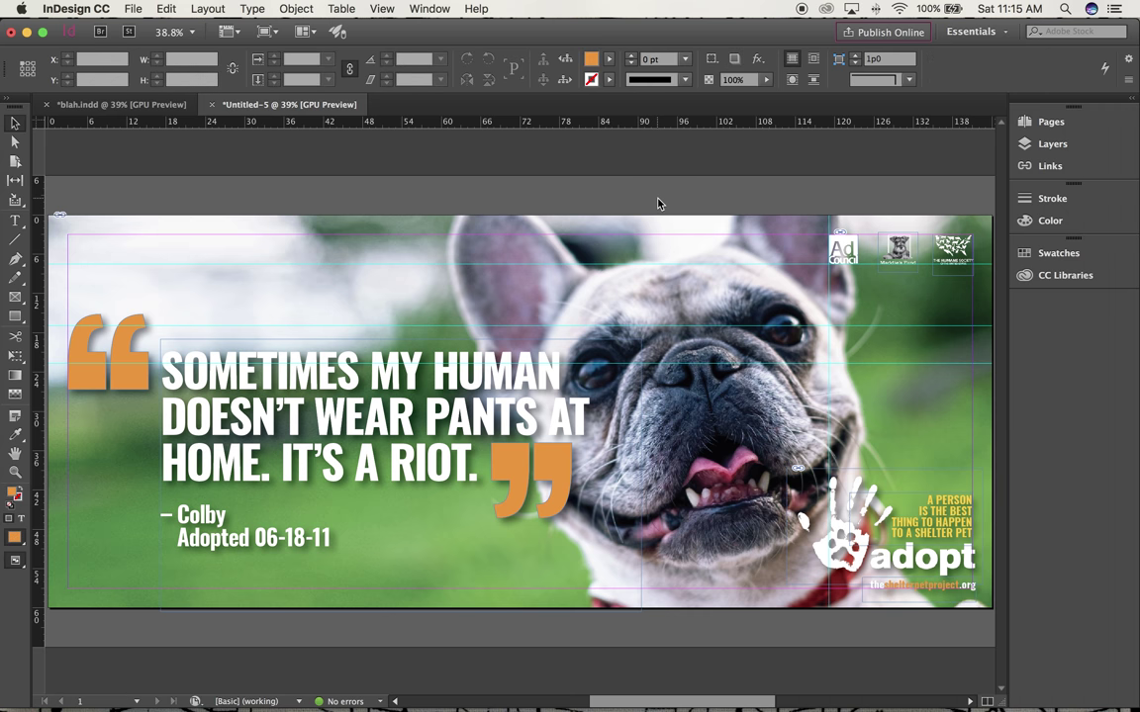
key("super+s")
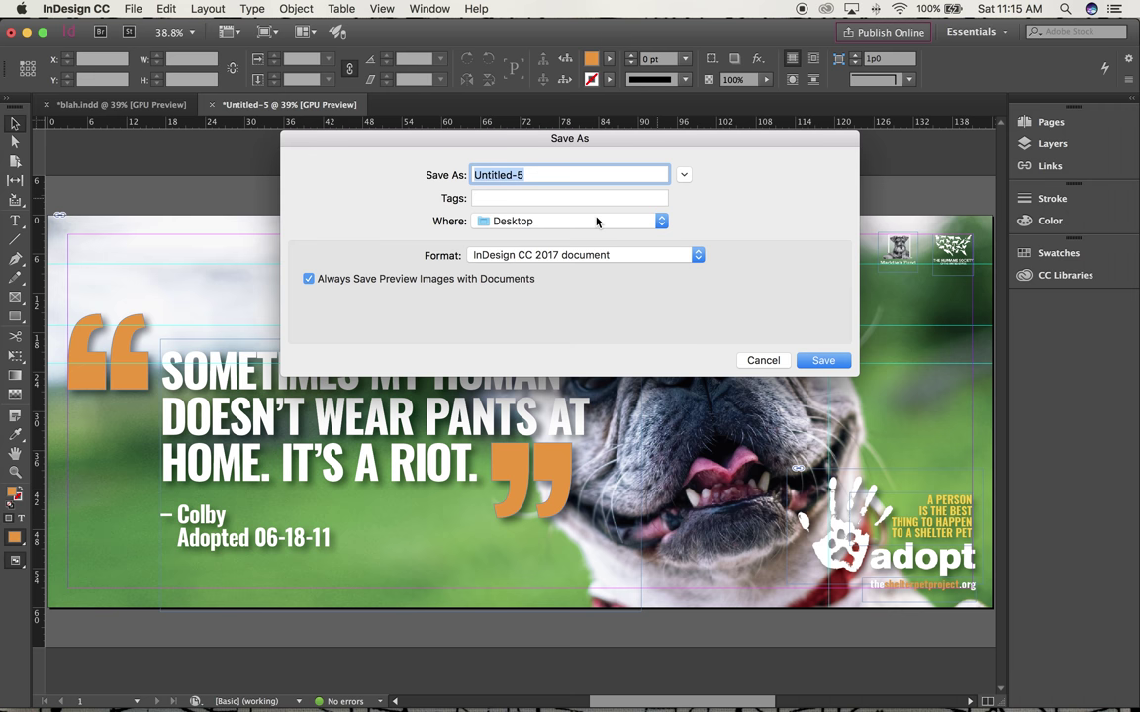
type("Pet billboard_curtis")
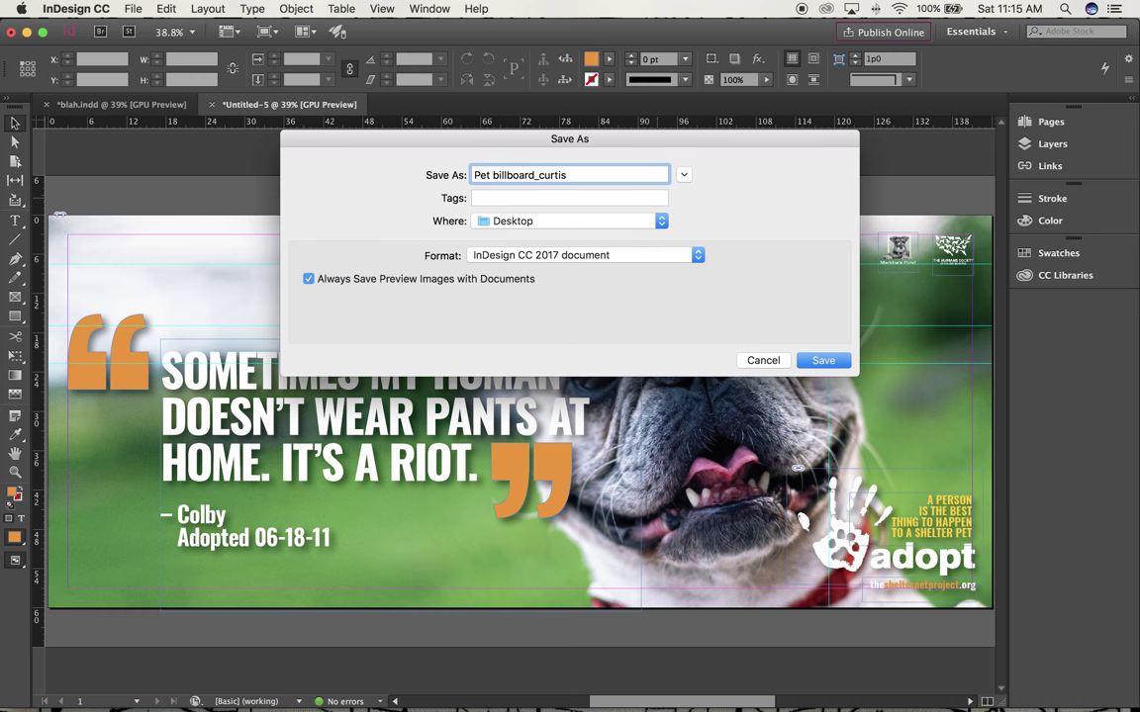
key("Return")
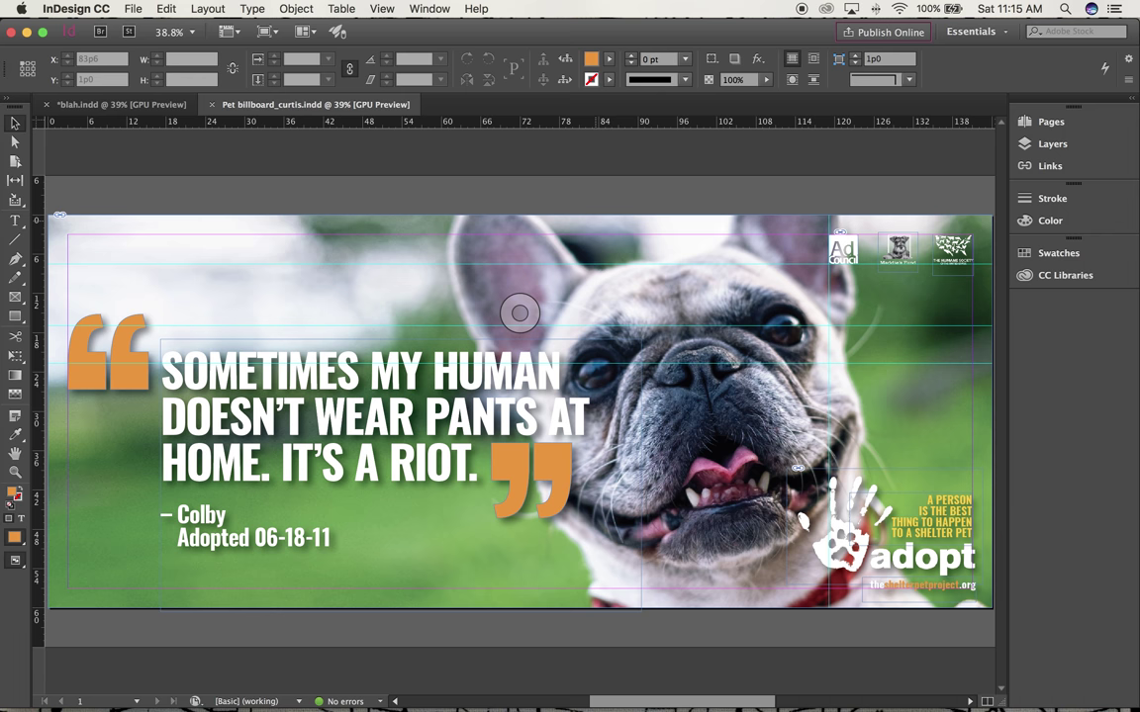
left_click(209, 10)
mouse_move(247, 30)
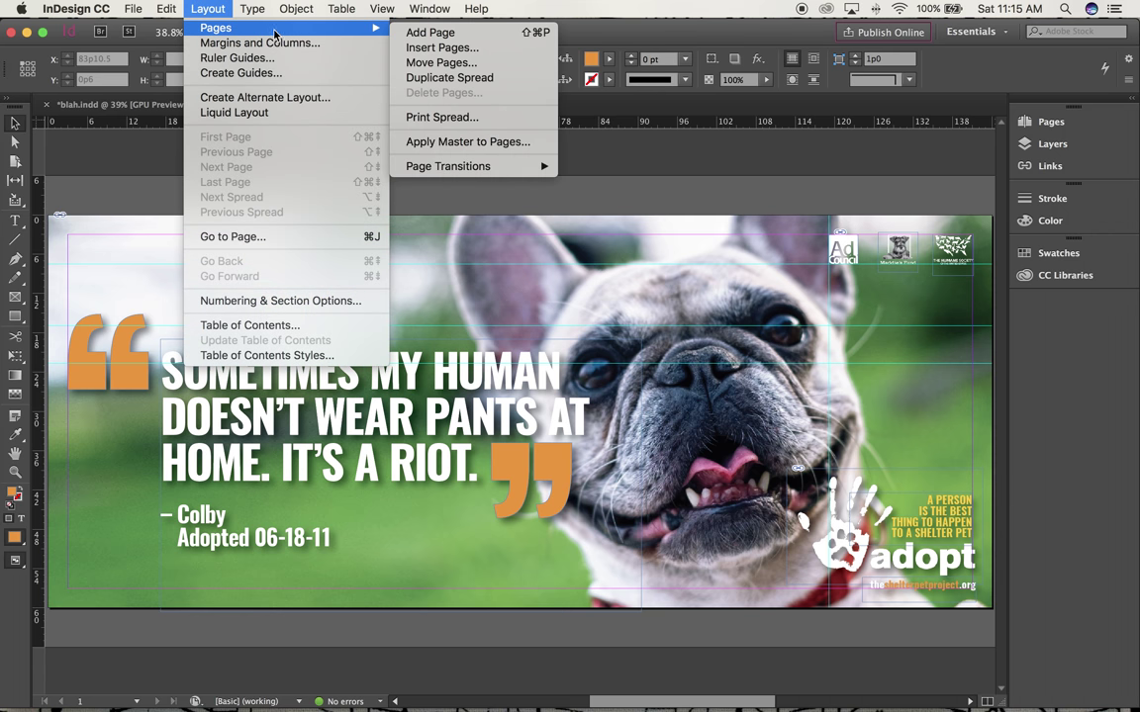
left_click(452, 50)
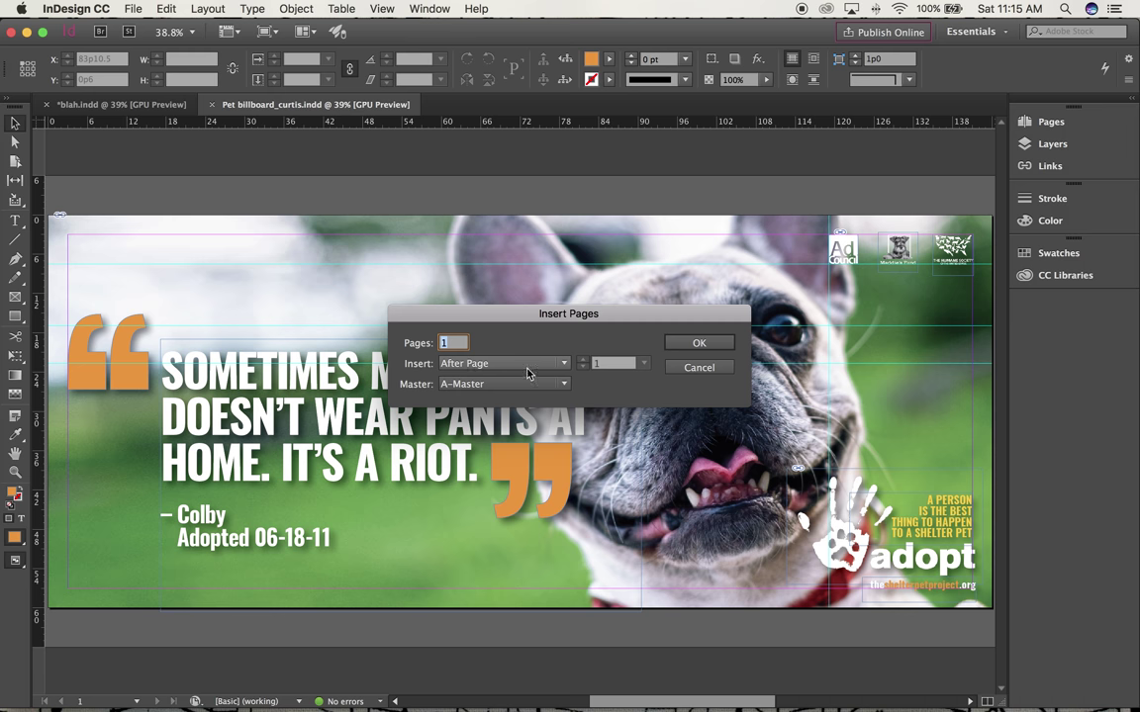
left_click(494, 366)
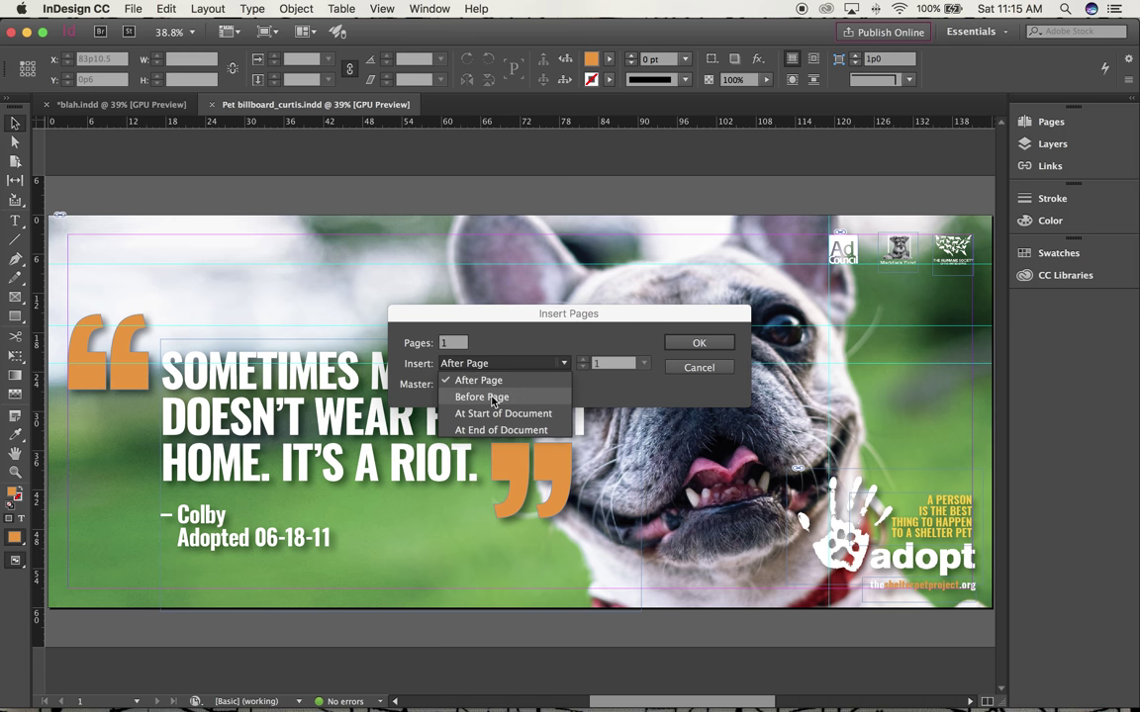
left_click(521, 338)
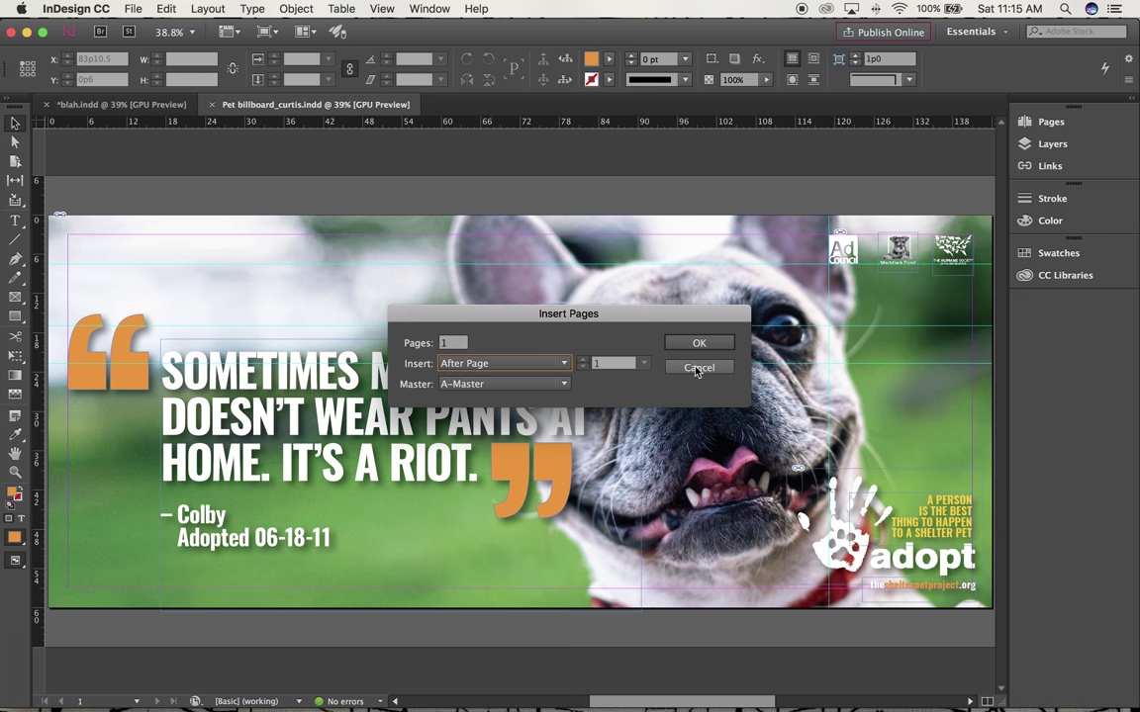
left_click(697, 368)
Insert one page after page 1 based on A-Master
left_click(286, 9)
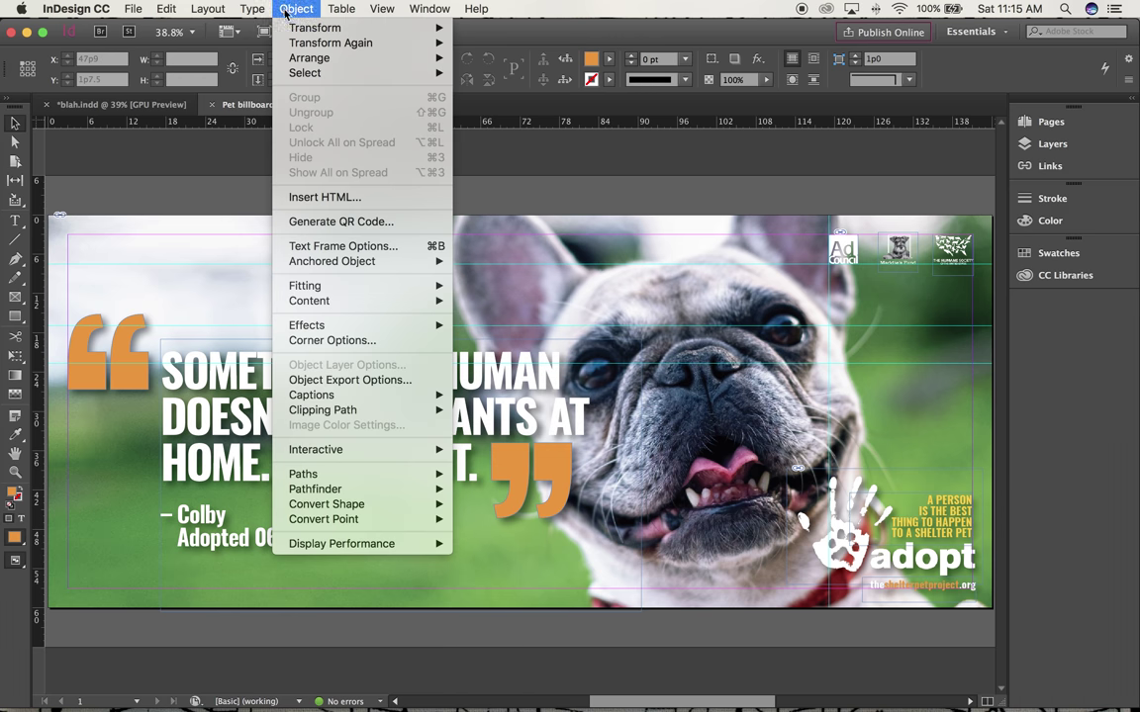
mouse_move(210, 9)
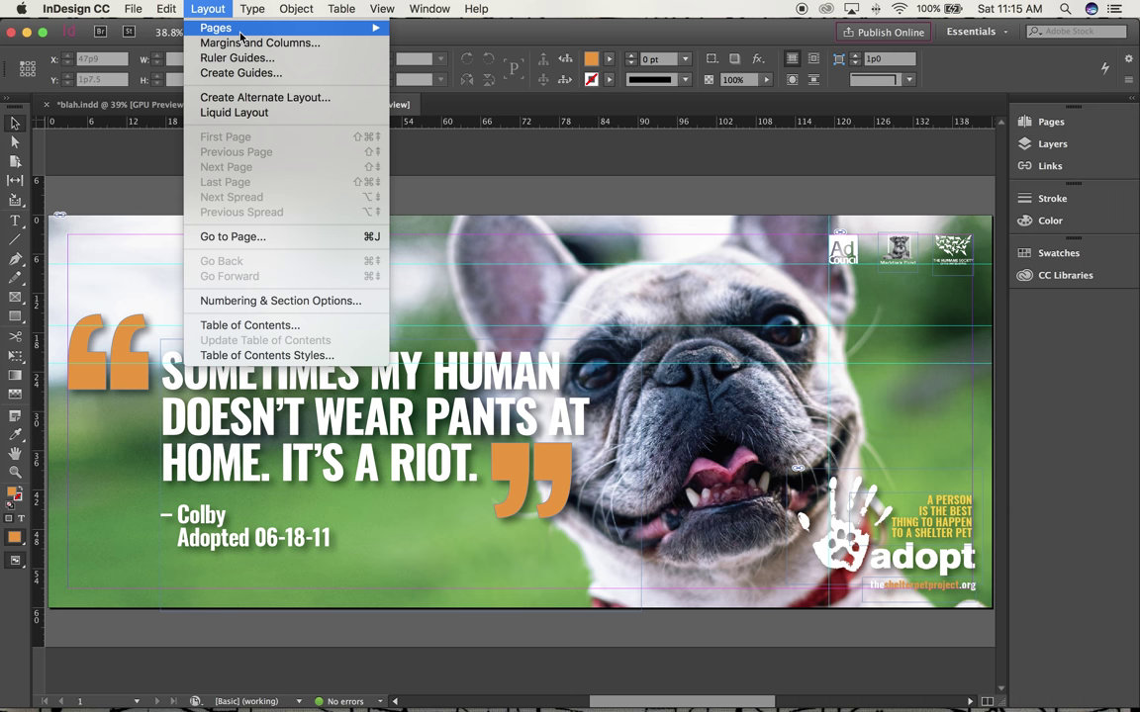
mouse_move(374, 27)
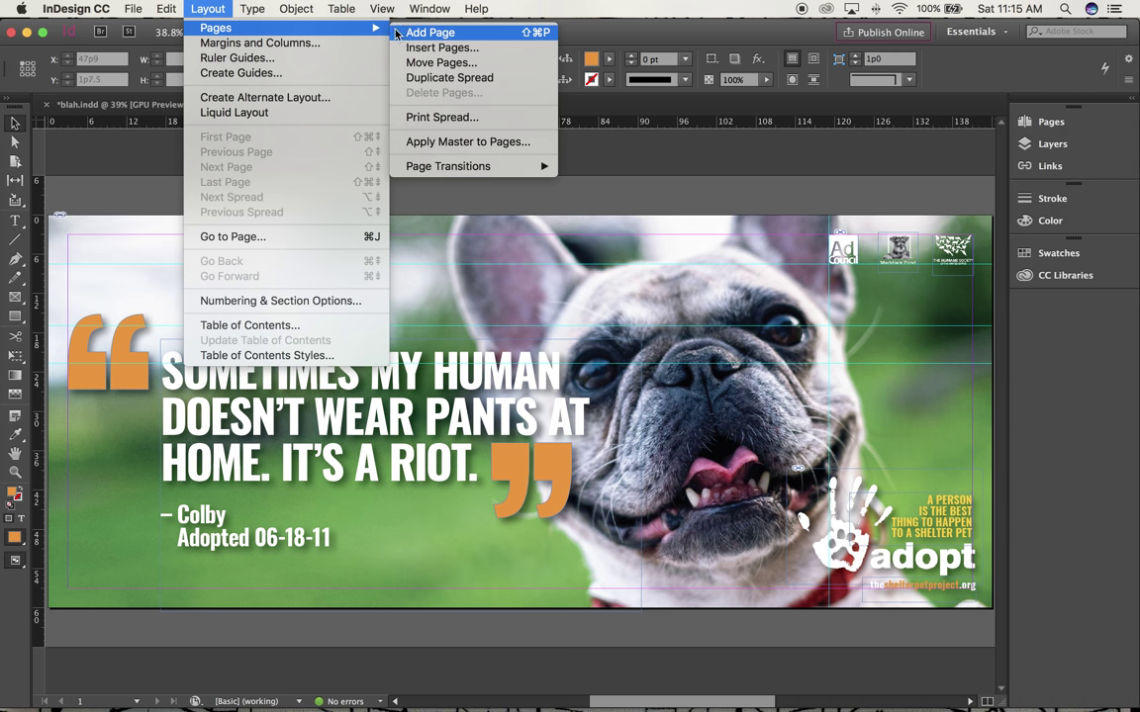
left_click(429, 49)
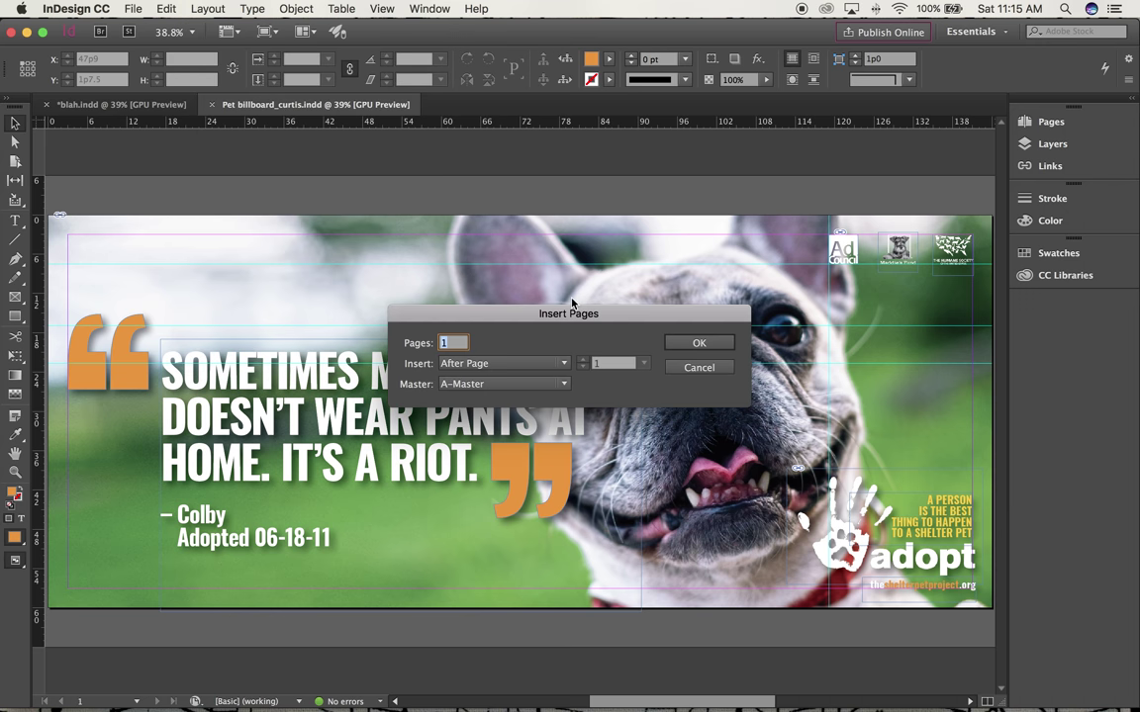
left_click(693, 343)
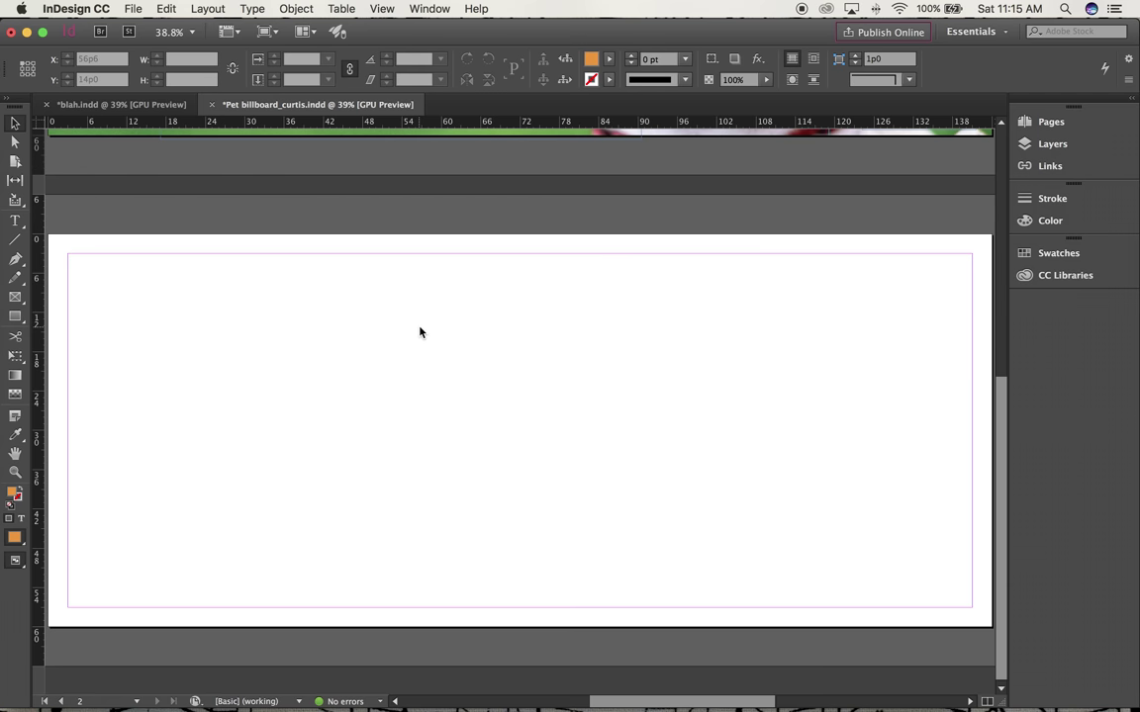
left_click(208, 9)
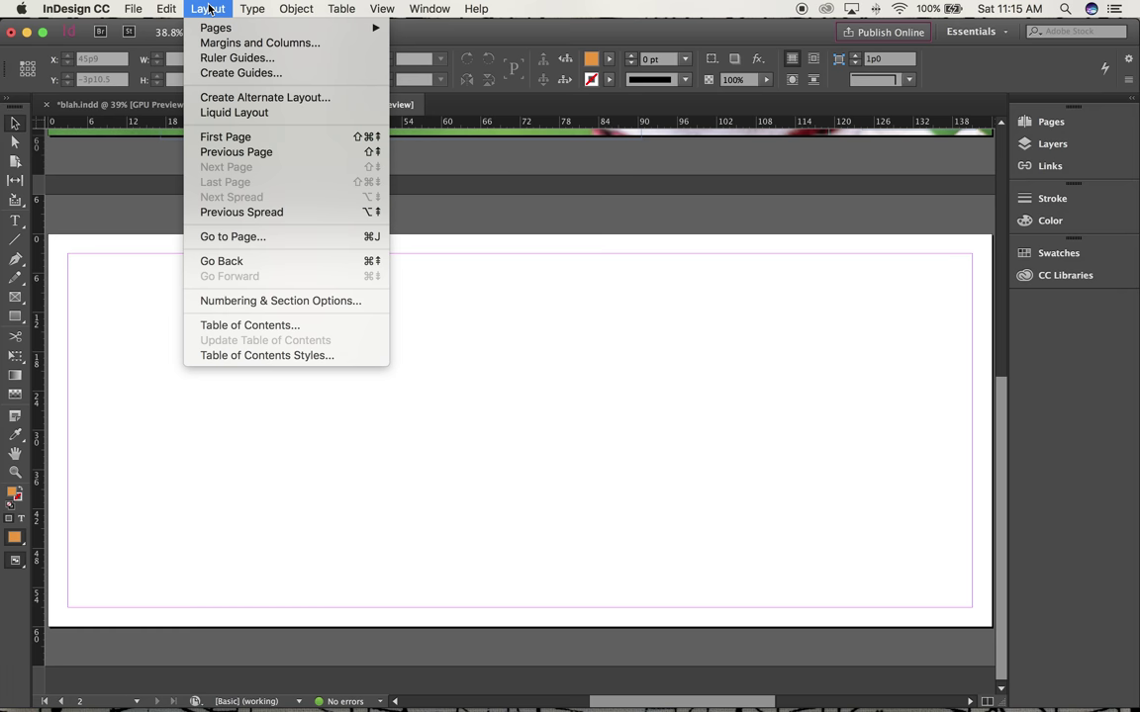
left_click(238, 239)
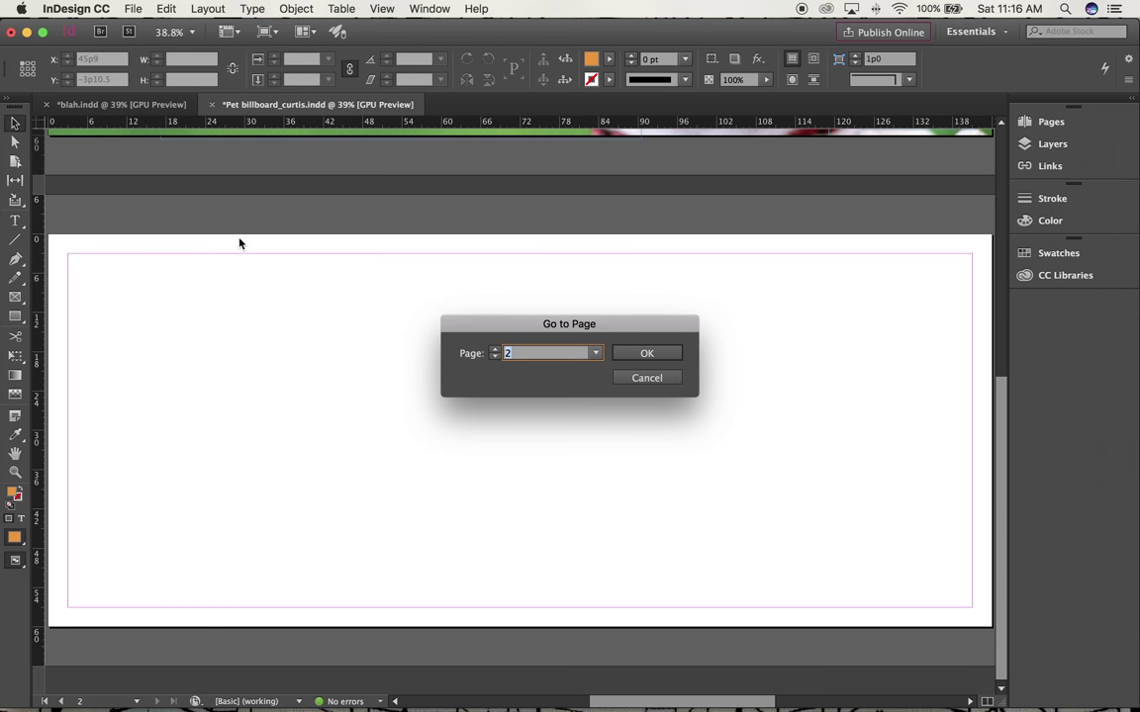
left_click(647, 378)
left_click(205, 9)
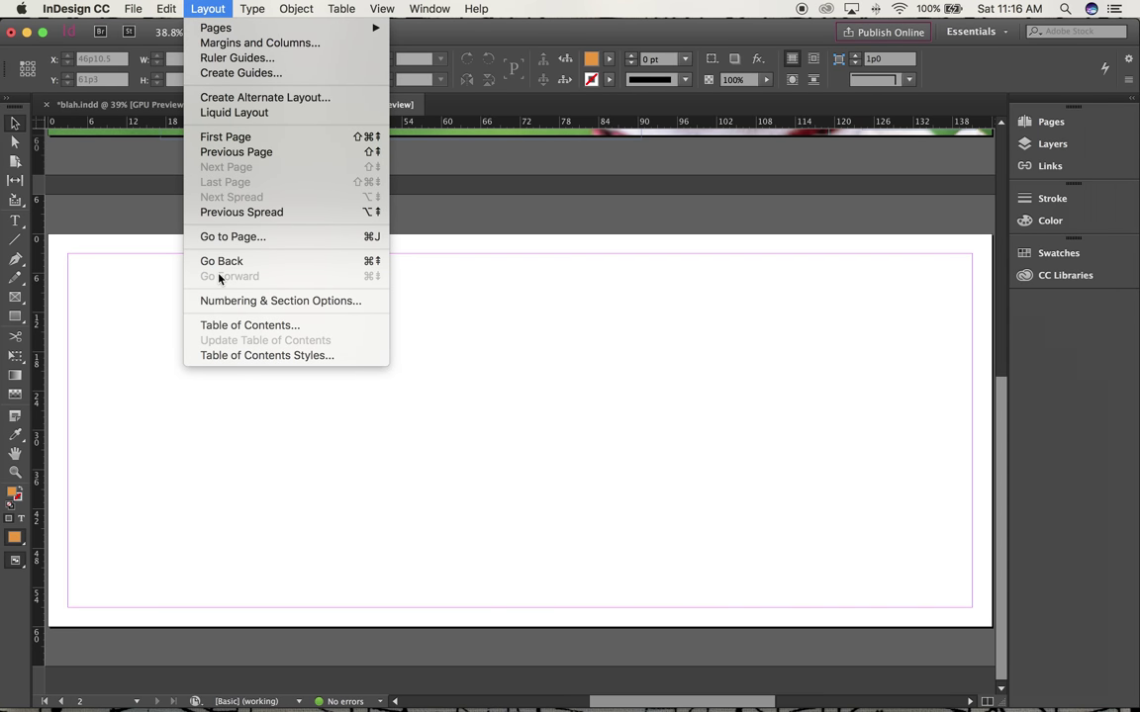
key("Escape")
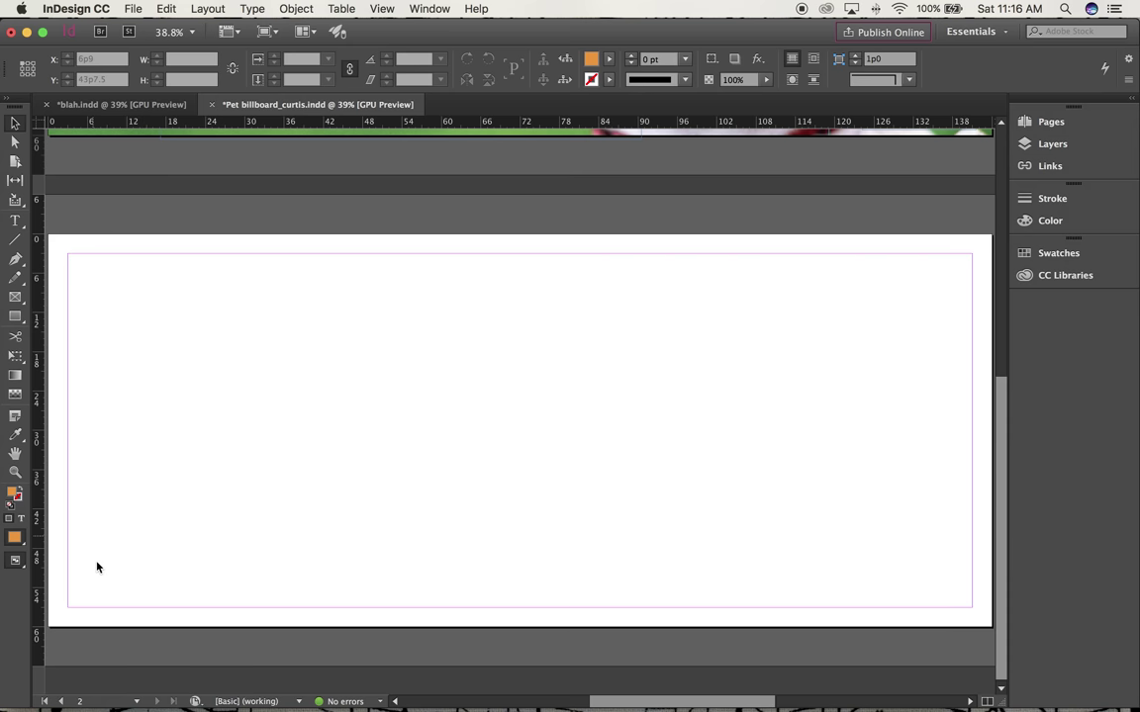
Go to page 1 and copy all the billboard objects on it
left_click(137, 702)
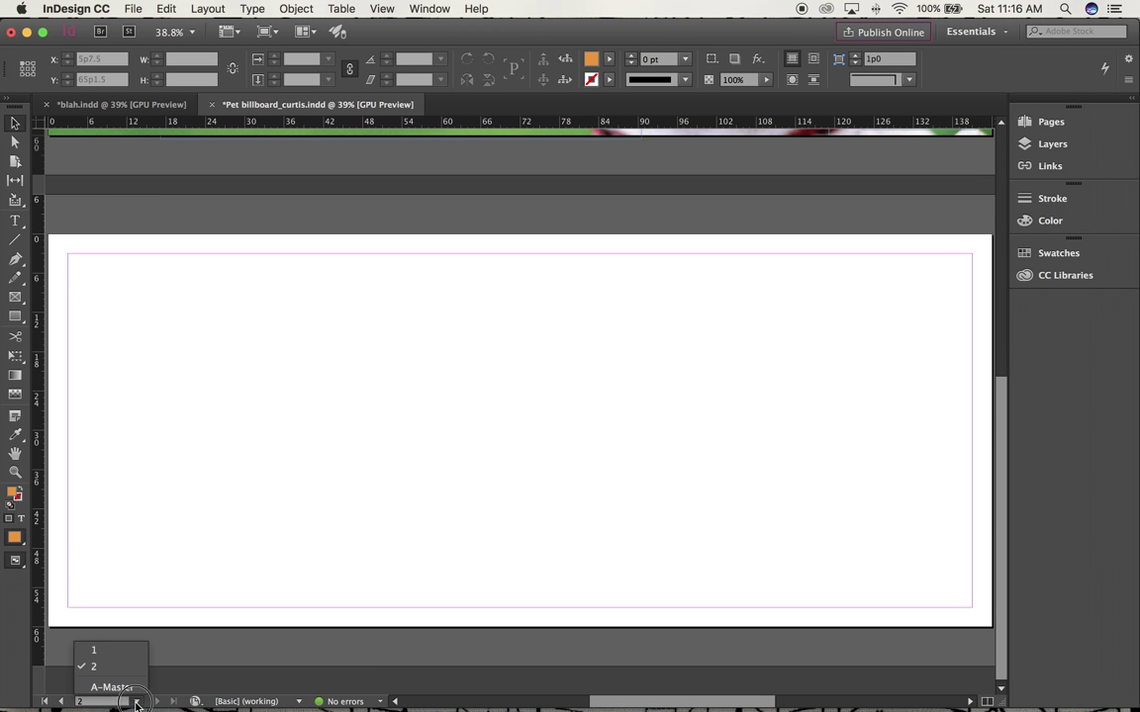
left_click(131, 651)
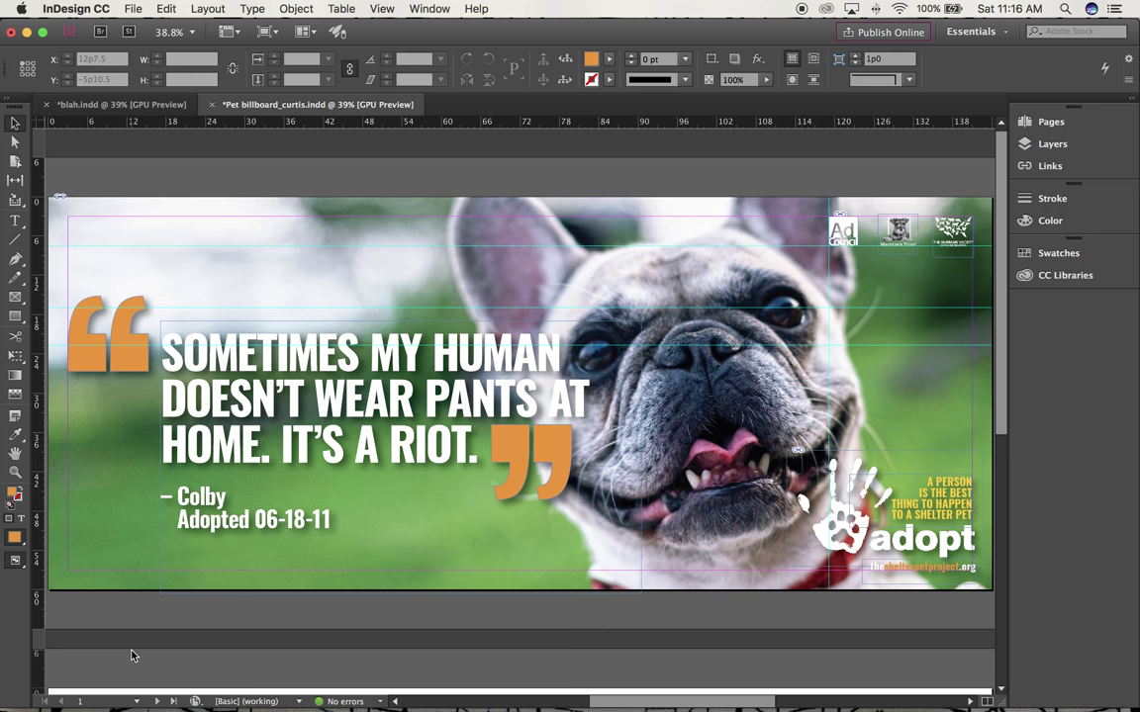
key("super+a")
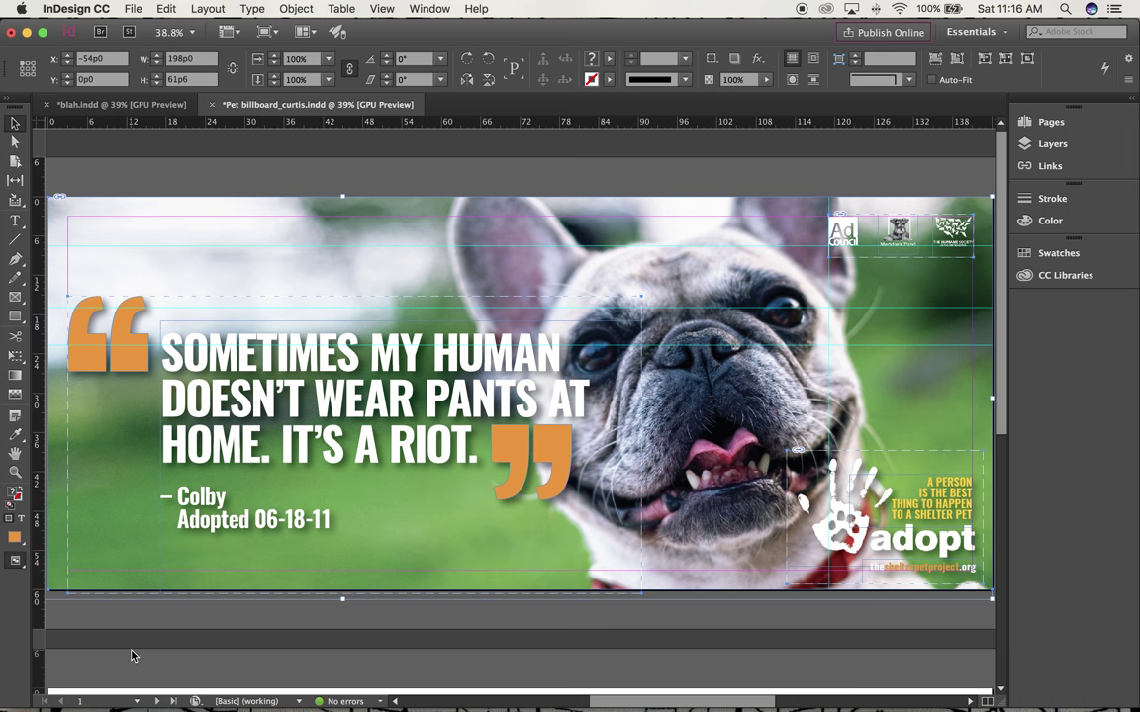
left_click(164, 10)
left_click(179, 83)
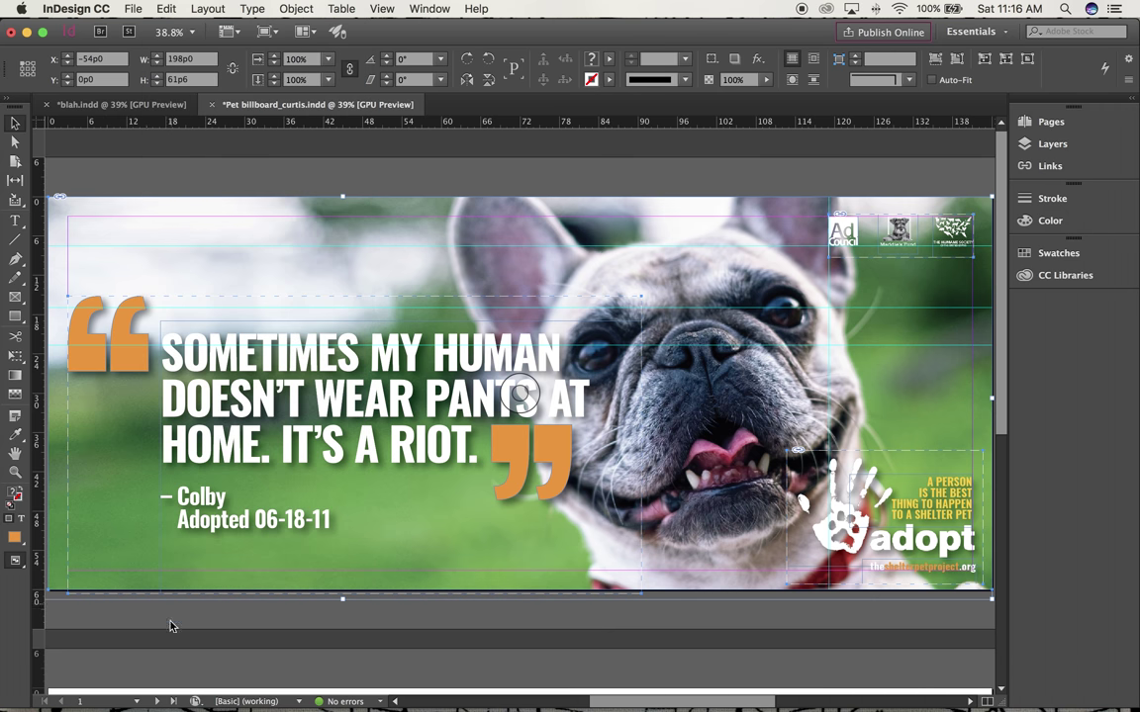
Paste the copied billboard artwork in place on page 2 and deselect it
left_click(137, 700)
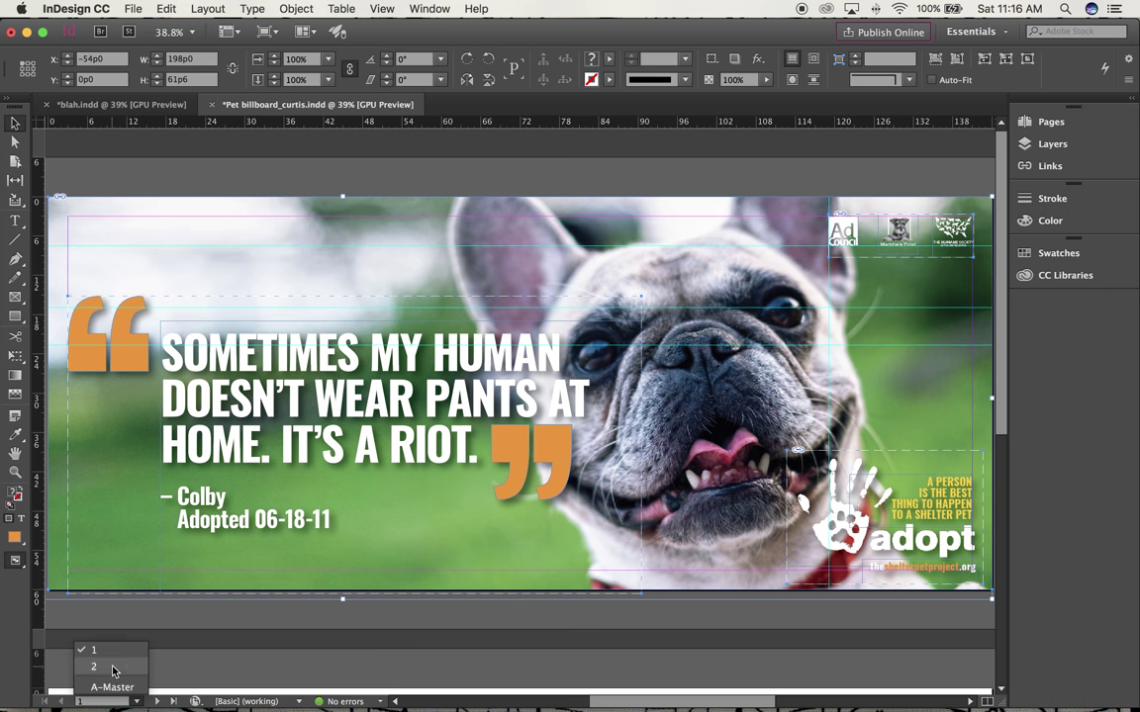
left_click(112, 672)
left_click(112, 672)
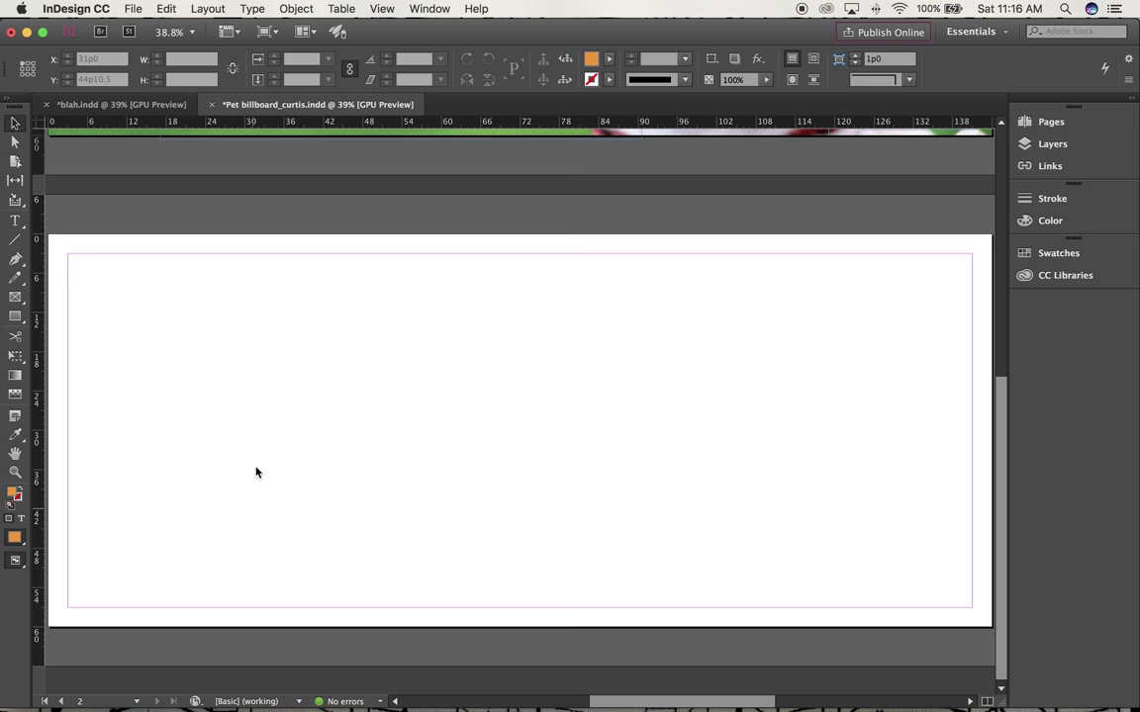
left_click(165, 8)
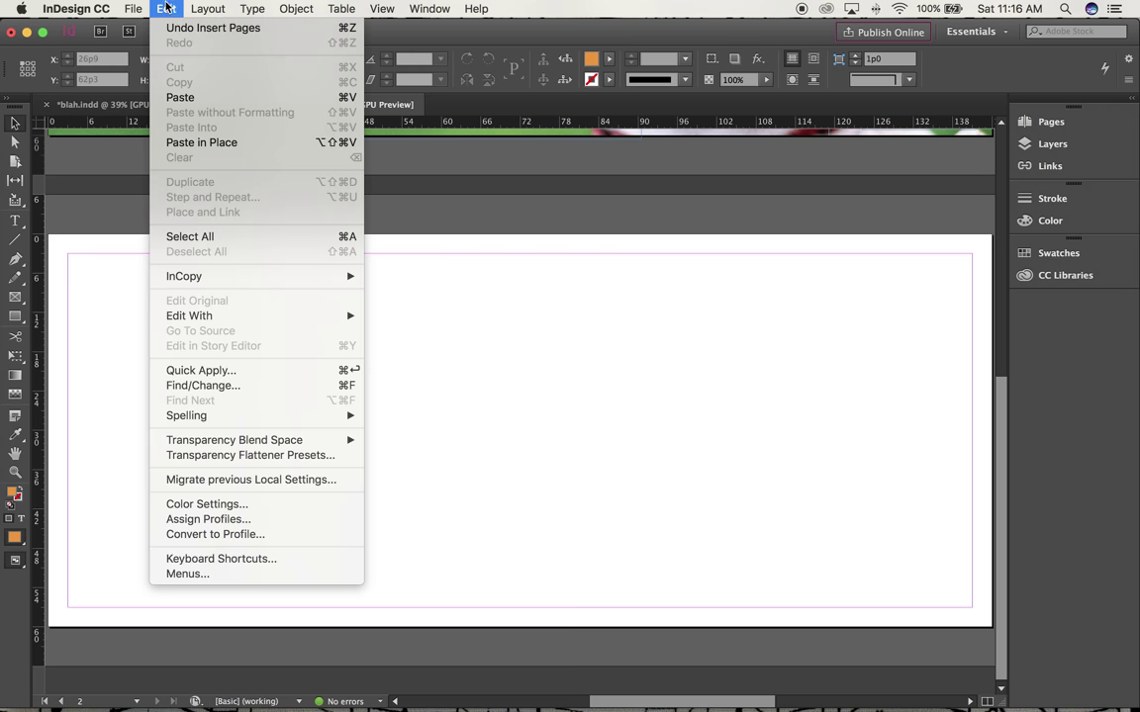
left_click(198, 142)
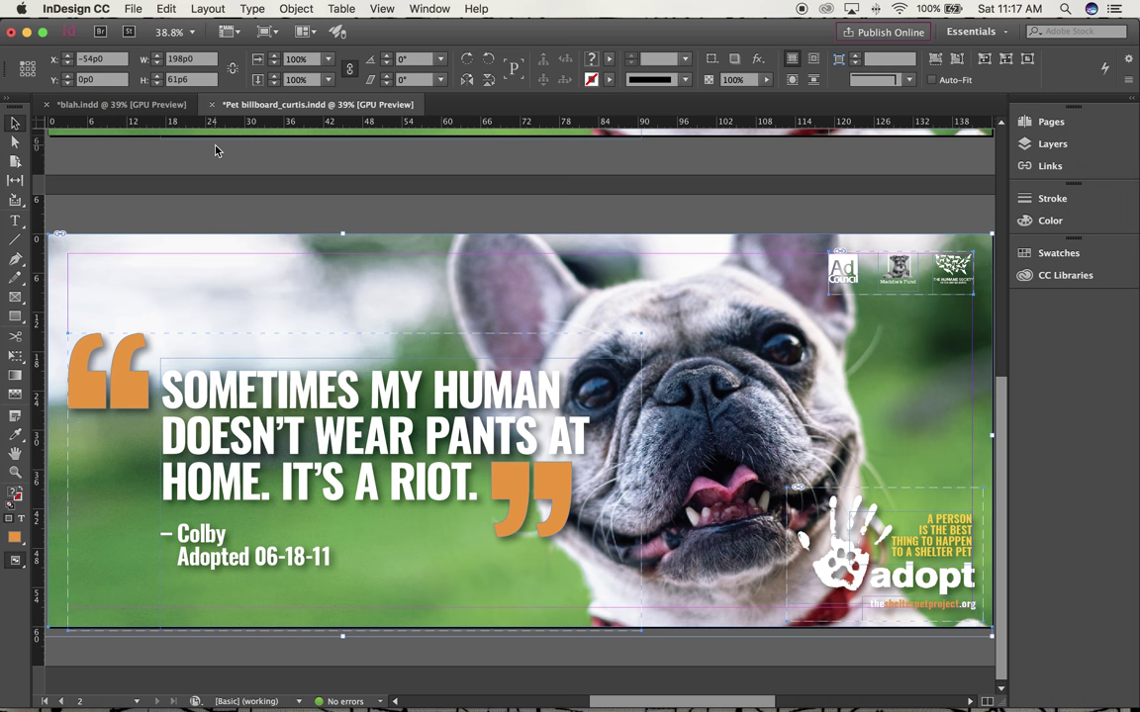
left_click(186, 220)
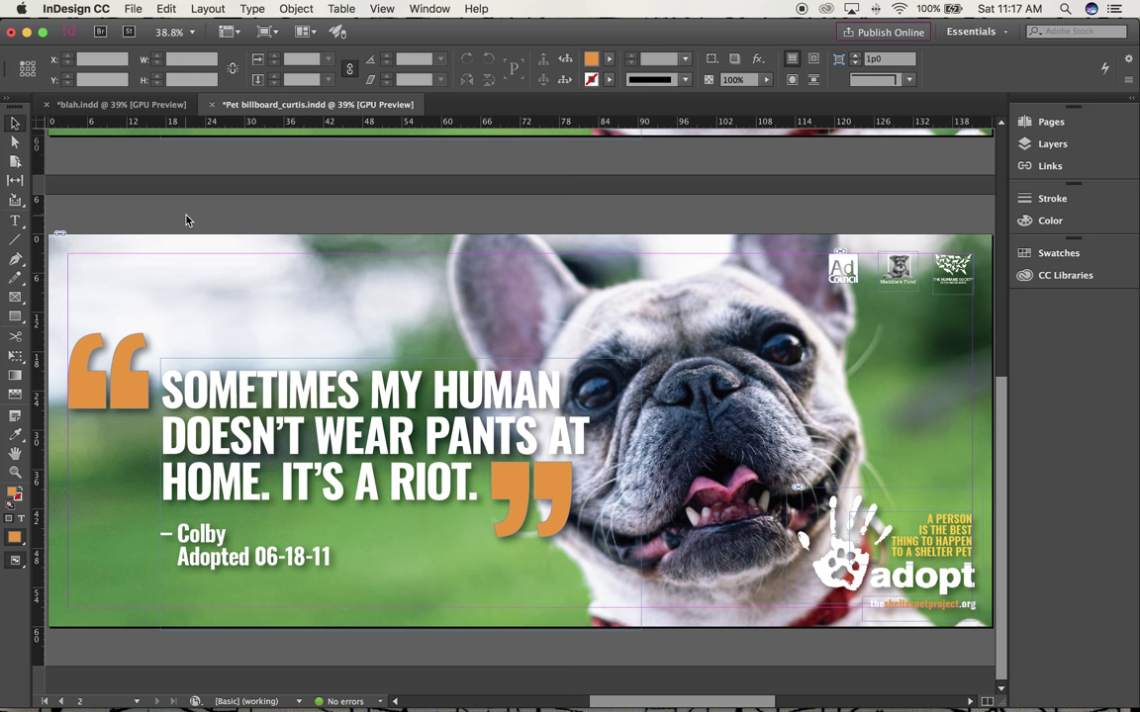
Replace the bulldog photo on page 2 with the image cat-351926_1920_wide.jpg
left_click(15, 145)
left_click(376, 311)
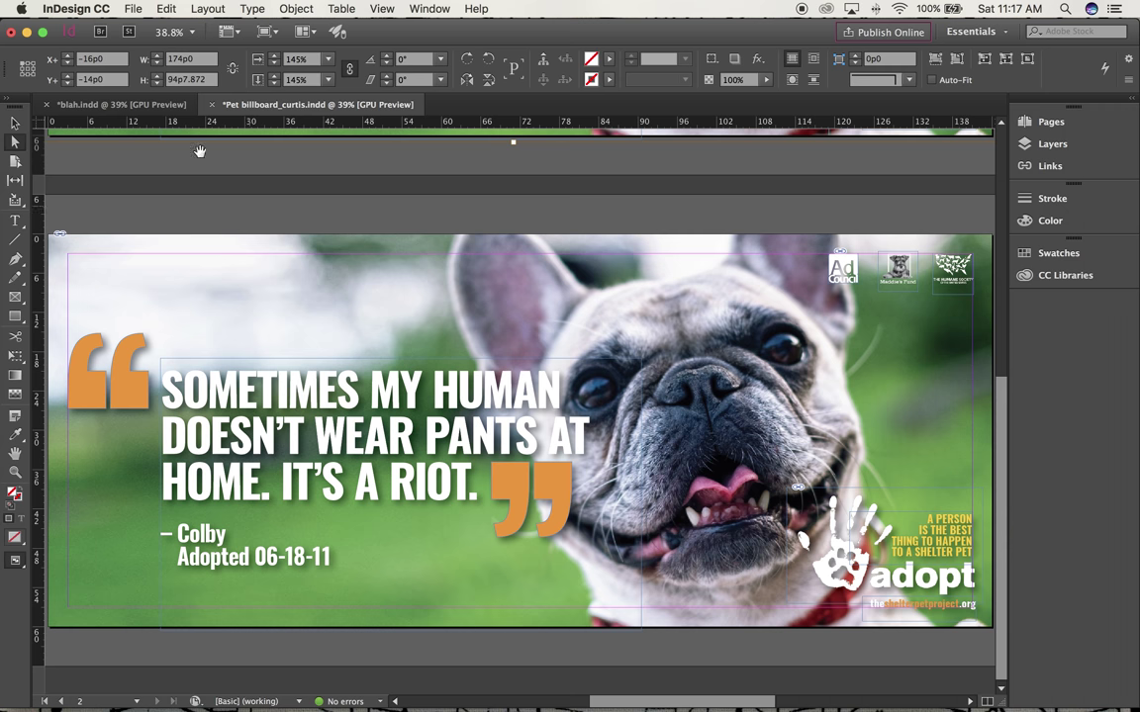
left_click(135, 8)
left_click(129, 8)
left_click(183, 214)
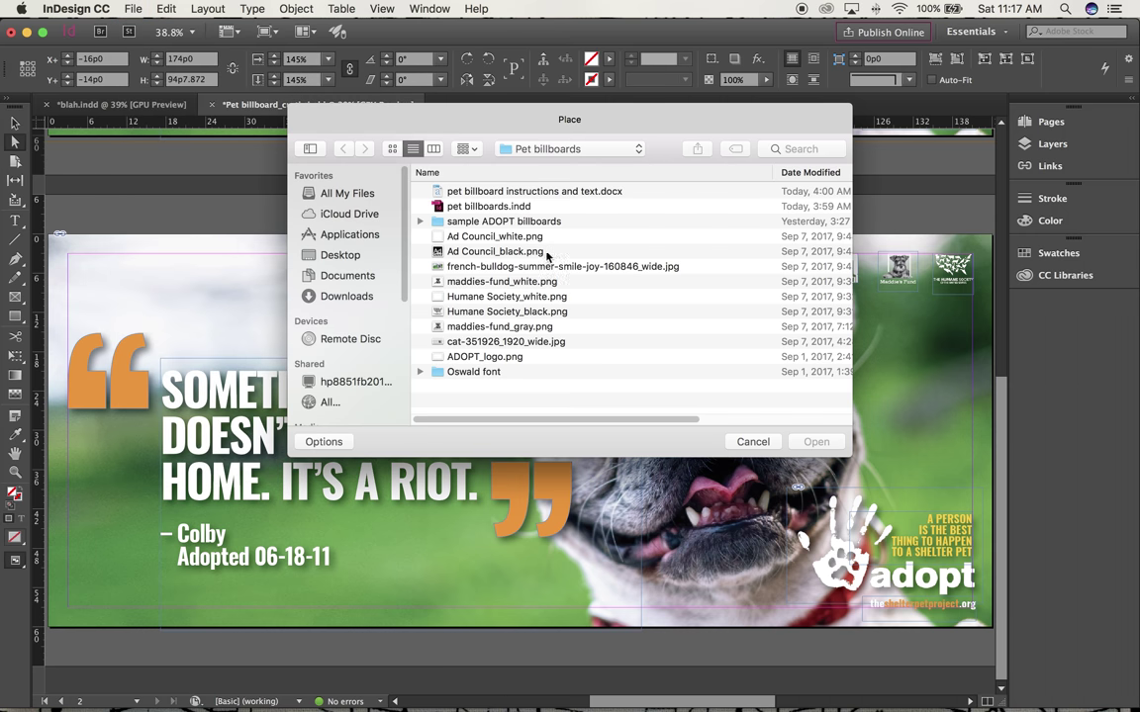
left_click(533, 342)
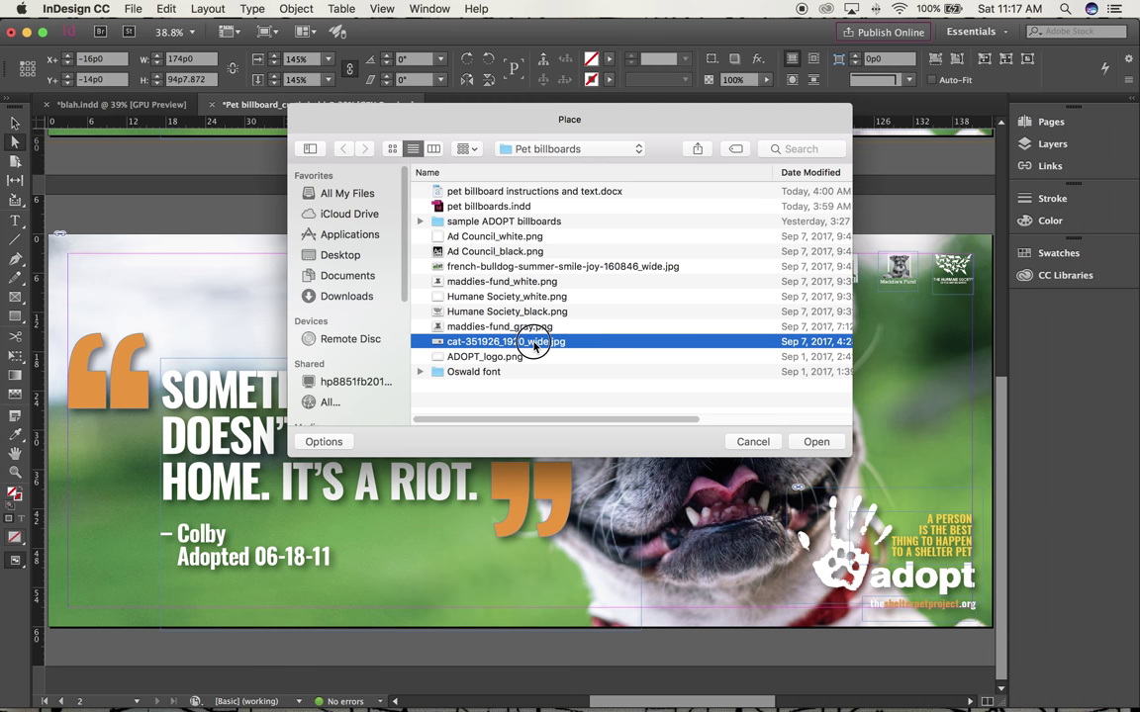
double_click(532, 342)
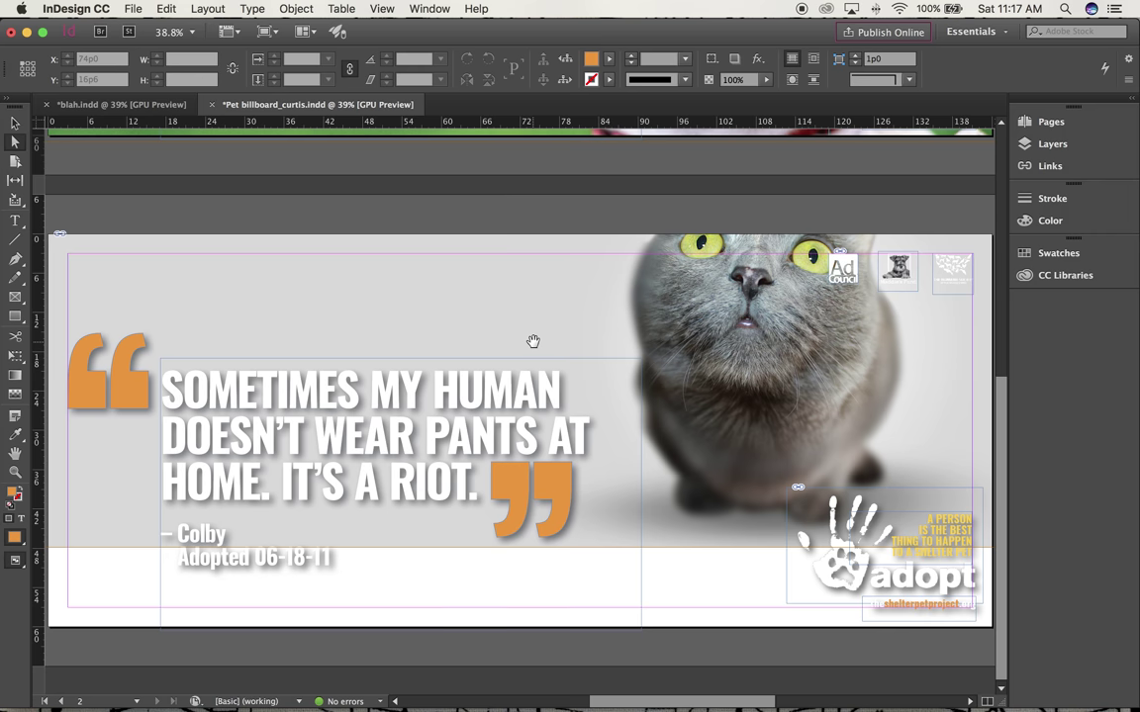
Fit the cat photo to its frame with Fill Frame Proportionally so it covers the whole billboard
left_click(288, 9)
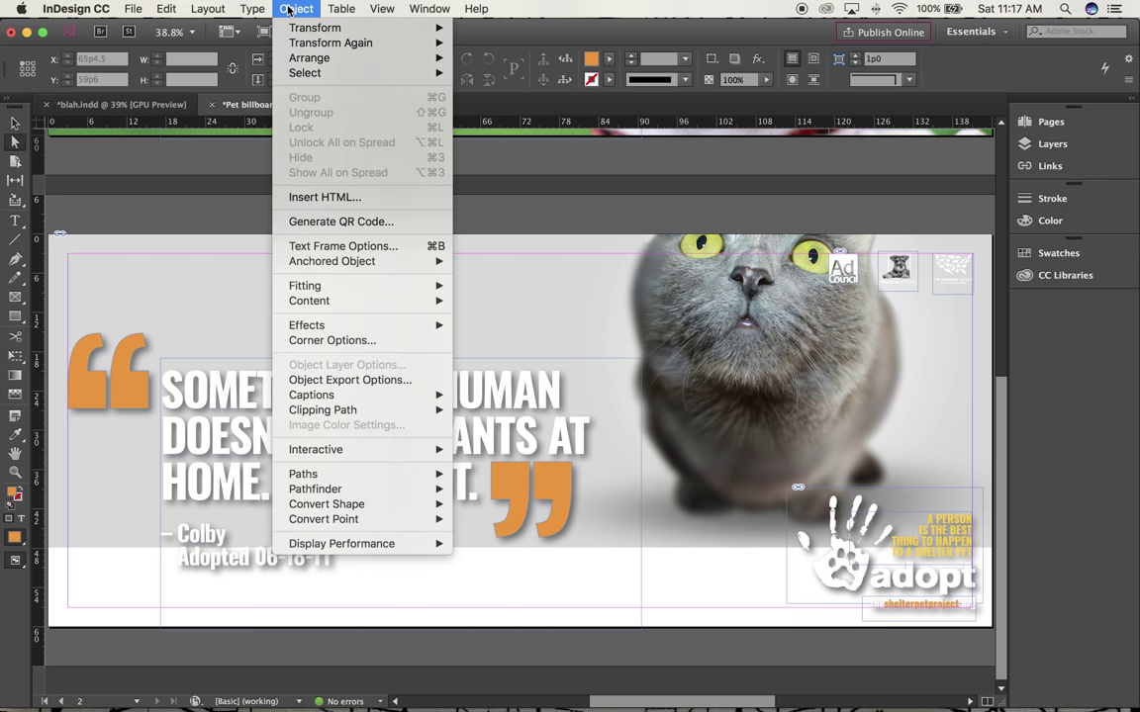
mouse_move(373, 292)
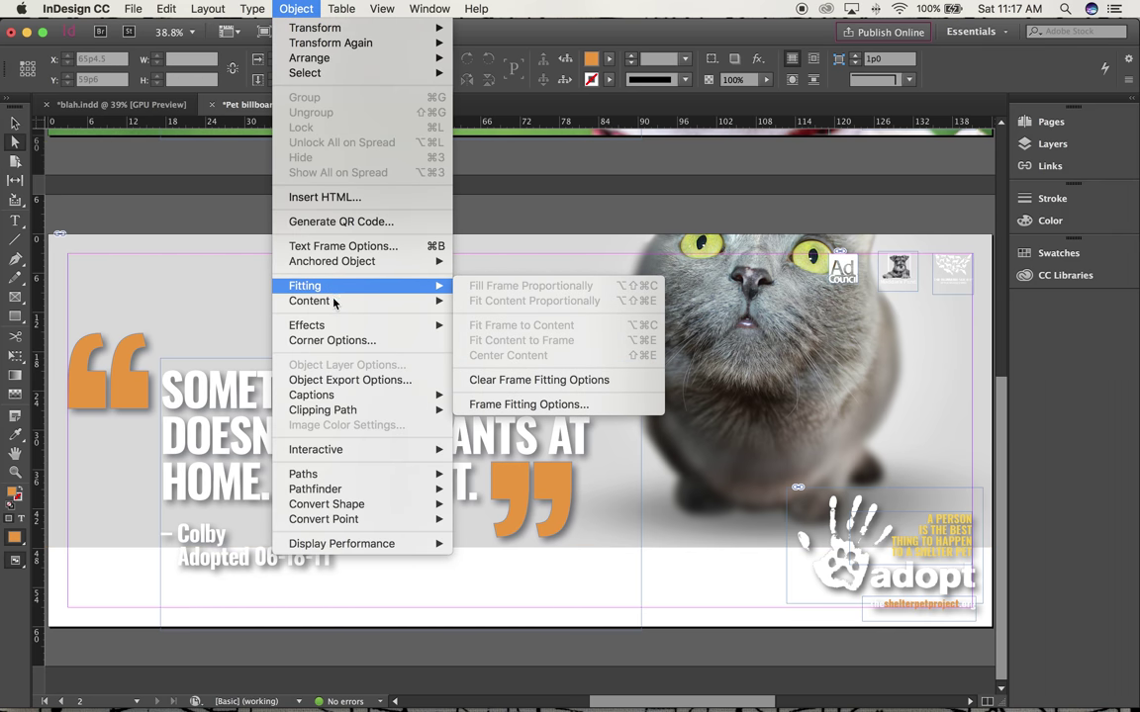
key("Escape")
left_click(216, 219)
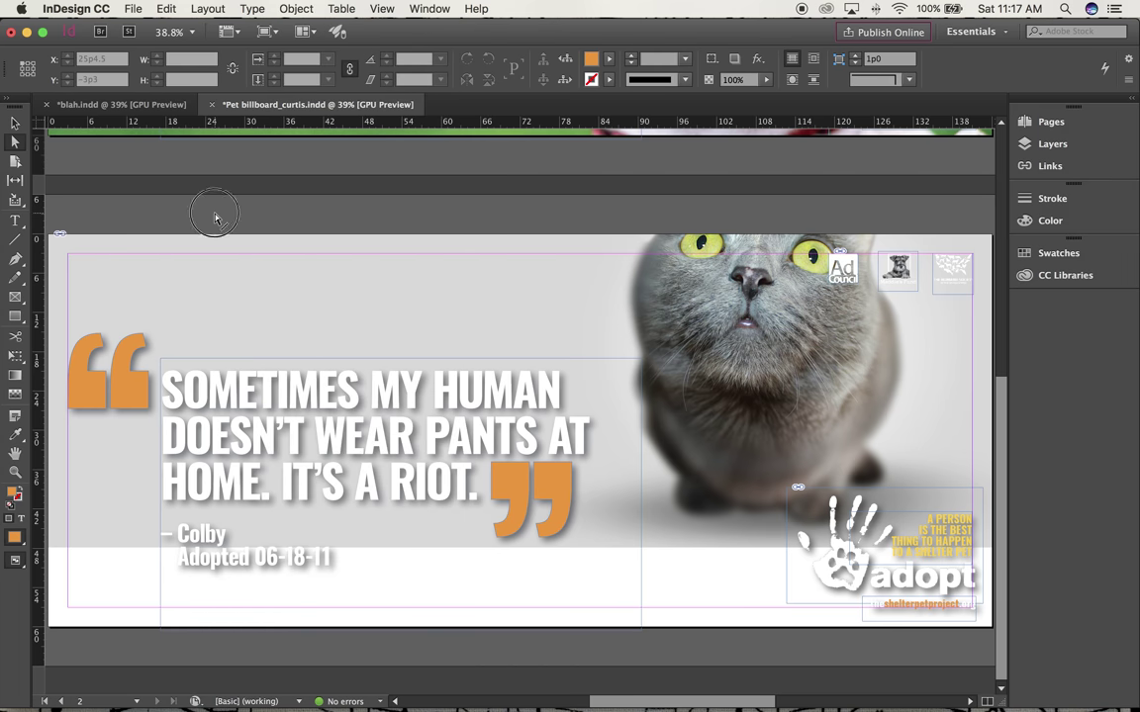
left_click(197, 274)
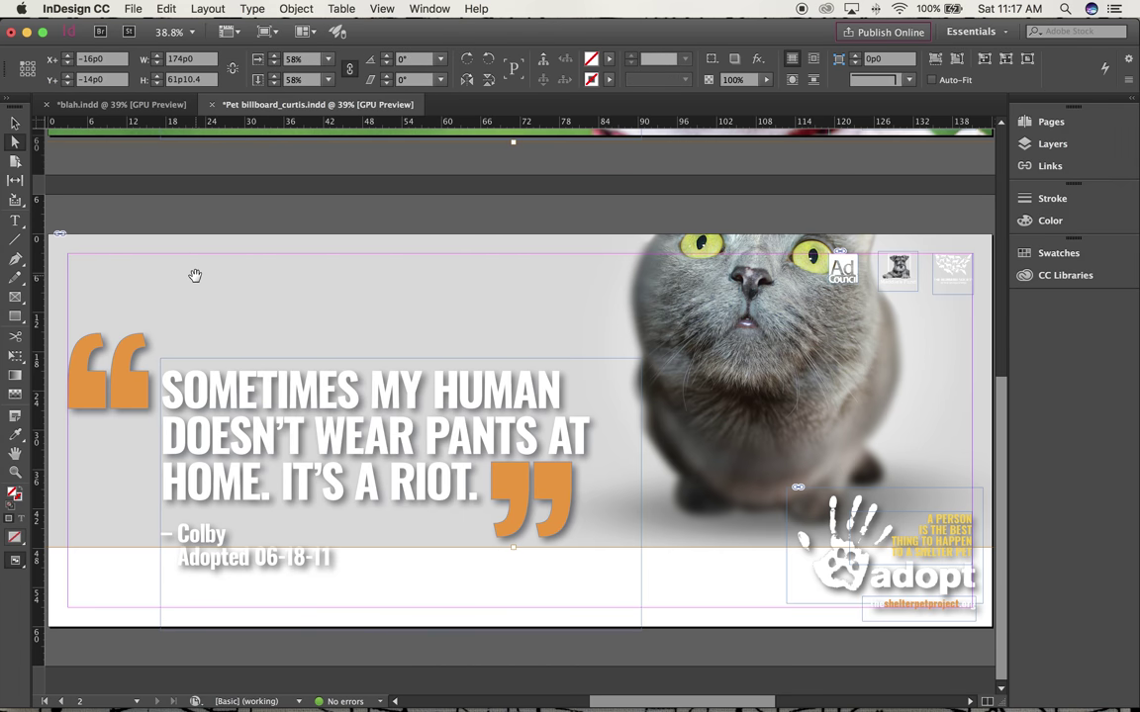
left_click(293, 9)
mouse_move(316, 287)
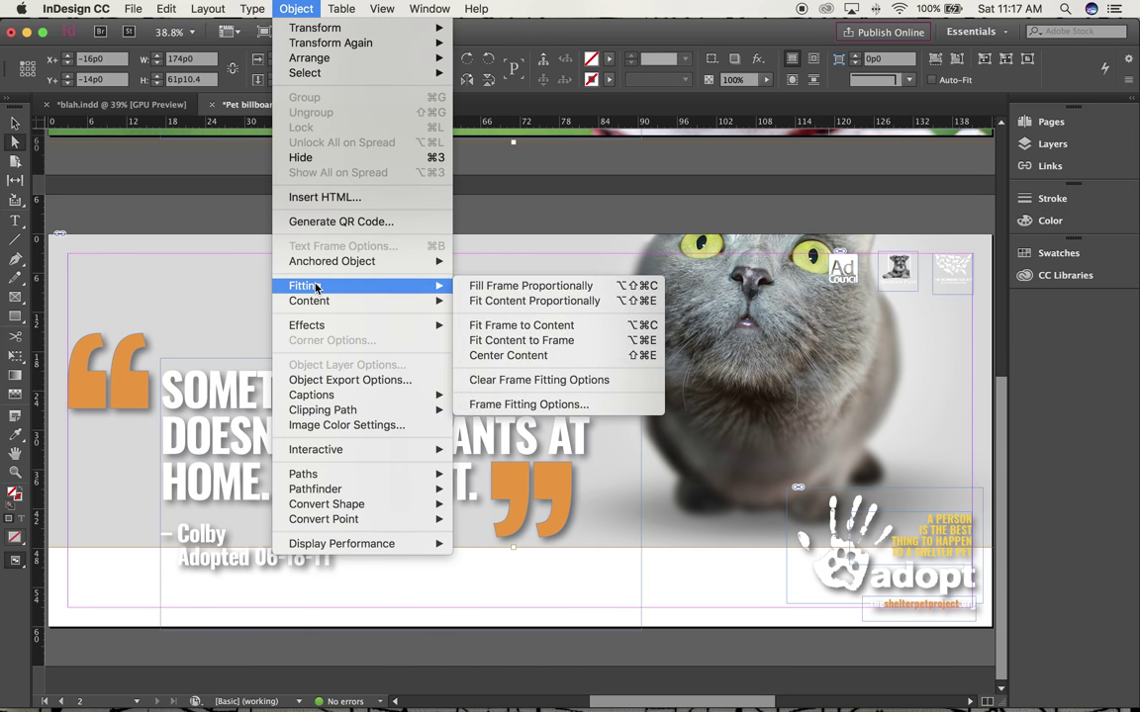
left_click(506, 288)
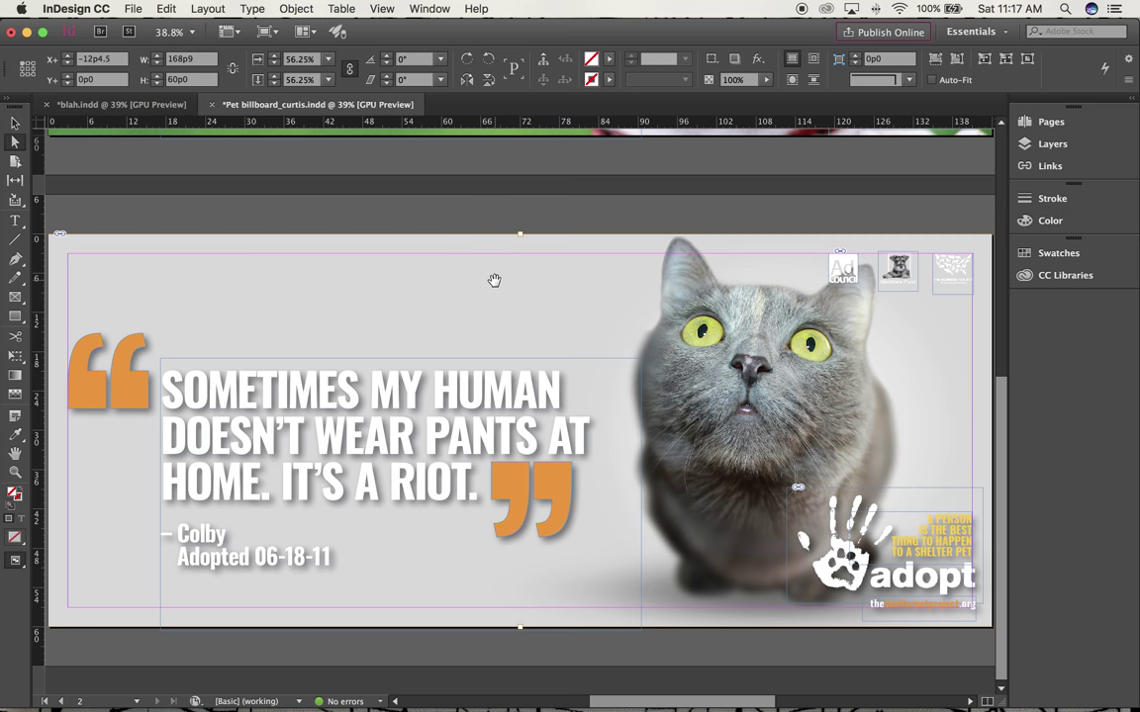
Check the cat photo's scale on page 2 of the sample document blah.indd
left_click(108, 105)
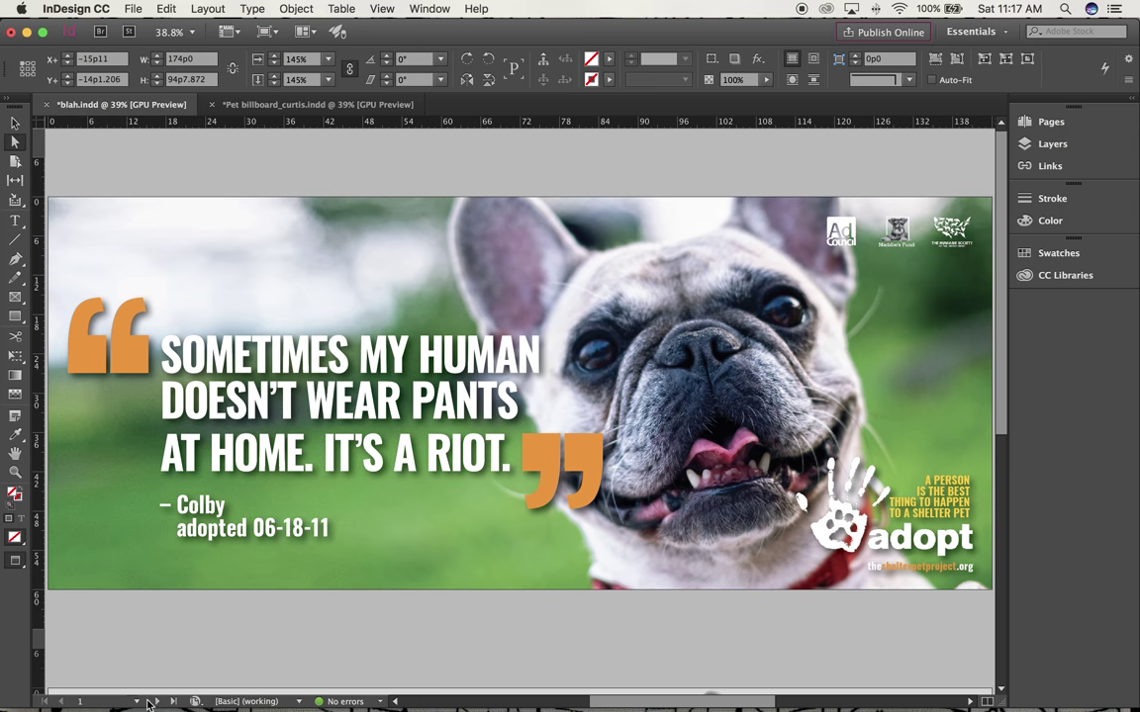
left_click(137, 701)
left_click(123, 669)
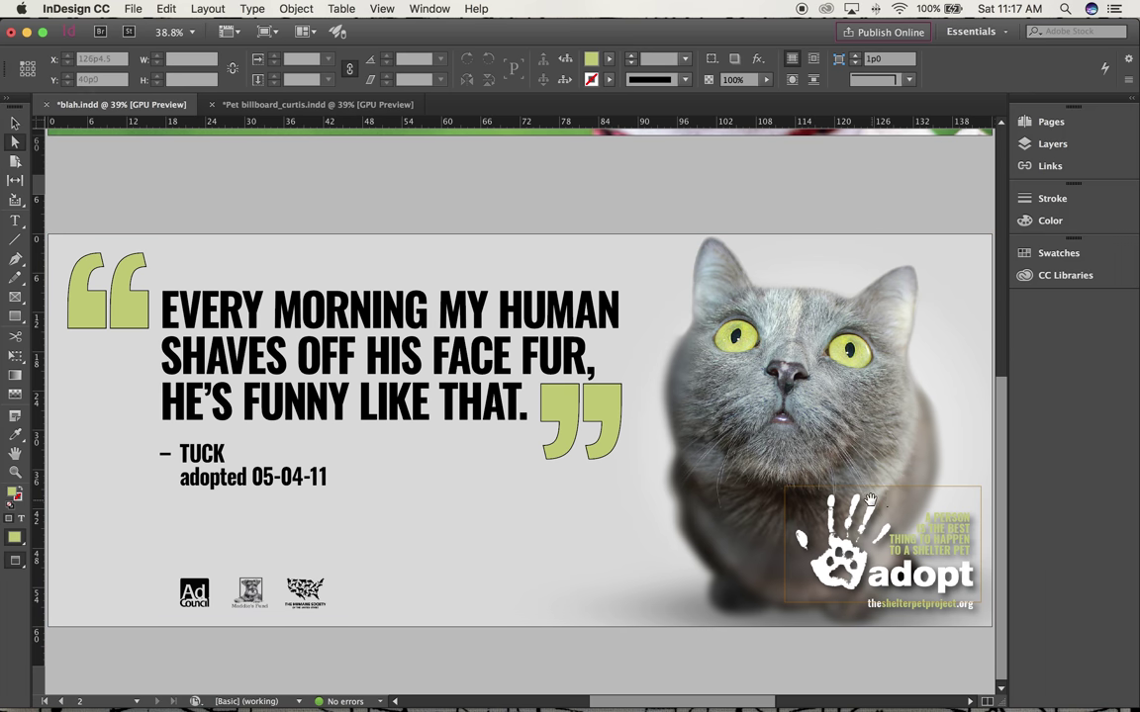
left_click(437, 252)
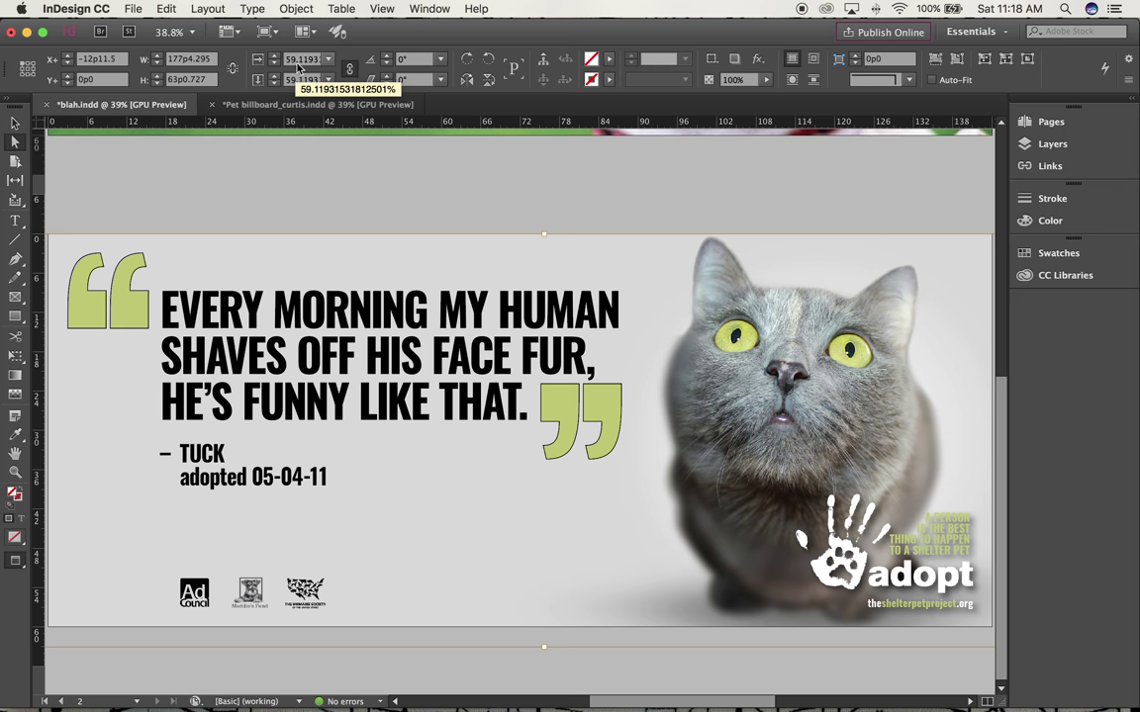
Return to the Pet billboard document and enlarge the cat photo inside its frame to about 59.12% scale
left_click(260, 103)
left_click(359, 272)
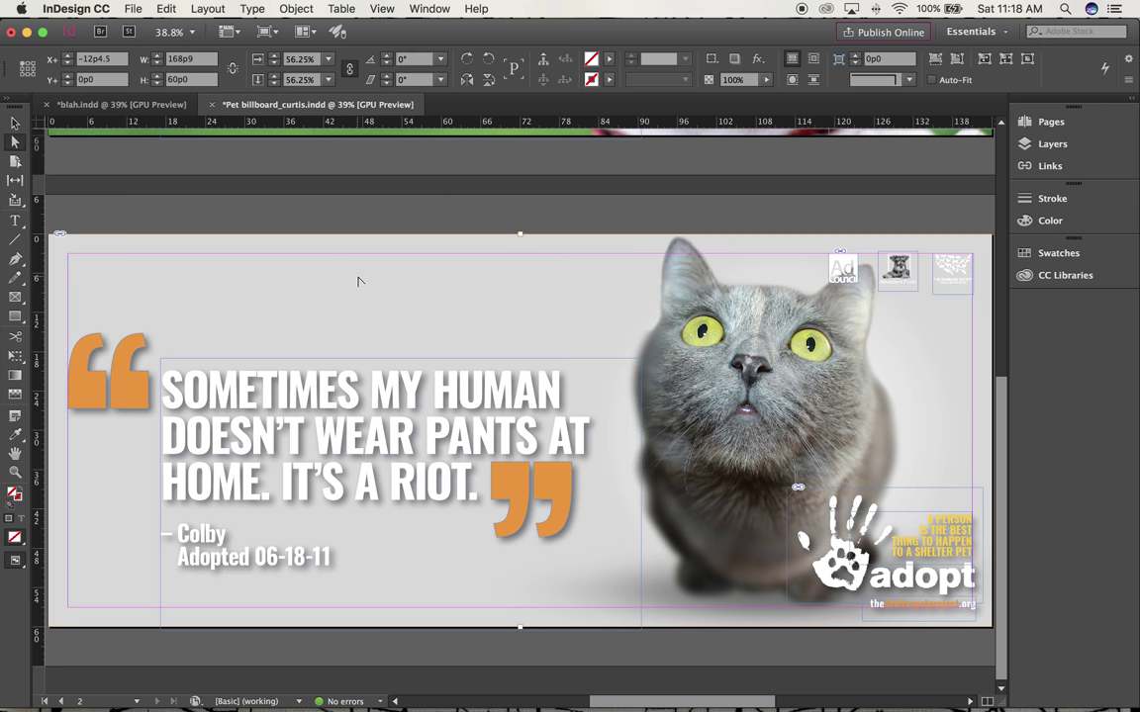
key("super+period")
key("super+period")
key("super+period")
key("super+period")
key("super+period")
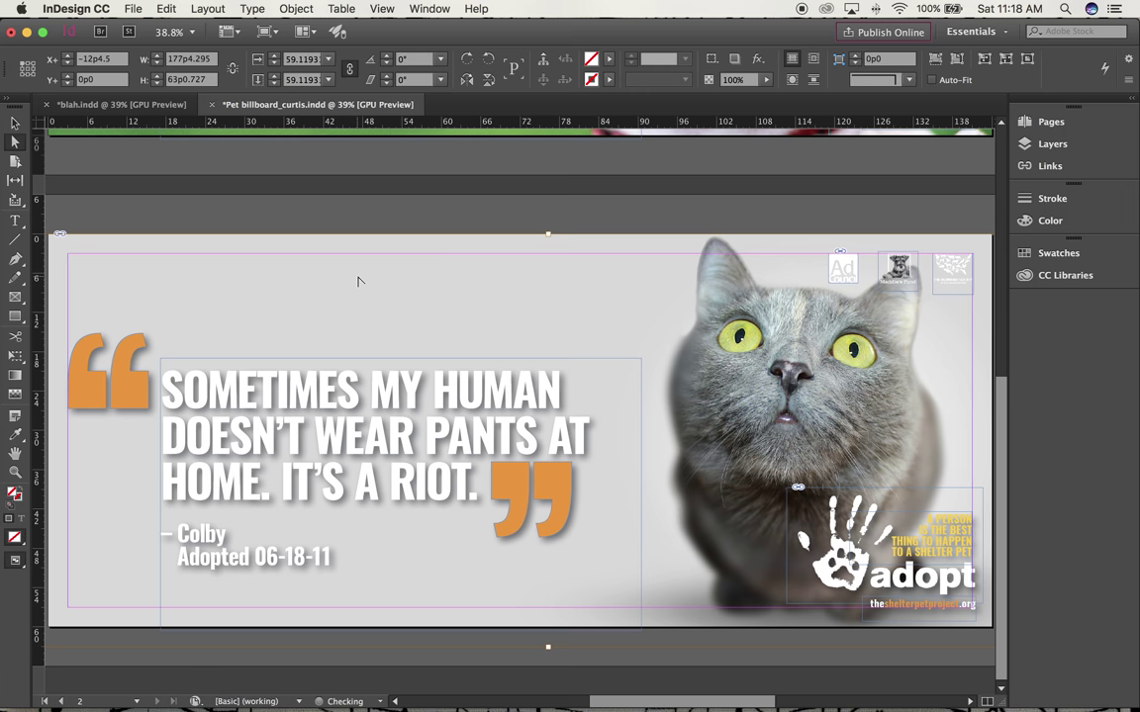
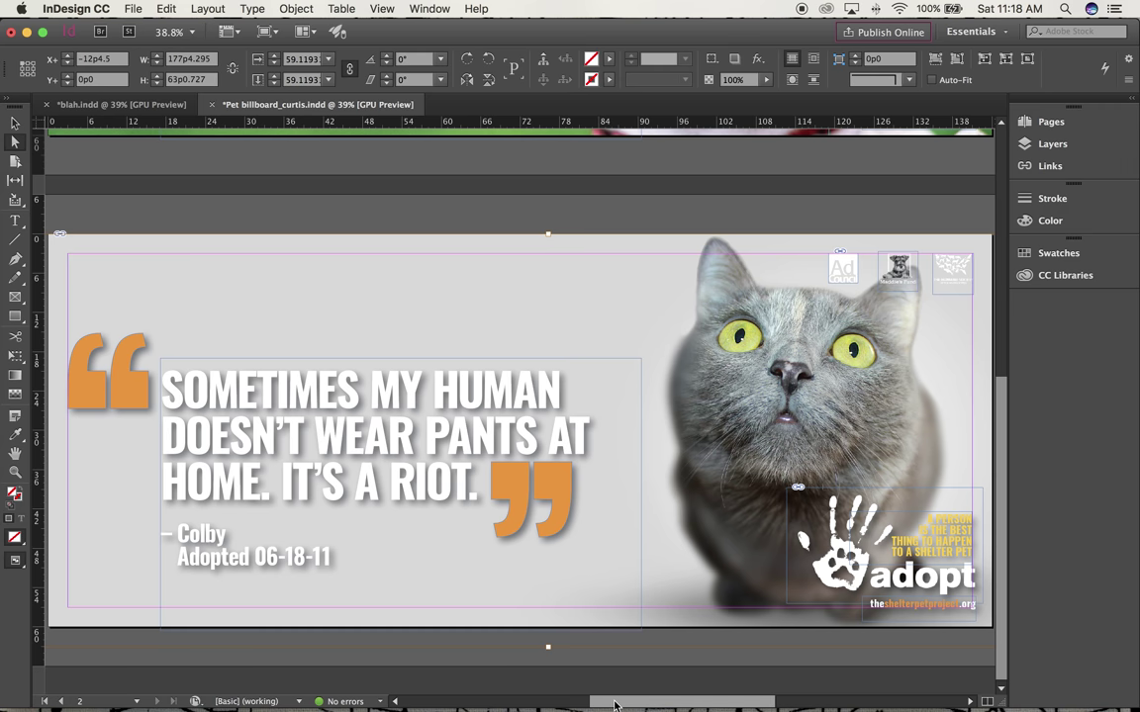
Select the cat headline together with its name and adoption date lines in the instructions text on the pasteboard
scroll(549, 627, "left", 3)
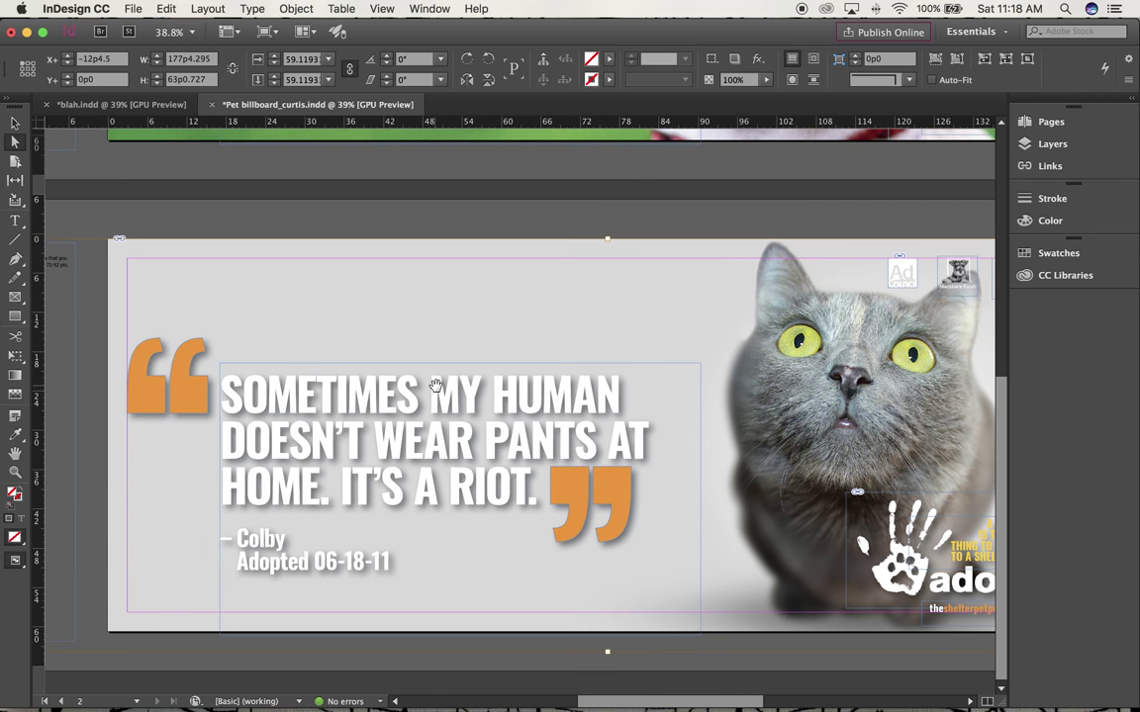
scroll(436, 384, "up", 1)
left_click_drag(588, 704, 469, 699)
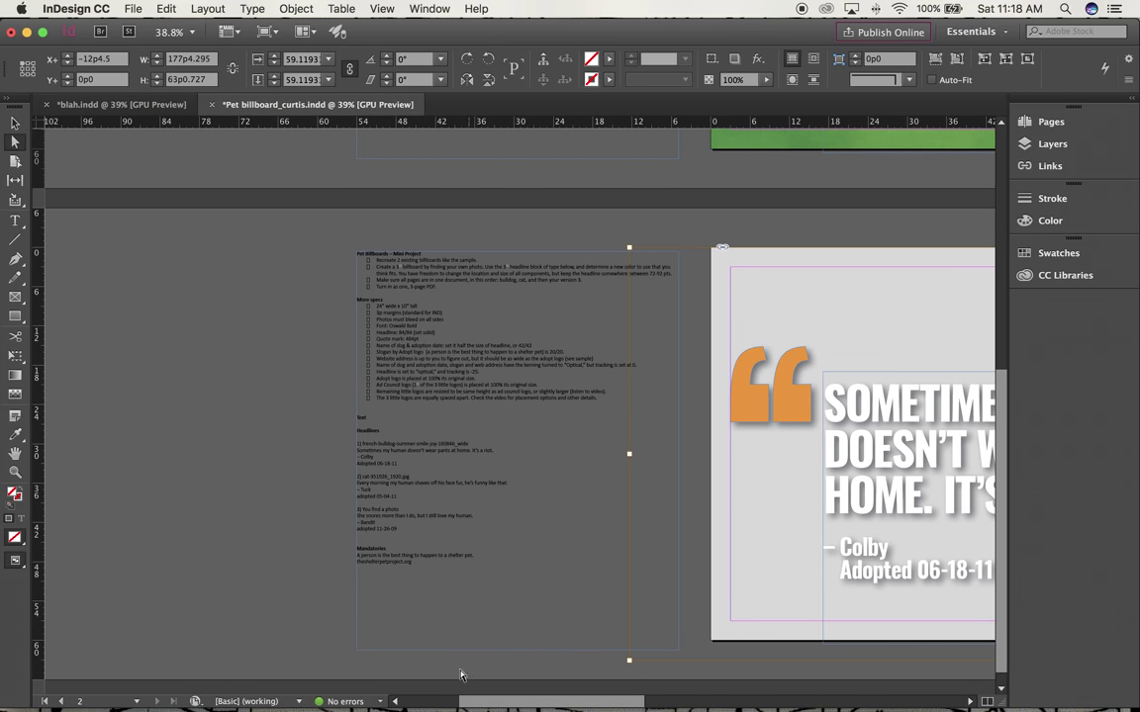
left_click(387, 488)
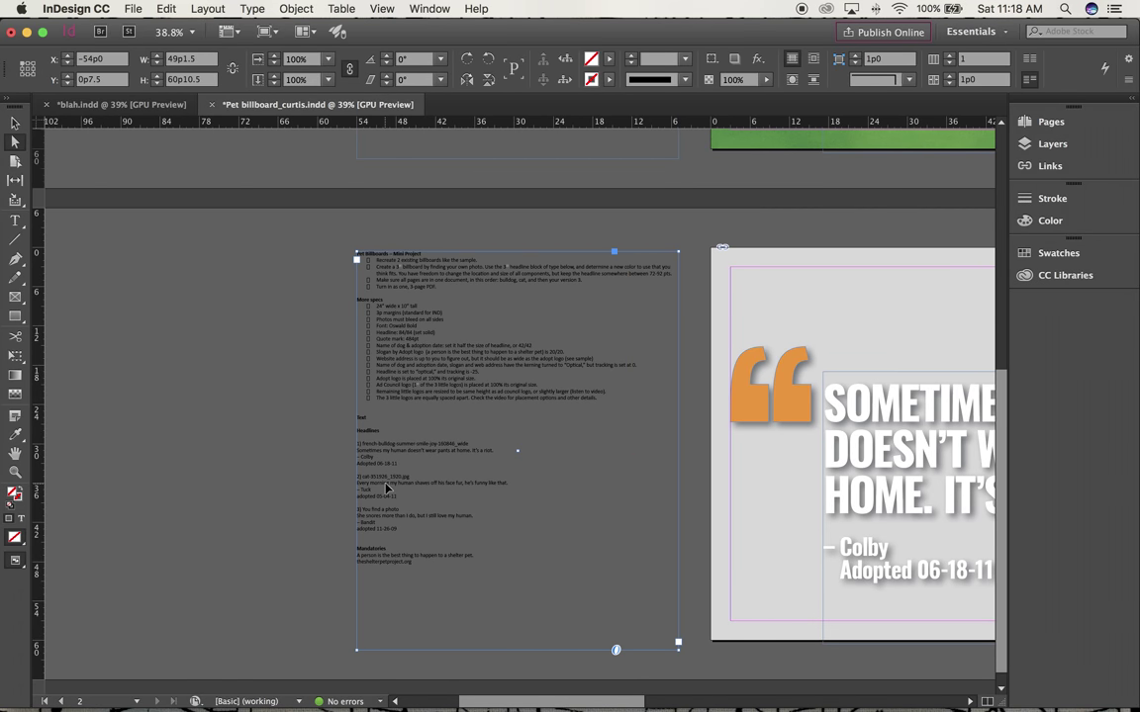
key("super+1")
scroll(207, 398, "down", 3)
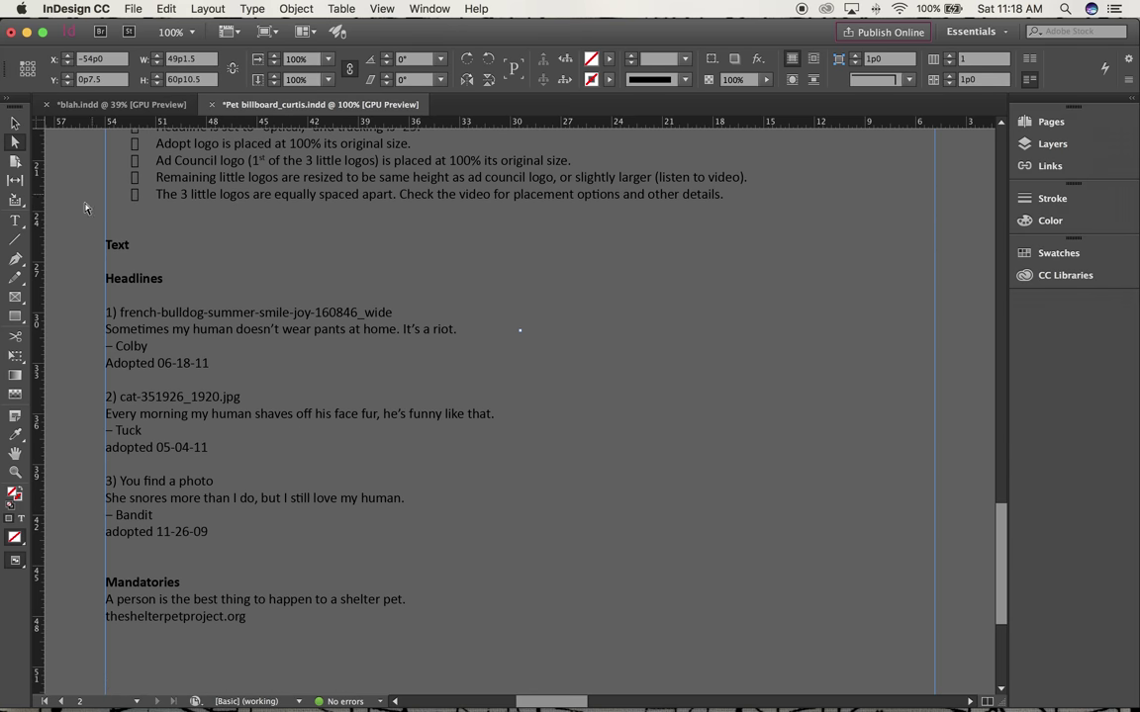
left_click(15, 220)
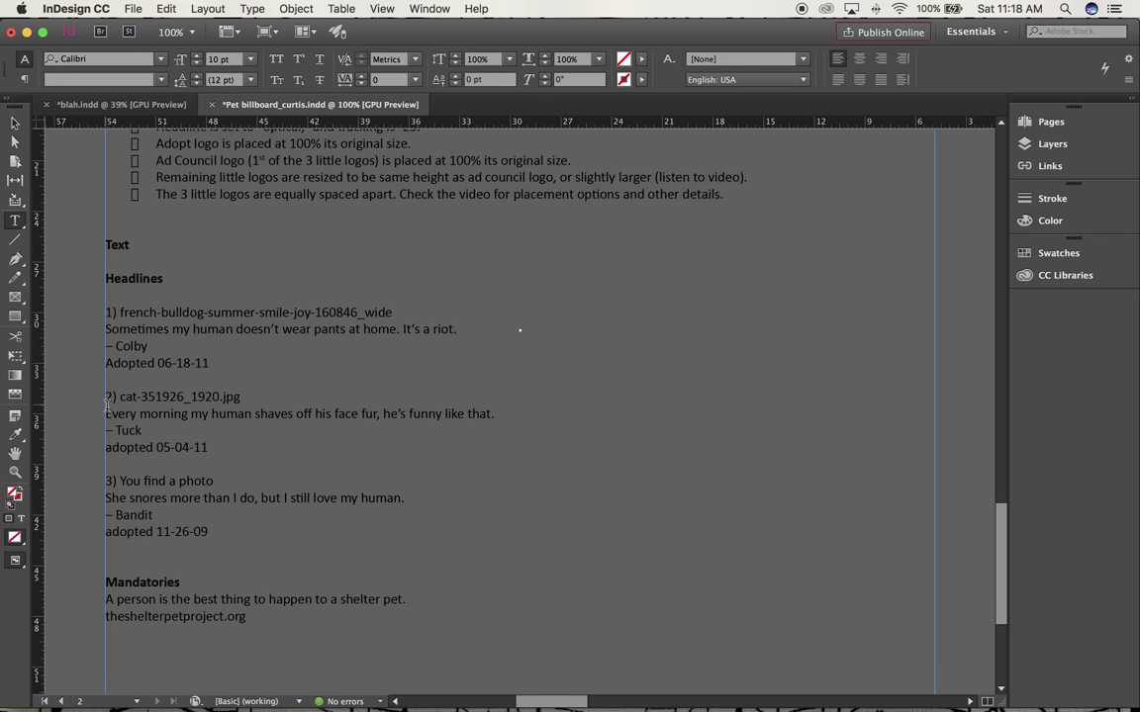
left_click_drag(106, 414, 217, 440)
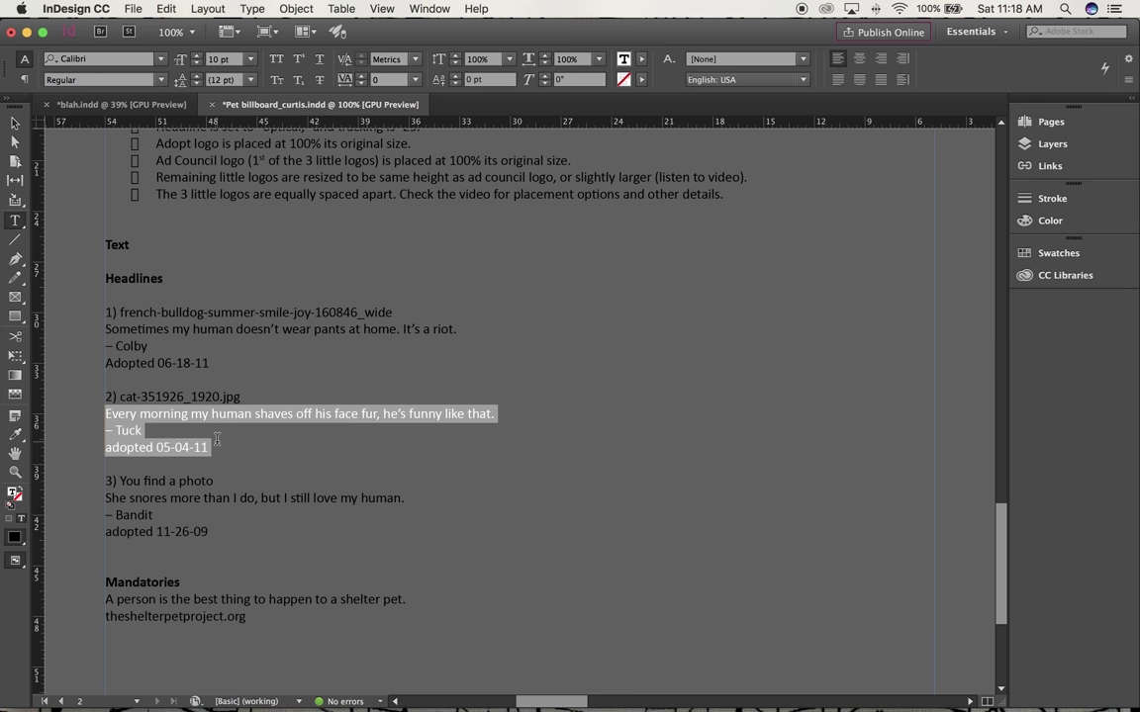
key("super+y")
left_click(209, 381)
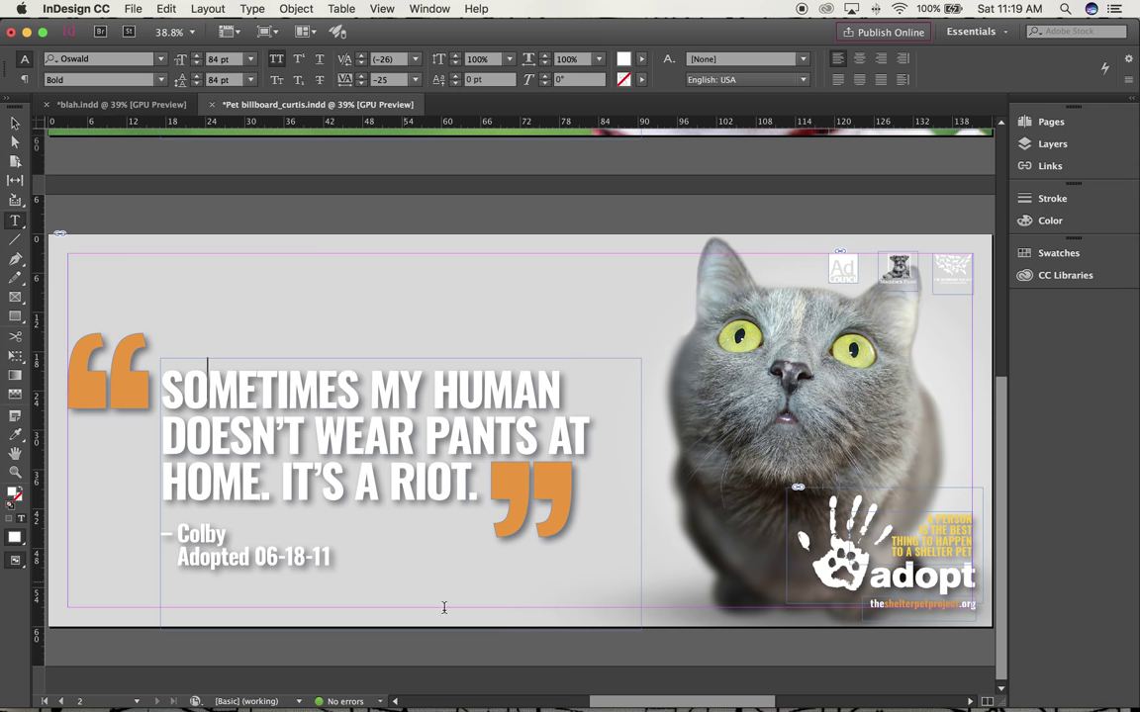
Copy only the headline "Every morning my human shaves off his face fur, he's funny like that." from the pasteboard instructions
left_click_drag(605, 701, 483, 695)
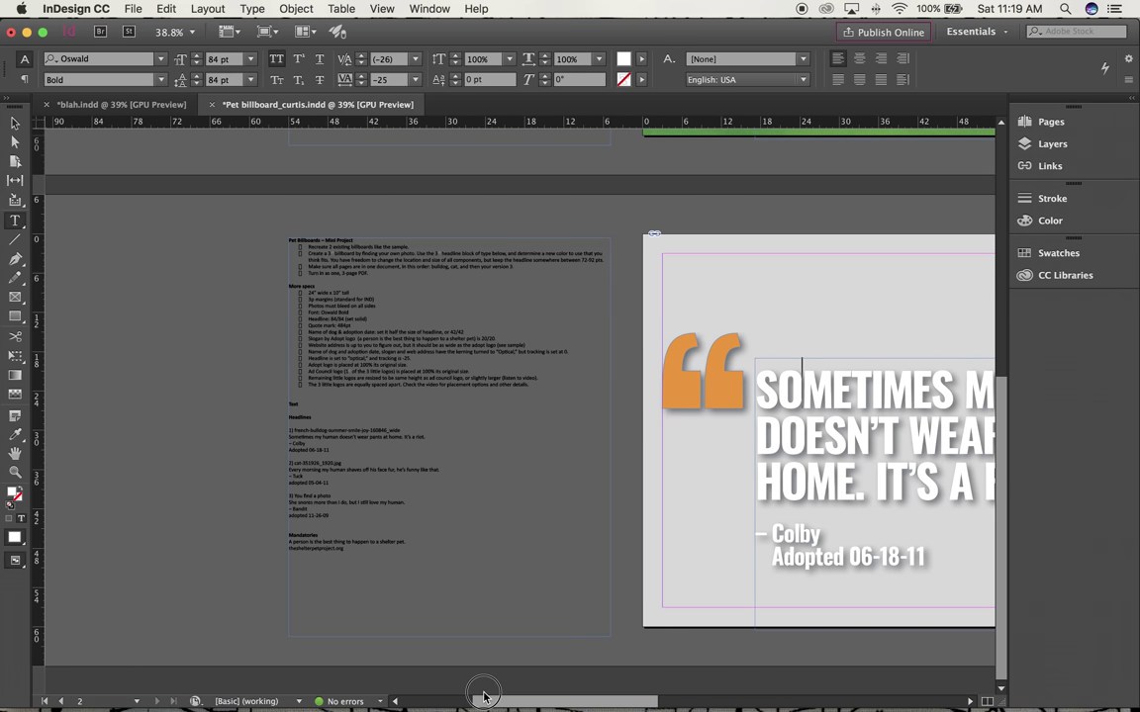
double_click(360, 542)
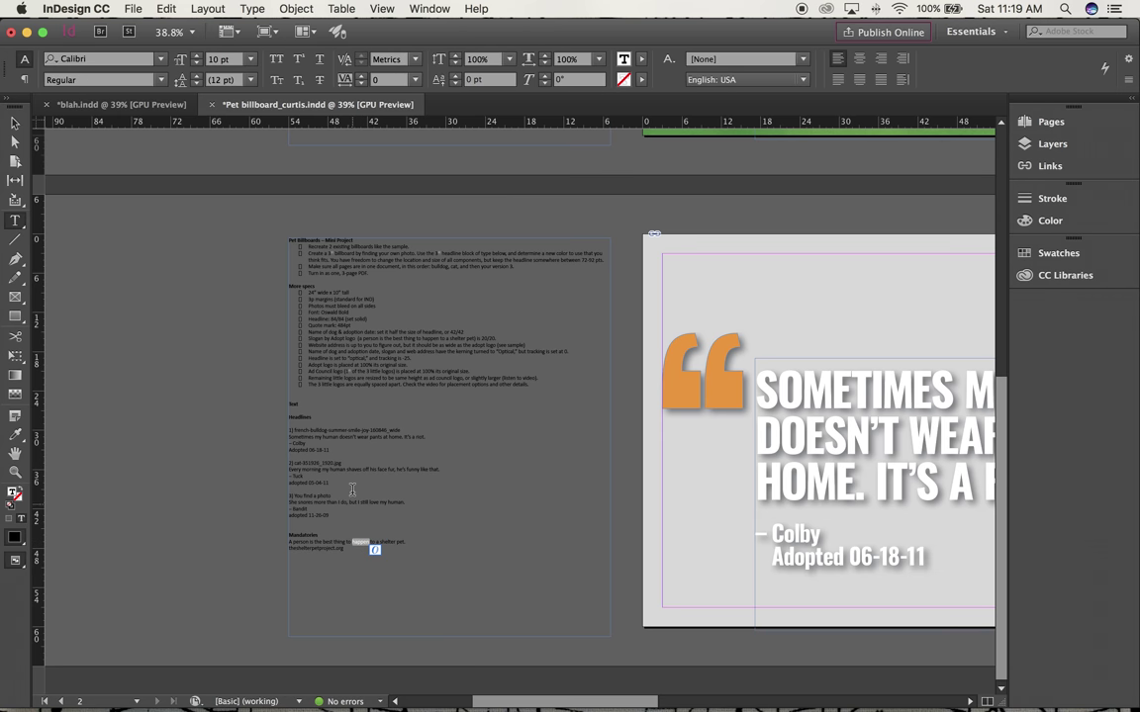
key("super+1")
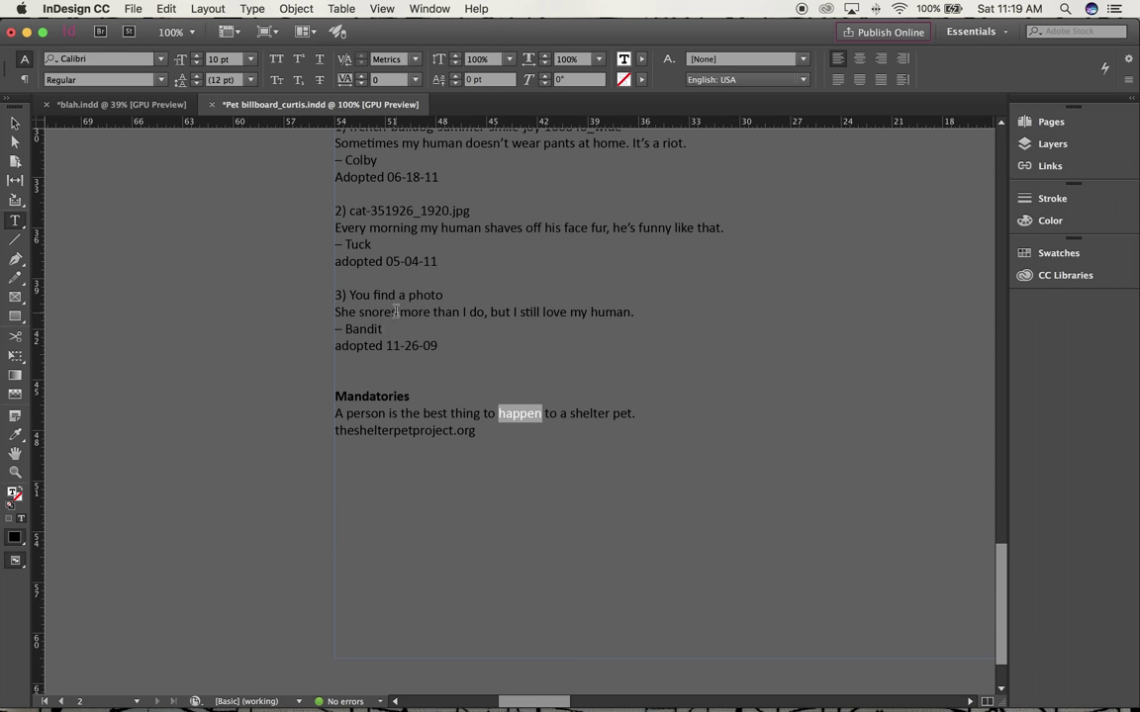
triple_click(383, 227)
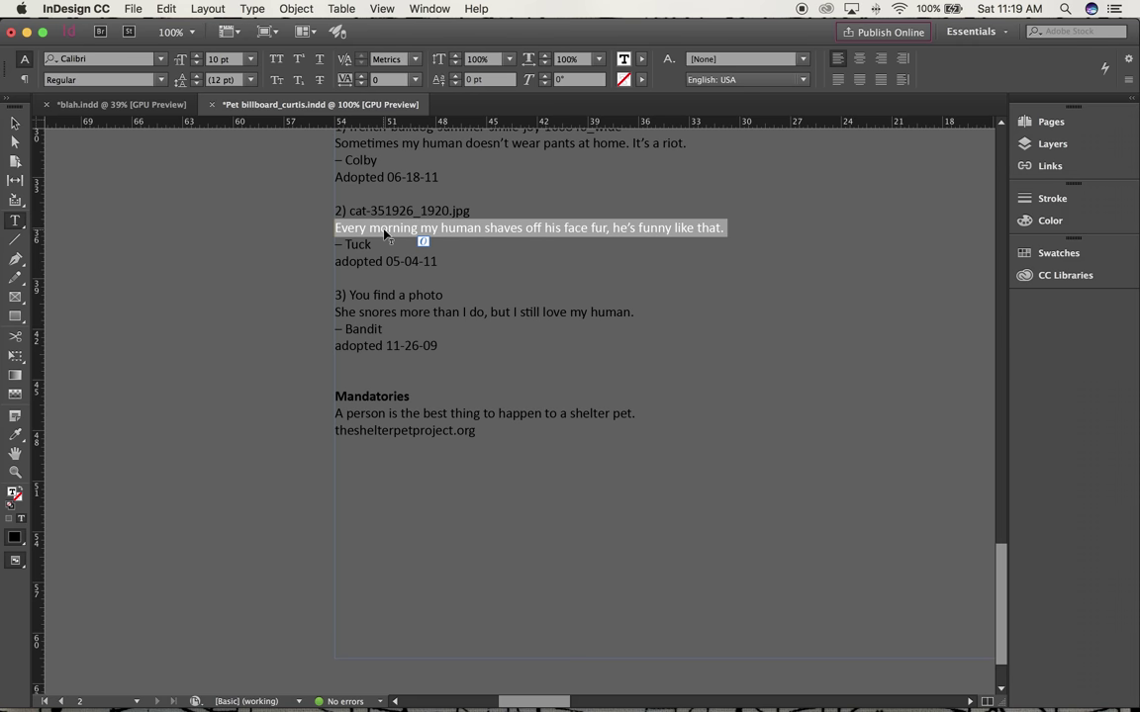
left_click(725, 229)
left_click_drag(724, 228, 332, 228)
key("super+0")
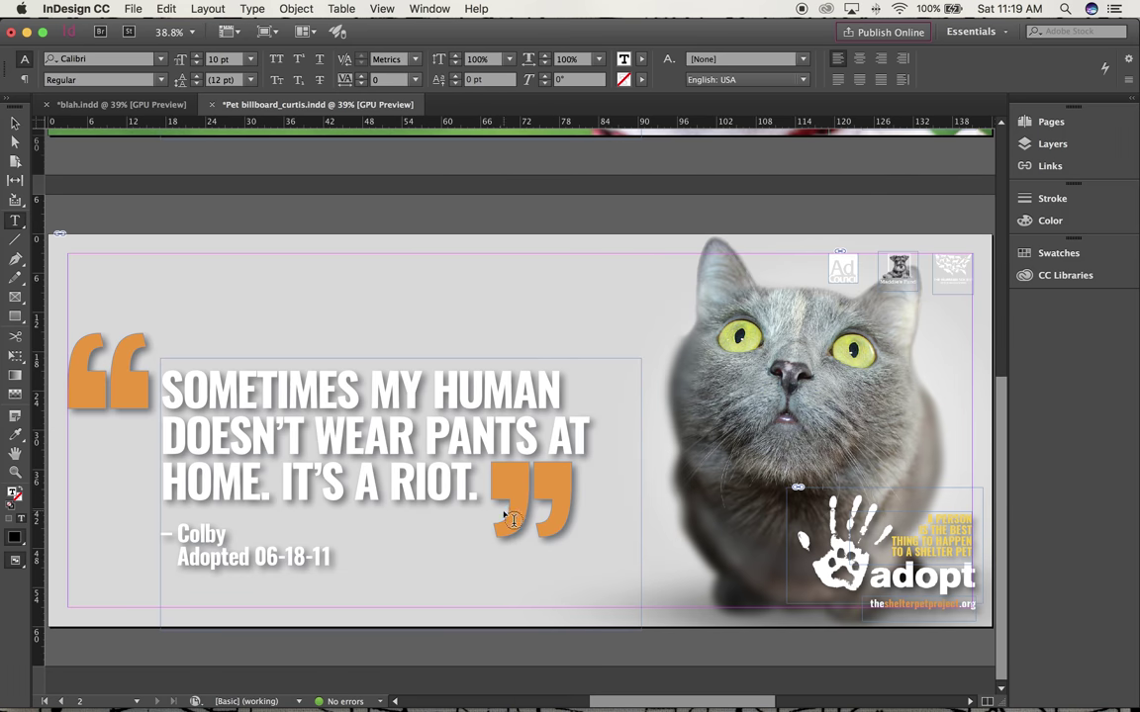
Replace the page 2 headline text with the copied cat headline, pasted without formatting
left_click(447, 483)
left_click_drag(447, 483, 162, 343)
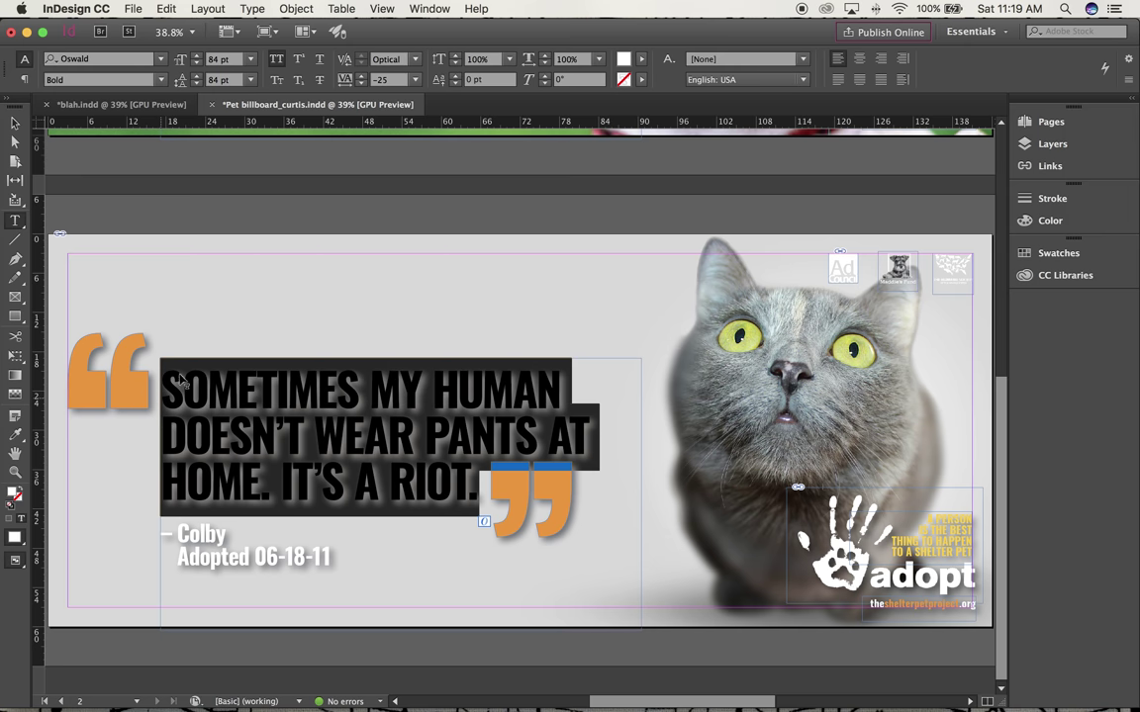
left_click(166, 9)
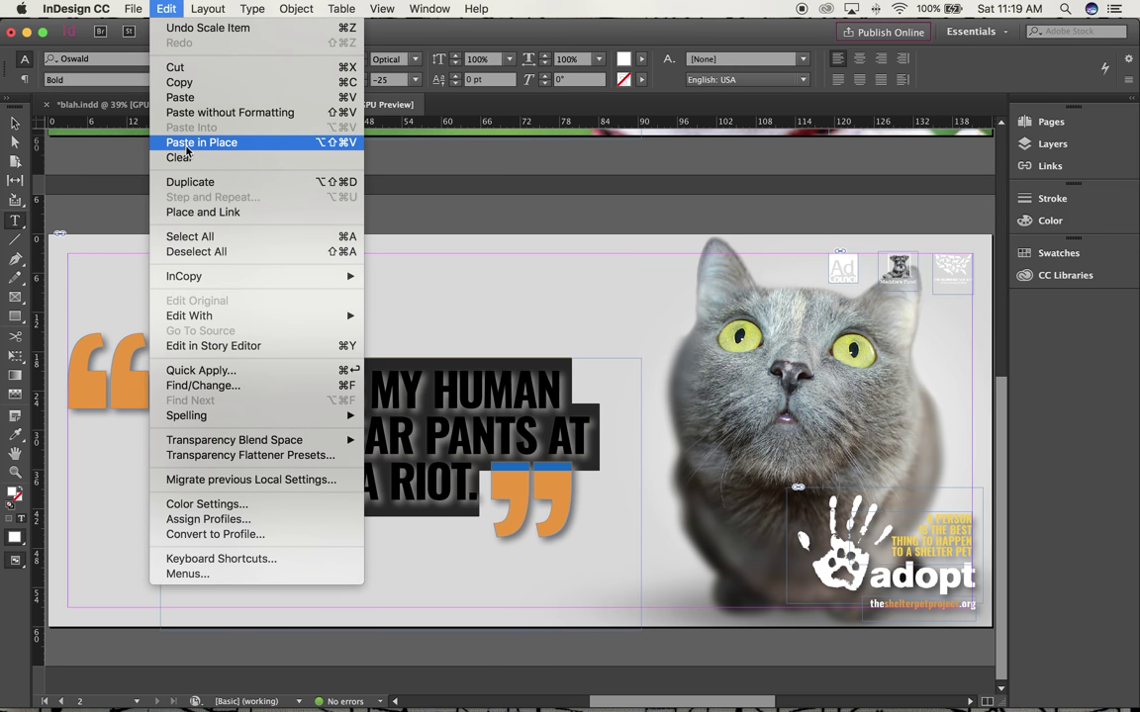
left_click(191, 114)
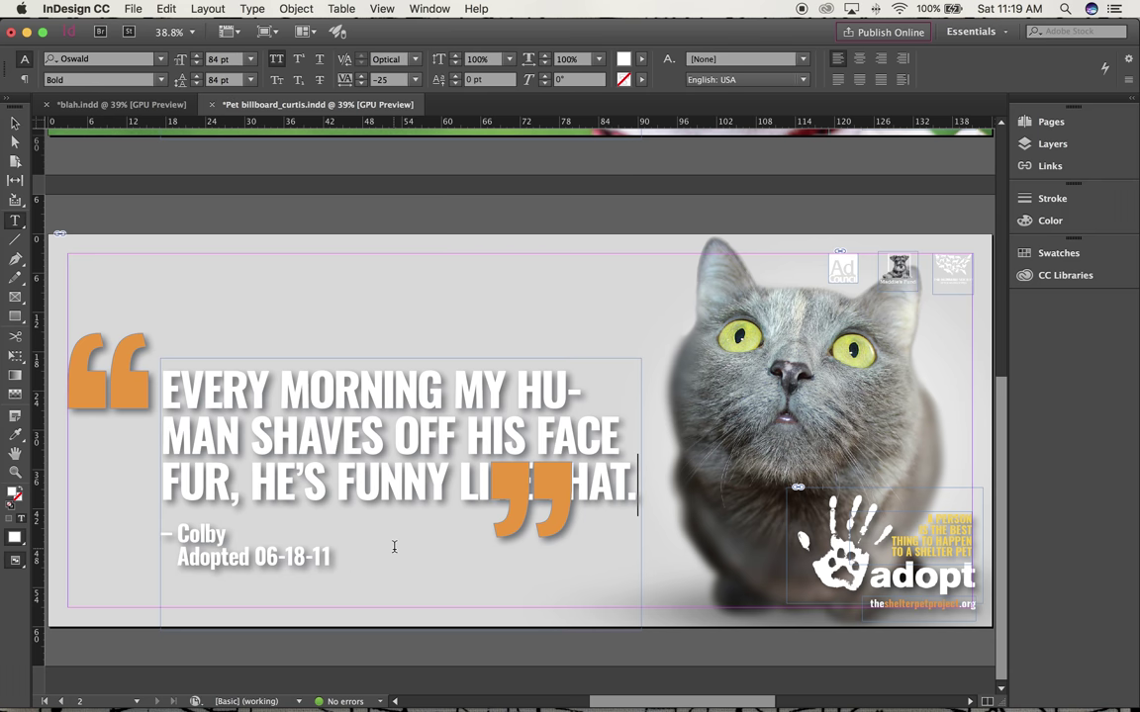
Copy the lines "– Tuck" and "adopted 05-04-11" from the cat section of the pasteboard instructions
scroll(478, 698, "left", 5)
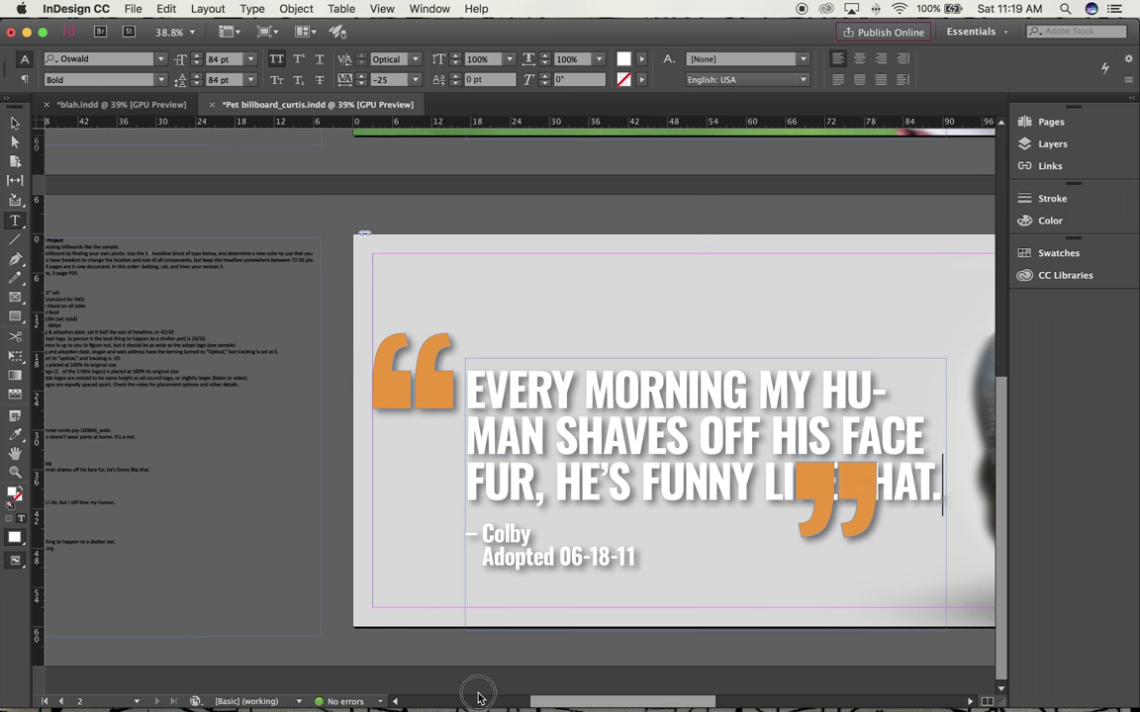
scroll(478, 698, "left", 8)
left_click(515, 503)
key("Escape")
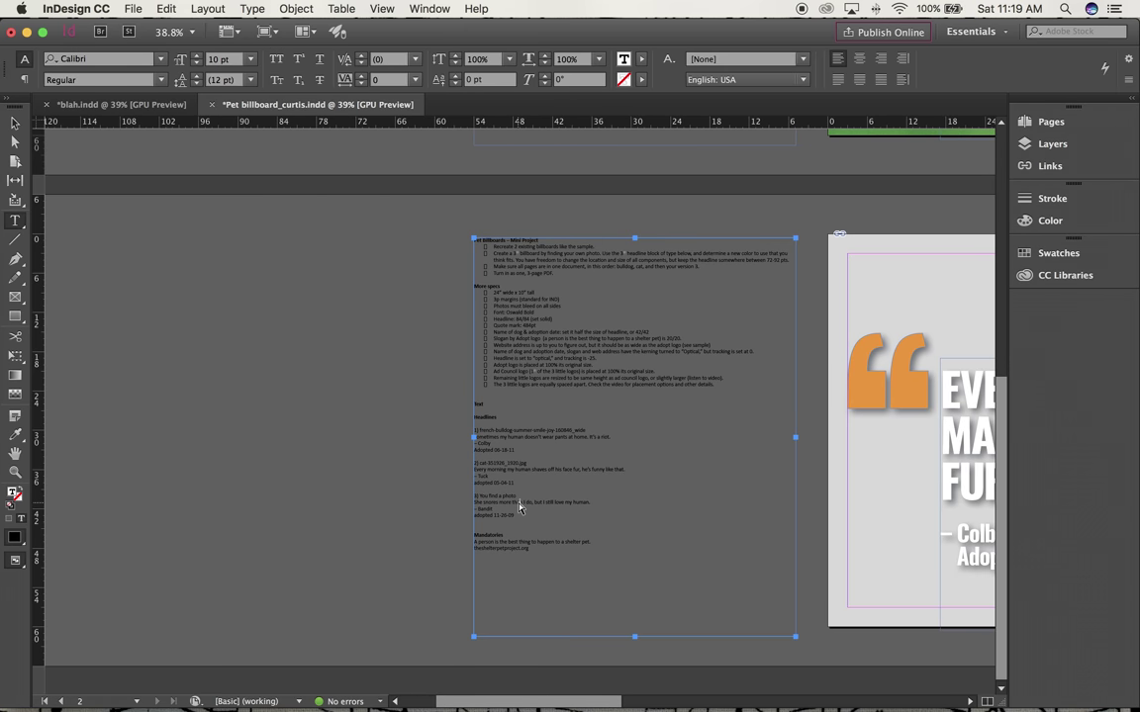
key("super+1")
left_click(520, 413)
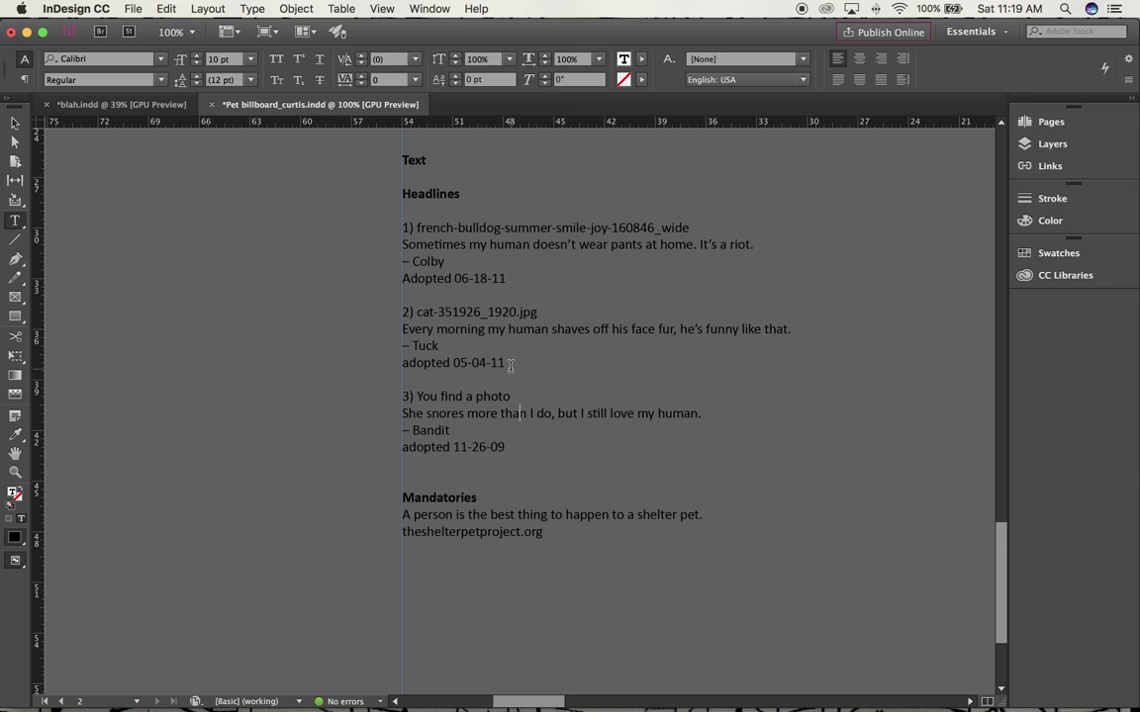
left_click_drag(508, 363, 393, 356)
key("super+c")
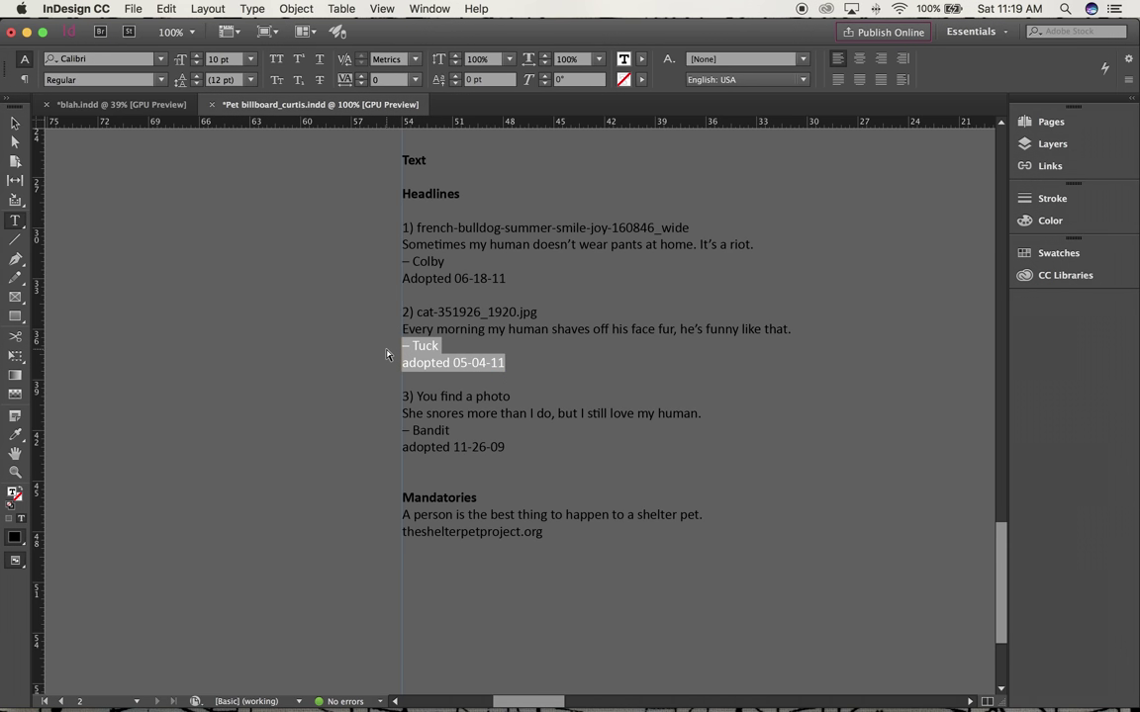
Replace the page 2 name and adoption date lines with the copied "– Tuck" and "adopted 05-04-11" text, pasted without formatting
key("super+0")
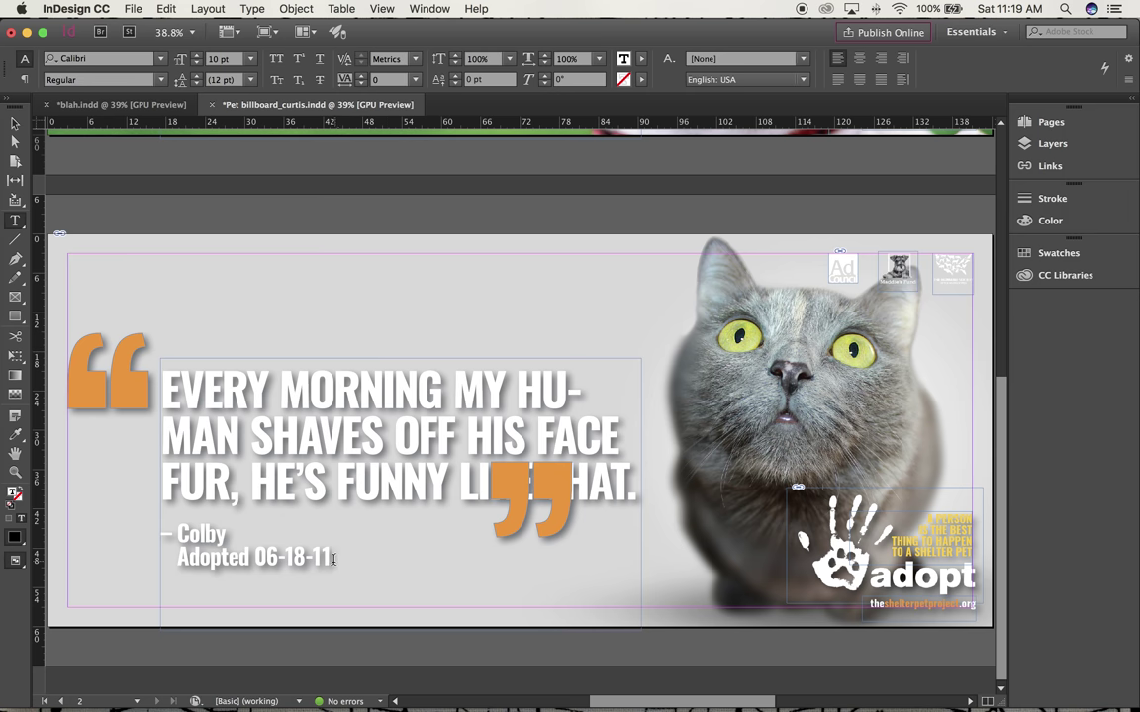
left_click_drag(333, 559, 164, 544)
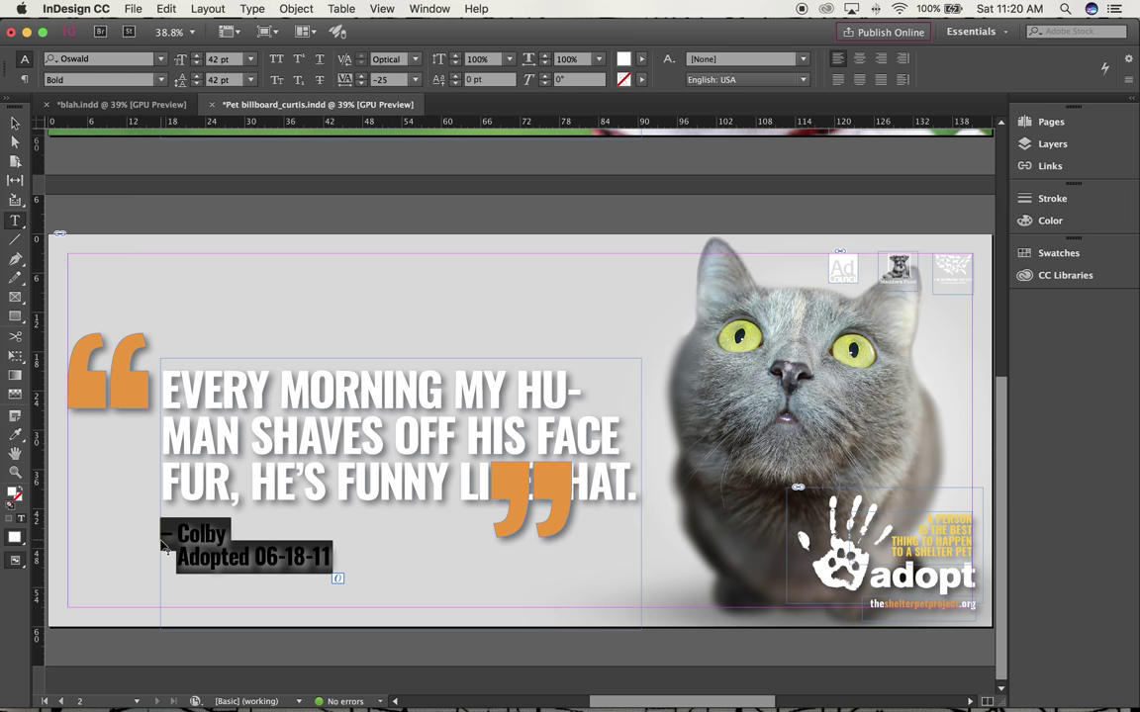
left_click(167, 9)
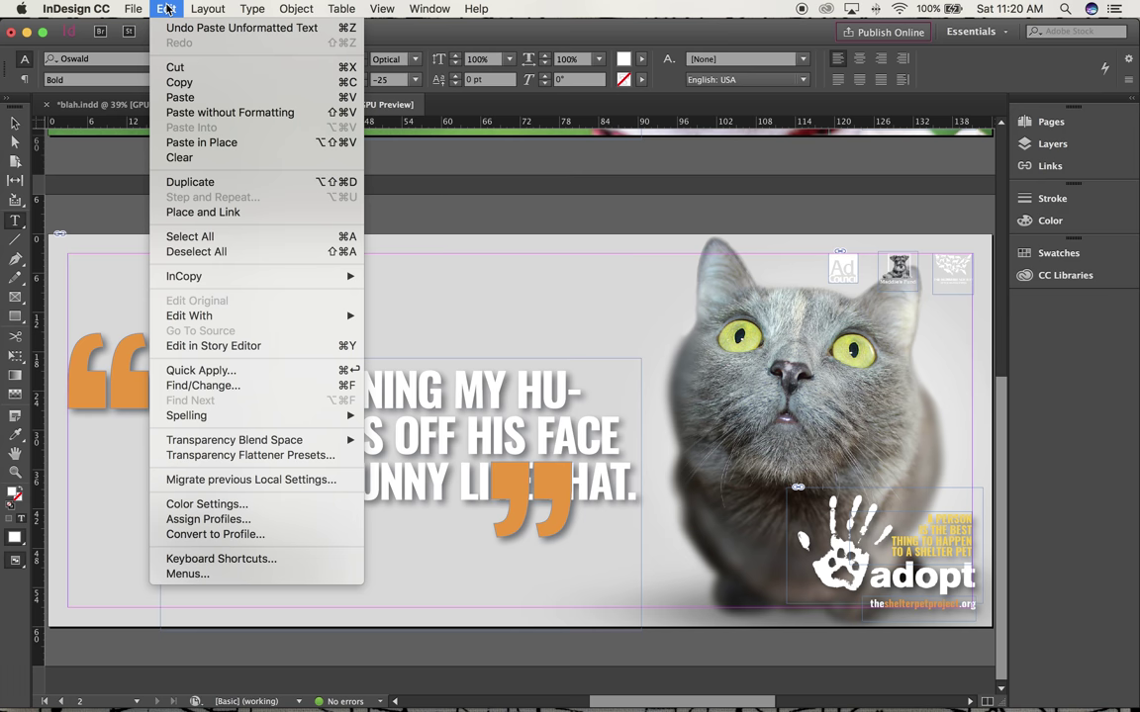
left_click(188, 112)
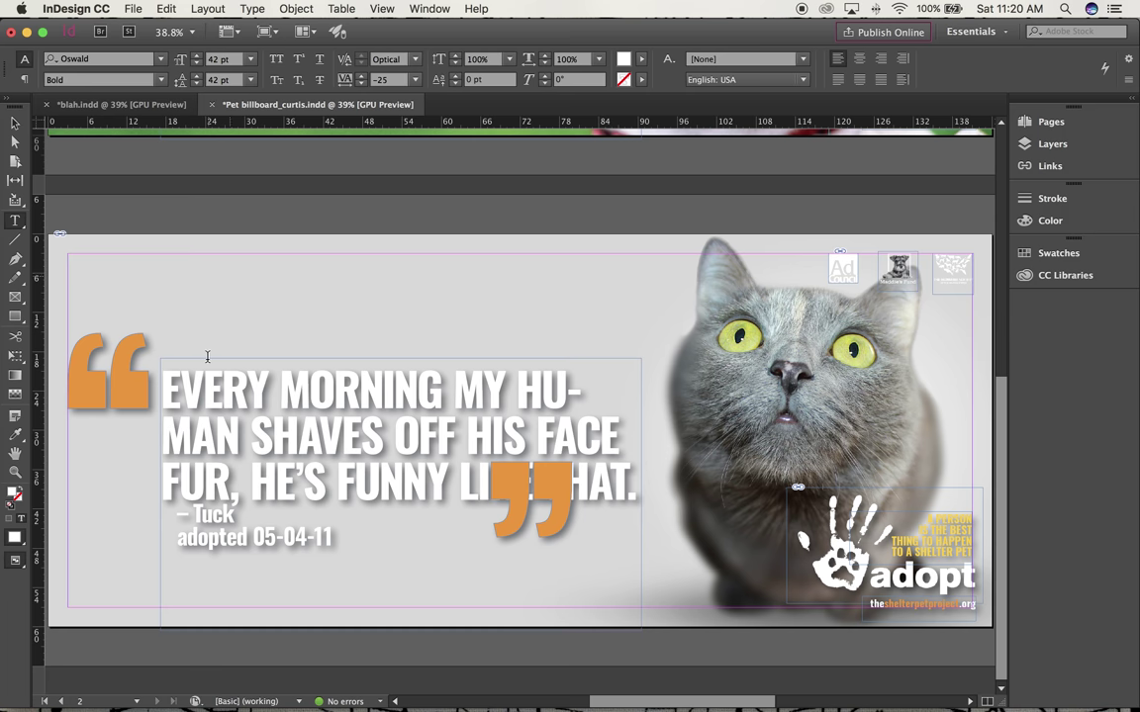
Give the "– Tuck" line 3p space before and a left indent of 0
triple_click(201, 513)
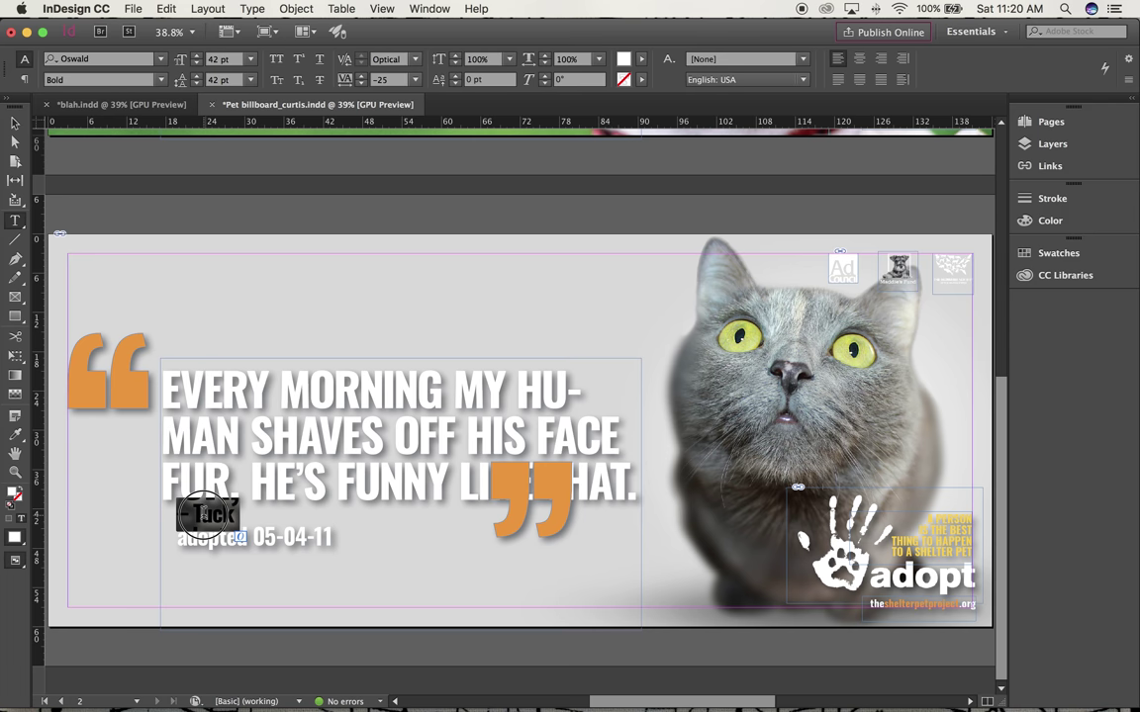
left_click(24, 80)
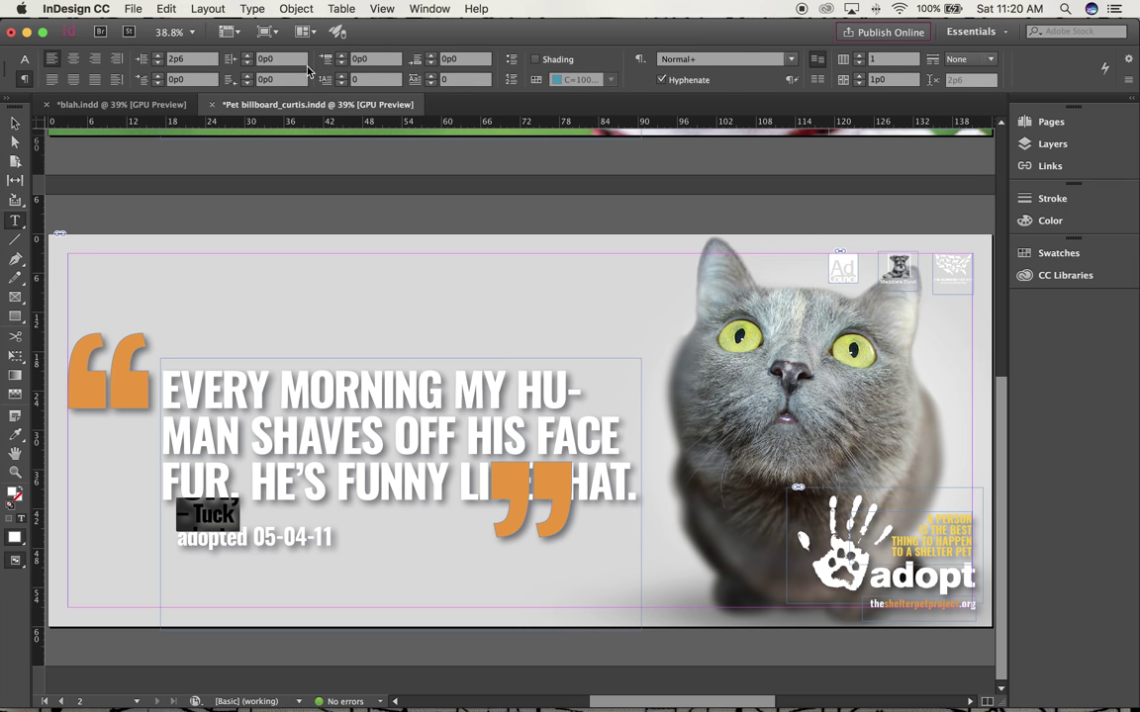
left_click(340, 60)
type("3p")
key("Return")
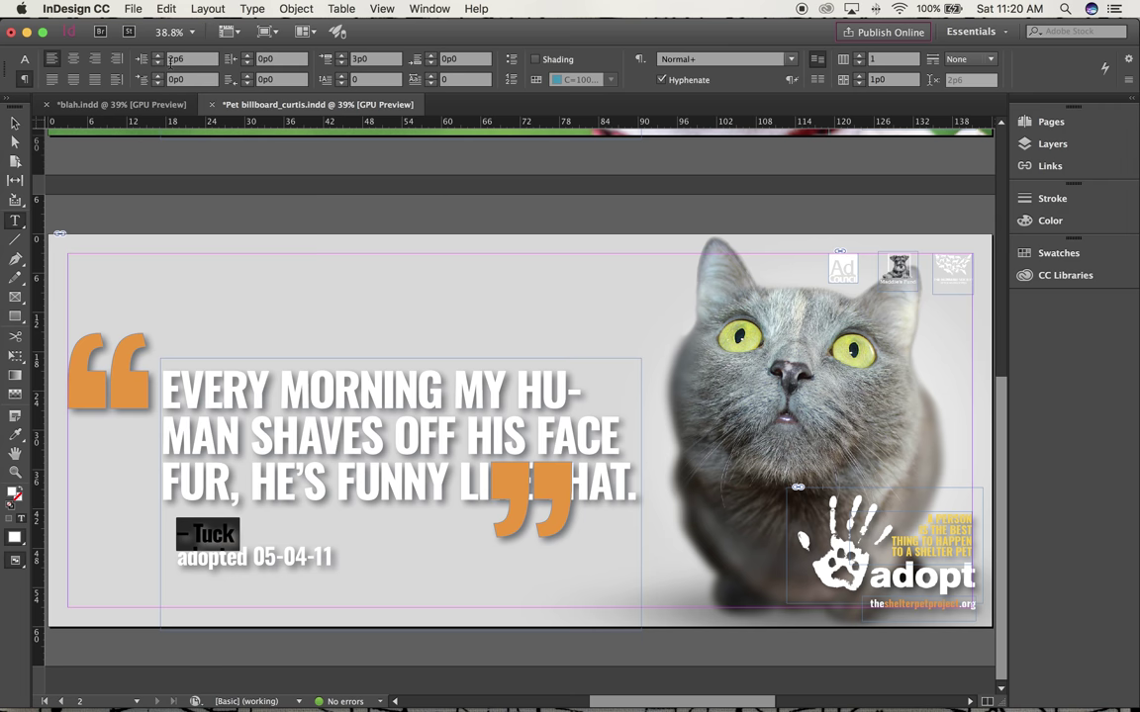
double_click(188, 59)
type("0")
key("Return")
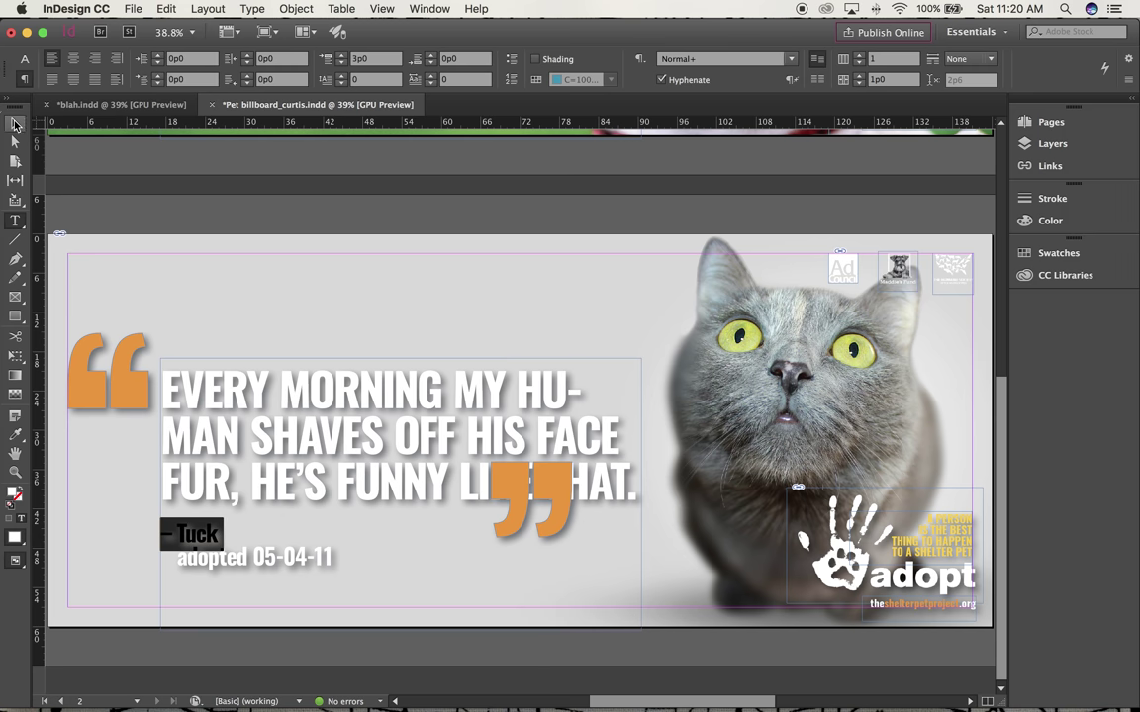
left_click(14, 123)
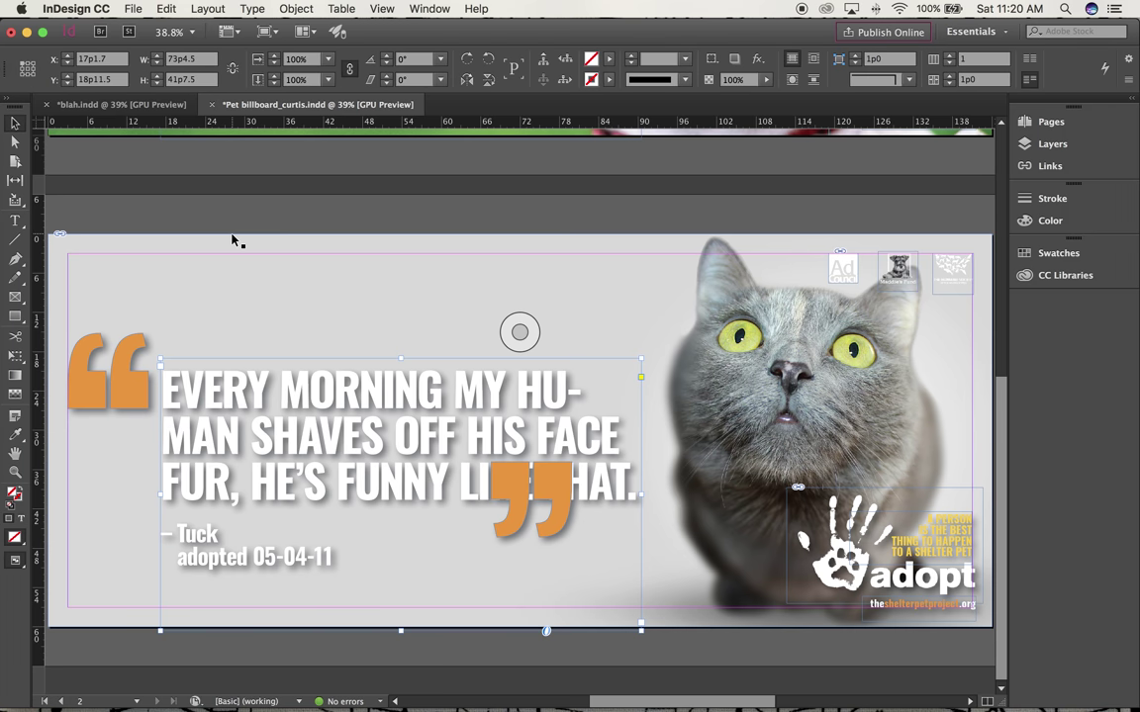
On the page 1 dog billboard, change "Adopted" in the date line to lowercase "adopted"
left_click(136, 702)
left_click(123, 652)
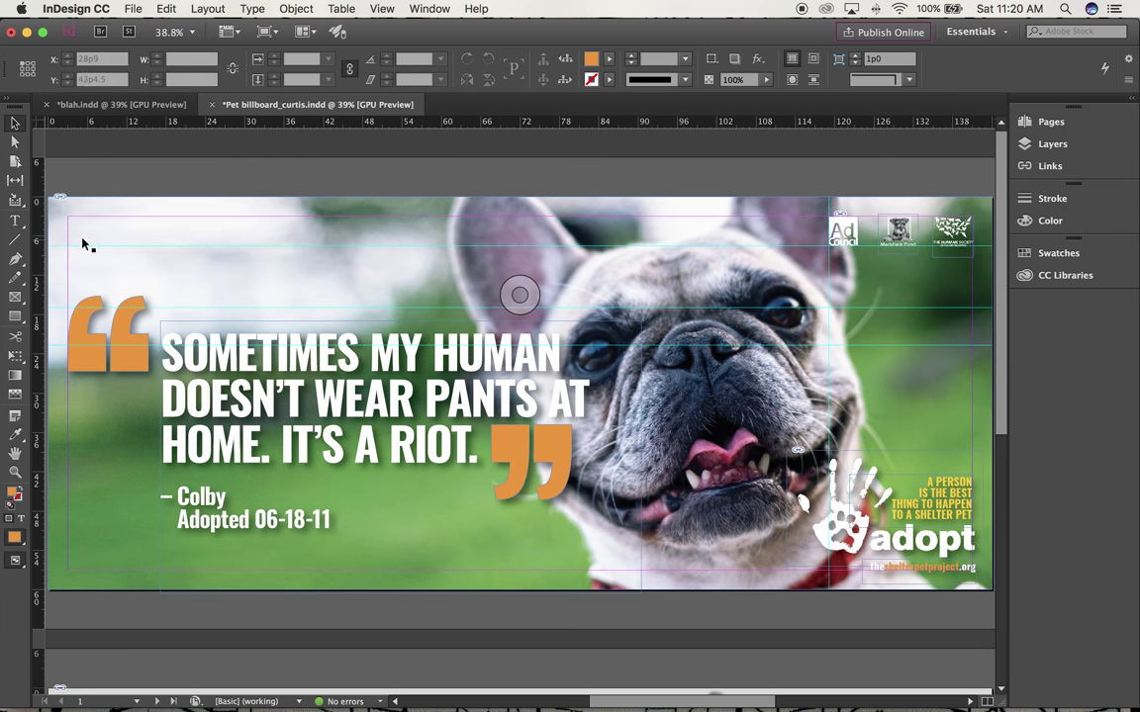
left_click(15, 220)
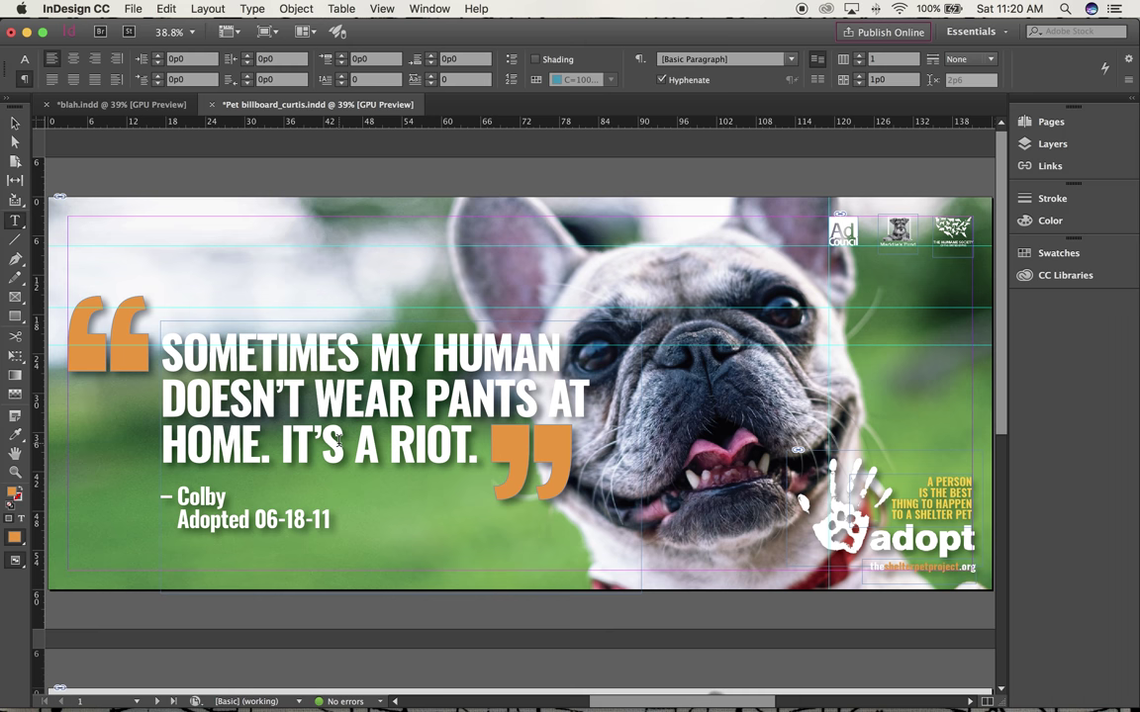
scroll(338, 441, "right", 2)
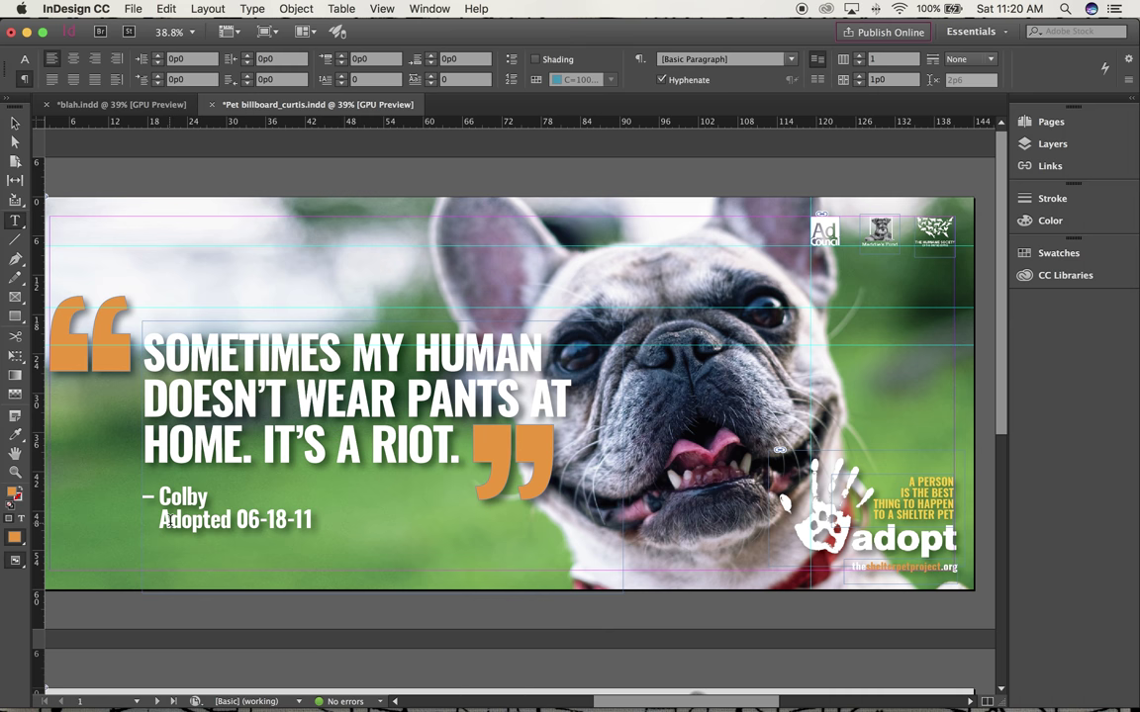
left_click_drag(154, 522, 172, 521)
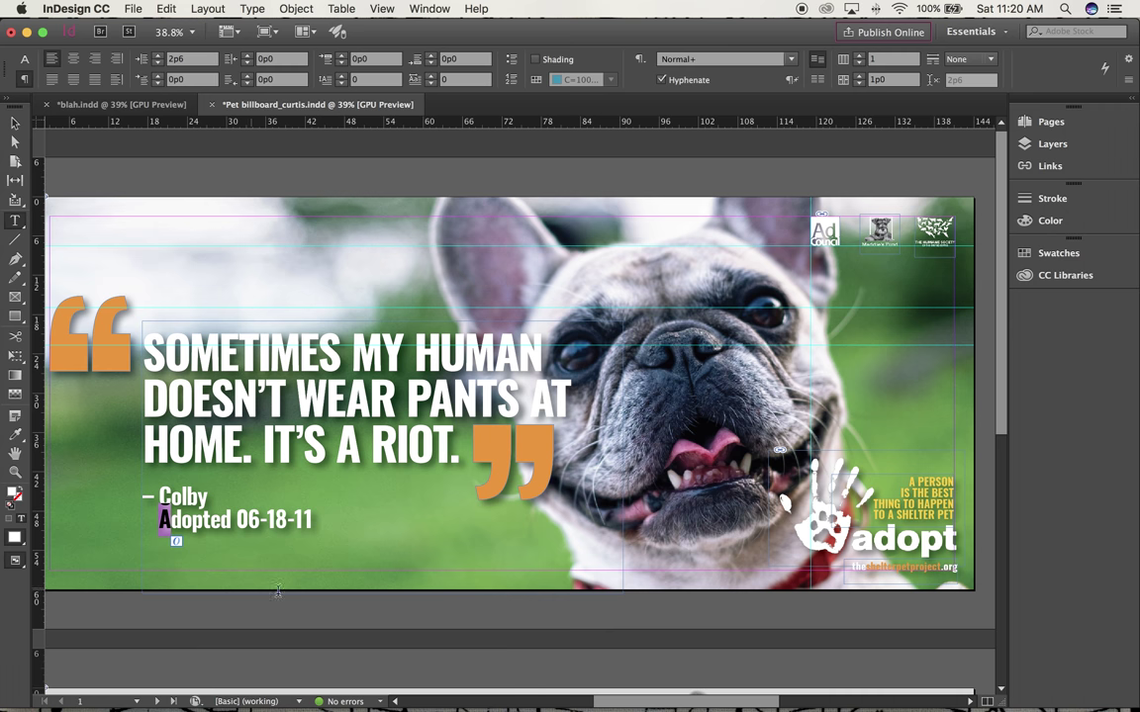
type("a")
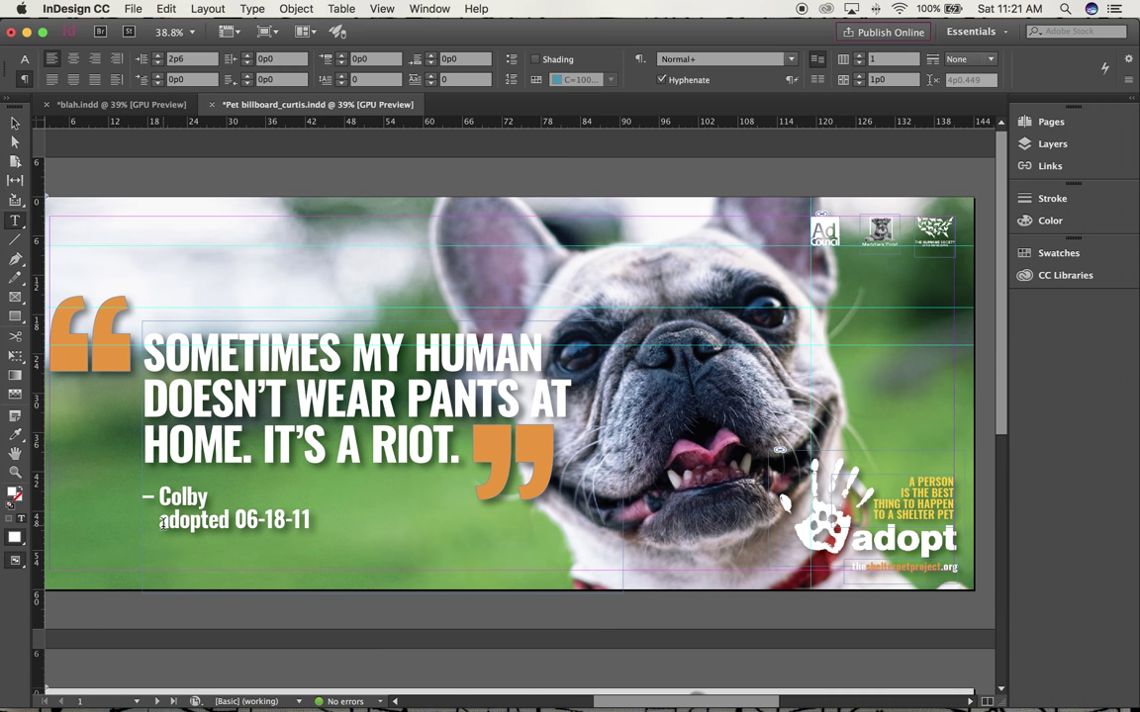
Colour the whole page 2 headline, name and adoption date text with the [Black] swatch
left_click(136, 702)
left_click(120, 668)
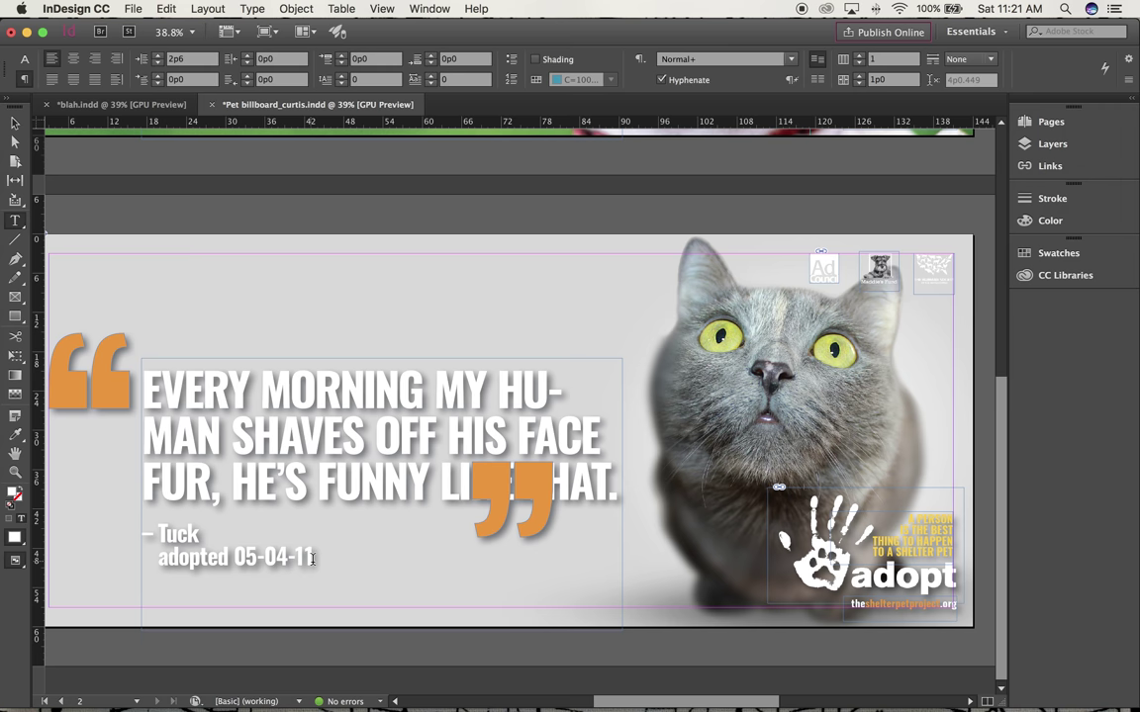
left_click_drag(315, 559, 138, 371)
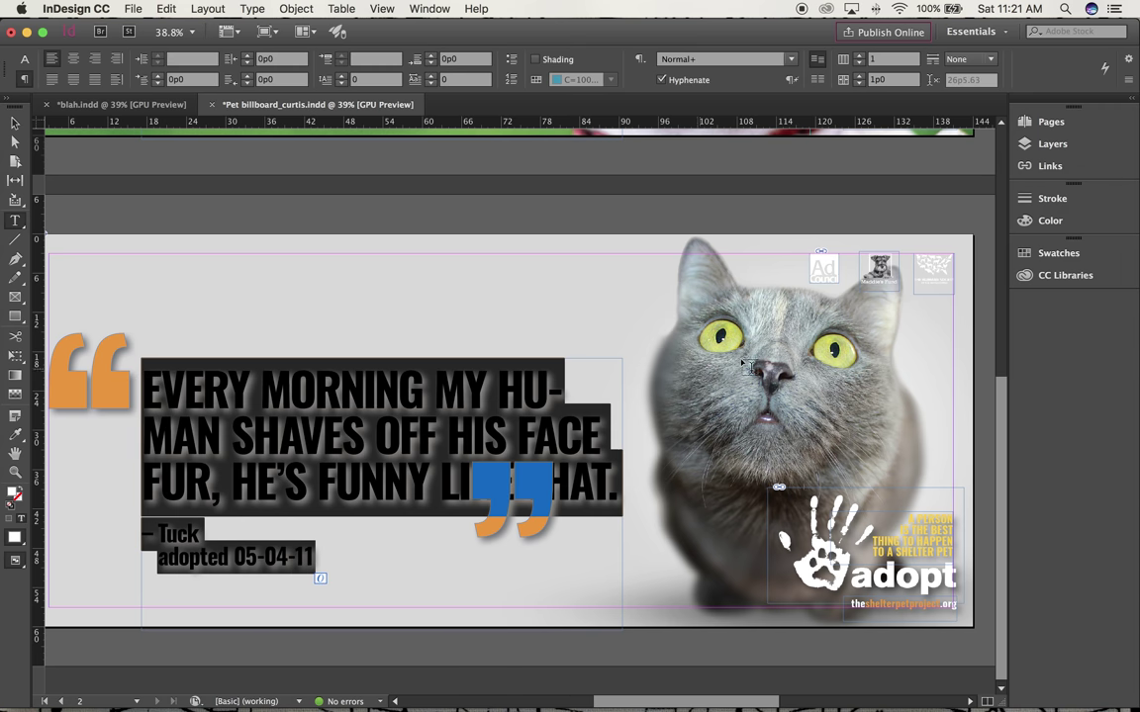
left_click(1047, 253)
left_click(871, 340)
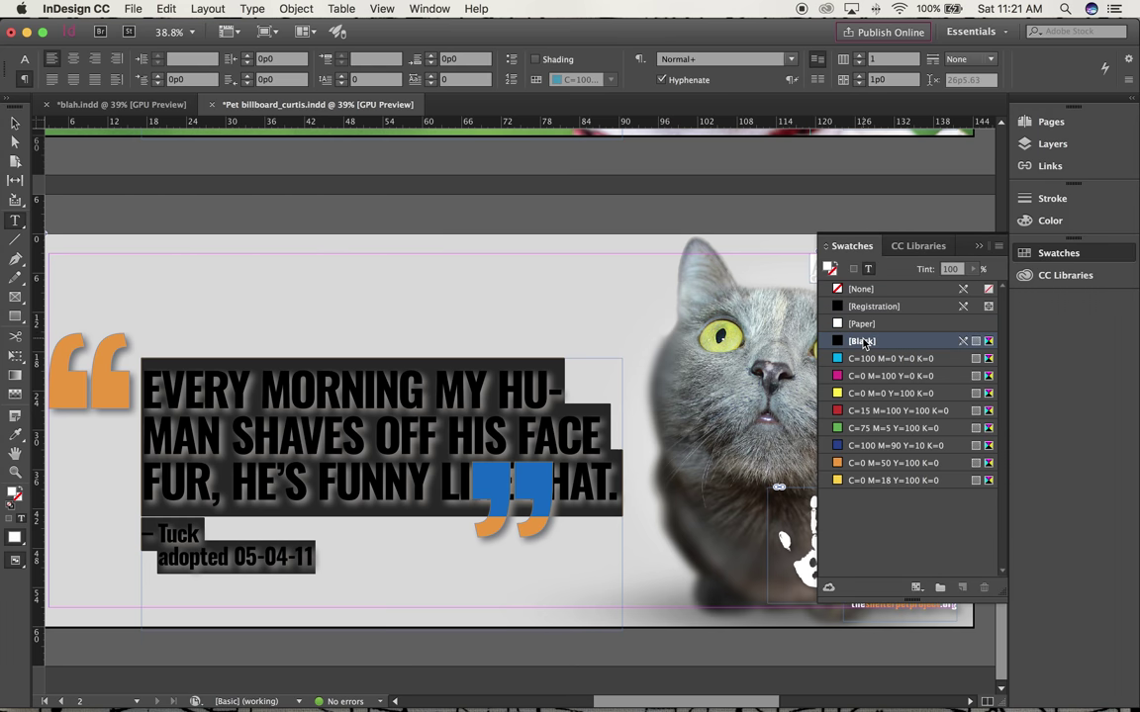
left_click(15, 122)
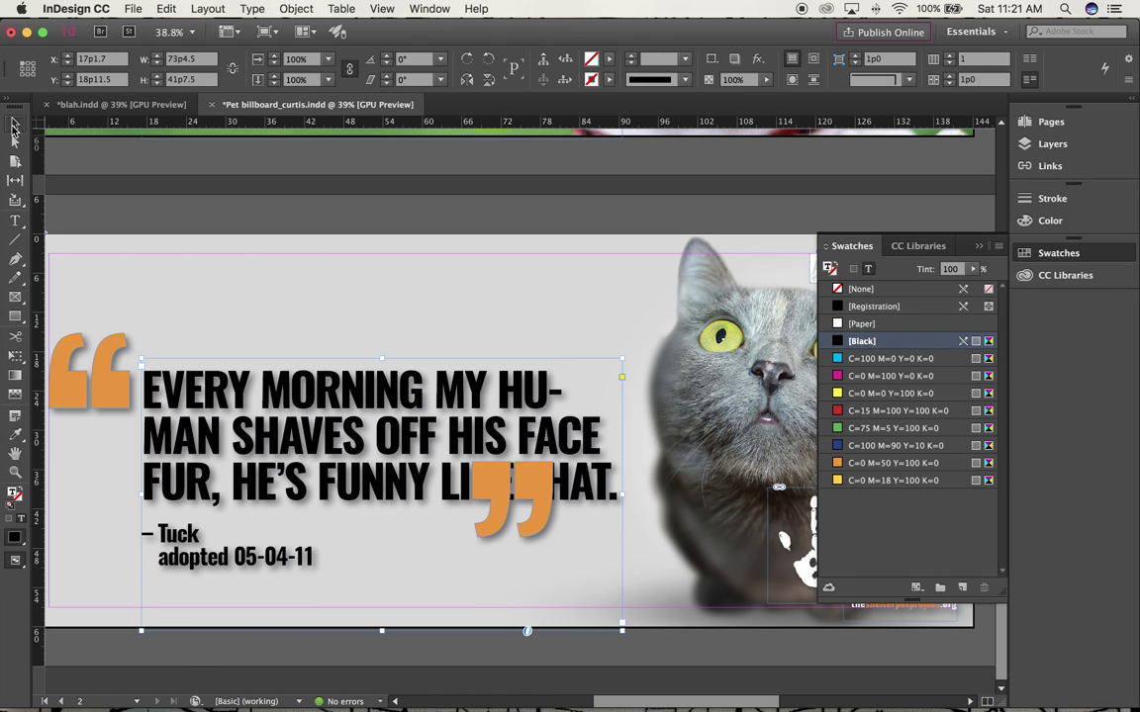
left_click(159, 208)
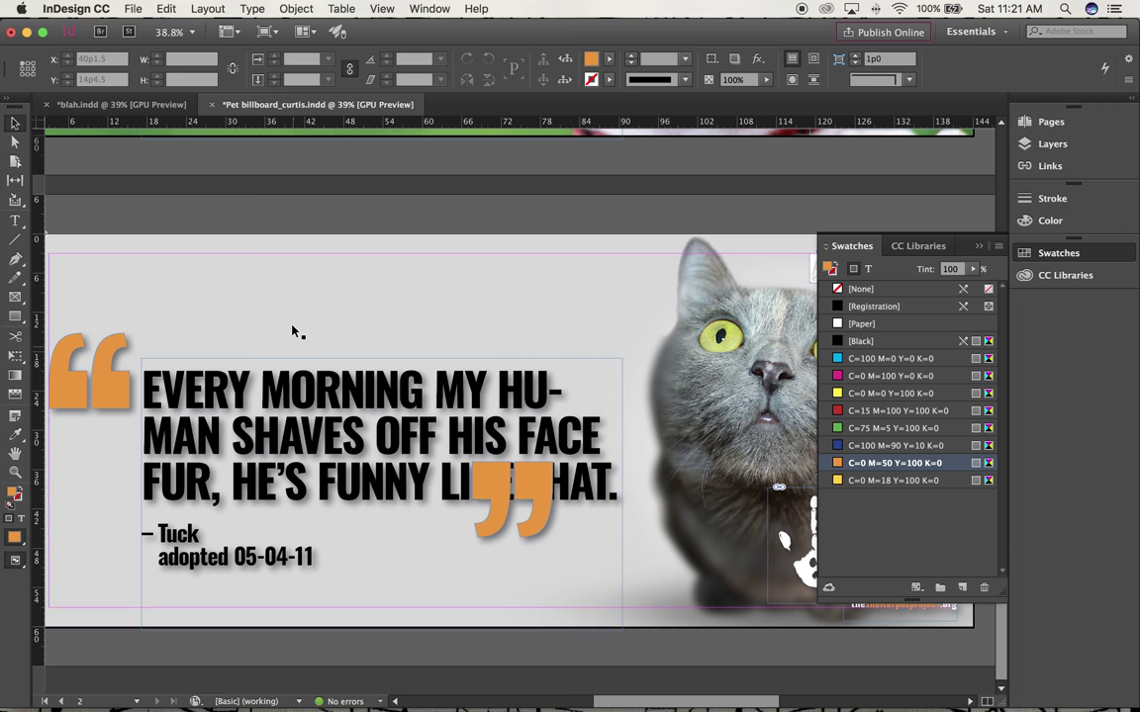
Compare the cat billboard with the finished version in blah.indd, checking headline line breaks and quotation mark placement
left_click(119, 106)
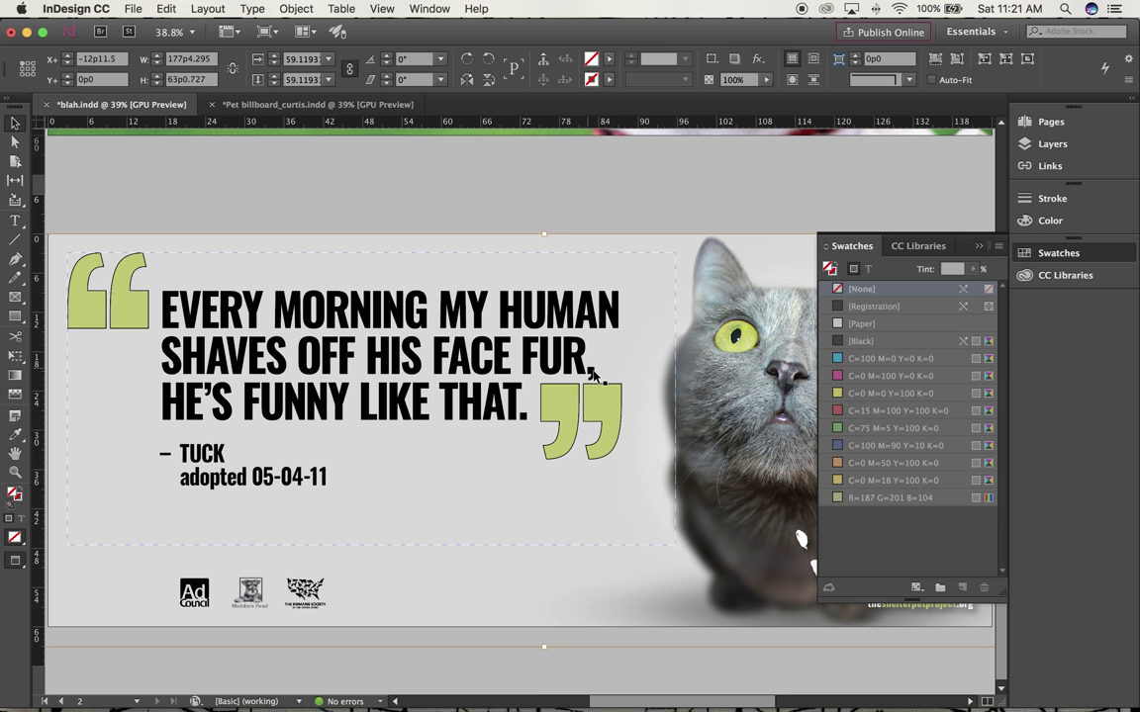
left_click(305, 107)
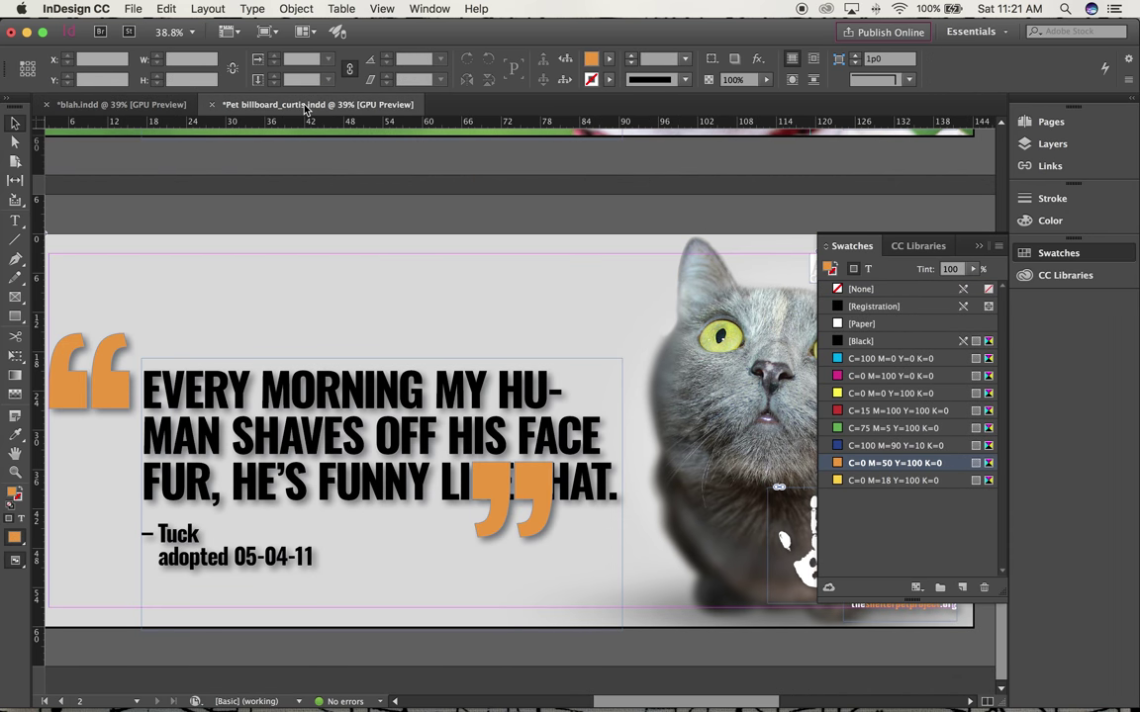
left_click(16, 216)
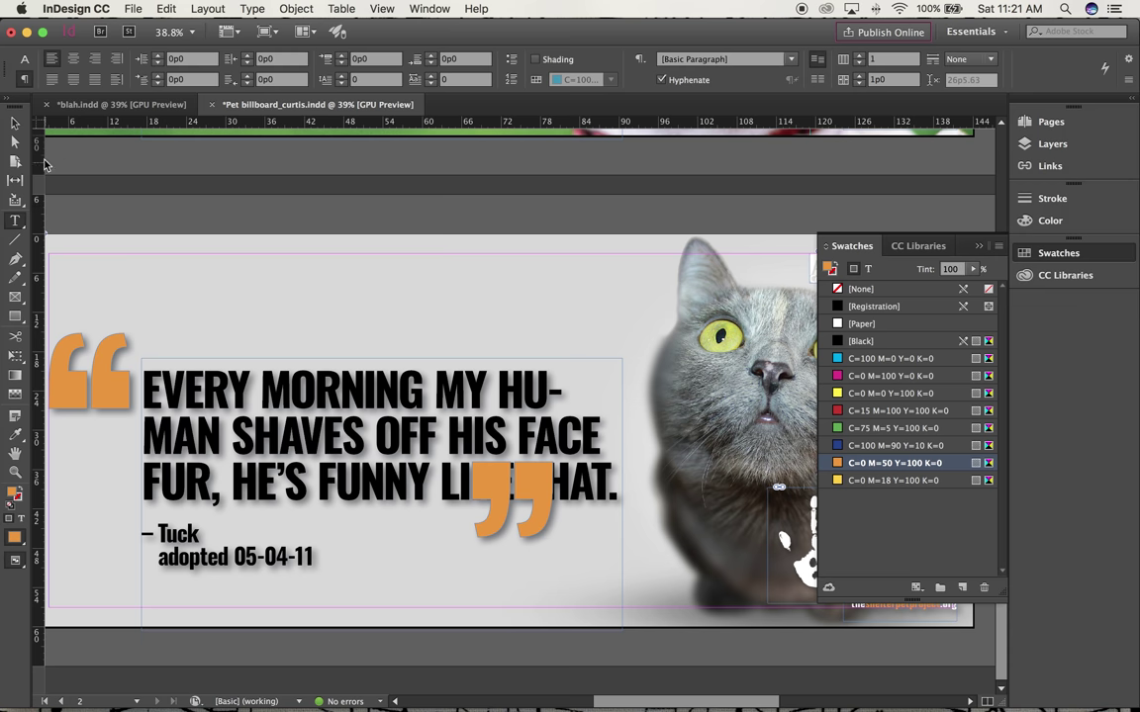
left_click(15, 125)
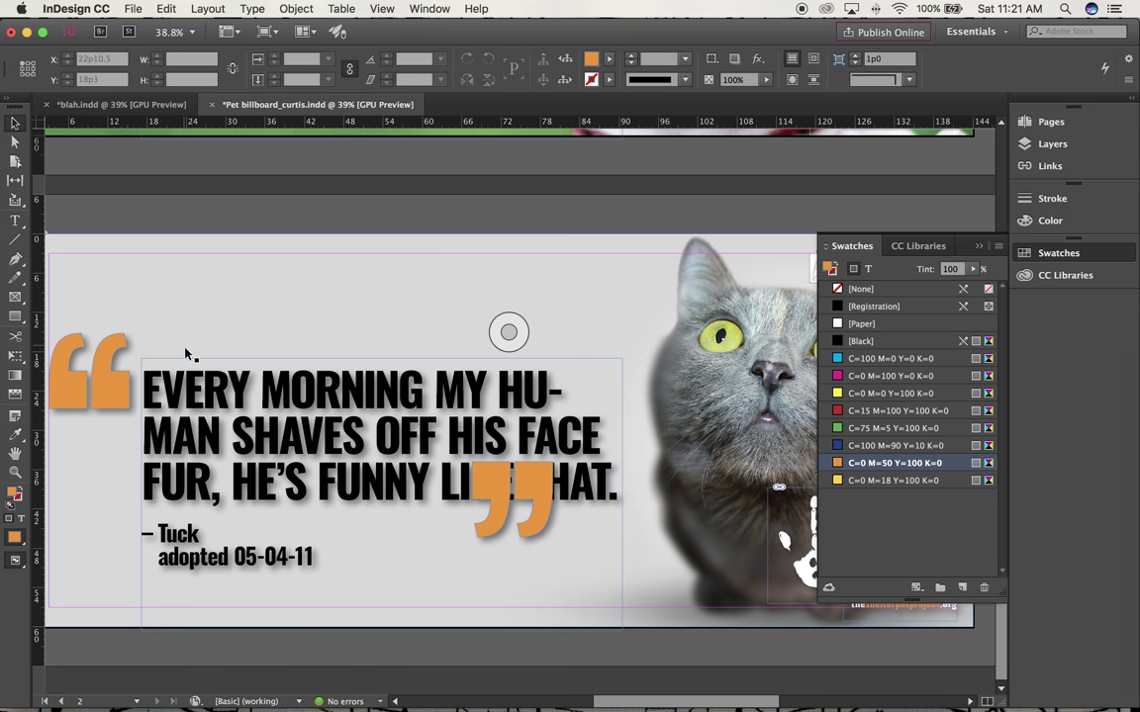
Undo a trial widening of the page 2 headline group and ungroup the quotation marks from the text frame
left_click(203, 391)
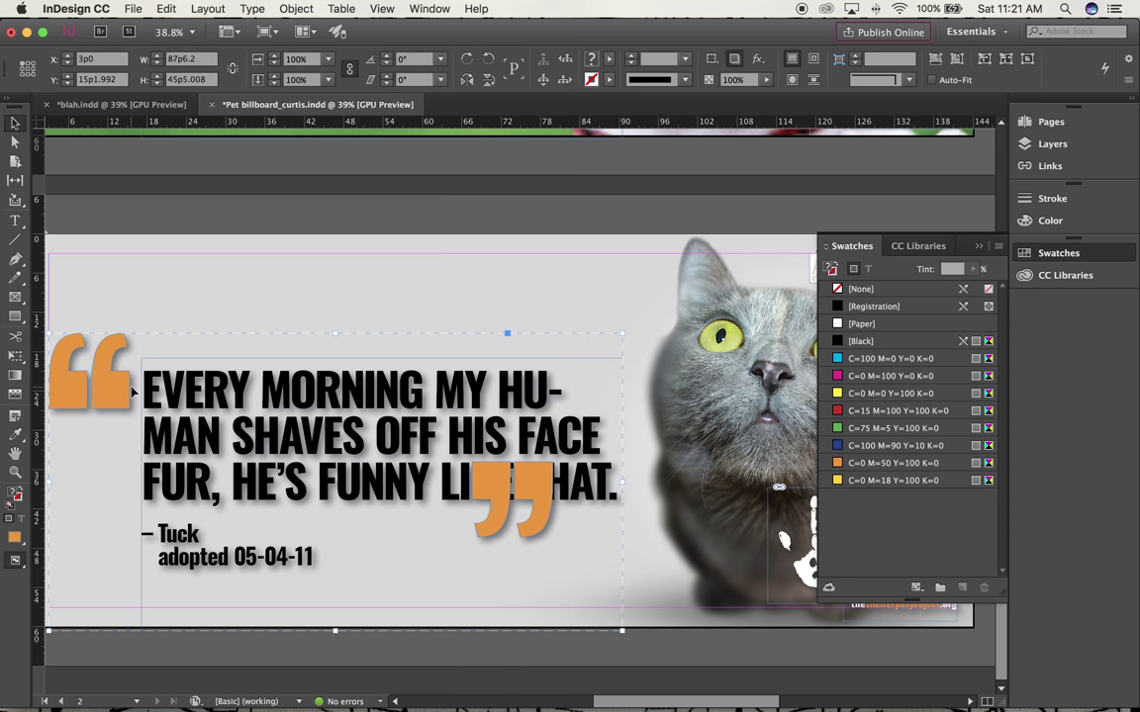
left_click_drag(623, 482, 749, 496)
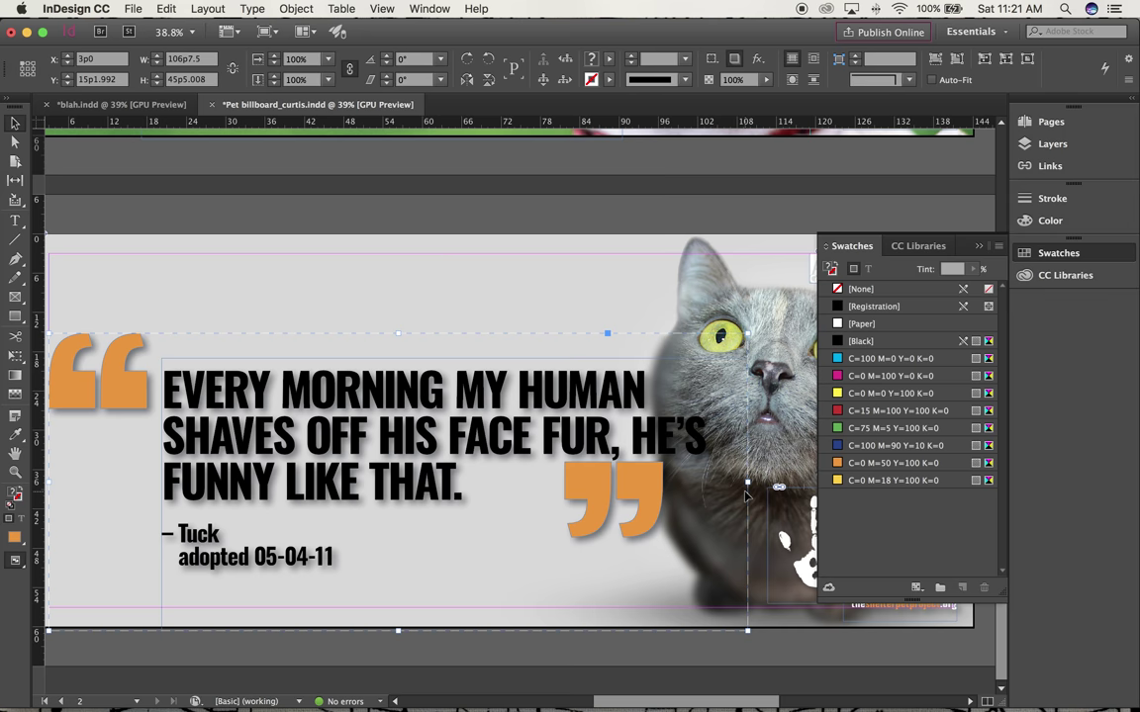
key("super+z")
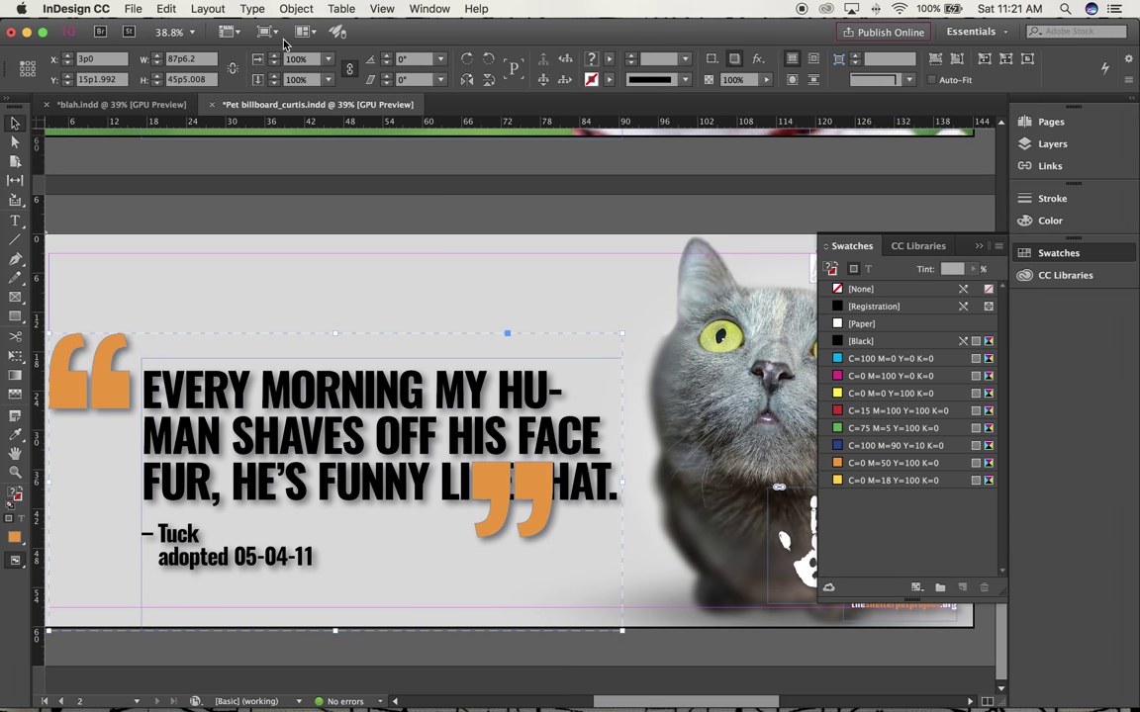
left_click(295, 8)
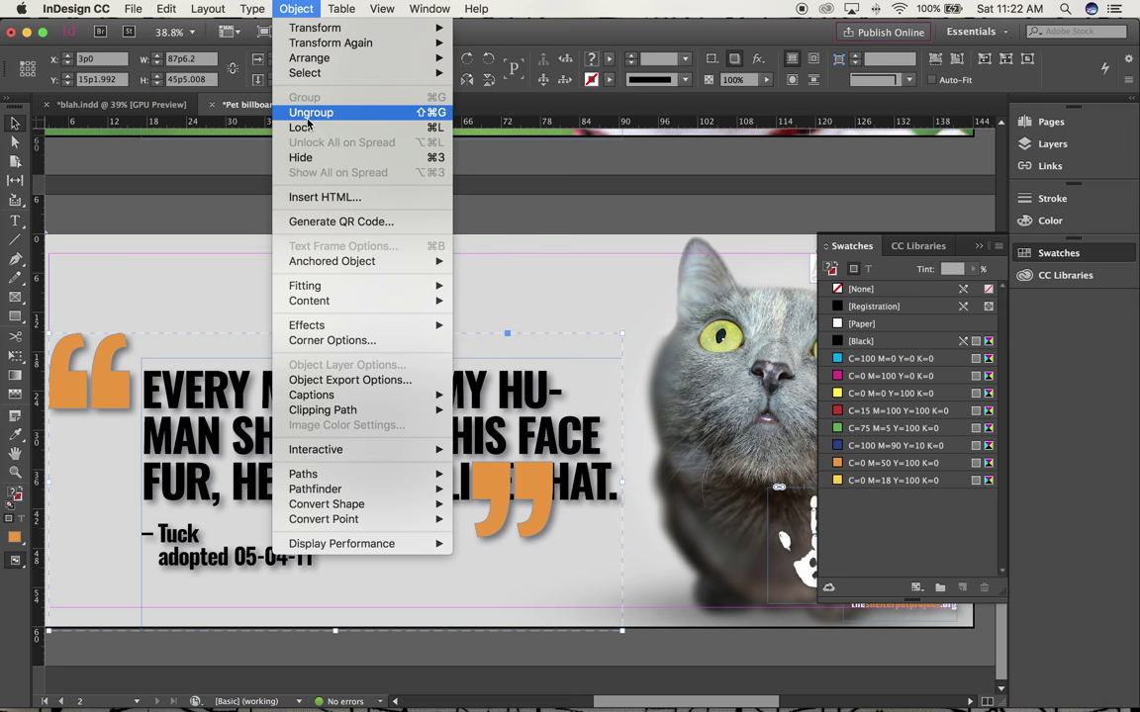
left_click(424, 112)
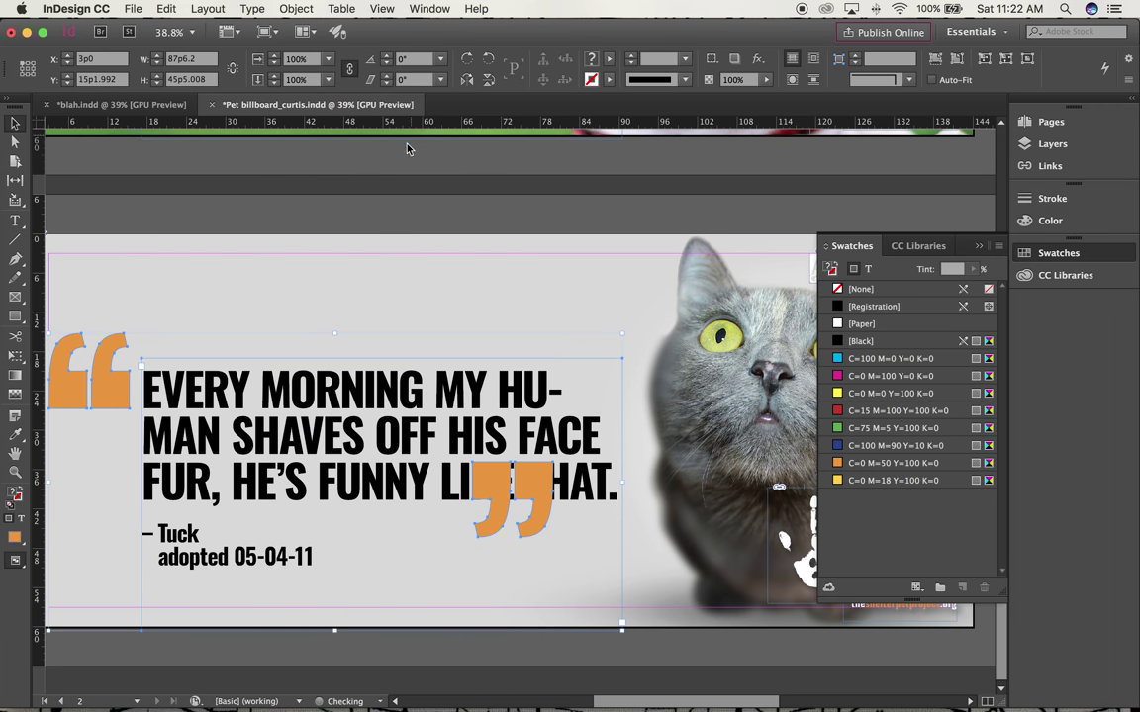
left_click(392, 215)
Widen the page 2 headline text frame to about 76p4 so "HUMAN" fits unbroken on the first line
left_click(597, 492)
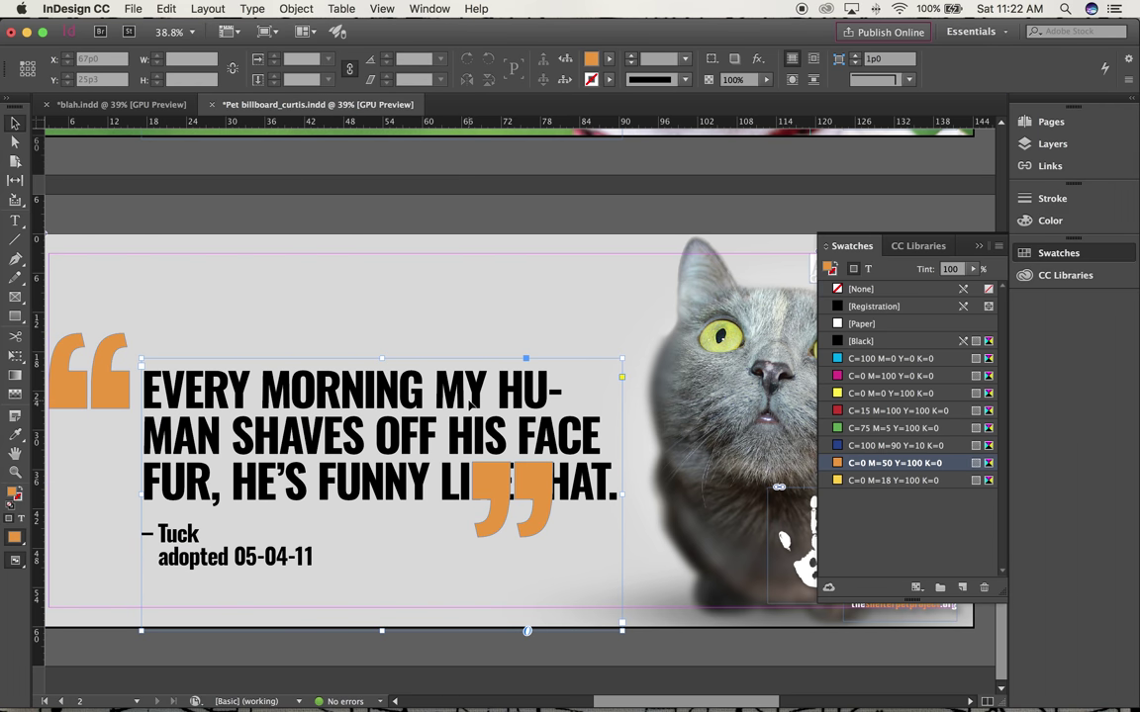
left_click_drag(621, 493, 642, 493)
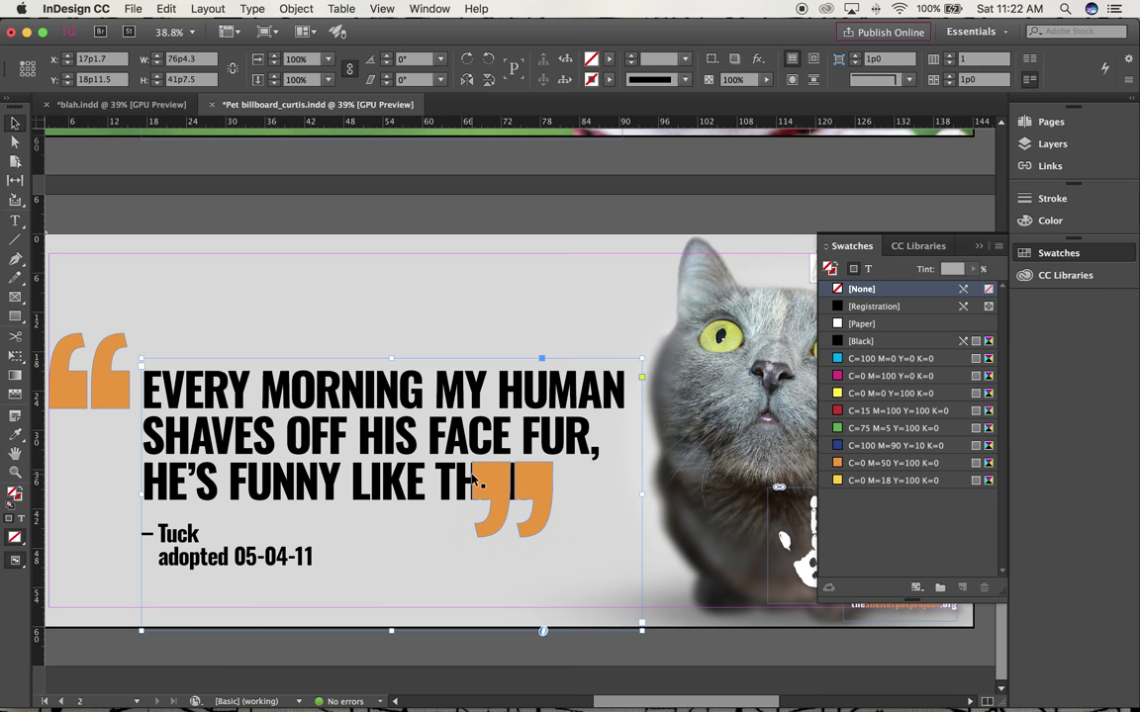
left_click(427, 242)
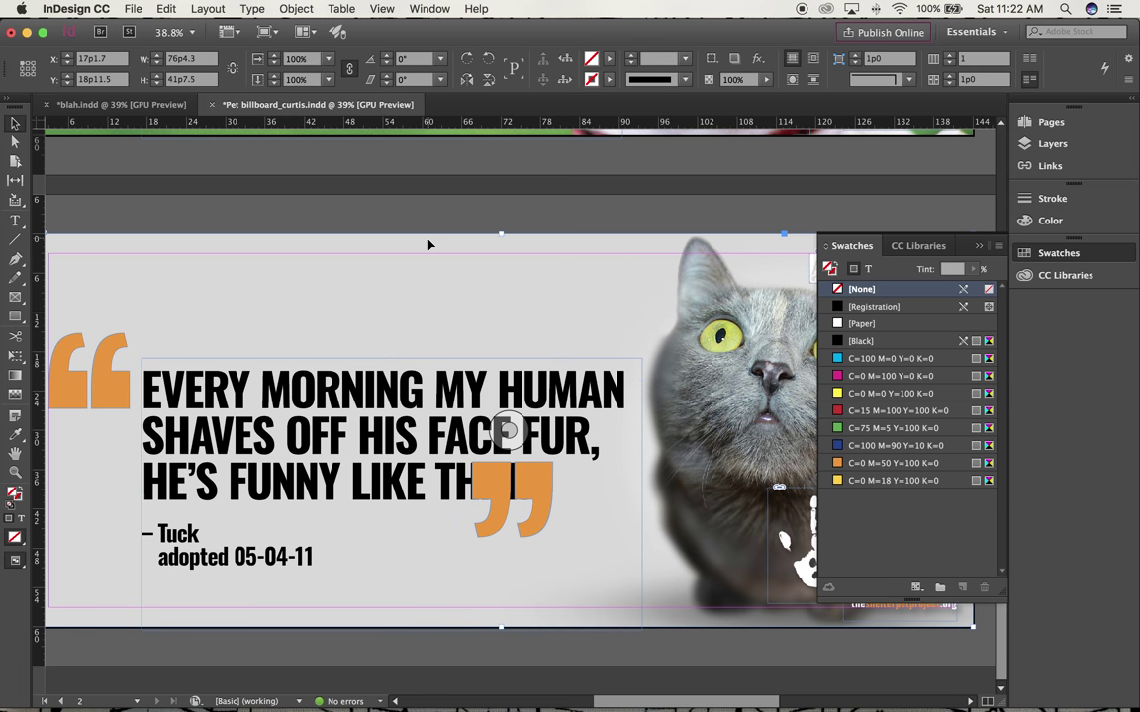
Draw a spacer rectangle about 2p3 by 6p5 from the opening quotation mark to the headline's first letter, filled with C=15 M=100 Y=100 K=0
left_click(102, 397)
key("super+1")
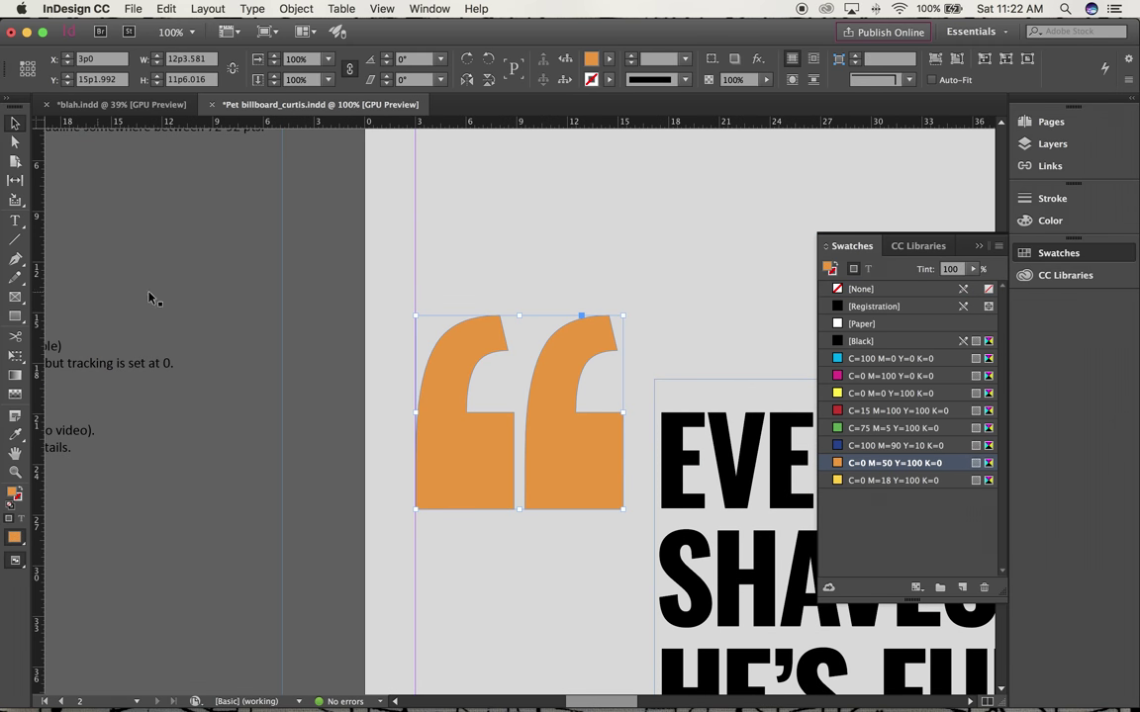
left_click(250, 310)
left_click(15, 316)
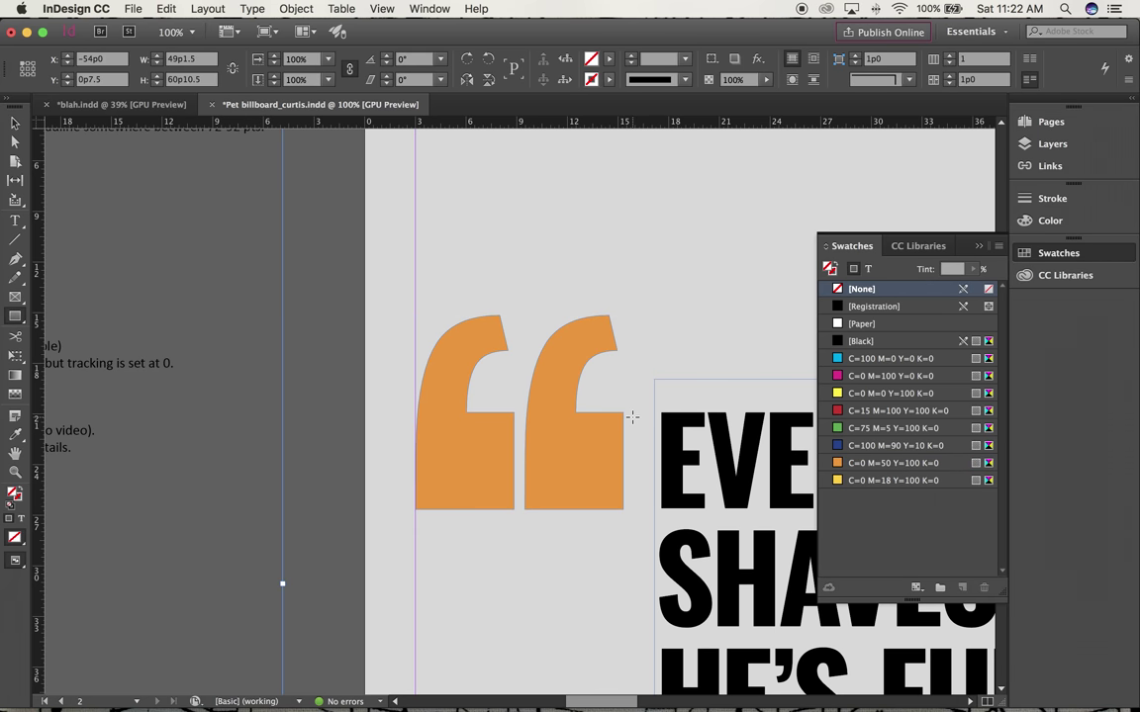
left_click_drag(624, 414, 661, 520)
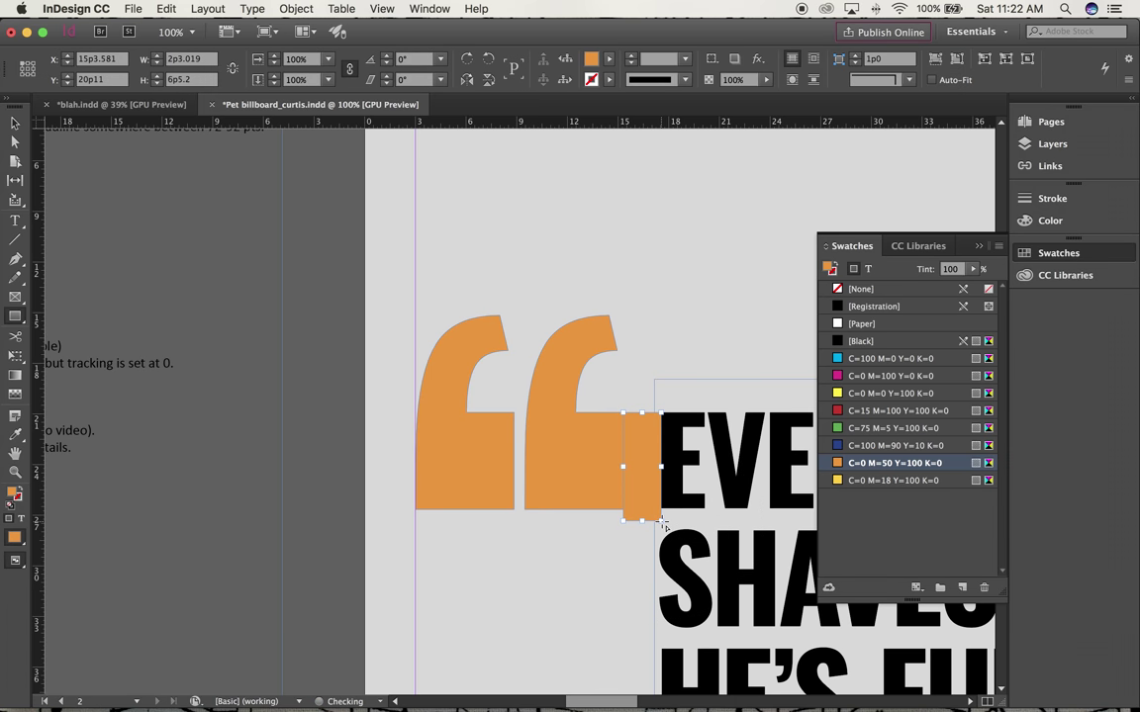
left_click(840, 412)
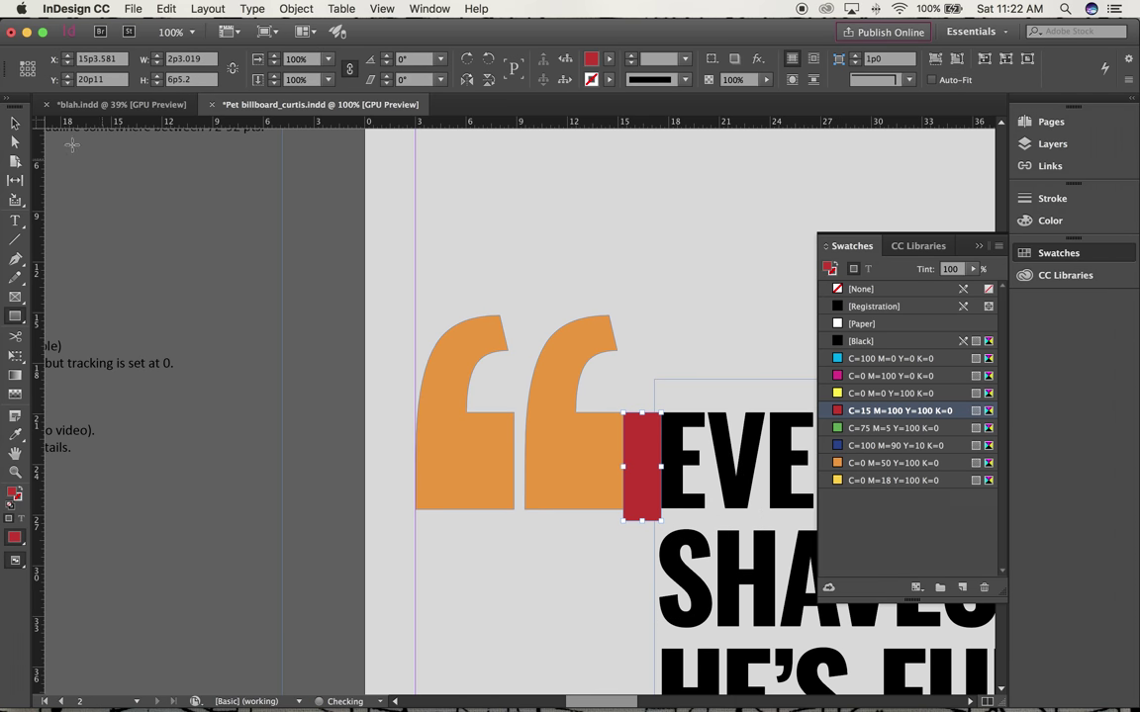
Move the red spacer rectangle from the opening quotation mark to the end of the headline's third line, at about X 76p4.5
left_click(15, 123)
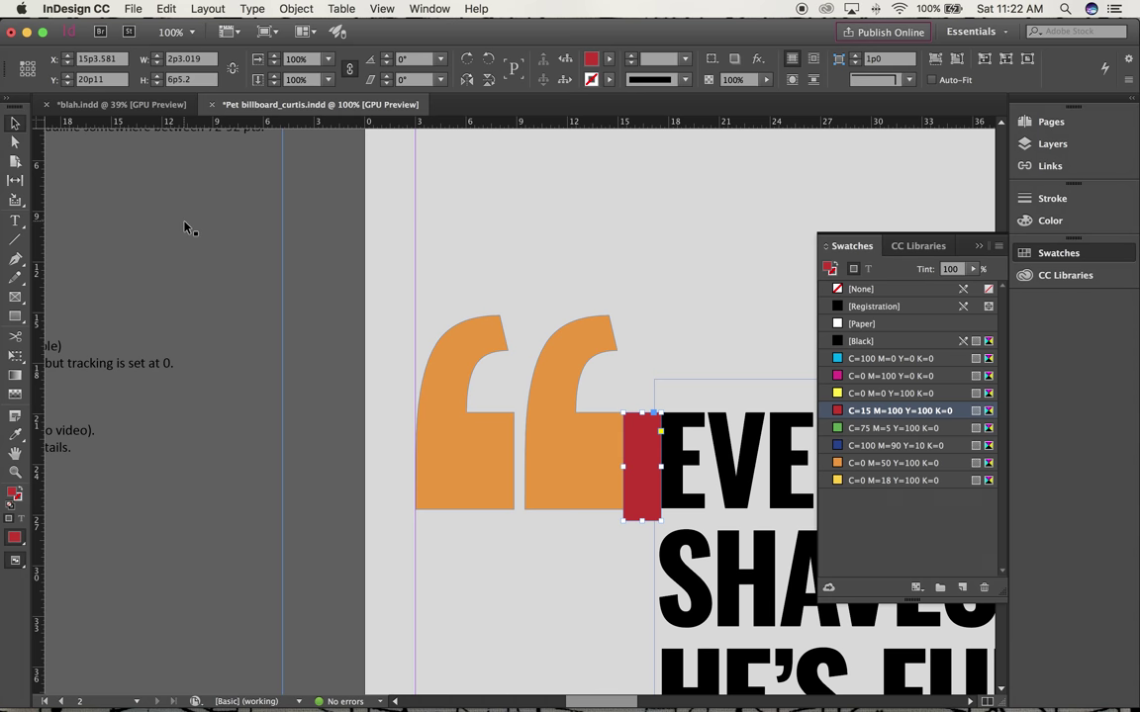
key("super+0")
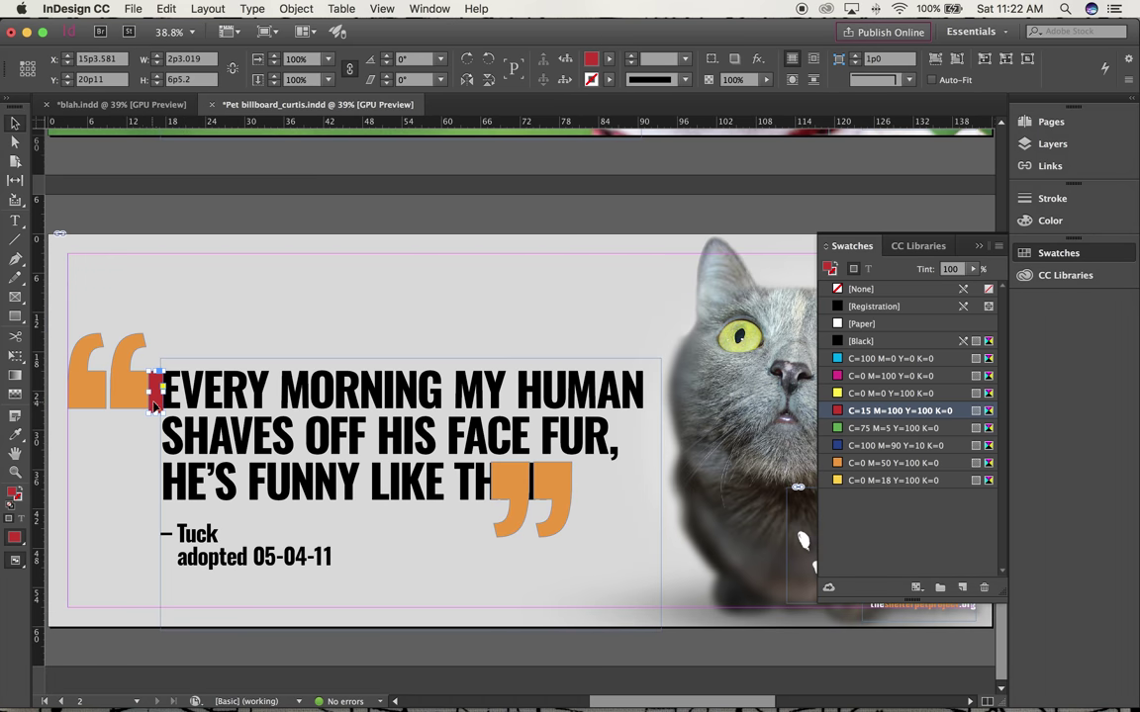
left_click_drag(157, 384, 556, 492)
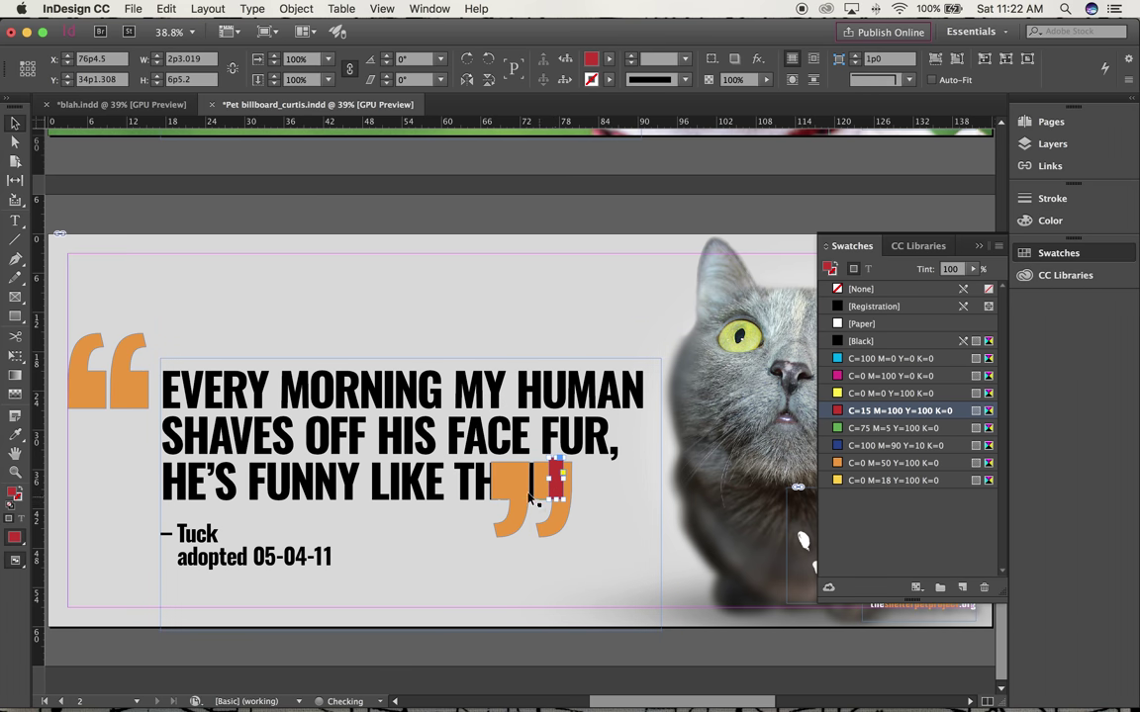
Shift the closing quotation mark right to about X 91p2.8, clear of the headline's last word and the red spacer
left_click(505, 533)
key("Right")
key("Right")
key("Right")
key("Right")
key("Right")
key("Right")
key("Right")
key("Right")
key("Right")
key("Right")
key("Right")
key("Right")
key("Right")
key("Right")
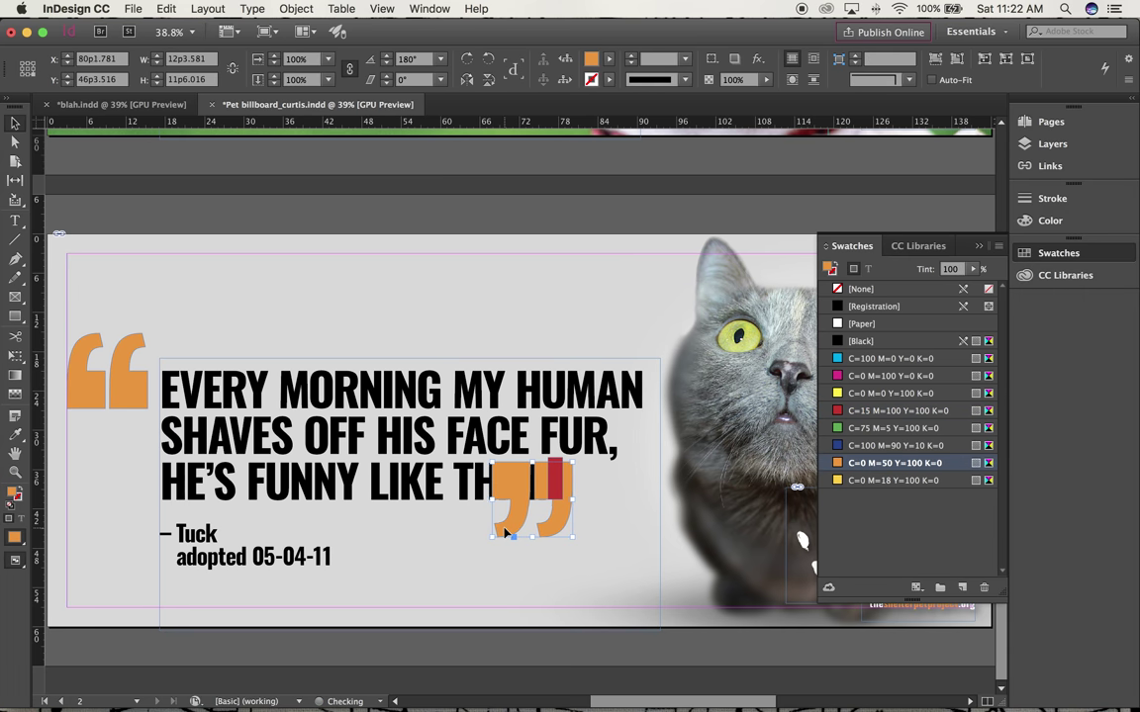
key("Right")
key("Right")
key("Right")
key("Right")
key("Right")
key("Right")
key("Right")
key("Right")
key("Right")
key("Right")
key("Right")
key("Right")
key("Right")
key("Right")
key("Right")
key("Right")
key("Right")
key("Right")
key("Right")
key("Right")
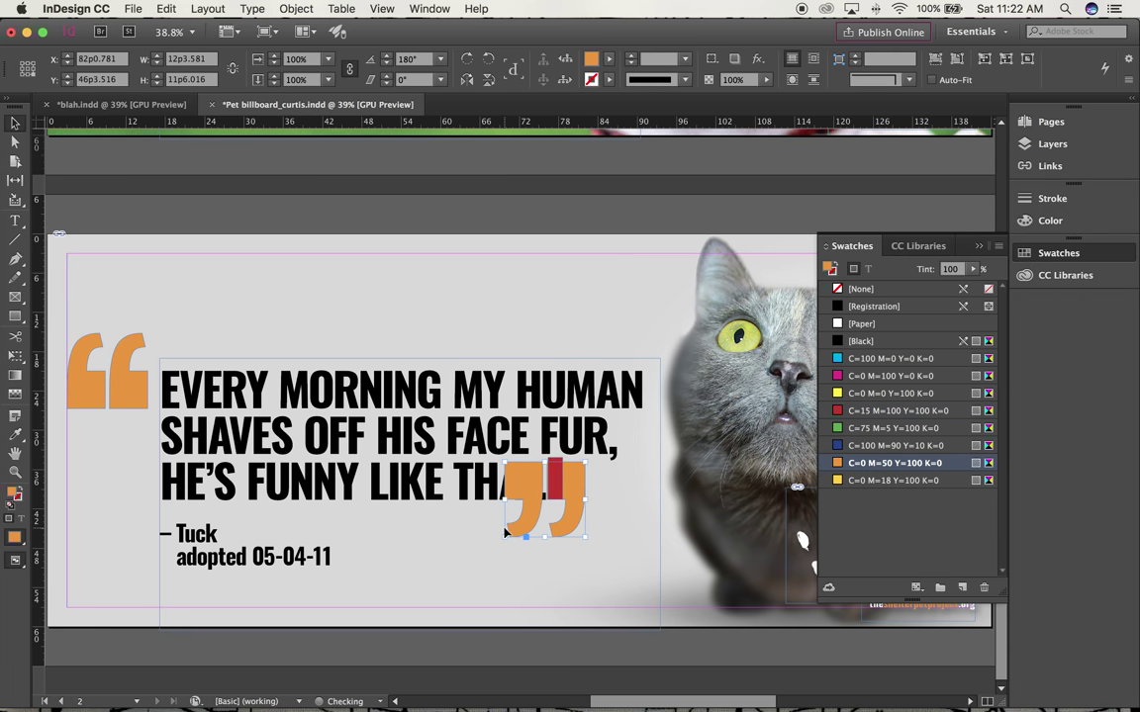
key("Right")
key("Right")
key("Right")
key("Right")
key("Right")
key("Right")
key("Right")
key("Right")
key("Right")
key("Right")
key("Right")
key("Right")
key("Right")
key("Right")
key("Right")
key("Right")
key("Right")
key("Right")
key("Right")
key("Right")
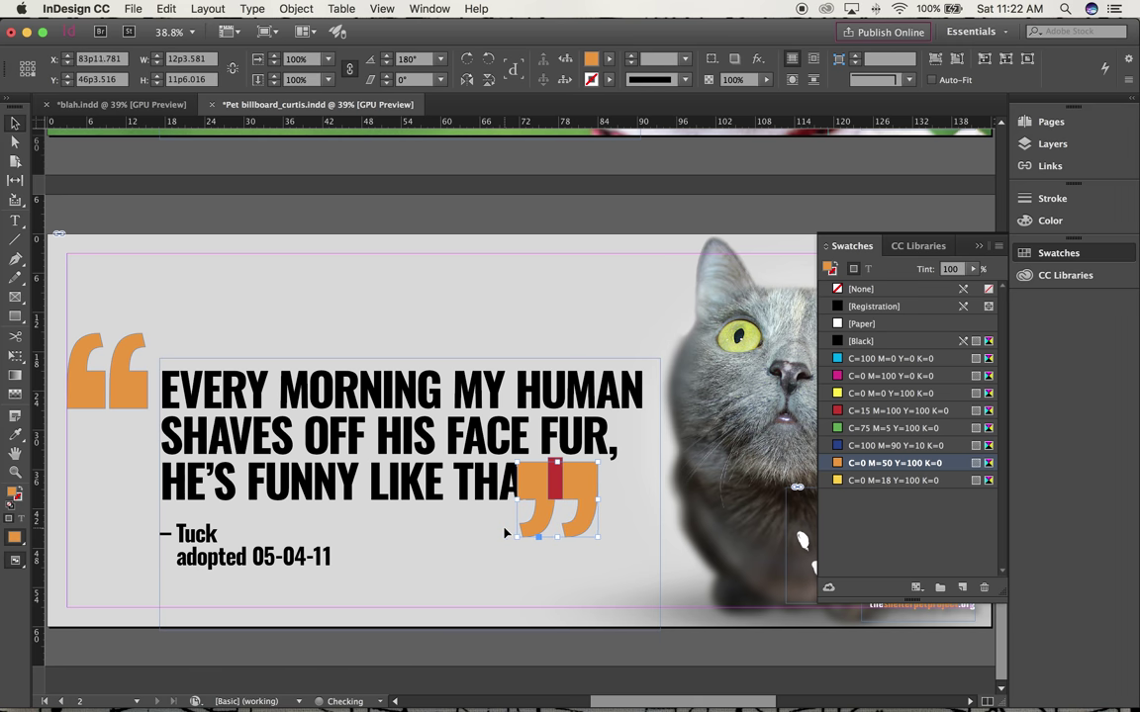
key("Right")
key("Right")
key("Right")
key("Right")
key("Right")
key("Right")
key("Right")
key("Right")
key("Right")
key("Right")
key("Right")
key("Right")
key("Right")
key("Right")
key("Right")
key("Right")
key("Right")
key("Right")
key("Right")
key("Right")
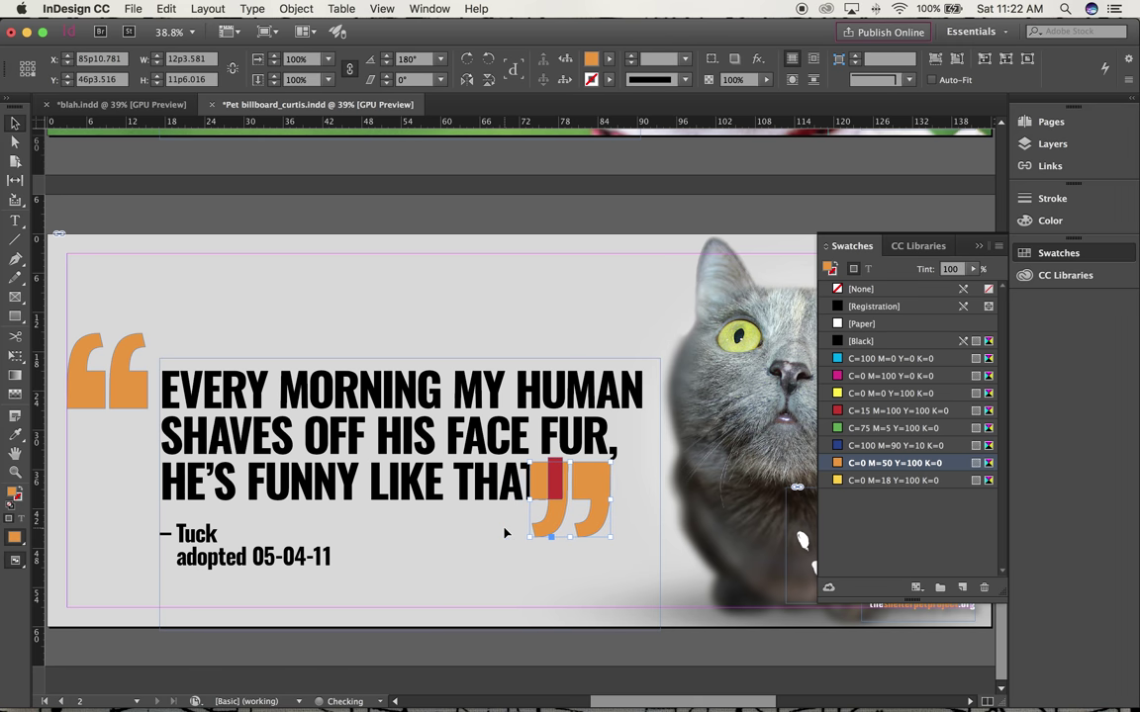
key("Right")
key("Right")
key("Right")
key("Right")
key("Right")
key("Right")
key("Right")
key("Right")
key("Right")
key("Right")
key("Right")
key("Right")
key("Right")
key("Right")
key("Right")
key("Right")
key("Right")
key("Right")
key("Right")
key("Right")
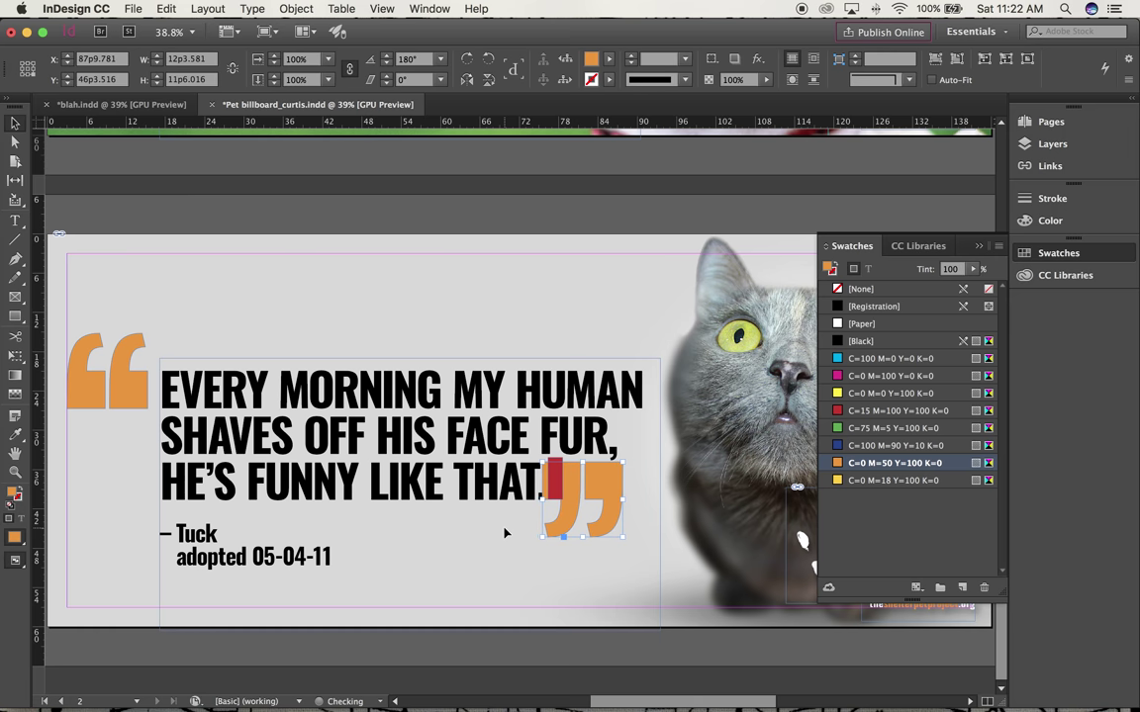
key("Right")
key("Right")
key("Right")
key("Right")
key("Right")
key("Right")
key("Right")
key("Right")
key("Right")
key("Right")
key("Right")
key("Right")
key("Right")
key("Right")
key("Right")
key("Right")
key("Right")
key("Right")
key("Right")
key("Right")
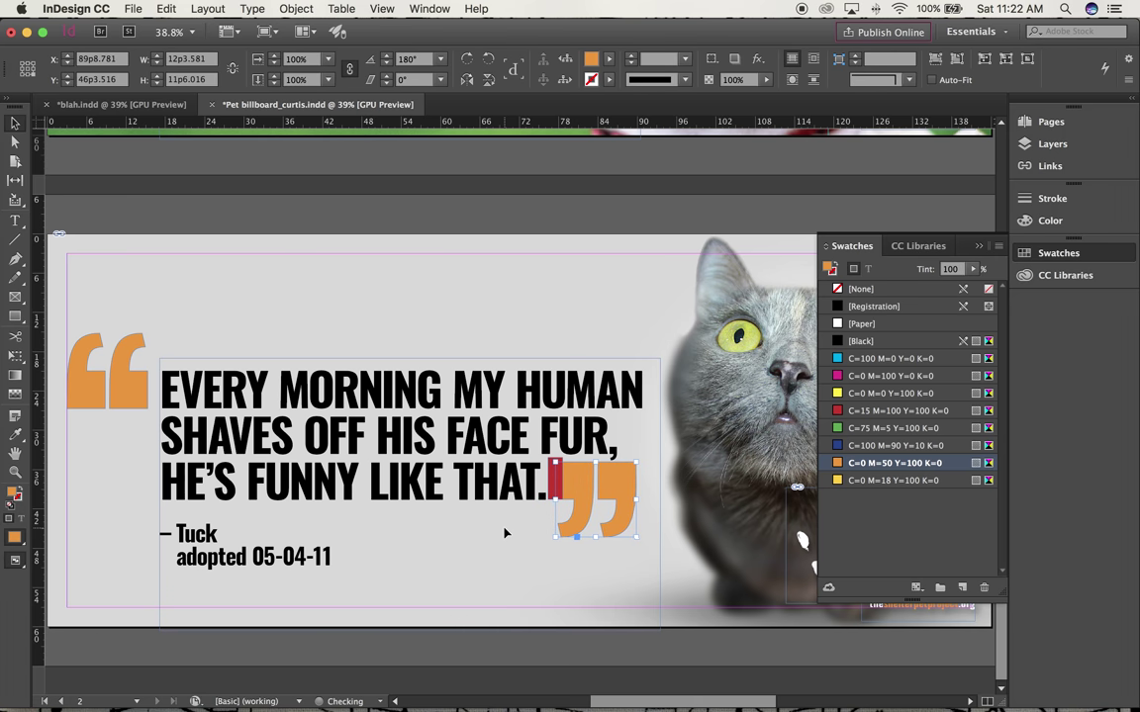
key("Right")
key("Right")
key("Right")
key("Right")
key("Right")
key("Right")
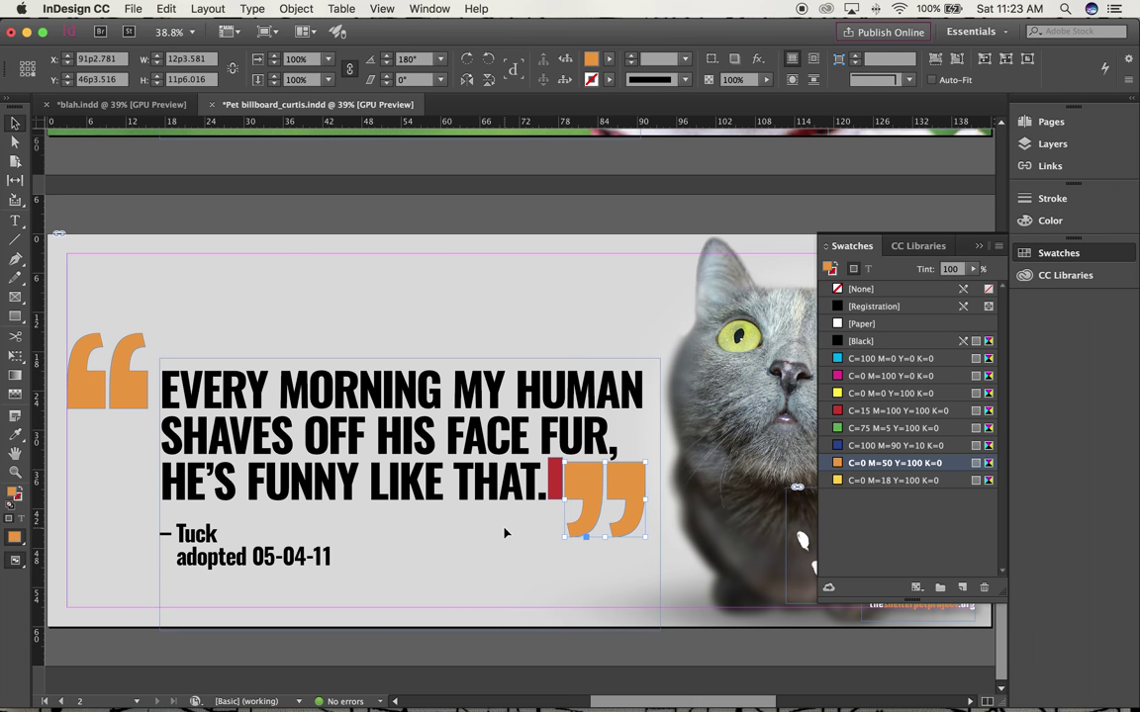
Nudge the red spacer left to X 75p11.5 so it butts against the period after "THAT"
key("super+1")
left_click(394, 382)
key("Left")
key("Left")
key("Left")
key("Left")
key("Left")
key("Left")
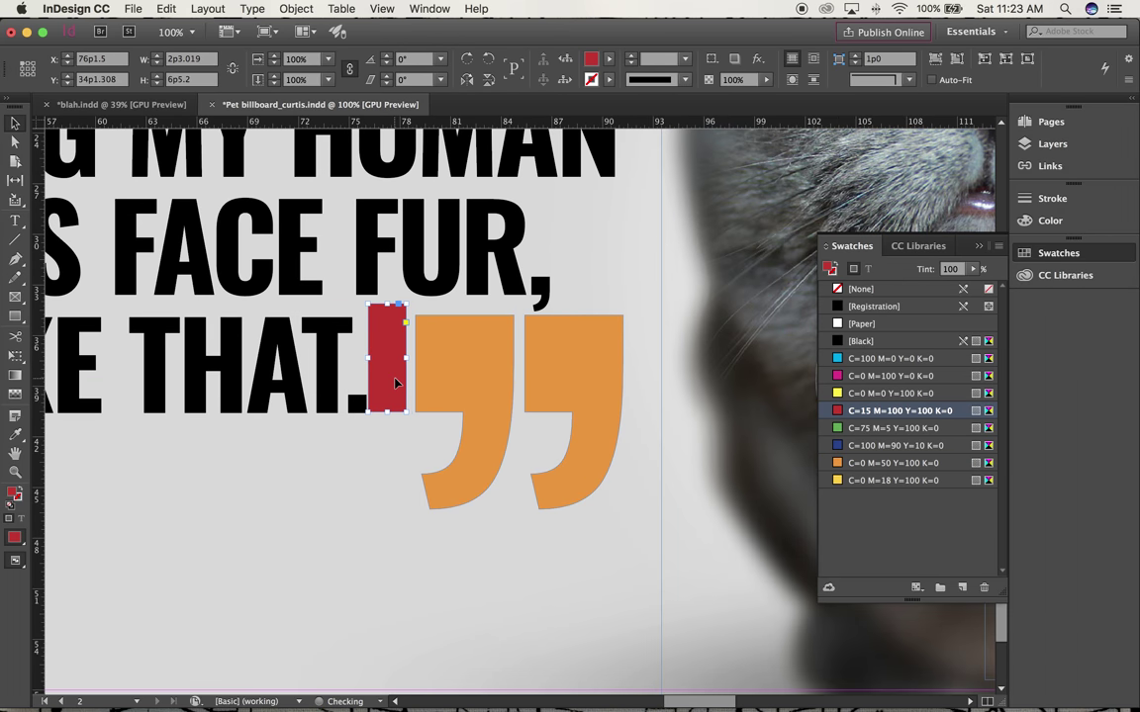
key("Left")
Nudge the closing quotation mark left to about X 90p4.8 so it touches the red spacer's edge
left_click(430, 377)
key("Left")
key("Left")
key("Left")
key("Left")
key("Left")
key("Left")
key("Left")
key("Left")
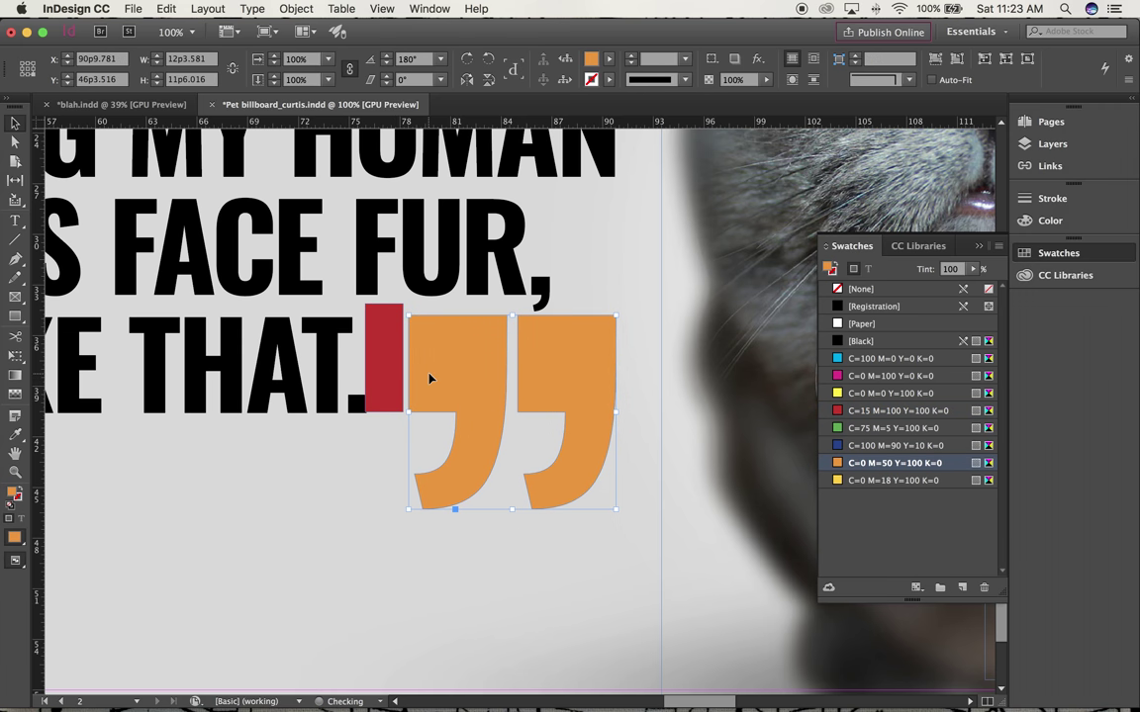
key("Left")
key("Left")
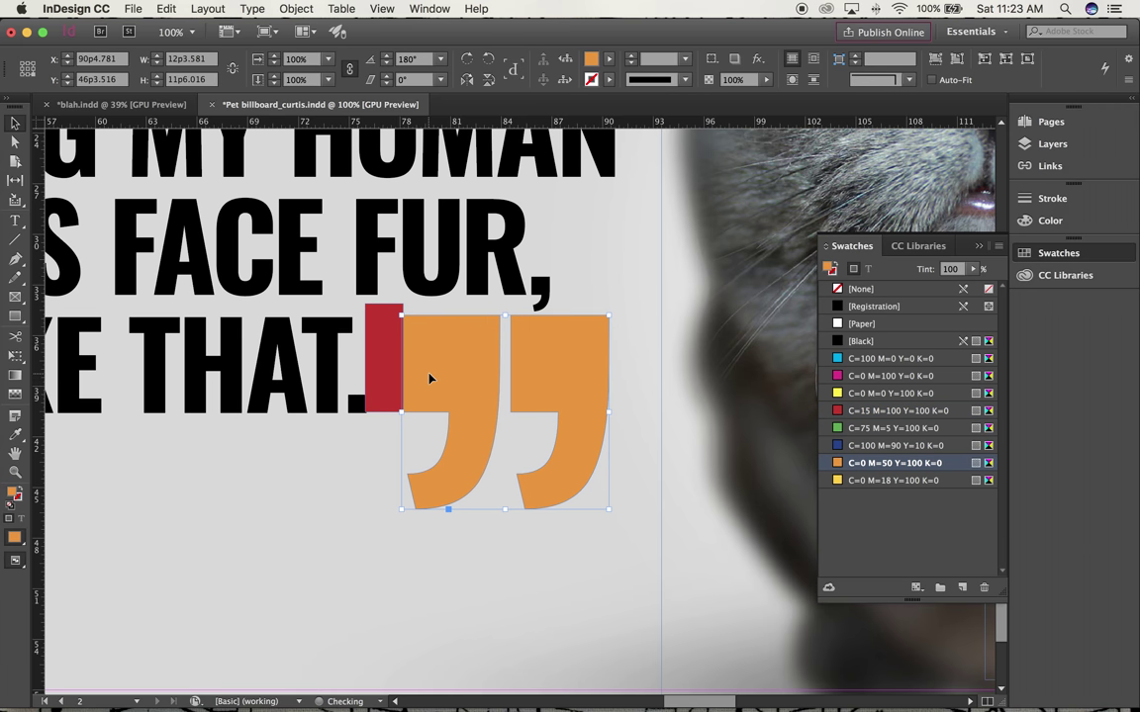
Delete the red spacer rectangle and save the billboard document
left_click(389, 362)
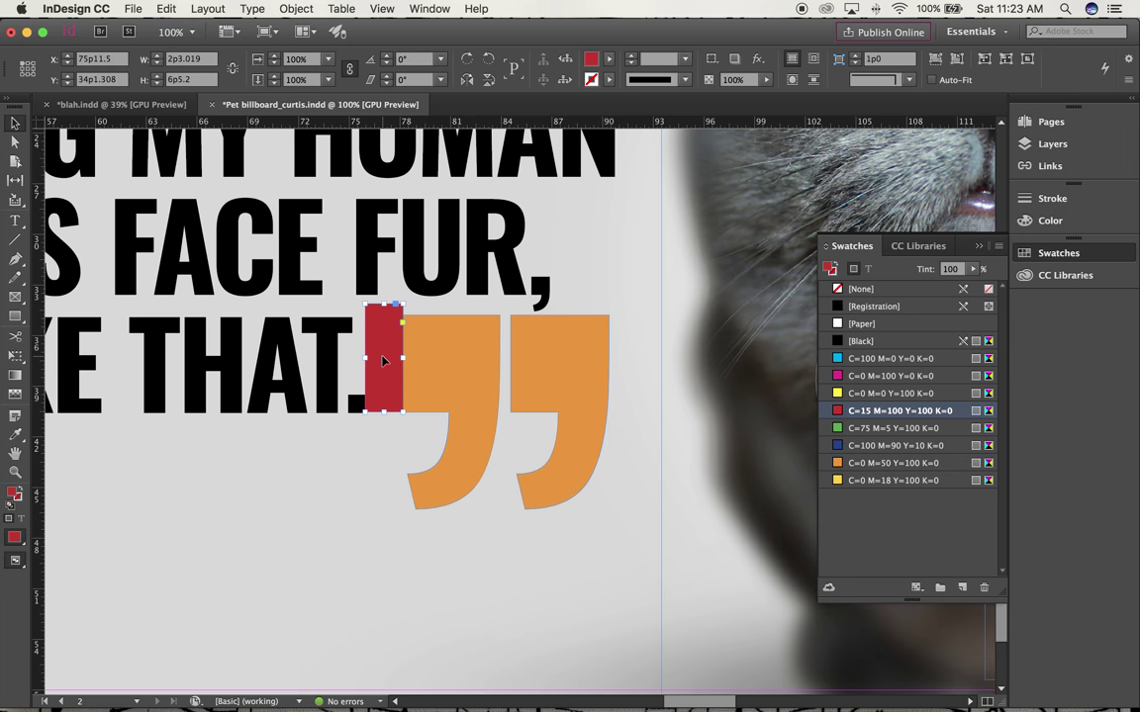
key("Delete")
key("super+0")
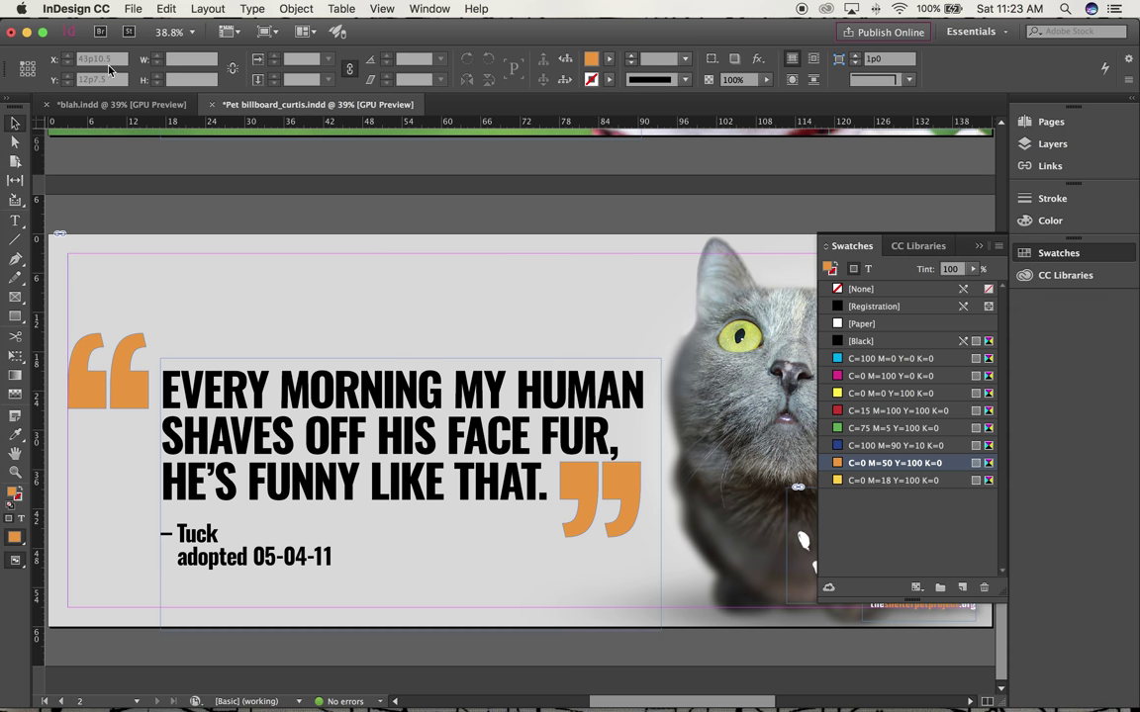
left_click(132, 9)
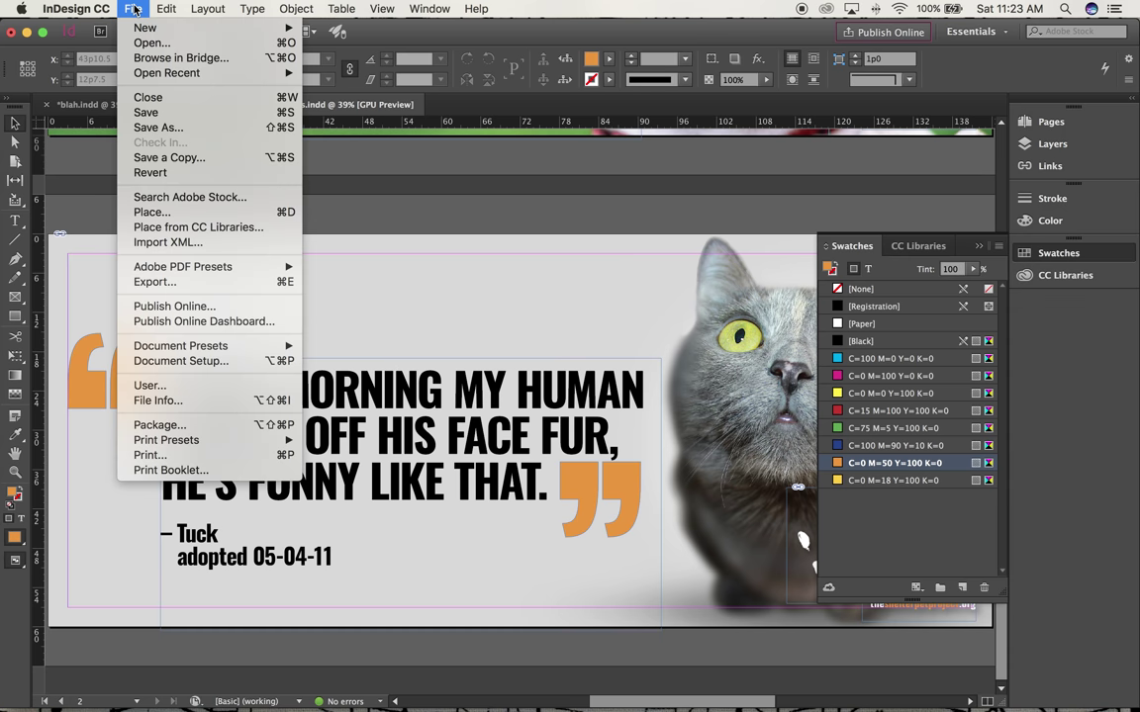
left_click(151, 118)
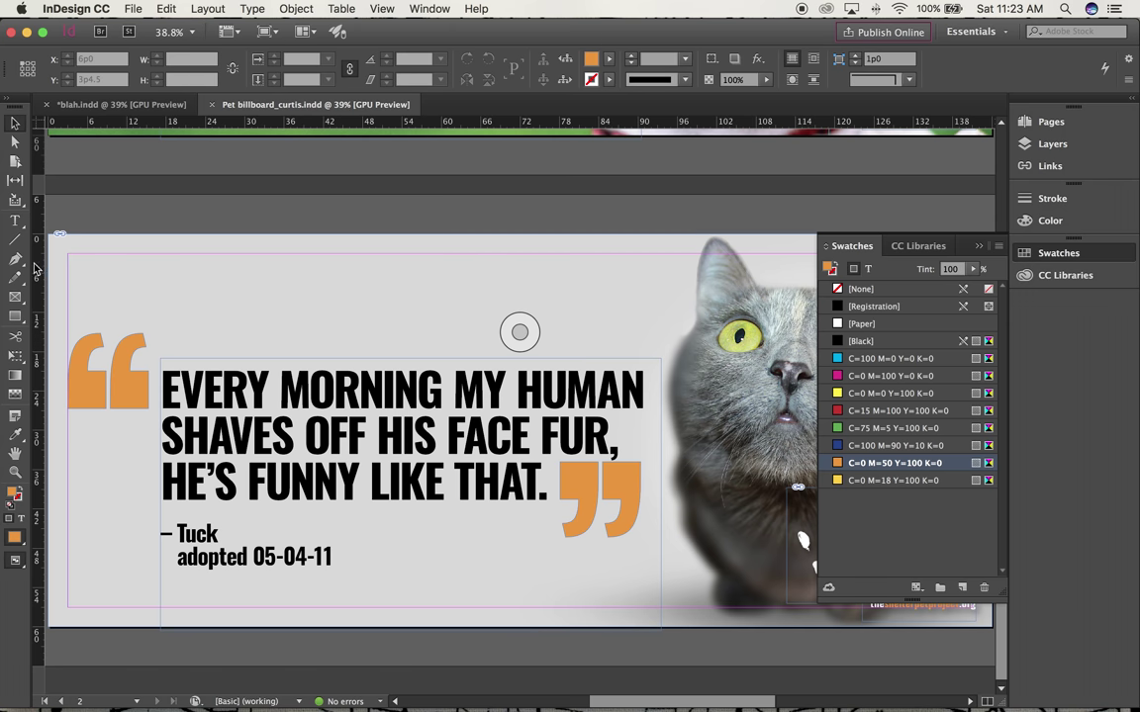
Sample a pale green from the cat's eye with the Eyedropper tool and return to the Selection tool
left_click(15, 436)
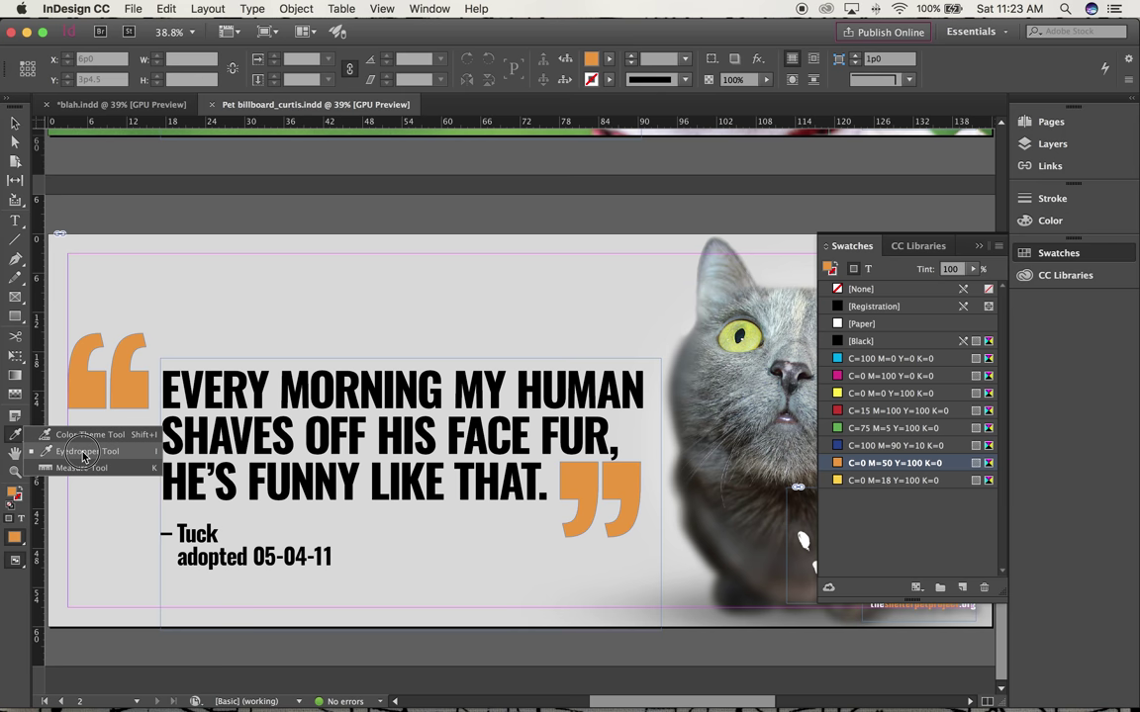
left_click(83, 453)
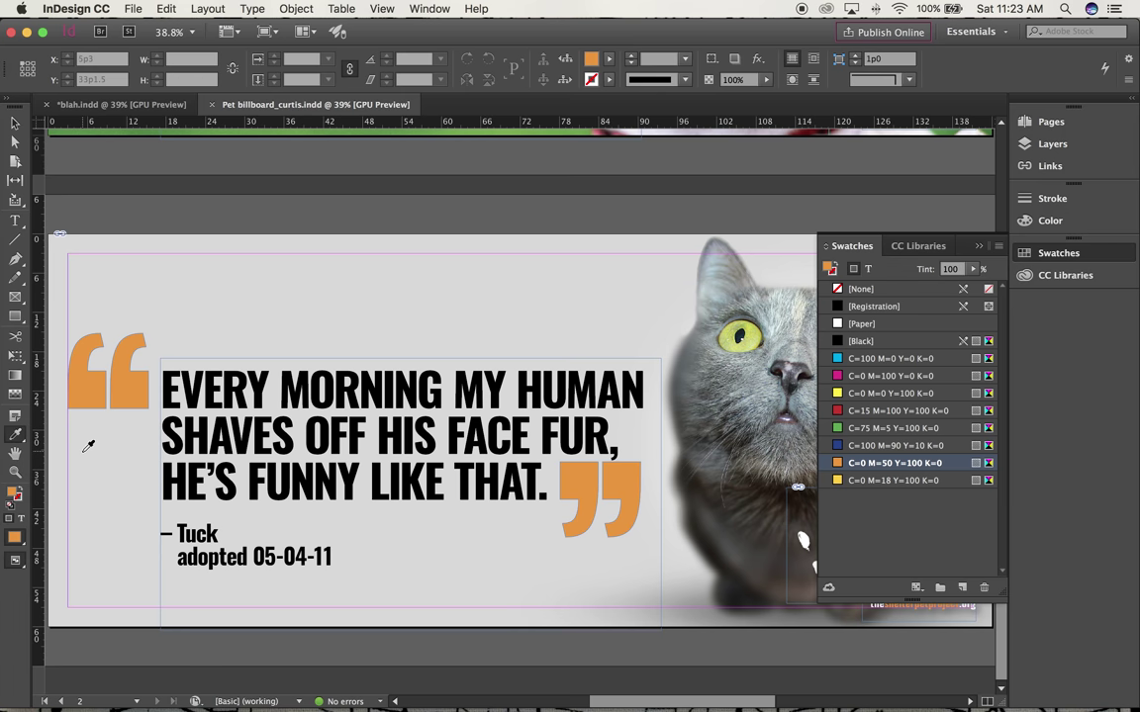
left_click(733, 336)
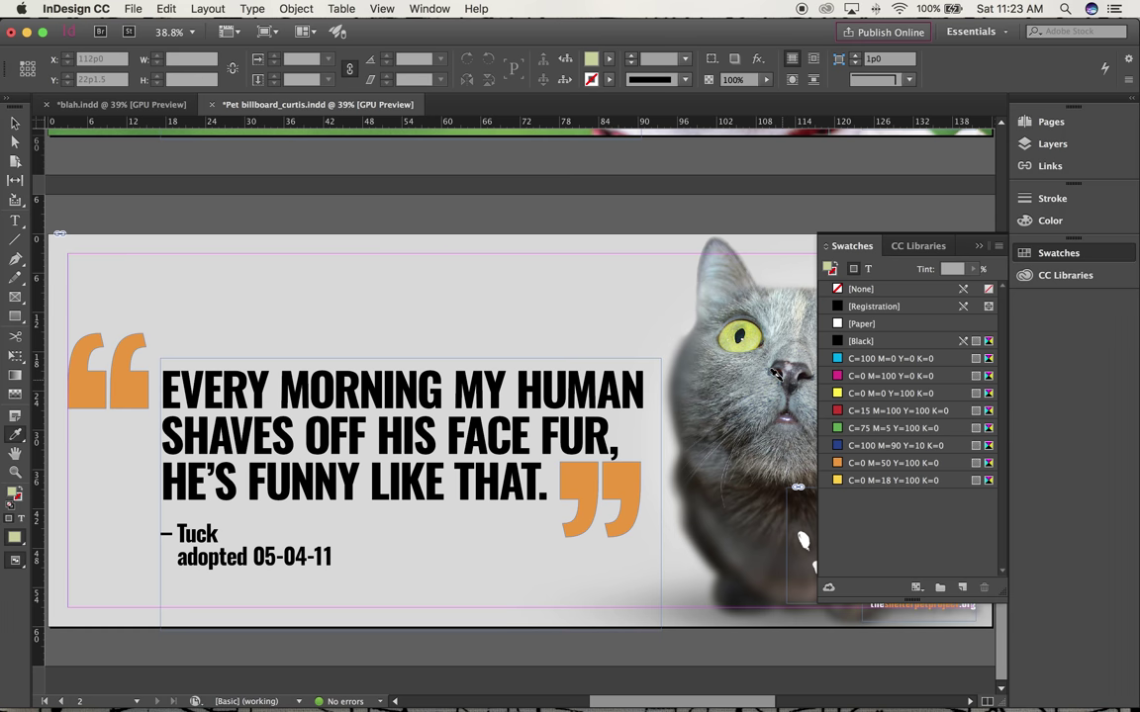
key("v")
left_click(20, 127)
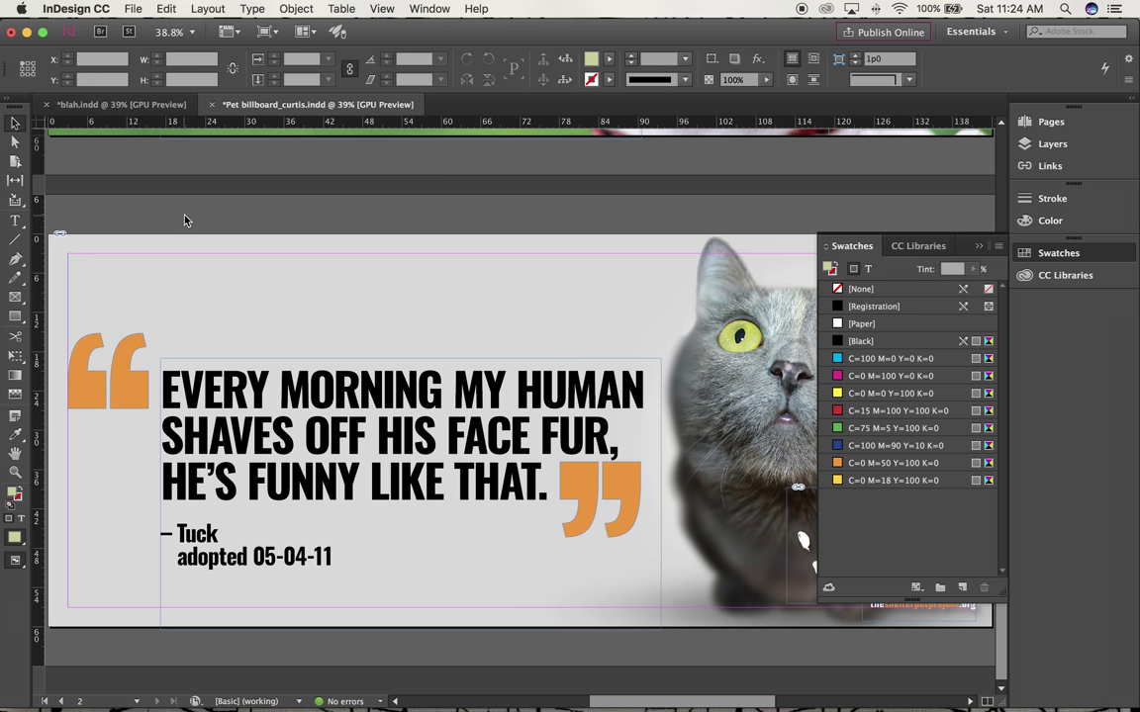
Sample a bright yellow-green from the cat's eye, try it on the opening quotation mark and undo that trial fill
left_click(15, 436)
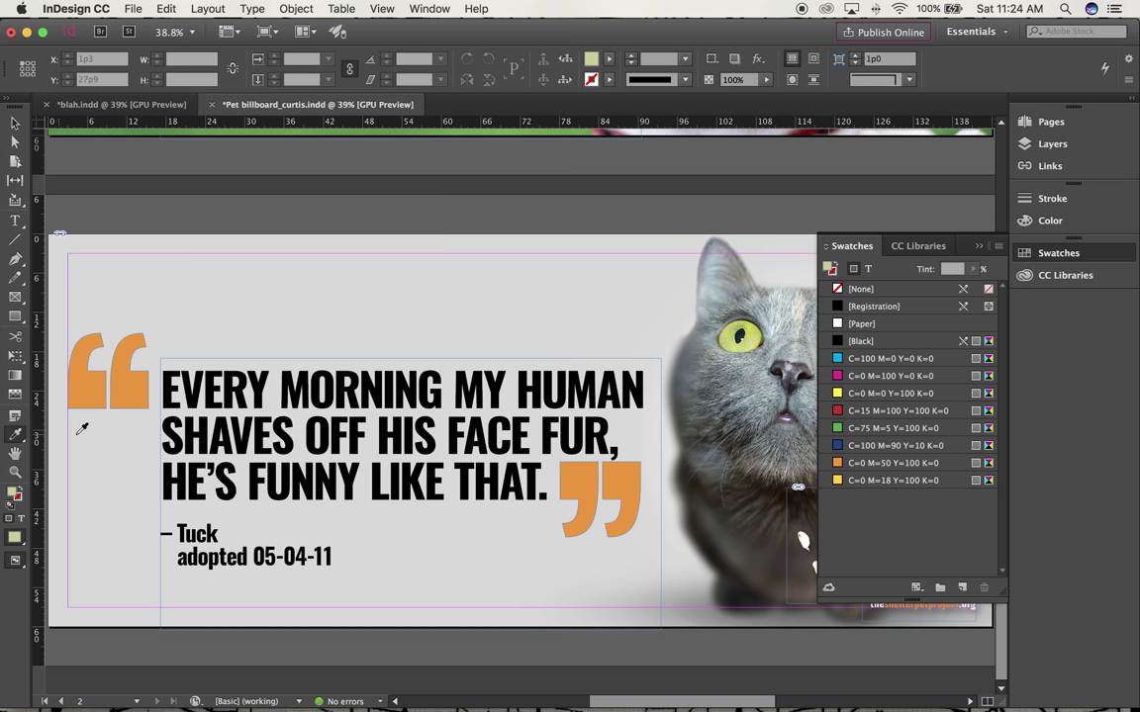
left_click(743, 325)
left_click(88, 388)
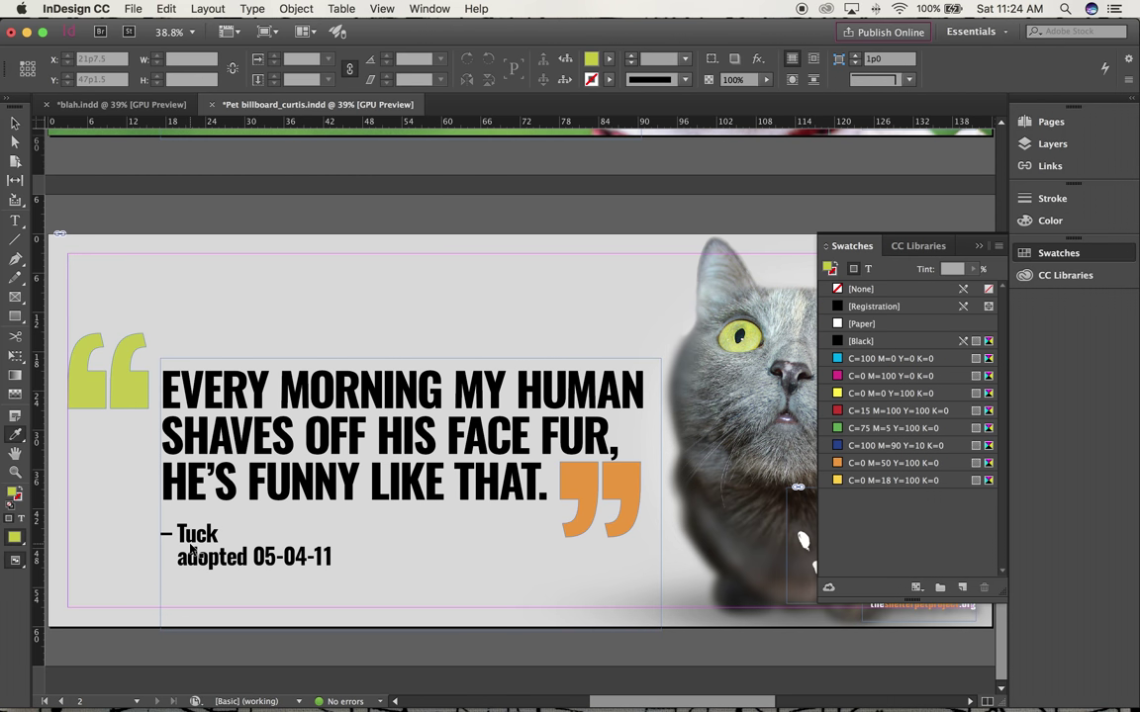
left_click(99, 376)
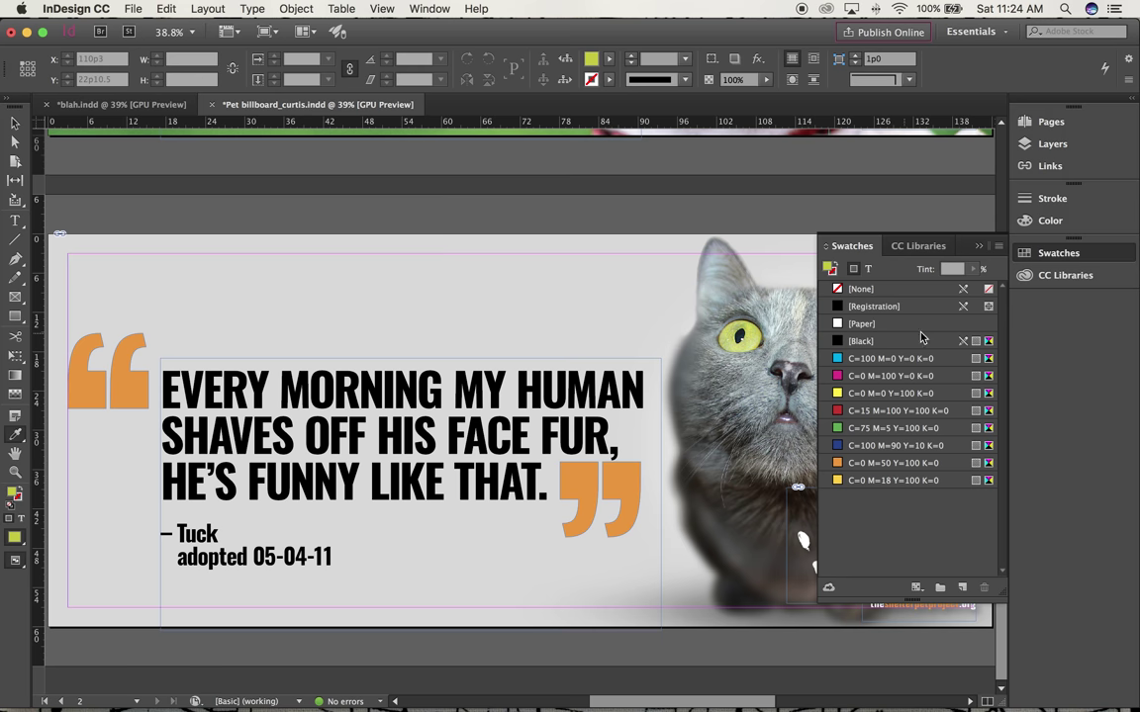
Create a process RGB swatch from the sampled eye colour, R=194 G=202 B=3, named with its colour value
left_click(998, 246)
left_click(915, 255)
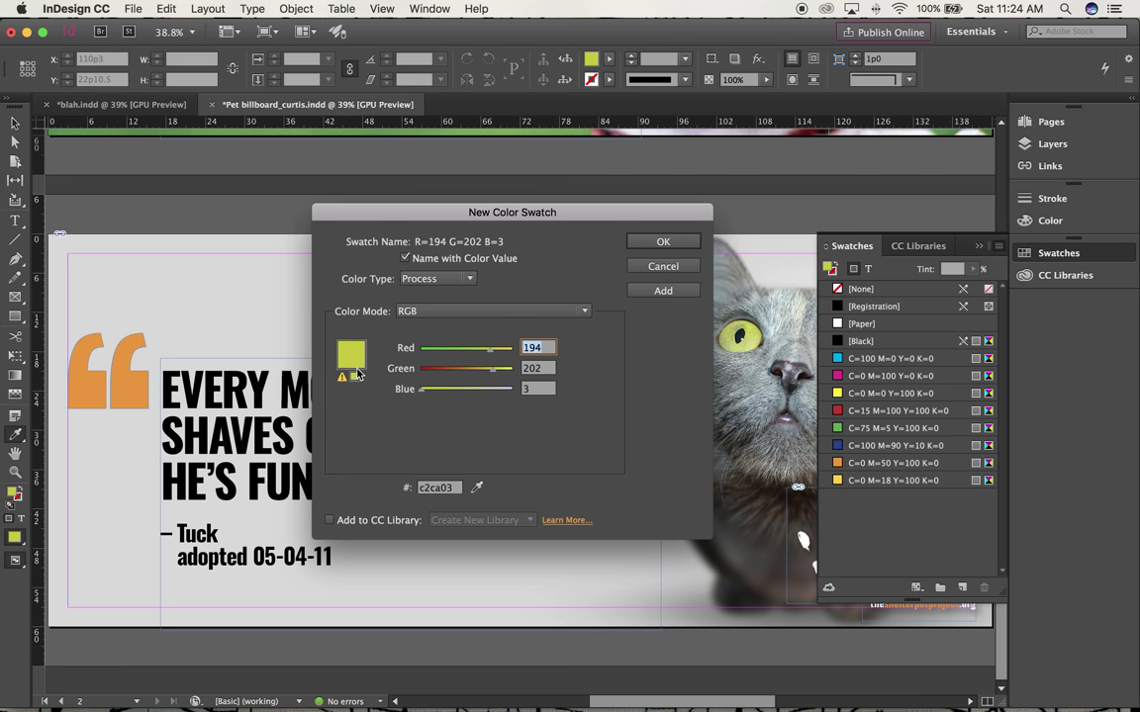
left_click(658, 241)
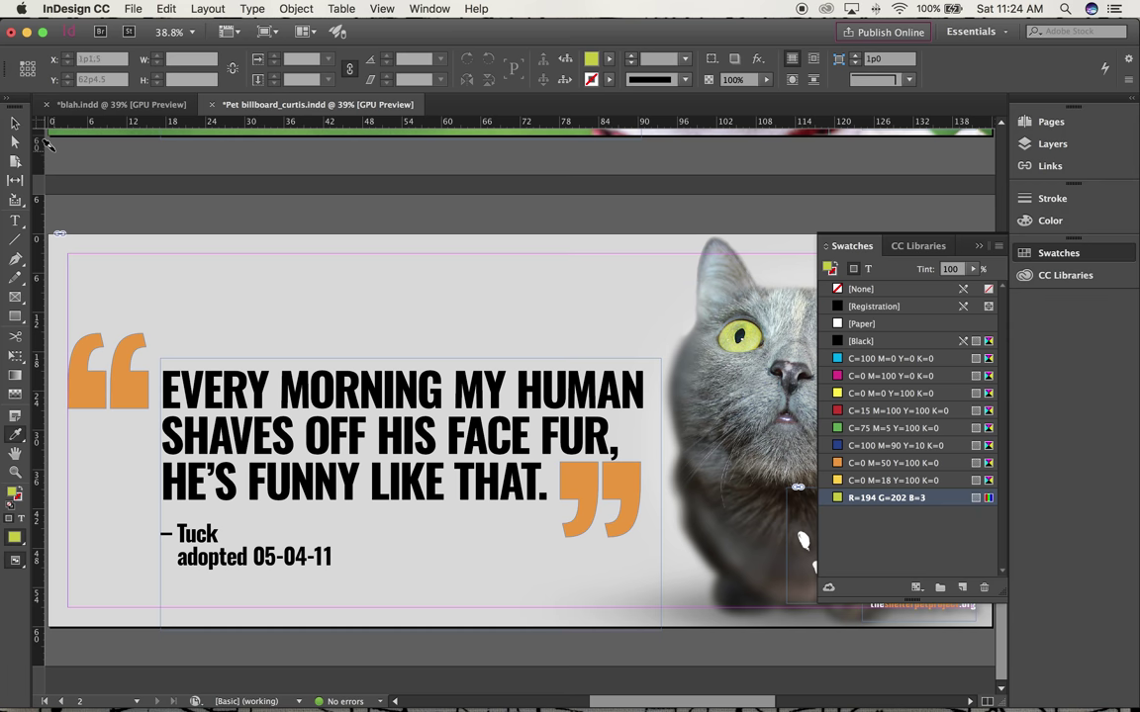
Fill both the opening and the closing quotation marks with the R=194 G=202 B=3 swatch
left_click(13, 143)
left_click(79, 360)
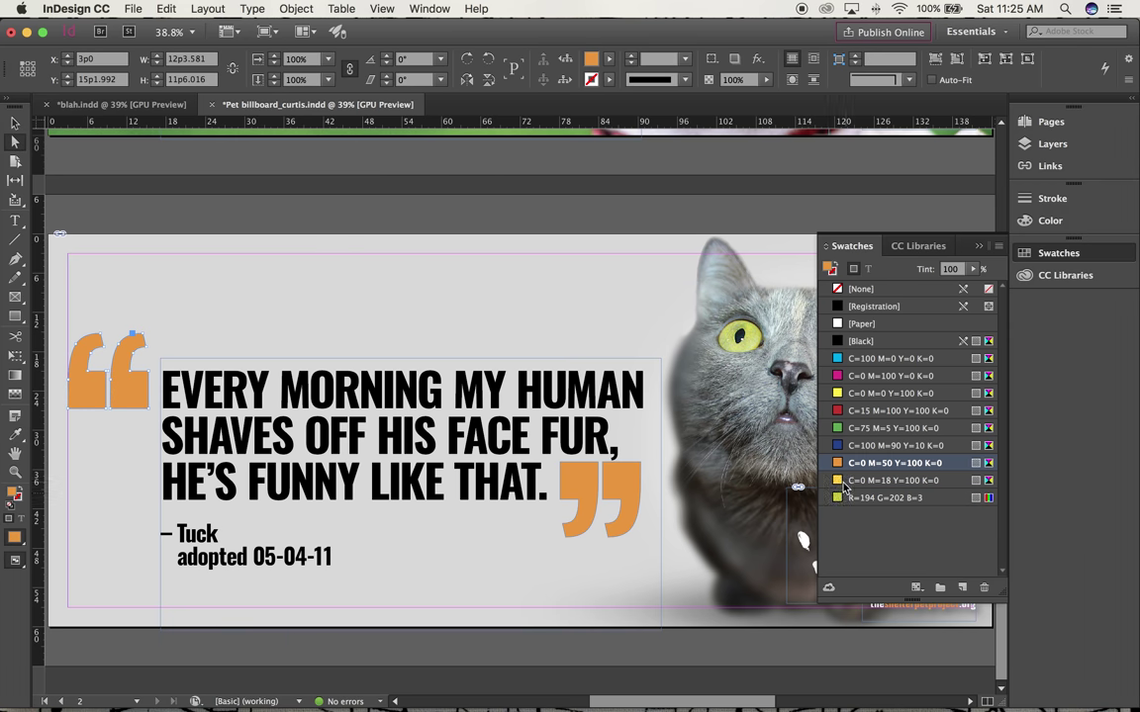
left_click(871, 499)
left_click(574, 465)
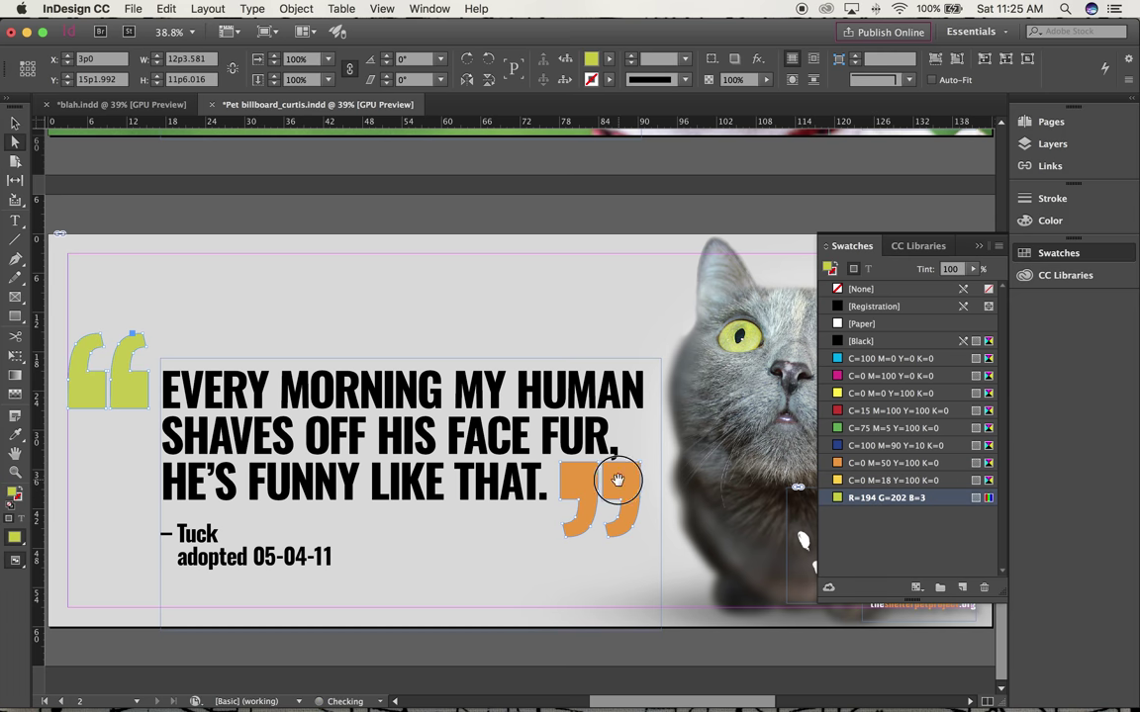
left_click(875, 498)
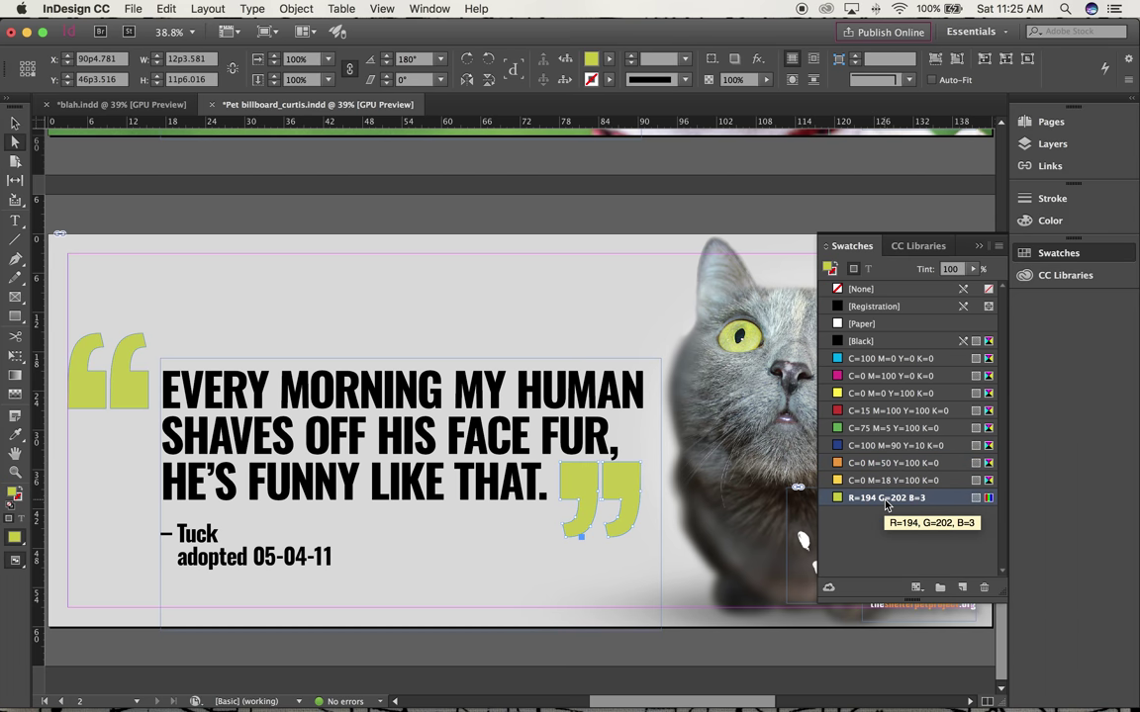
Recolour the "shelterpetproject" part of the web address below the adopt logo with the R=194 G=202 B=3 swatch
scroll(700, 522, "right", 5)
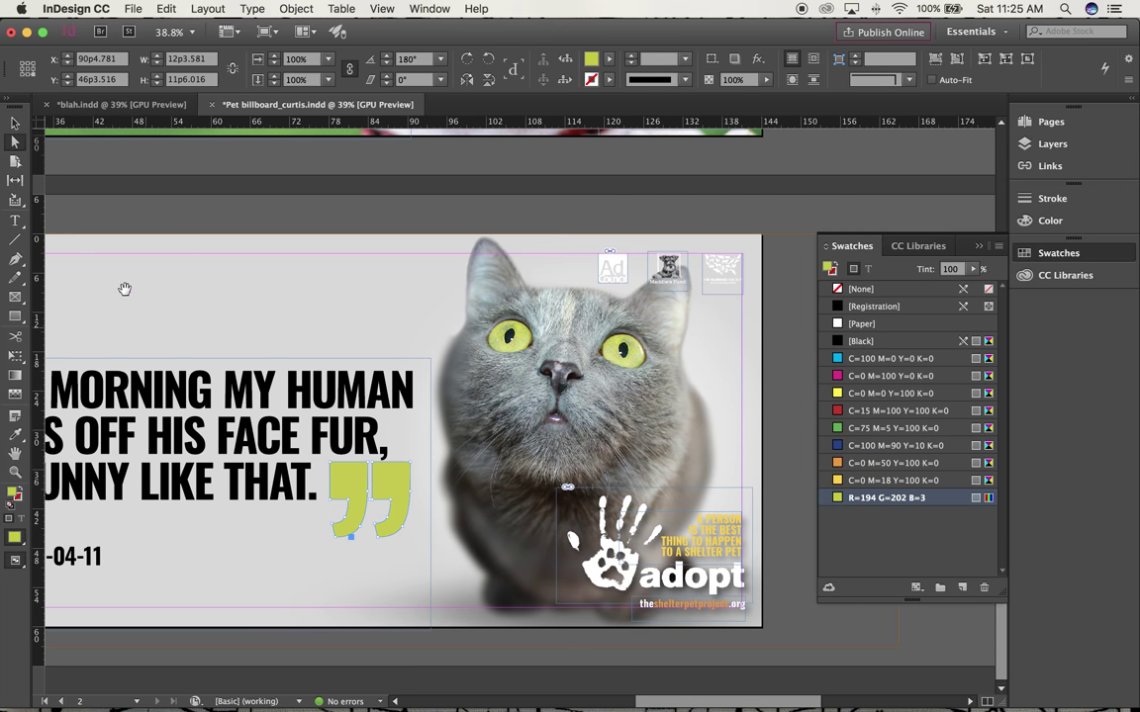
left_click(15, 219)
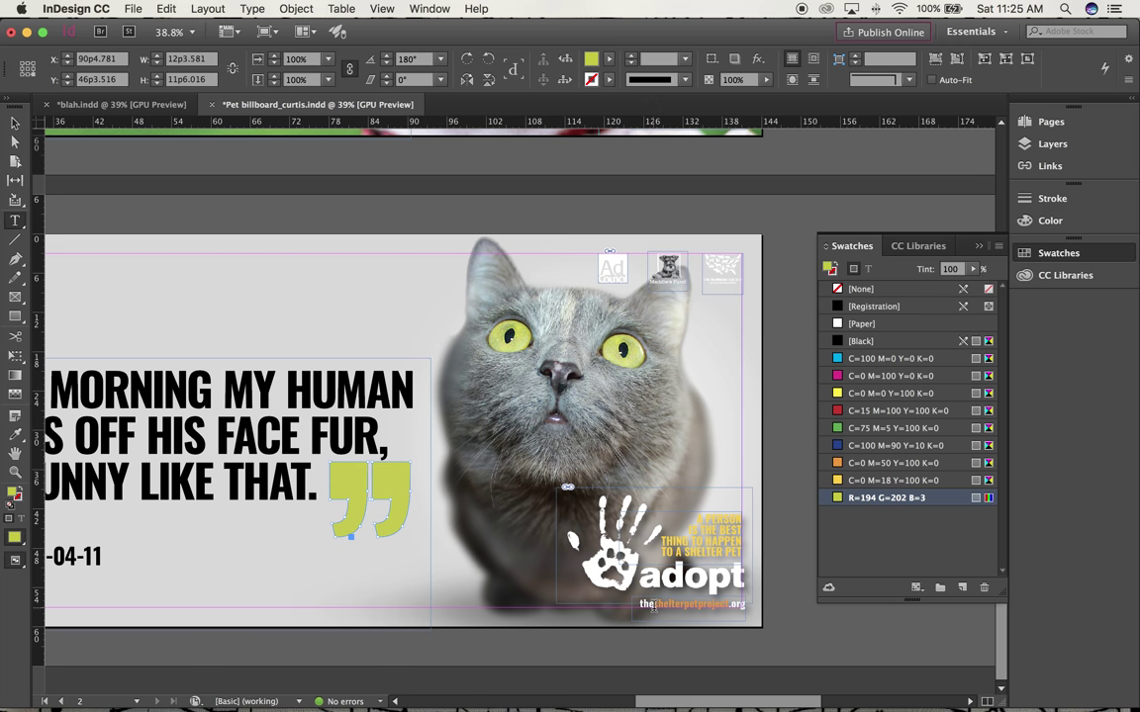
left_click_drag(653, 606, 744, 611)
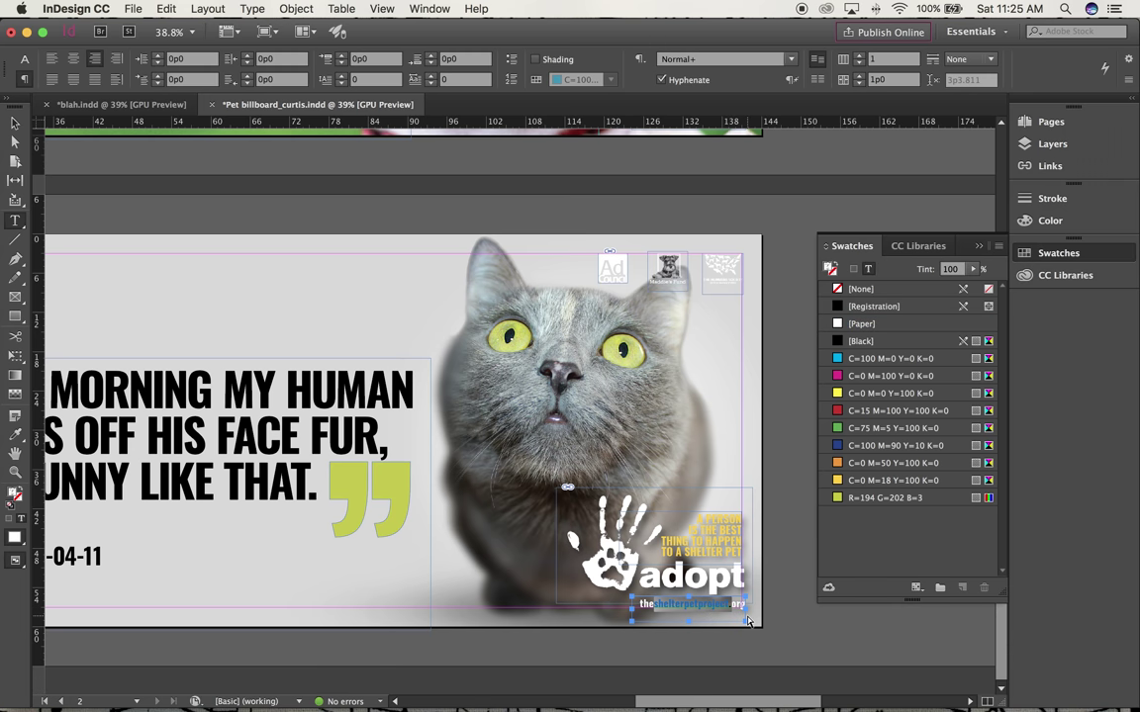
key("super+1")
left_click_drag(612, 513, 416, 507)
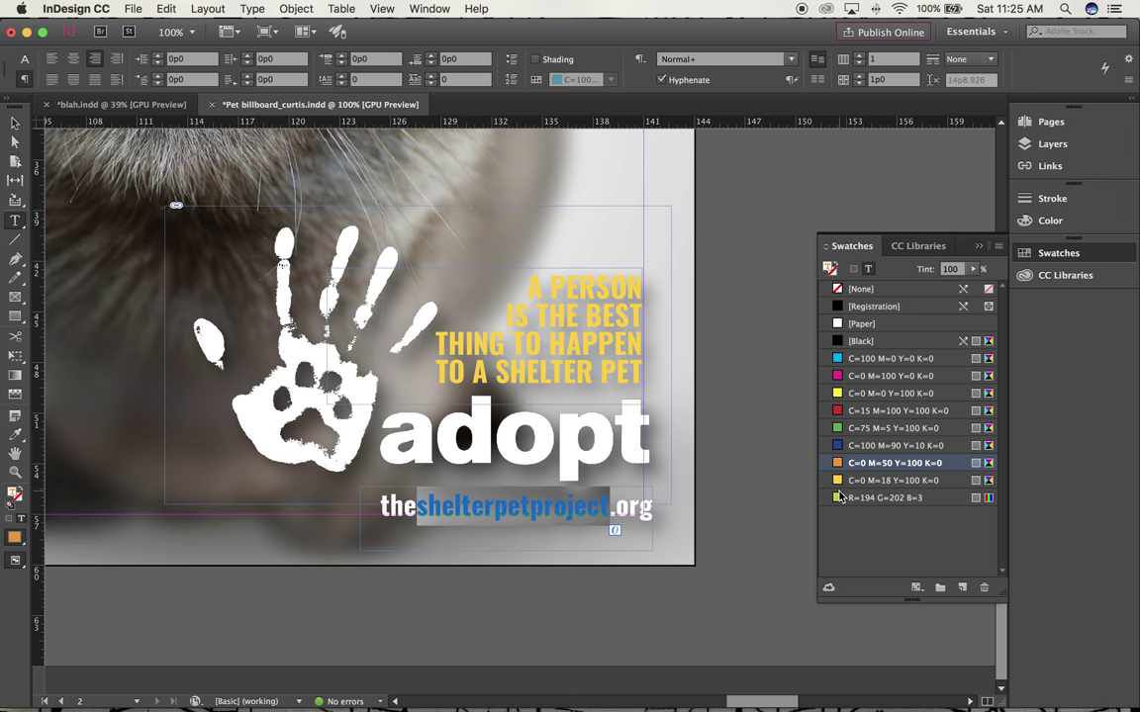
left_click(839, 499)
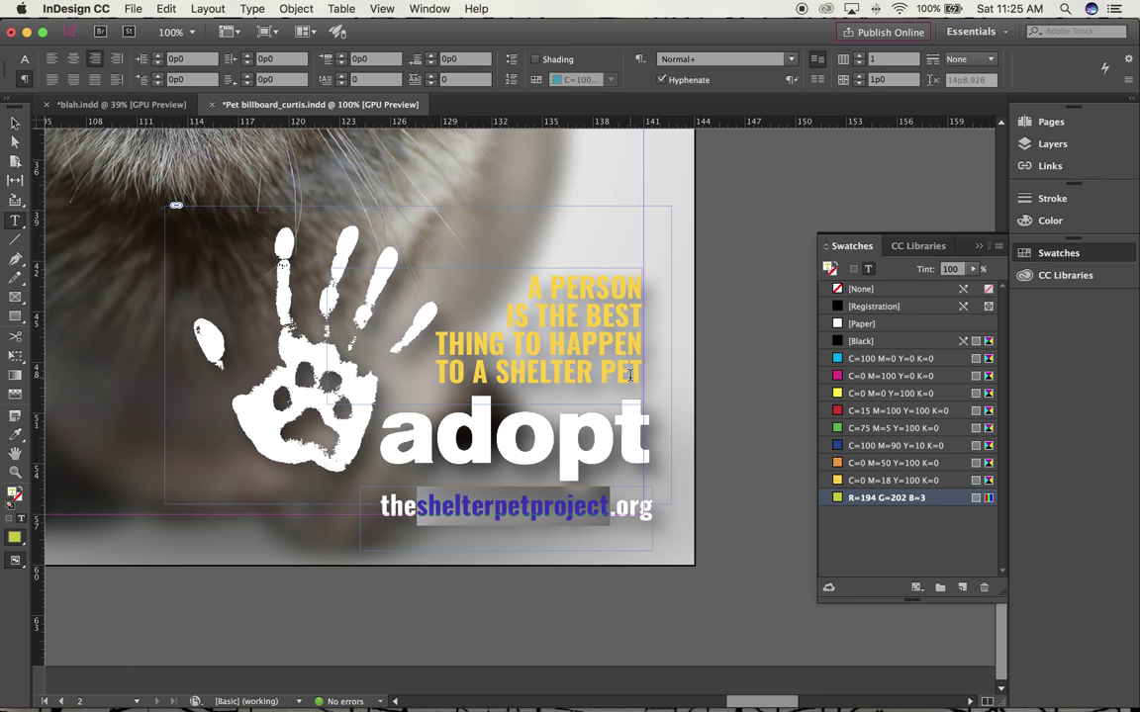
Recolour the tagline "A person is the best thing to happen to a shelter pet" with the R=194 G=202 B=3 swatch and deselect it
left_click_drag(636, 372, 459, 254)
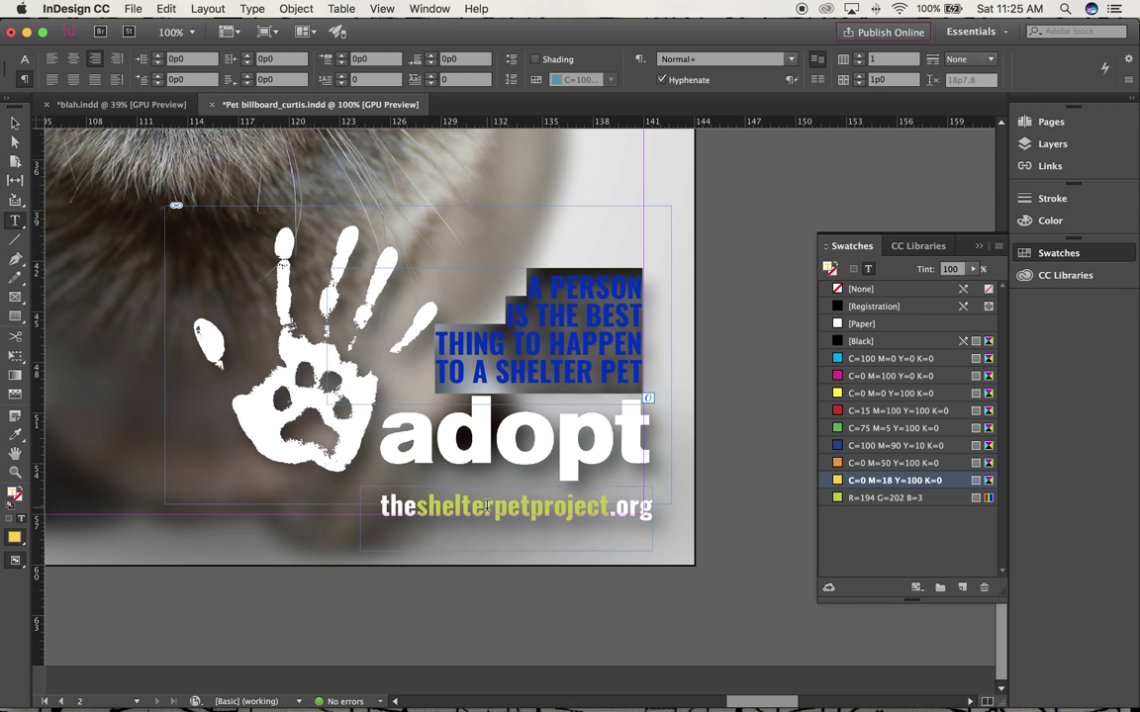
left_click(836, 500)
left_click(14, 123)
left_click(418, 355)
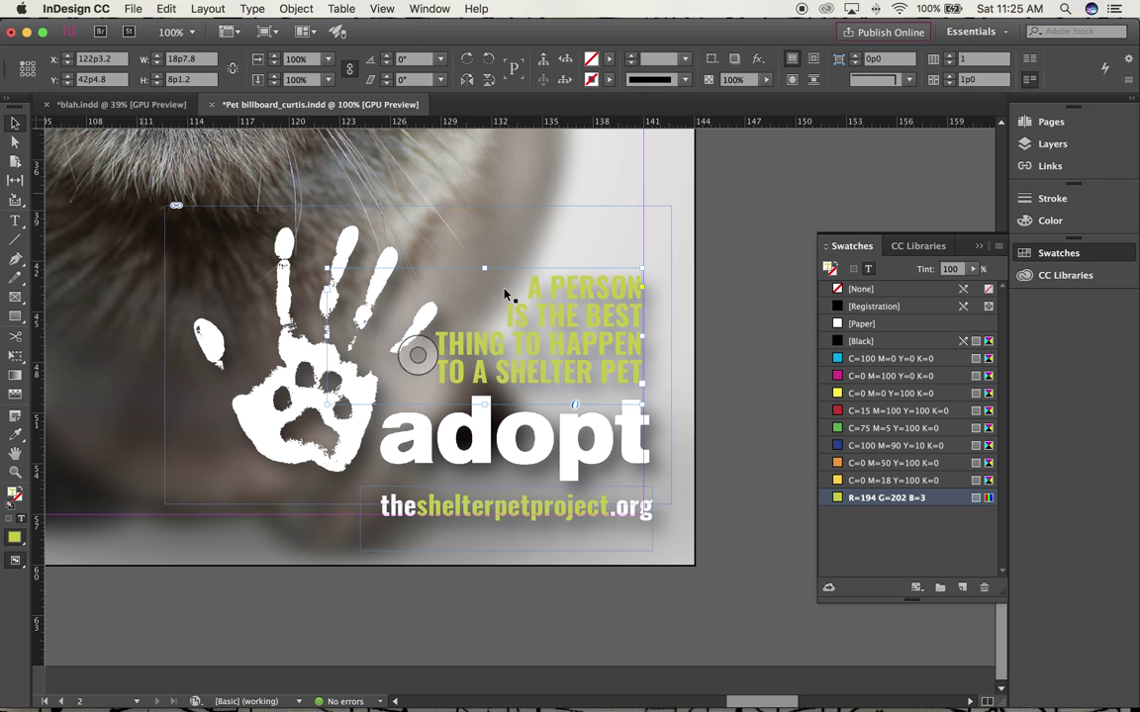
left_click(732, 316)
Group the two quotation marks with the quote's text frame and clear the selection
key("super+0")
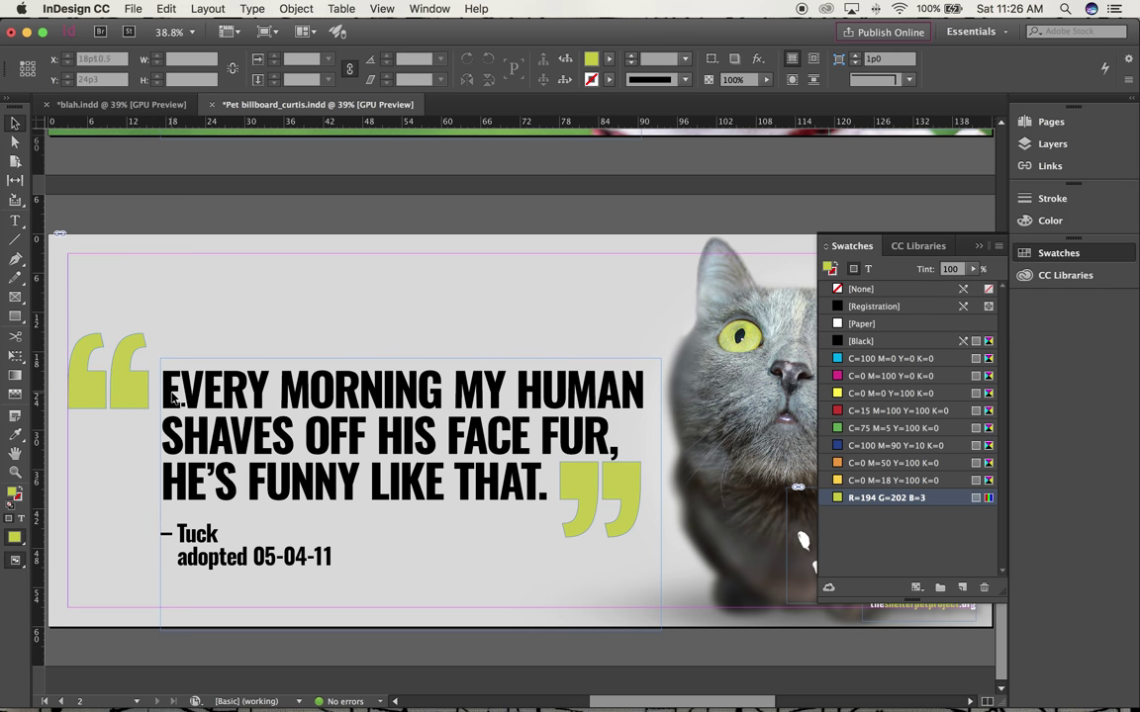
left_click(579, 490)
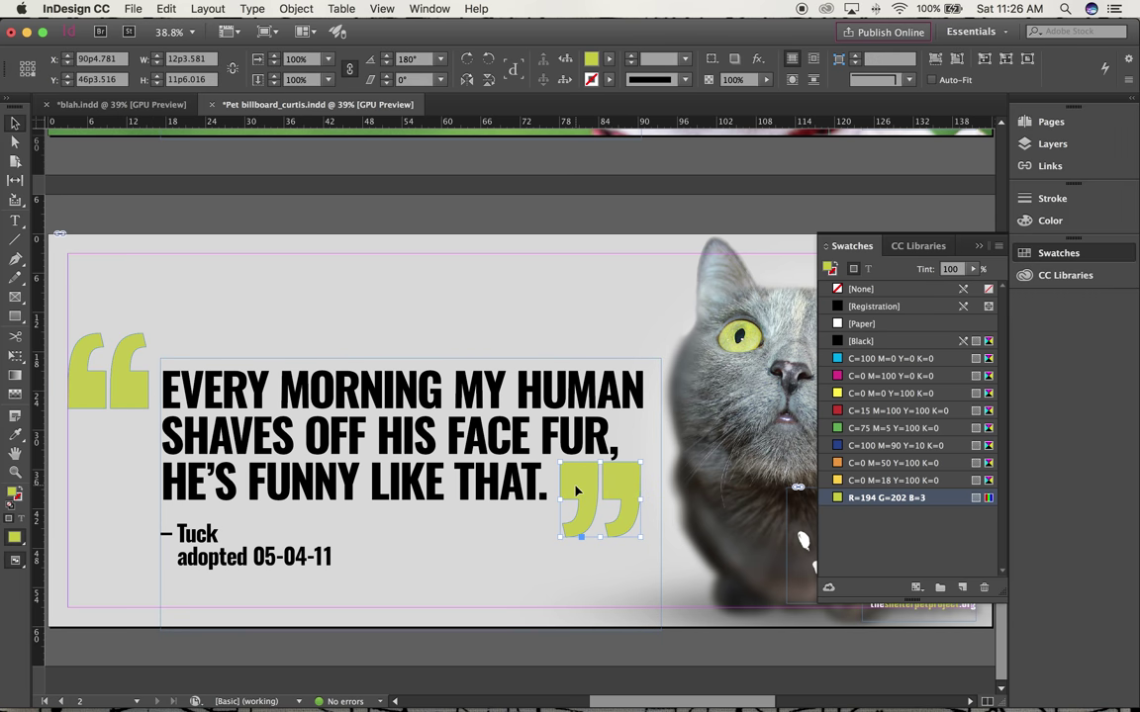
left_click(119, 388, "shift")
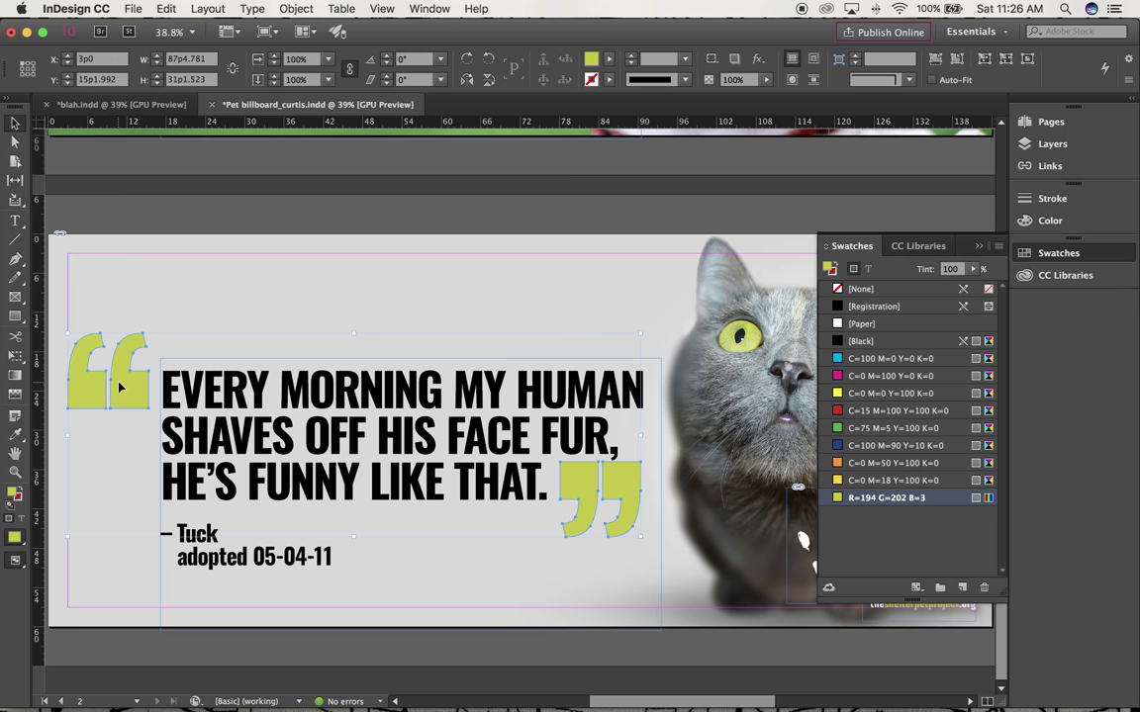
left_click(267, 396, "shift")
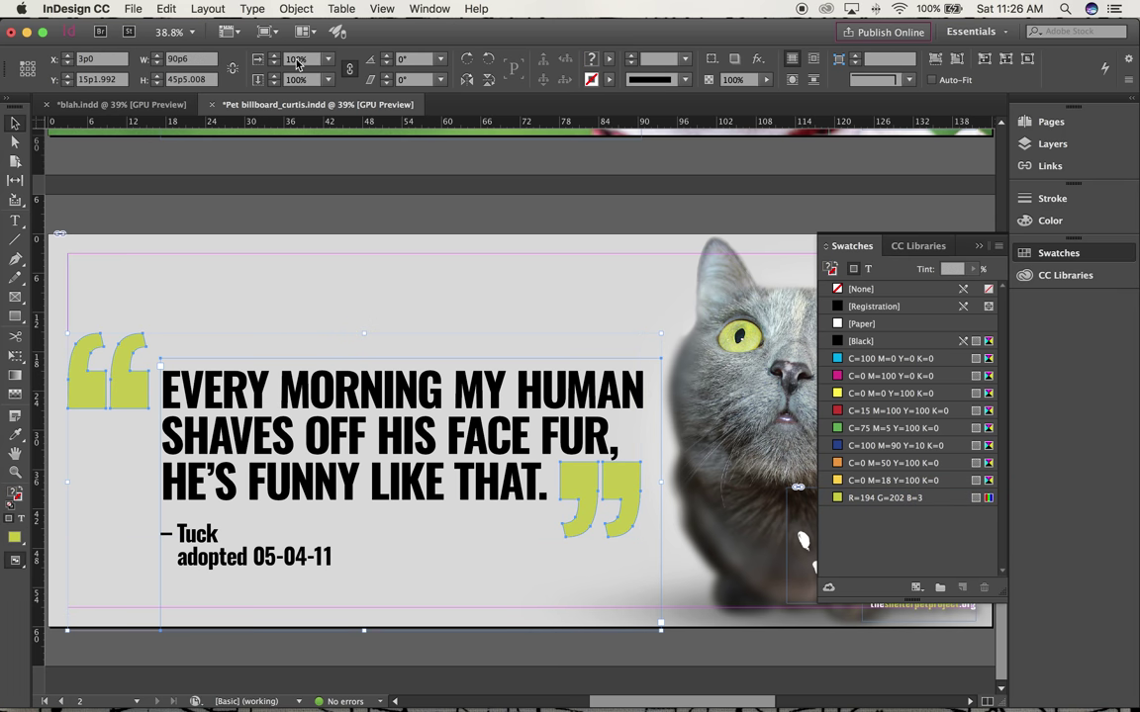
left_click(295, 8)
left_click(297, 95)
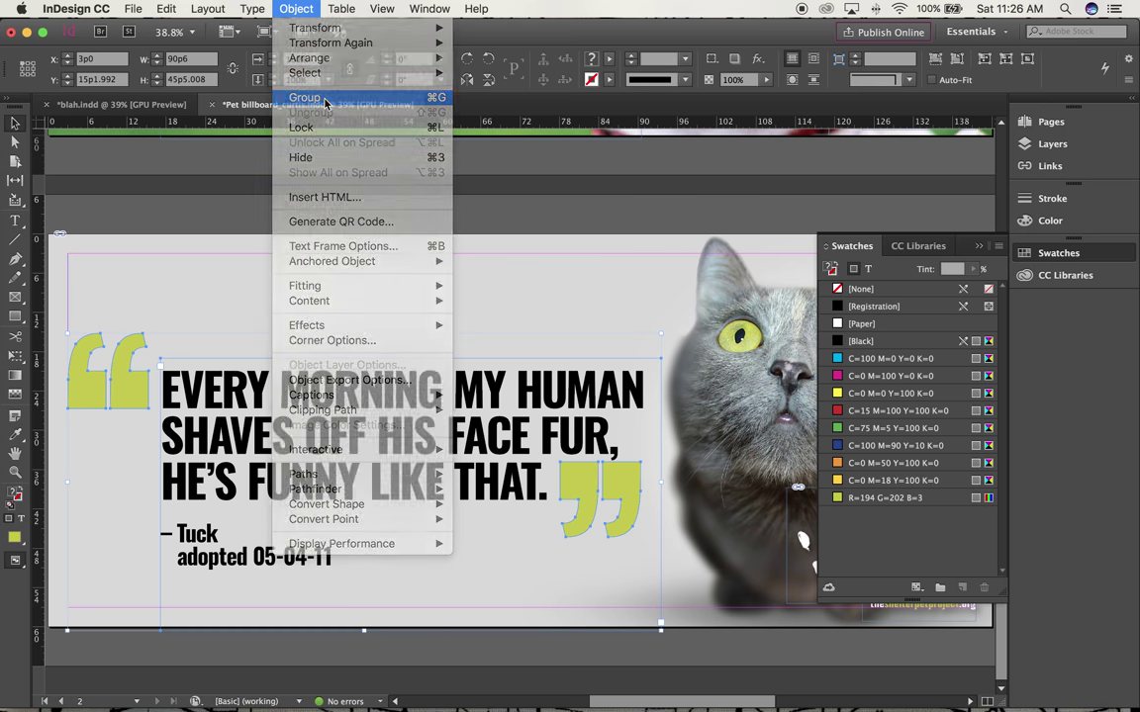
left_click(255, 211)
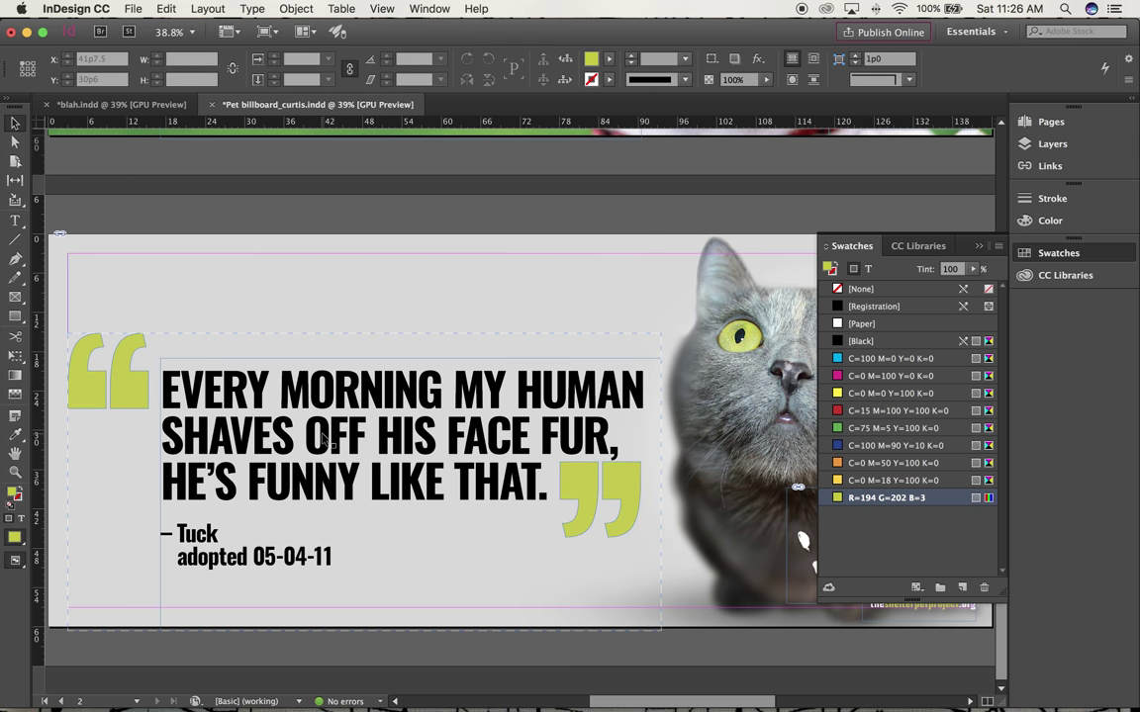
Move the quote group straight up to the page's top margin at X 3p0, Y 3p0, and collapse the Swatches panel
left_click_drag(323, 440, 324, 361)
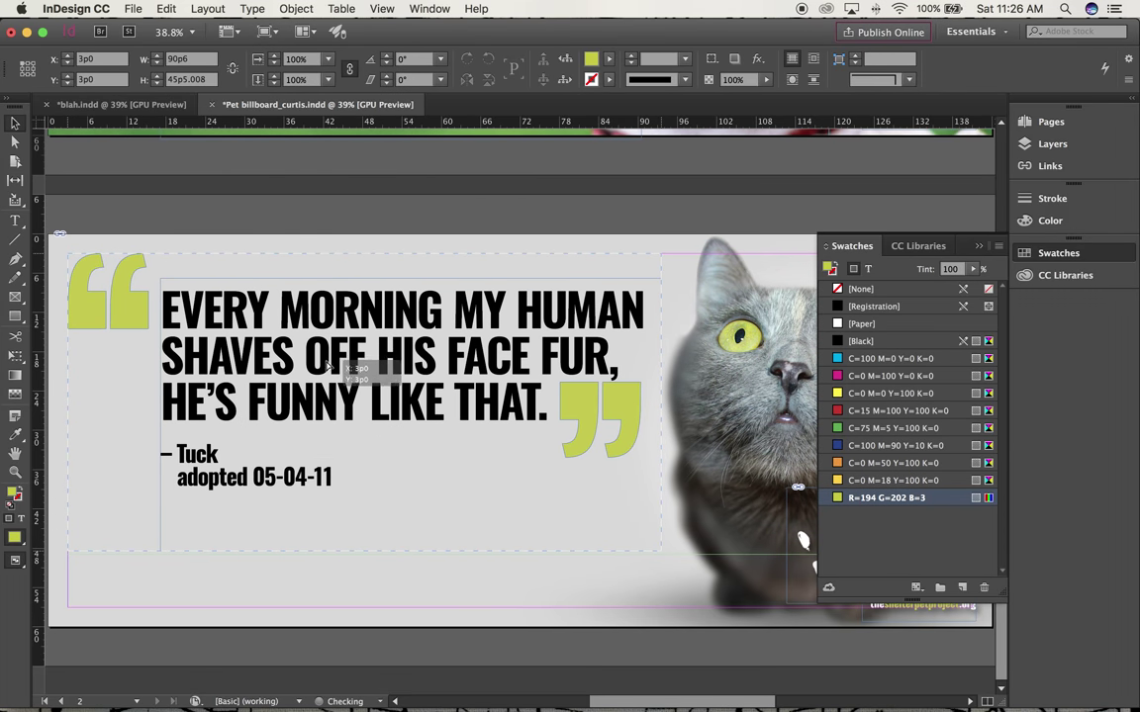
left_click(235, 216)
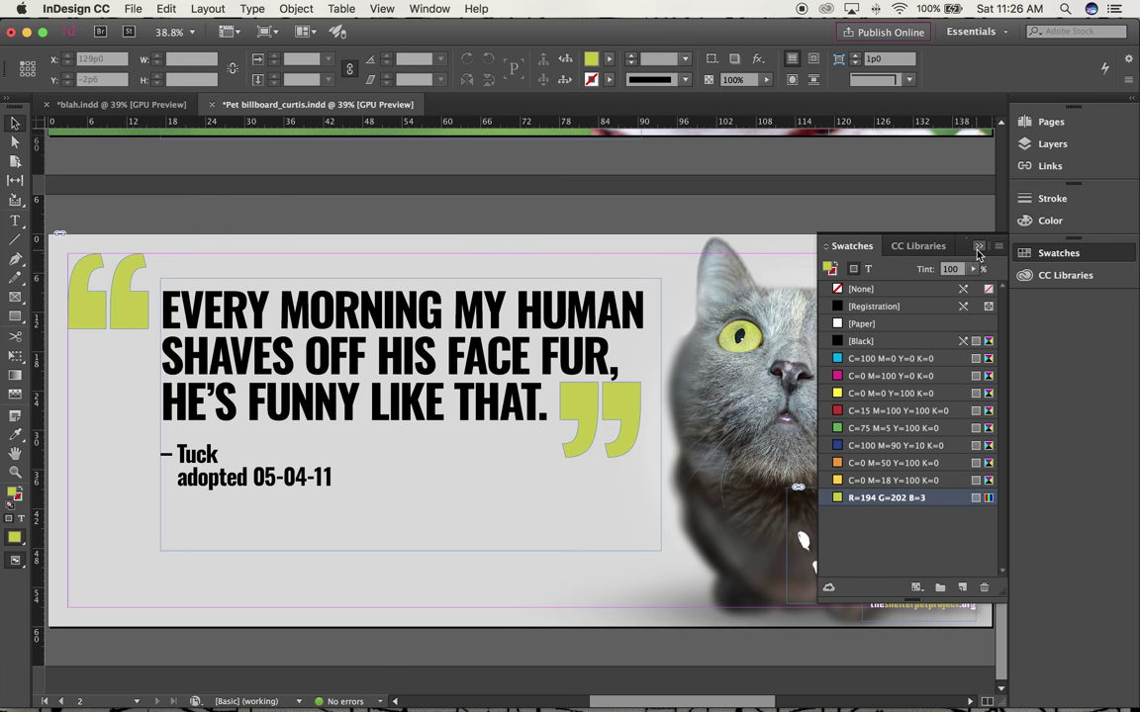
left_click(730, 216)
left_click(665, 210)
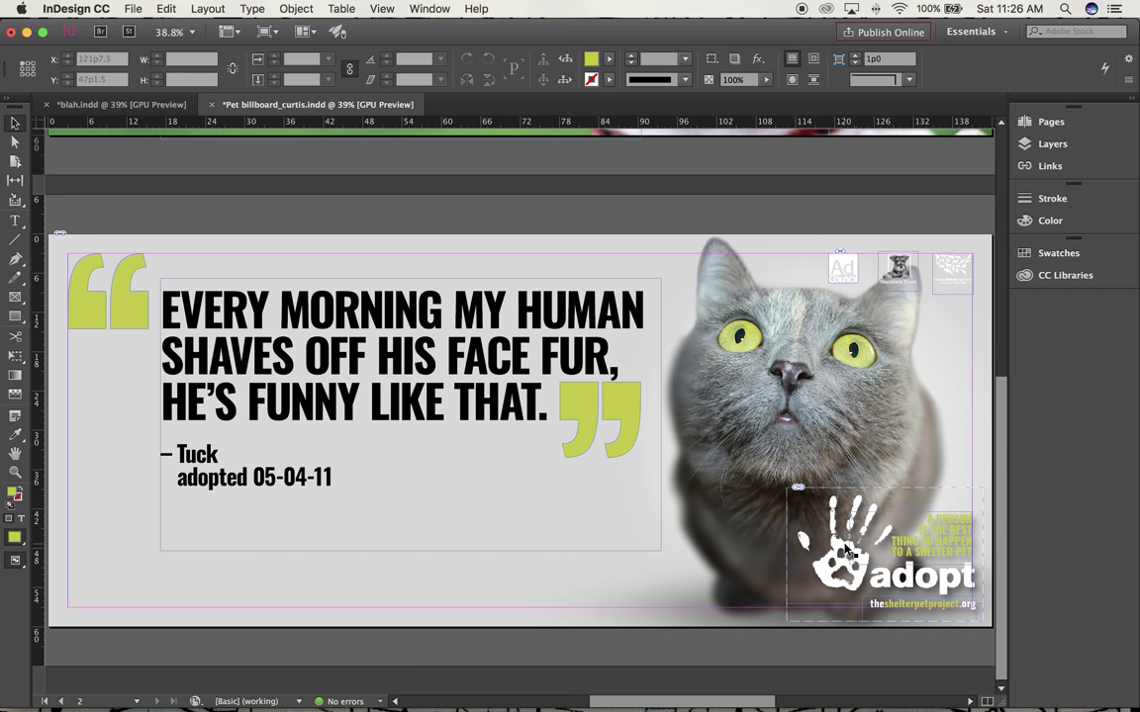
Select the cat photo's content within its background frame using the Direct Selection tool
left_click(754, 433)
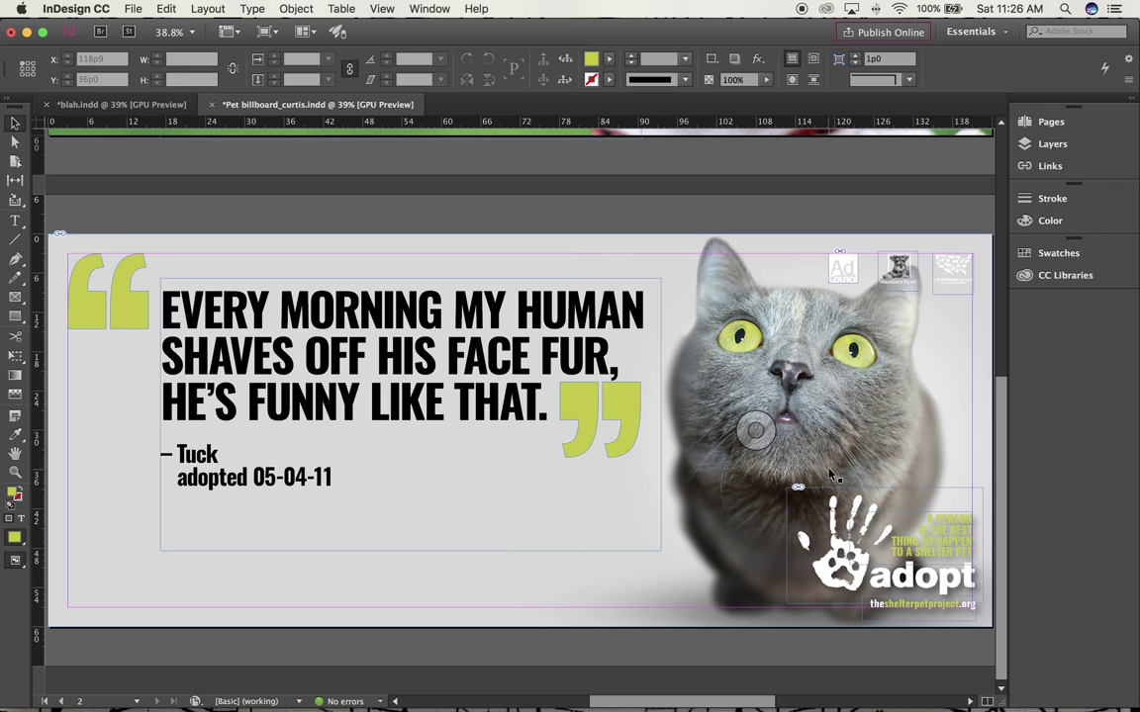
key("a")
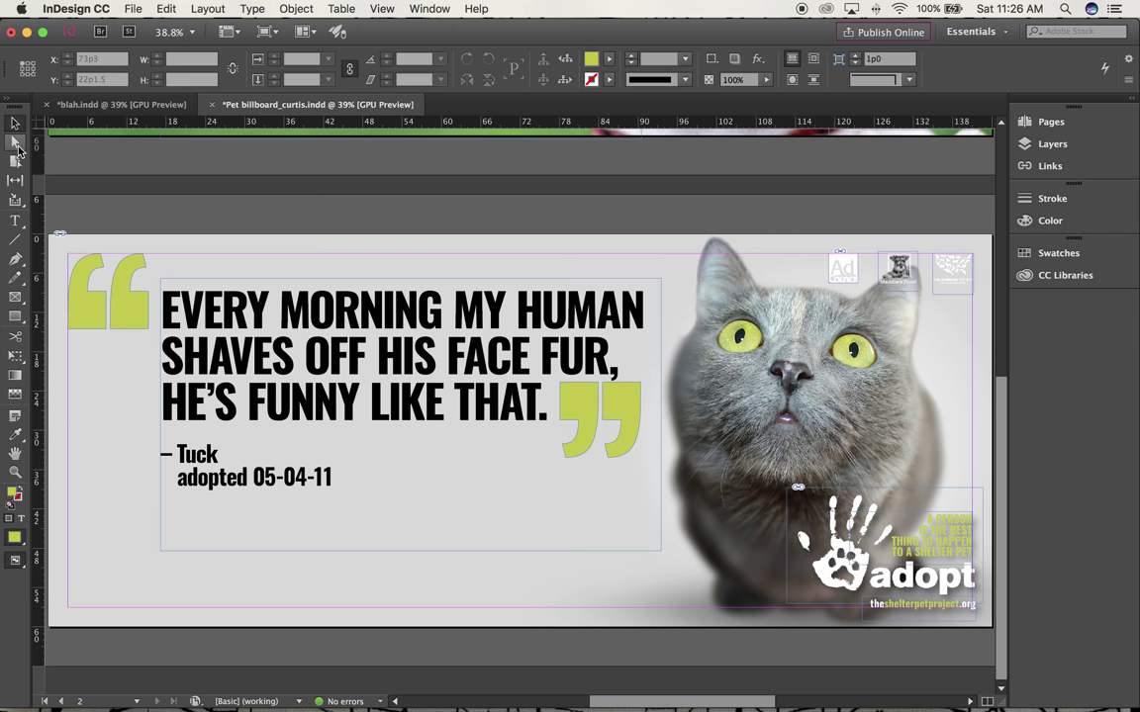
left_click(425, 245)
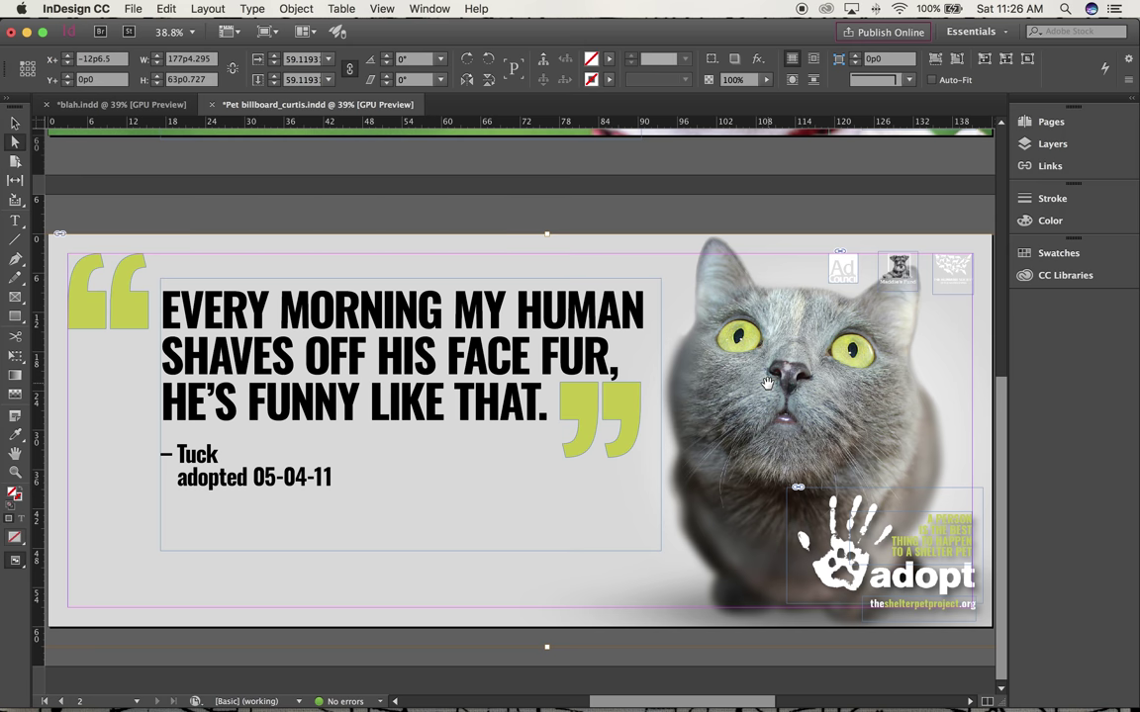
Move the group of three sponsor logos from the cat's ear to below the quote text, at about X 18p4.5, Y 50p4.95
left_click(15, 124)
left_click(840, 271)
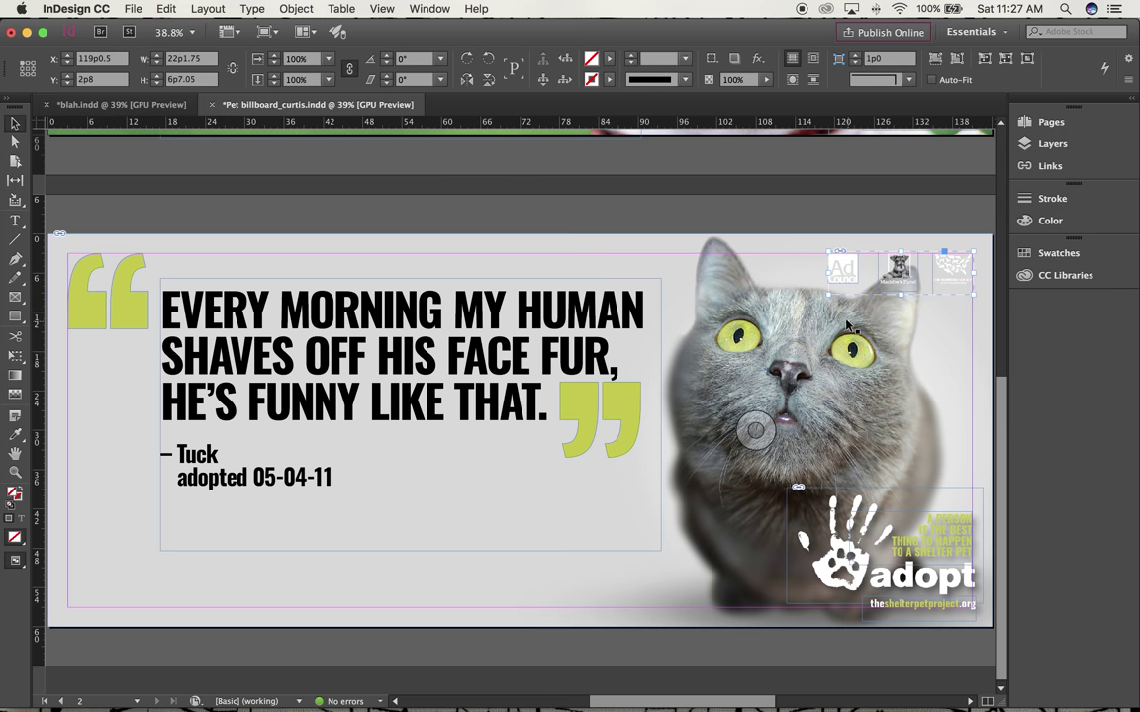
left_click_drag(846, 272, 195, 585)
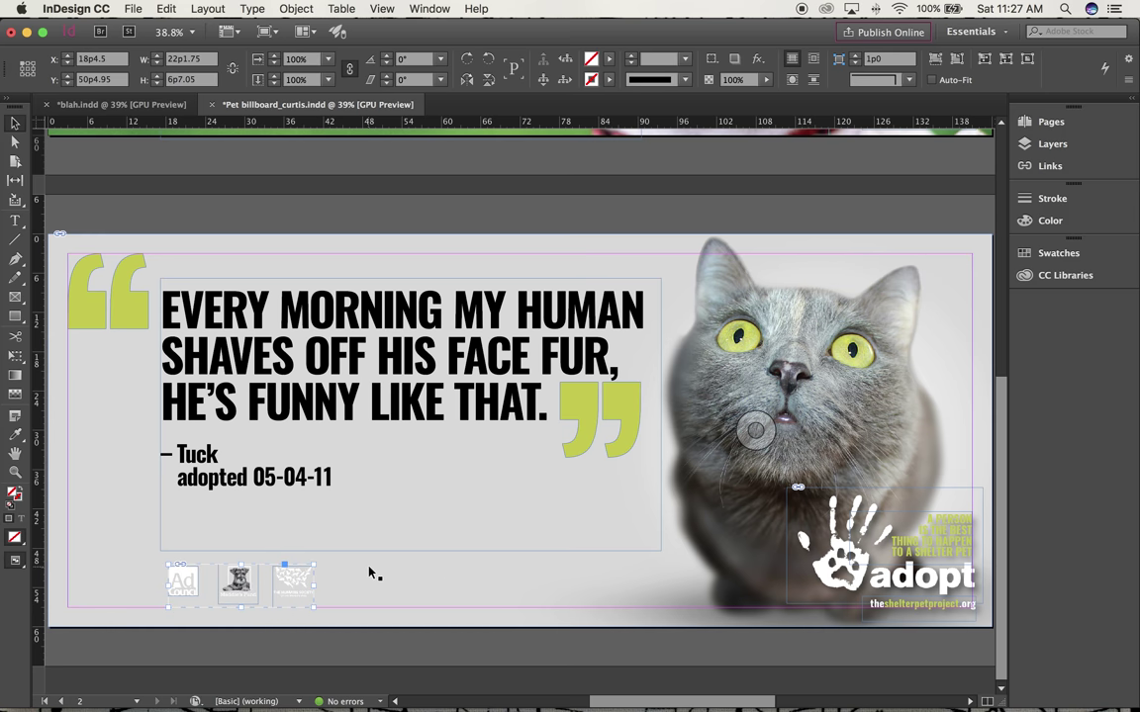
Add two vertical ruler guides, one at the start and one at the end of the "adopted" line
key("super+1")
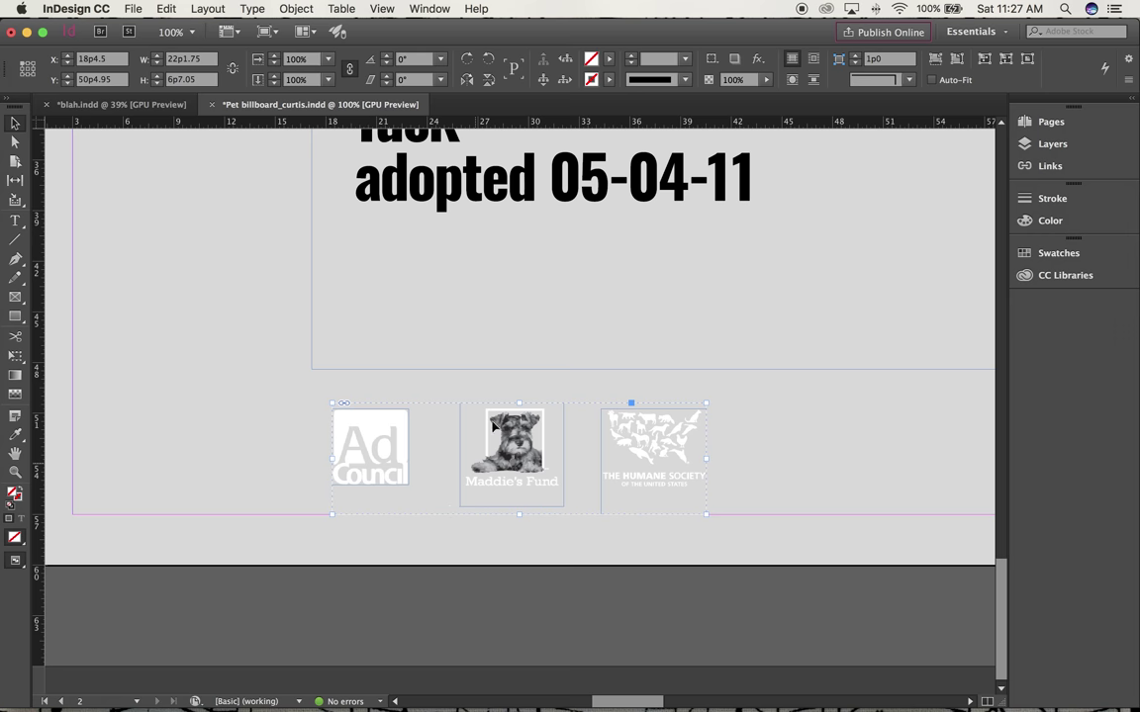
scroll(492, 350, "up", 3)
left_click(282, 412)
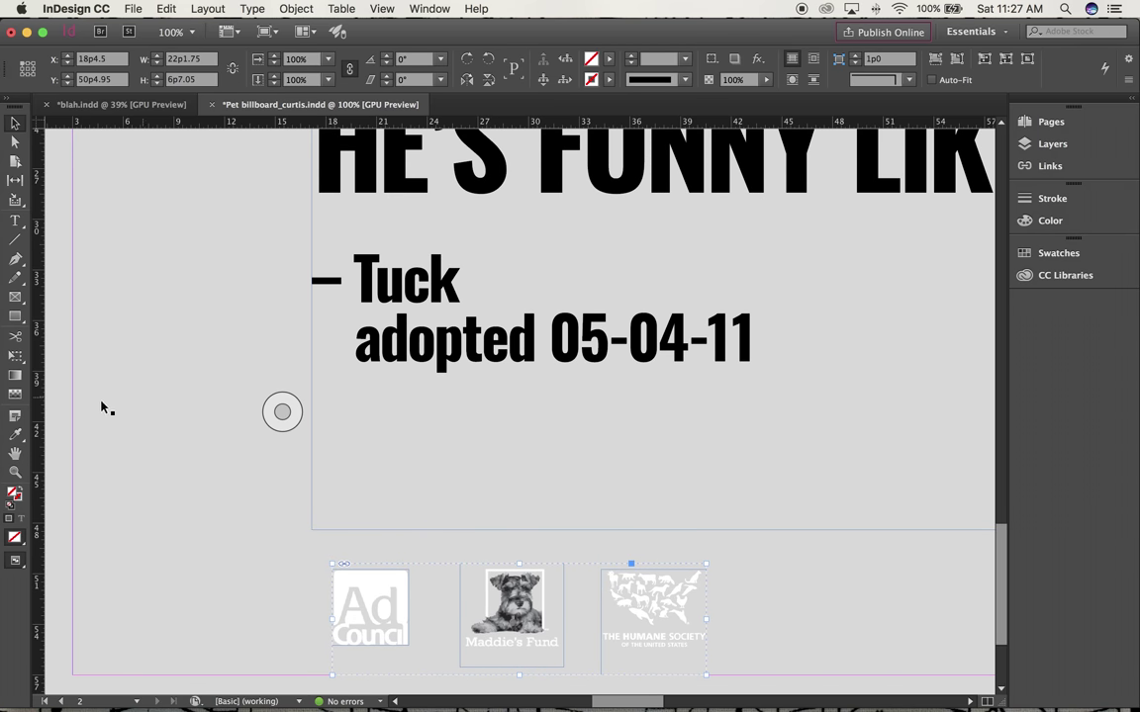
left_click_drag(37, 423, 354, 424)
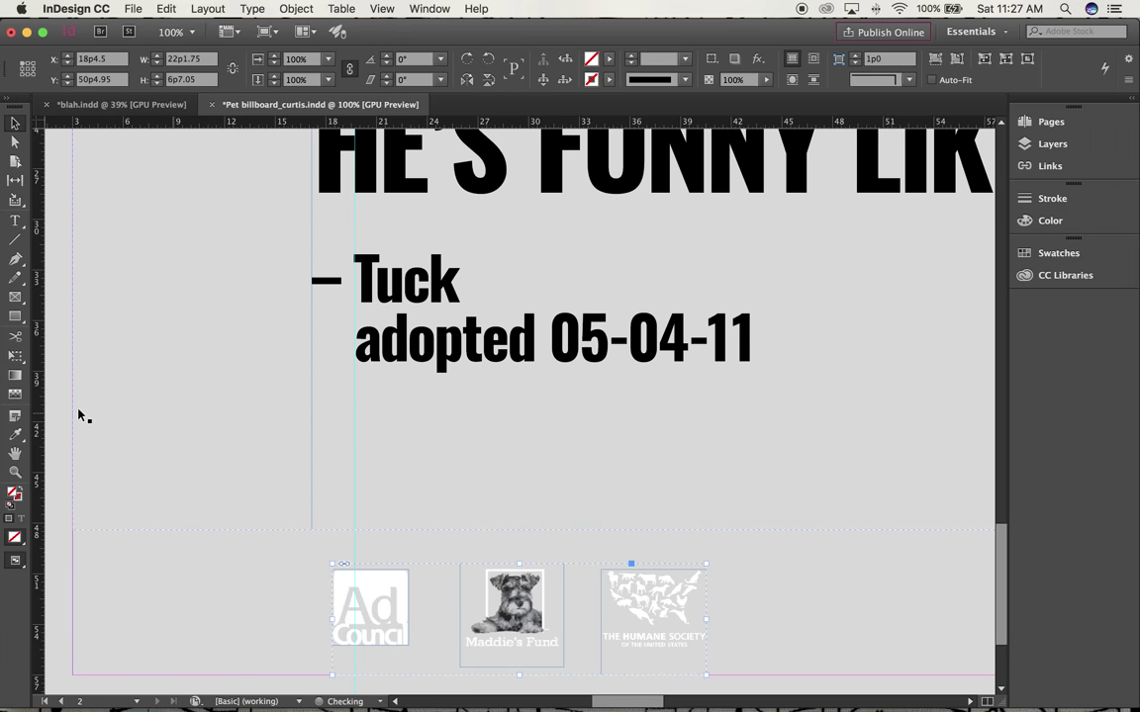
left_click_drag(33, 422, 750, 426)
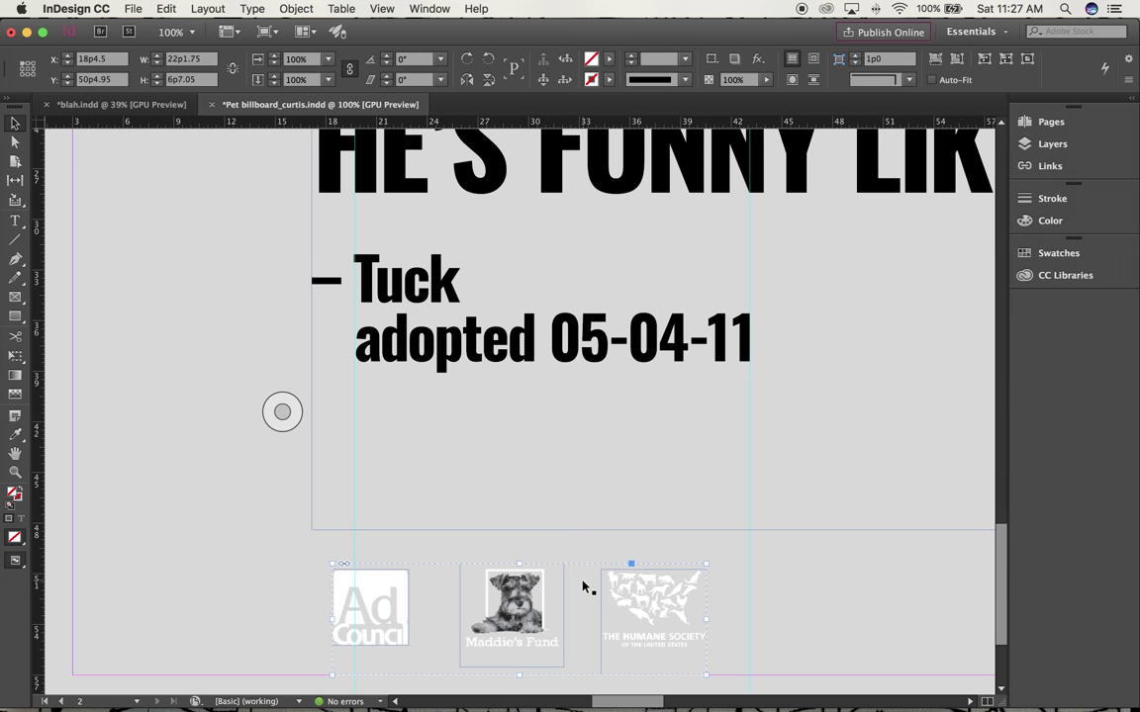
Nudge the logo group down to about Y 52p1.95 so the Ad Council logo's base sits on the bottom margin
left_click(370, 606)
key("Down")
key("Down")
key("Down")
key("Down")
key("Down")
key("Down")
key("Down")
key("Down")
key("Down")
key("Down")
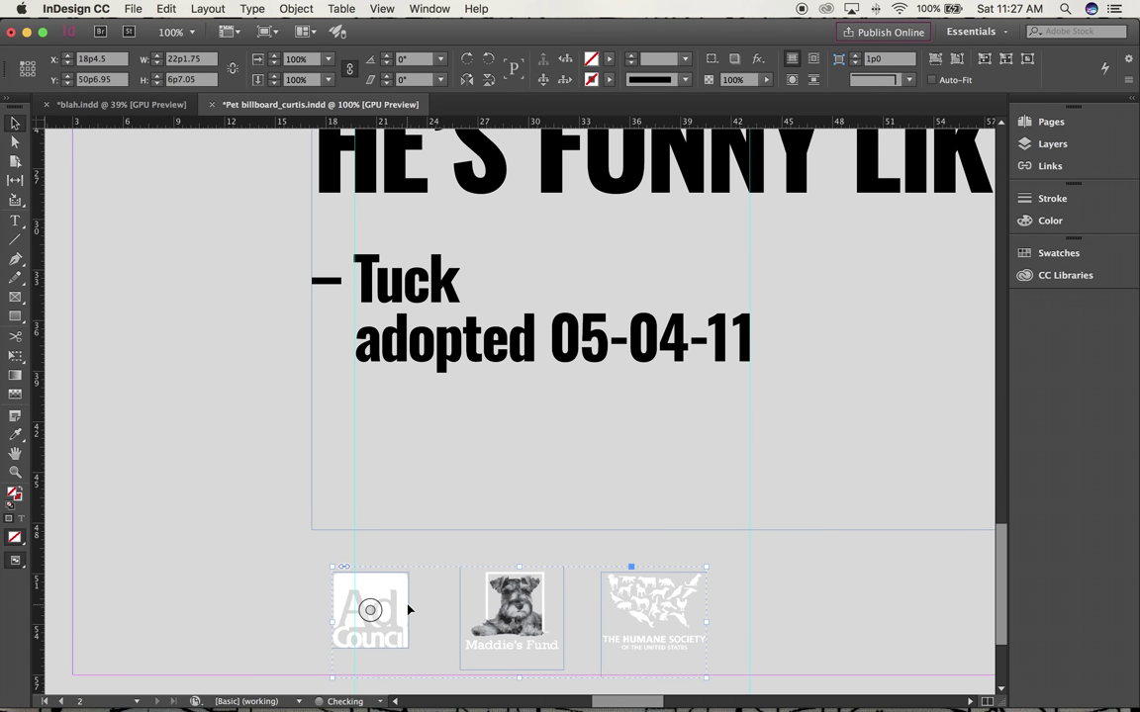
key("Down")
key("Down")
key("Down")
key("Down")
key("Down")
key("Down")
key("Down")
key("Down")
key("Down")
key("Down")
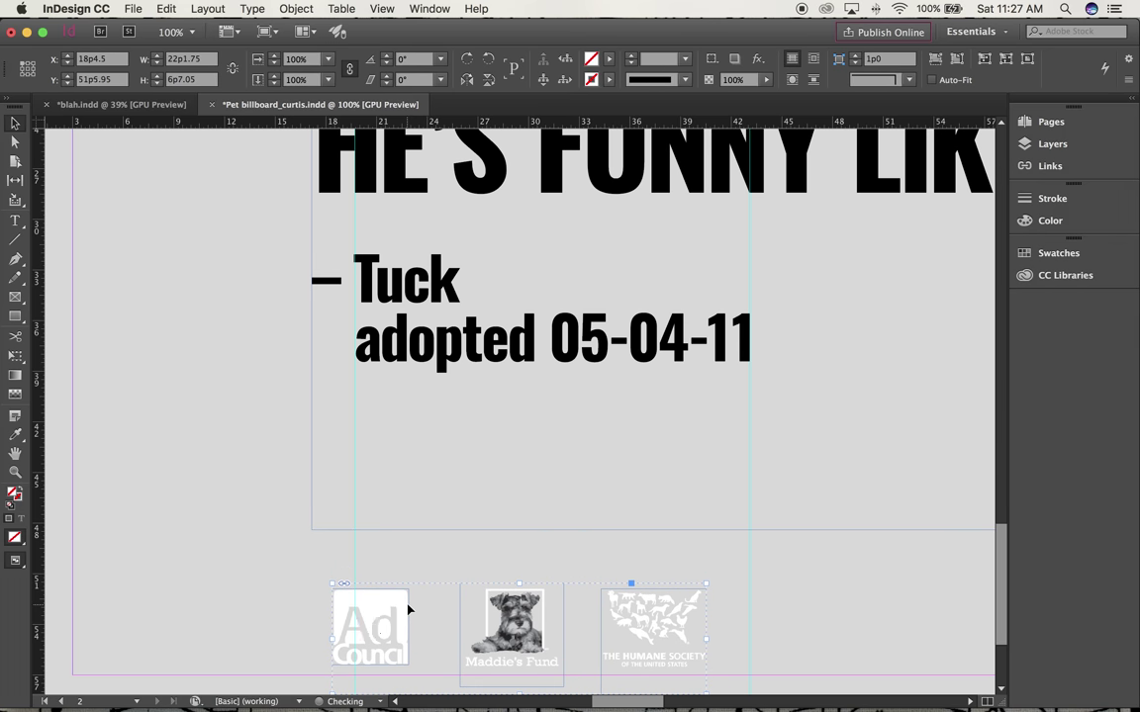
key("Down")
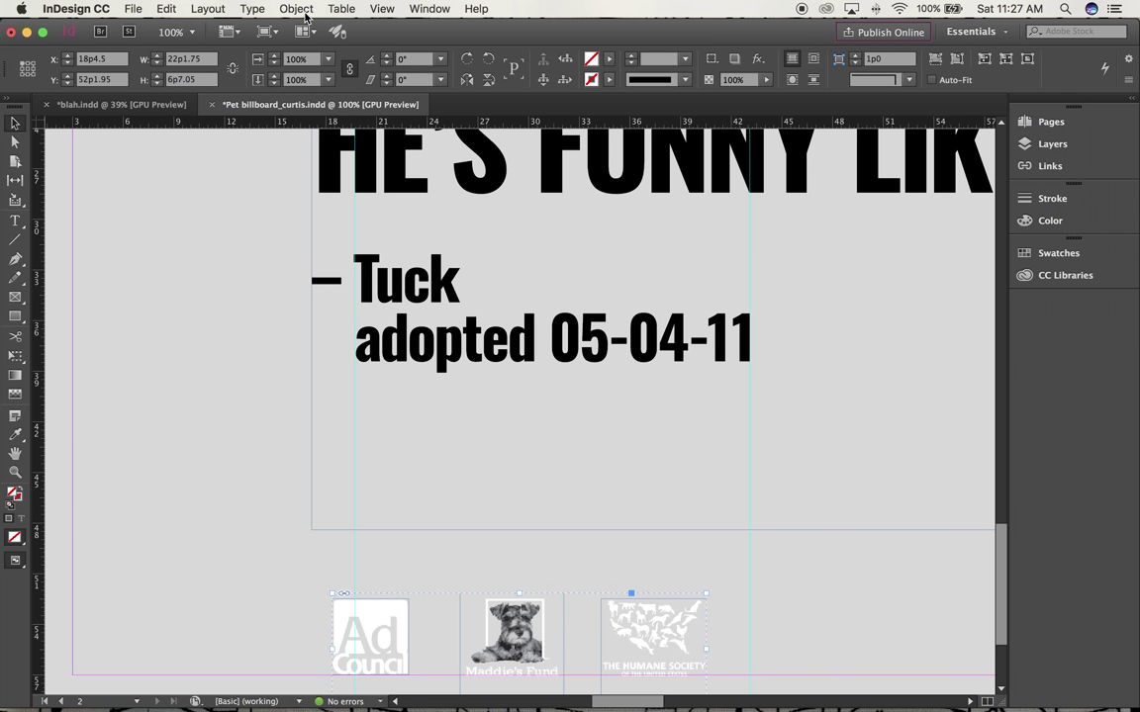
Nudge the logo group right to about X 19p7.5 so the Ad Council logo's left edge meets the first vertical guide
key("Right")
key("Right")
key("Right")
key("Right")
key("Right")
key("Right")
key("Right")
key("Right")
key("Right")
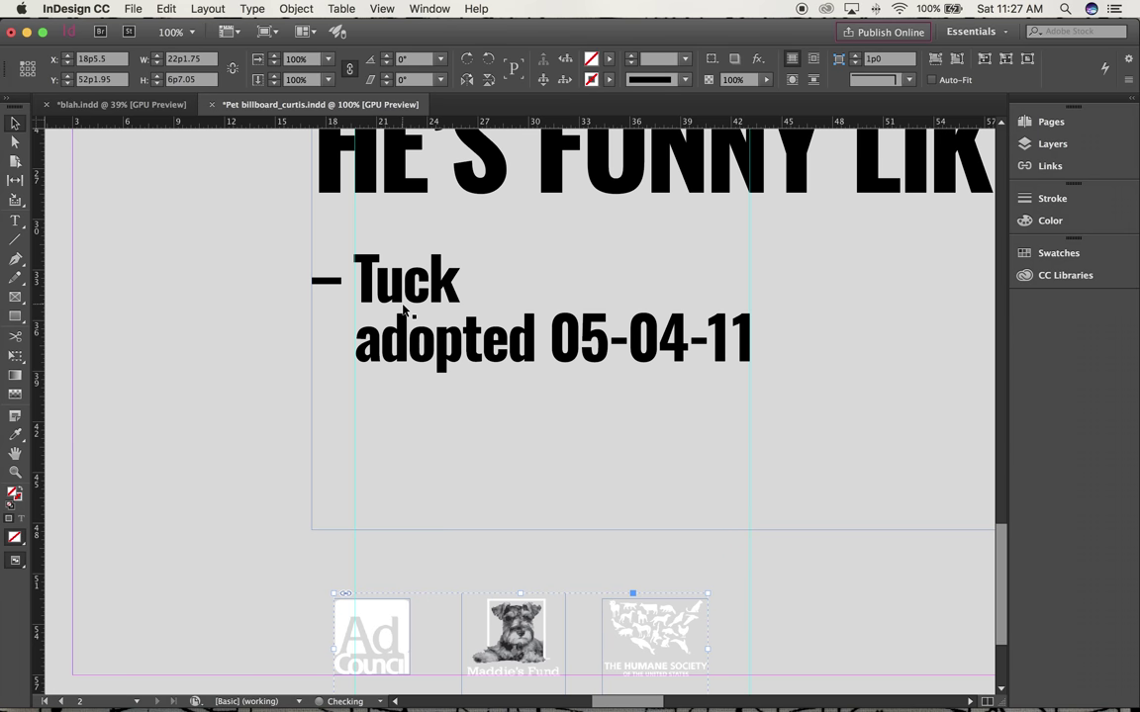
key("Right")
key("Right")
key("Right")
key("Right")
key("Right")
key("Right")
key("Right")
key("Left")
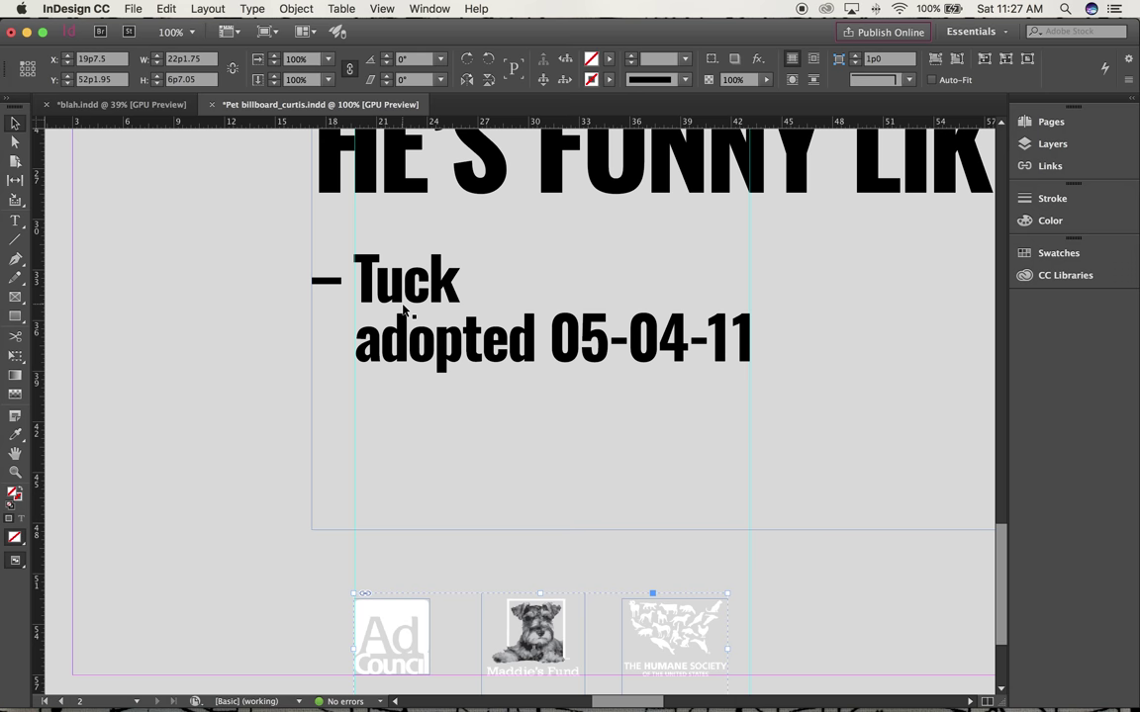
Ungroup the three sponsor logos below the quote and deselect them
left_click(297, 10)
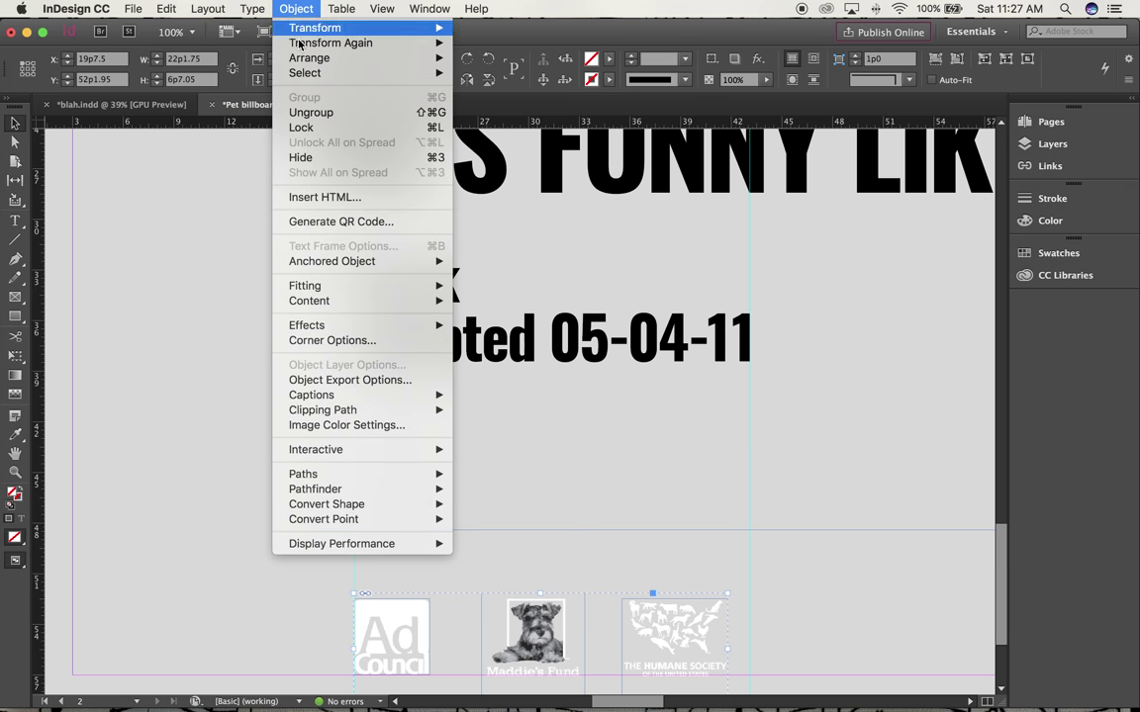
left_click(311, 112)
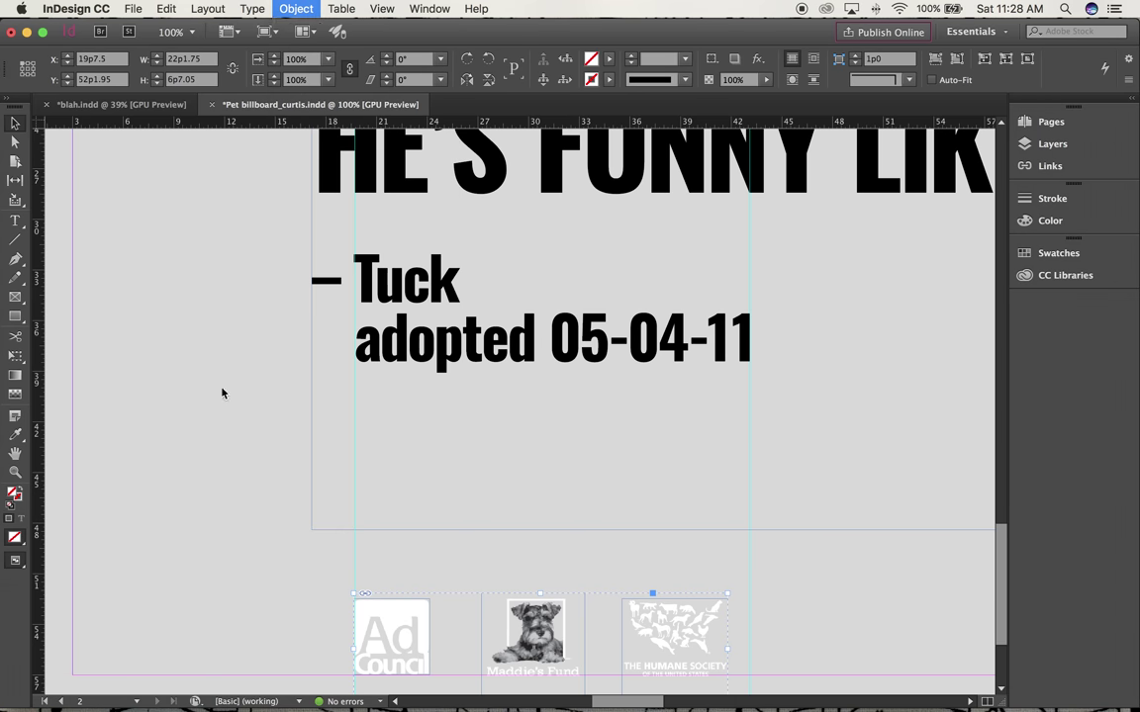
left_click(168, 629)
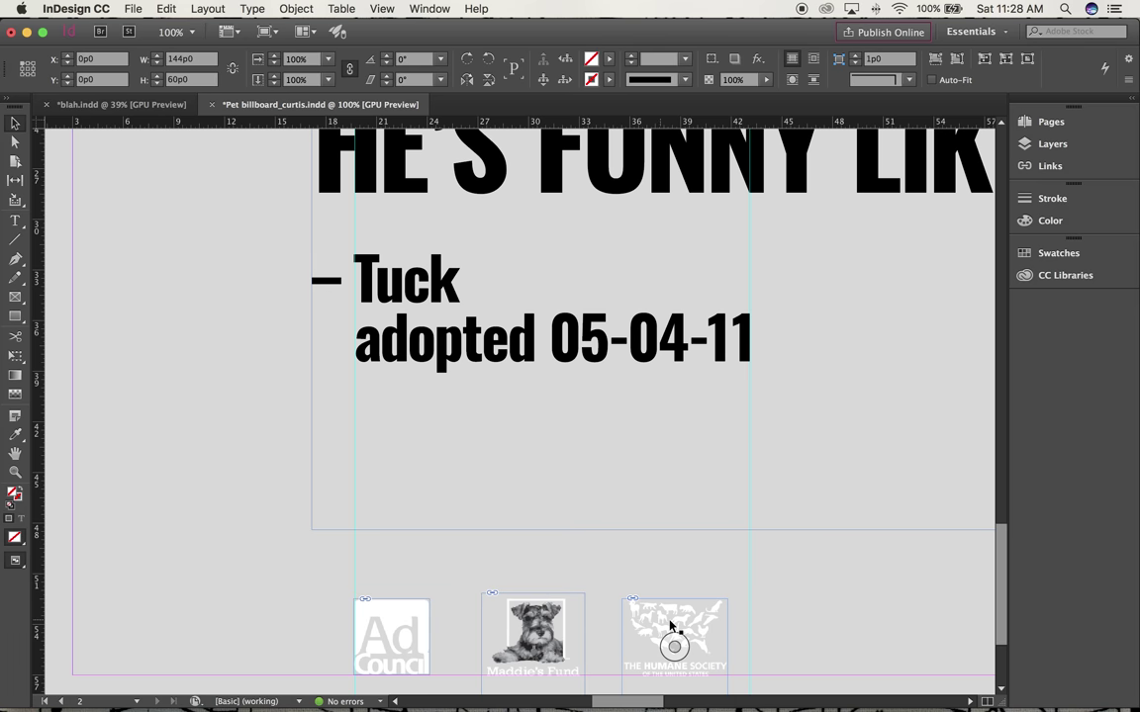
Nudge the Humane Society logo right to about X 37p1.2 so its map's right edge meets the second vertical guide
key("Right")
key("Right")
key("Right")
key("Right")
key("Right")
key("Right")
key("Right")
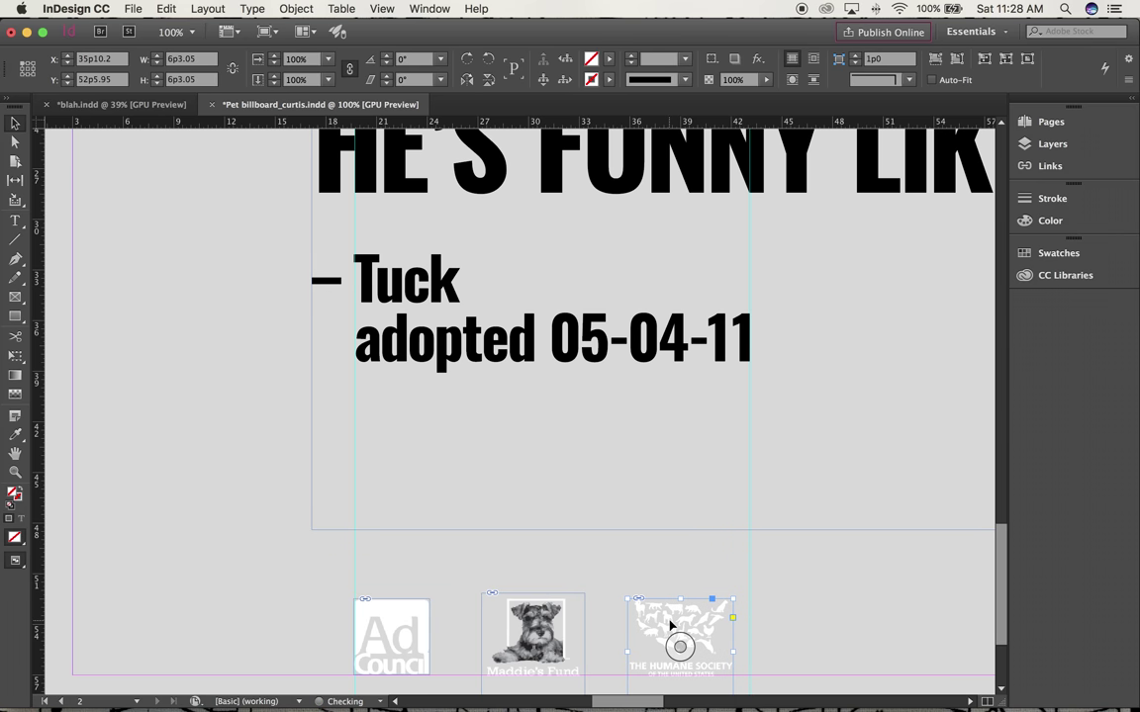
key("Right")
key("Right")
key("Right")
key("Right")
key("Right")
key("Right")
key("Right")
key("Right")
key("Right")
key("Right")
key("Right")
key("Right")
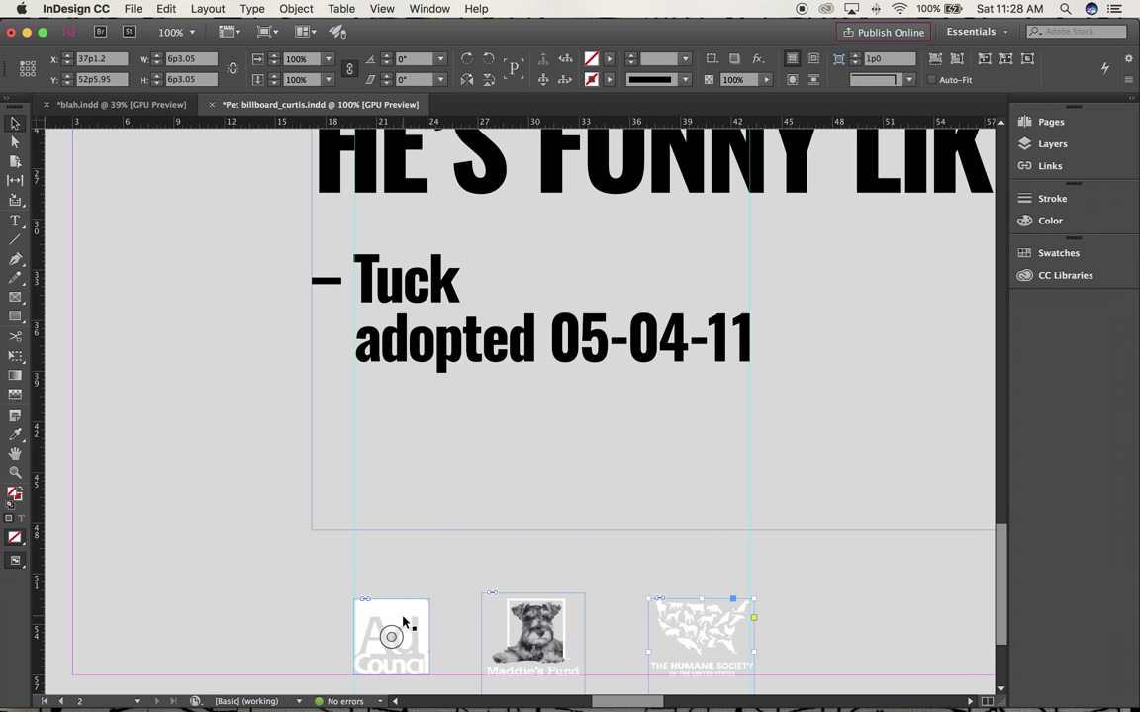
Distribute the Ad Council, Maddie's Fund and Humane Society logos evenly by their horizontal centers
left_click(364, 604, "shift")
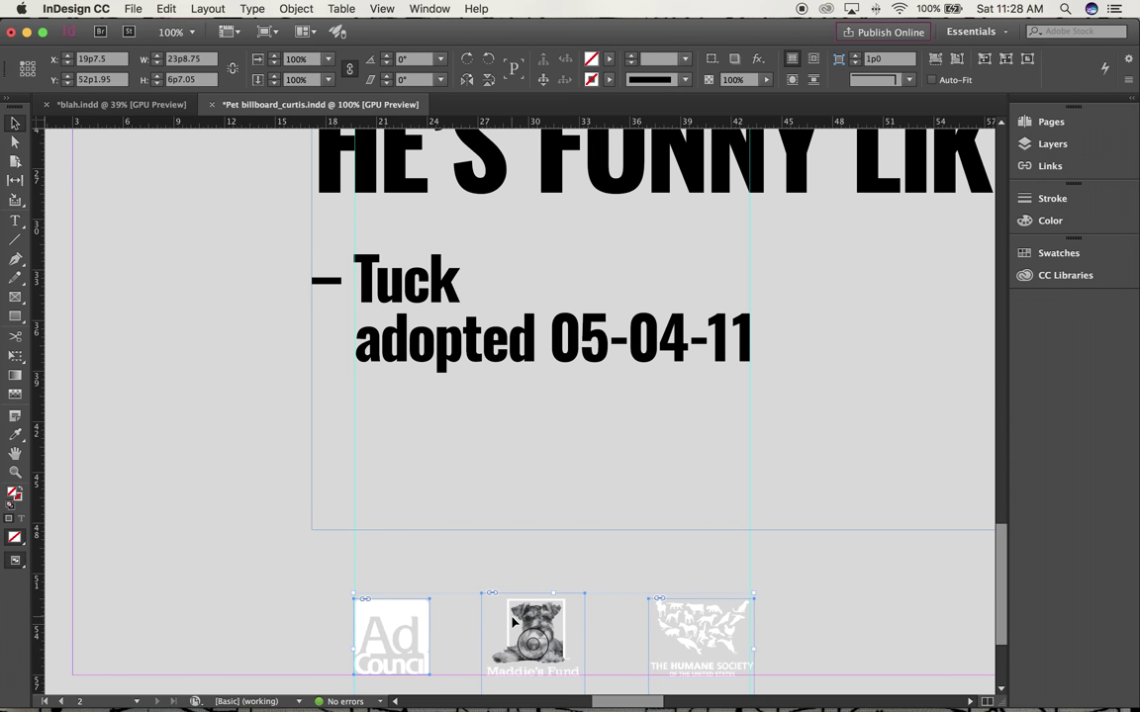
left_click(430, 9)
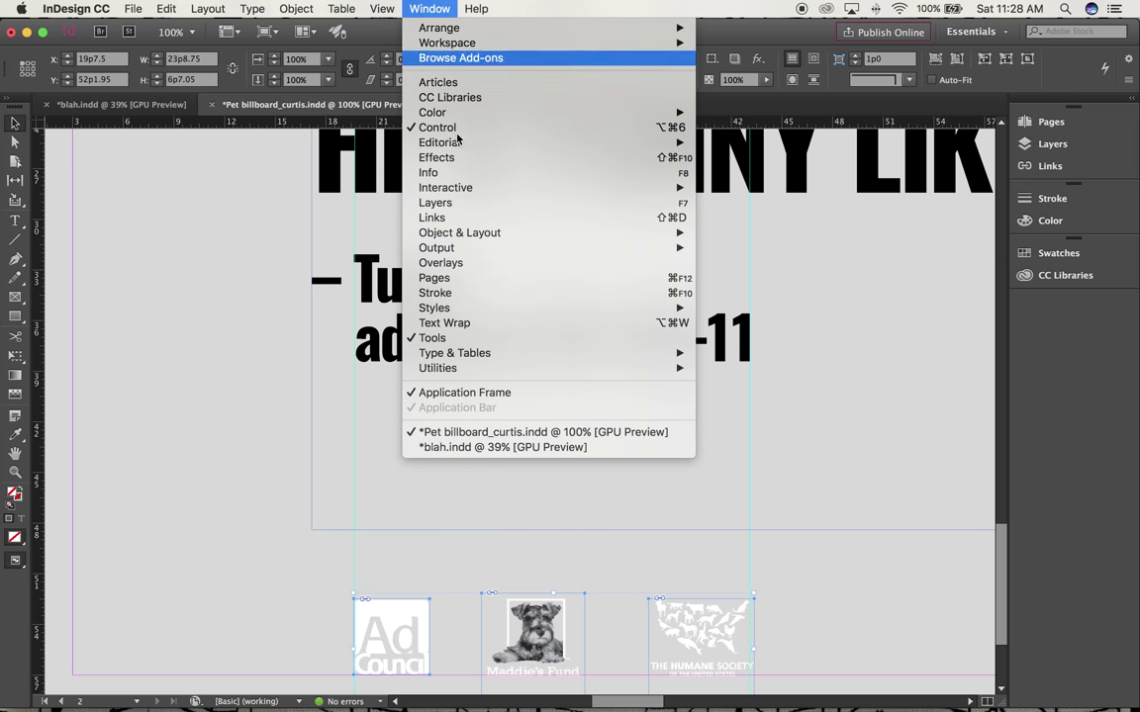
mouse_move(476, 188)
mouse_move(554, 233)
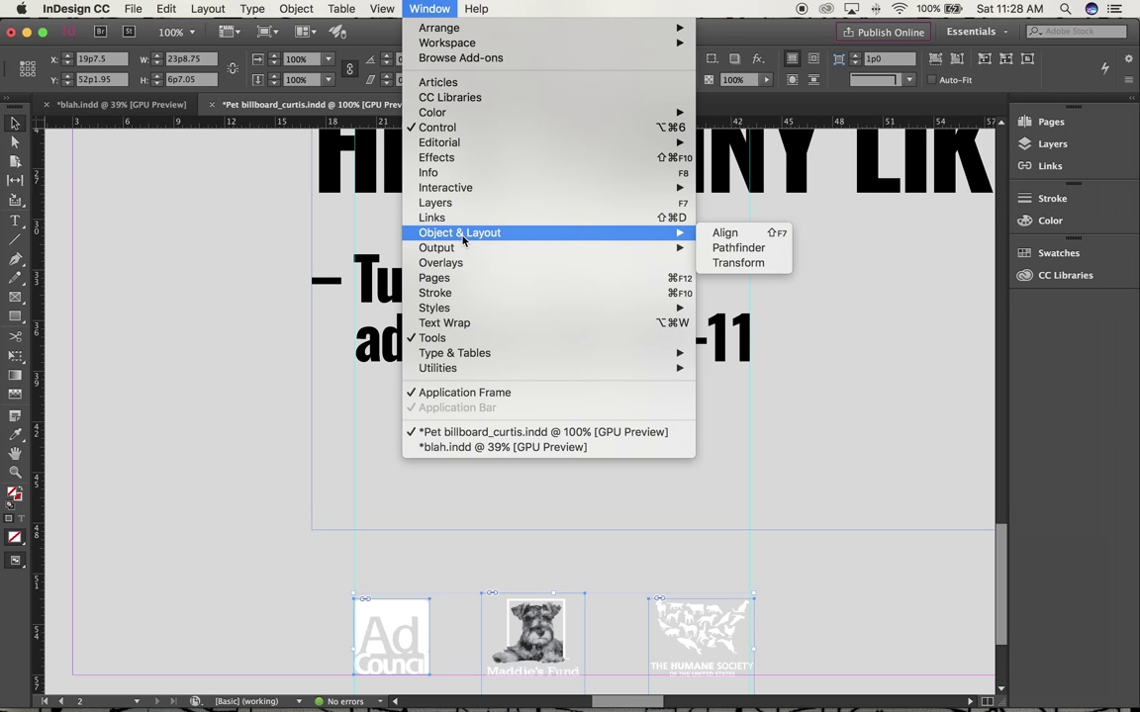
left_click(727, 233)
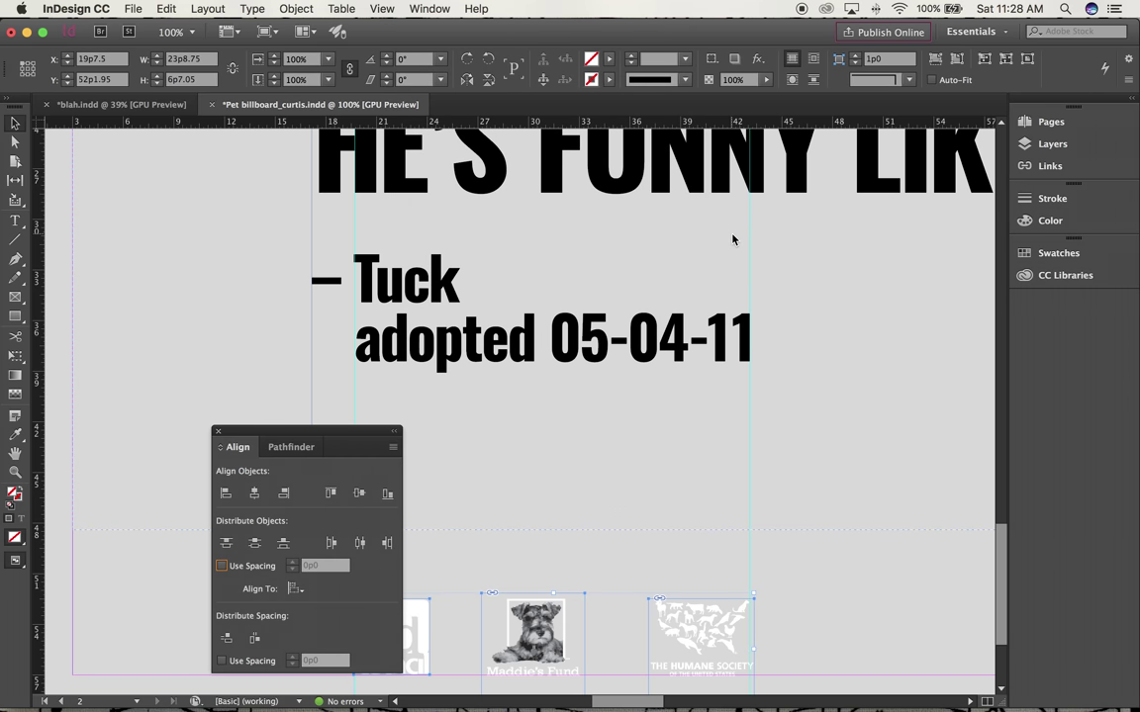
left_click(359, 544)
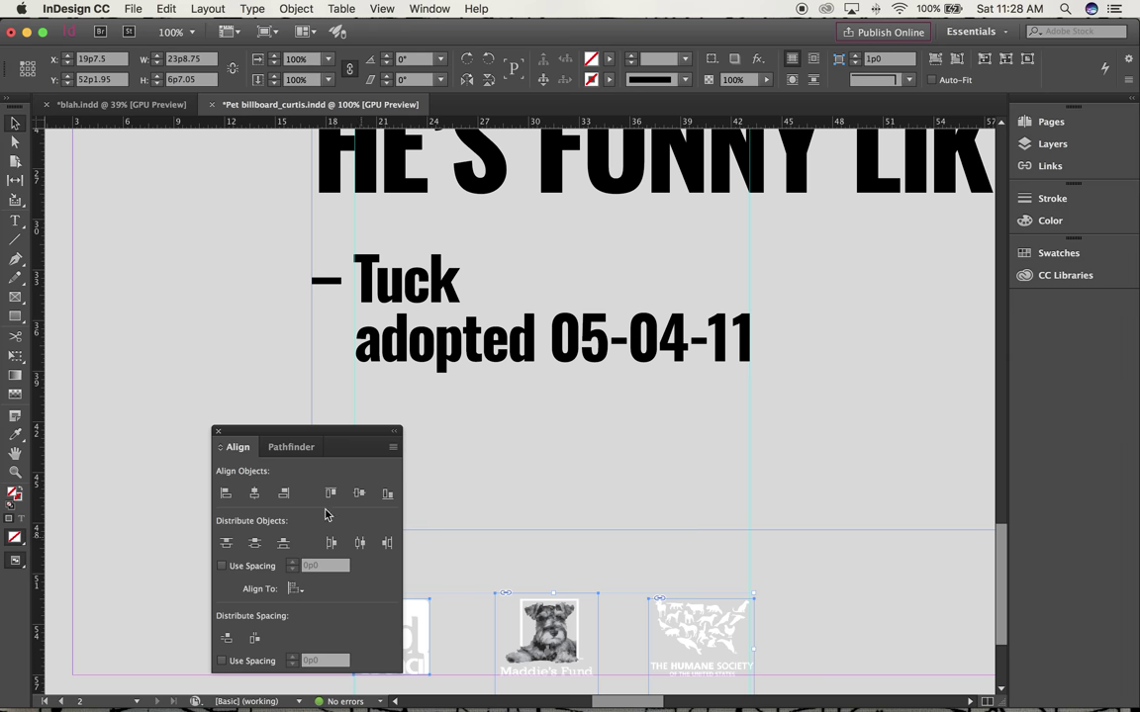
left_click(218, 431)
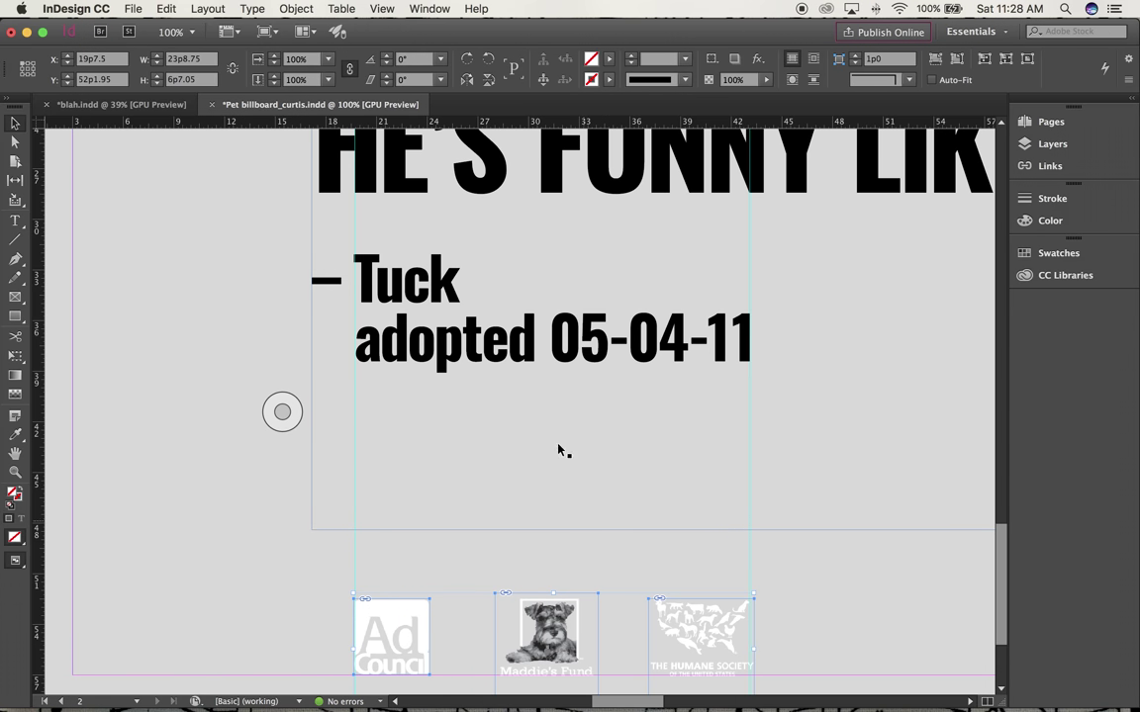
Regroup the three sponsor logos and preview the whole cat billboard without guides or frame edges
left_click(297, 9)
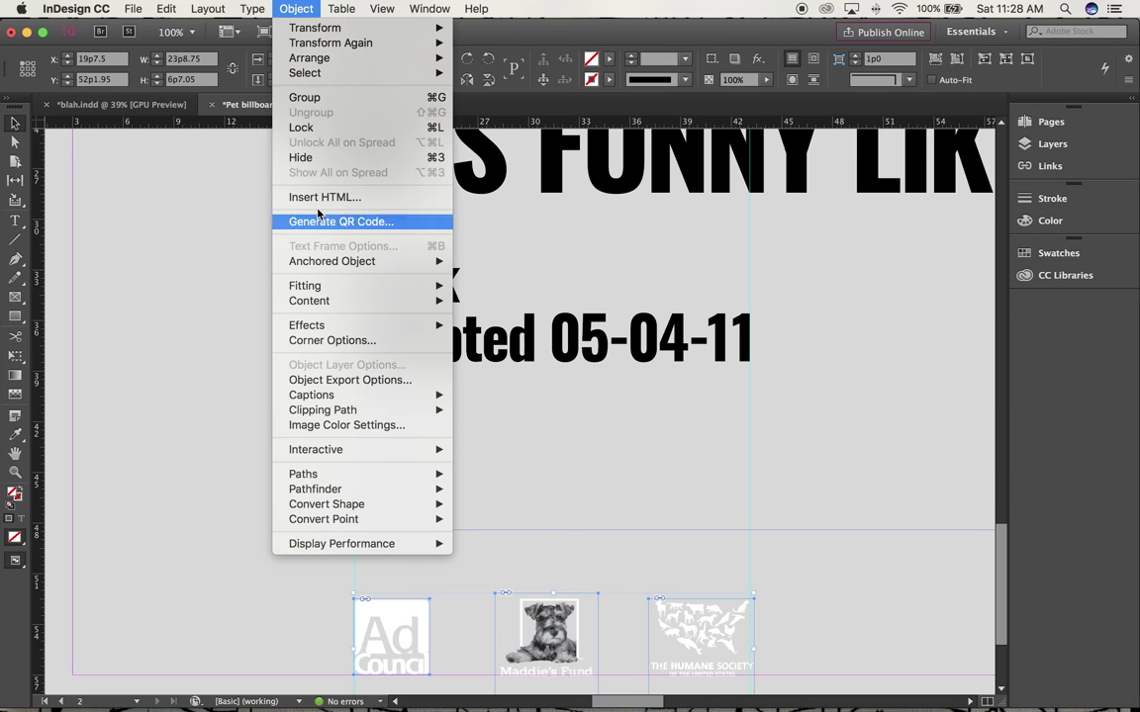
left_click(289, 97)
key("super+0")
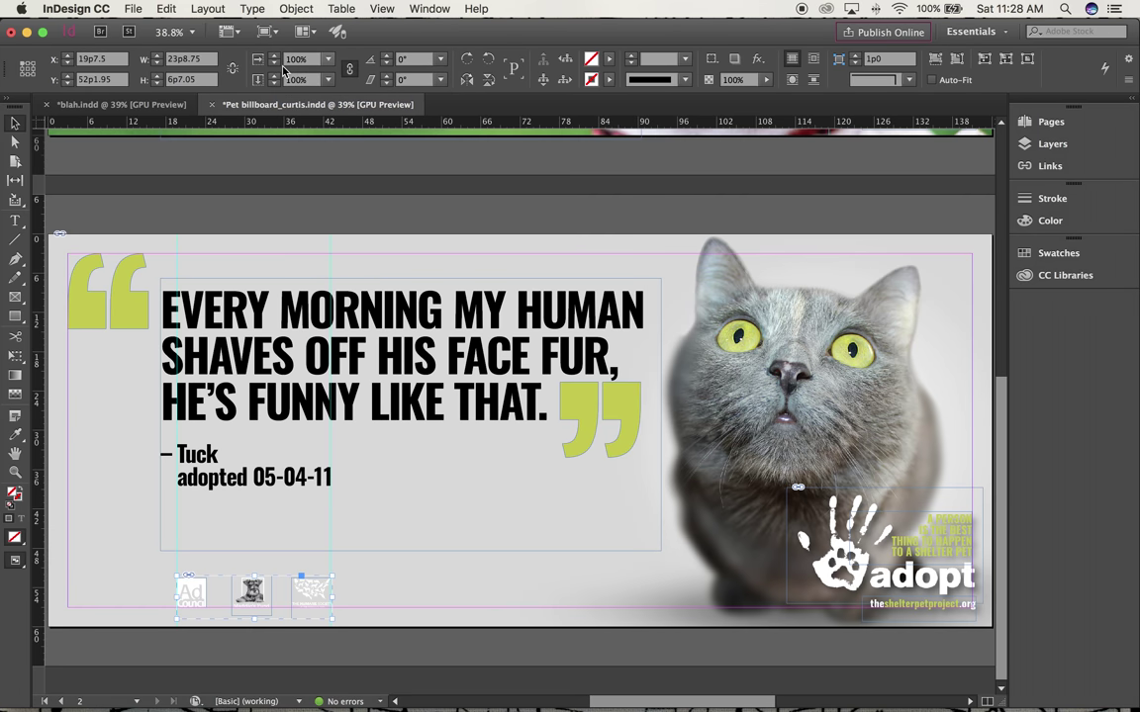
left_click(515, 213)
key("w")
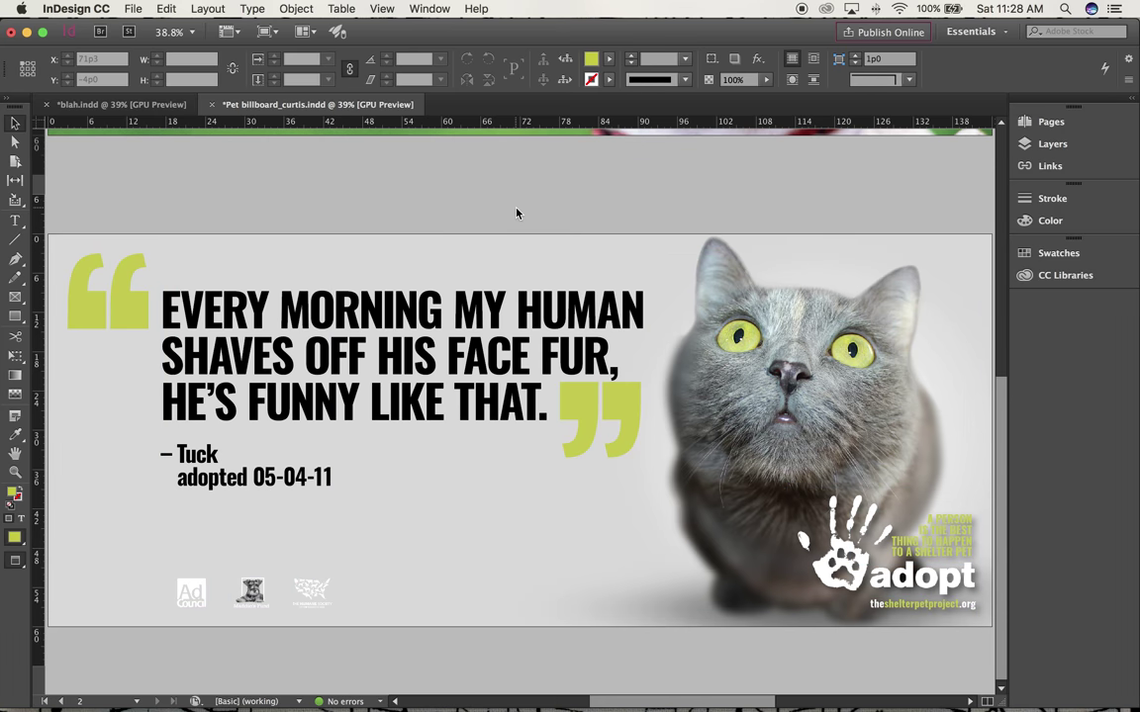
Compare the cat billboard with the reference version on page 2 of blah.indd, including its quote marks and logos
left_click(131, 105)
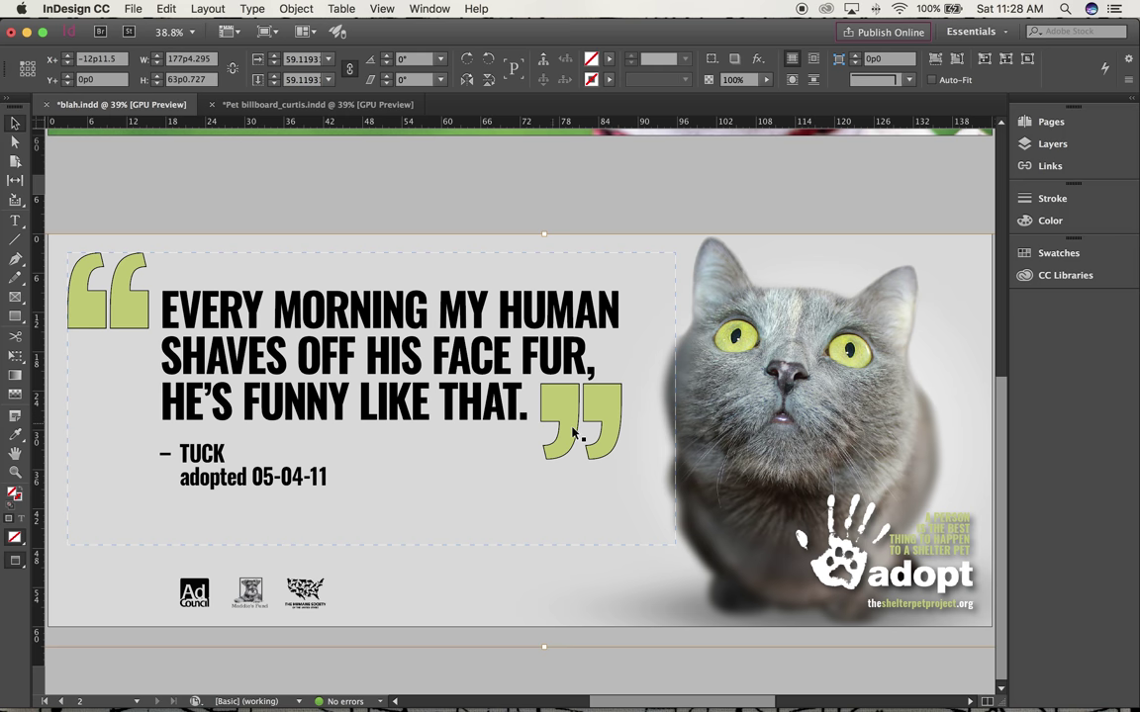
left_click(1025, 255)
left_click(1025, 256)
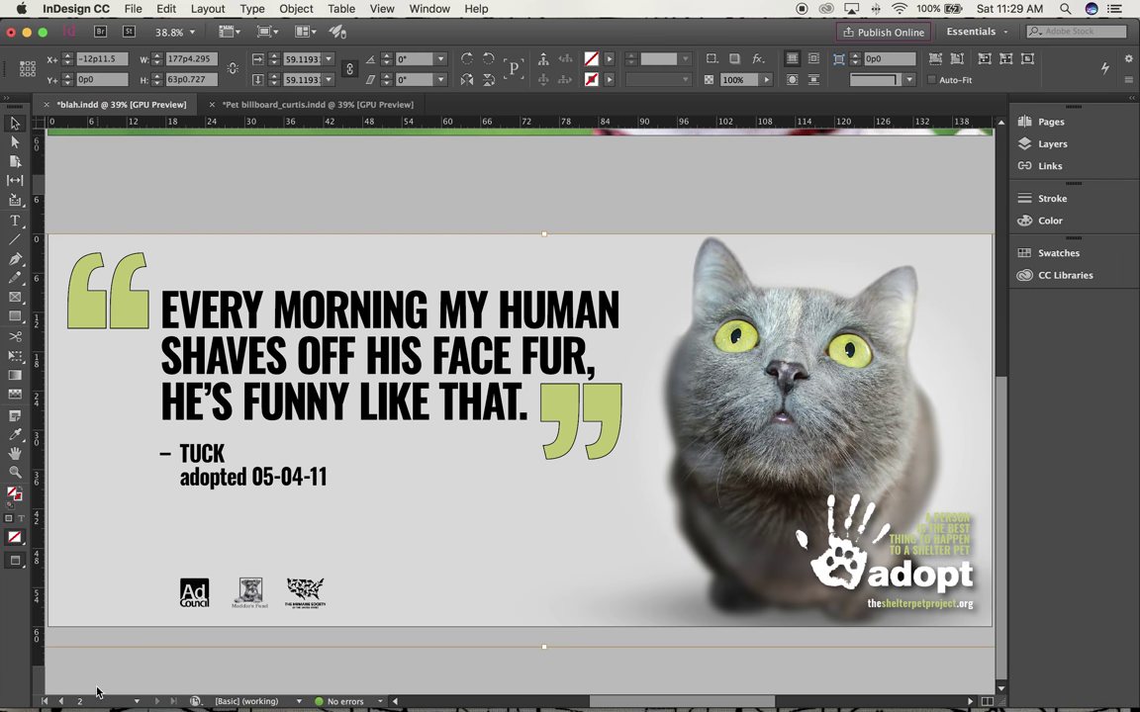
left_click(135, 701)
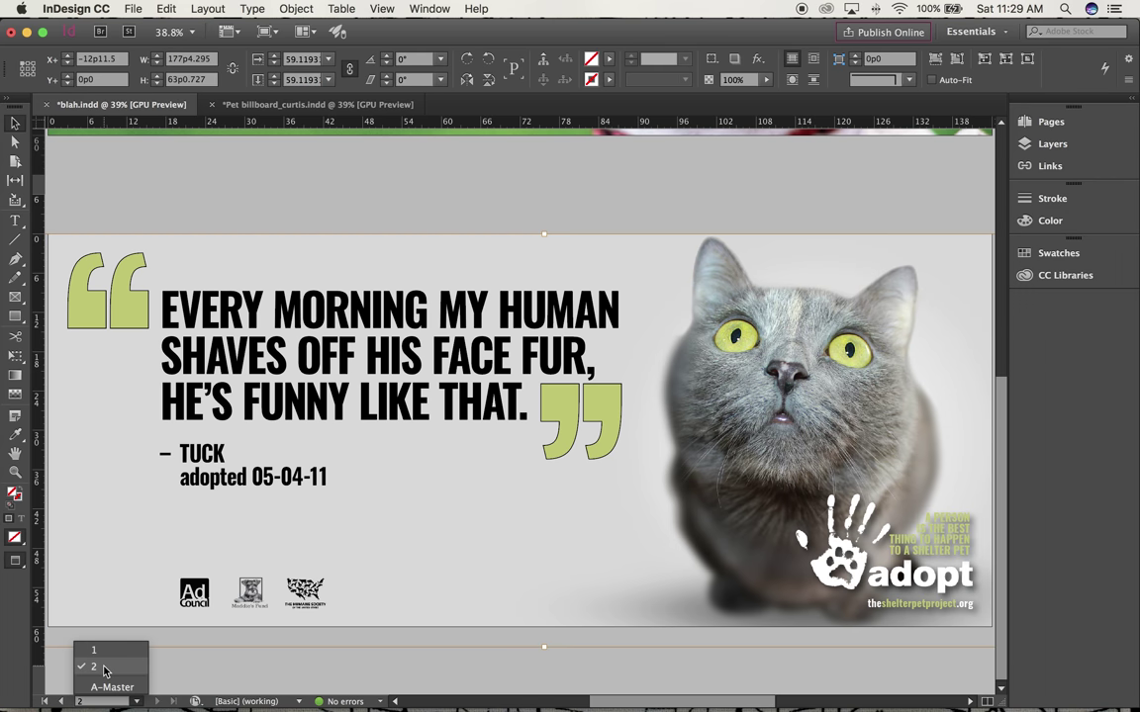
left_click(94, 666)
left_click(287, 105)
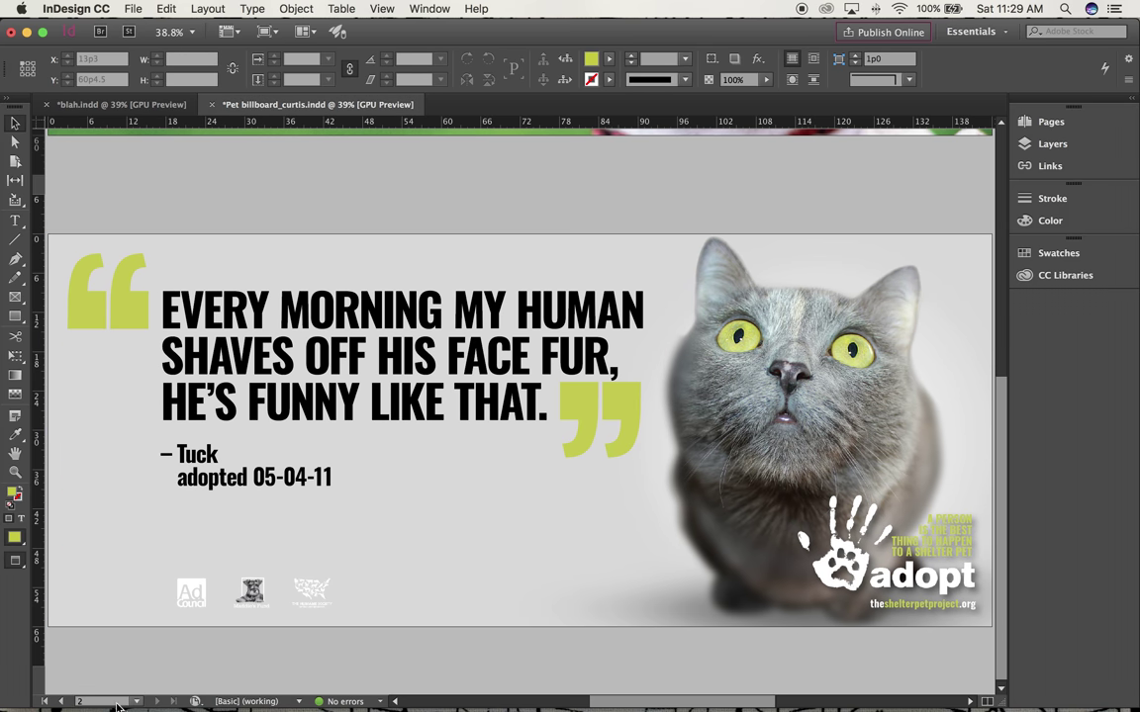
Give the opening quote marks a [Black] stroke from the swatches
left_click(15, 142)
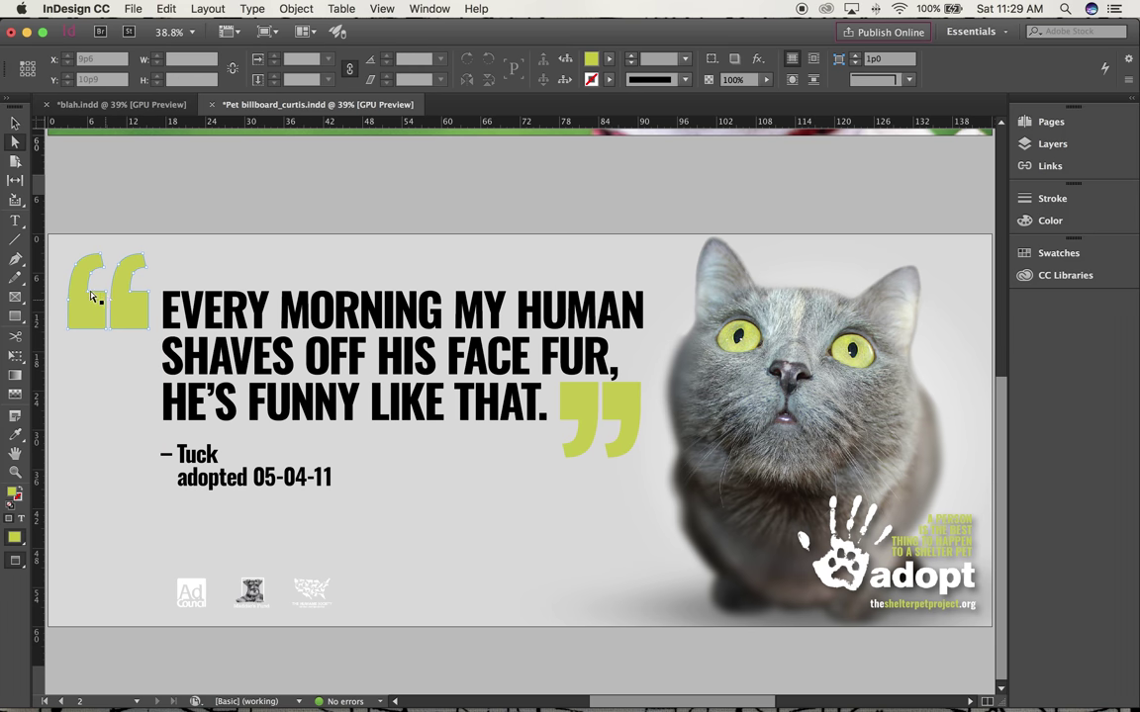
left_click(122, 316)
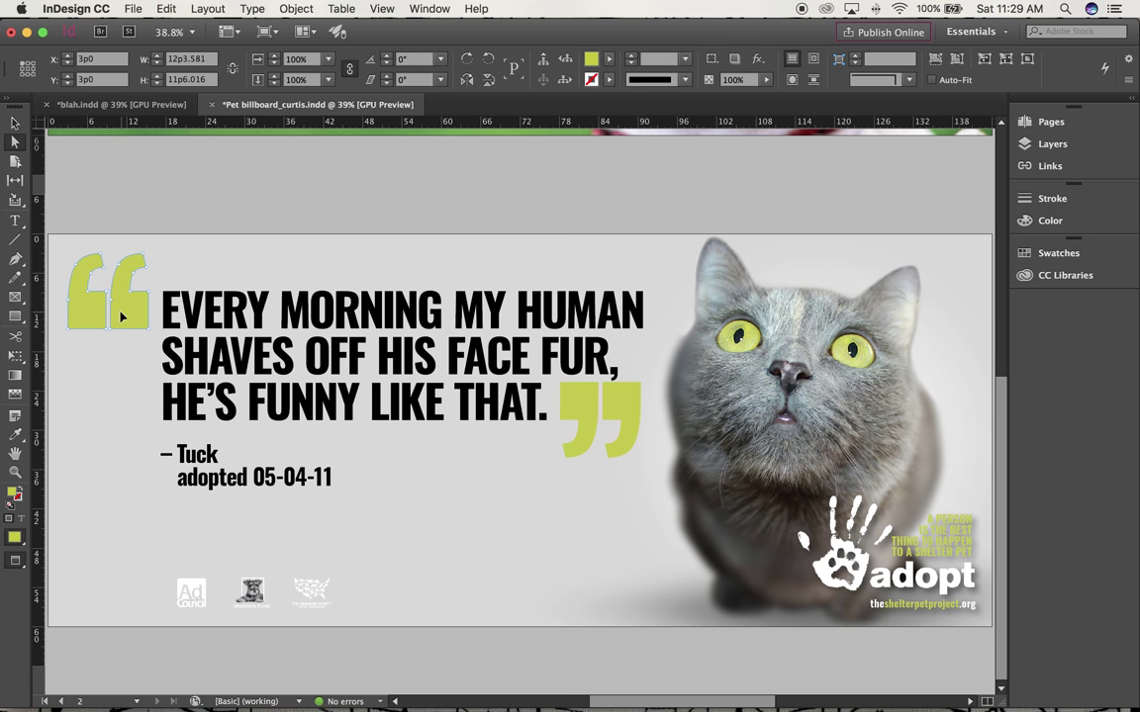
left_click(1051, 253)
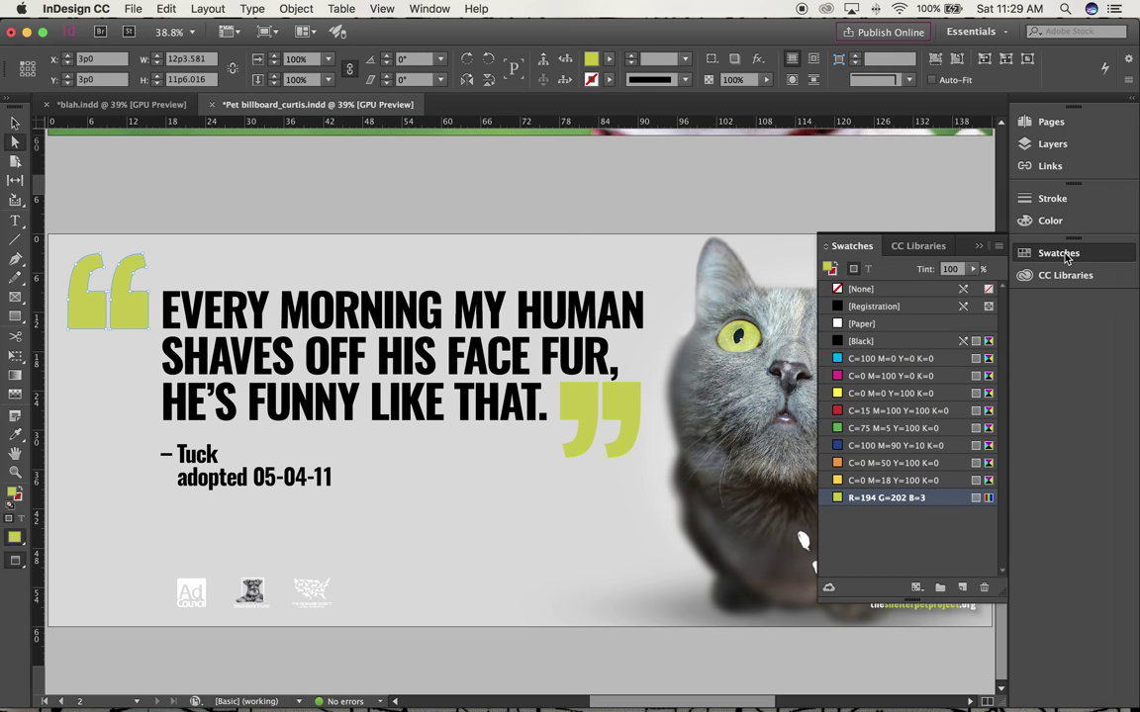
left_click(833, 274)
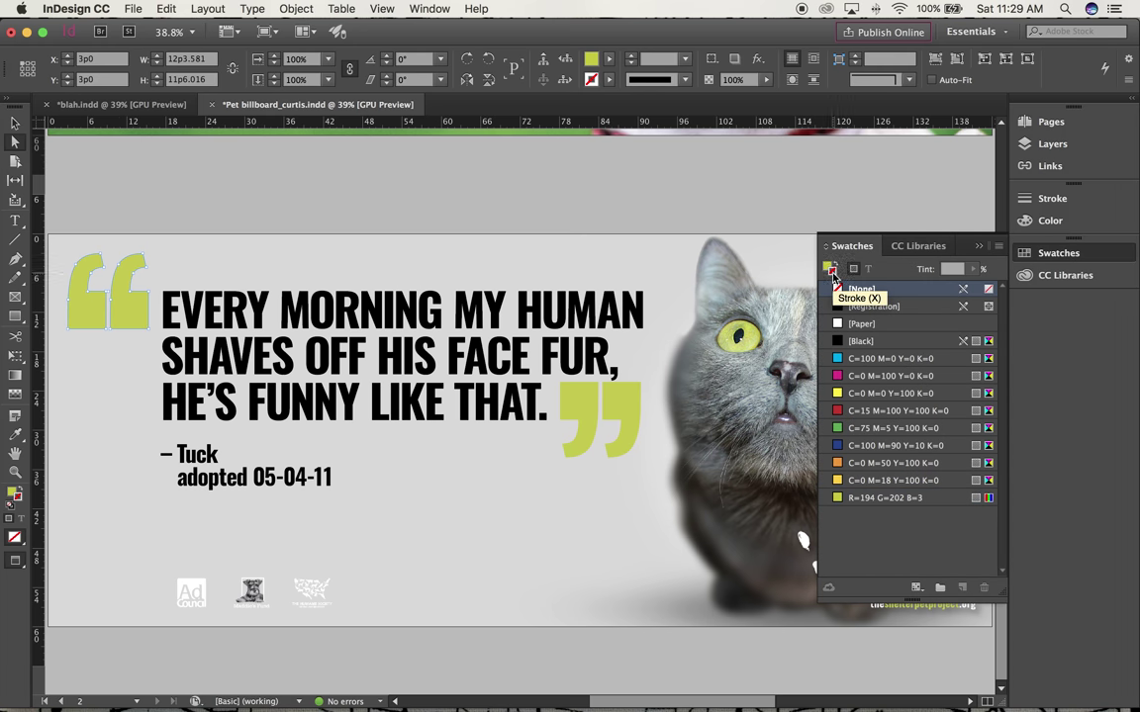
left_click(859, 341)
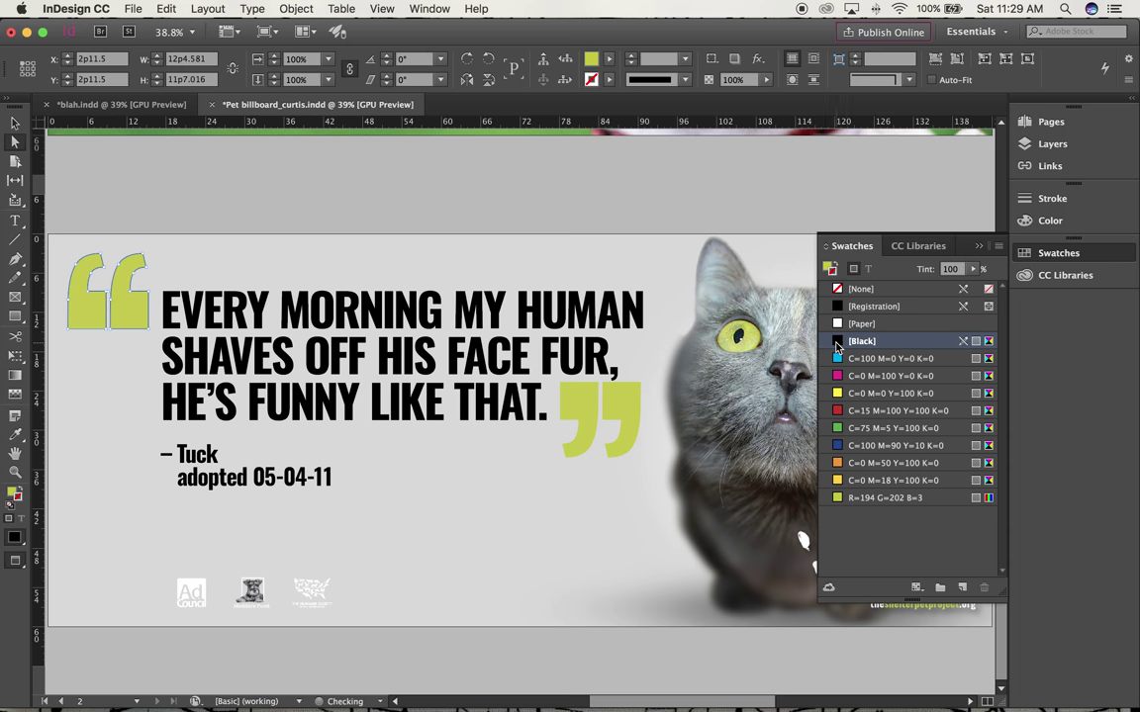
Give the closing quote marks a matching 1 pt [Black] stroke and deselect them
left_click(624, 402)
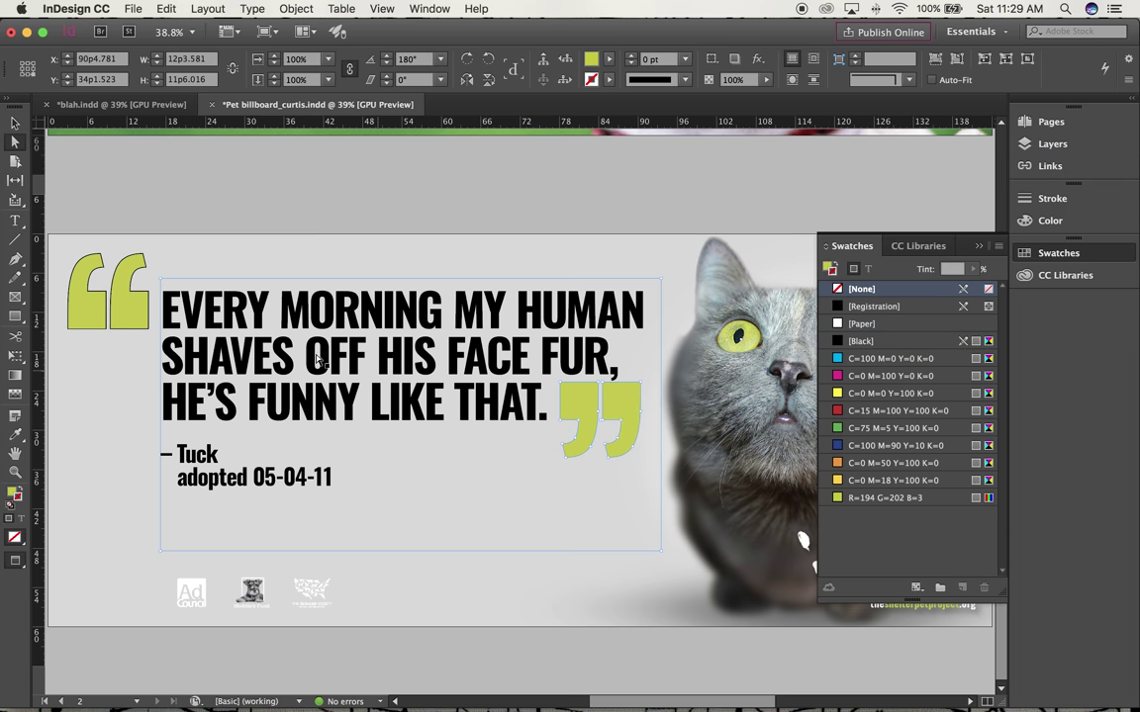
left_click(843, 341)
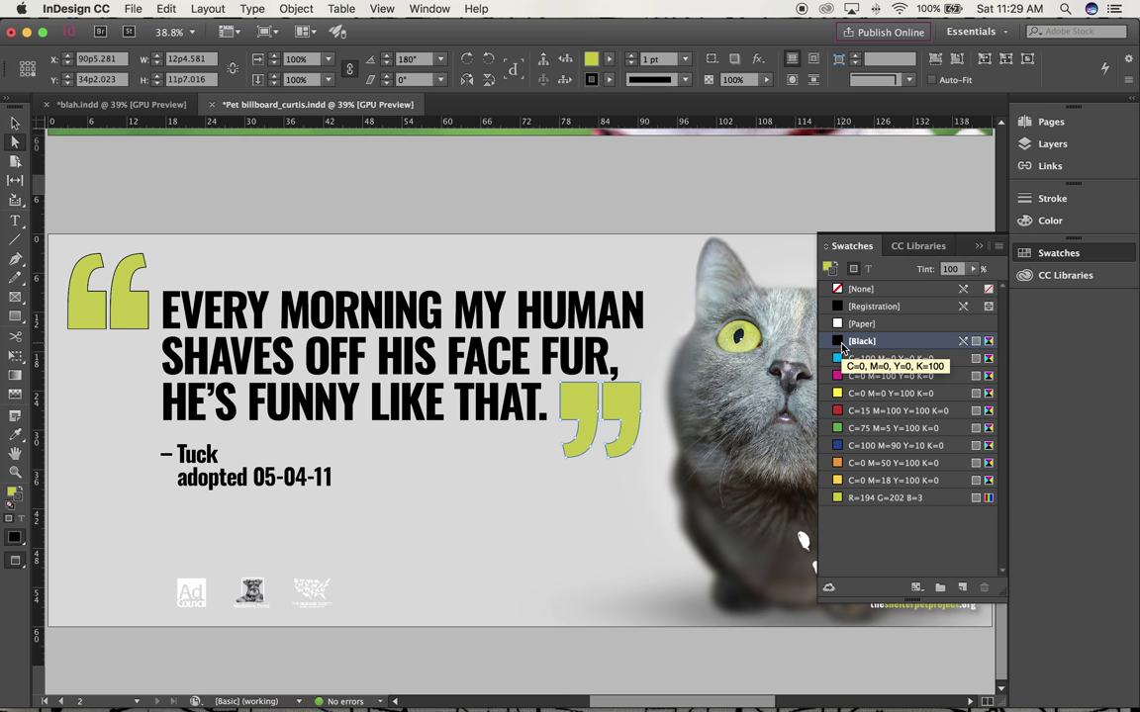
key("v")
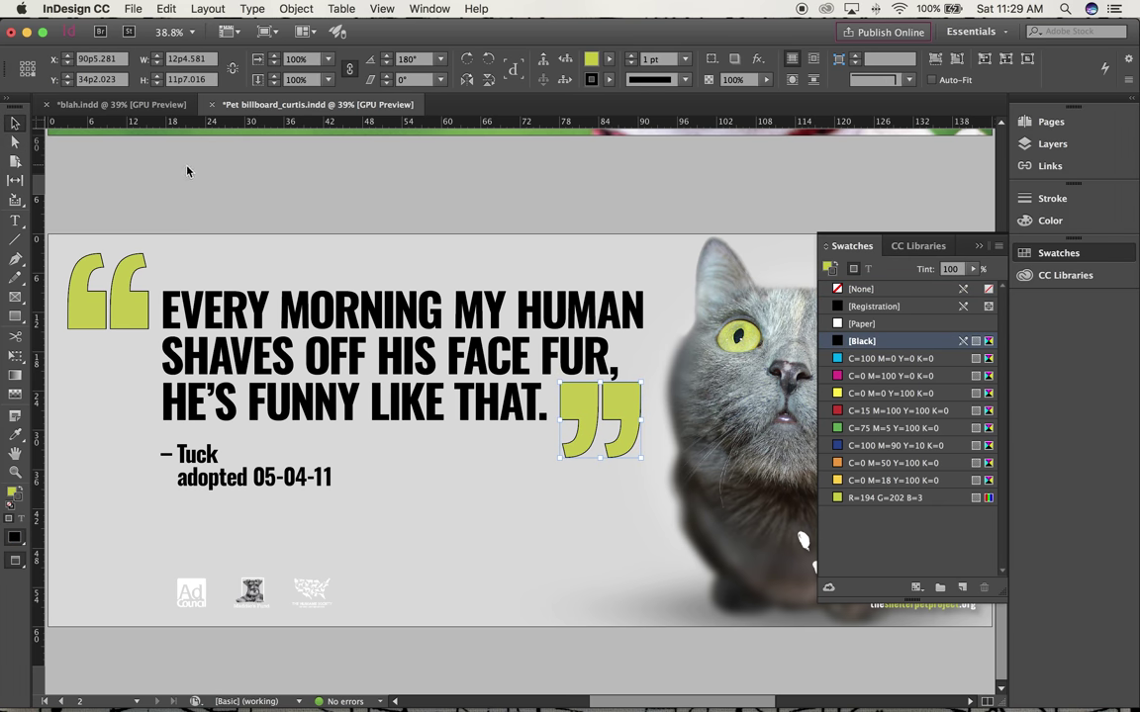
left_click(198, 155)
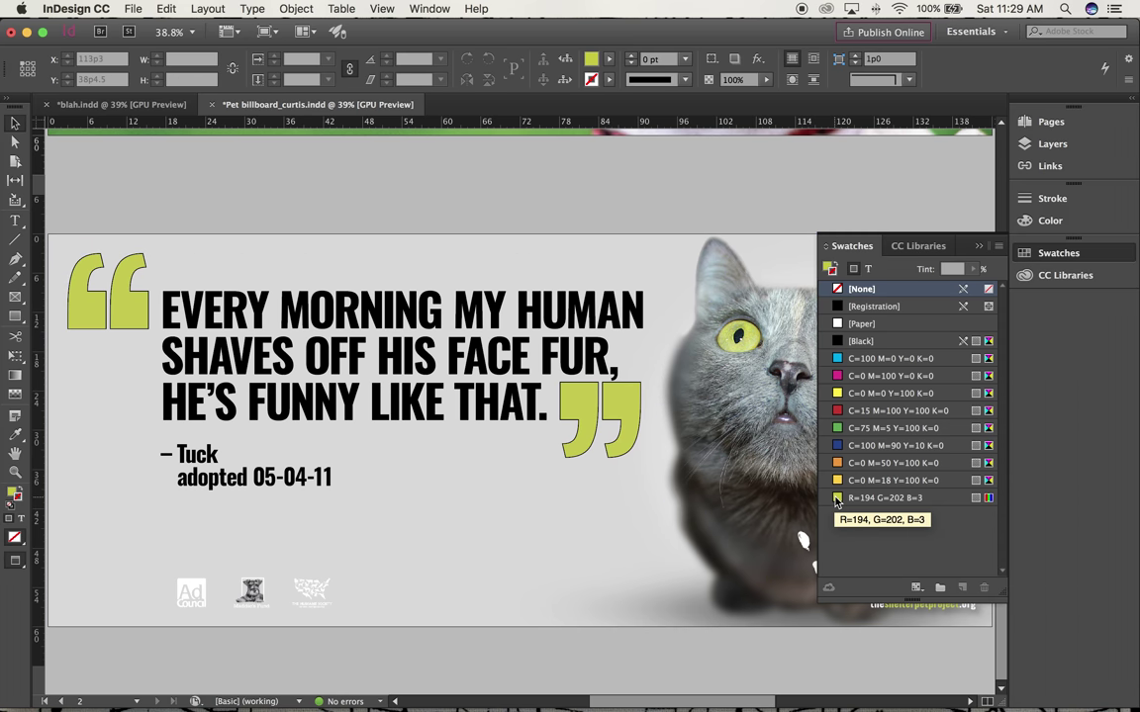
double_click(836, 499)
left_click_drag(438, 242, 740, 433)
left_click_drag(766, 566, 693, 567)
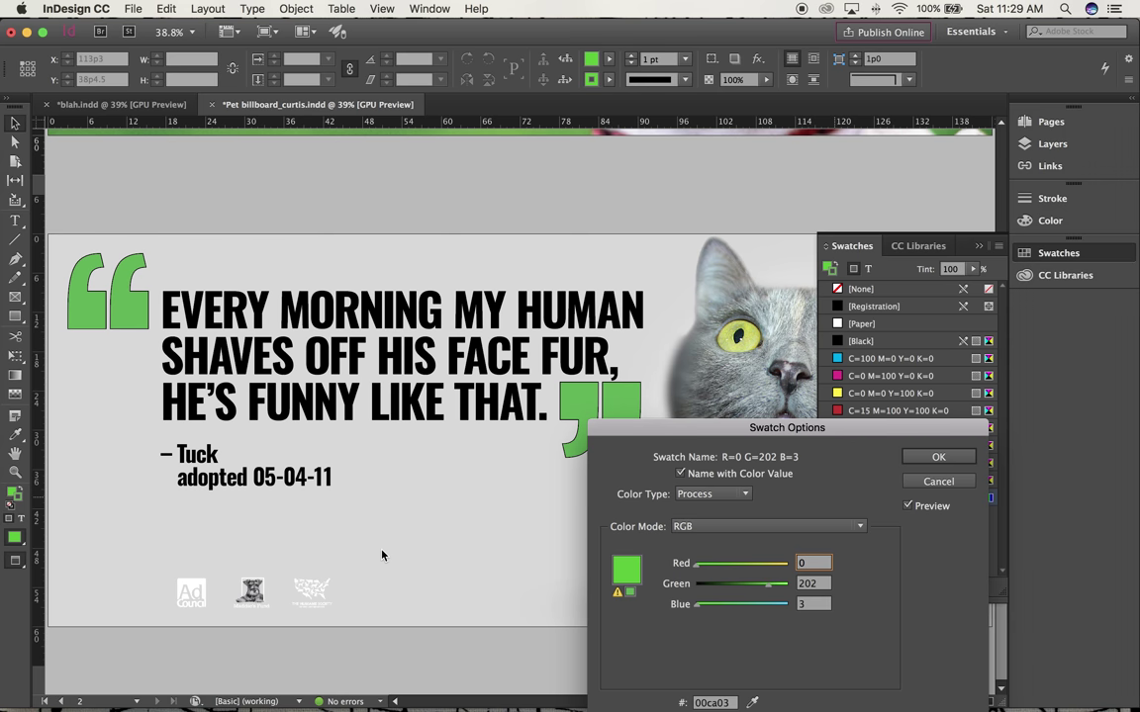
left_click(936, 482)
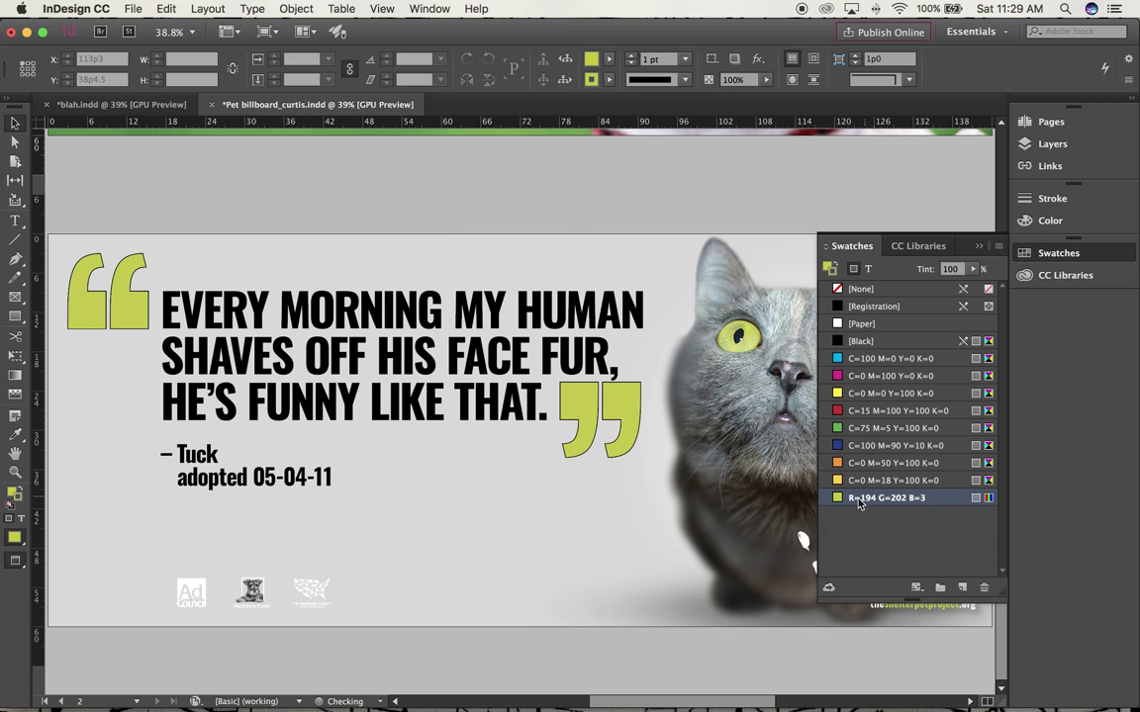
Brighten the R=194 G=202 B=3 swatch by setting its green value to 232, and save the document
double_click(860, 499)
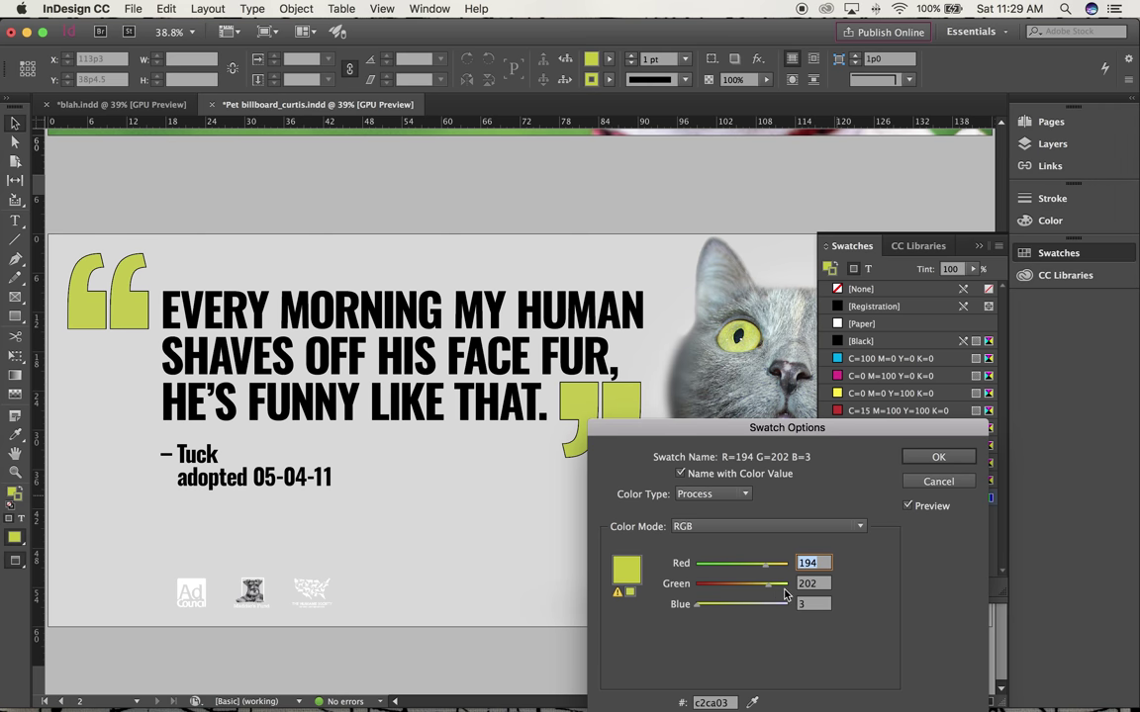
mouse_move(768, 590)
left_mouse_down()
mouse_move(799, 591)
mouse_move(780, 591)
left_mouse_up()
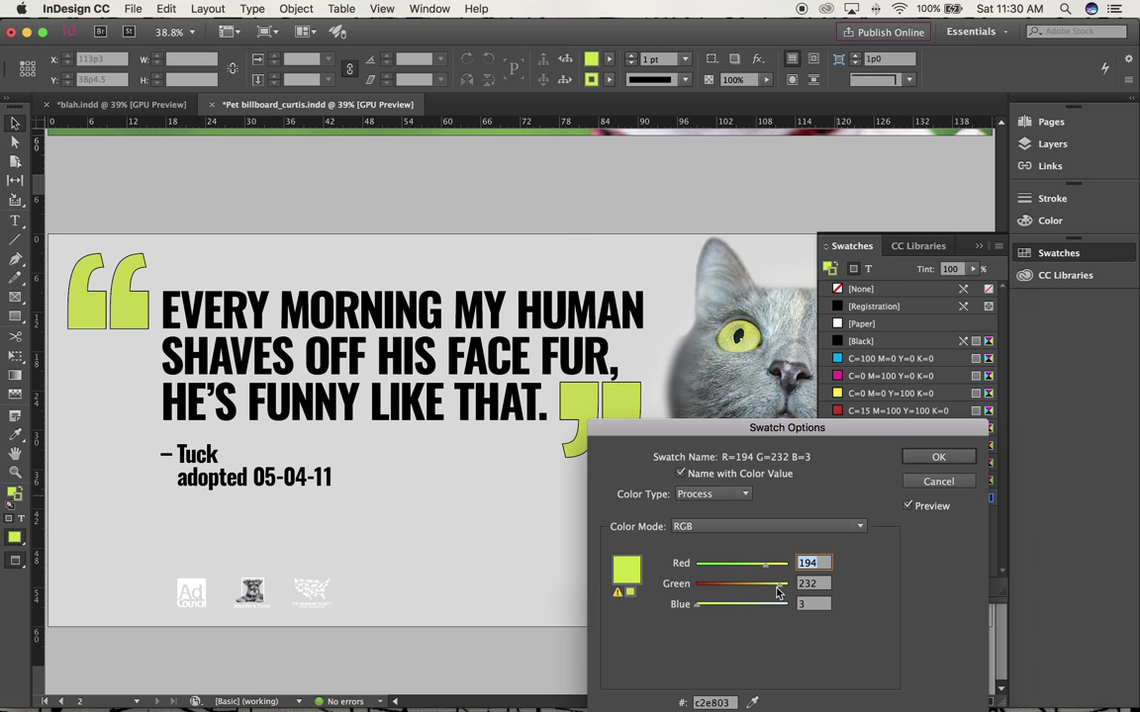
left_click(938, 457)
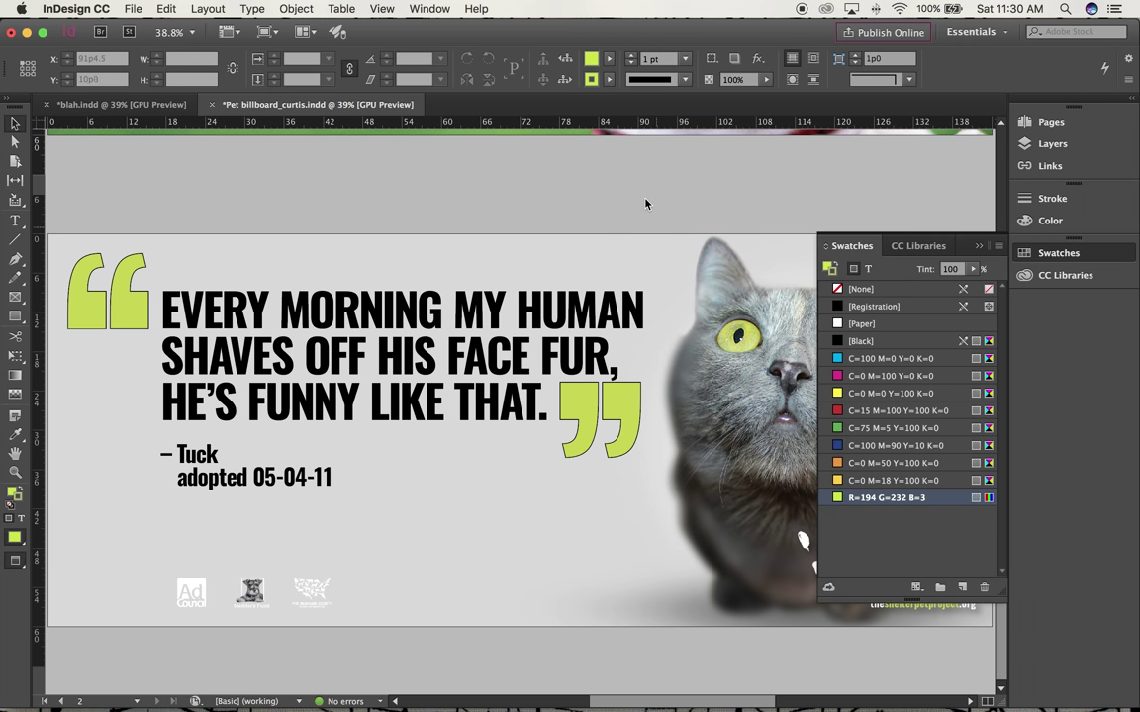
left_click(774, 215)
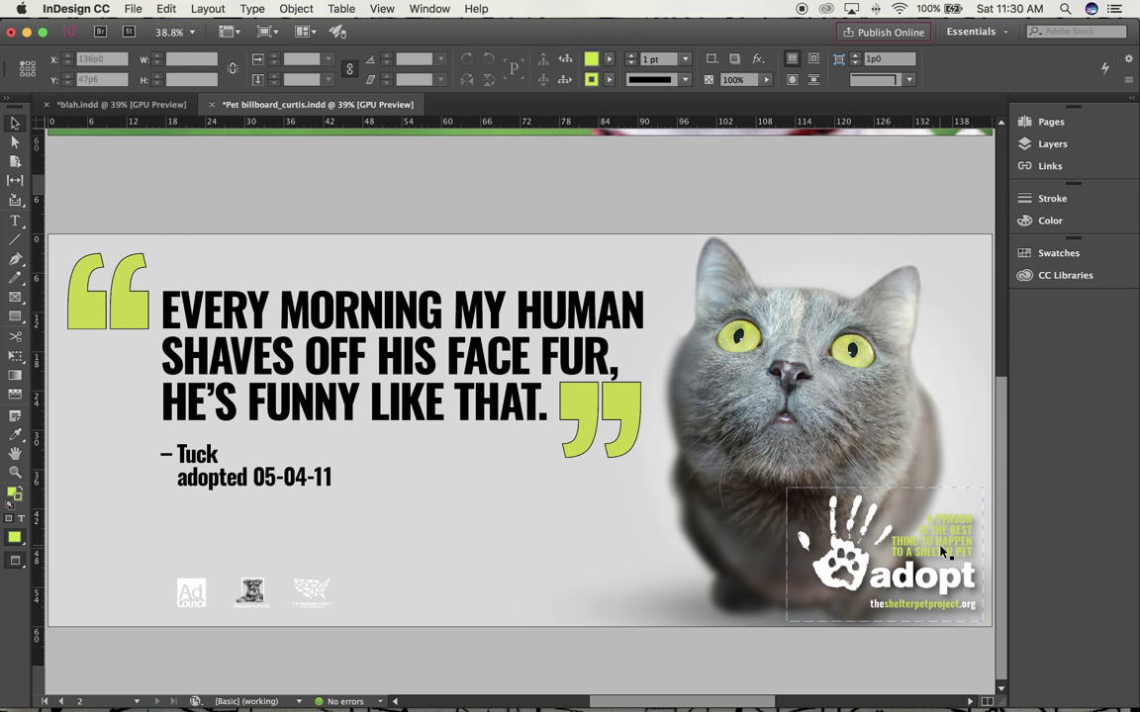
key("super+s")
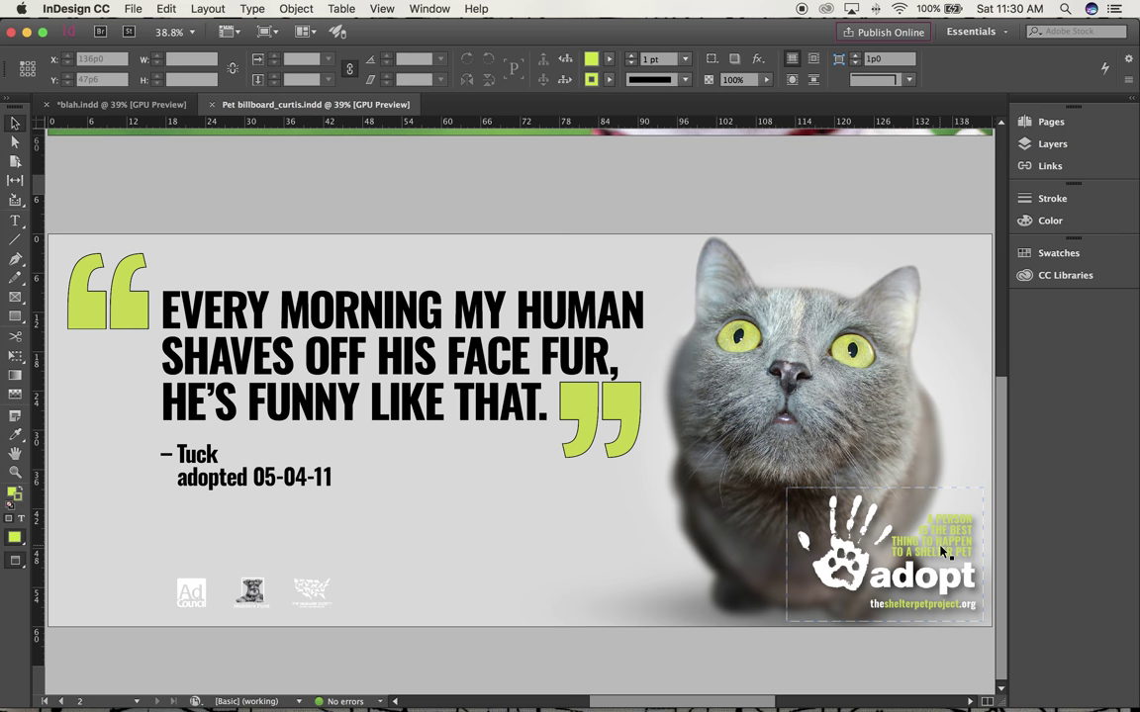
Select everything on the page 2 cat billboard and insert one A-Master page after page 2
key("super+a")
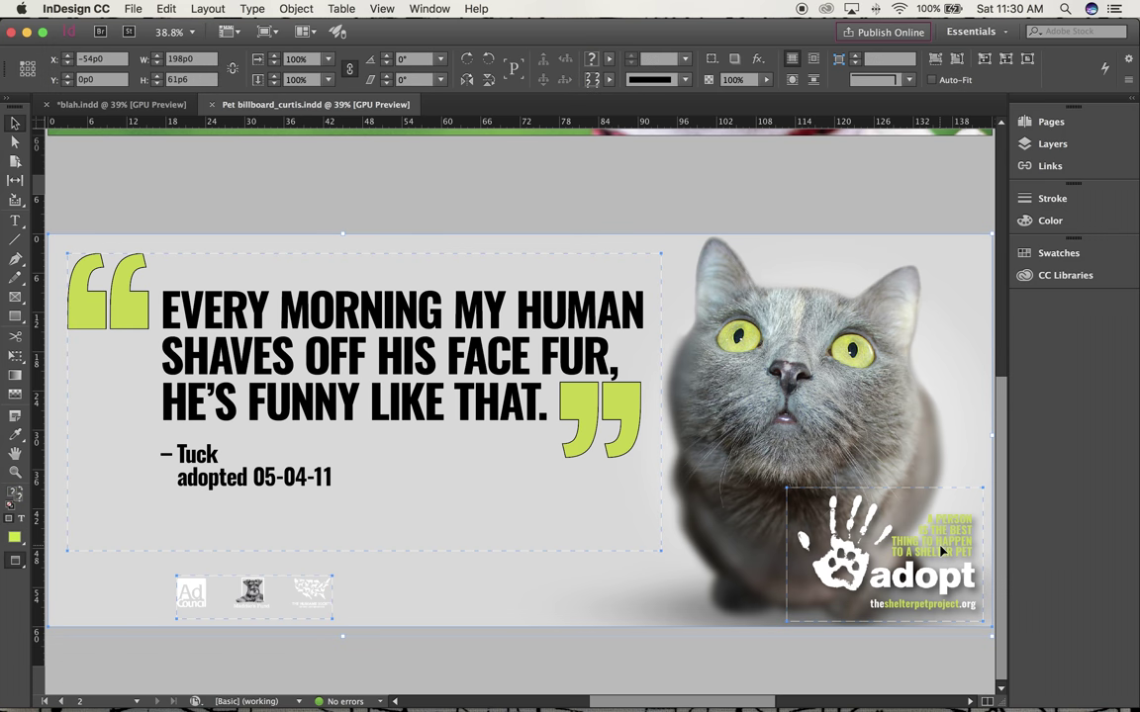
left_click(297, 9)
mouse_move(208, 9)
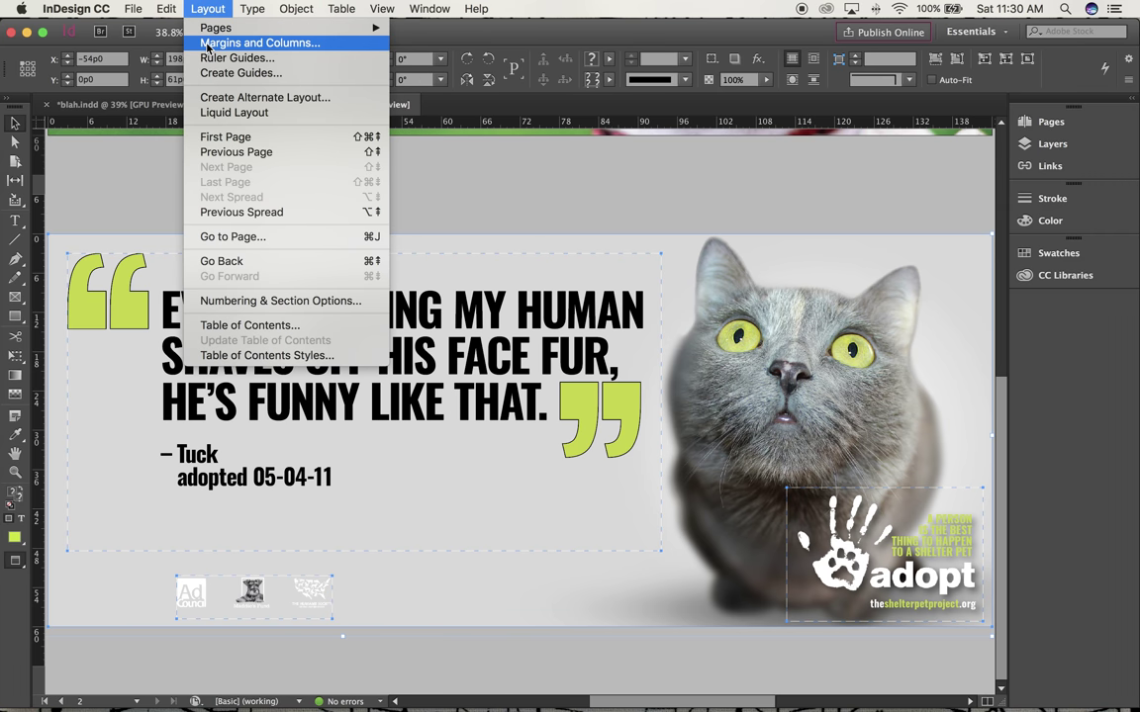
mouse_move(366, 27)
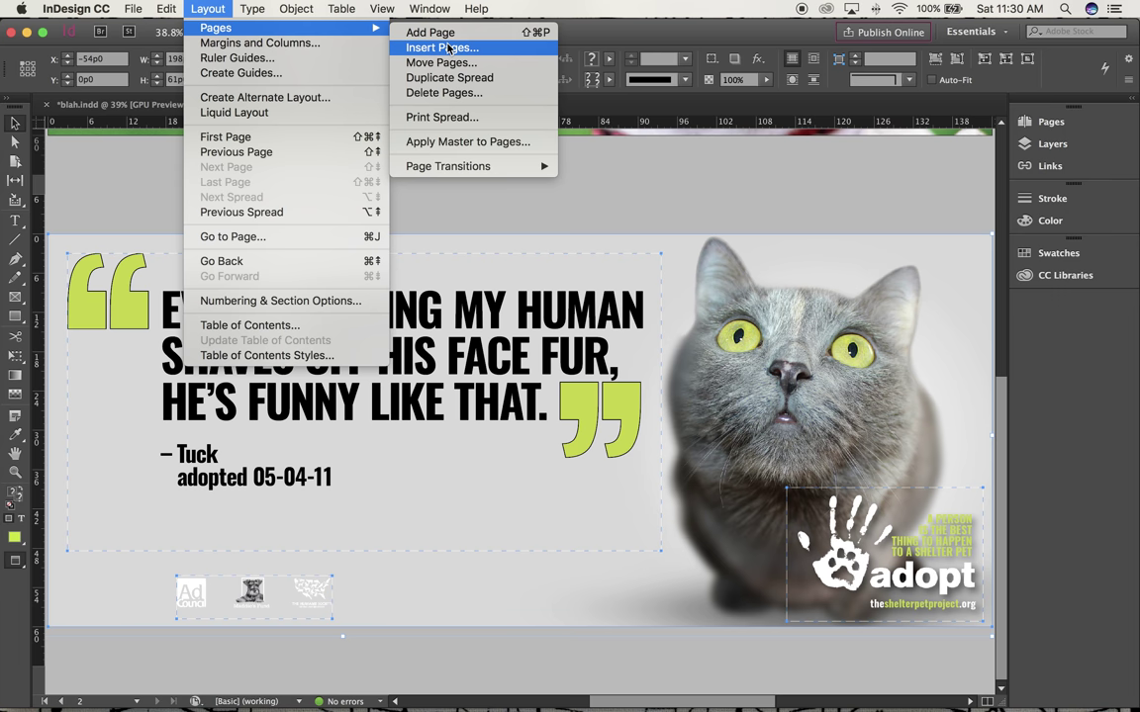
left_click(449, 48)
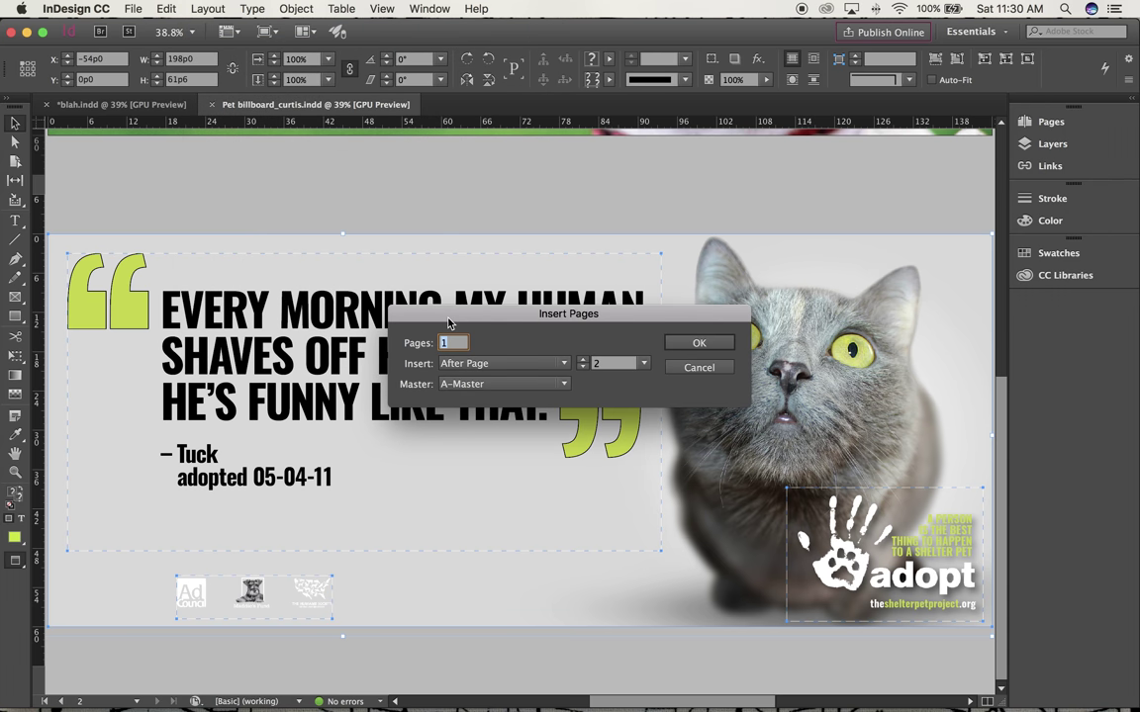
left_click(694, 343)
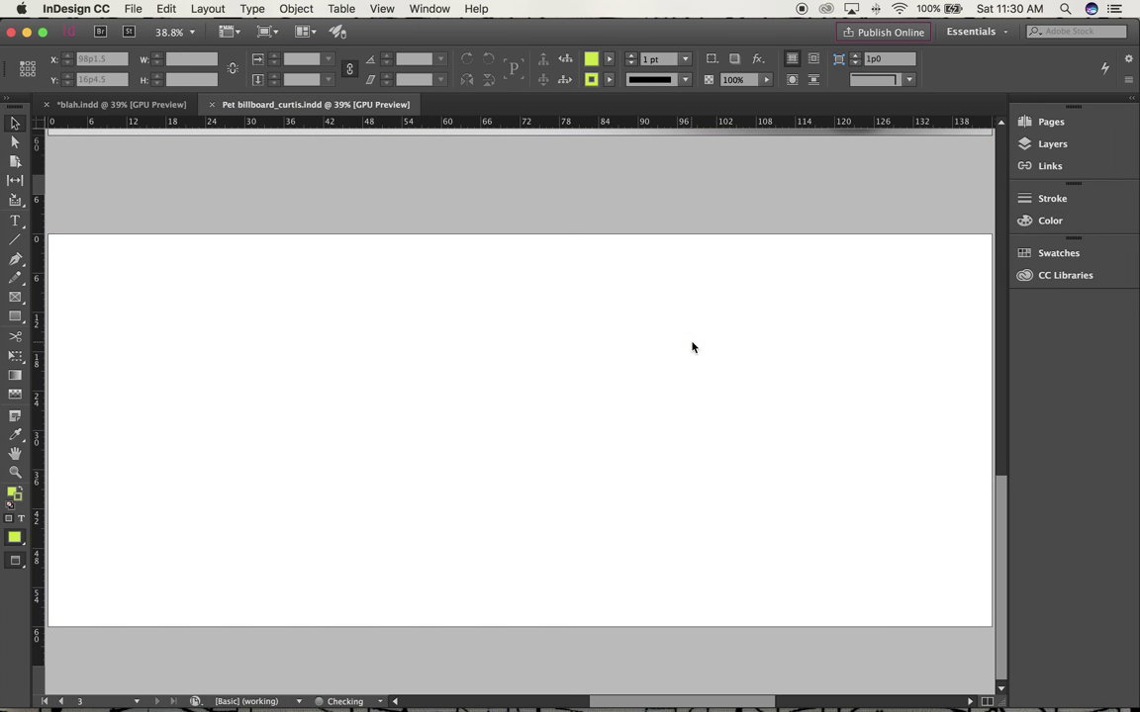
Try to paste the copied cat billboard in place on page 3, and undo the paste
left_click(163, 9)
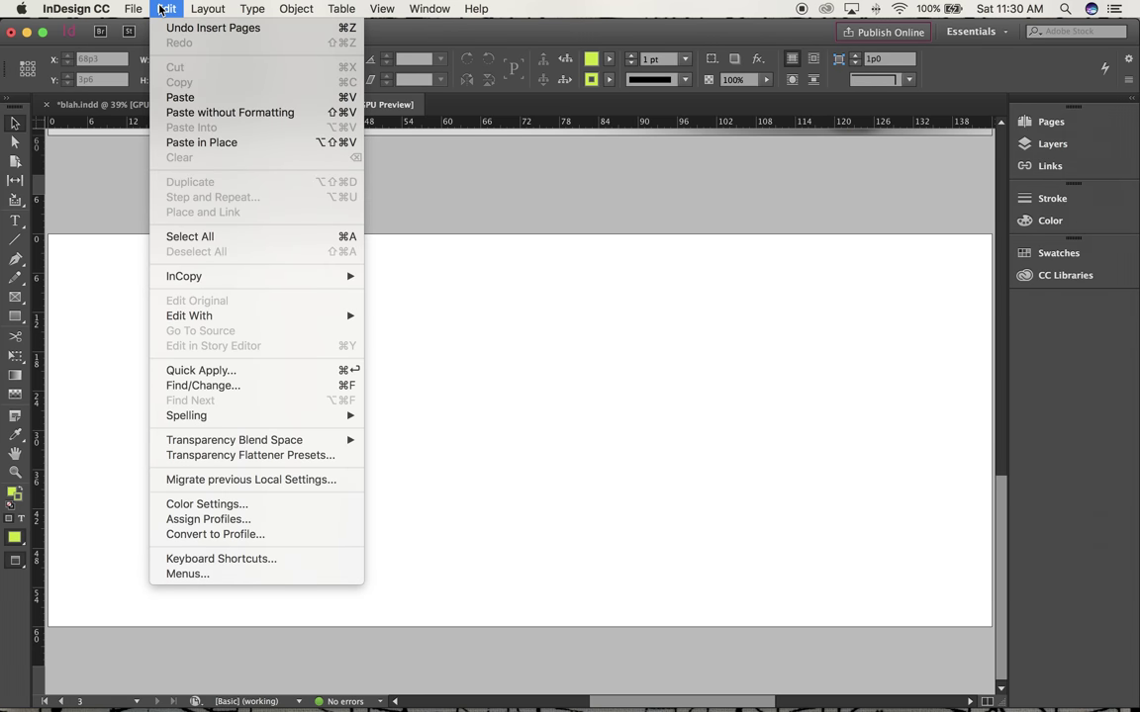
left_click(175, 145)
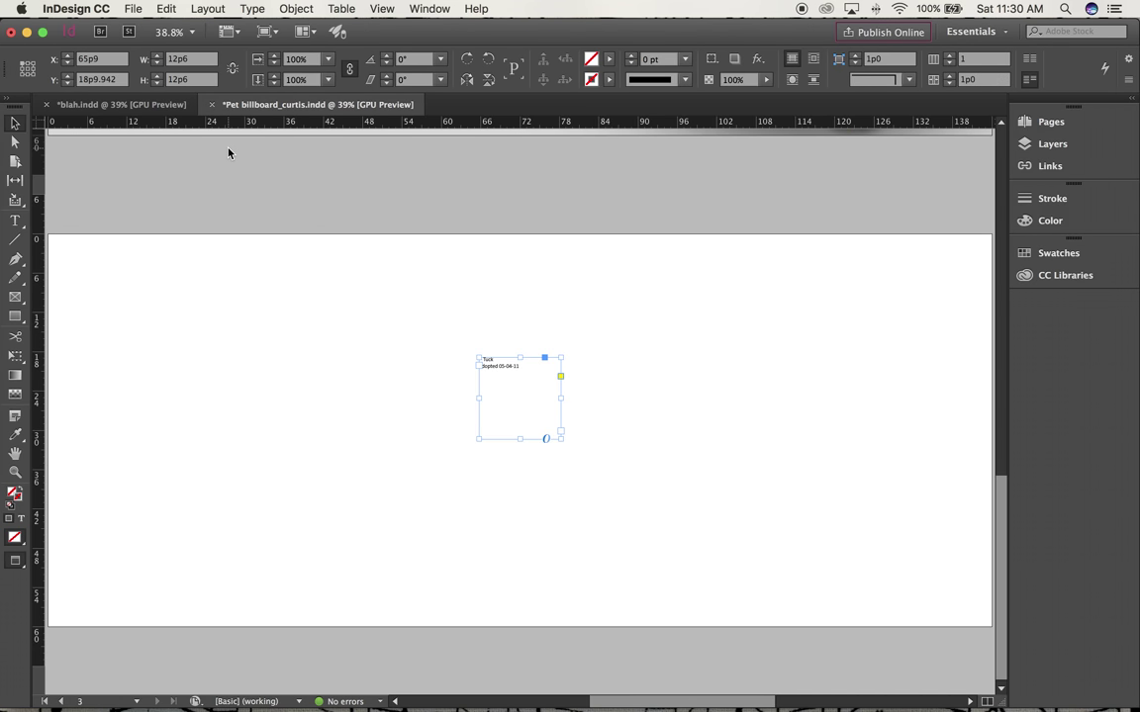
key("super+z")
Copy all the objects of the page 2 cat billboard, paste them in place on page 3, and deselect them
scroll(371, 223, "up", 10)
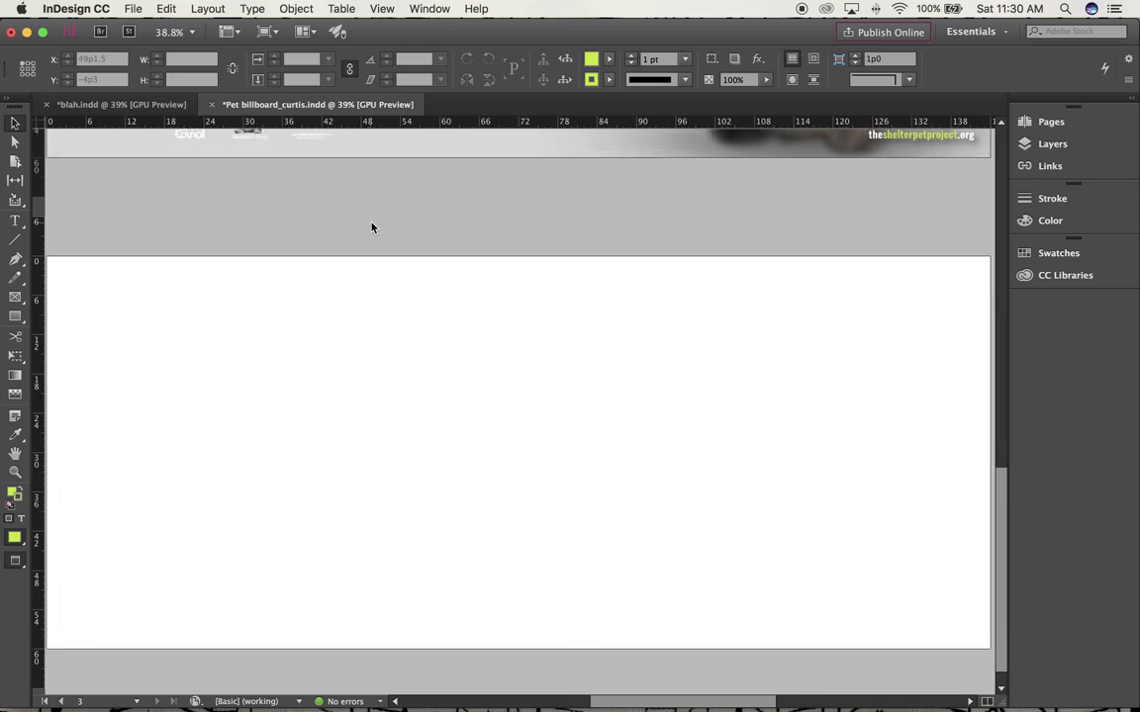
scroll(373, 227, "up", 4)
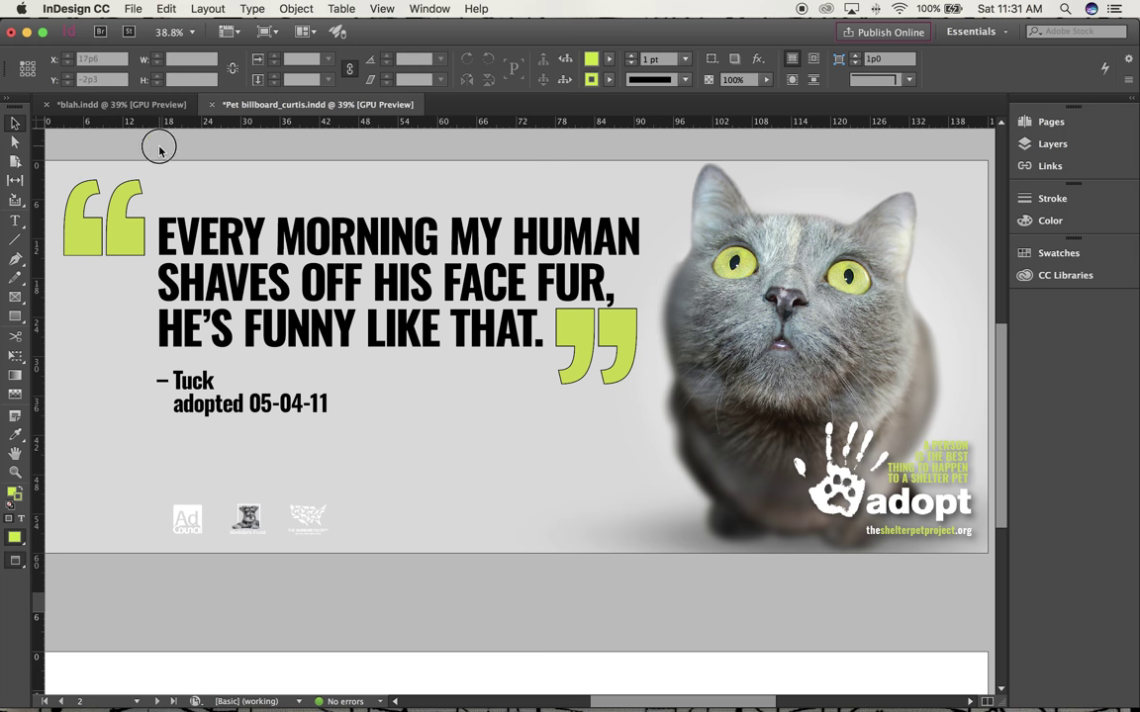
key("super+a")
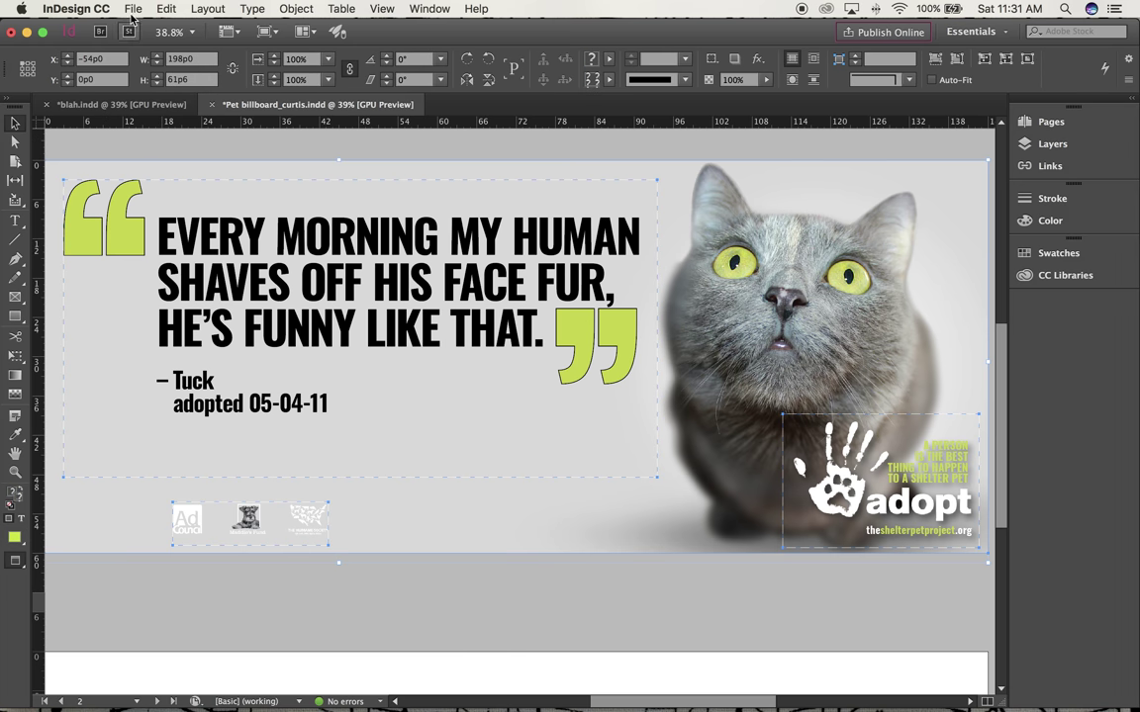
scroll(287, 460, "down", 12)
left_click(263, 235)
left_click(176, 10)
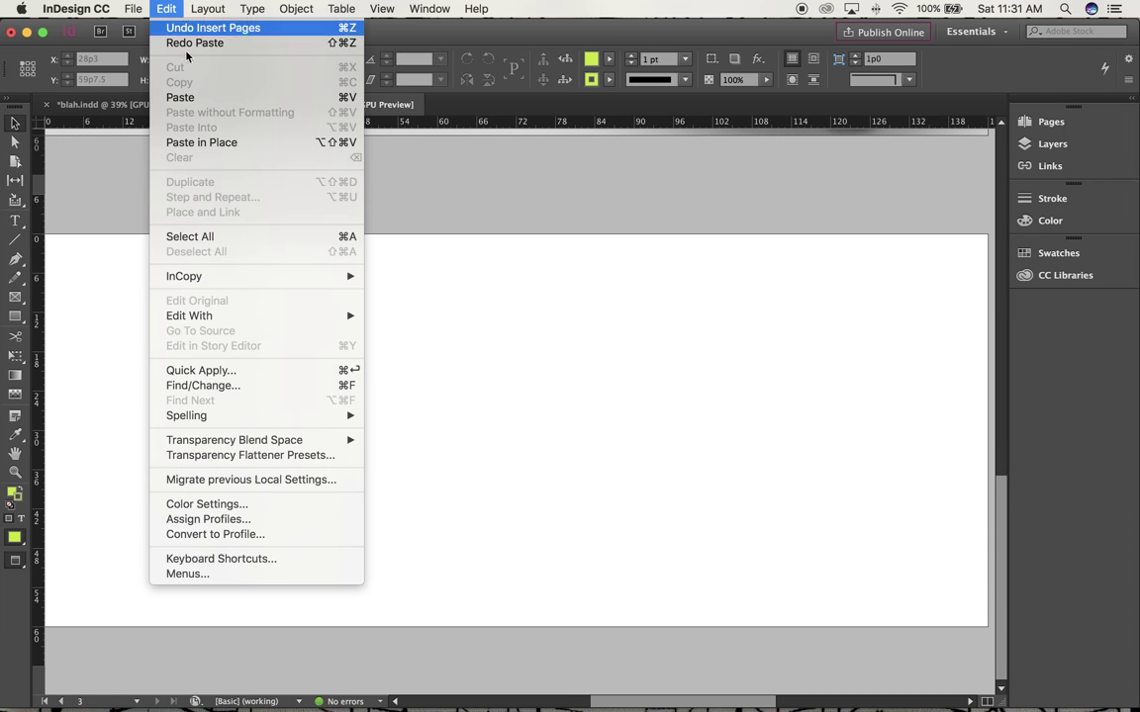
left_click(204, 143)
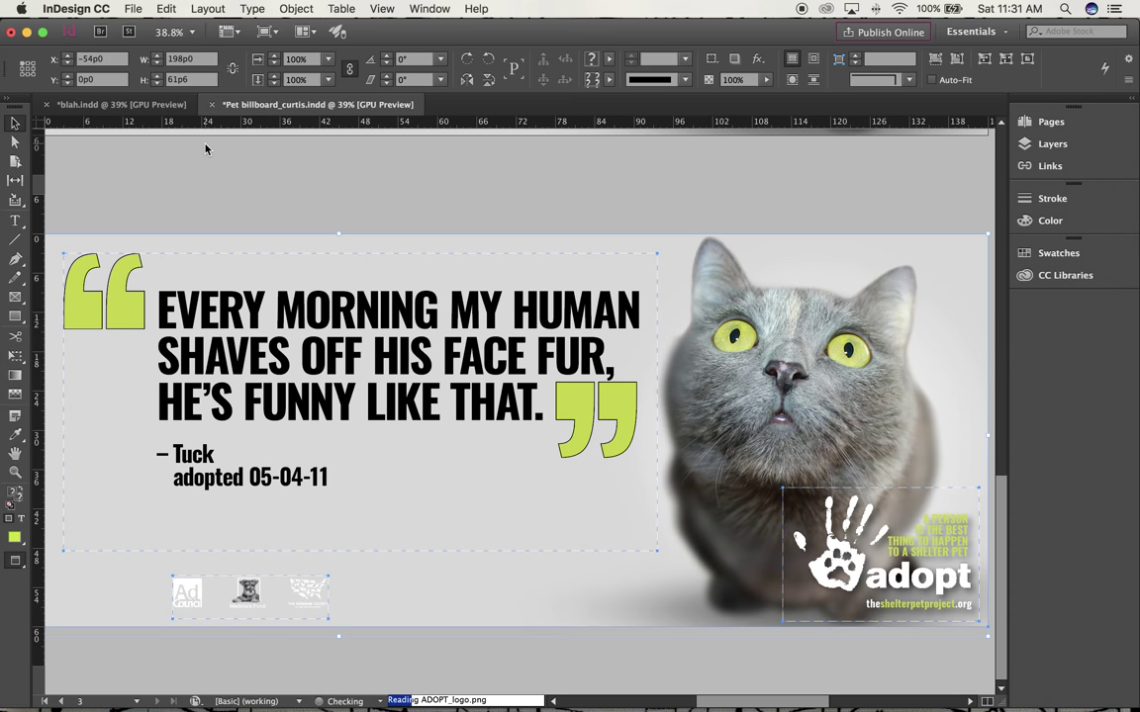
left_click(400, 213)
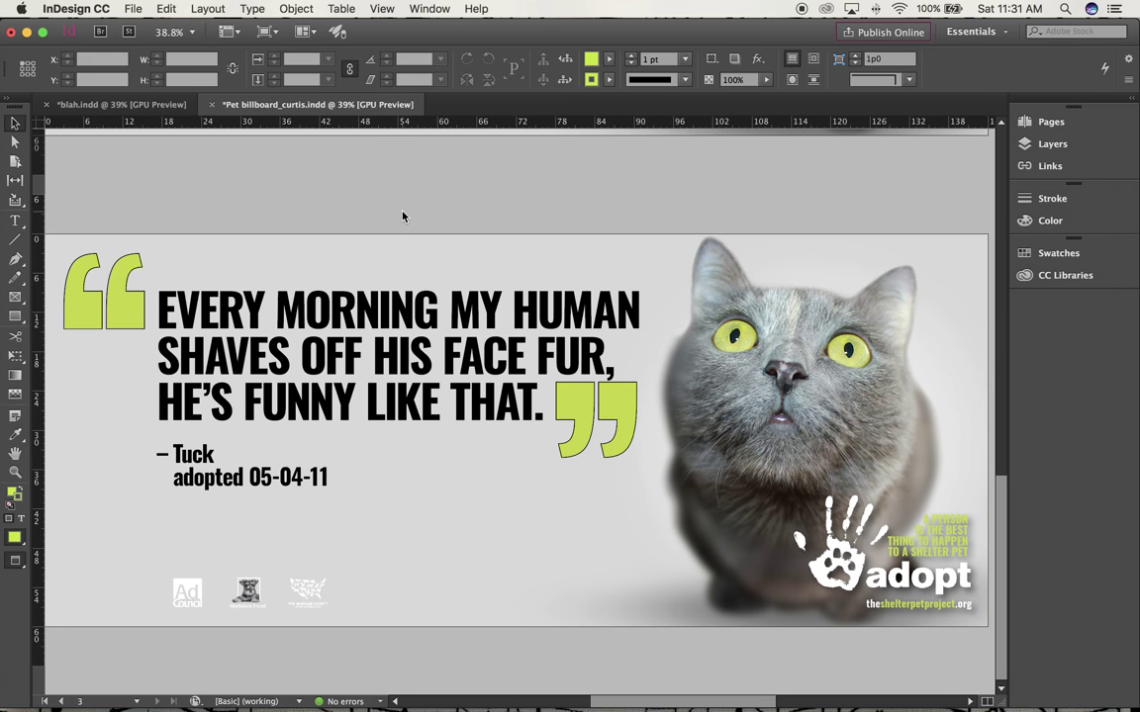
Compare the dog billboard on page 1 with the cat billboards on pages 2 and 3, including their logos
scroll(403, 216, "down", 5)
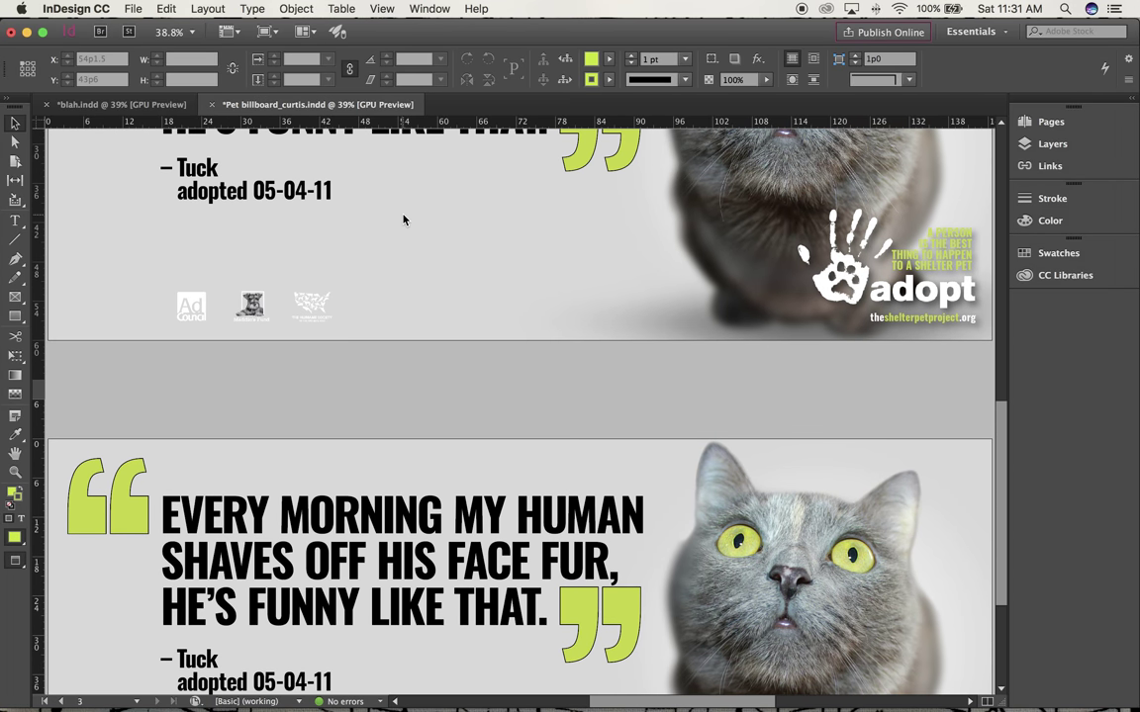
scroll(404, 220, "up", 2)
scroll(404, 221, "down", 5)
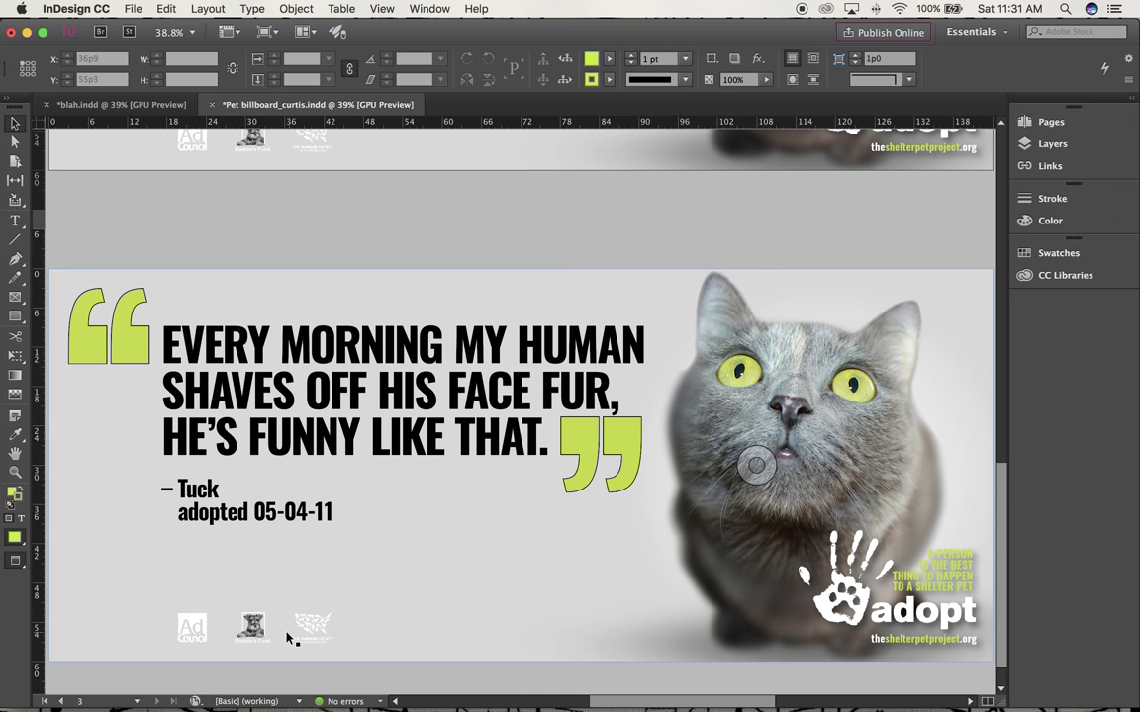
scroll(579, 443, "up", 10)
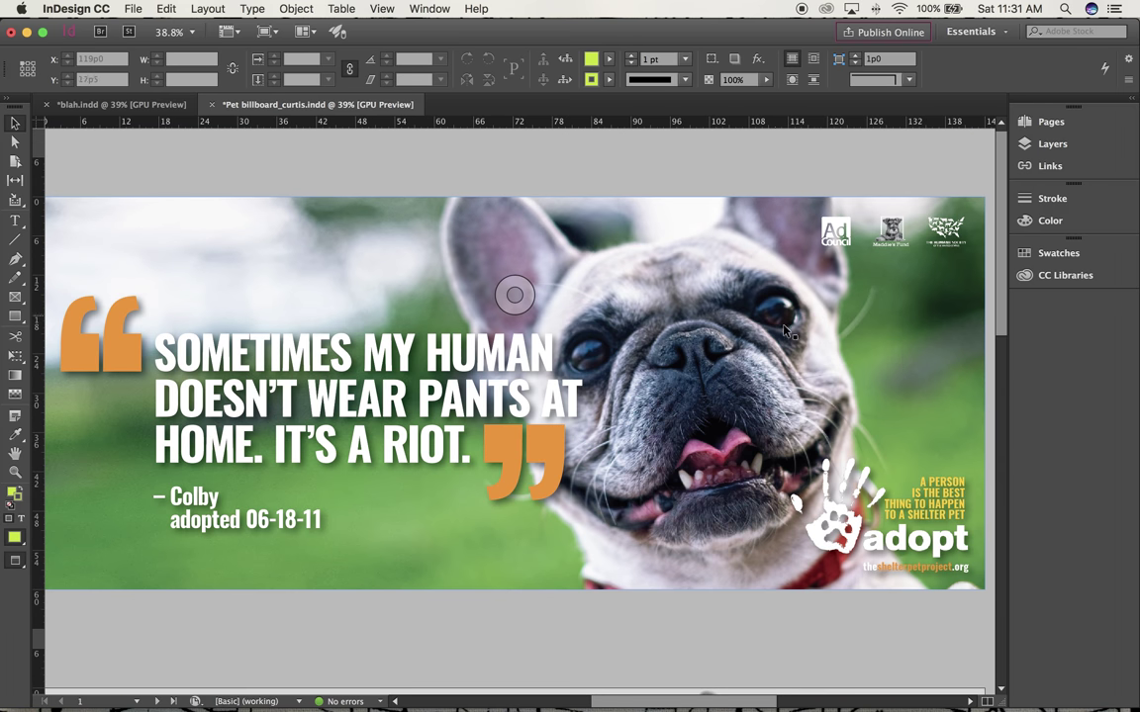
scroll(775, 341, "down", 10)
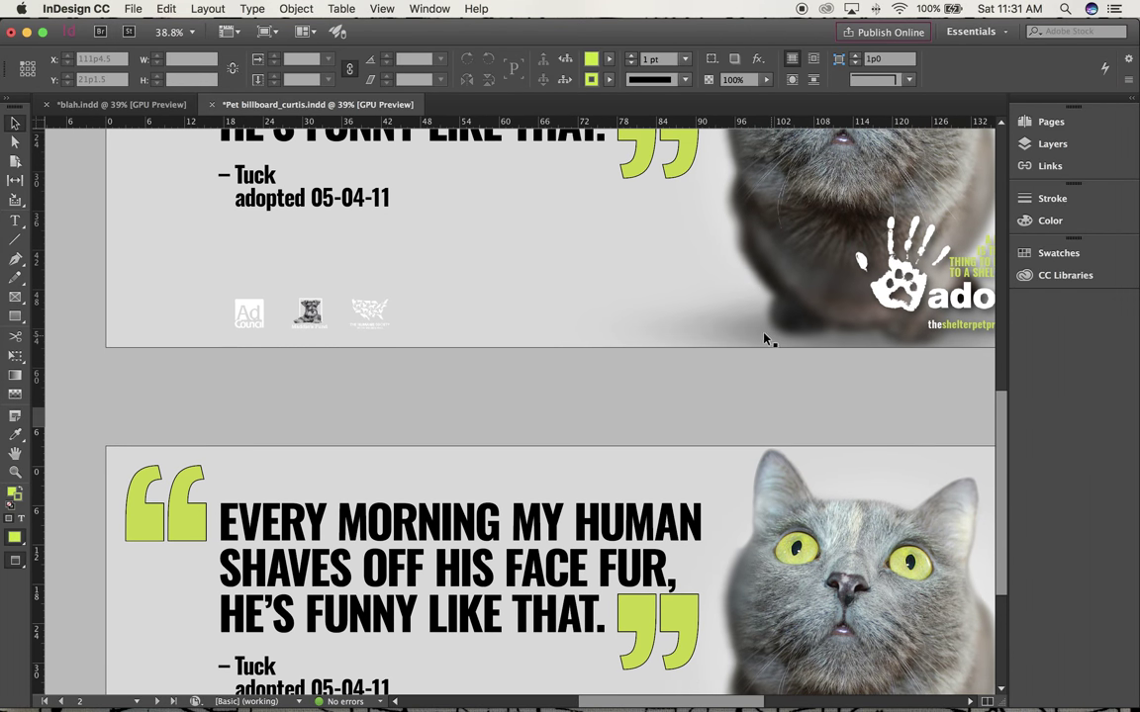
scroll(767, 342, "down", 4)
scroll(769, 342, "right", 2)
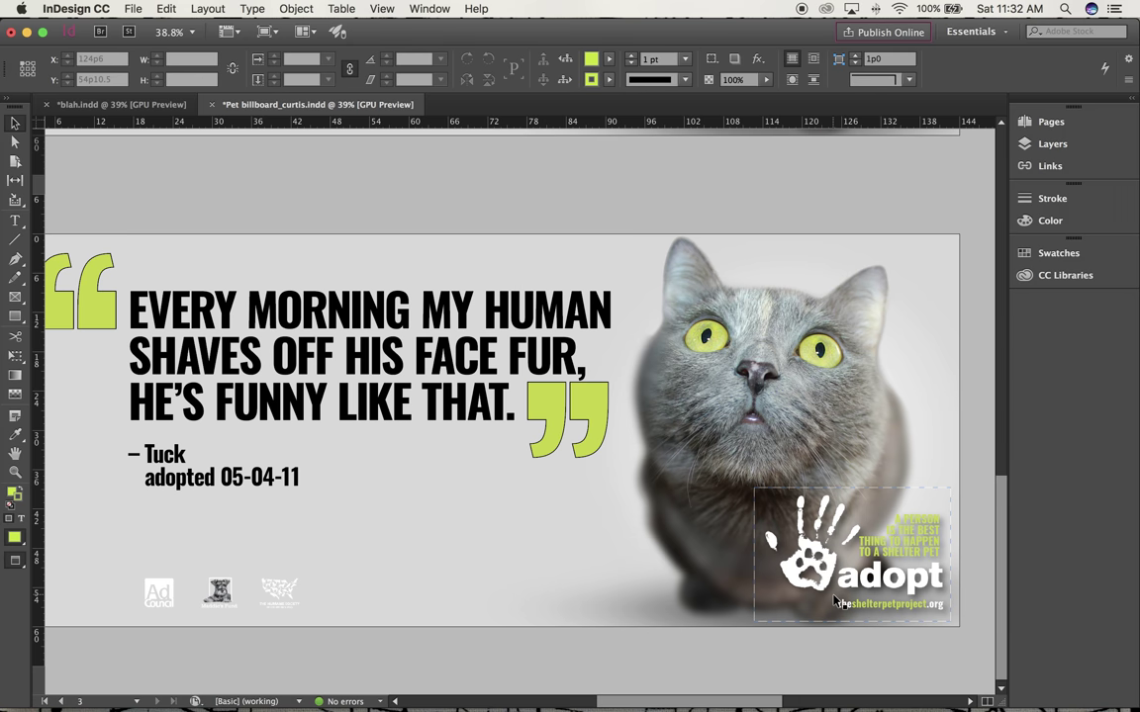
left_click(134, 190)
scroll(454, 320, "up", 2)
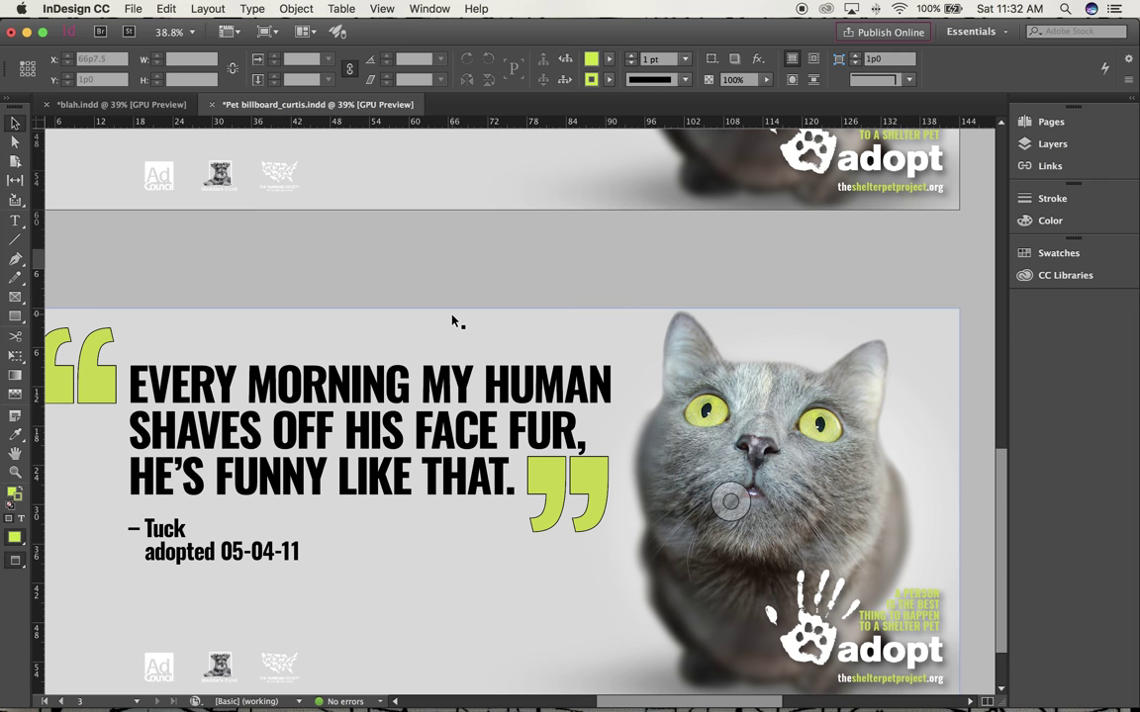
Replace the white Ad Council logo on the page 2 cat billboard with Ad Council_black.png
scroll(453, 320, "down", 5)
scroll(452, 320, "up", 1)
left_click(165, 488)
left_click(150, 439)
left_click(14, 143)
left_click(155, 478)
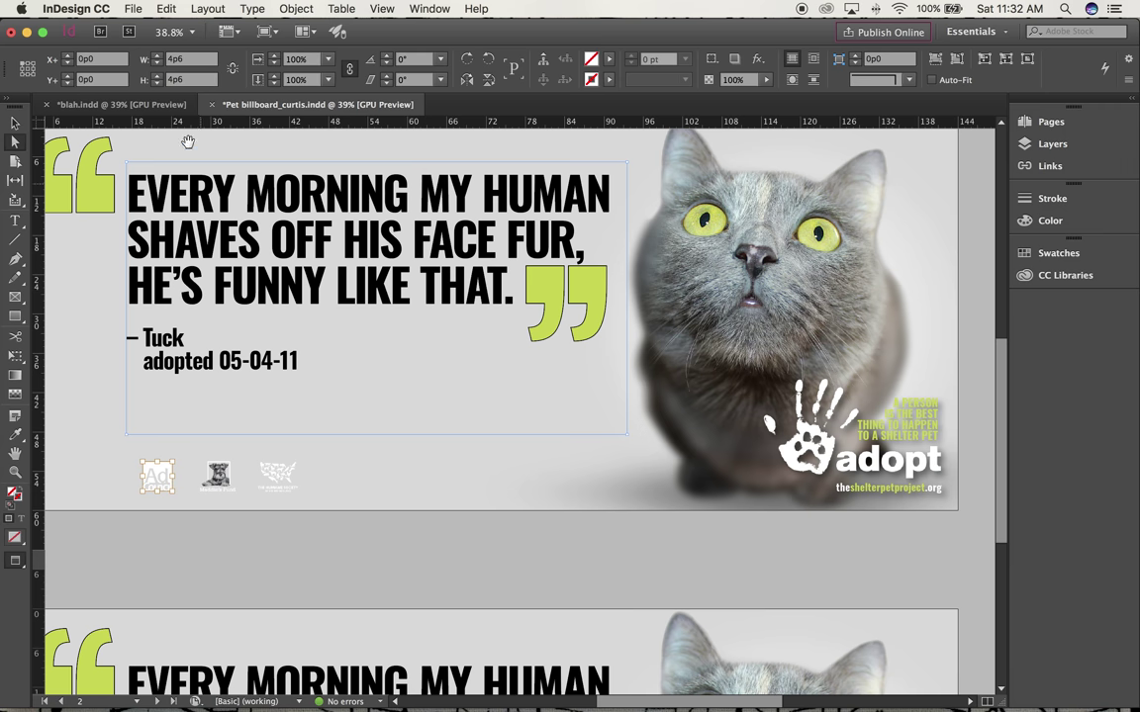
key("super+d")
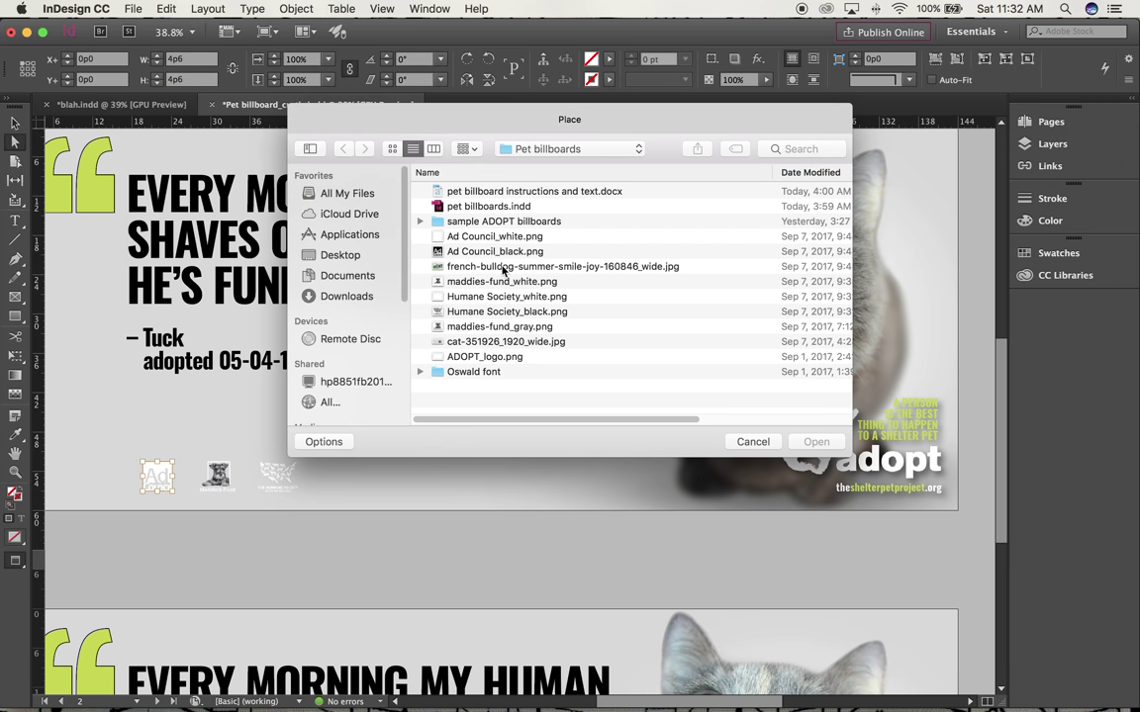
left_click(476, 250)
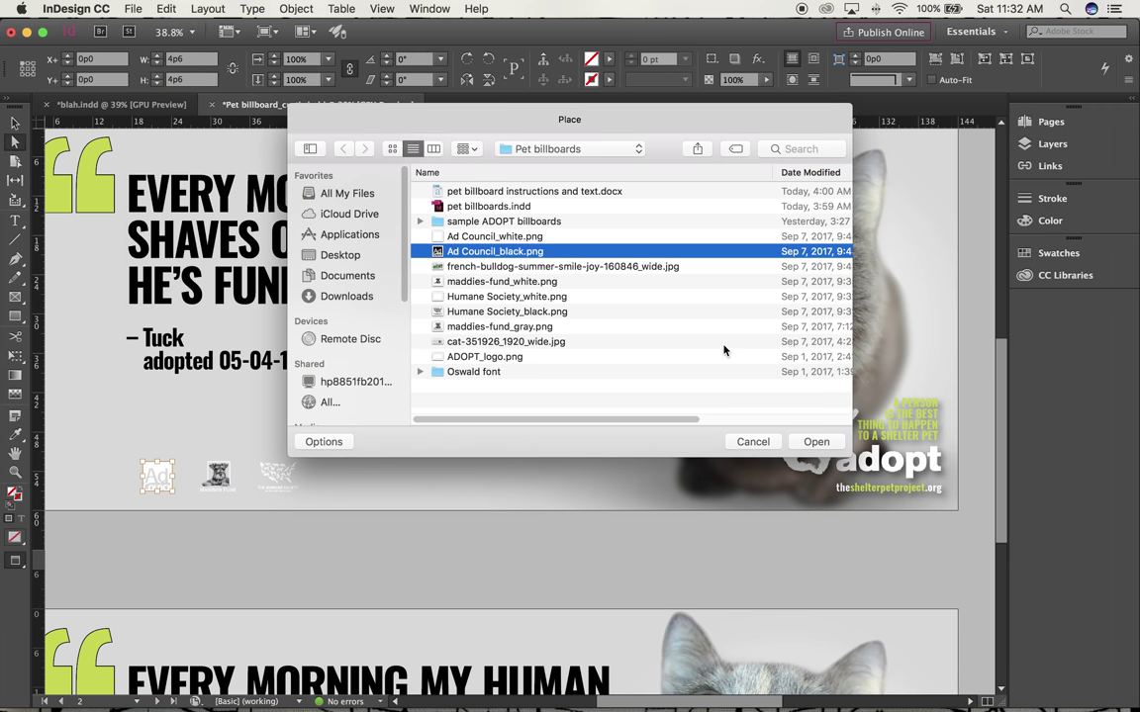
left_click(814, 443)
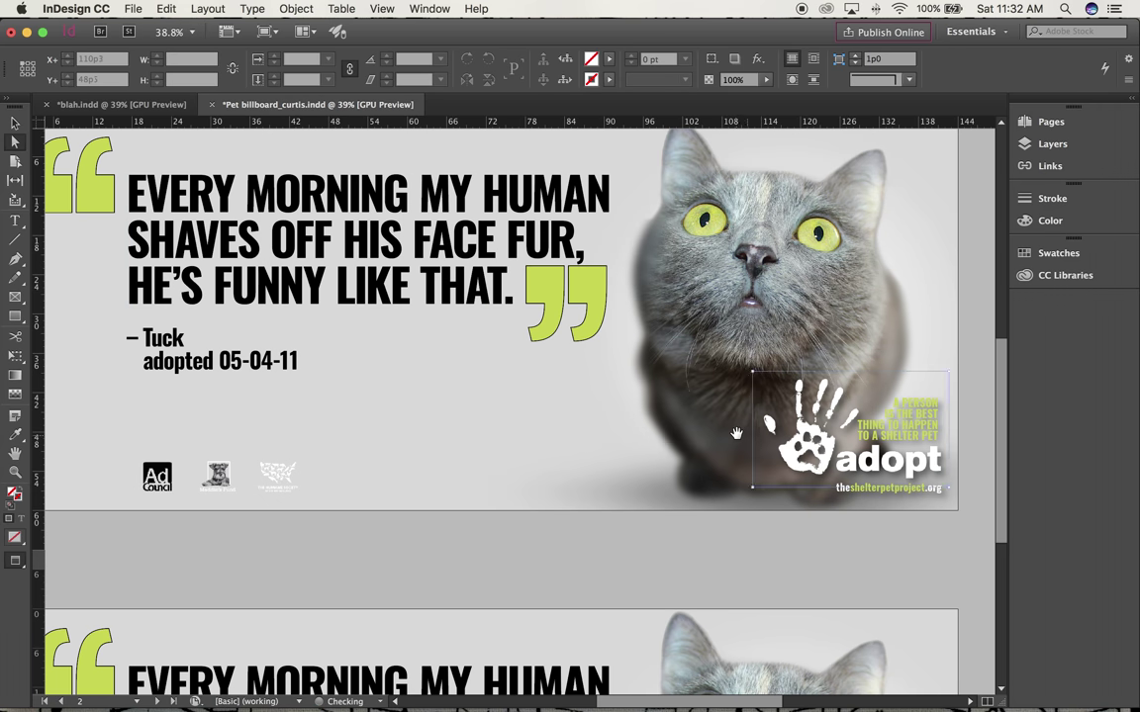
Replace the Maddie's Fund logo on page 2 with maddies-fund_gray.png
left_click(215, 478)
left_click(216, 478)
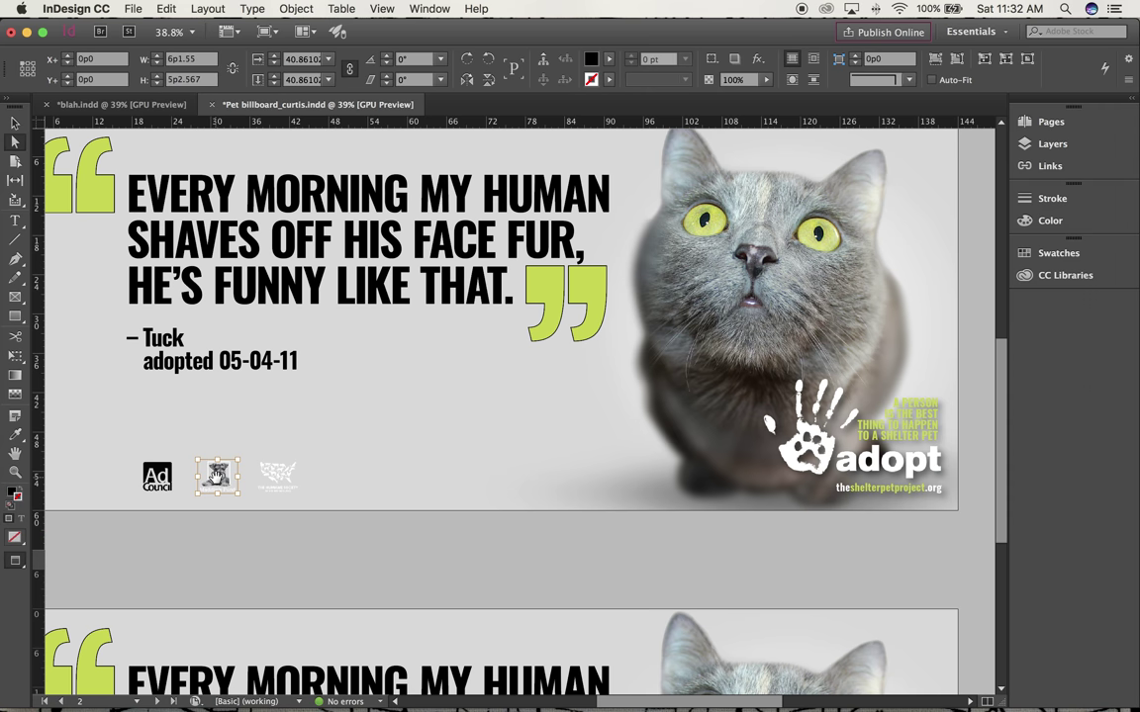
key("super+d")
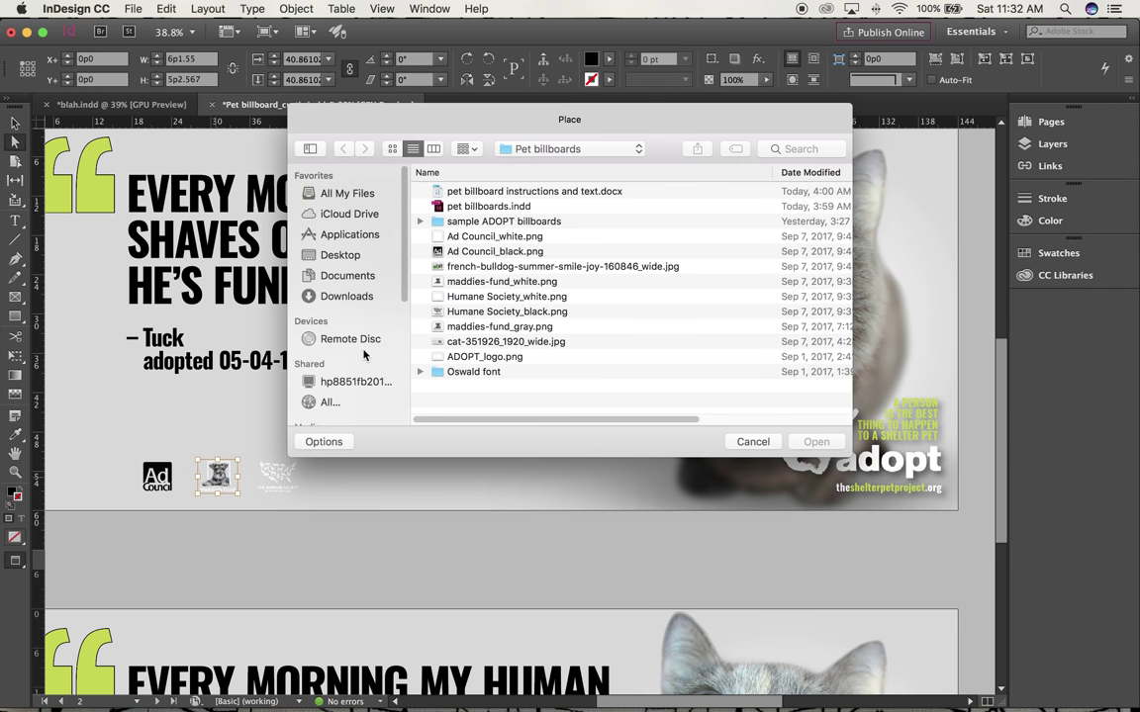
double_click(518, 327)
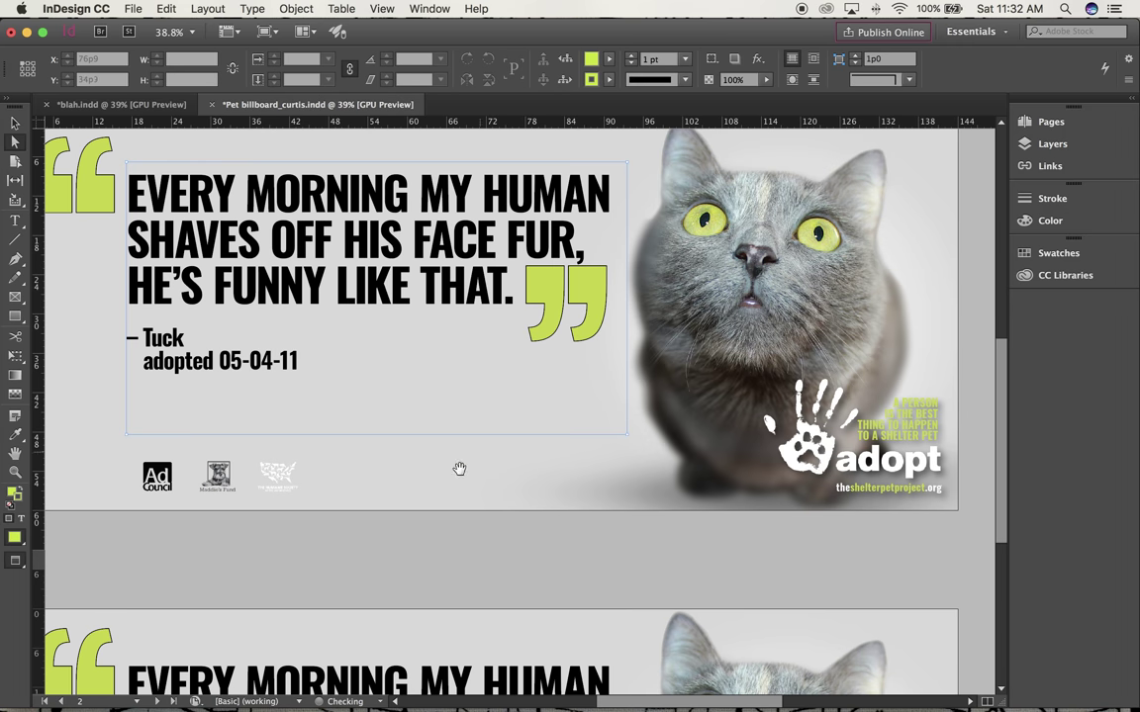
Replace the Humane Society logo on page 2 with Humane Society_black.png, save the document, and deselect everything
left_click(277, 474)
key("super+d")
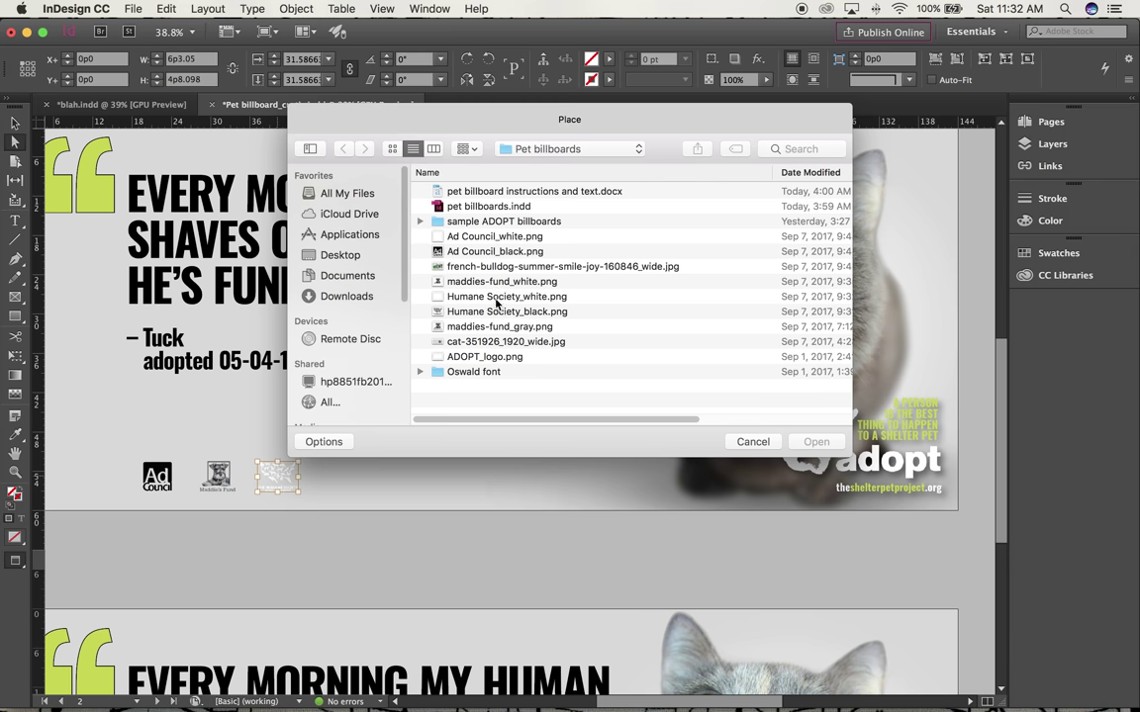
left_click(492, 313)
double_click(492, 313)
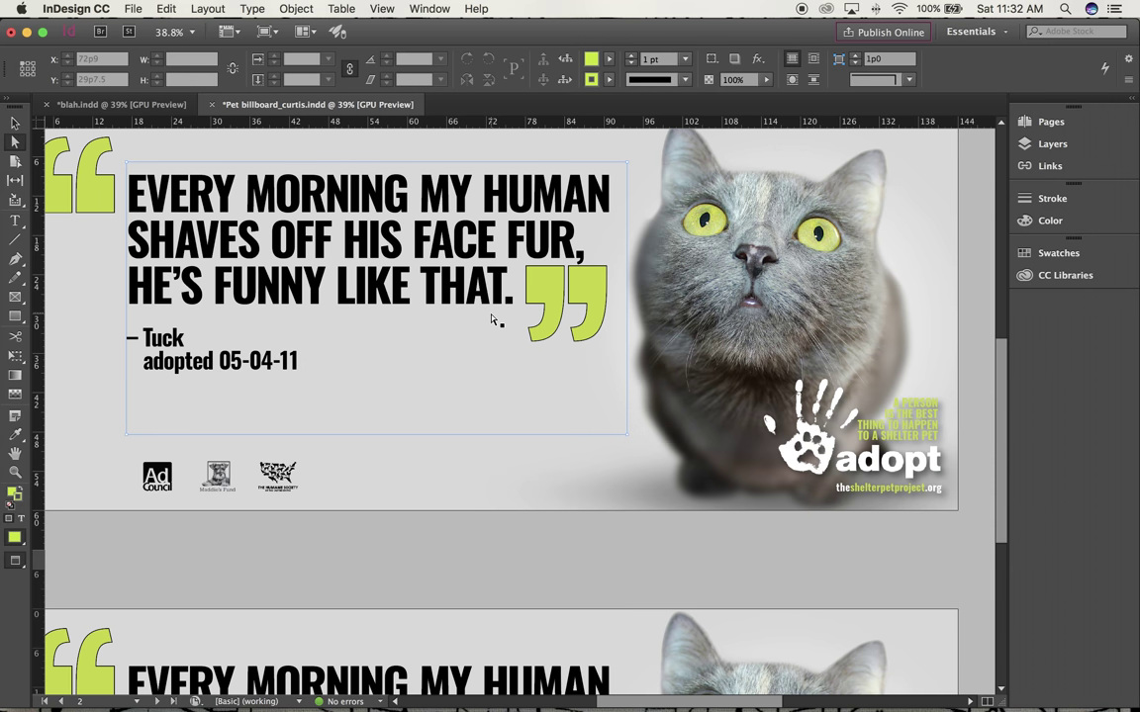
key("super+s")
key("super+shift+a")
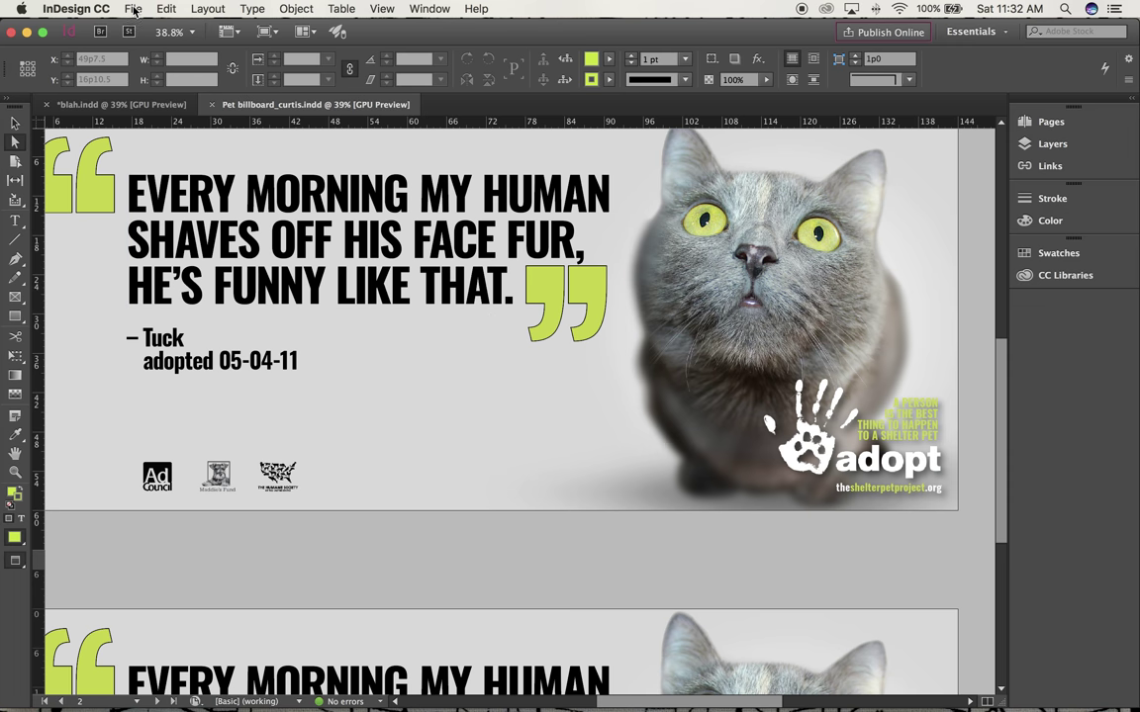
Check the Package summary for the document's fonts, links and inks, and close it without packaging
left_click(133, 9)
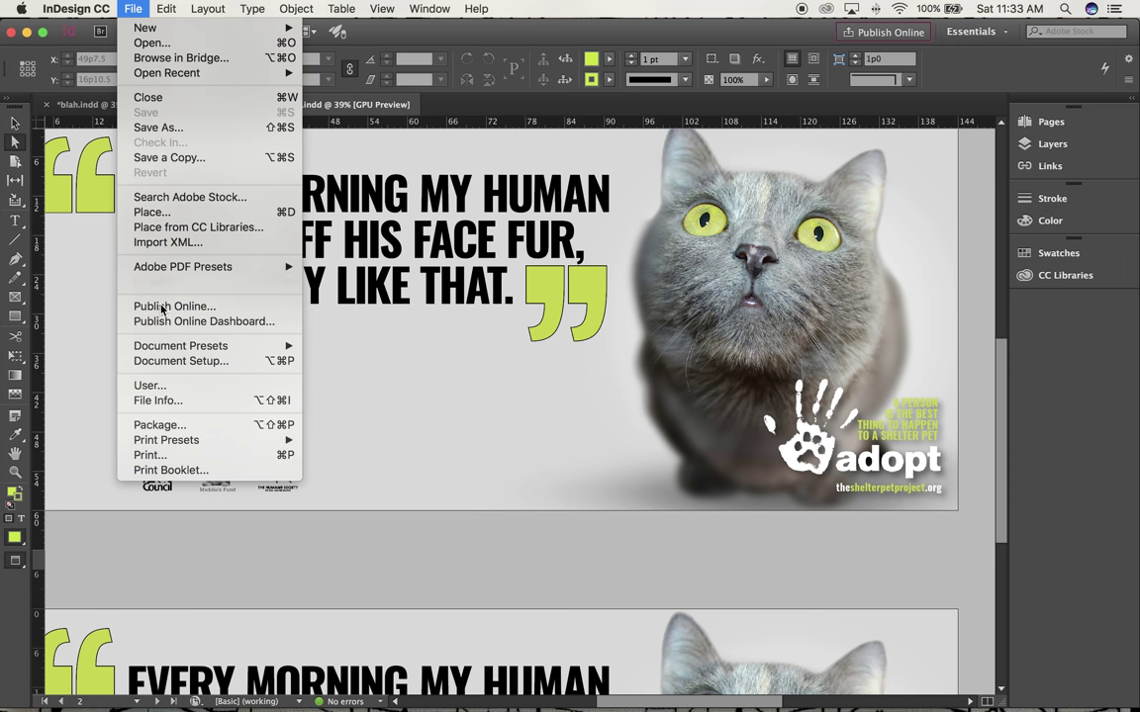
left_click(157, 426)
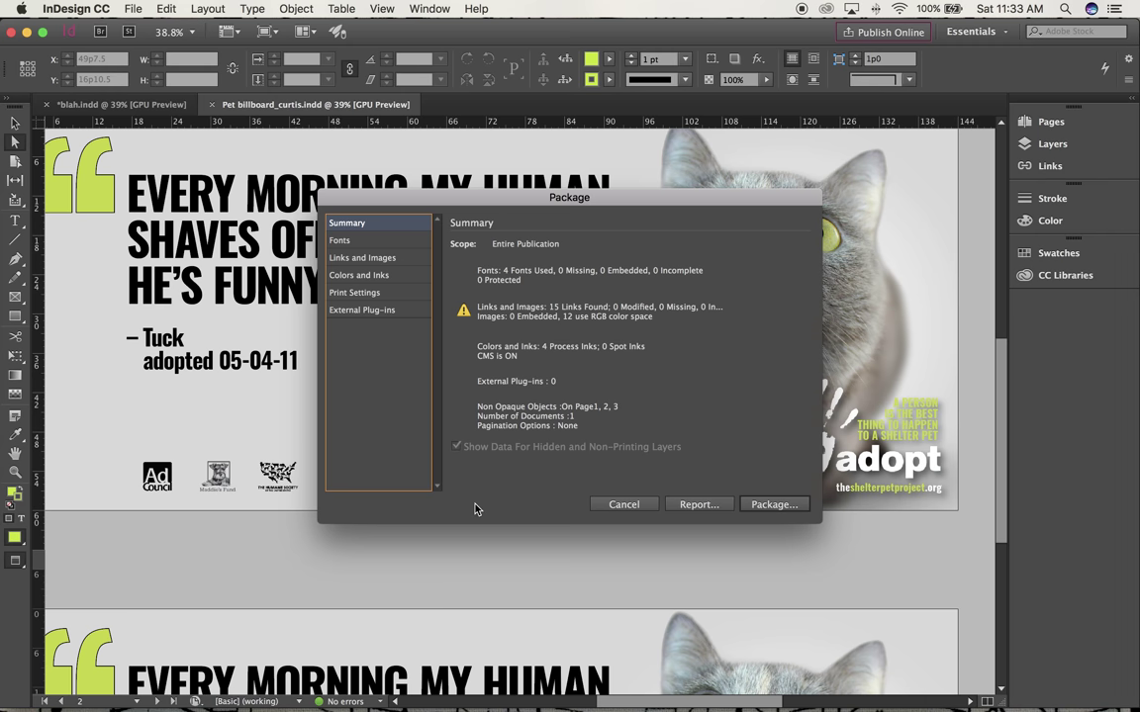
left_click(622, 505)
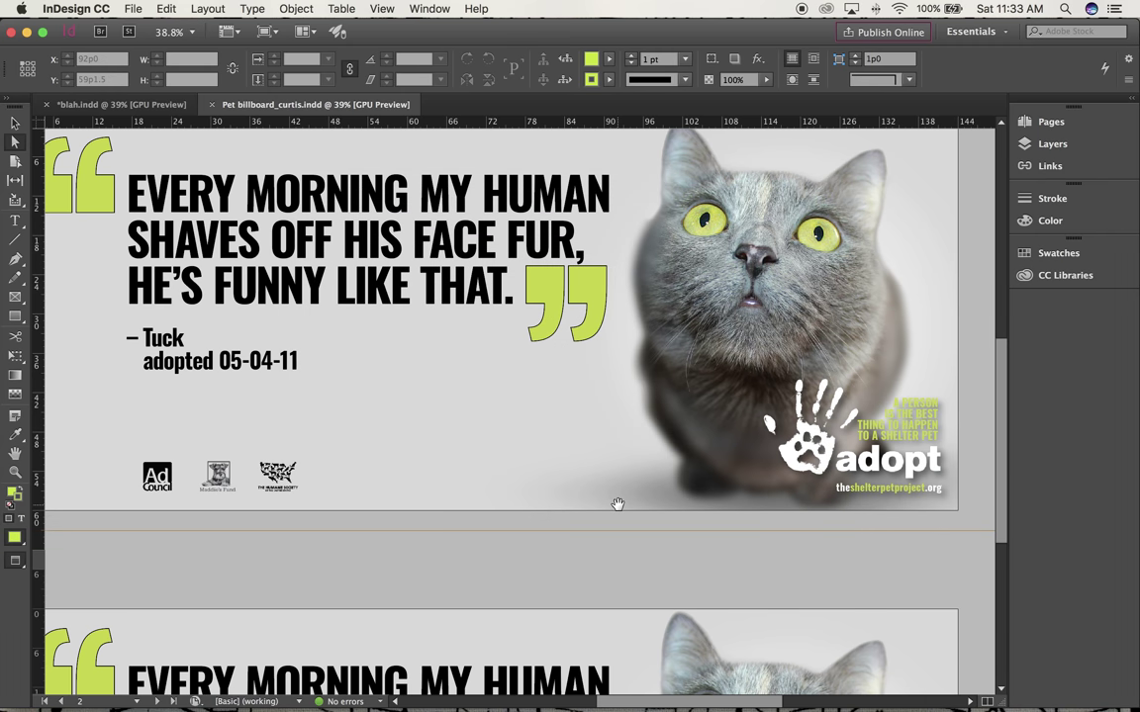
Switch to QuickTime Player, close the screen recording, and enter ZPet BNillboards as its file name
key("super+Tab")
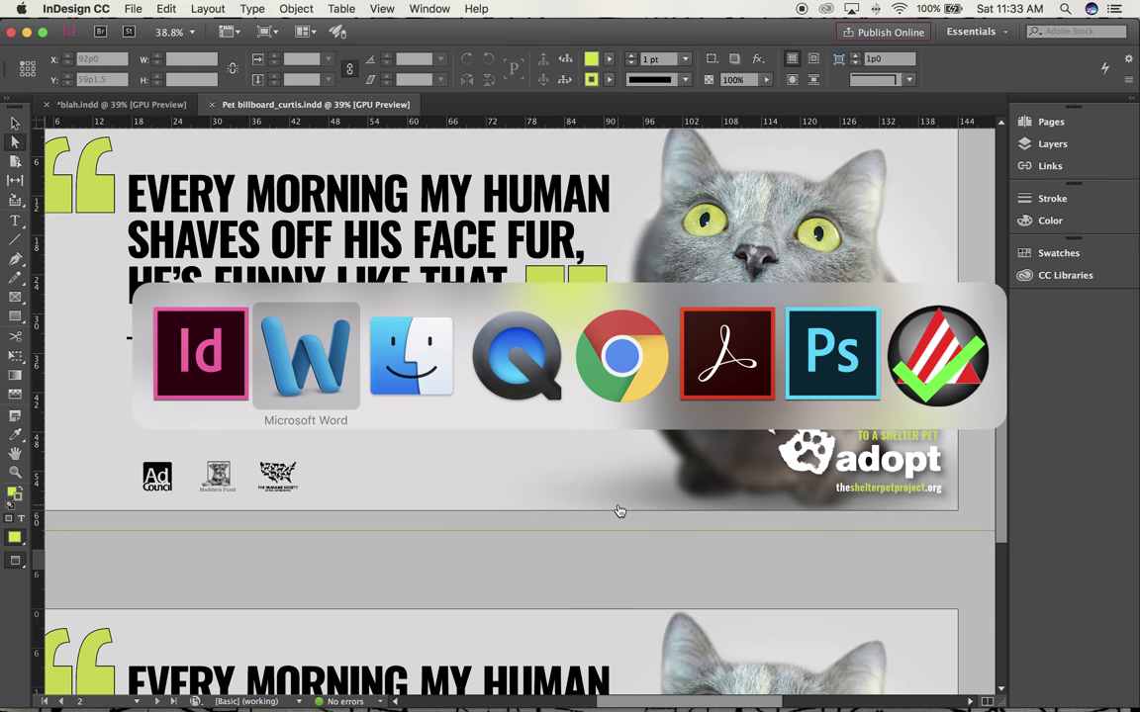
key("super+Tab")
key("super+Tab")
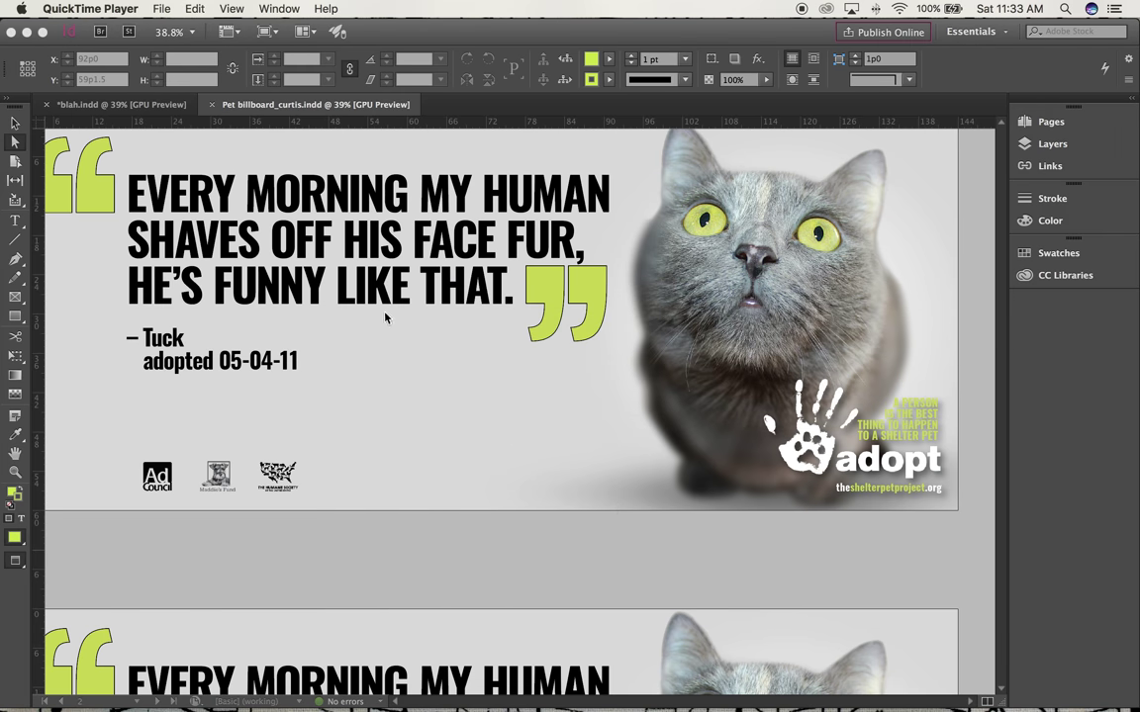
key("super+w")
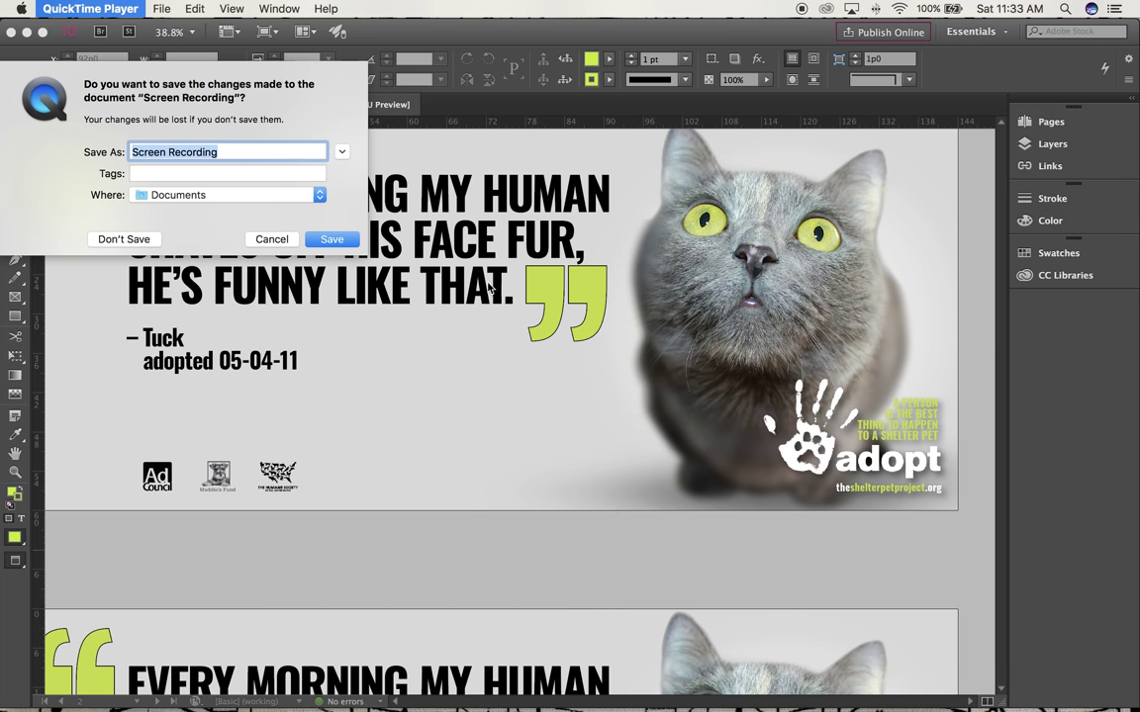
type("ZPet ")
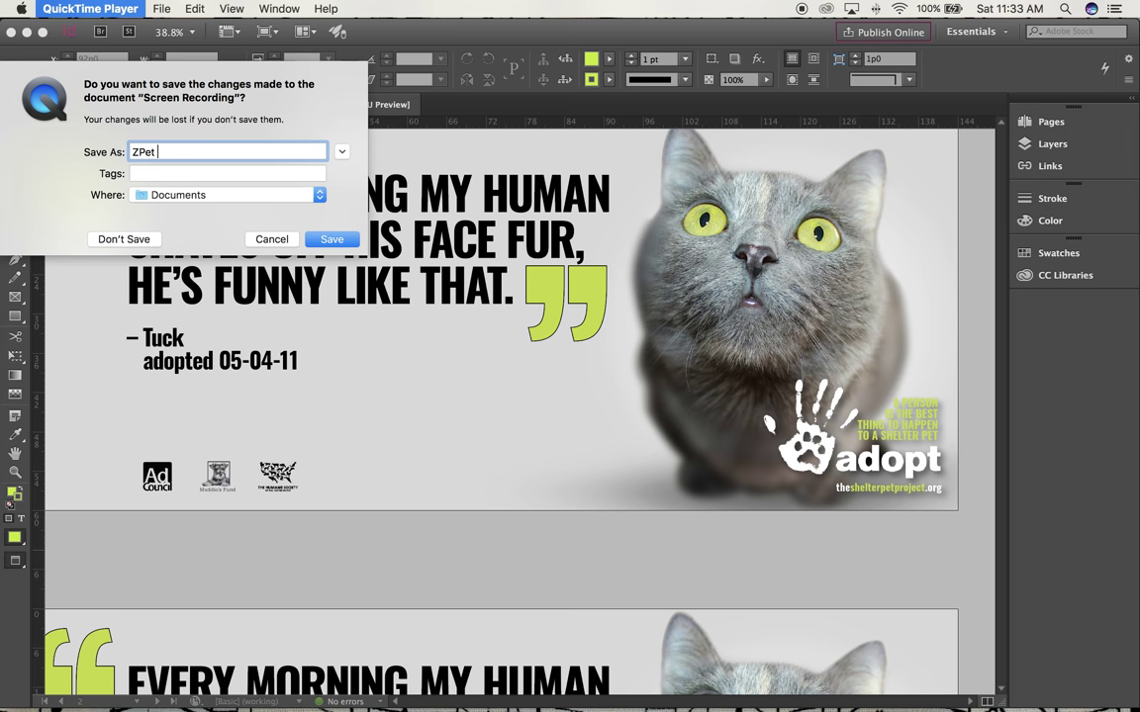
type("BNillboards")
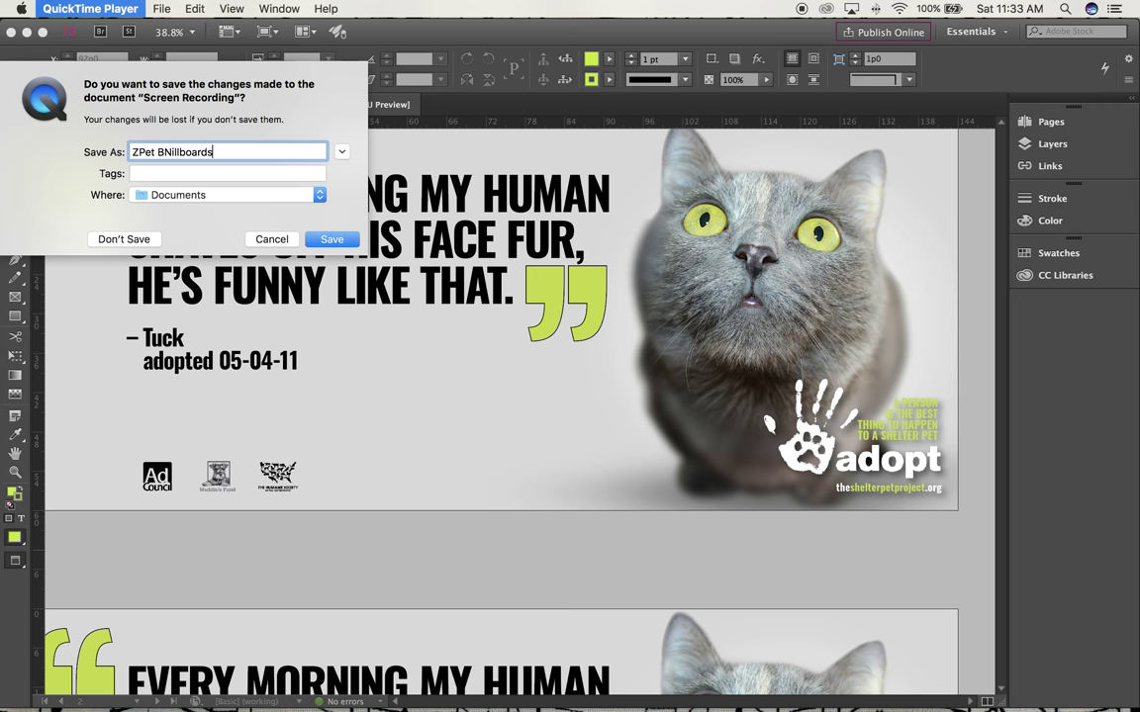